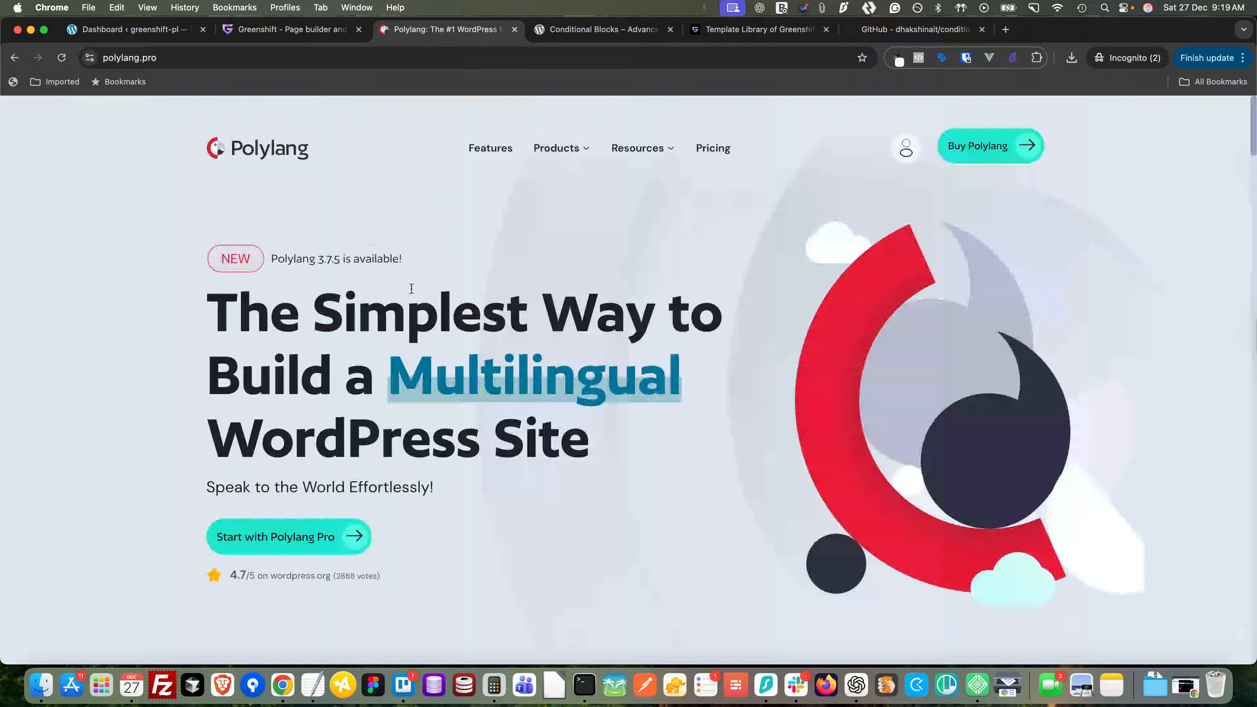
# - Search the WordPress plugin directory for "greenshift" from the site's Add Plugins page
pyautogui.click(169, 32)
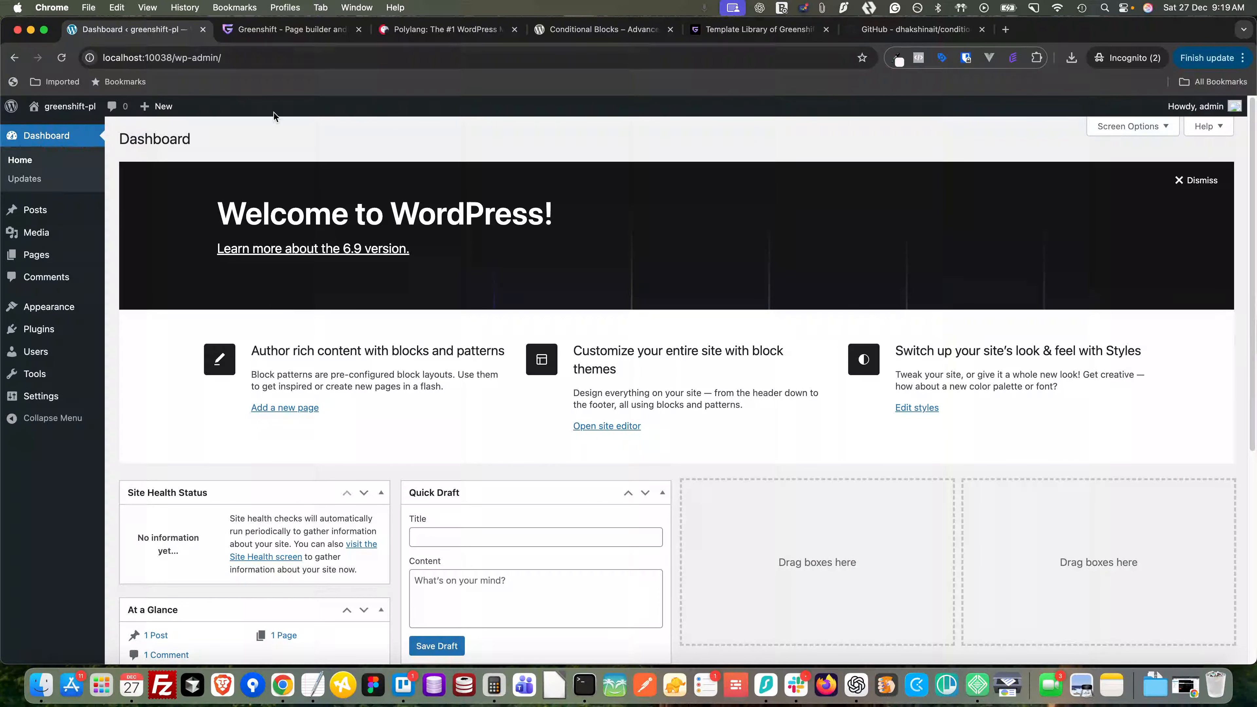
pyautogui.click(42, 335)
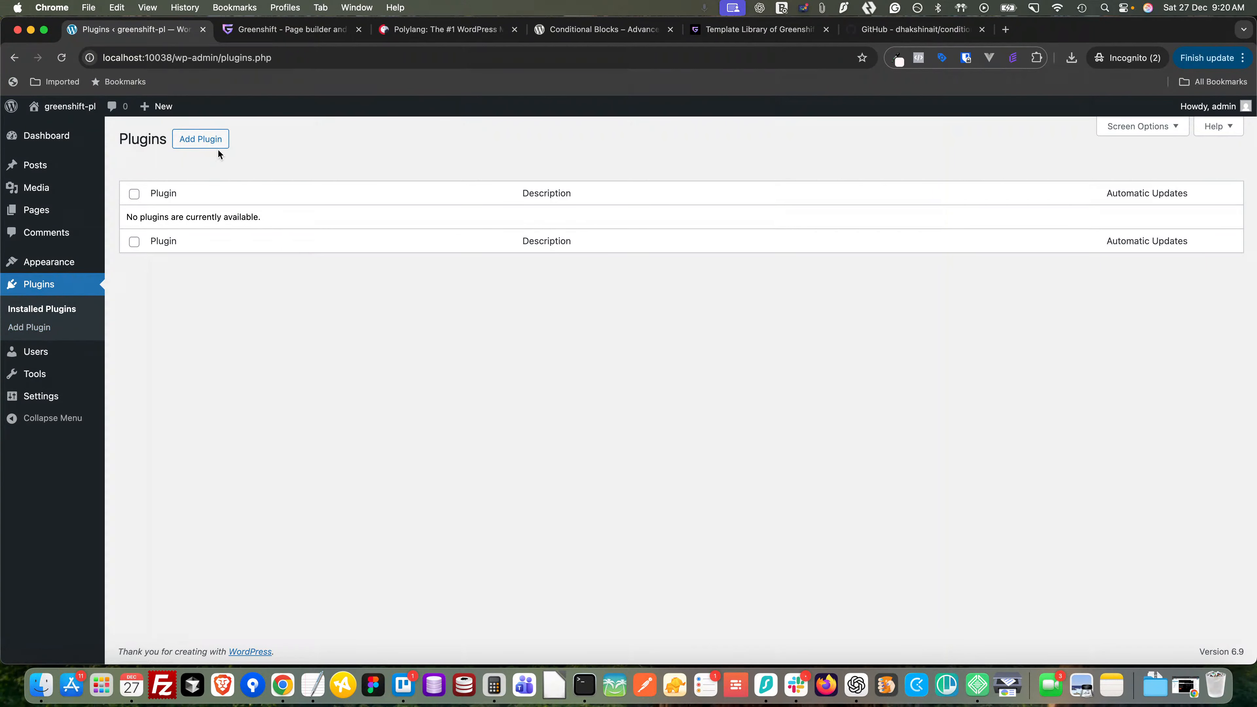
pyautogui.click(208, 141)
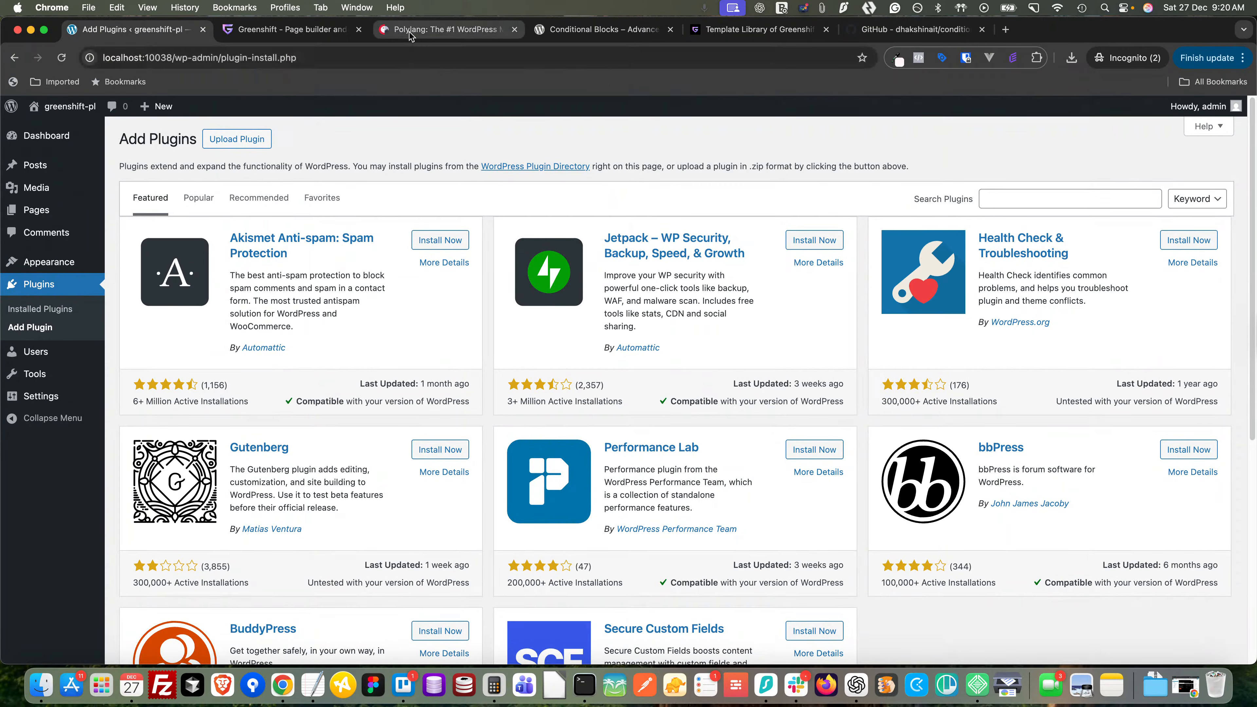
pyautogui.click(445, 29)
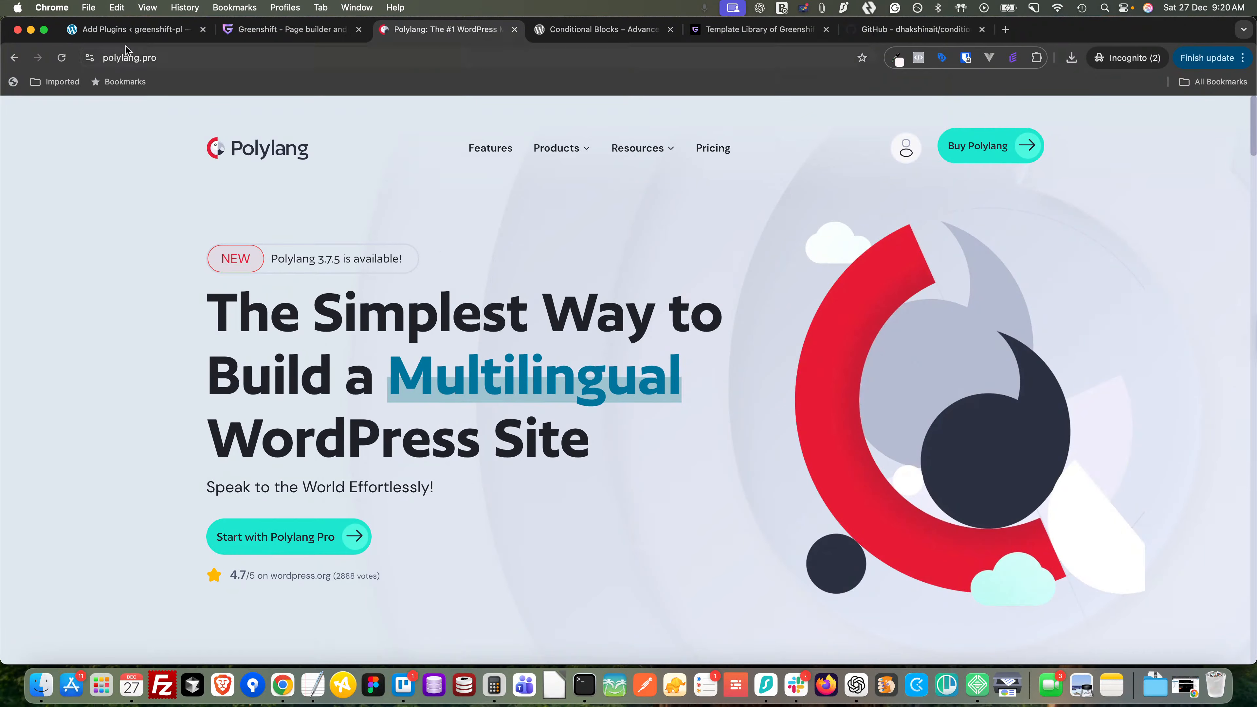
pyautogui.click(125, 30)
pyautogui.click(1021, 196)
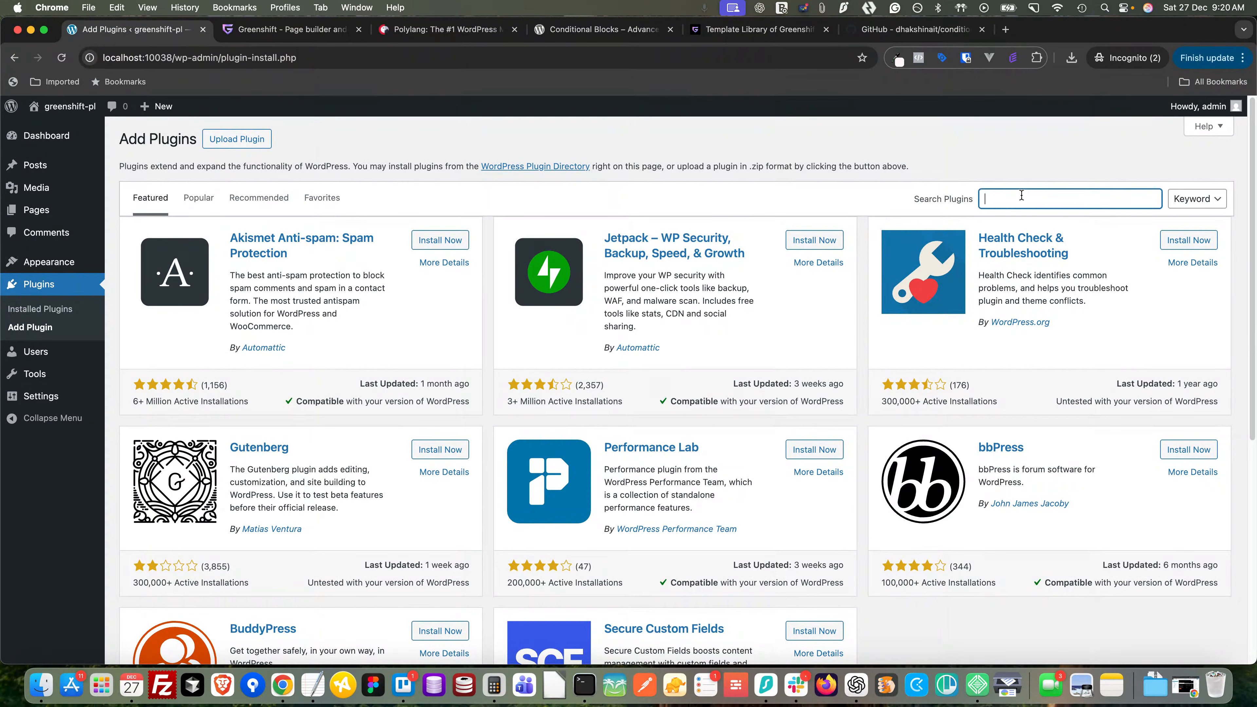
pyautogui.write('greenshift')
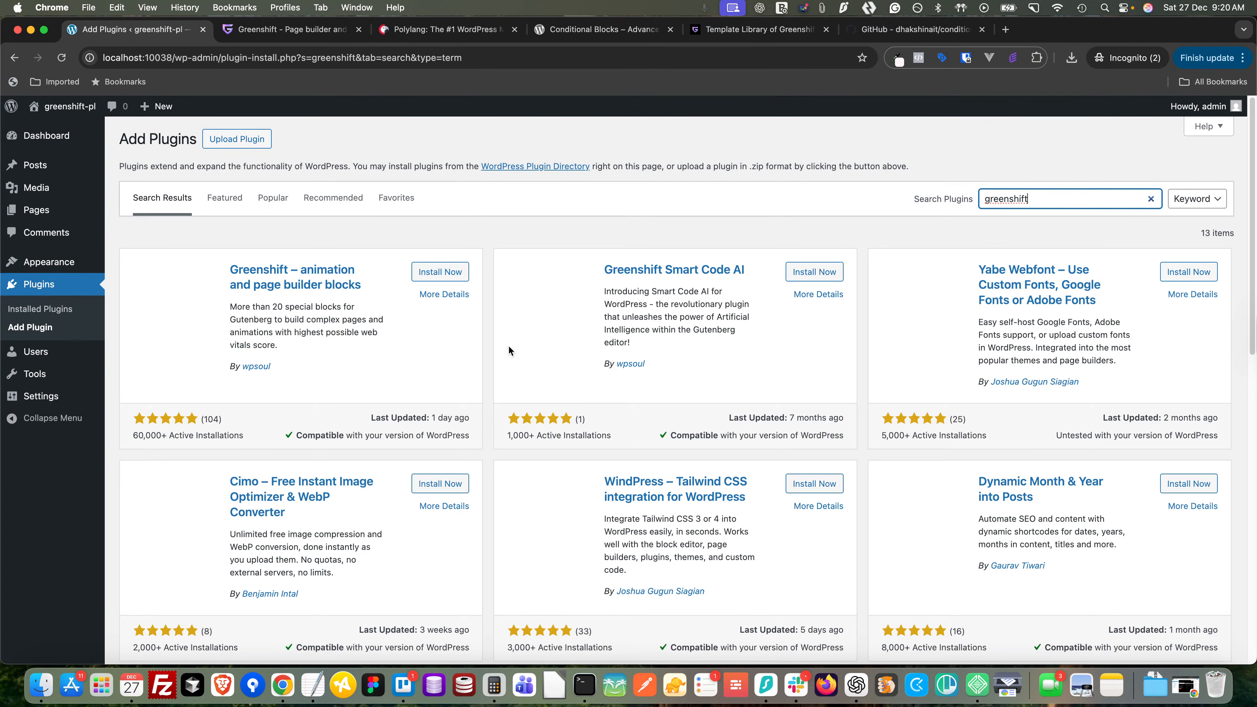
# - Install the Greenshift page builder and Greenshift Smart Code AI plugins, and activate the page builder plugin
pyautogui.click(441, 273)
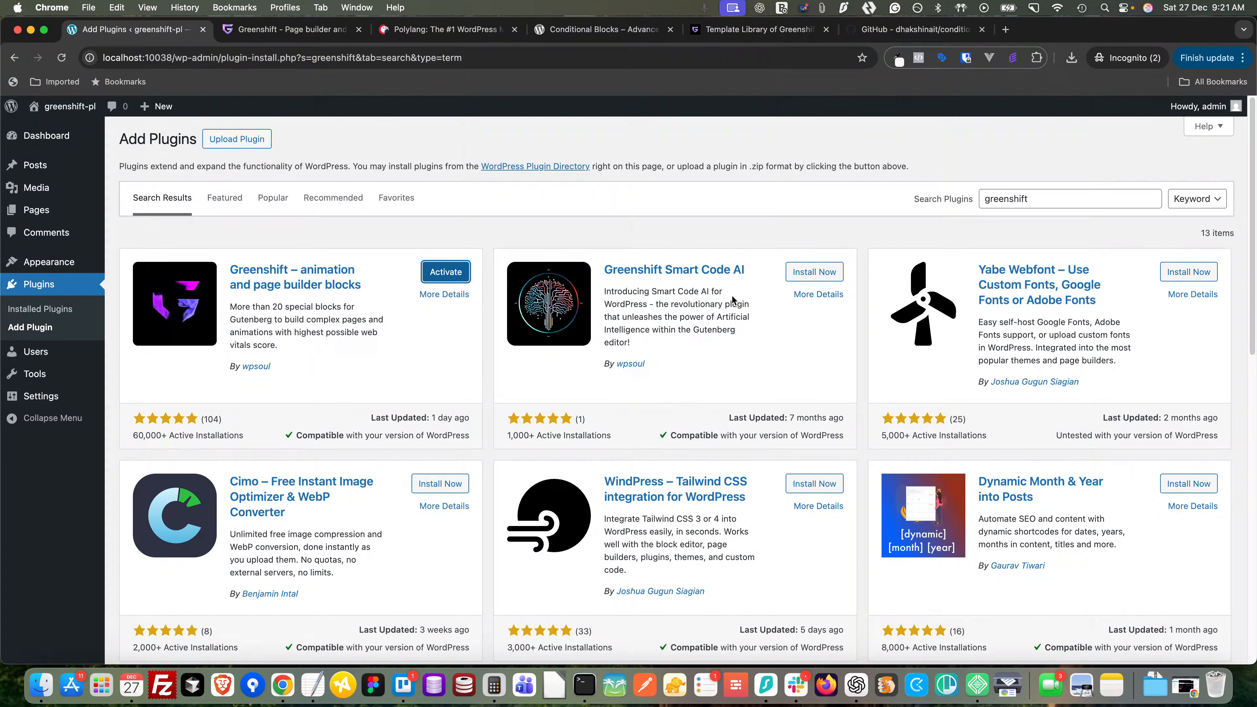
pyautogui.click(808, 274)
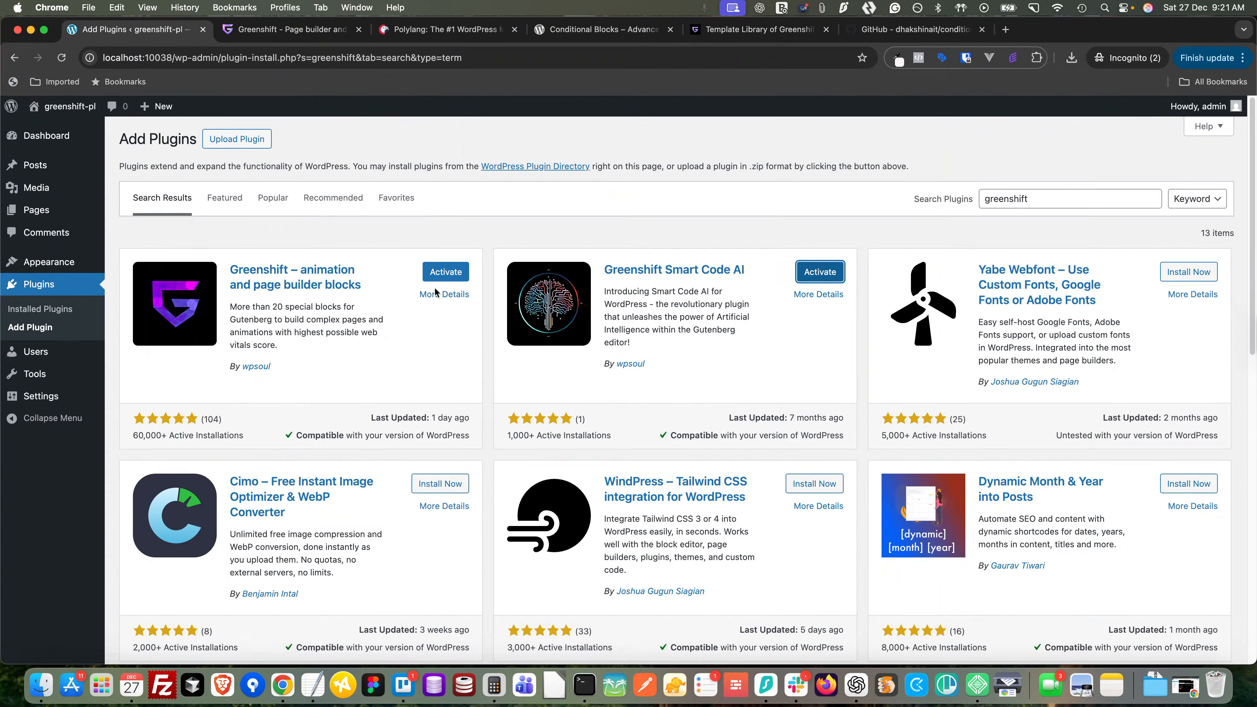
pyautogui.click(434, 272)
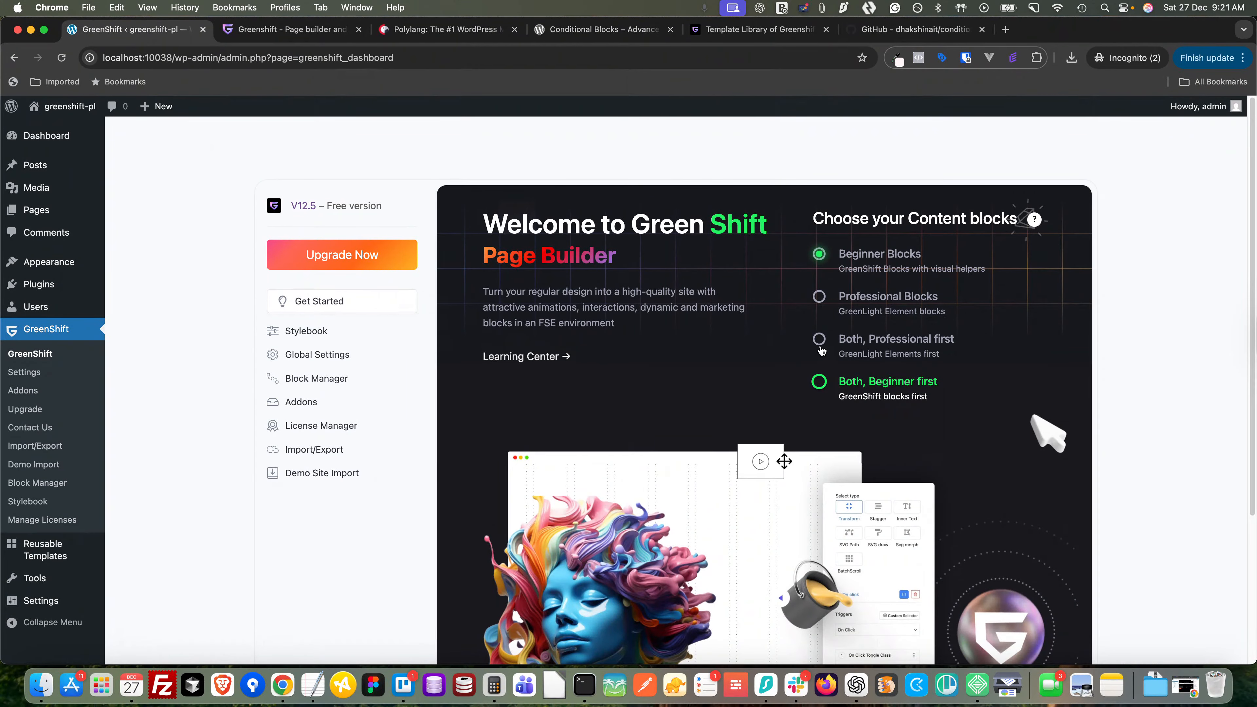
# - Choose Professional Blocks as the GreenShift content block set
pyautogui.click(818, 296)
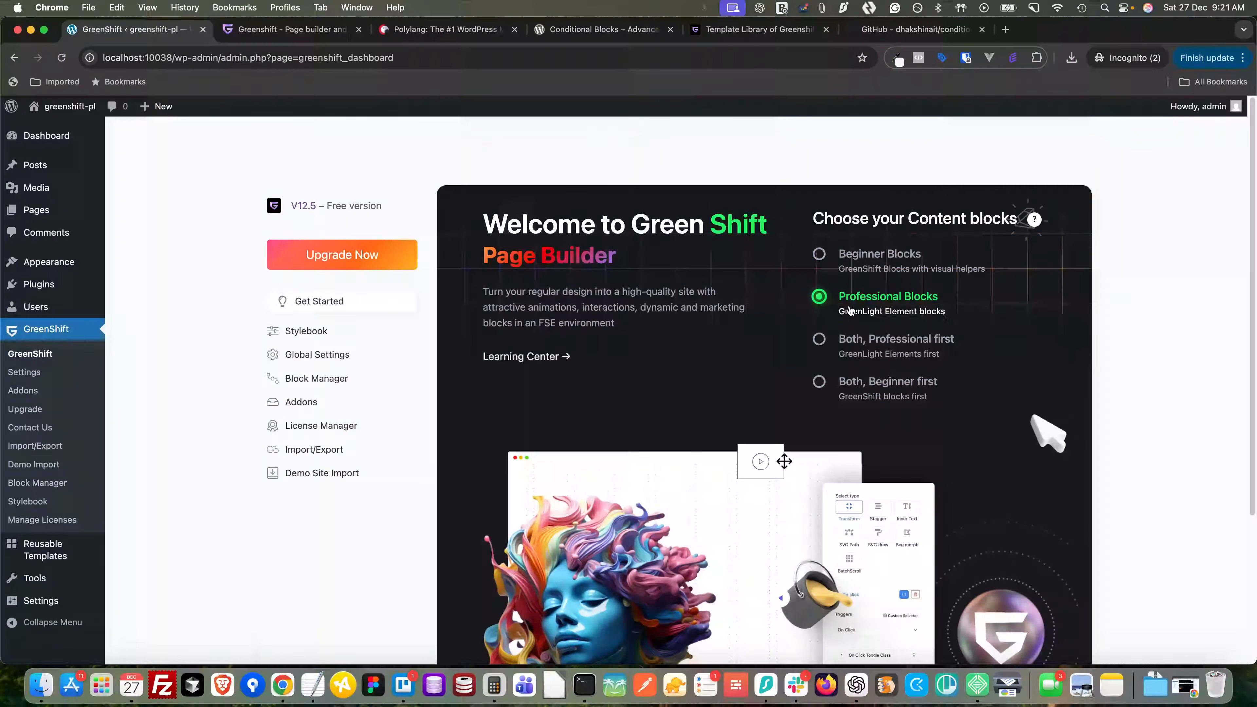
pyautogui.scroll(-3, 664, 396)
pyautogui.scroll(3, 663, 396)
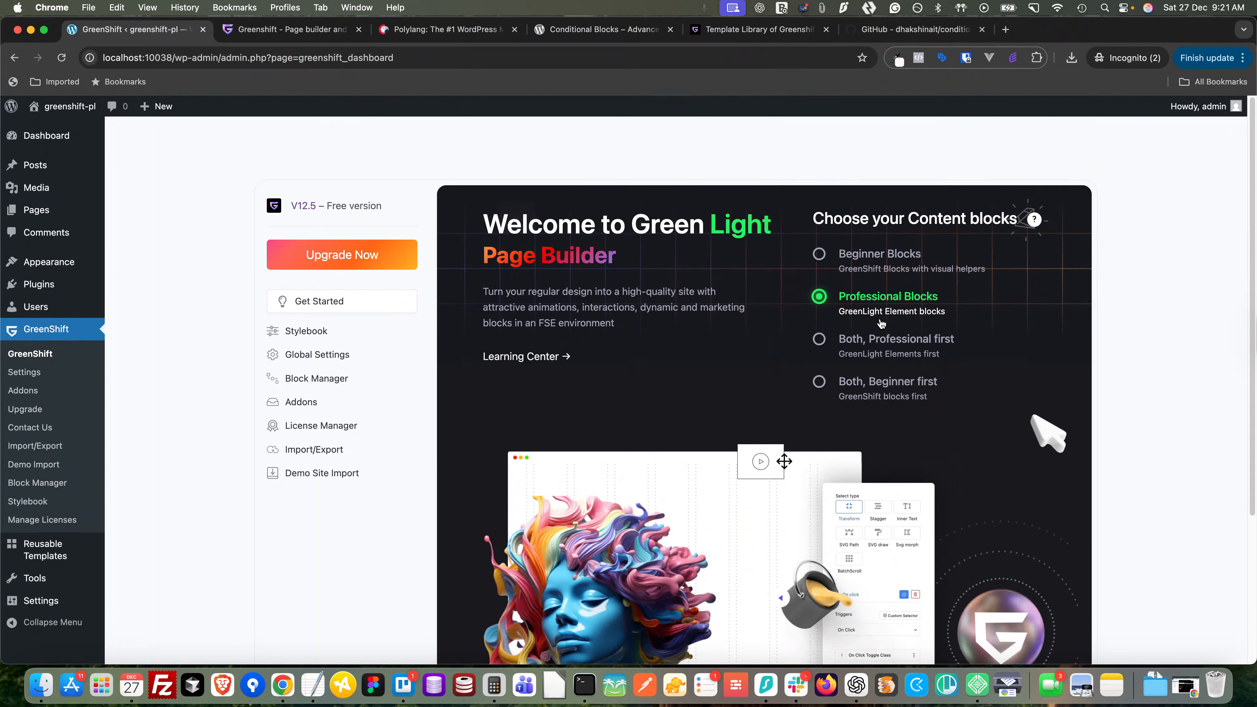
pyautogui.scroll(-3, 822, 347)
pyautogui.scroll(3, 693, 382)
pyautogui.scroll(-3, 381, 453)
pyautogui.scroll(3, 379, 469)
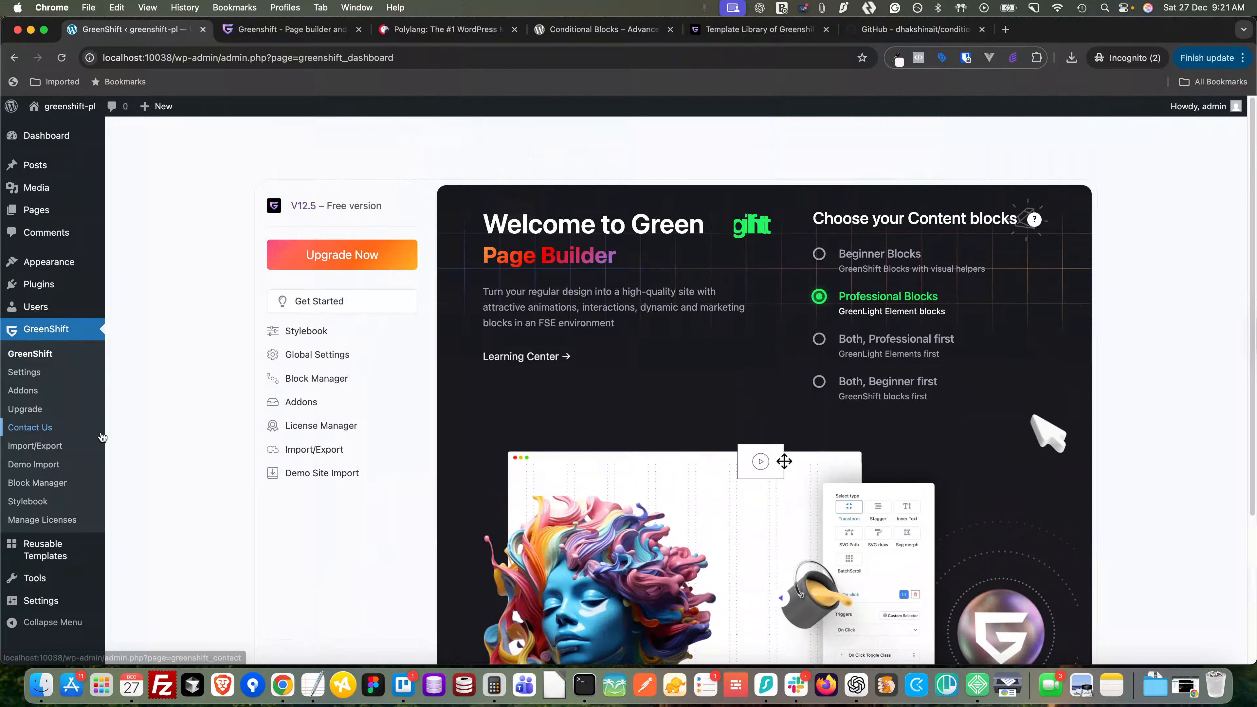
# - Search the WordPress theme directory for "greenshift" from the Add Themes page
pyautogui.moveTo(13, 601)
pyautogui.moveTo(50, 262)
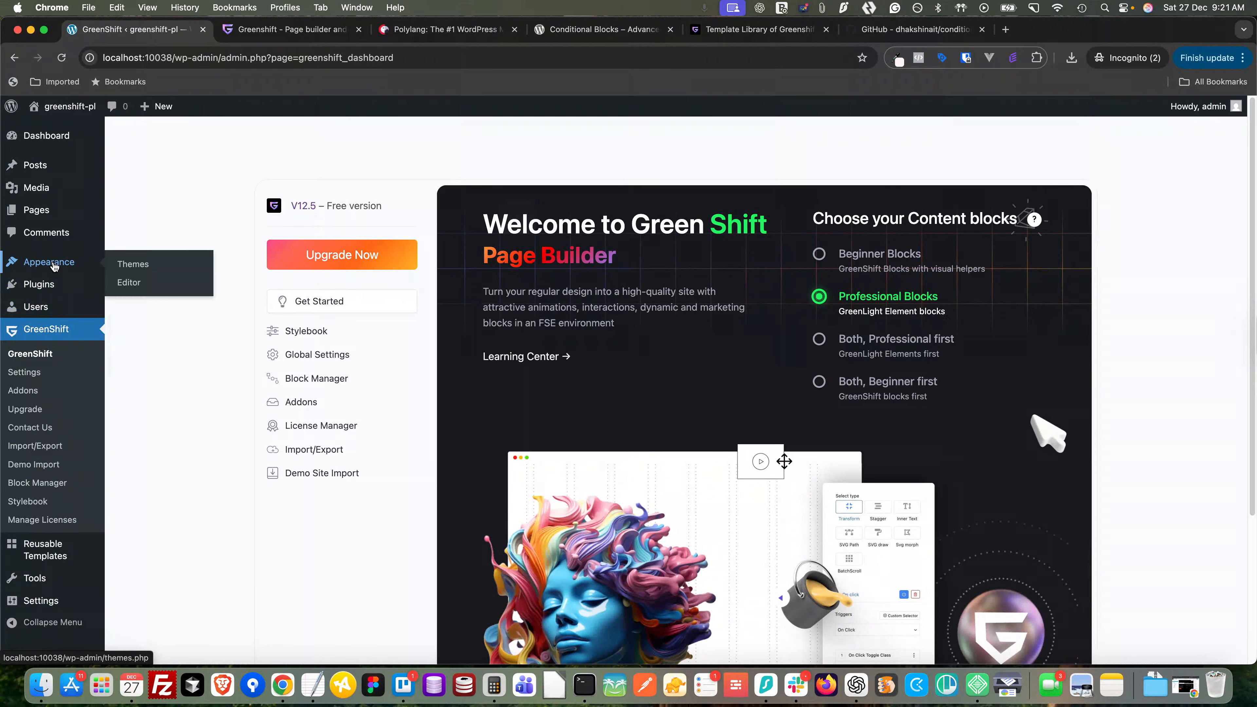
pyautogui.click(129, 269)
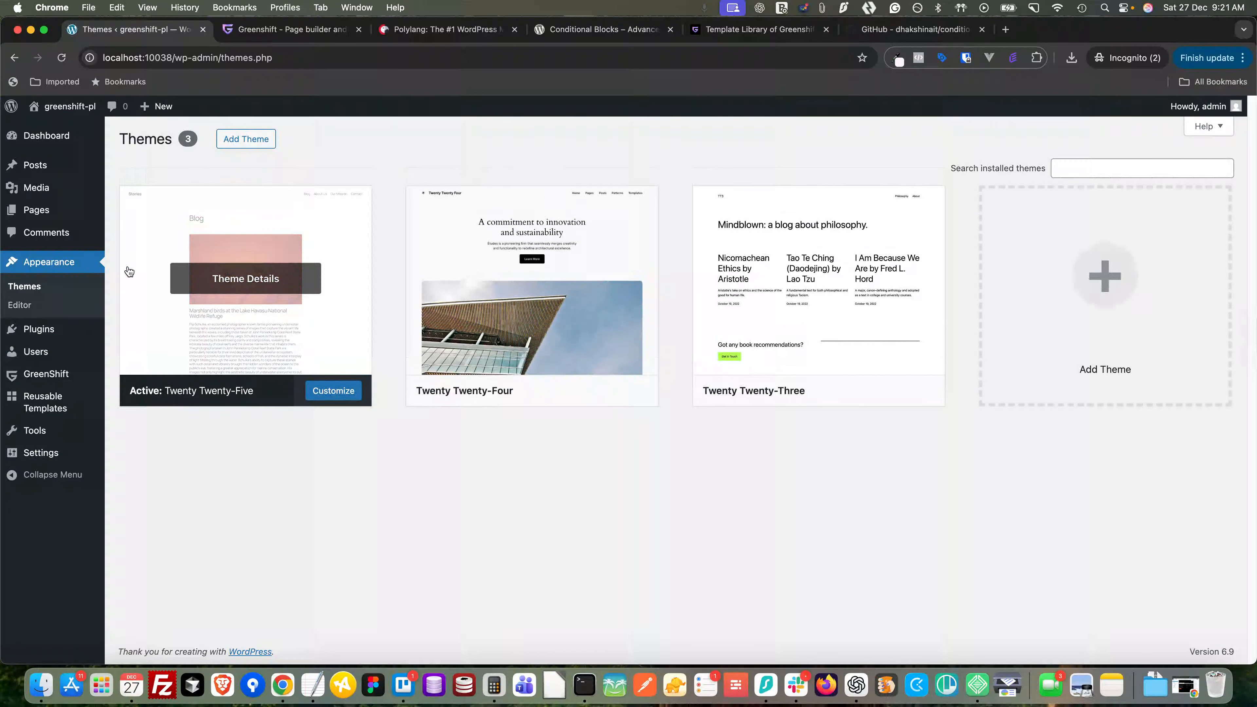
pyautogui.click(246, 139)
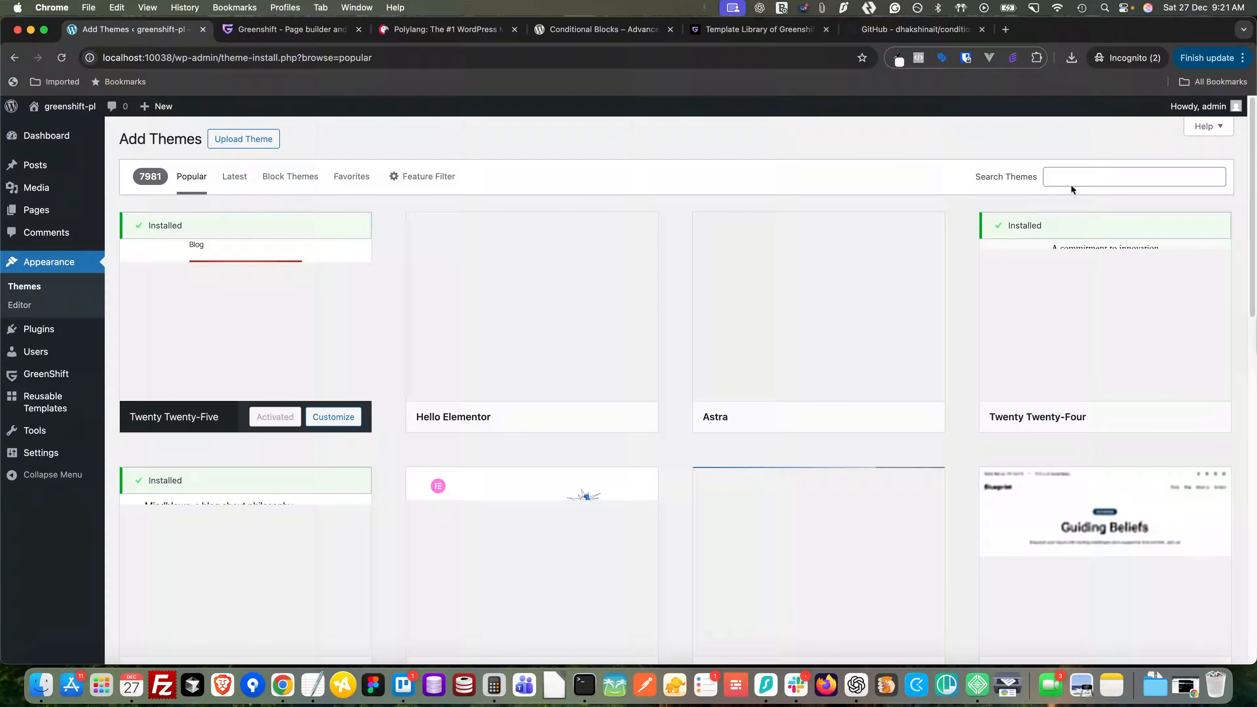
pyautogui.click(1093, 181)
pyautogui.click(256, 141)
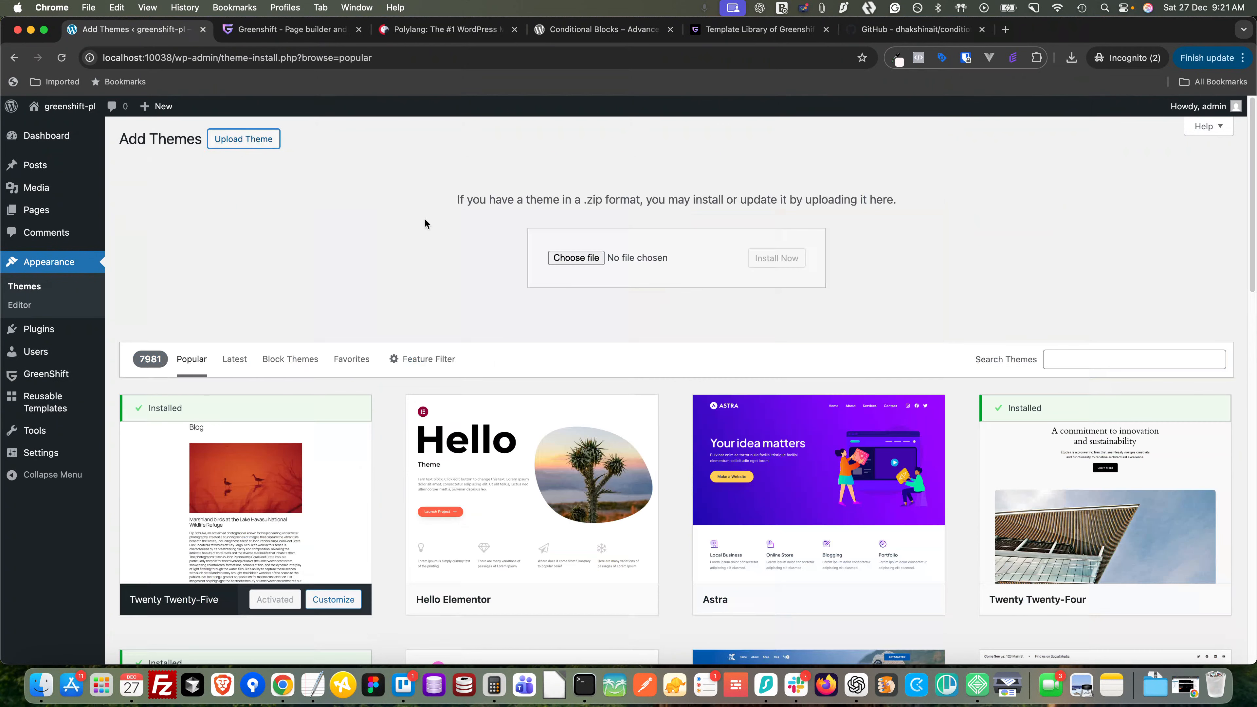
pyautogui.click(1111, 359)
pyautogui.write('gr')
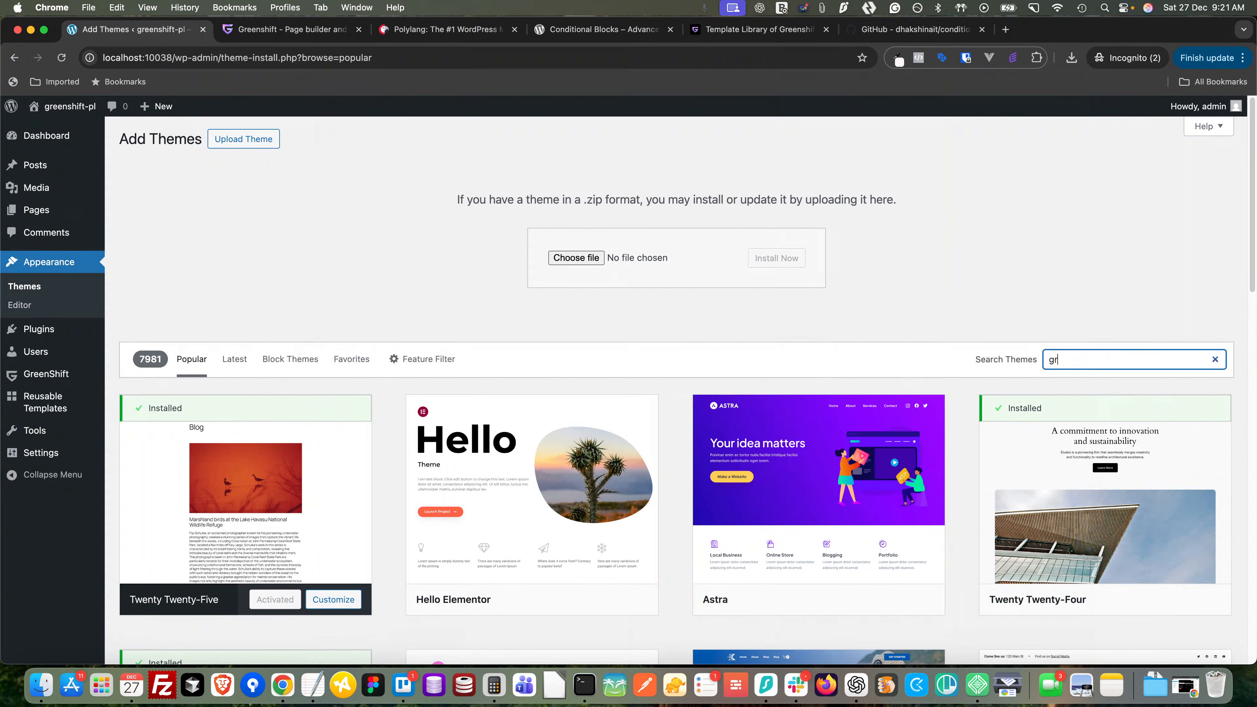
pyautogui.write('eenshift')
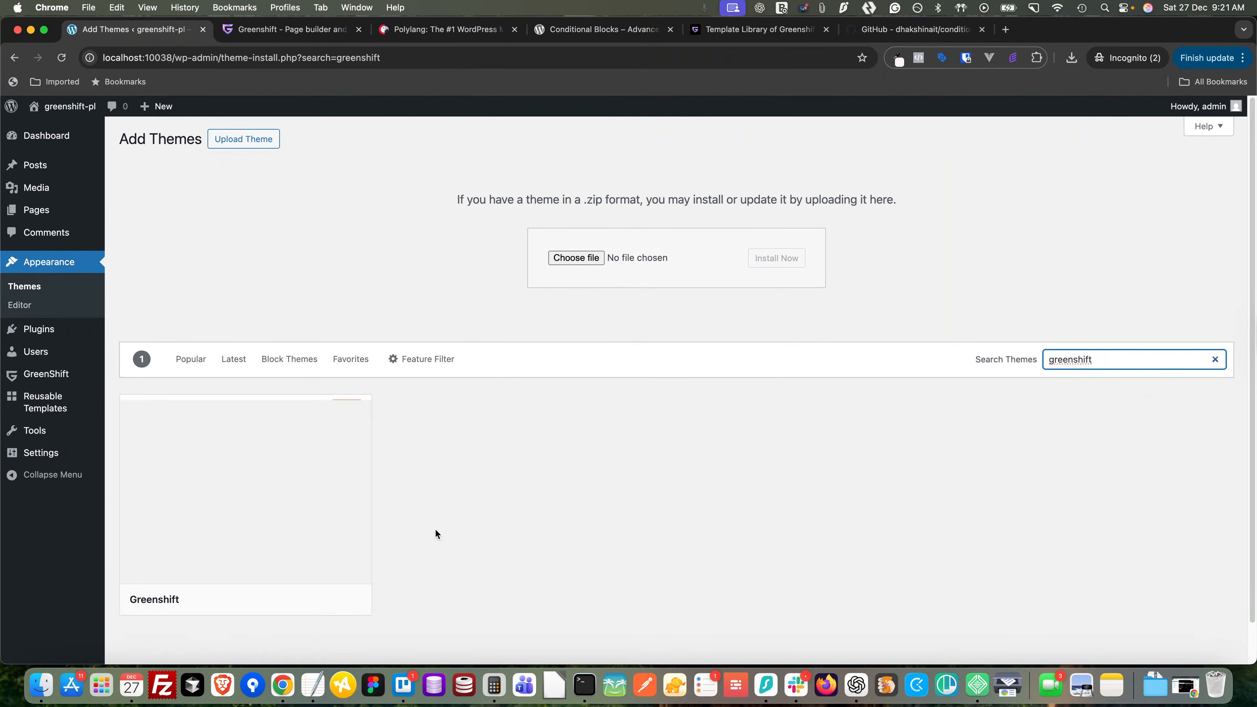
# - Install and activate the Greenshift theme
pyautogui.click(295, 600)
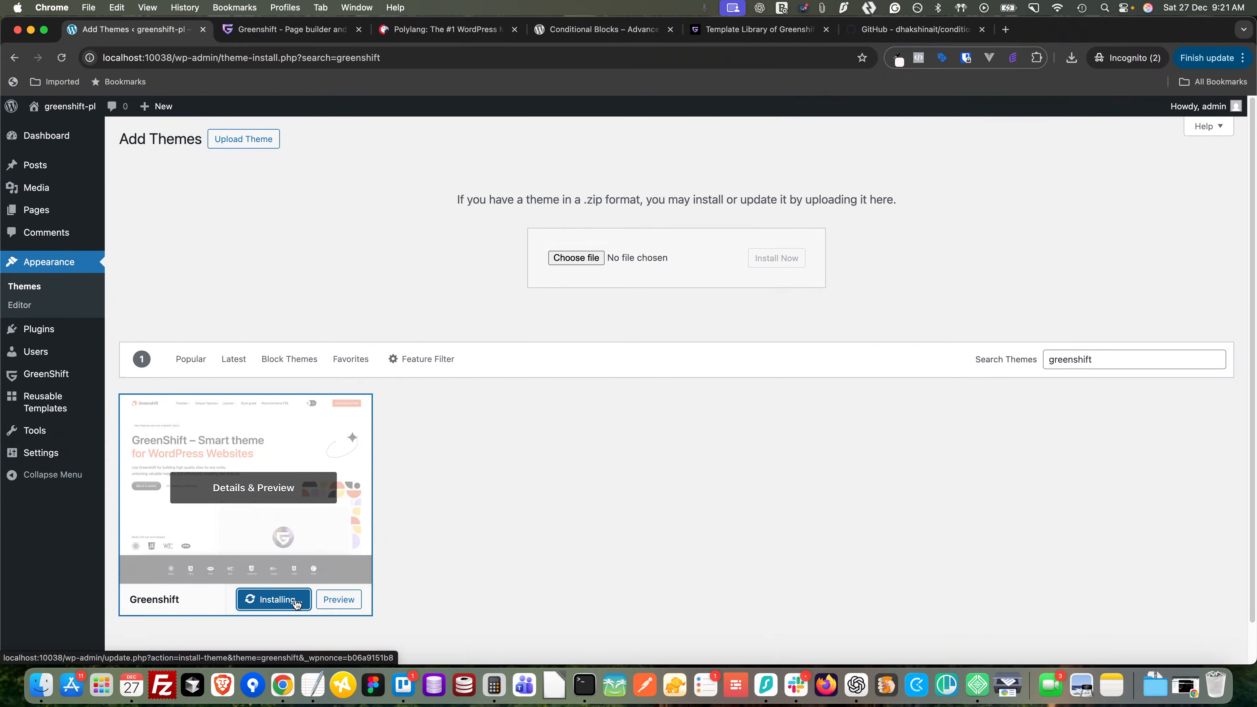
pyautogui.scroll(-1, 547, 504)
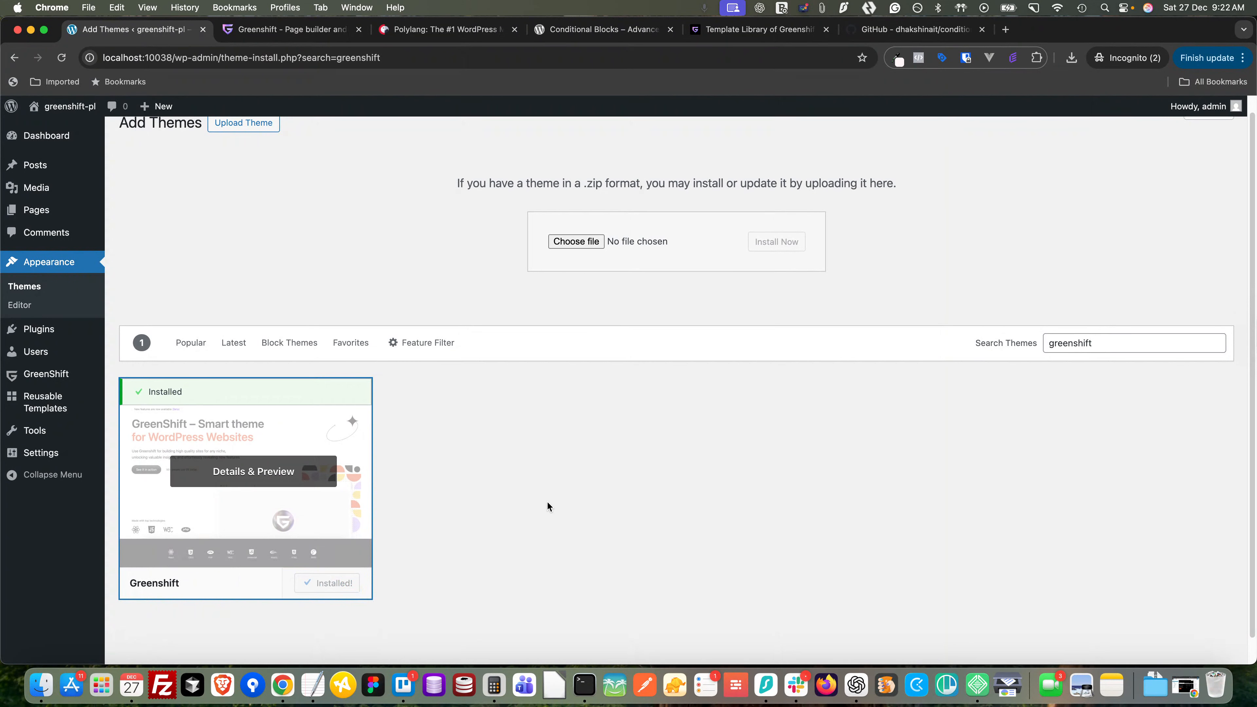
pyautogui.click(345, 585)
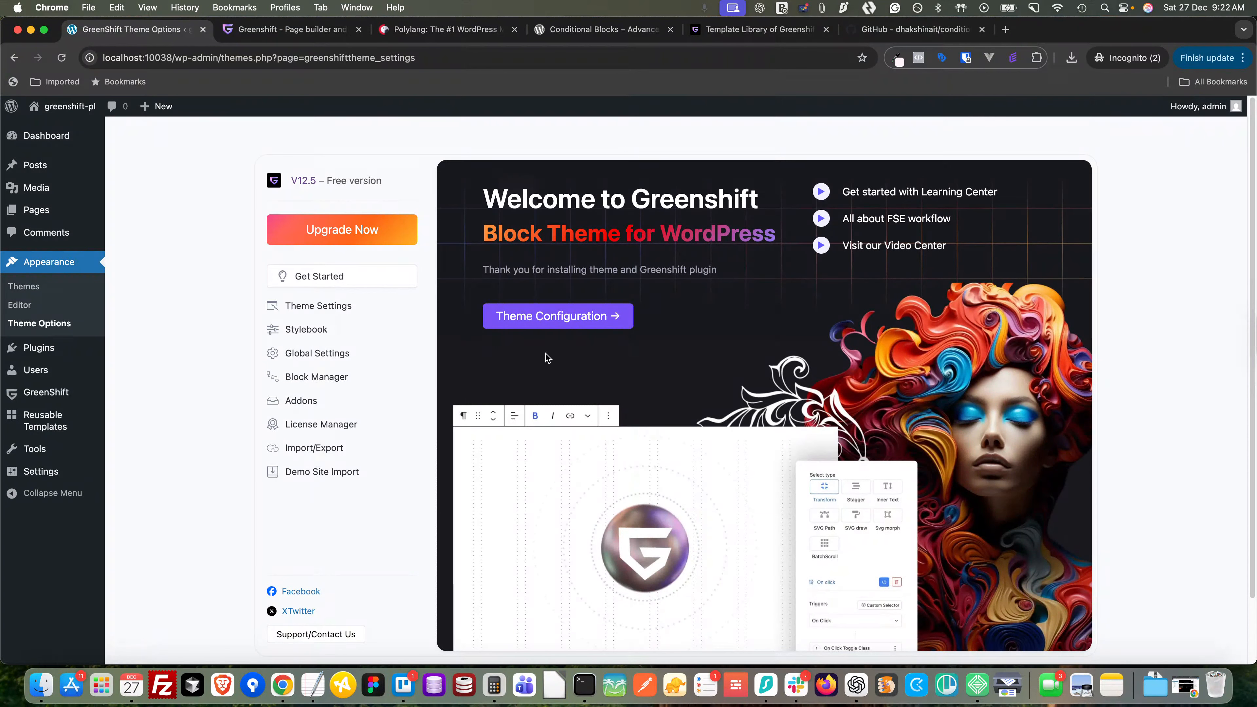
# - Review the brand, homepage and header pattern settings in the Greenshift theme configuration
pyautogui.click(547, 327)
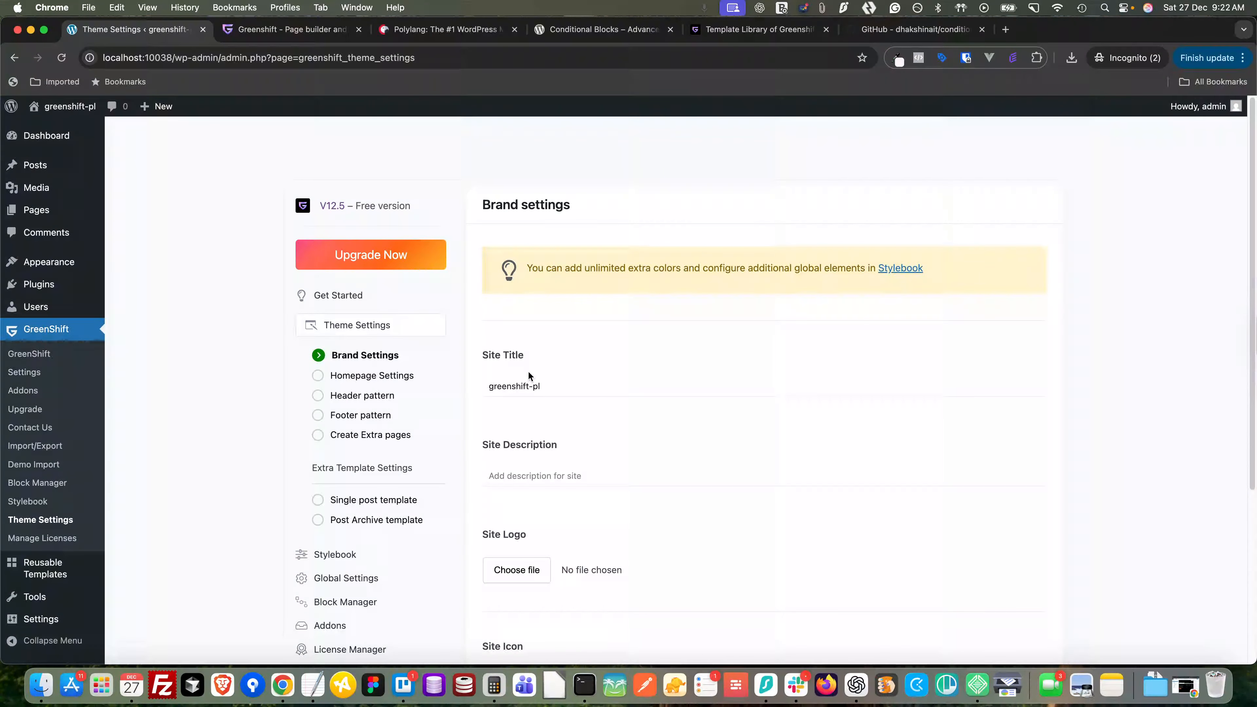
pyautogui.click(352, 377)
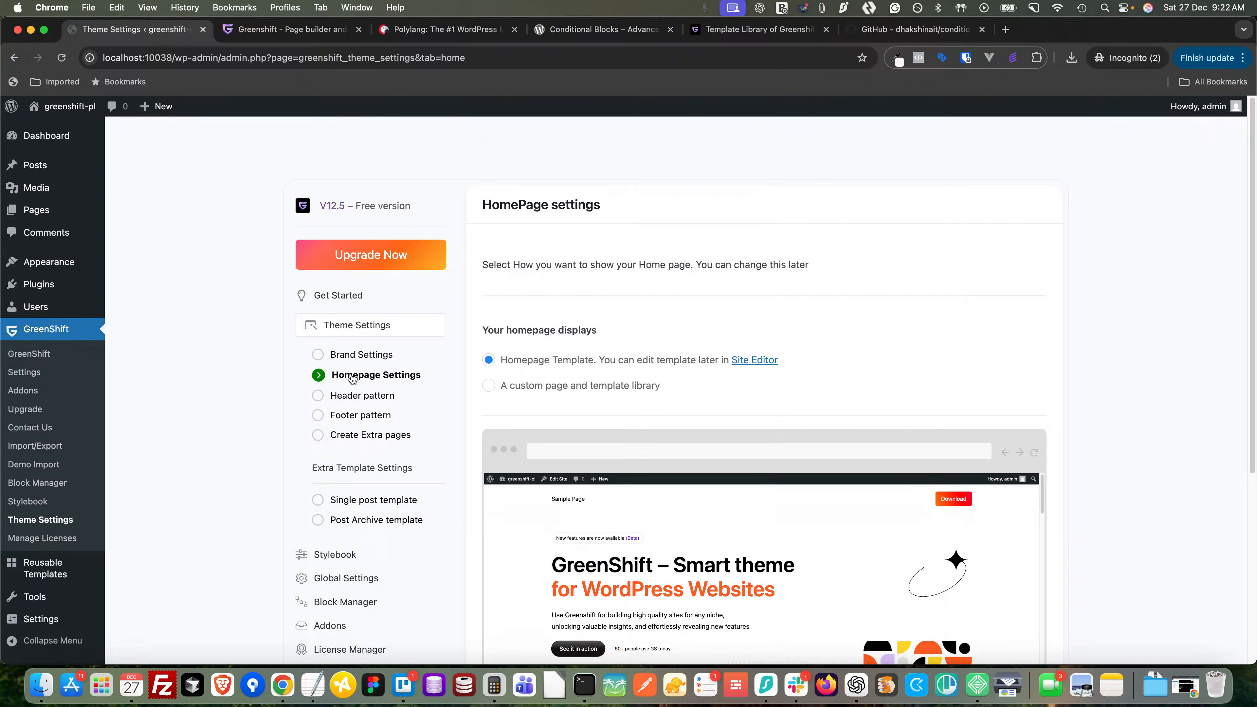
pyautogui.click(360, 399)
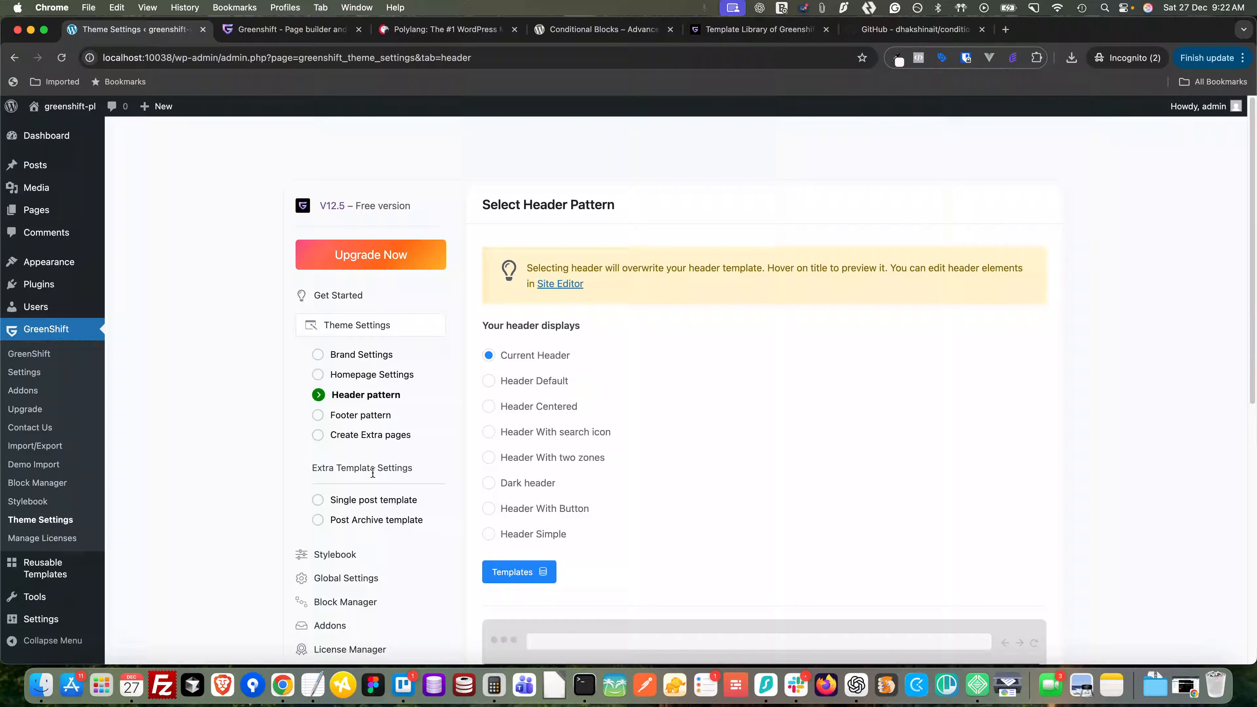
# - Create the extra Blog Page and Contact Us page in the theme settings, saving and continuing to the following section
pyautogui.click(366, 437)
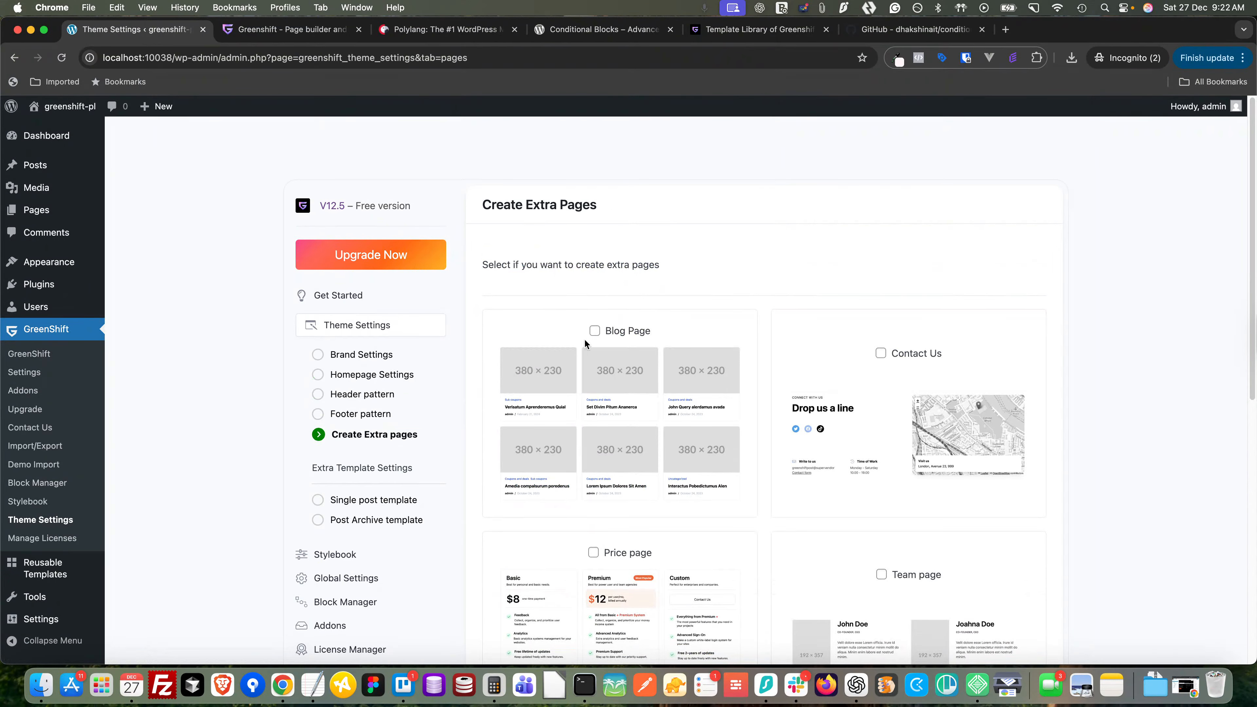
pyautogui.click(594, 331)
pyautogui.click(881, 353)
pyautogui.scroll(-5, 1102, 409)
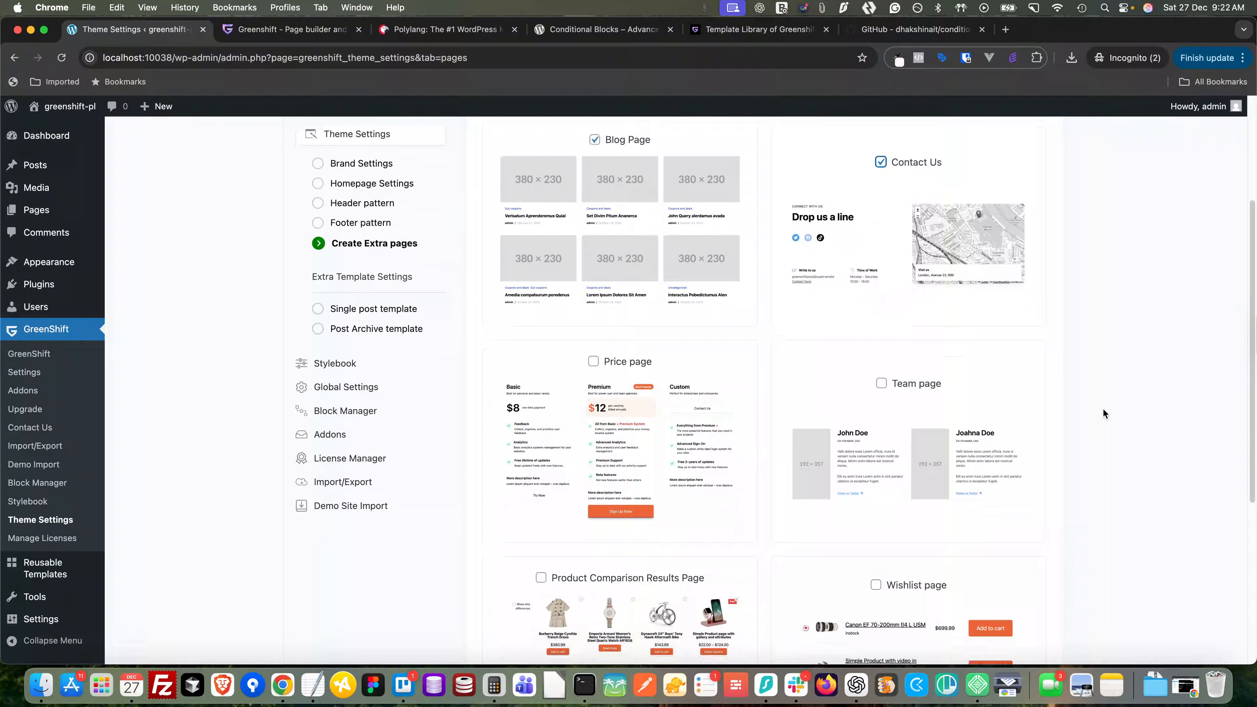
pyautogui.scroll(-8, 1102, 413)
pyautogui.click(570, 582)
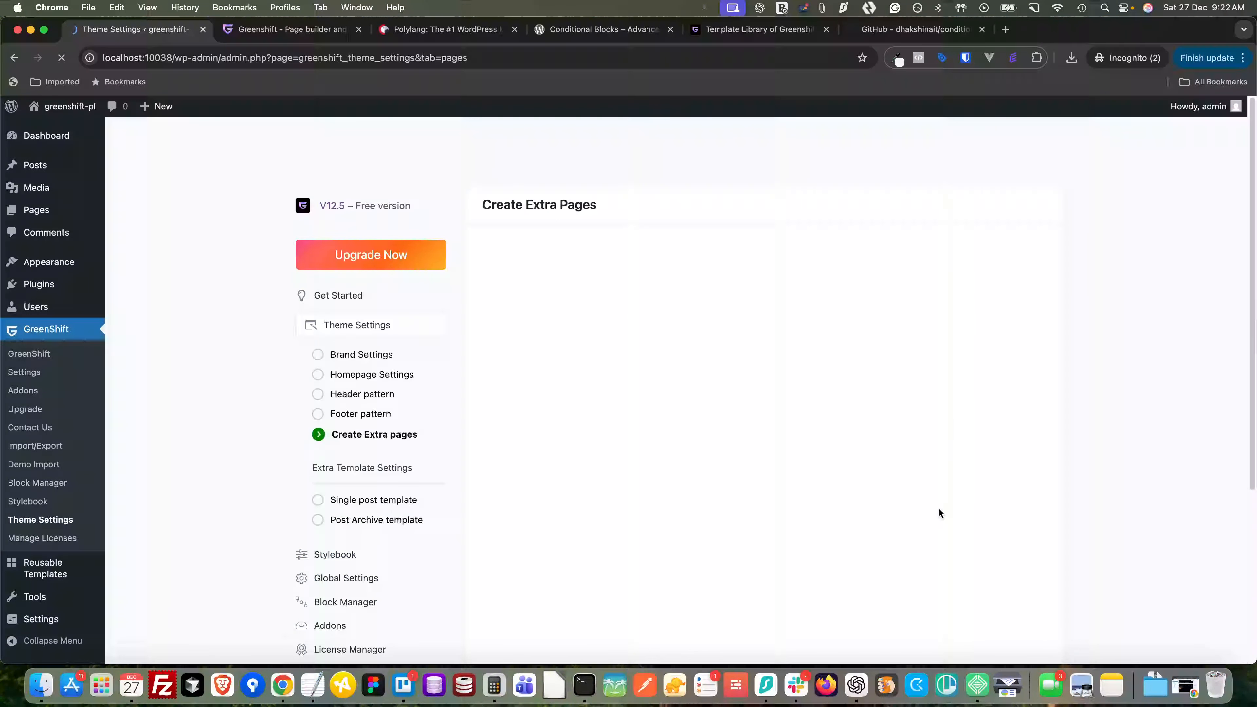
# - Save the theme settings with the Current single post template and the Current archive template
pyautogui.scroll(-6, 1114, 426)
pyautogui.scroll(2, 1111, 426)
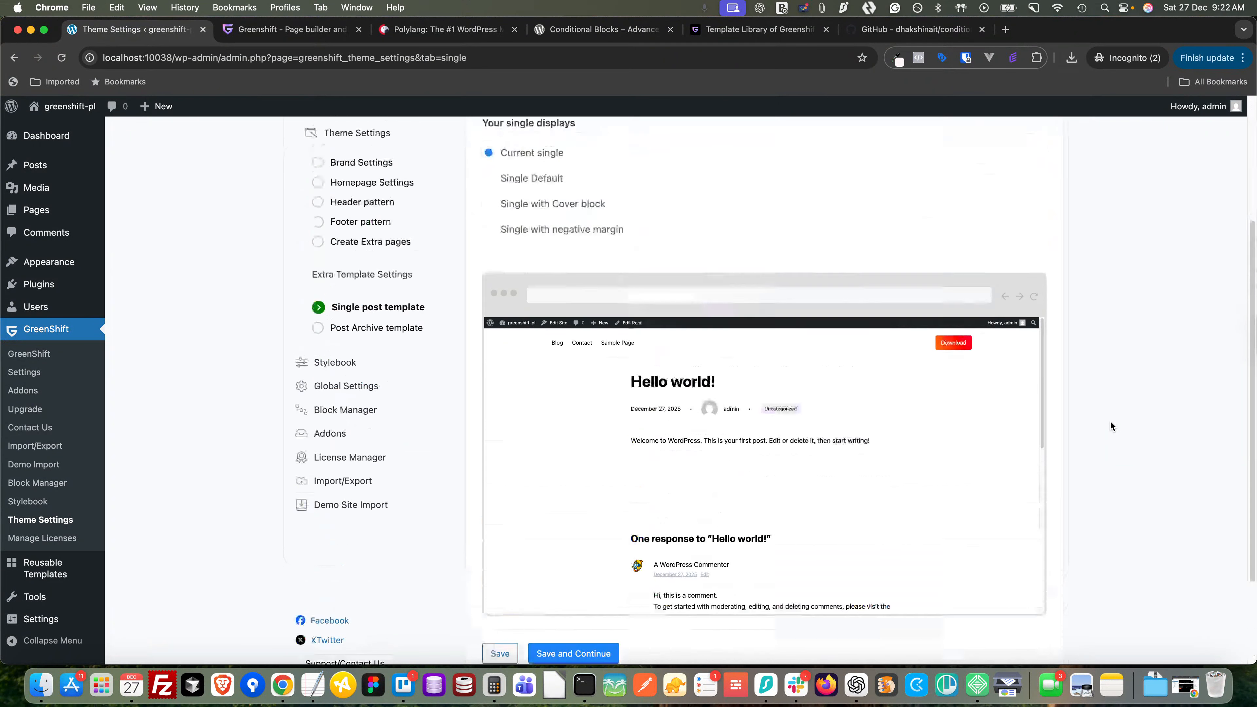
pyautogui.scroll(-3, 1109, 425)
pyautogui.click(608, 550)
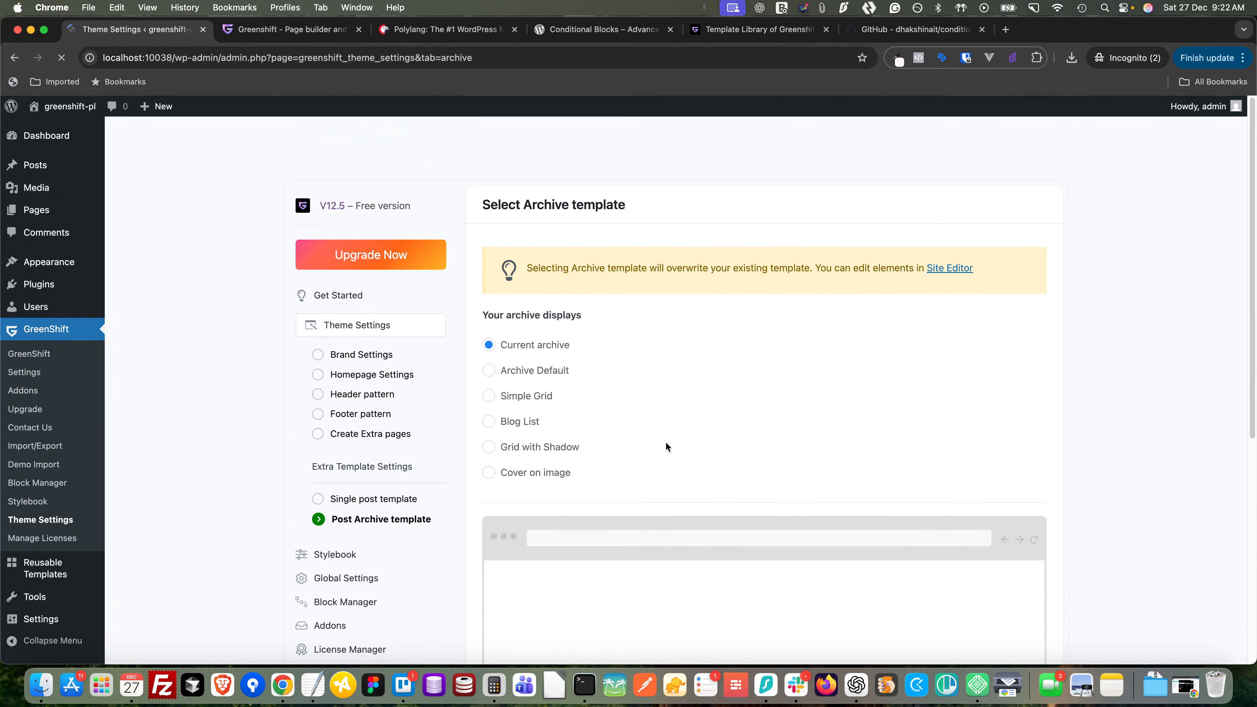
pyautogui.scroll(-5, 666, 440)
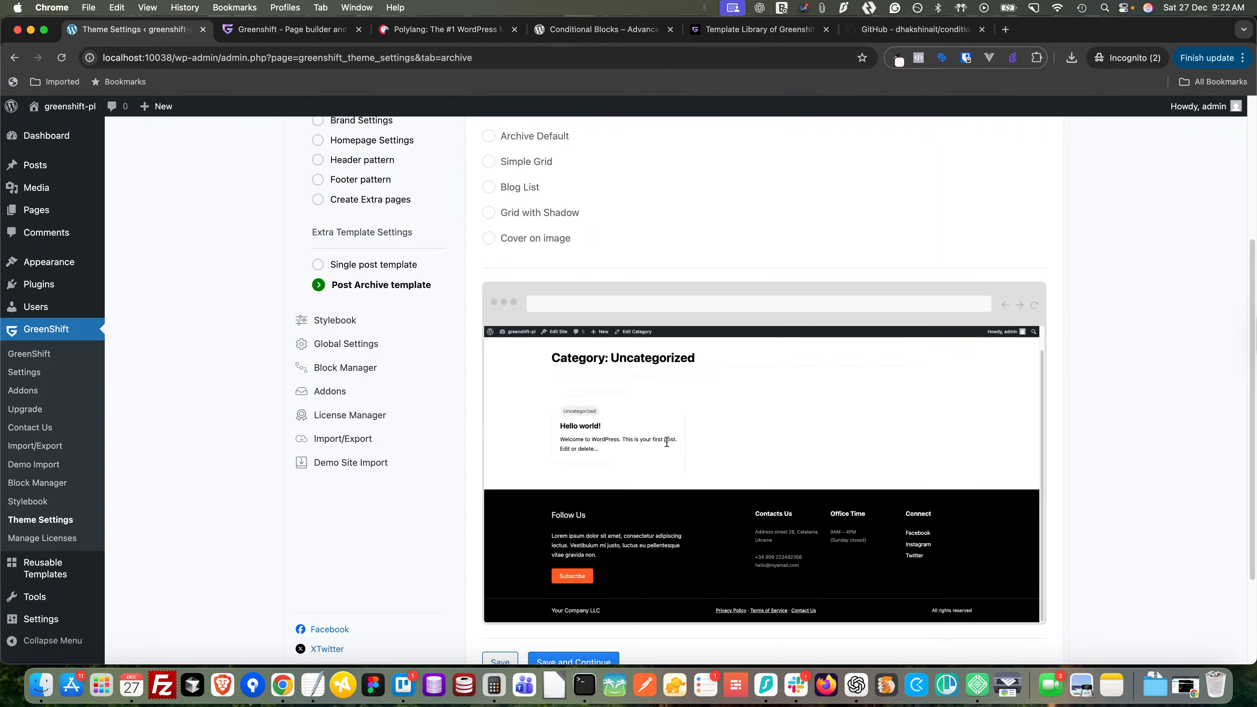
pyautogui.scroll(-3, 1148, 402)
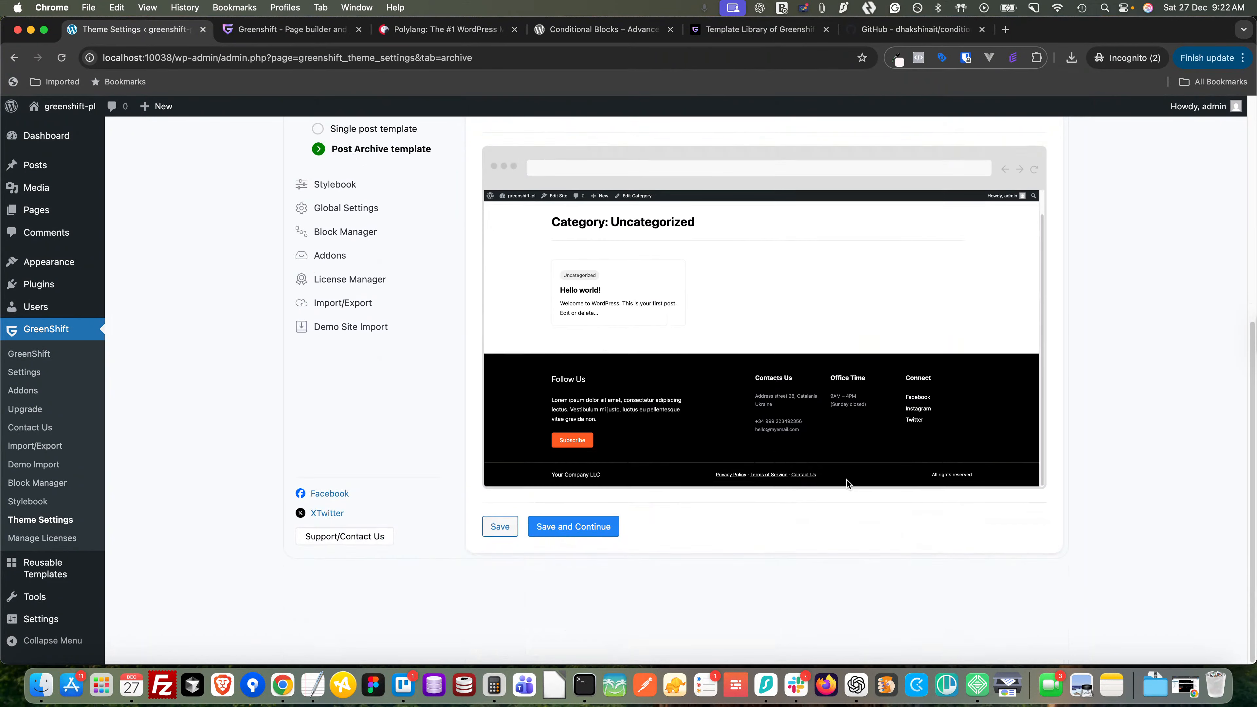
pyautogui.click(557, 533)
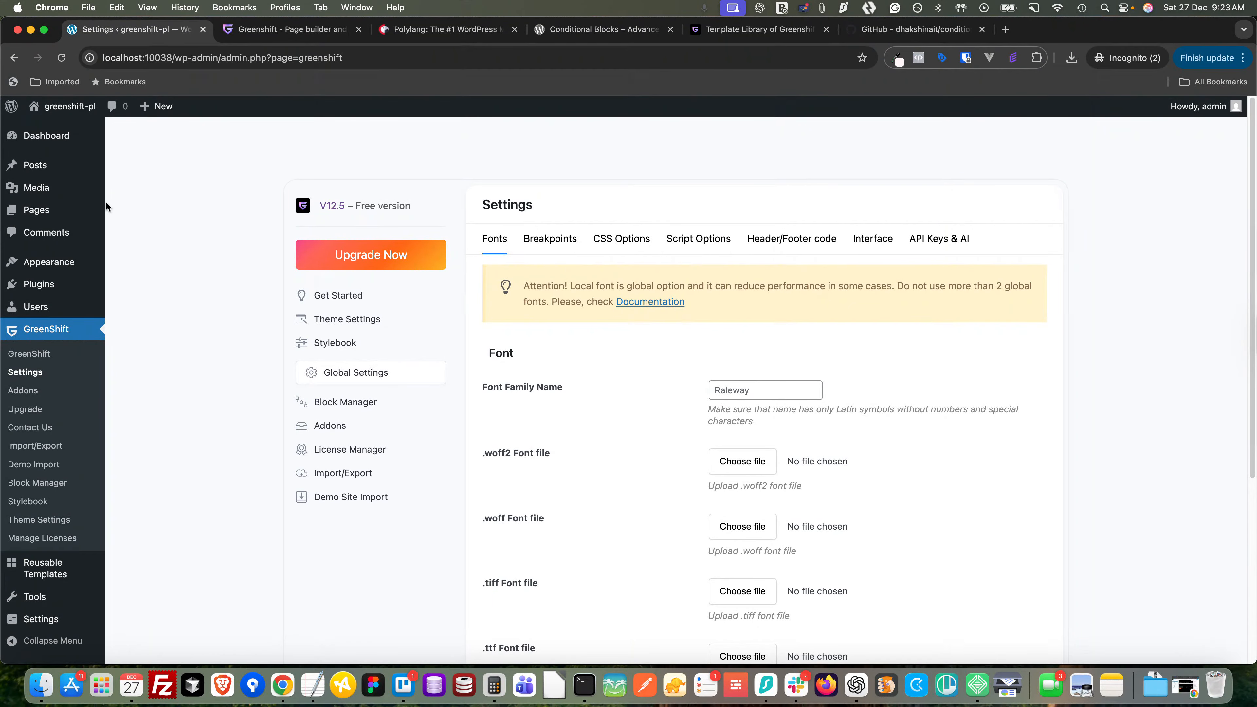
# - View the Blog page from the site's page list in a new browser tab
pyautogui.click(49, 210)
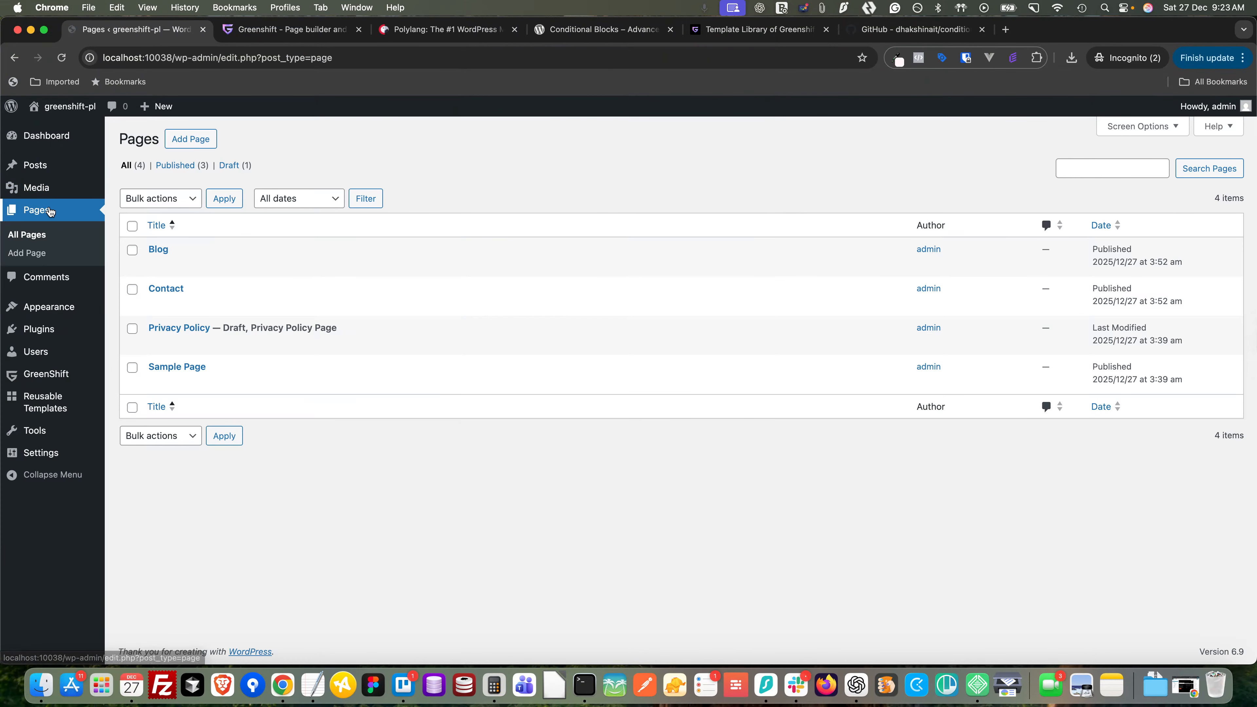
pyautogui.rightClick(251, 264)
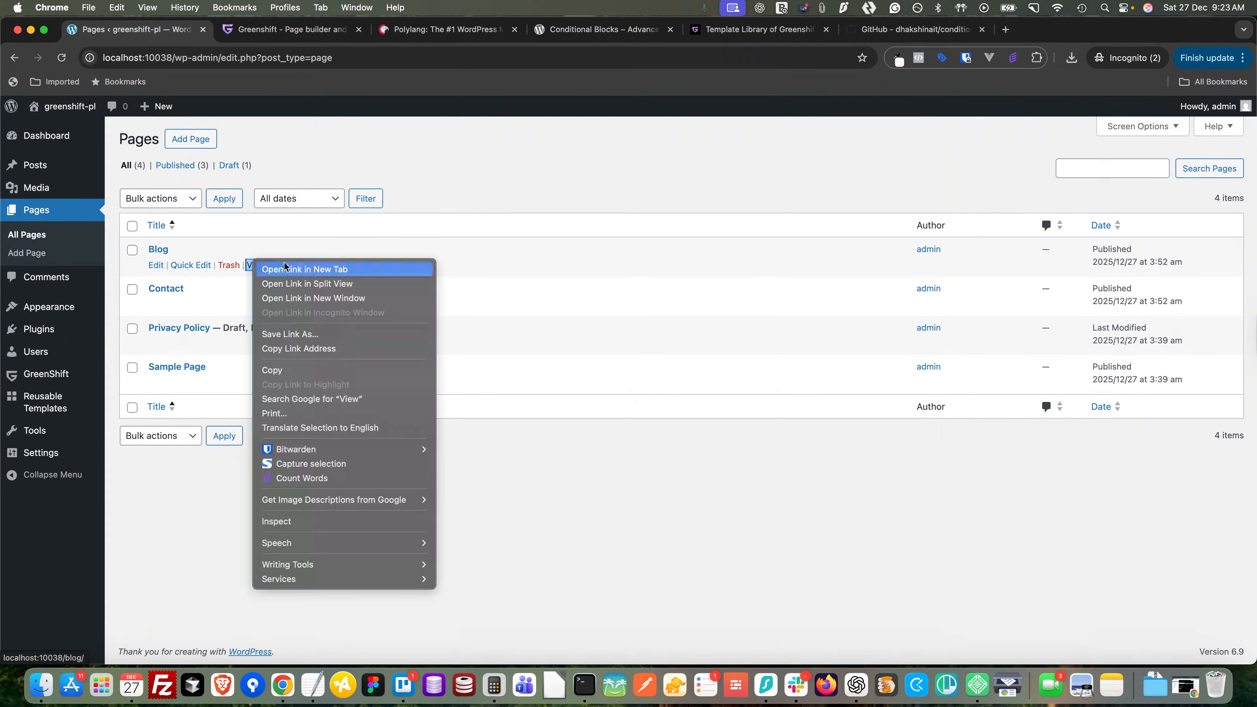
pyautogui.click(285, 268)
pyautogui.click(277, 29)
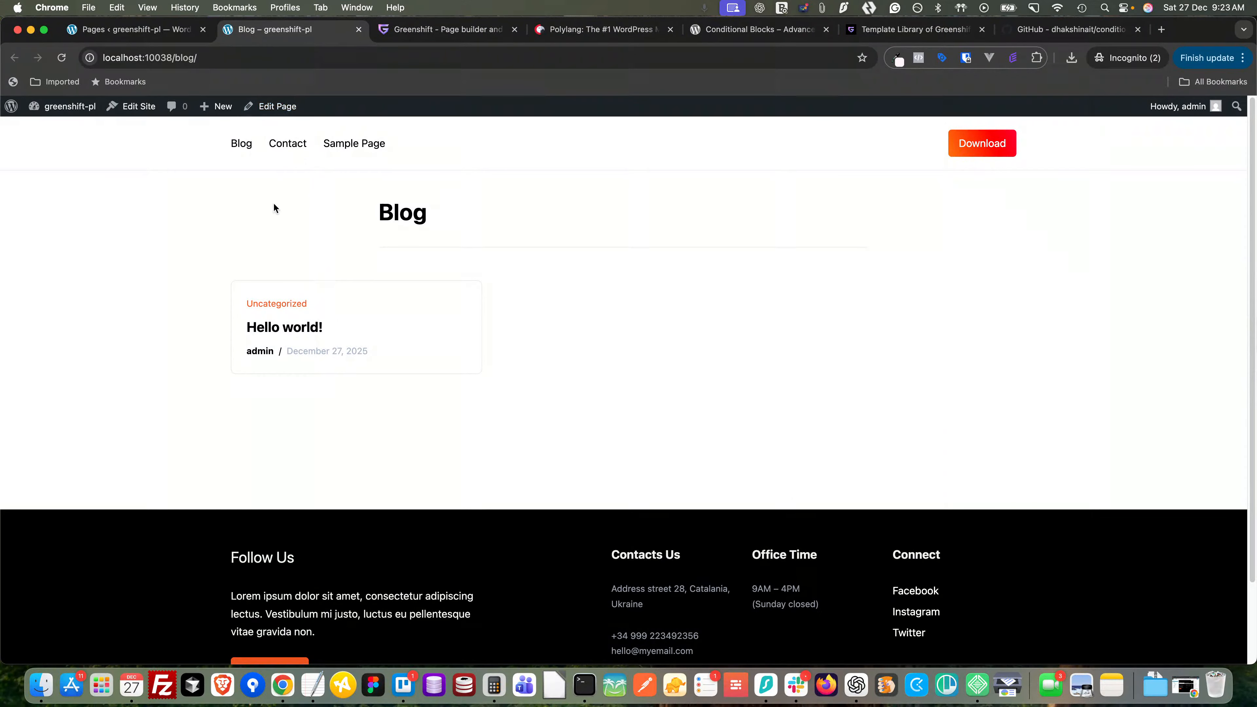
# - Move the Sample Page to the trash and start a new page titled Home
pyautogui.click(126, 29)
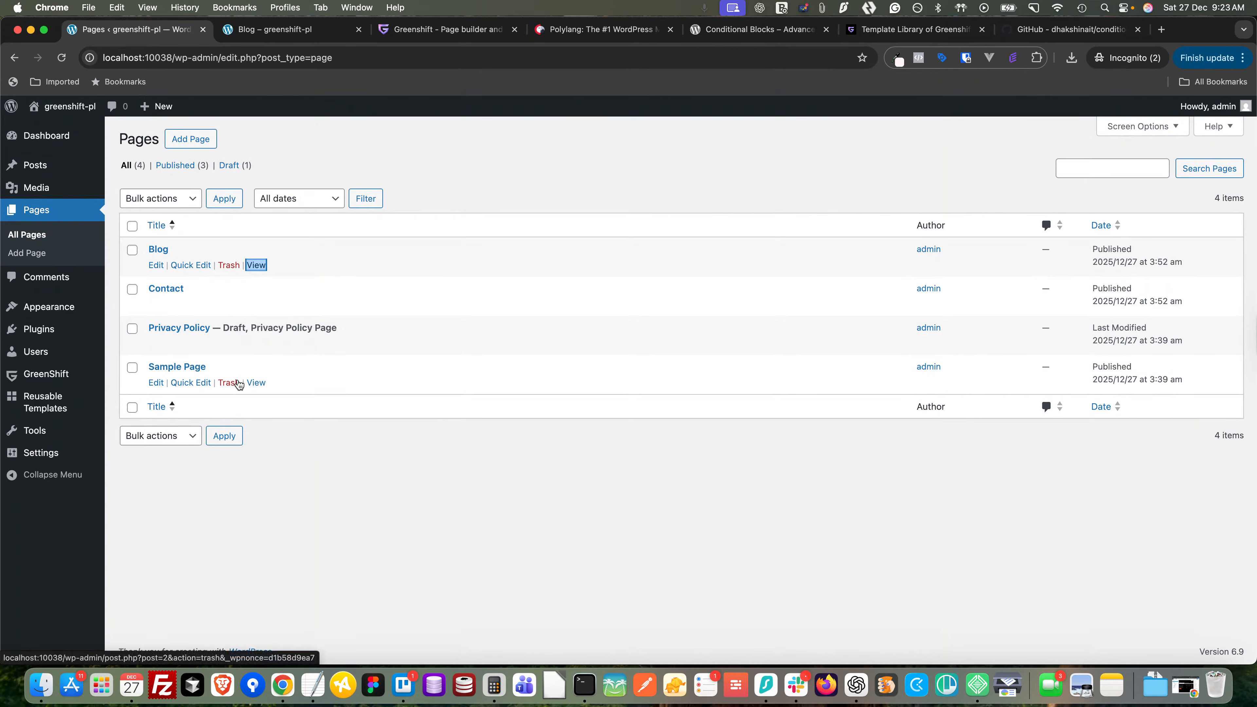
pyautogui.click(229, 383)
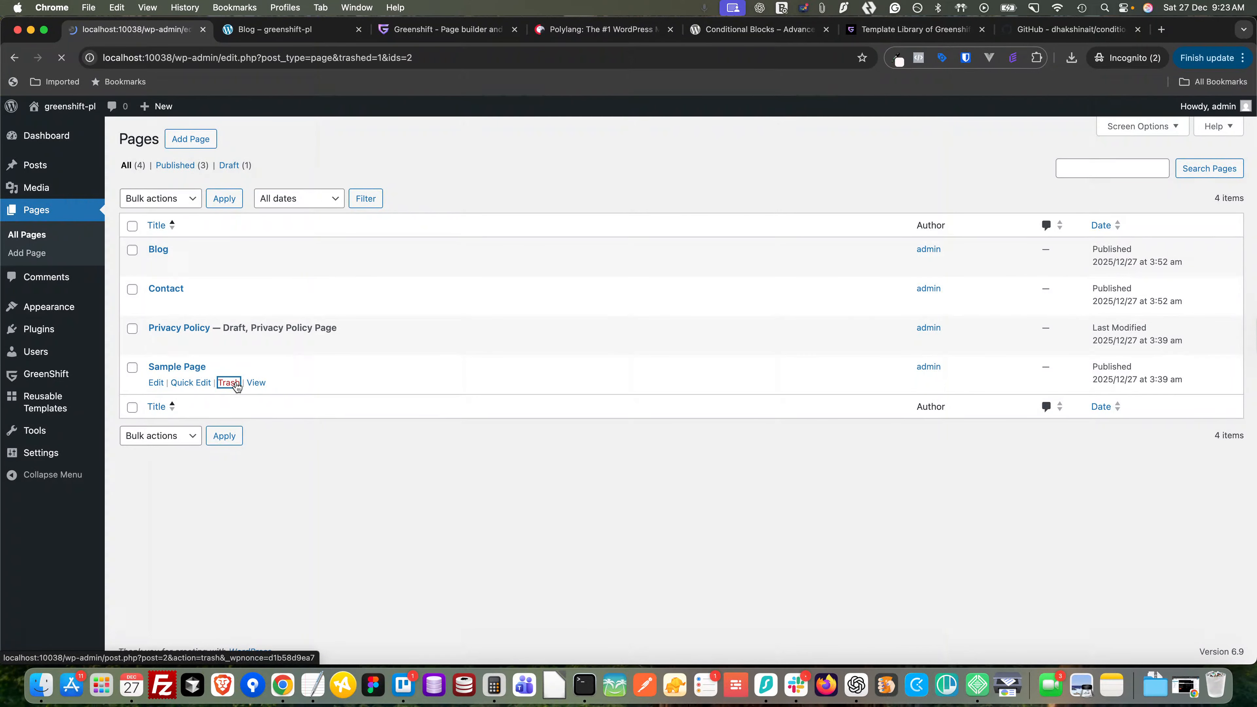
pyautogui.click(197, 140)
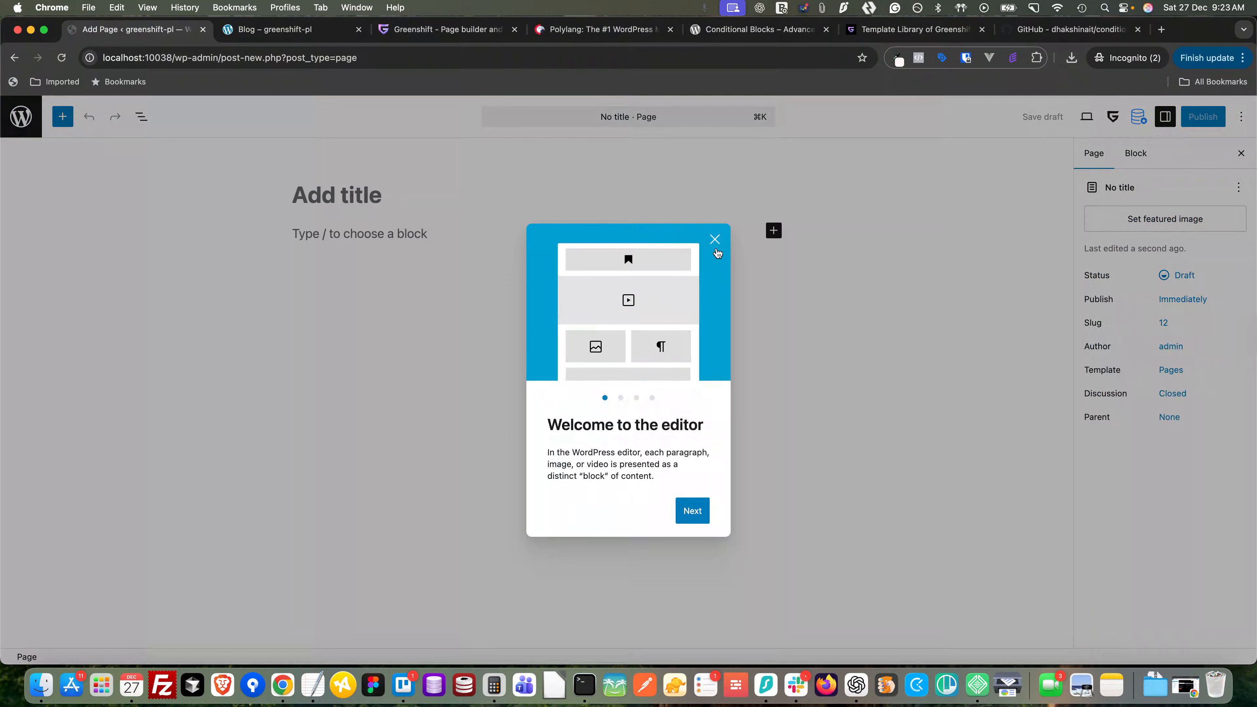
pyautogui.click(697, 520)
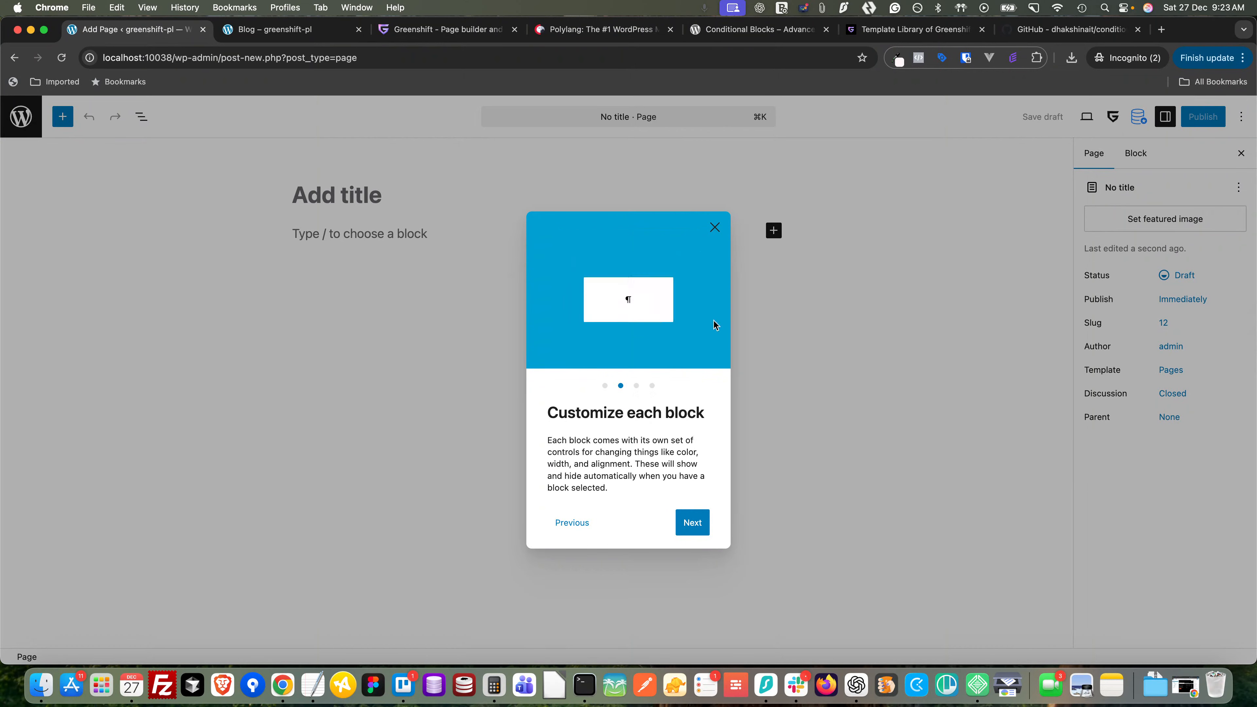
pyautogui.click(715, 240)
pyautogui.click(309, 202)
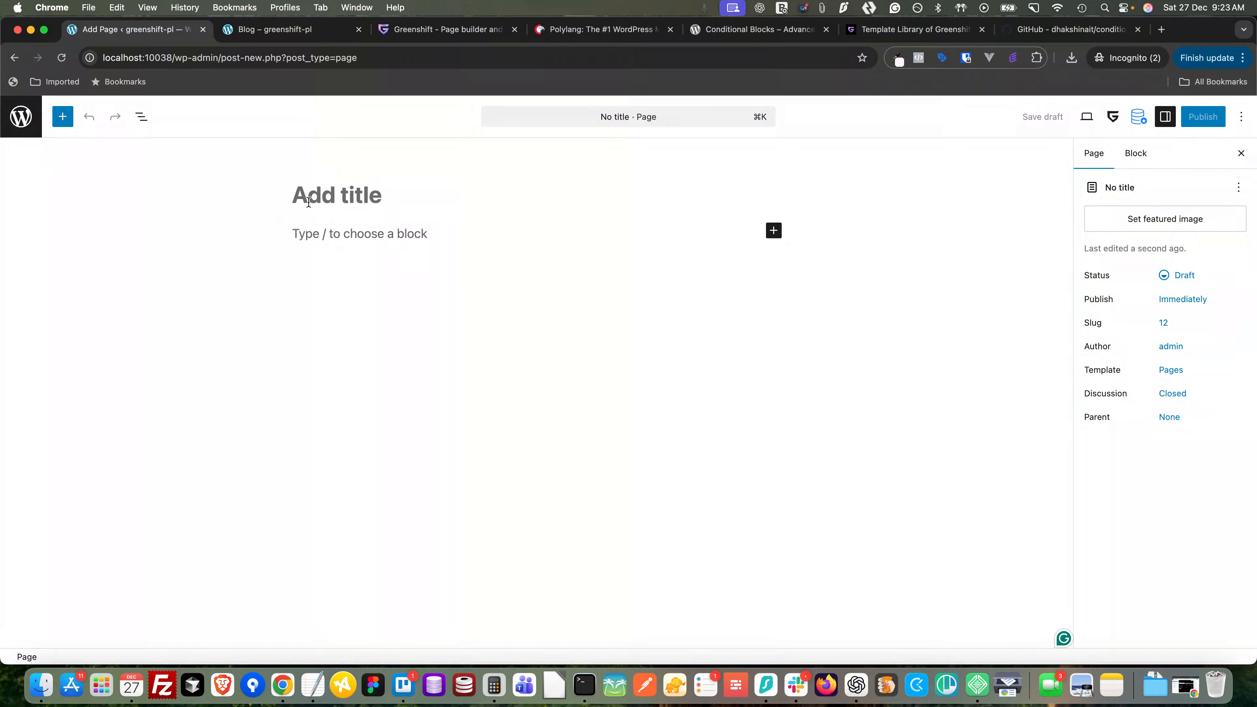
pyautogui.write('Home')
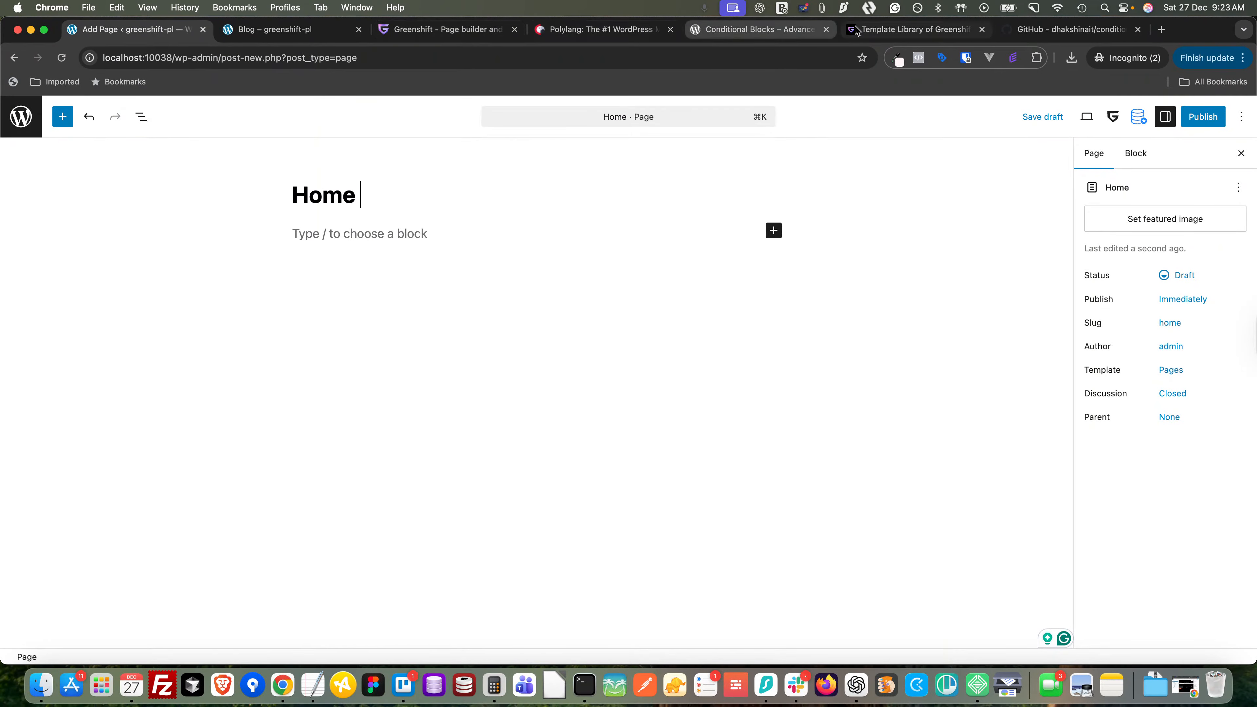
# - Copy the block code of the "Hero section with interactive background" template from the Greenshift Library
pyautogui.click(863, 30)
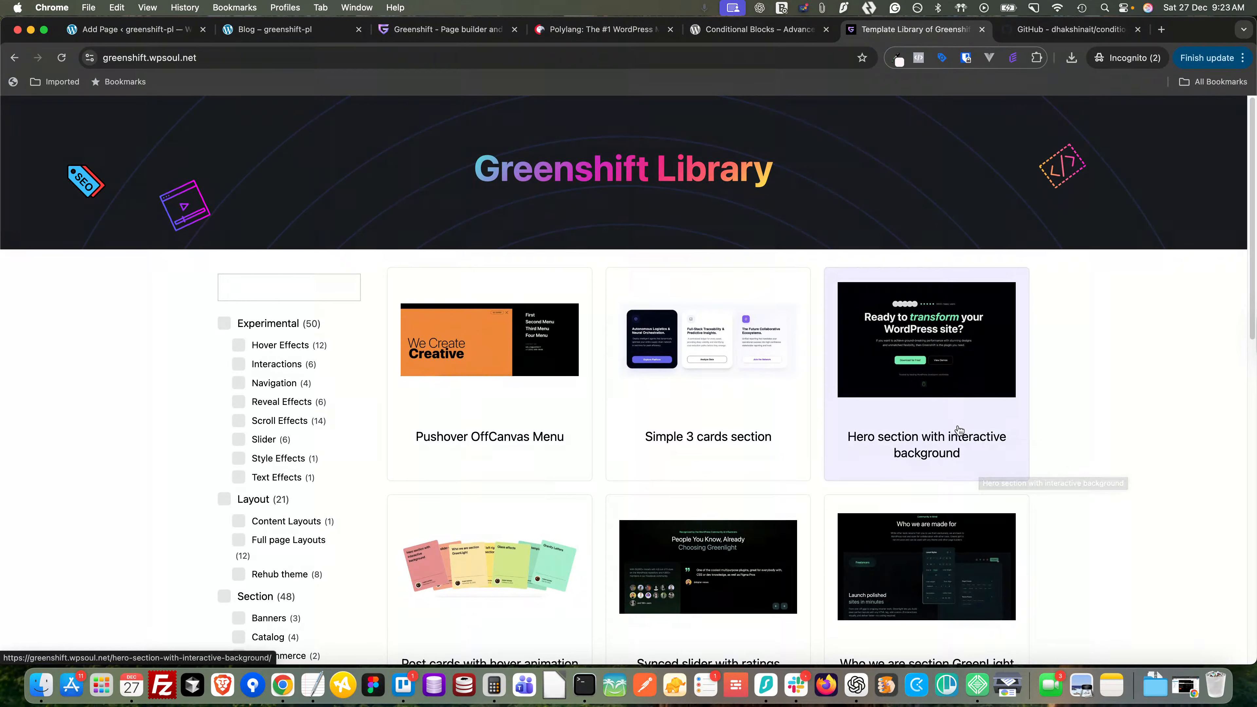
pyautogui.click(921, 446)
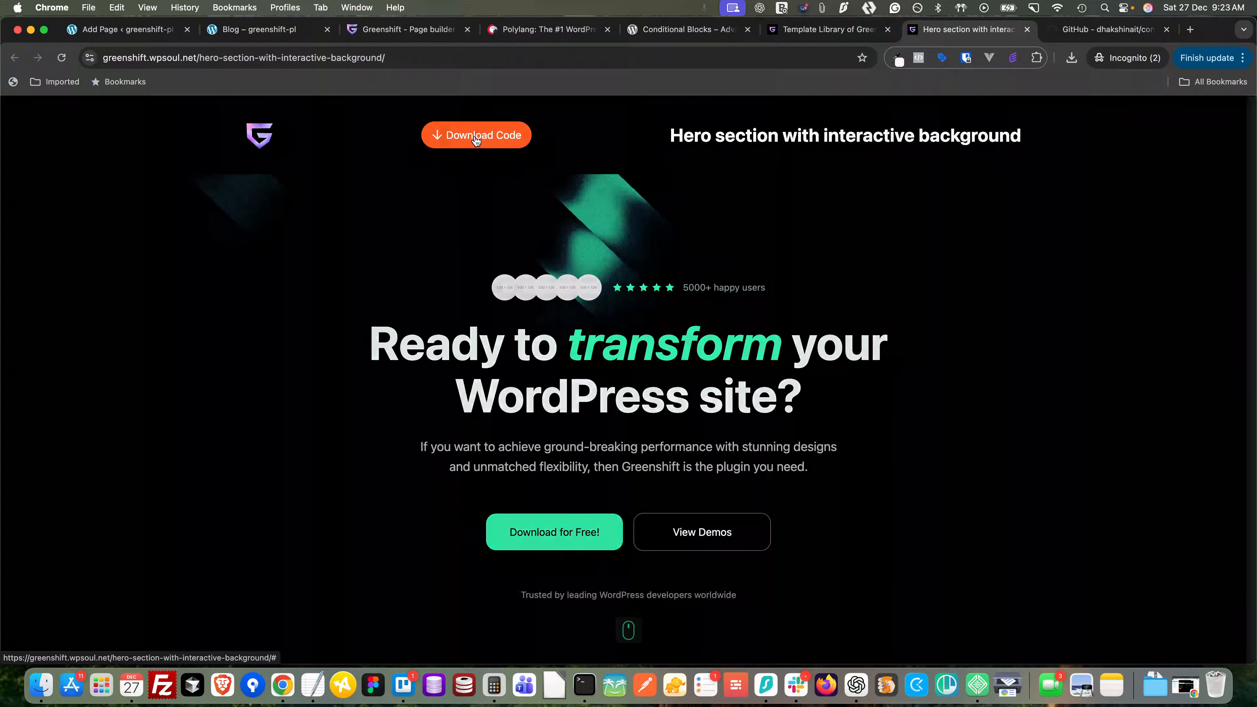
pyautogui.click(476, 143)
pyautogui.click(484, 470)
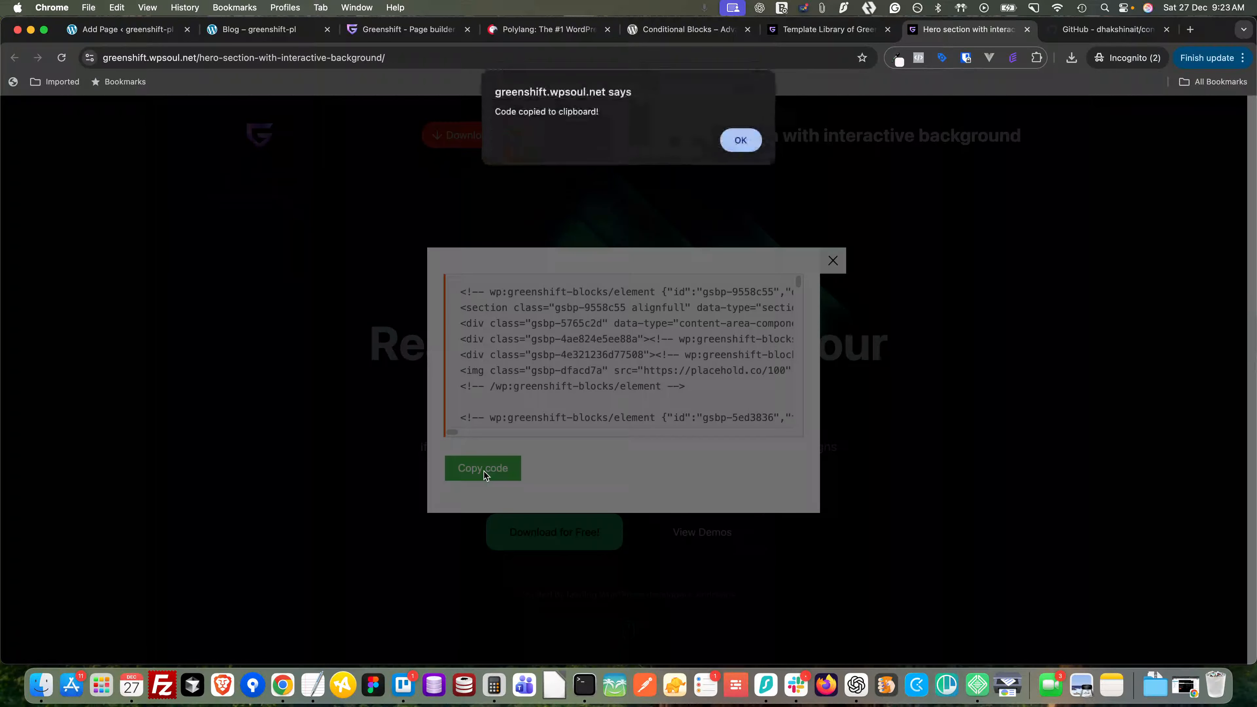
pyautogui.click(740, 140)
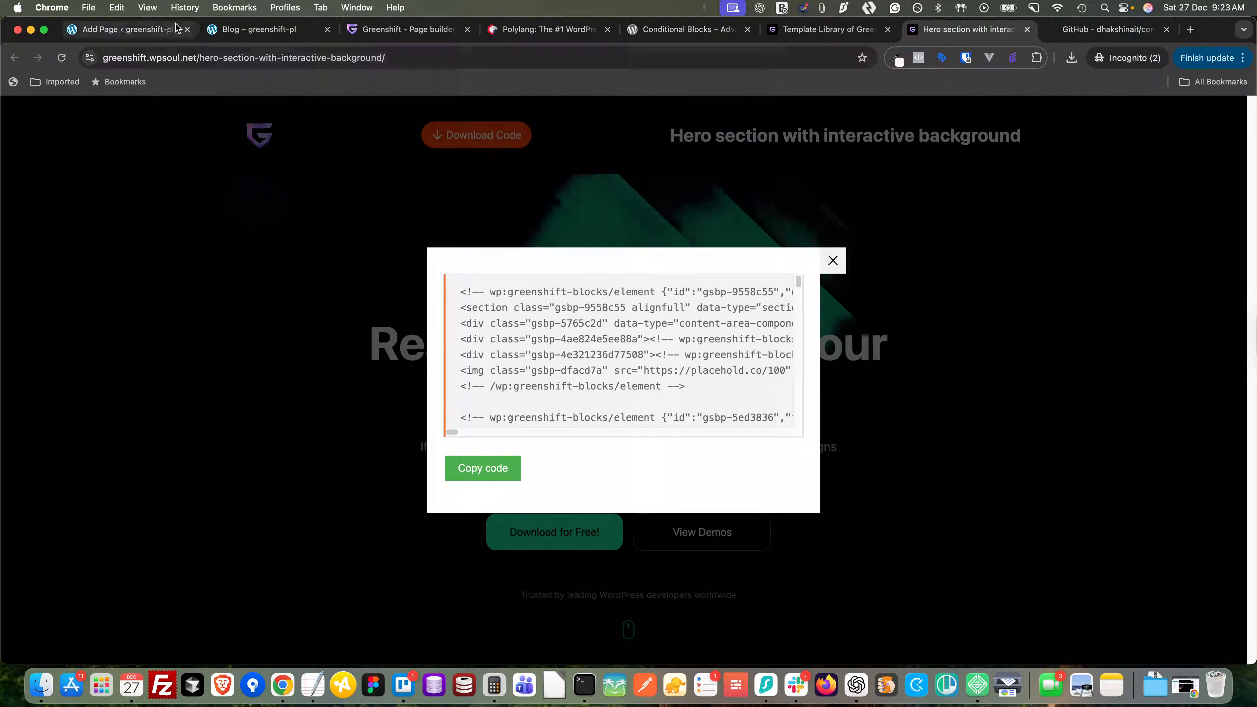
# - Paste the copied hero section code into the body of the new Home page
pyautogui.click(263, 31)
pyautogui.click(137, 31)
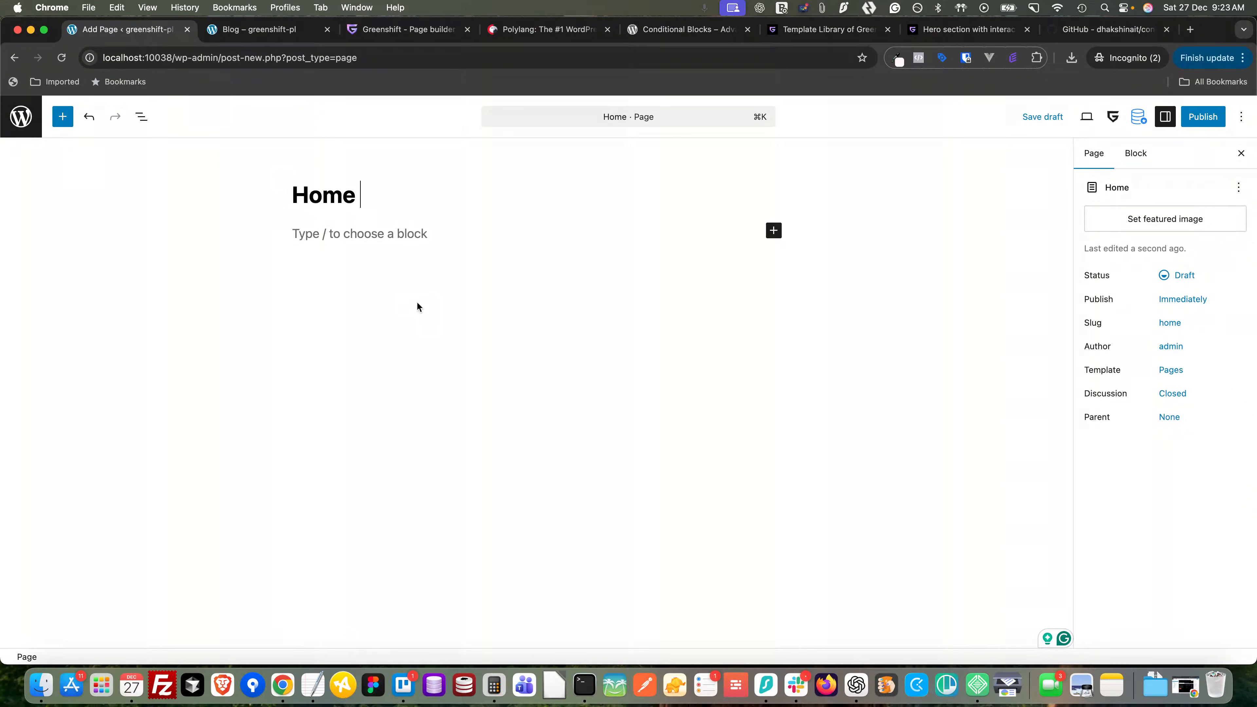
pyautogui.click(380, 237)
pyautogui.write('/')
pyautogui.press('super+v')
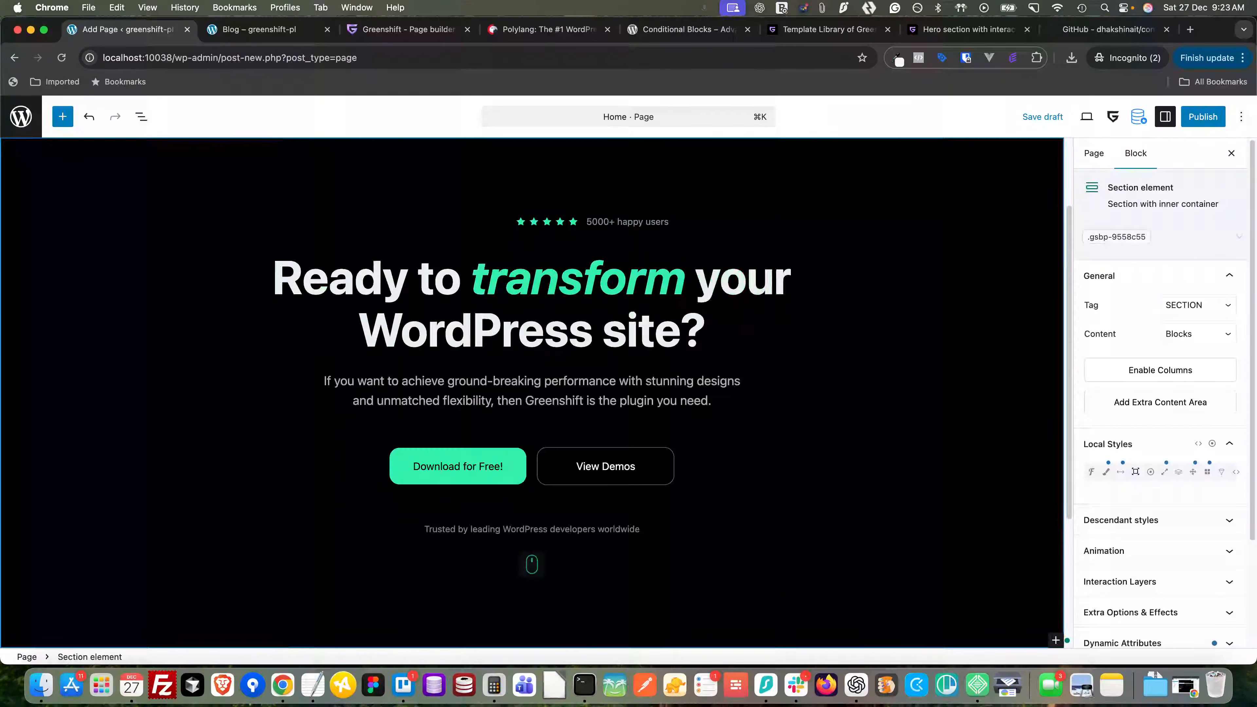
pyautogui.scroll(2, 380, 436)
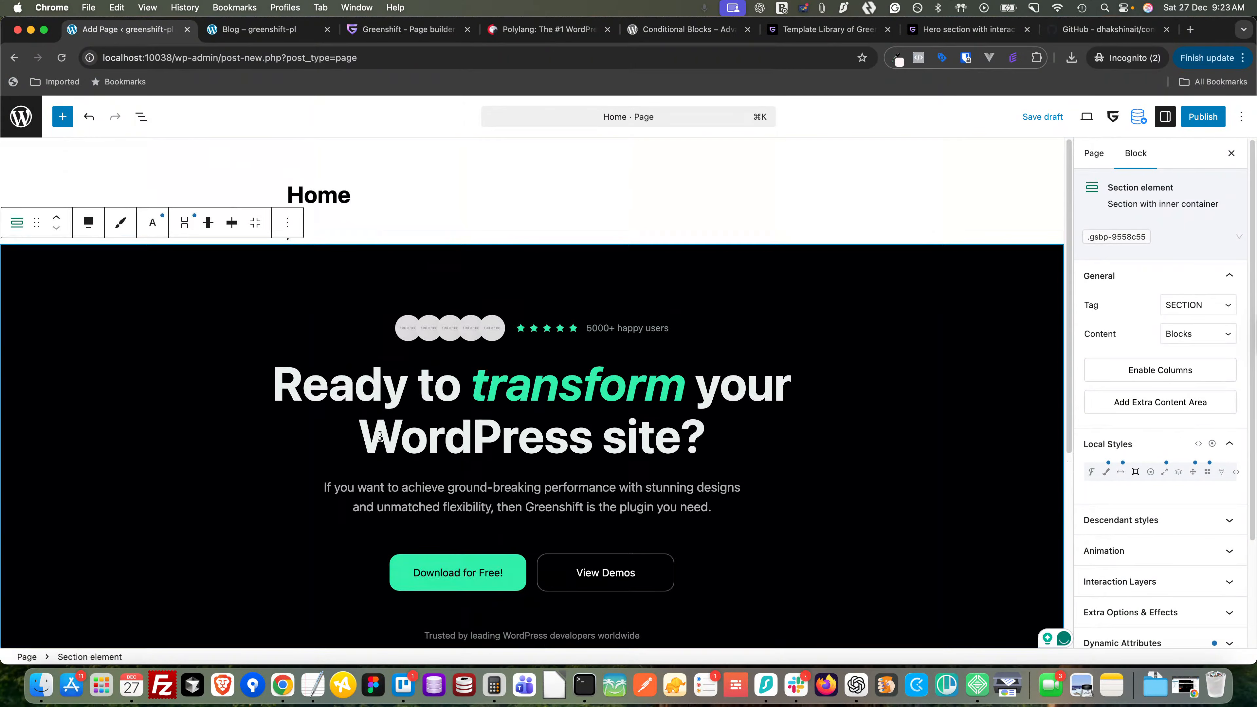
pyautogui.scroll(-4, 671, 331)
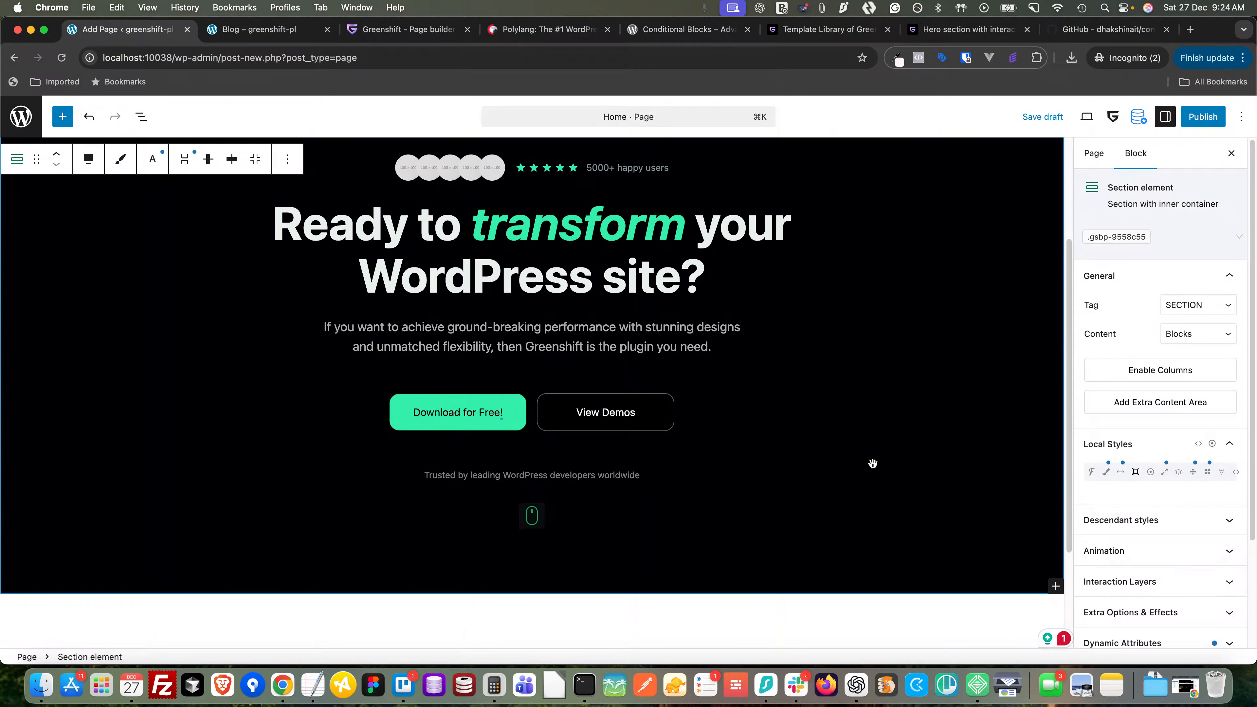
pyautogui.scroll(2, 873, 463)
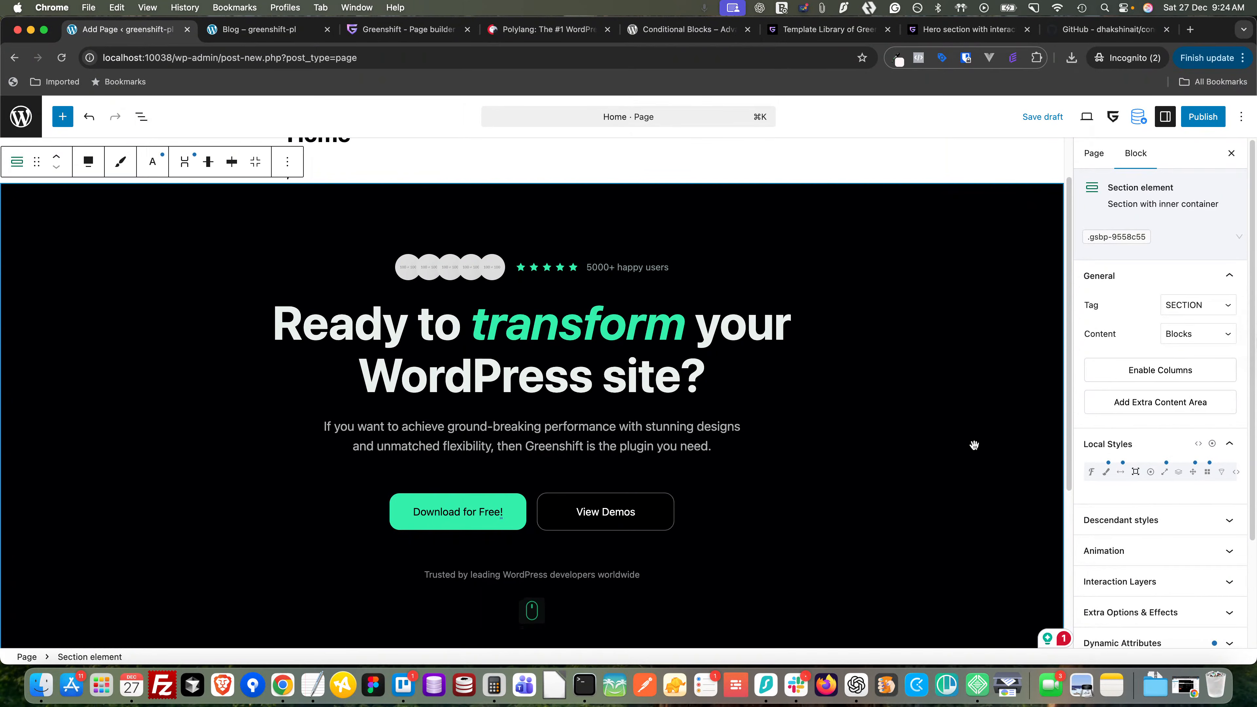
# - Change the Home page's template to Page without title and publish the page
pyautogui.click(1091, 154)
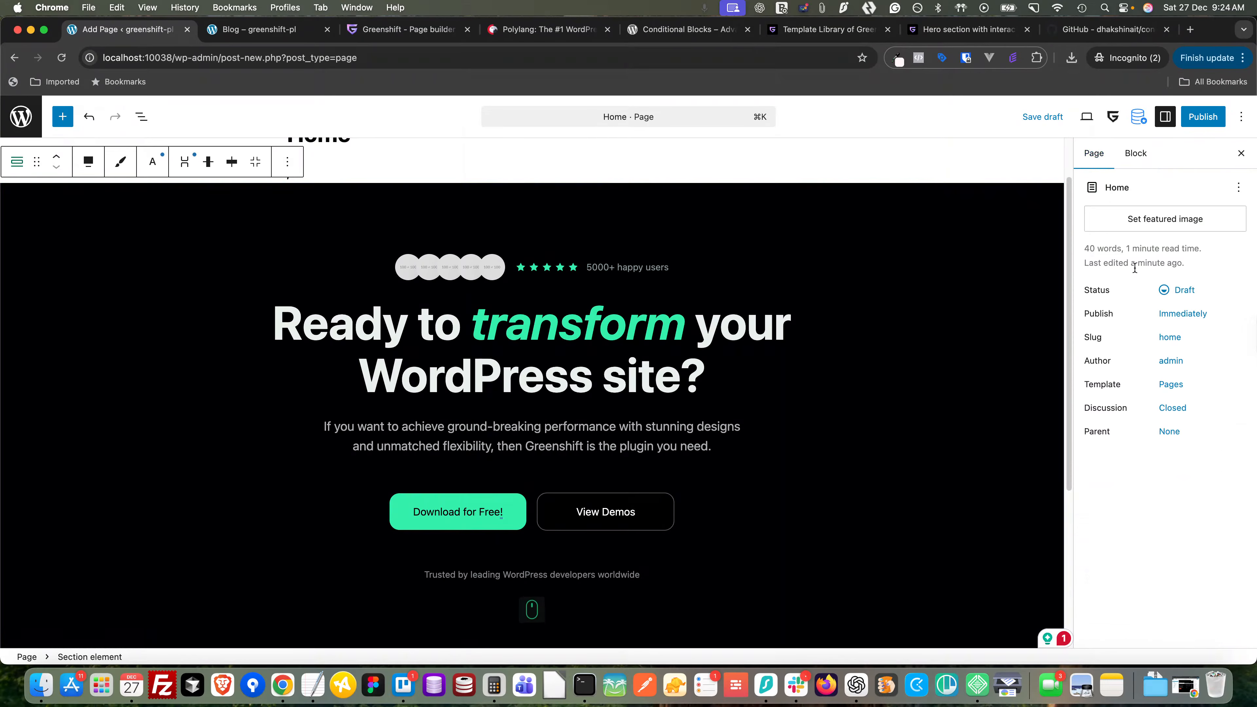
pyautogui.click(1171, 406)
pyautogui.click(1170, 387)
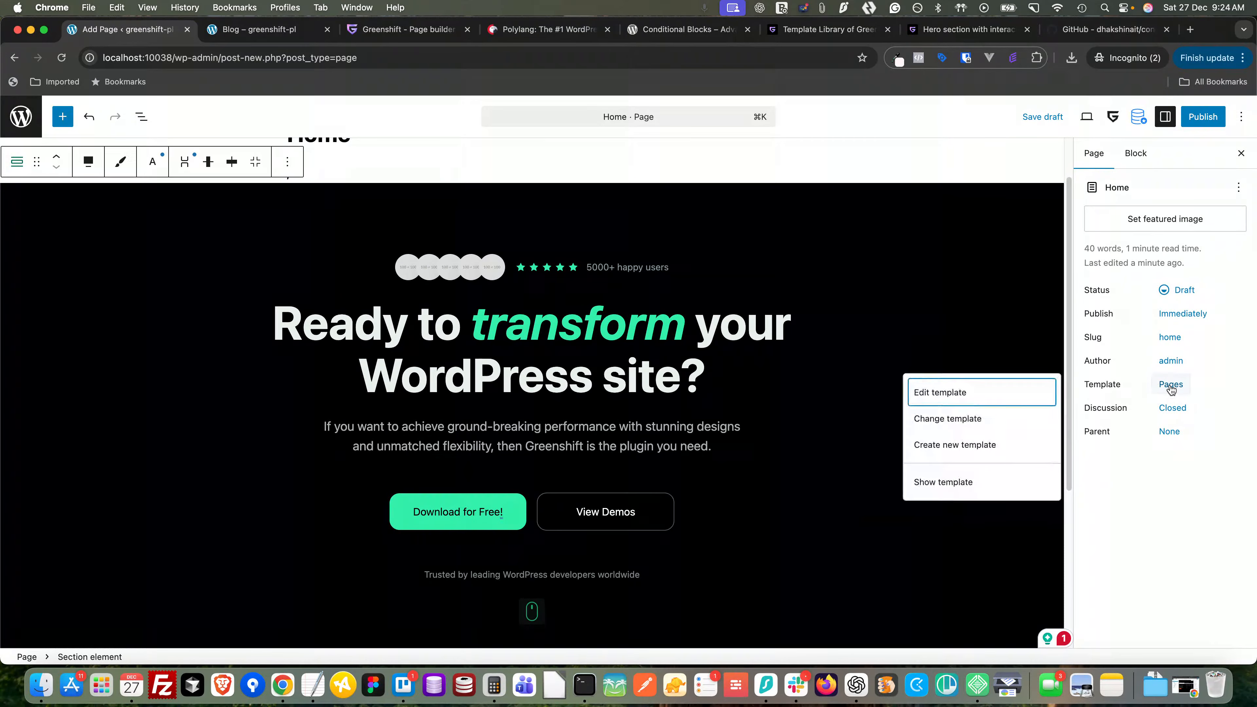
pyautogui.click(931, 425)
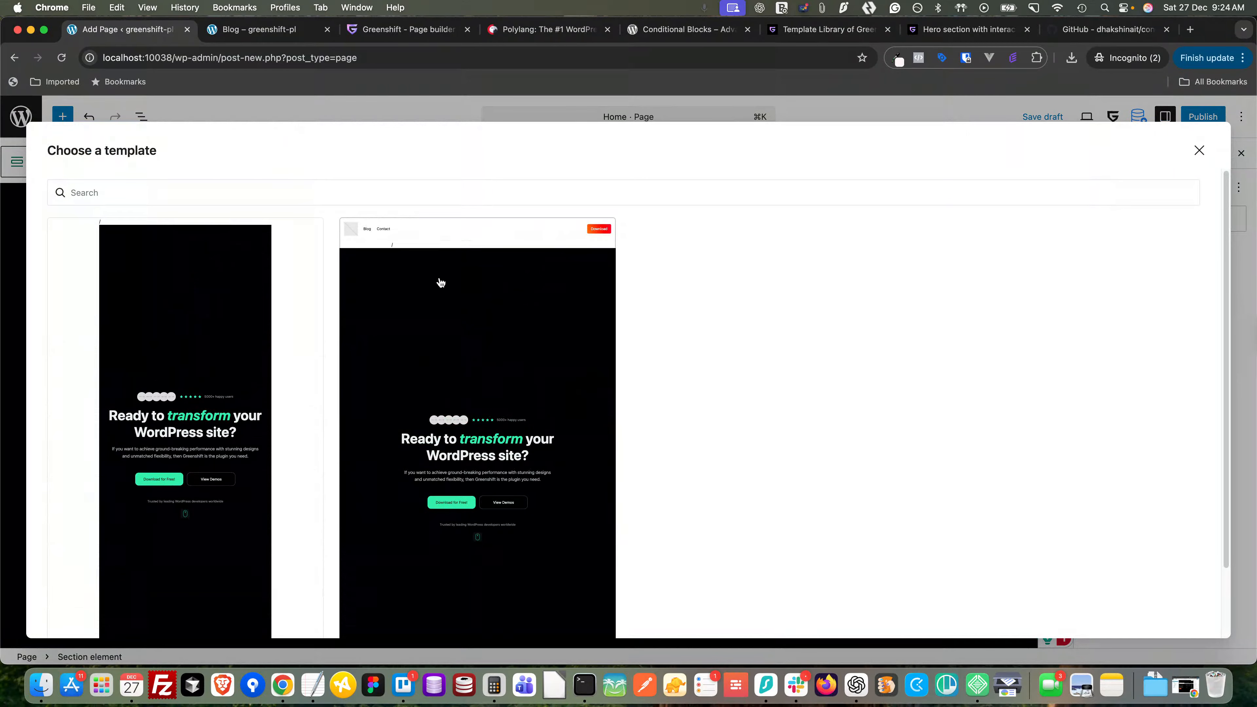
pyautogui.scroll(-2, 136, 315)
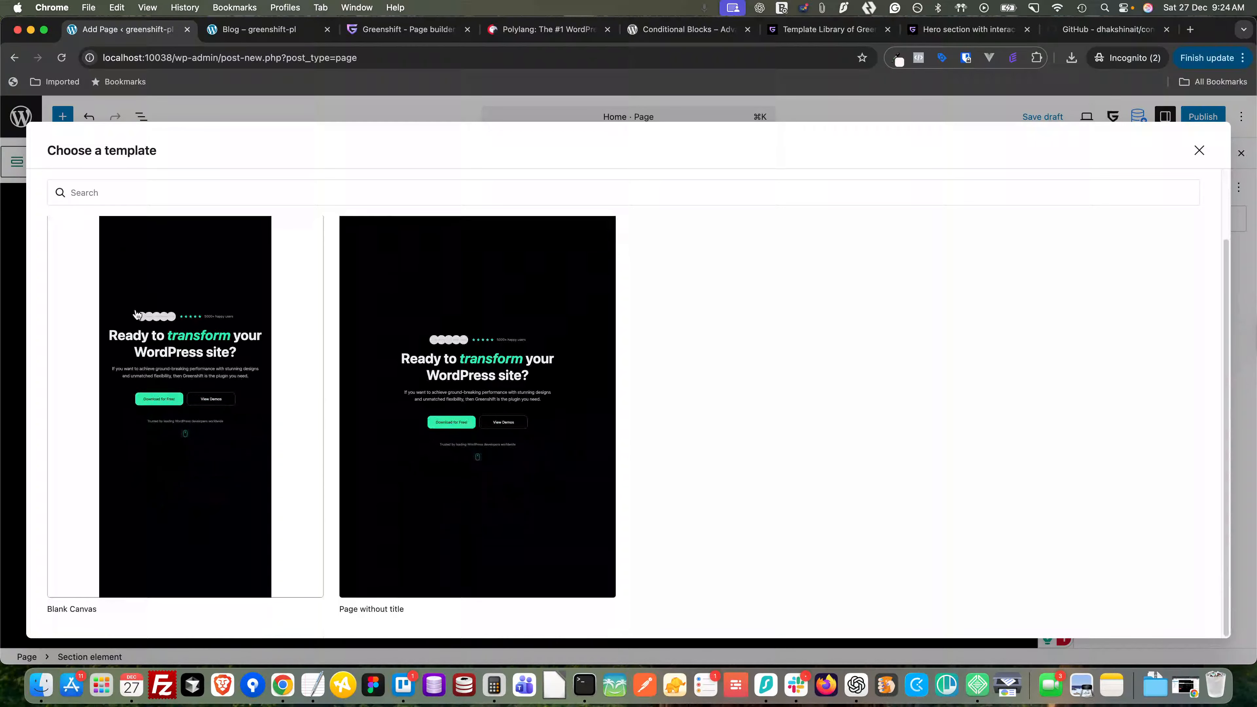
pyautogui.click(368, 614)
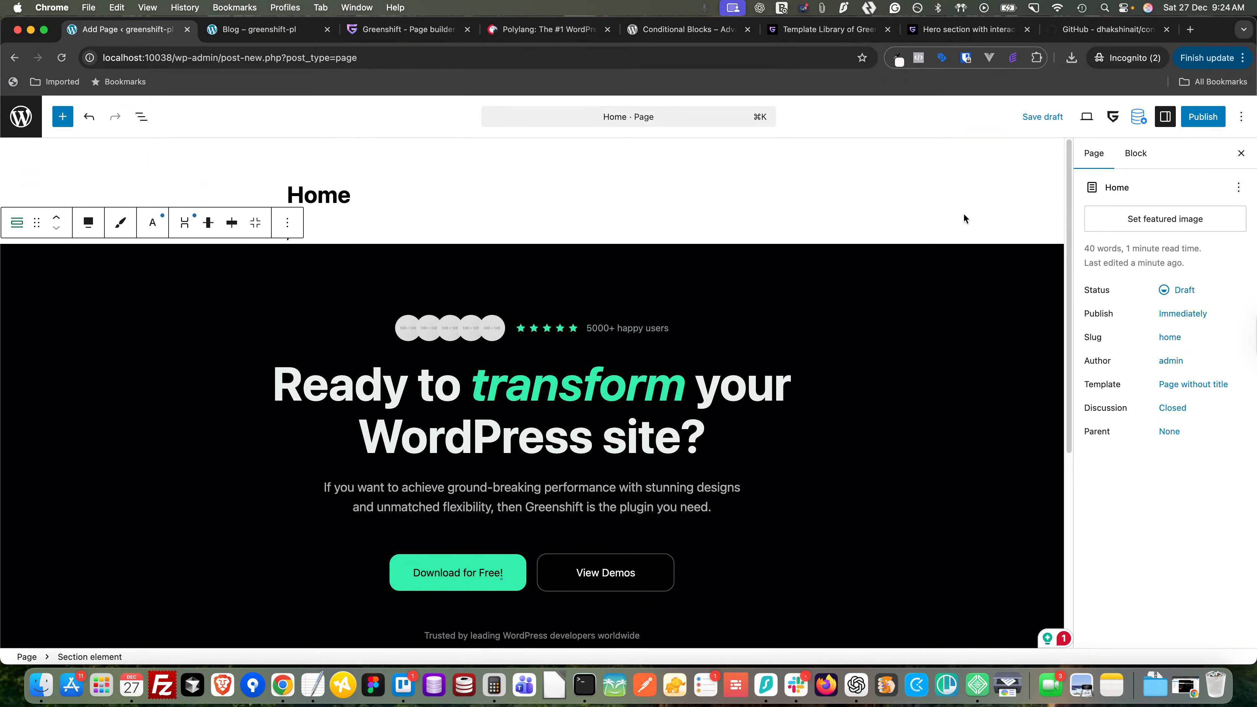
pyautogui.click(1202, 116)
pyautogui.click(1200, 117)
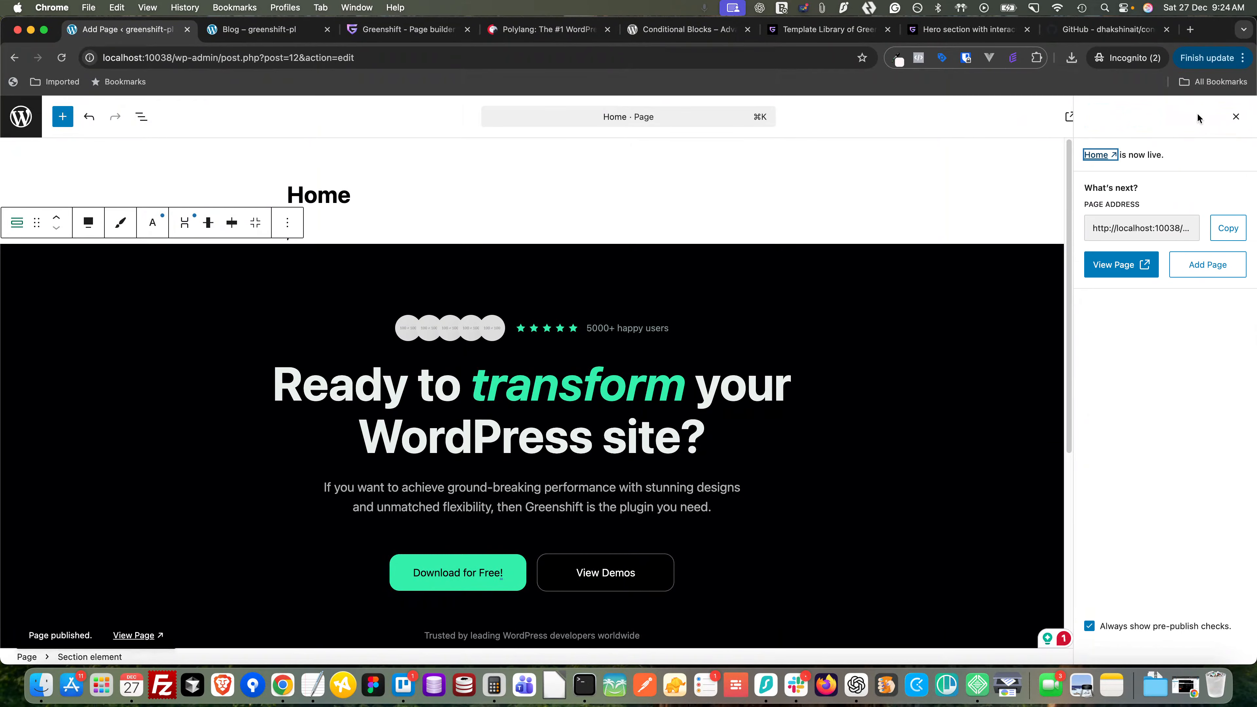
# - View the published Home page in a new browser tab
pyautogui.rightClick(142, 633)
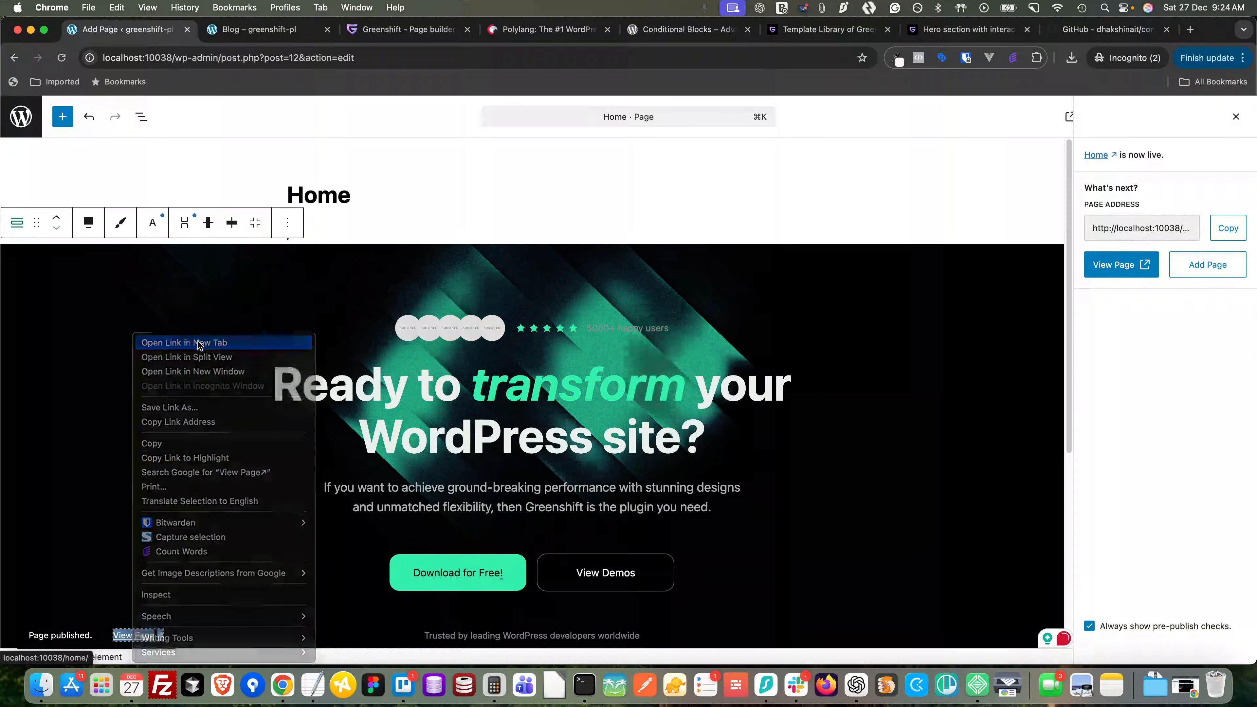
pyautogui.click(198, 343)
pyautogui.click(244, 29)
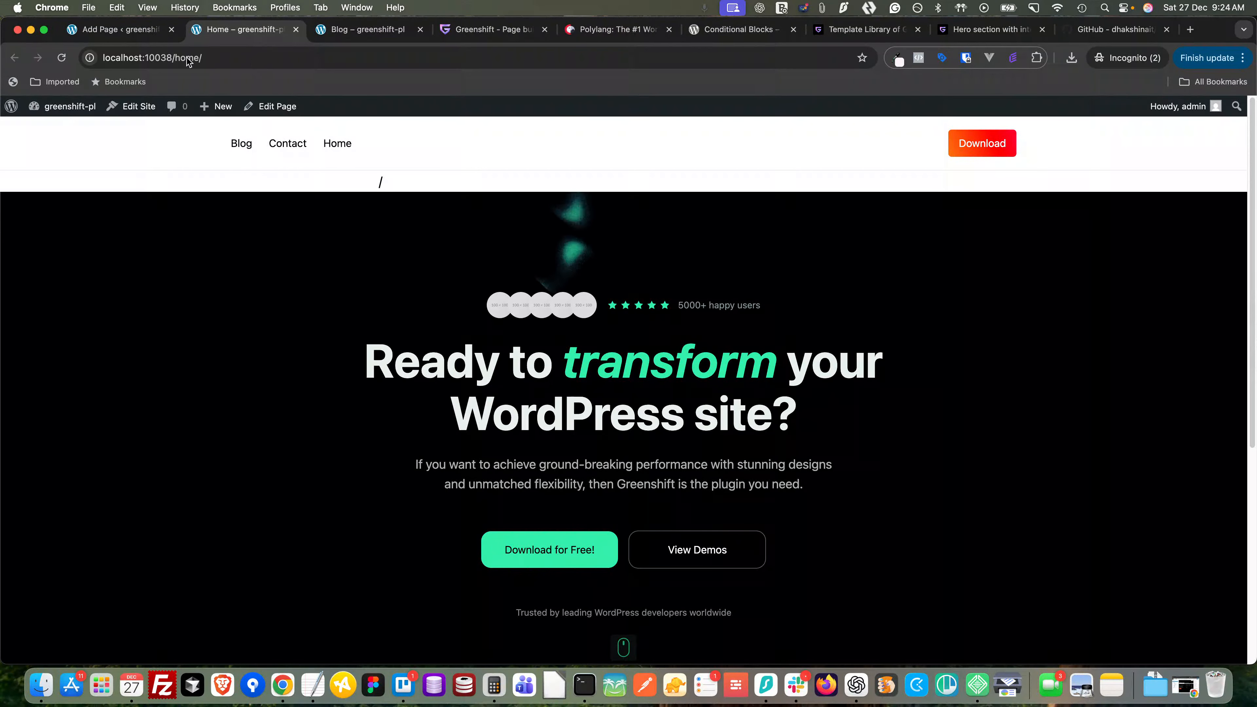
# - Delete the stray slash paragraph above the hero section on the Home page and save the page
pyautogui.click(118, 29)
pyautogui.click(365, 222)
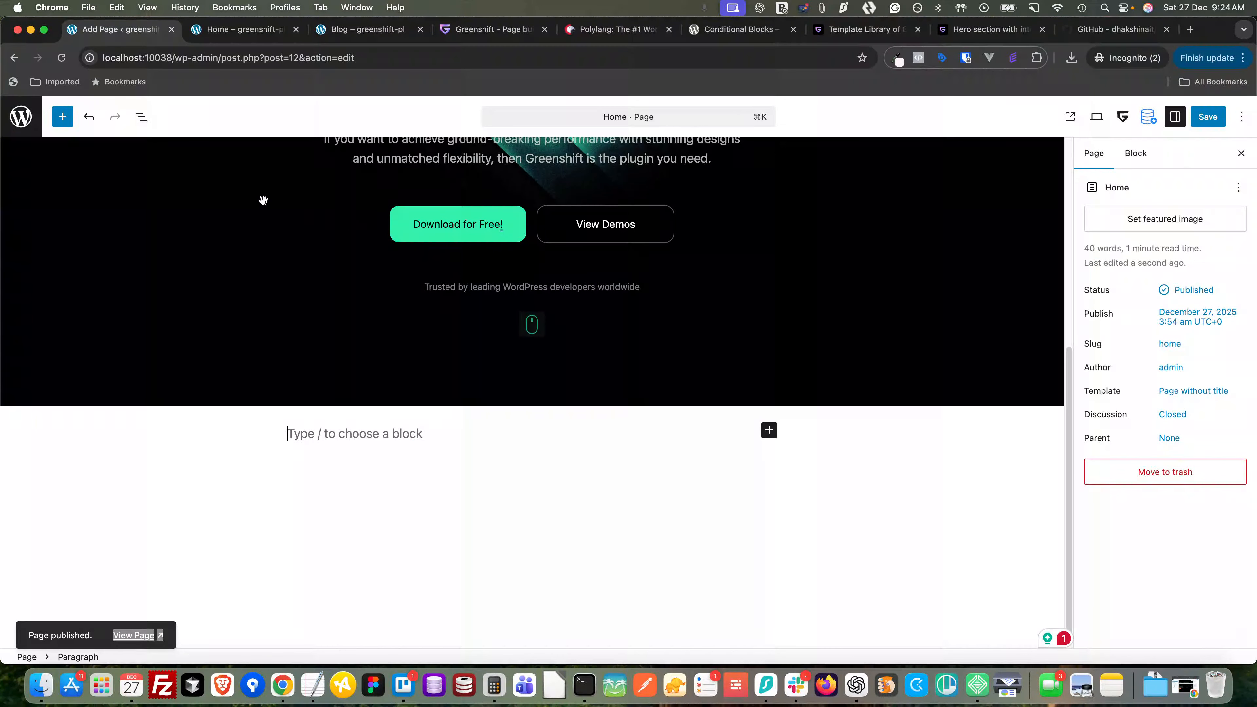
pyautogui.click(141, 116)
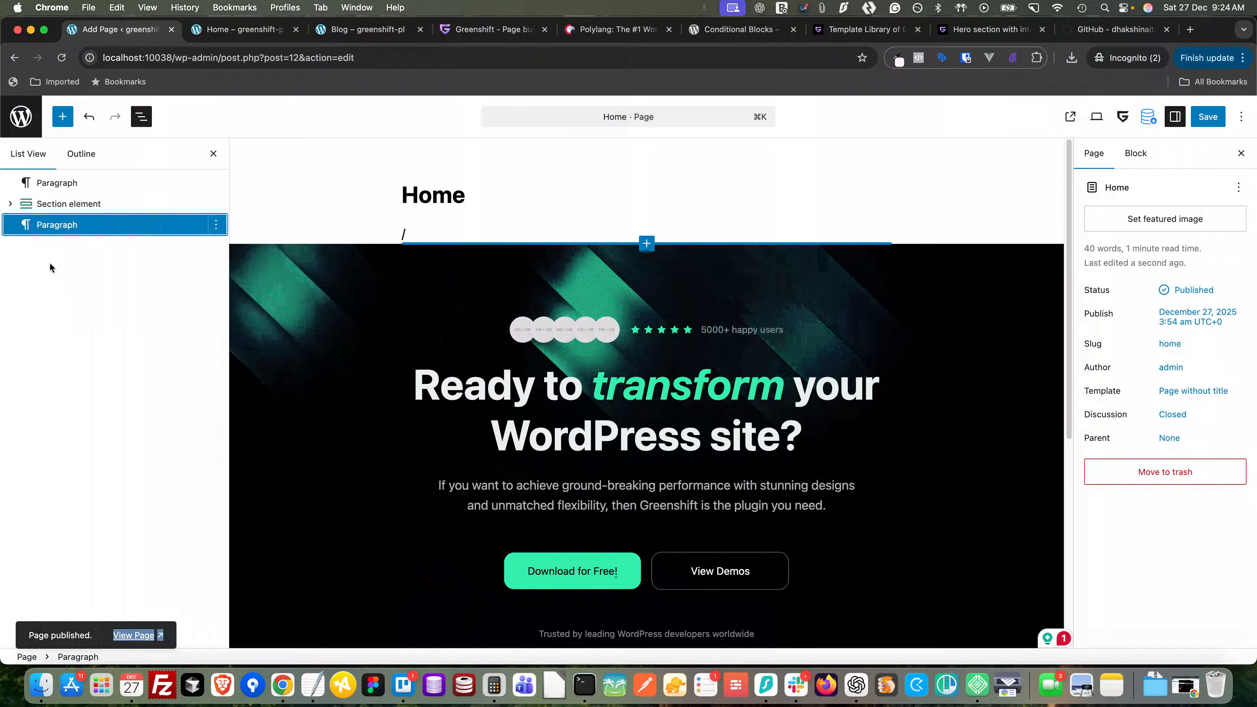
pyautogui.rightClick(51, 183)
pyautogui.click(80, 612)
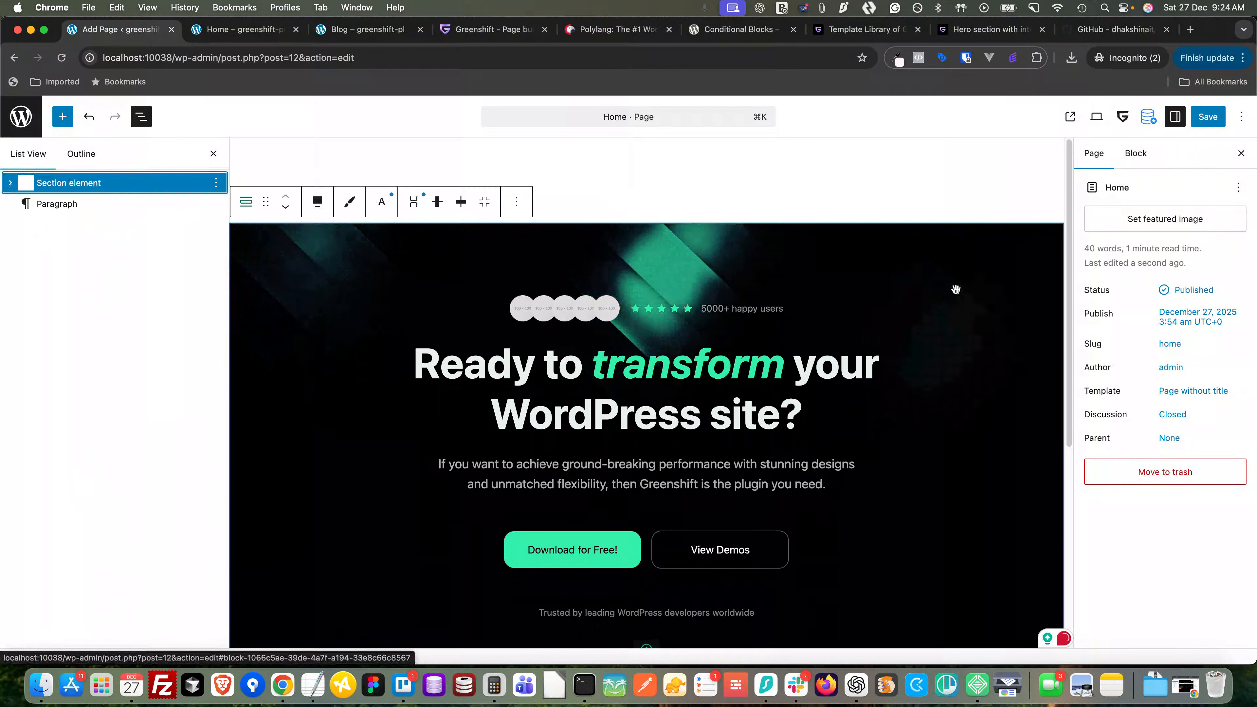
pyautogui.click(1207, 116)
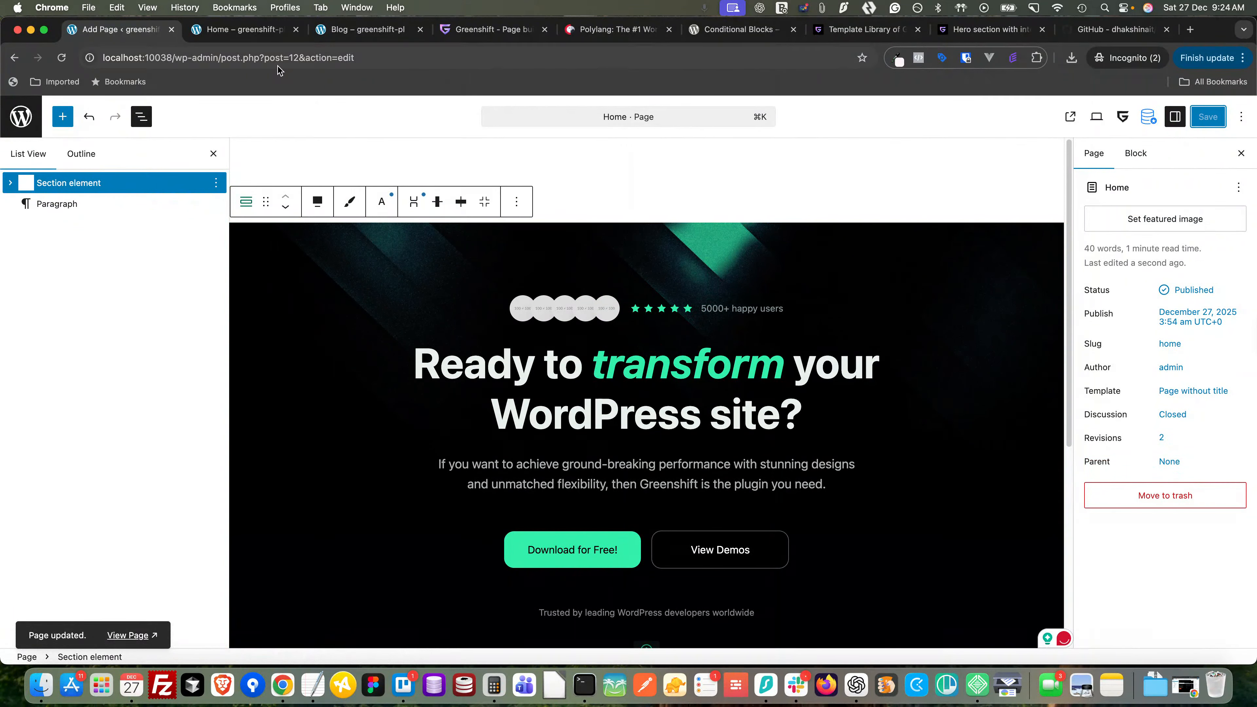
# - Reload the live Home page and review it from the header to the footer
pyautogui.click(243, 29)
pyautogui.click(61, 58)
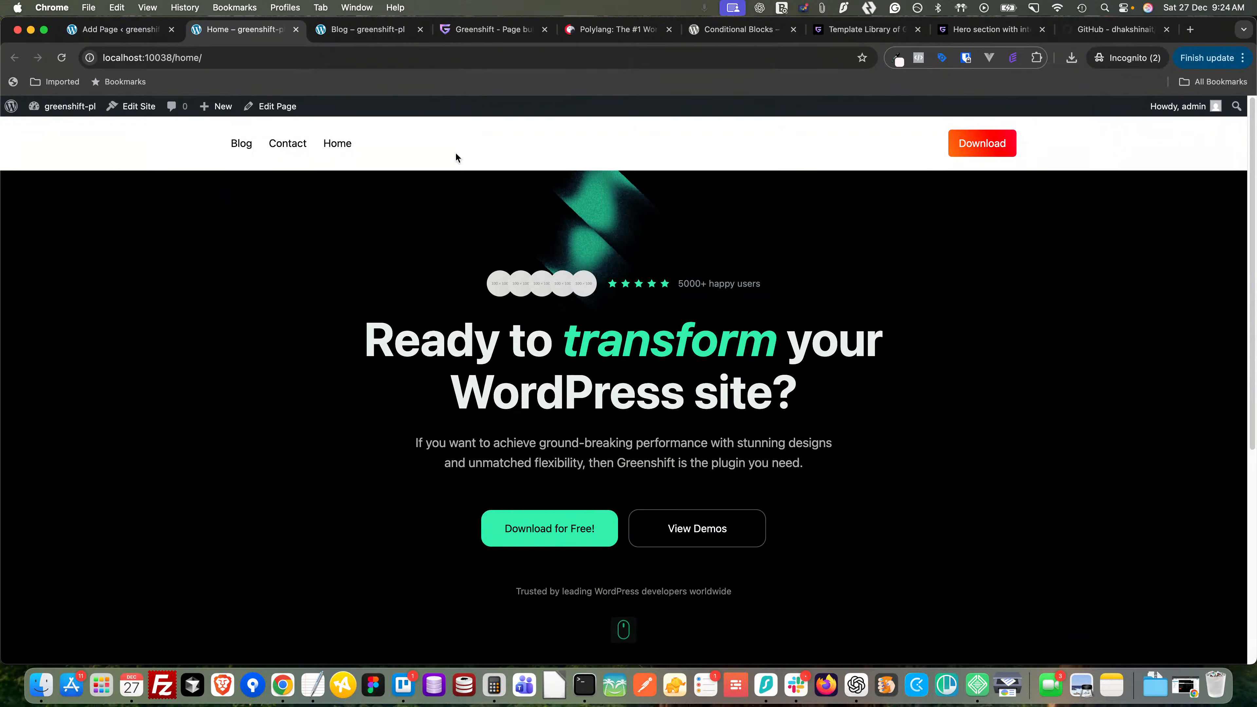
pyautogui.scroll(-7, 331, 325)
pyautogui.scroll(6, 205, 216)
pyautogui.scroll(-3, 674, 263)
pyautogui.scroll(-4, 675, 264)
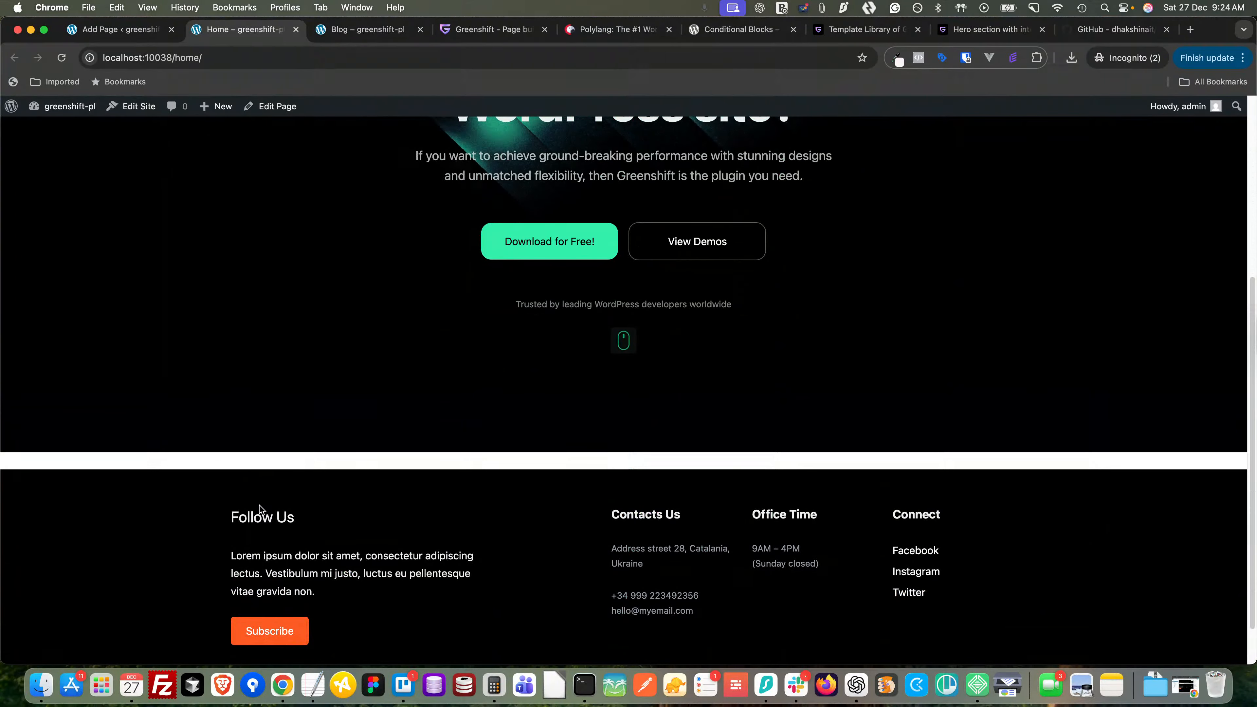
pyautogui.scroll(7, 429, 362)
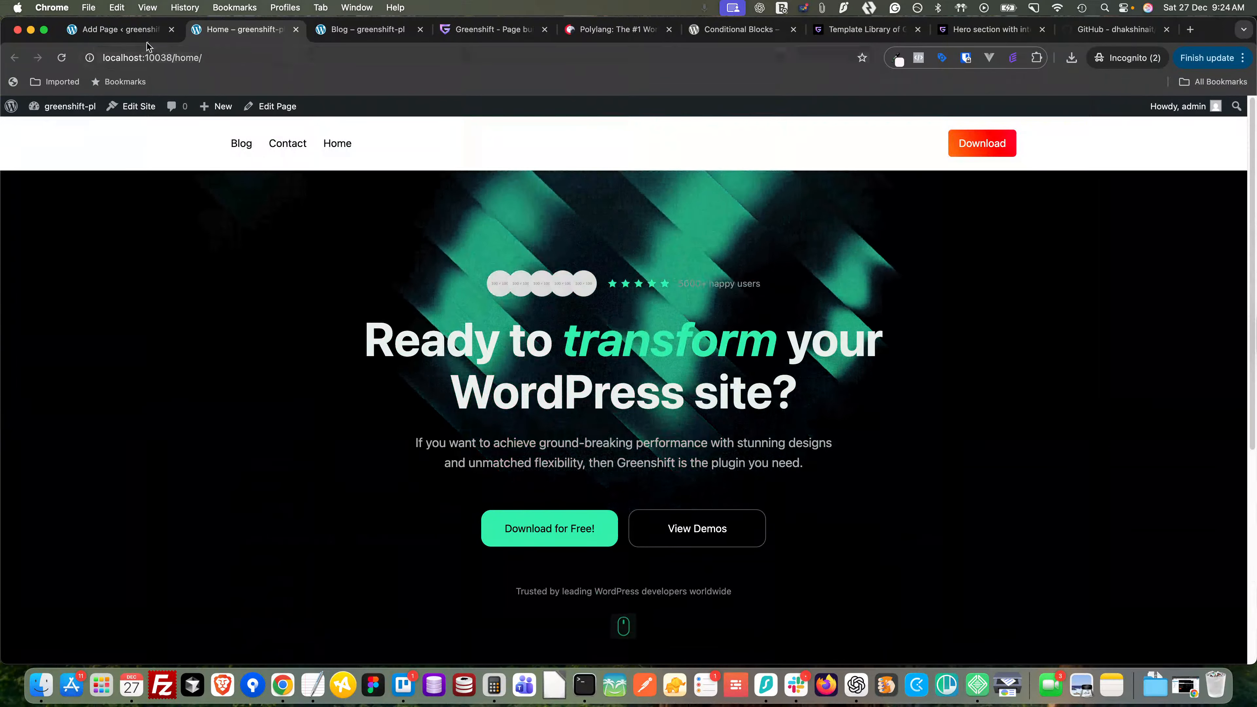
# - In the site's reading settings, display a static page with Home as homepage and Blog as posts page, and save the changes
pyautogui.click(133, 30)
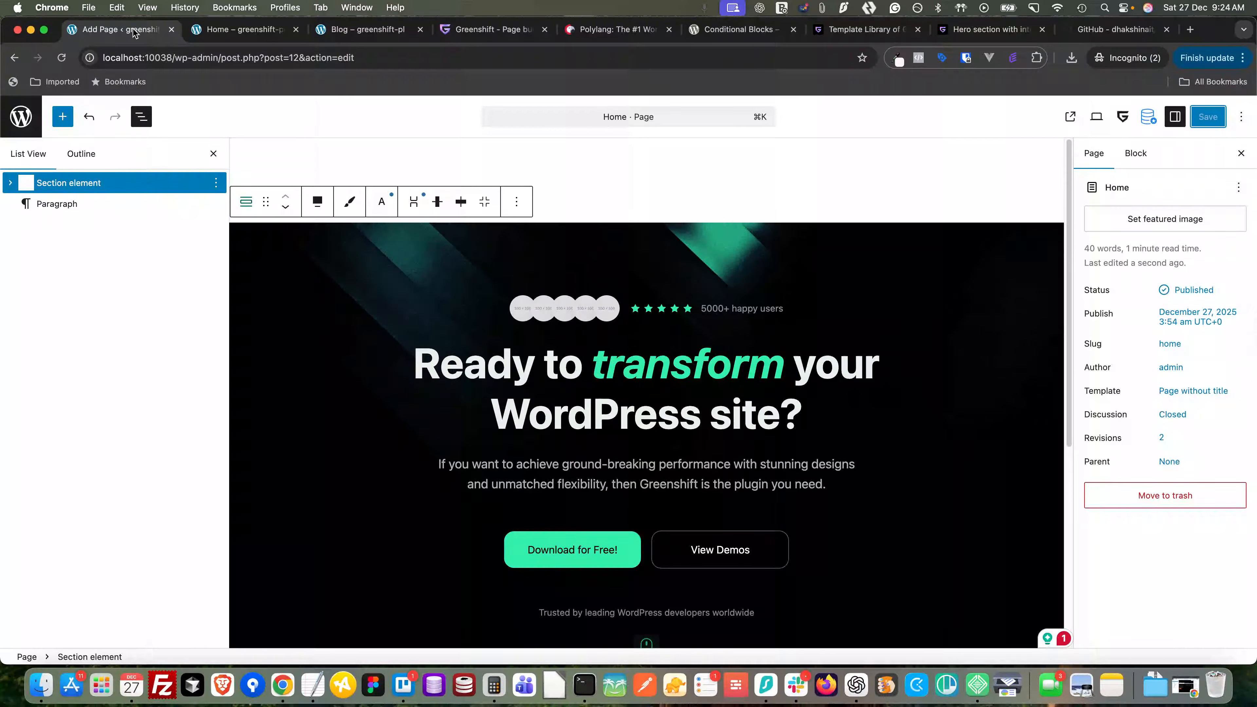
pyautogui.click(18, 121)
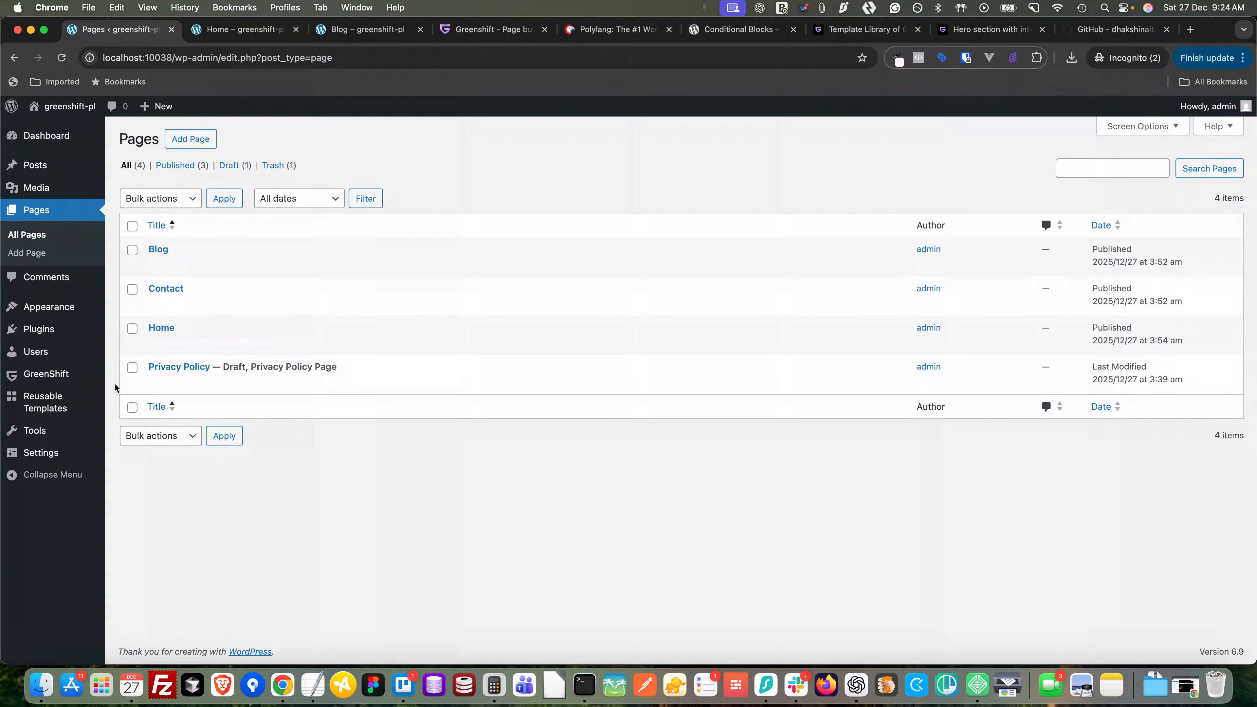
pyautogui.moveTo(55, 453)
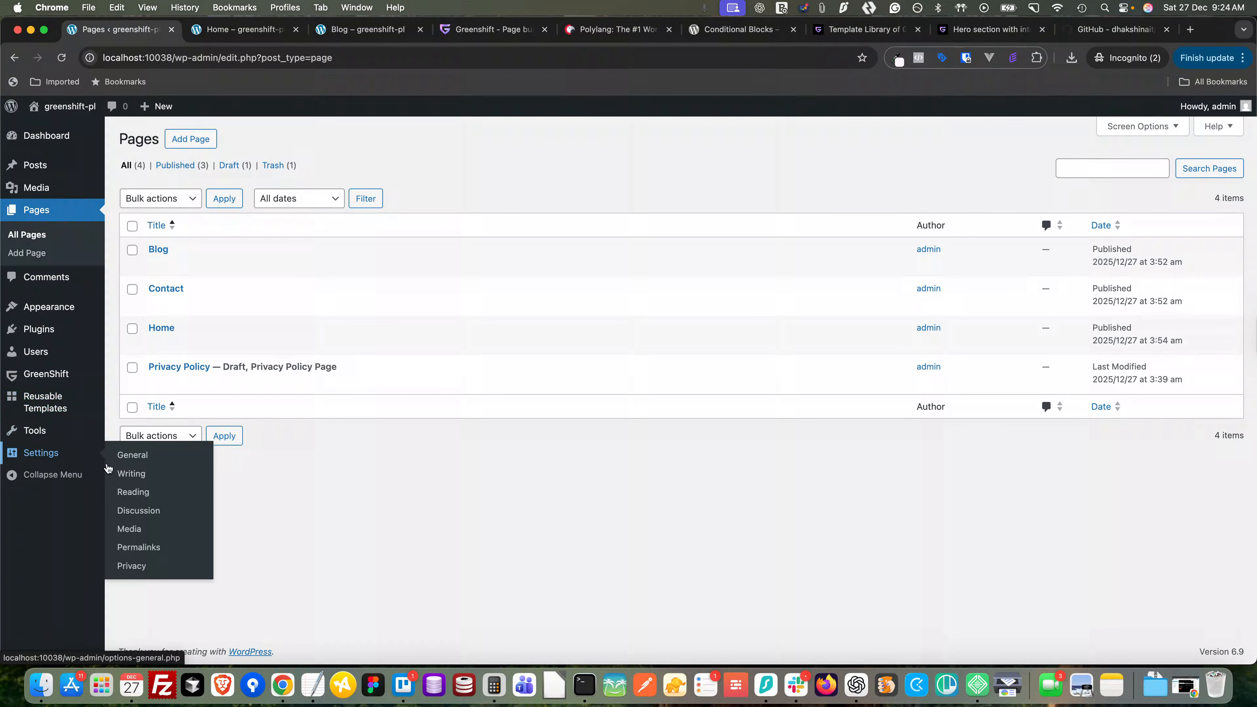
pyautogui.click(146, 498)
pyautogui.click(269, 195)
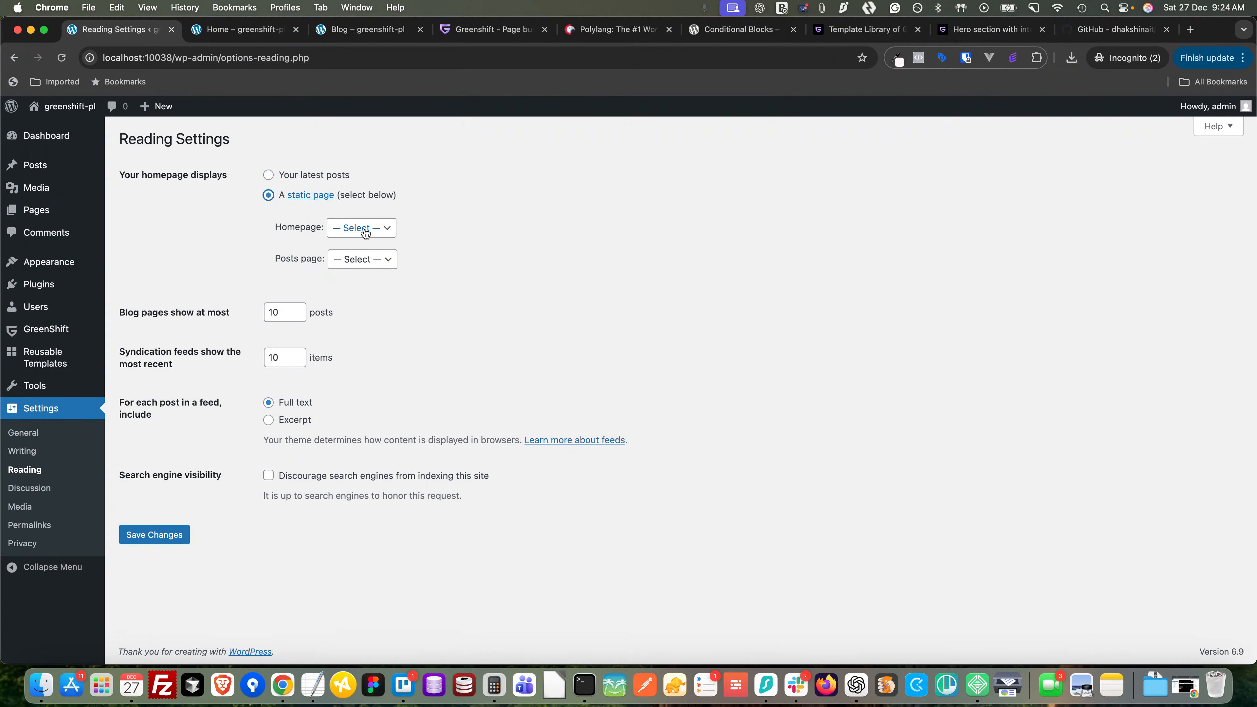
pyautogui.click(359, 229)
pyautogui.click(353, 275)
pyautogui.click(352, 259)
pyautogui.click(345, 276)
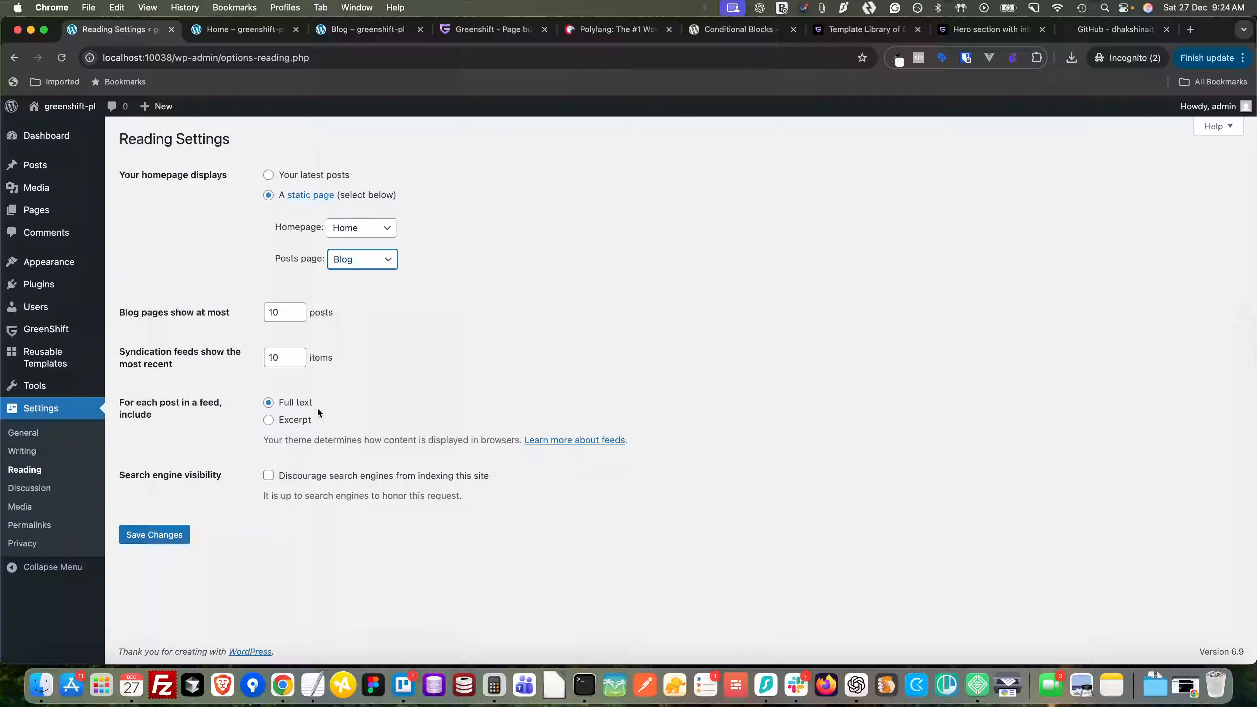
pyautogui.click(171, 537)
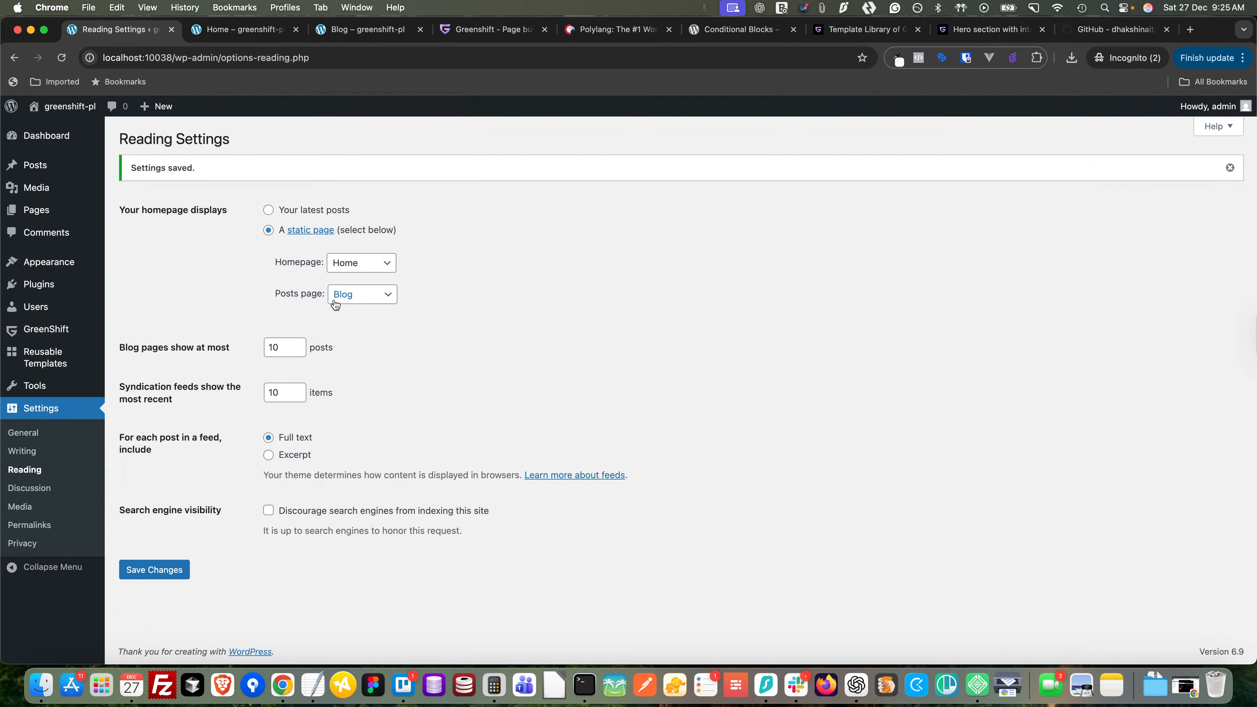
# - Check the live homepage and review the Blog page's current layout on the site
pyautogui.click(239, 31)
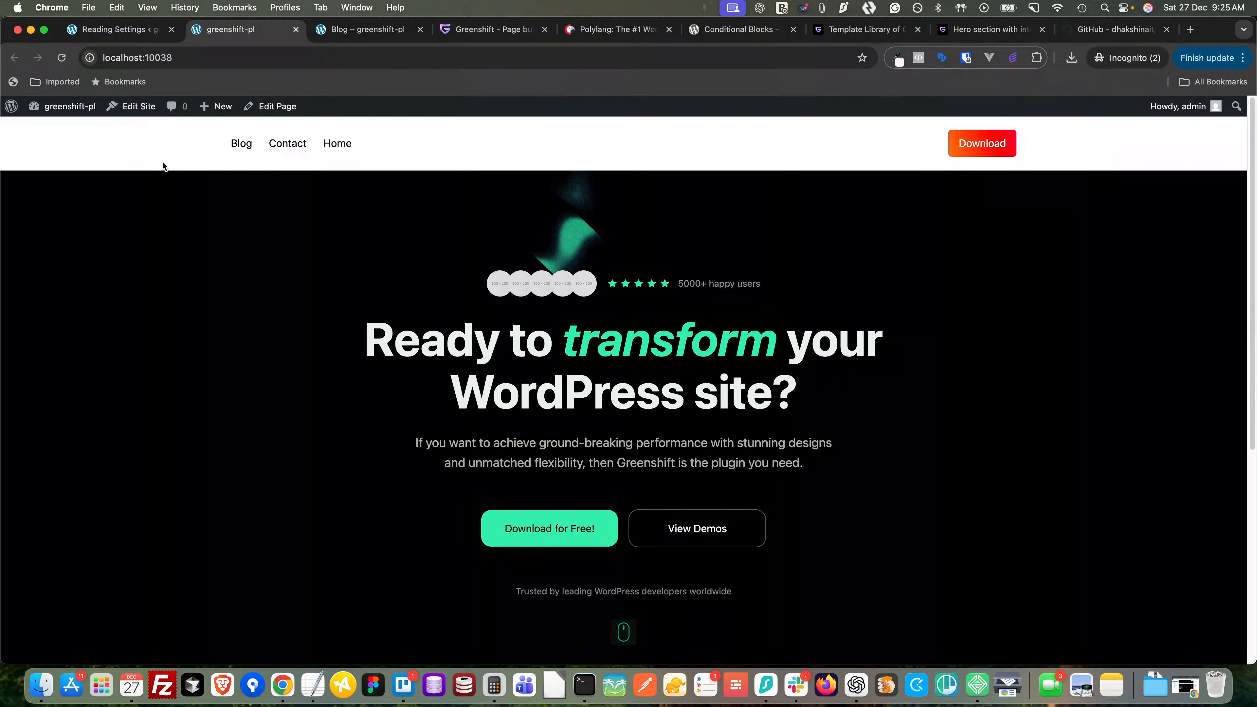
pyautogui.click(240, 146)
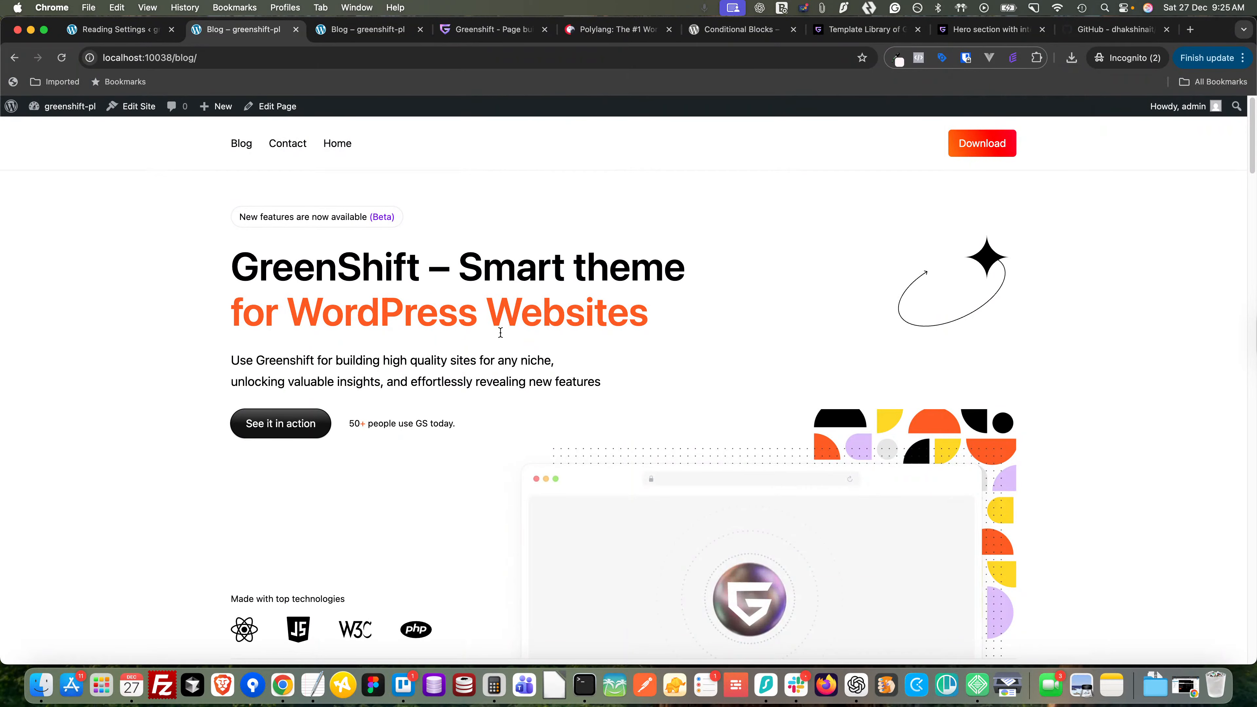
pyautogui.scroll(-4, 504, 329)
pyautogui.scroll(4, 512, 326)
# - Open the theme's Blog Home template for editing in the site editor and dismiss the welcome guide
pyautogui.click(120, 31)
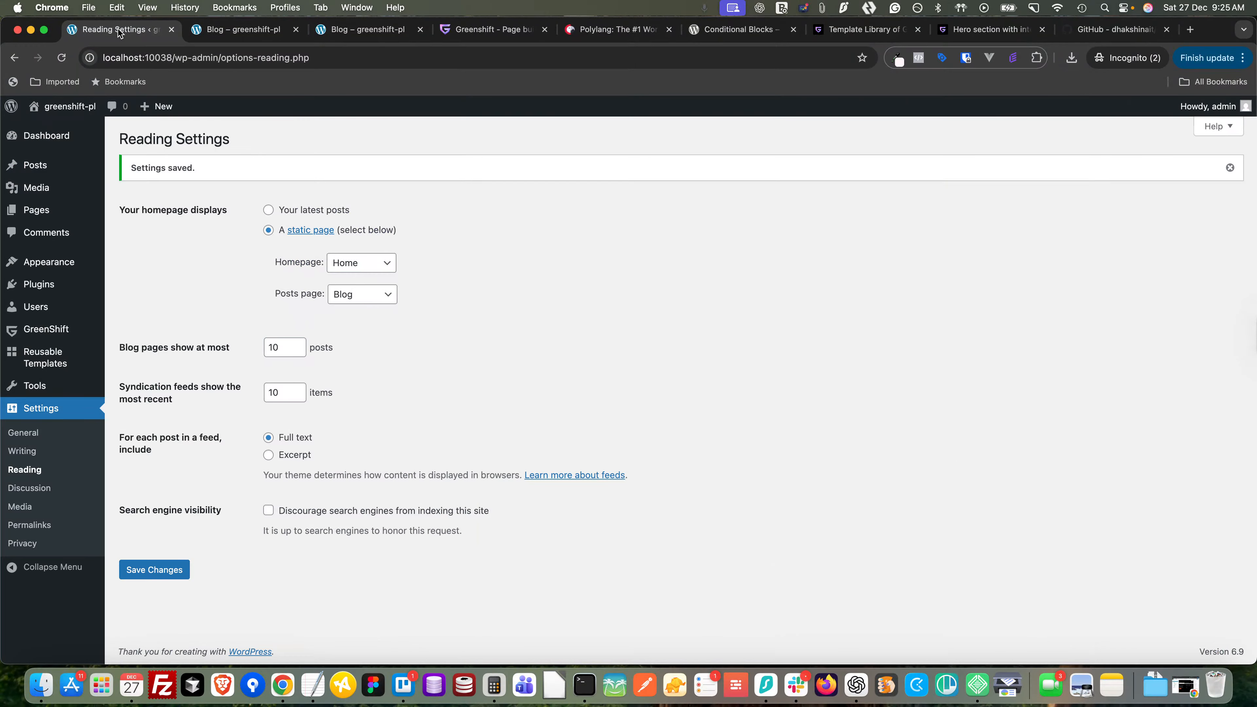
pyautogui.moveTo(69, 262)
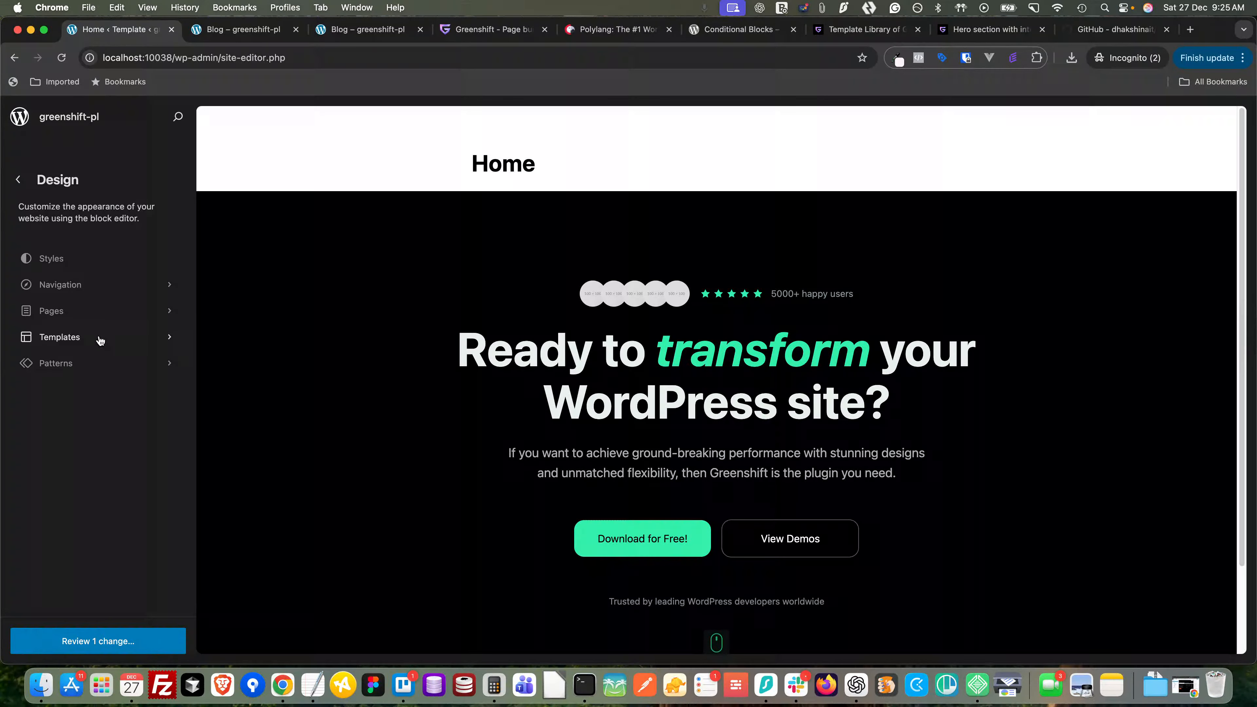
pyautogui.click(101, 339)
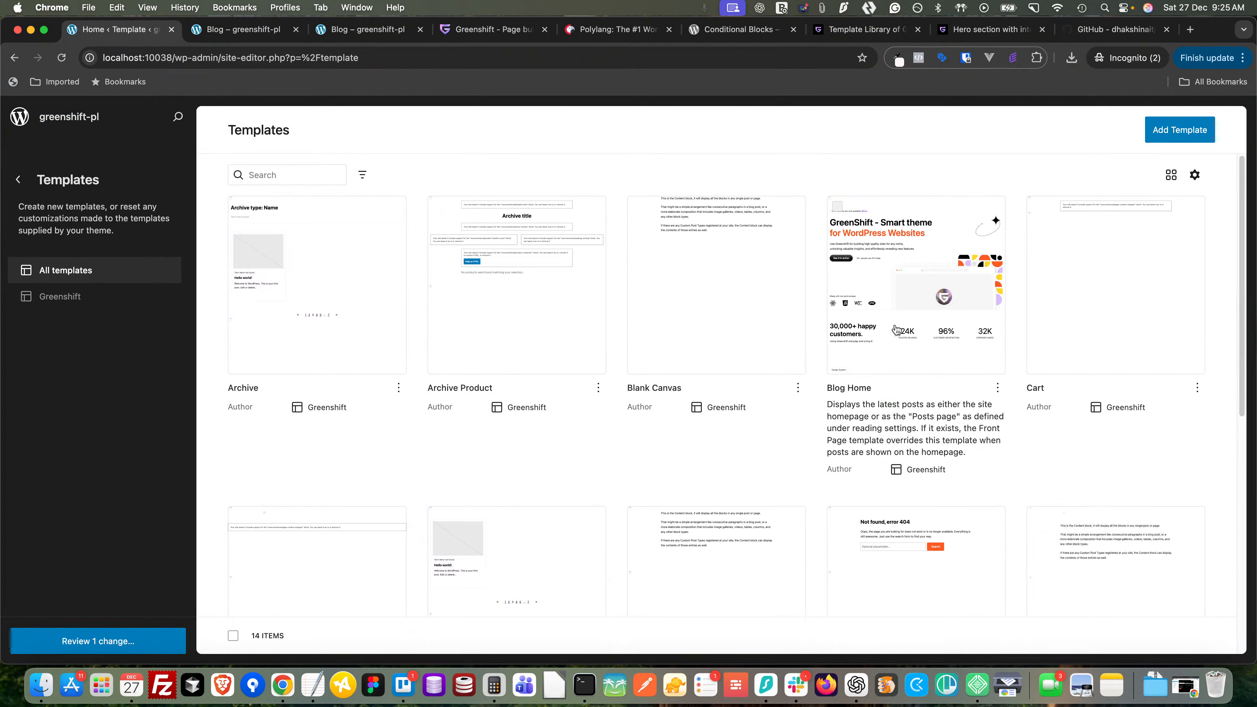
pyautogui.rightClick(867, 390)
pyautogui.click(834, 412)
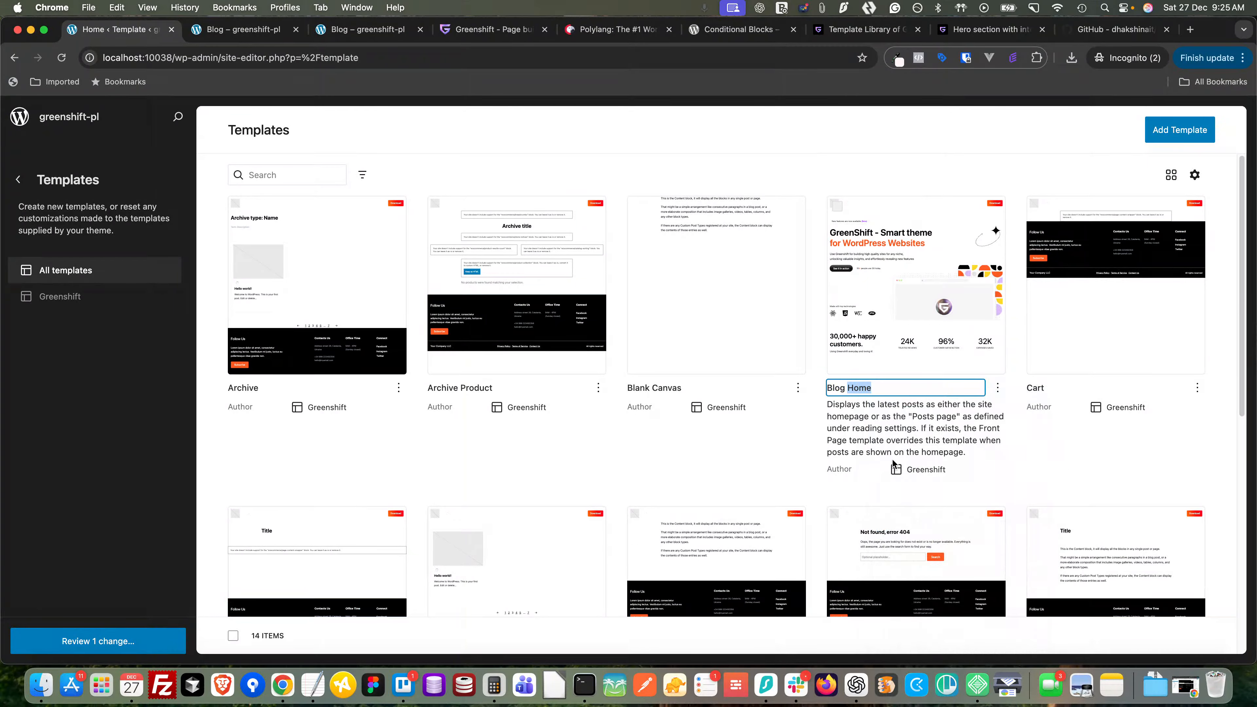
pyautogui.click(889, 325)
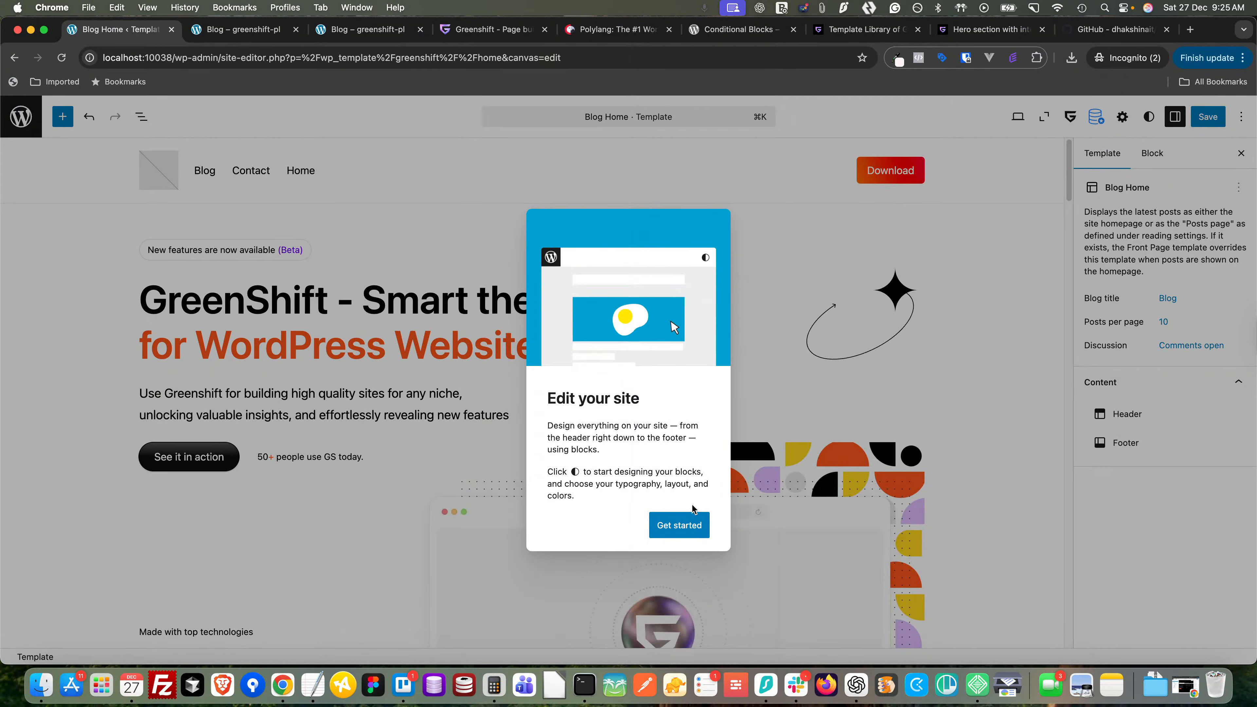
pyautogui.click(682, 526)
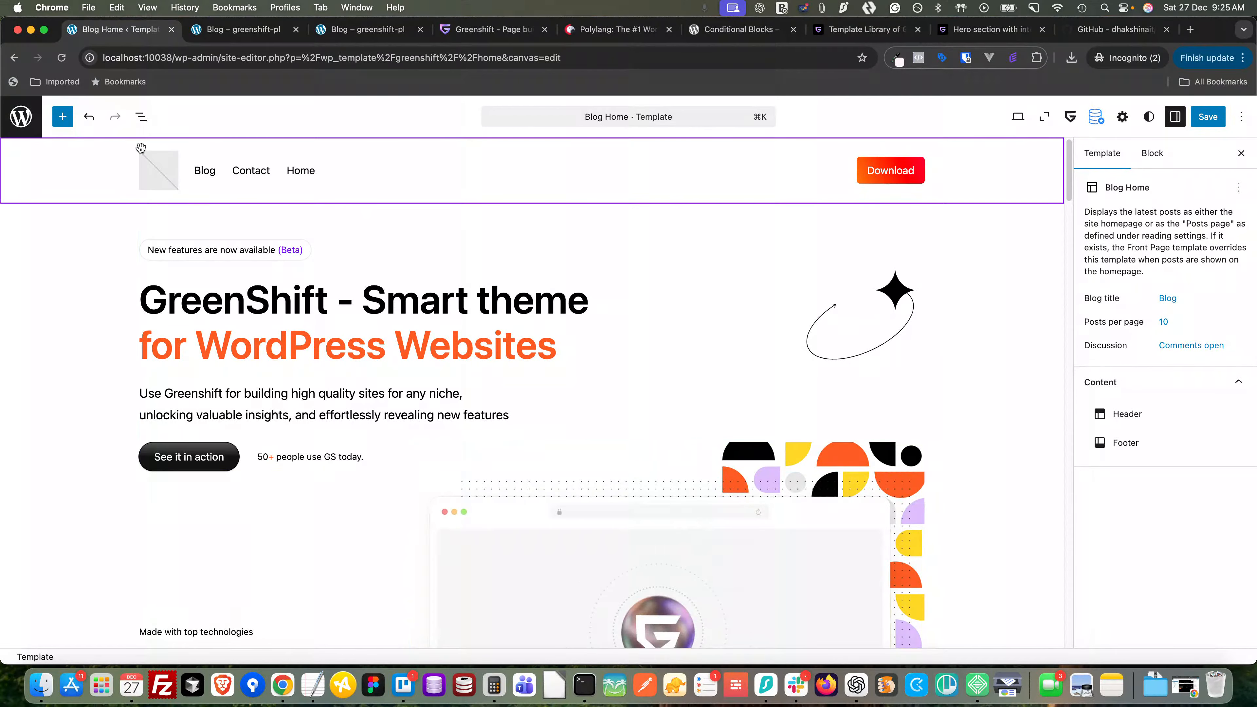
# - Delete the Group block between the header and footer of the Blog Home template and insert an empty paragraph after the header
pyautogui.click(141, 116)
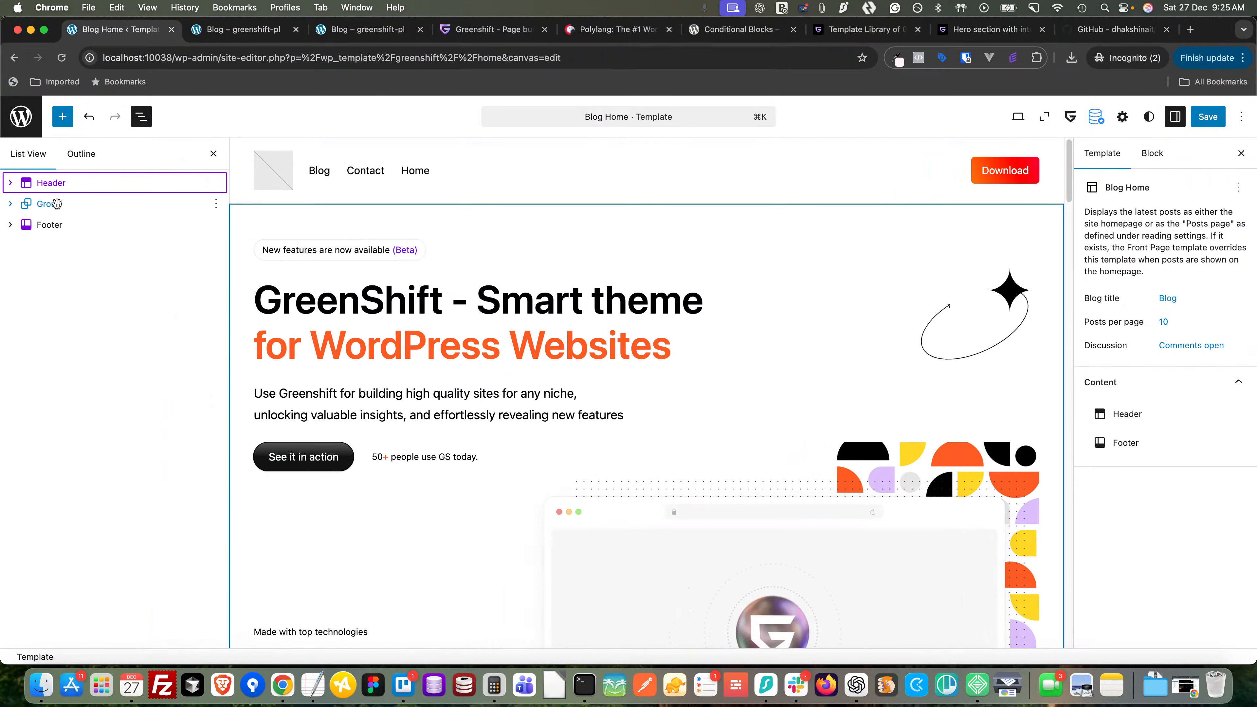
pyautogui.click(55, 203)
pyautogui.rightClick(56, 203)
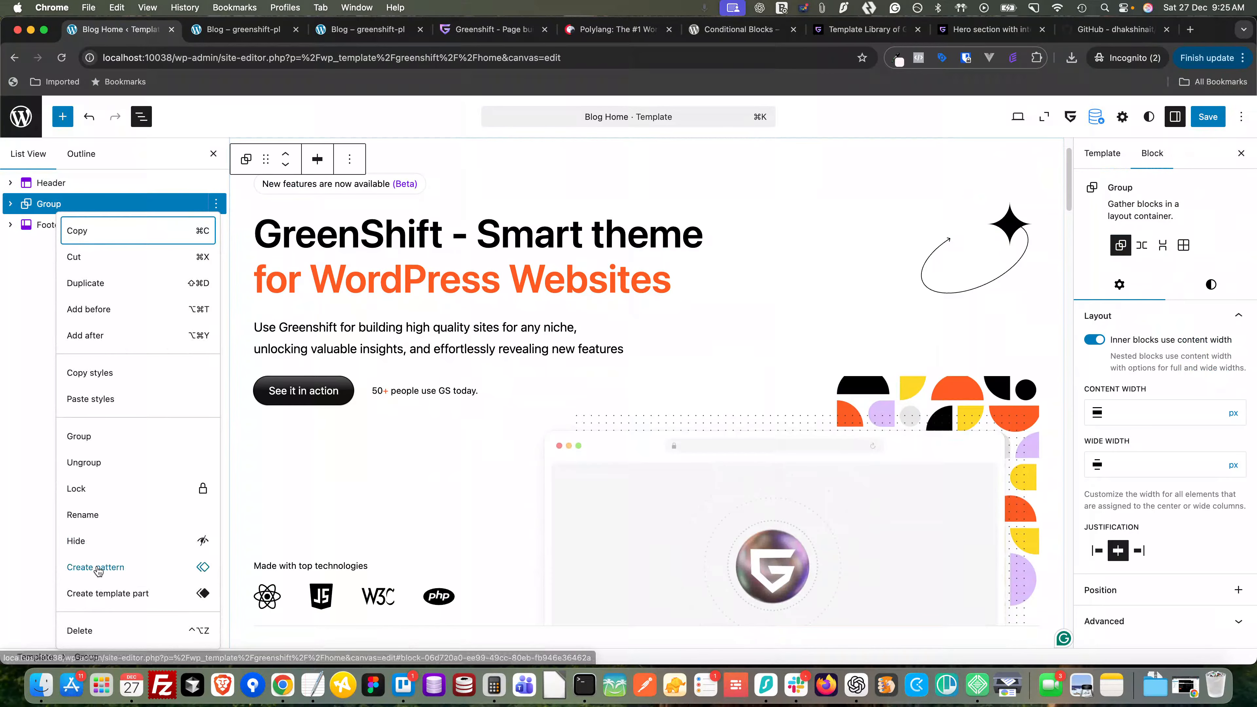
pyautogui.click(89, 628)
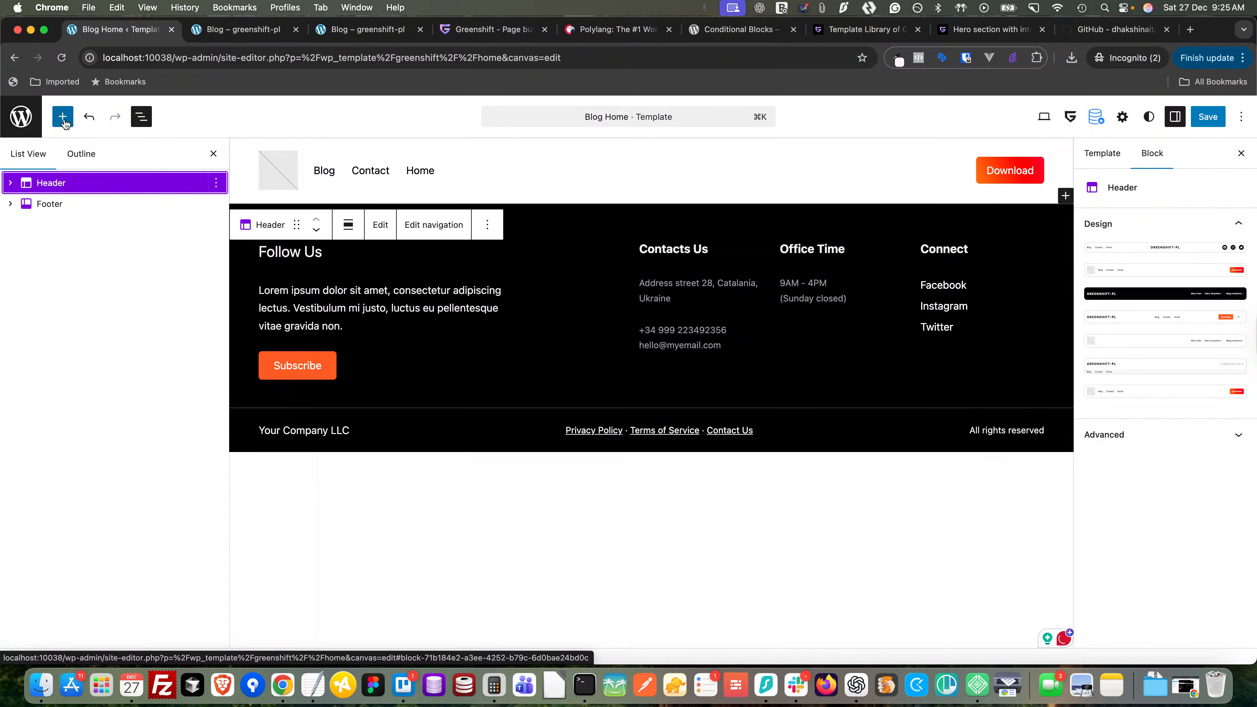
pyautogui.rightClick(126, 184)
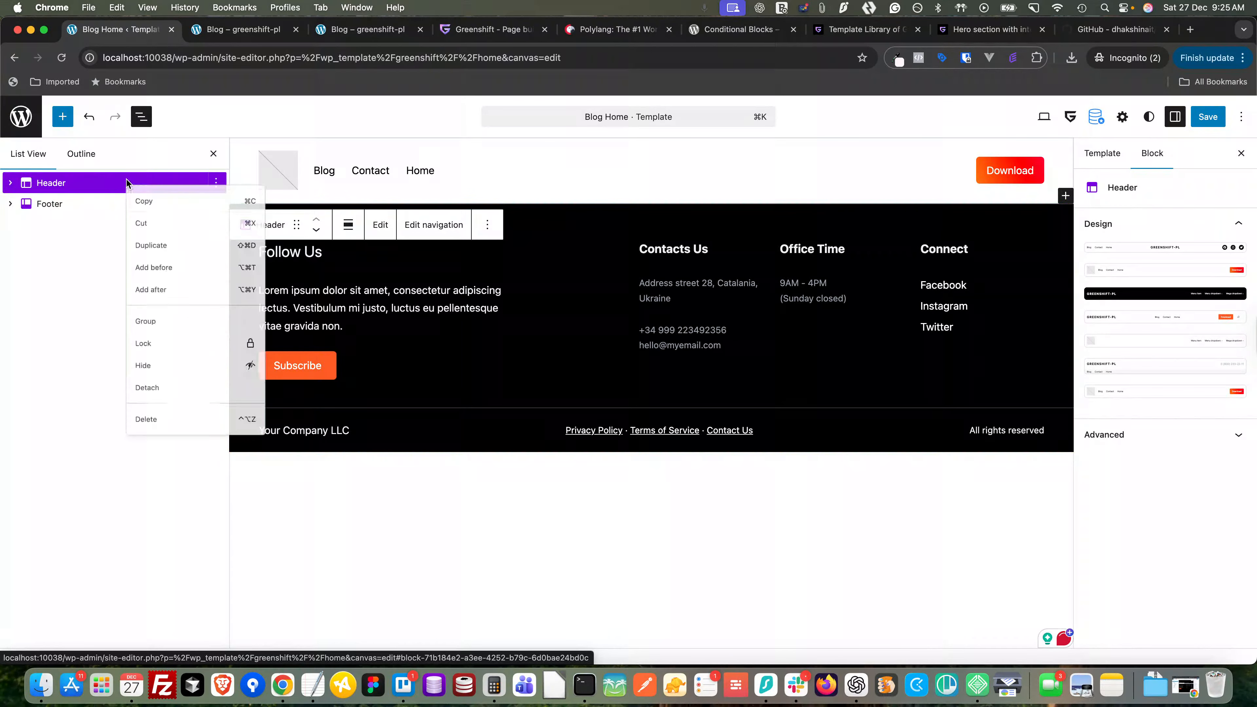
pyautogui.click(156, 312)
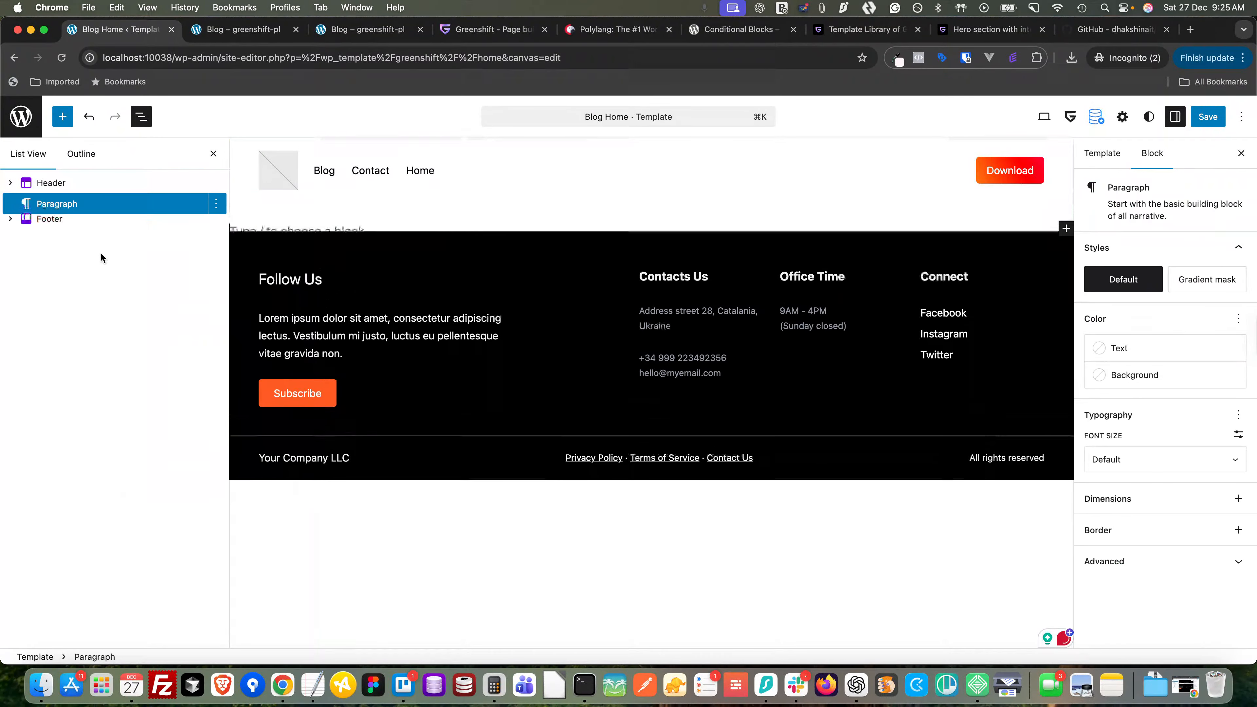
# - Open the dashboard in a new browser tab and open the Blog posts page for editing
pyautogui.click(254, 32)
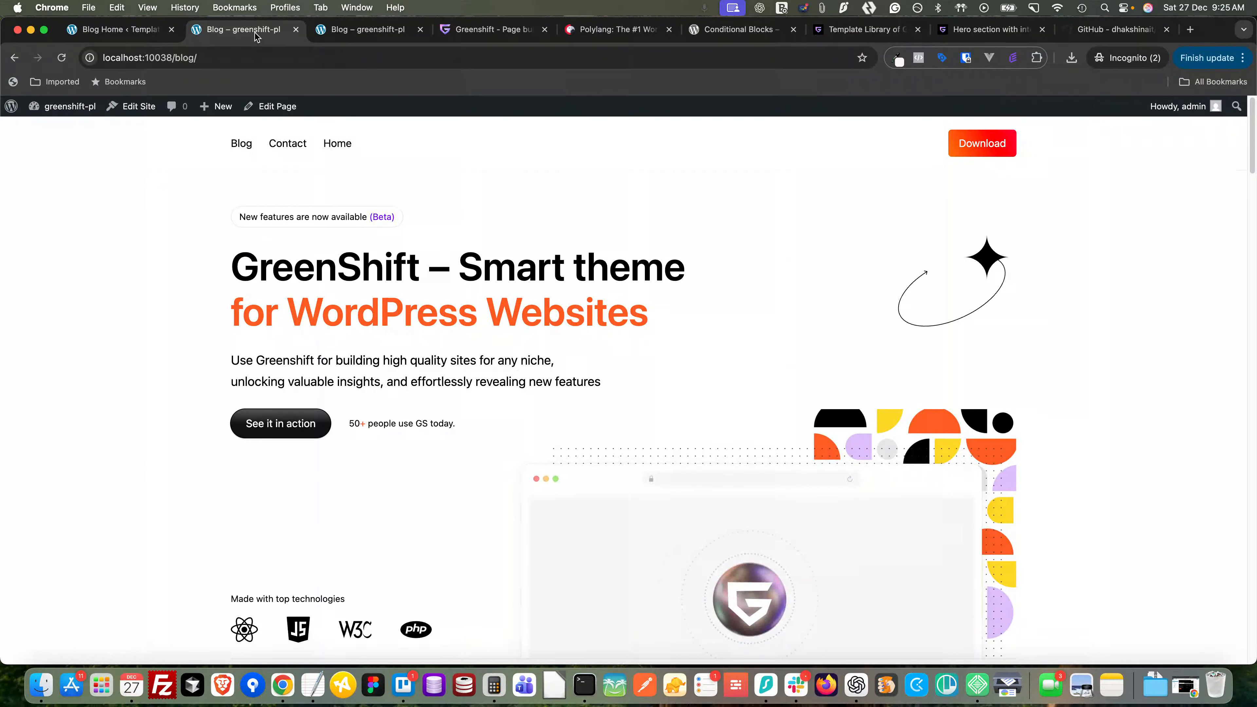
pyautogui.moveTo(64, 107)
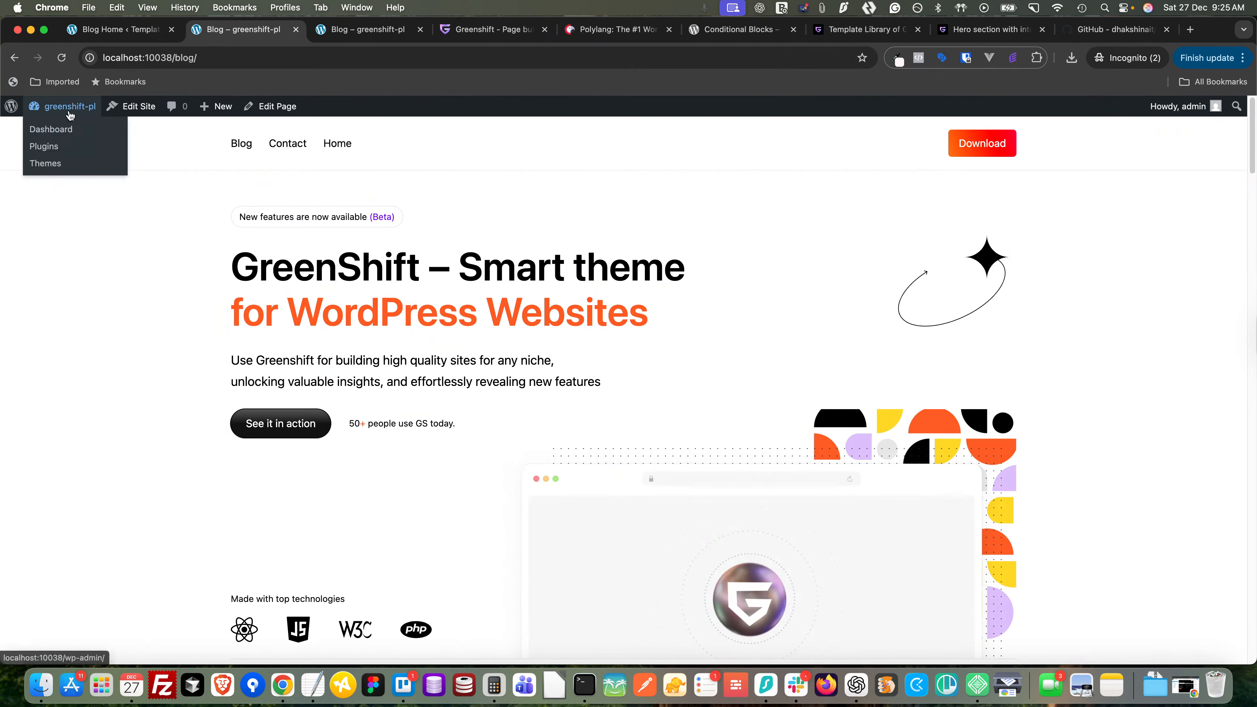
pyautogui.rightClick(61, 129)
pyautogui.click(107, 132)
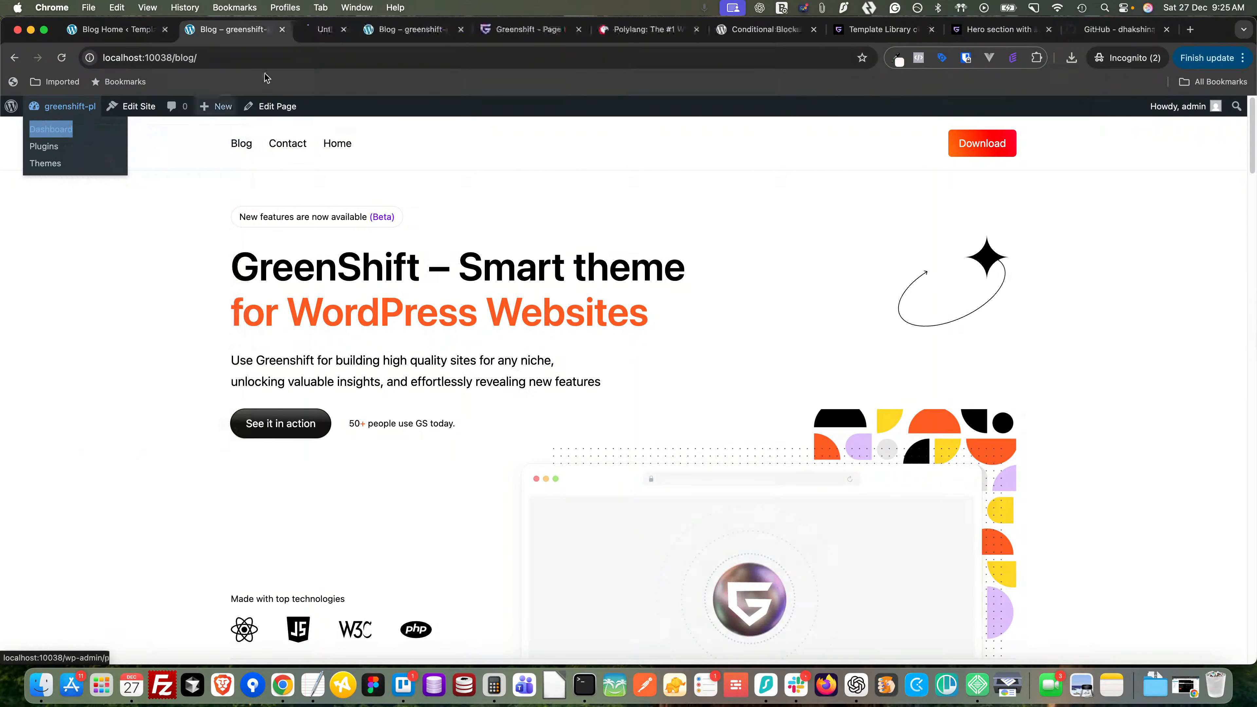
pyautogui.click(322, 31)
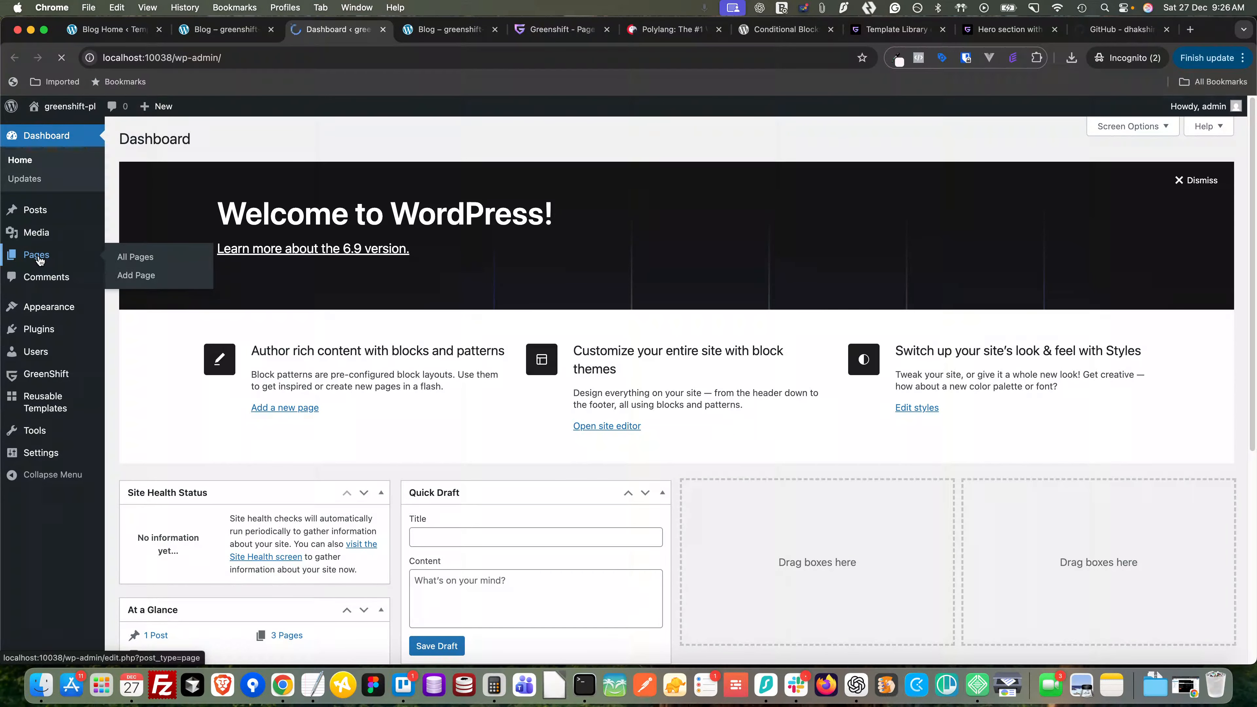
pyautogui.click(40, 261)
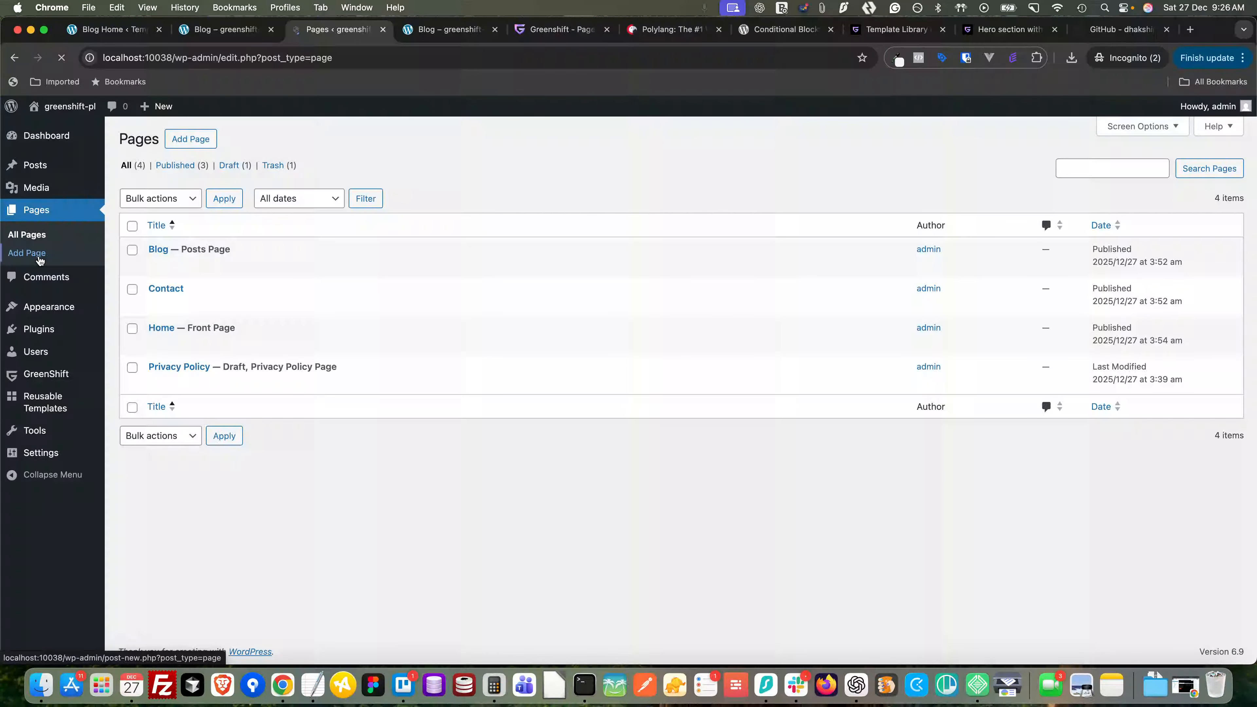
pyautogui.click(156, 266)
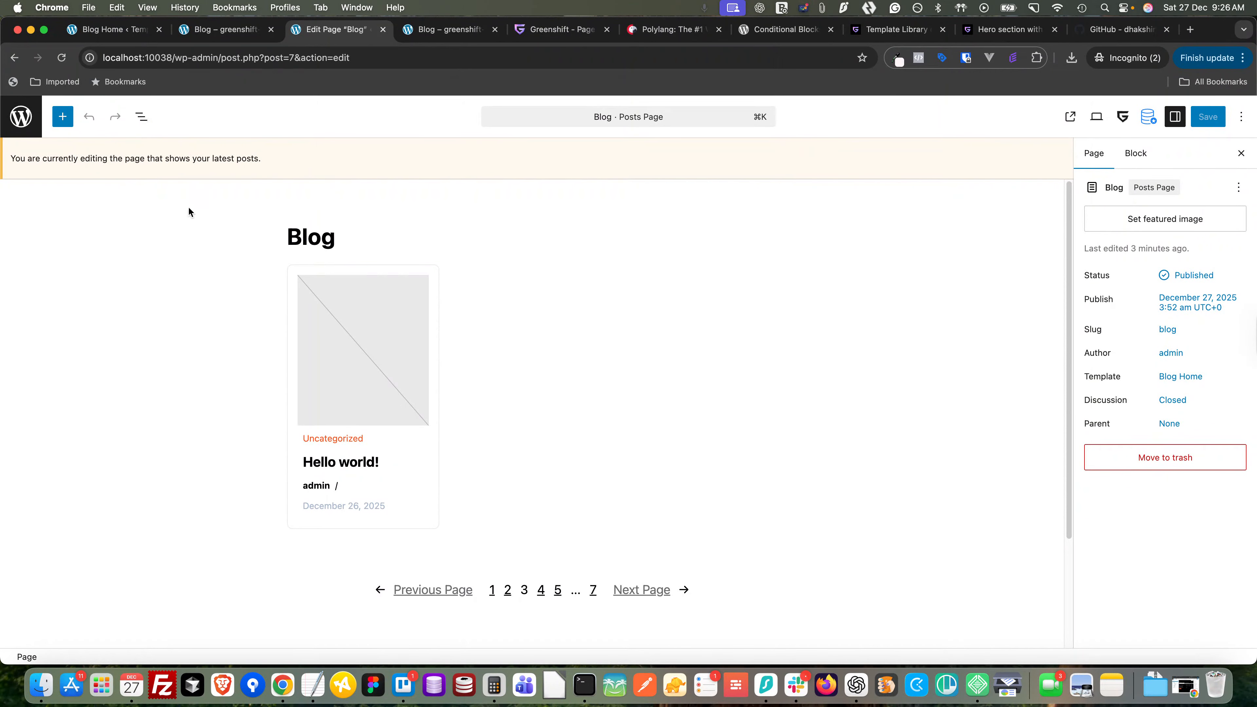
# - Copy the Group block containing the post list and pagination from the Blog page
pyautogui.click(149, 119)
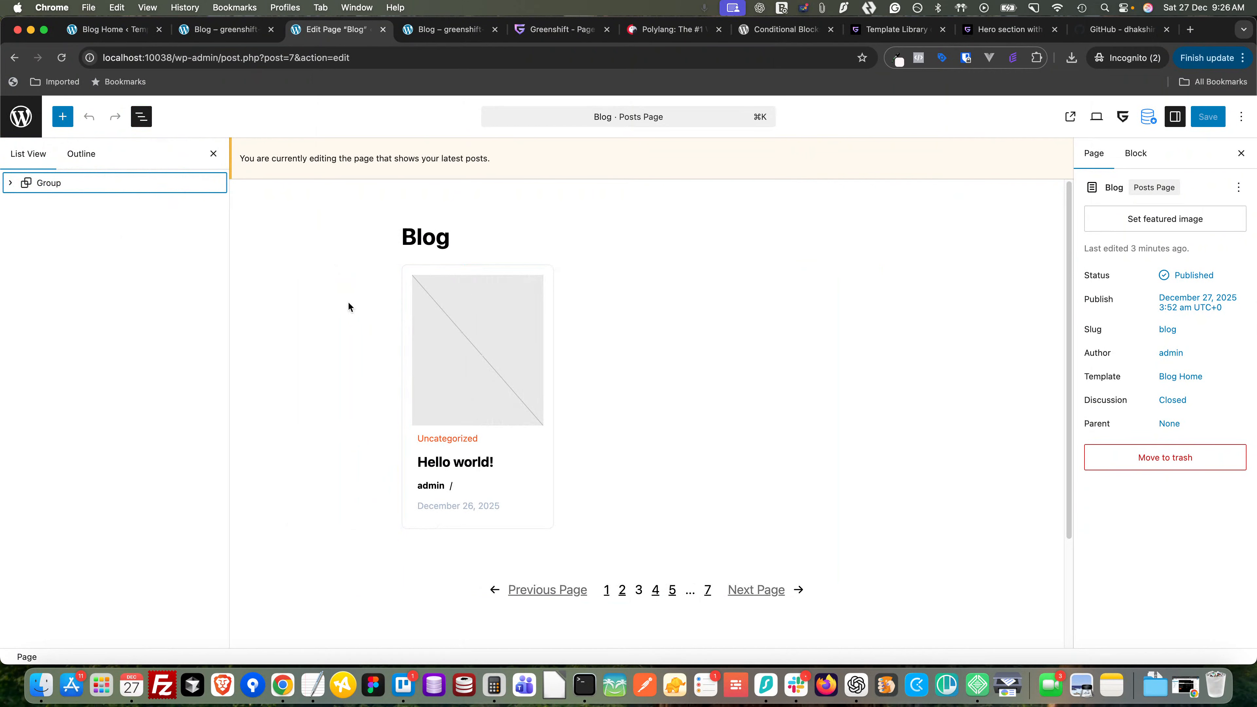
pyautogui.click(79, 189)
pyautogui.rightClick(78, 190)
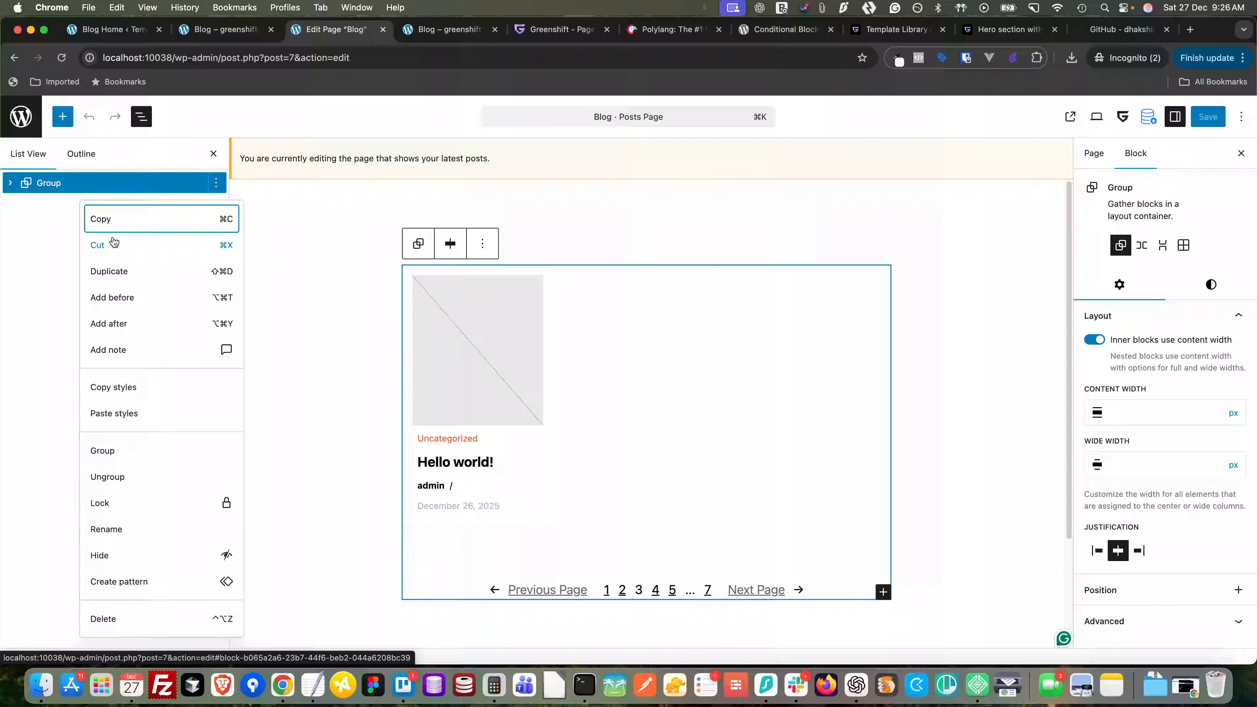
pyautogui.click(106, 219)
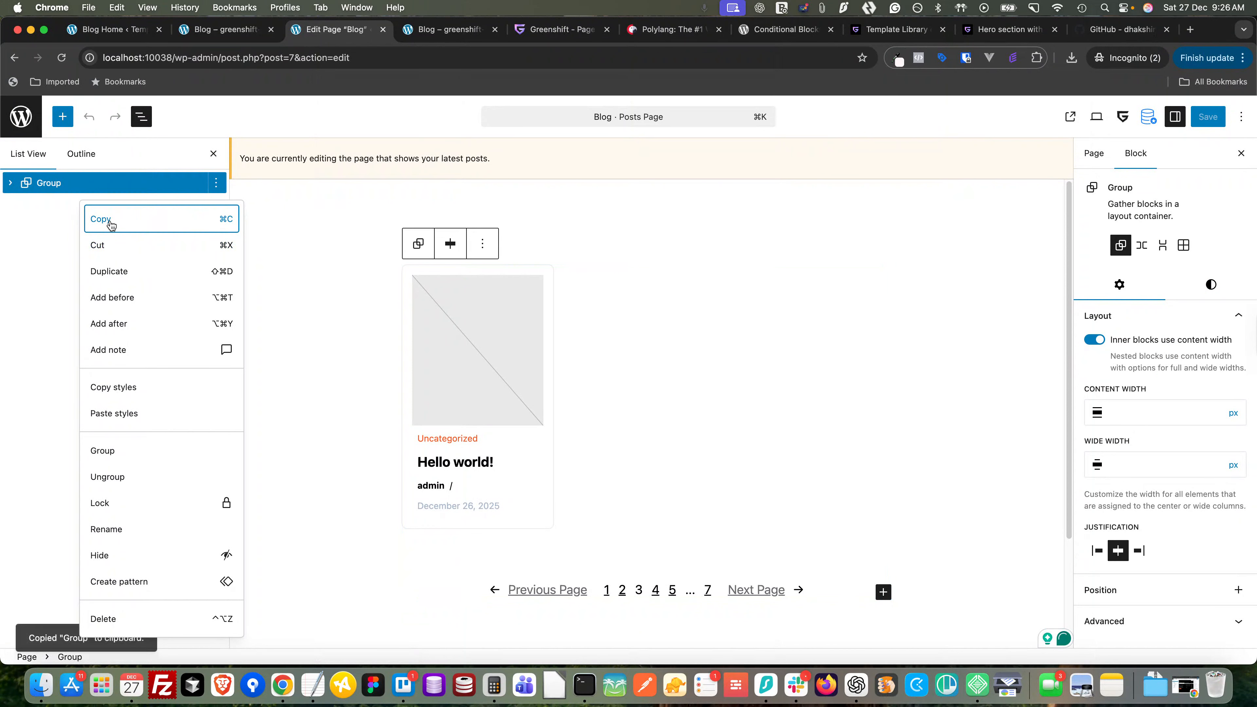
# - Paste the copied Group block at the empty paragraph between the header and footer of the Blog Home template
pyautogui.click(114, 31)
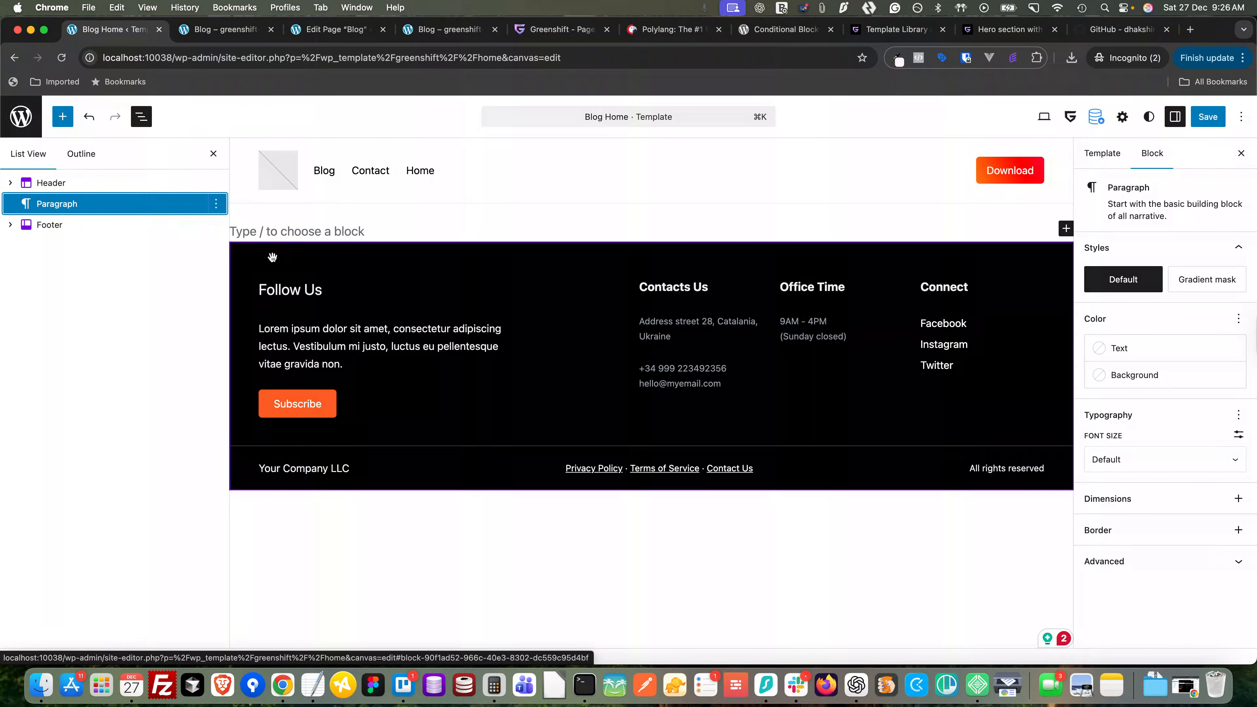
pyautogui.click(272, 234)
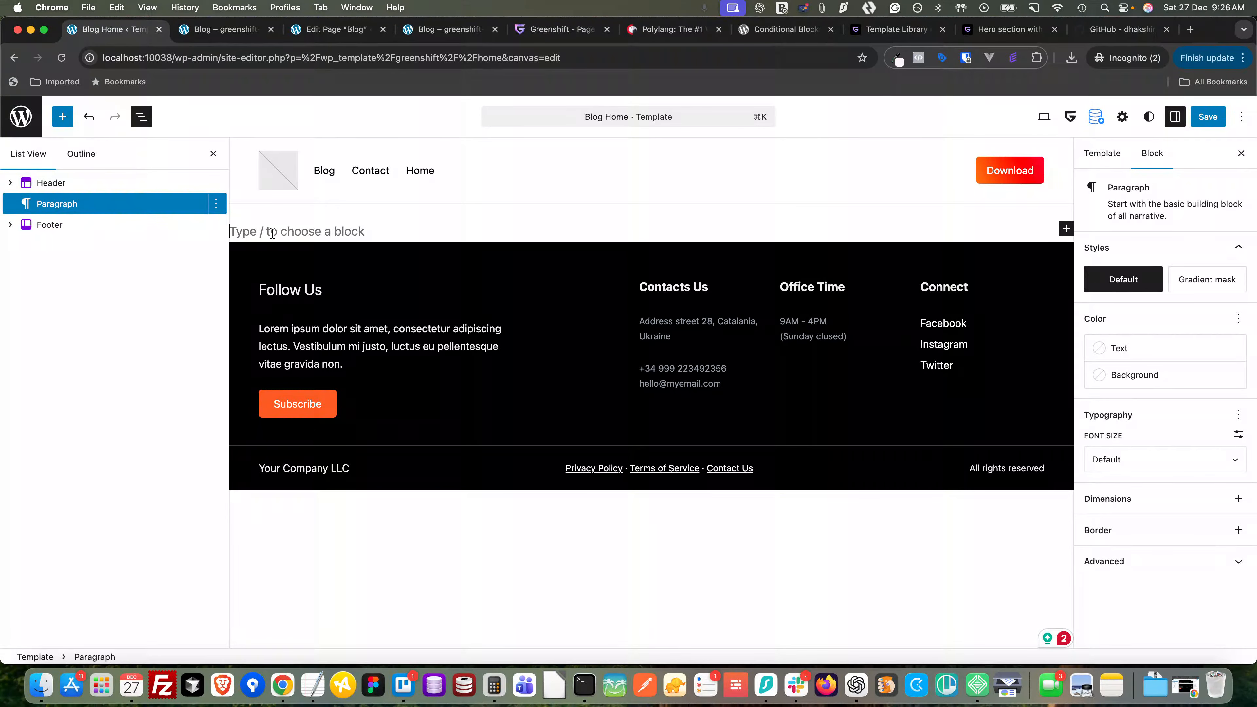
pyautogui.write('/')
pyautogui.press('Return')
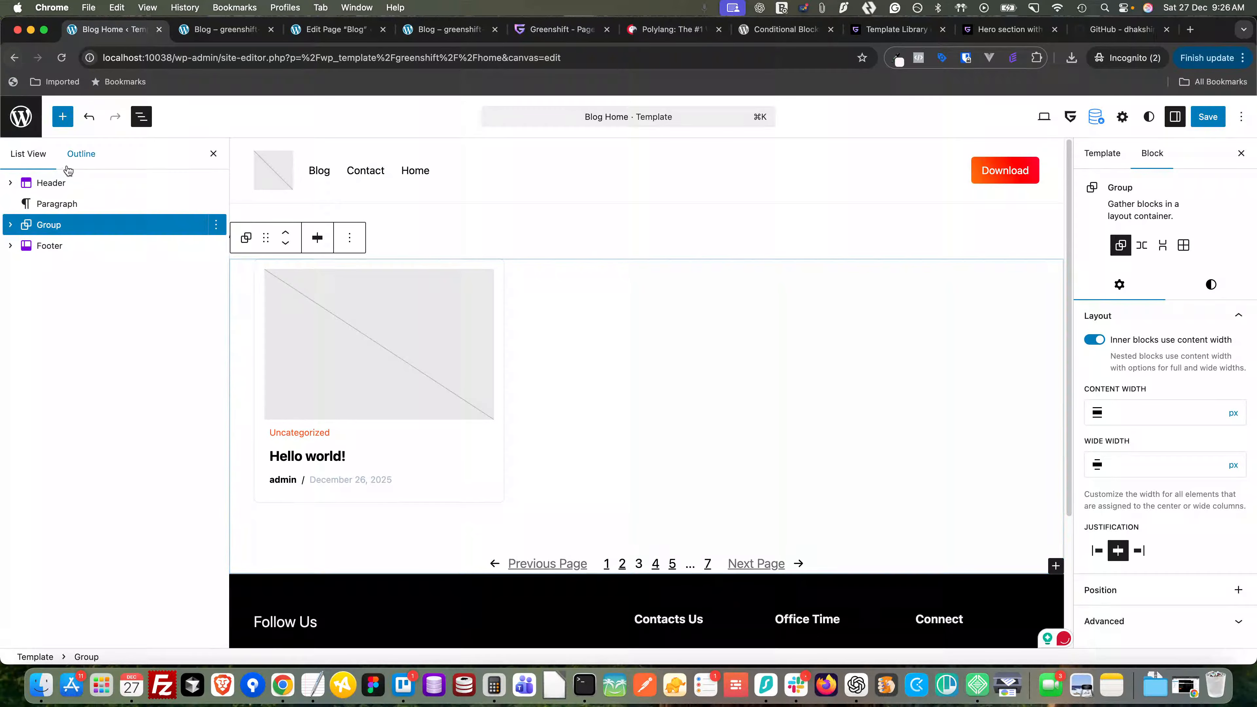
# - Delete the empty paragraph above the pasted Group and save the changes to the Blog Home template and the Home page
pyautogui.click(57, 204)
pyautogui.rightClick(69, 204)
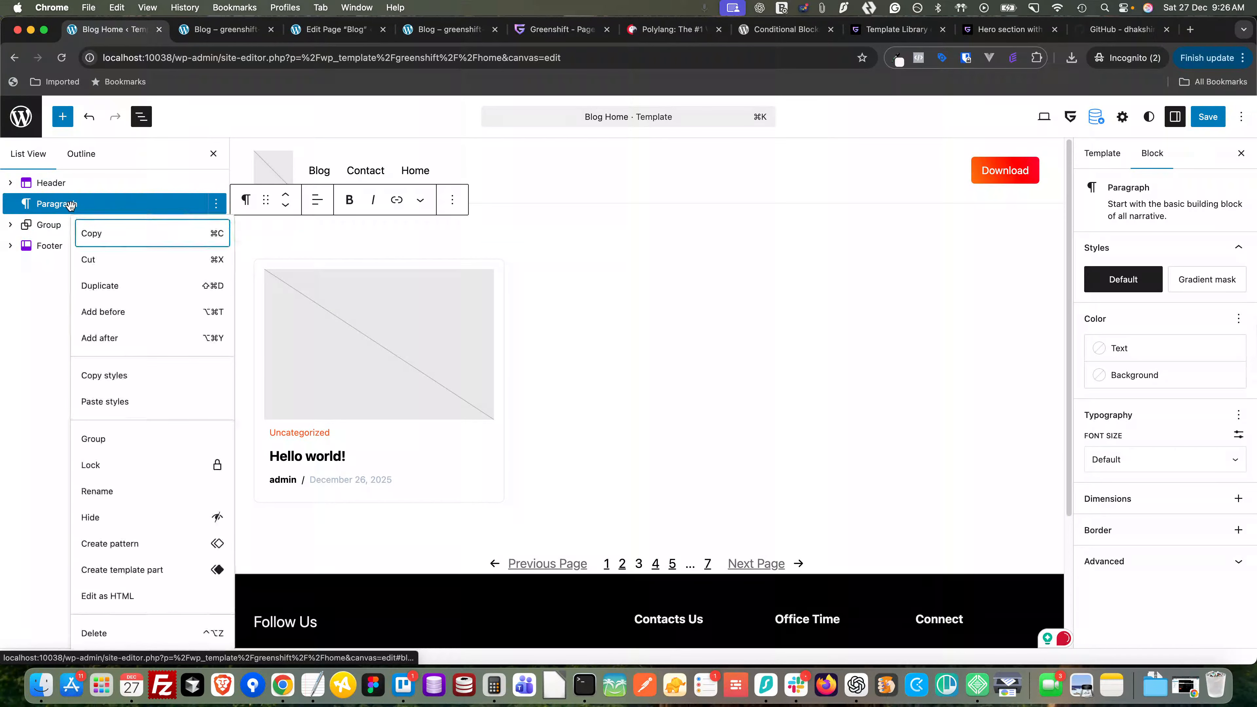
pyautogui.click(94, 632)
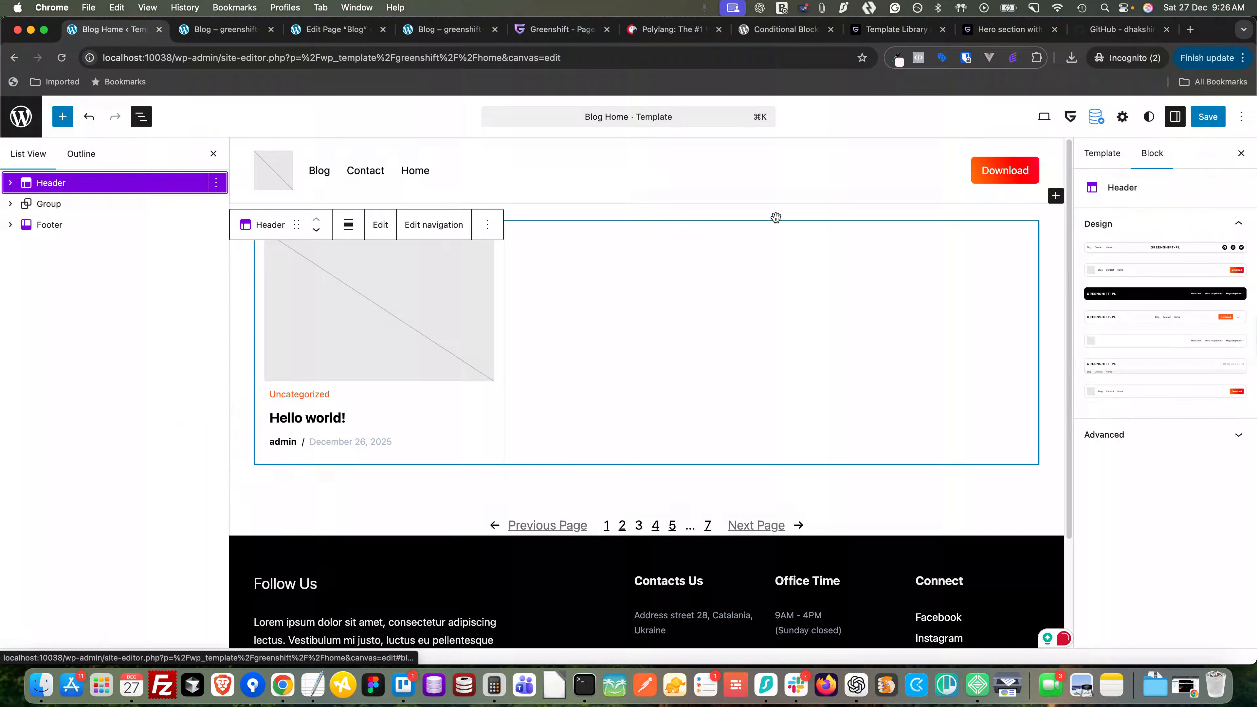
pyautogui.click(1209, 123)
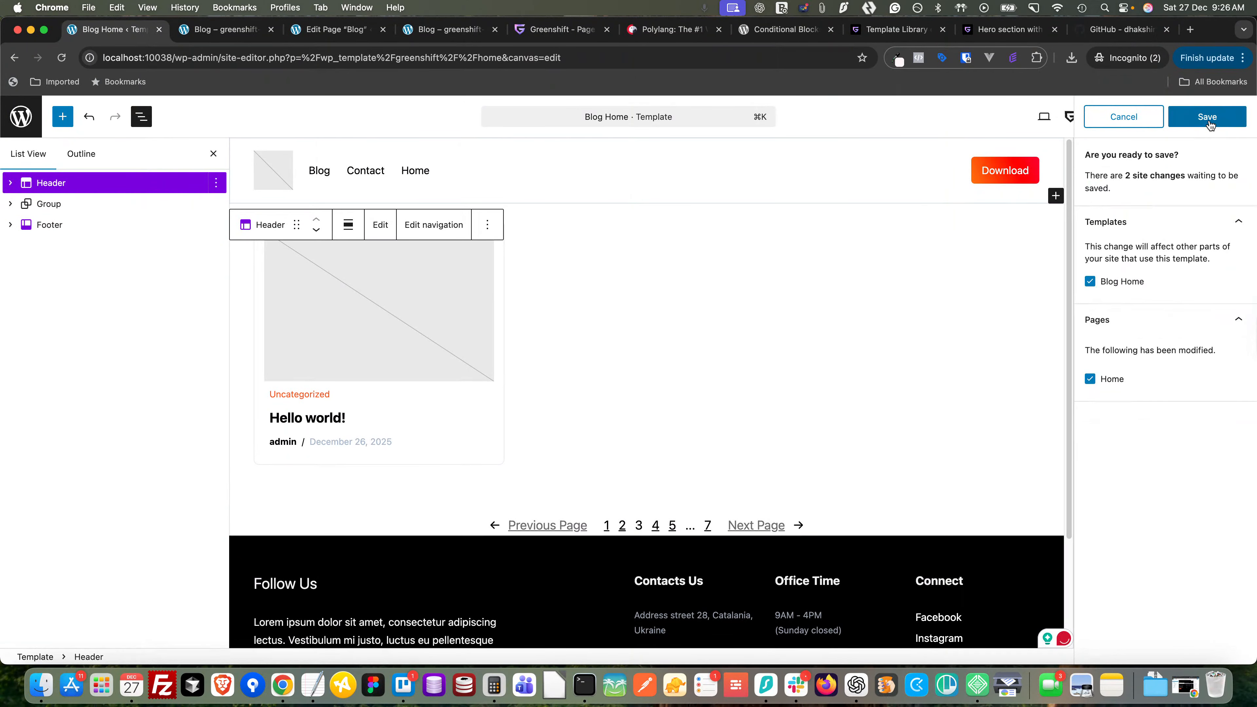
pyautogui.click(1209, 121)
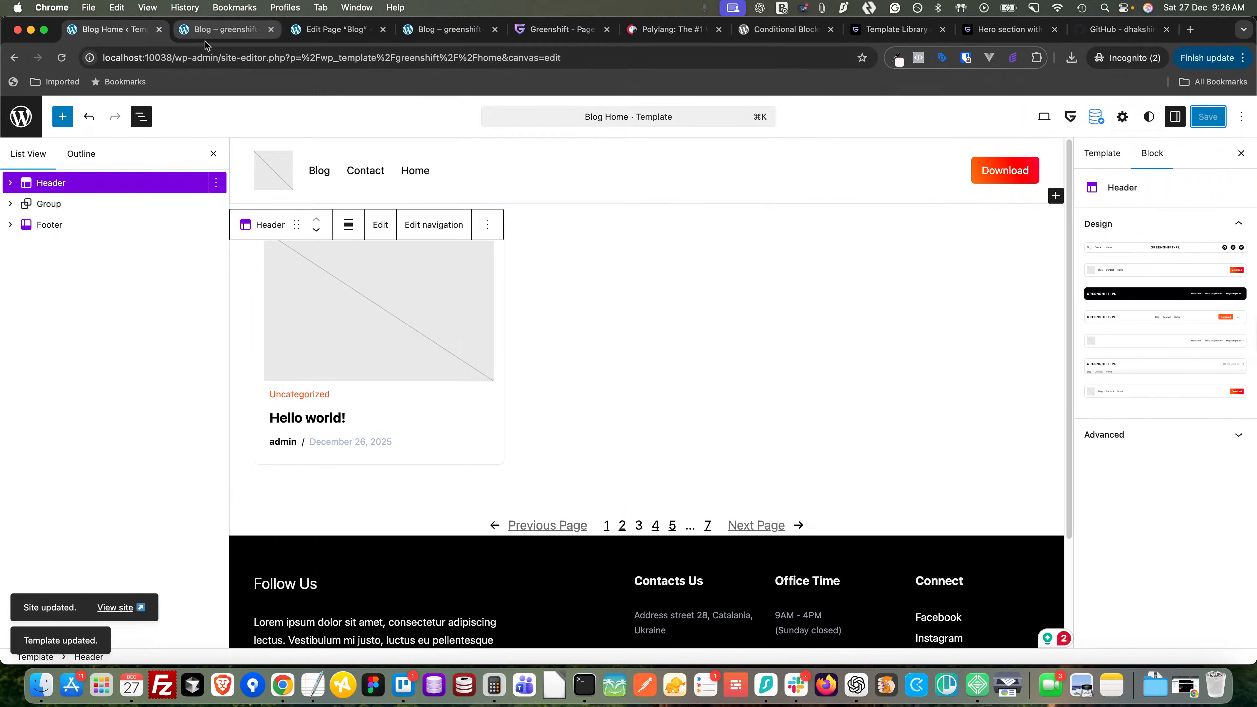
# - View the Blog and Contact pages on the live site and close the Blog Home template editor
pyautogui.click(208, 30)
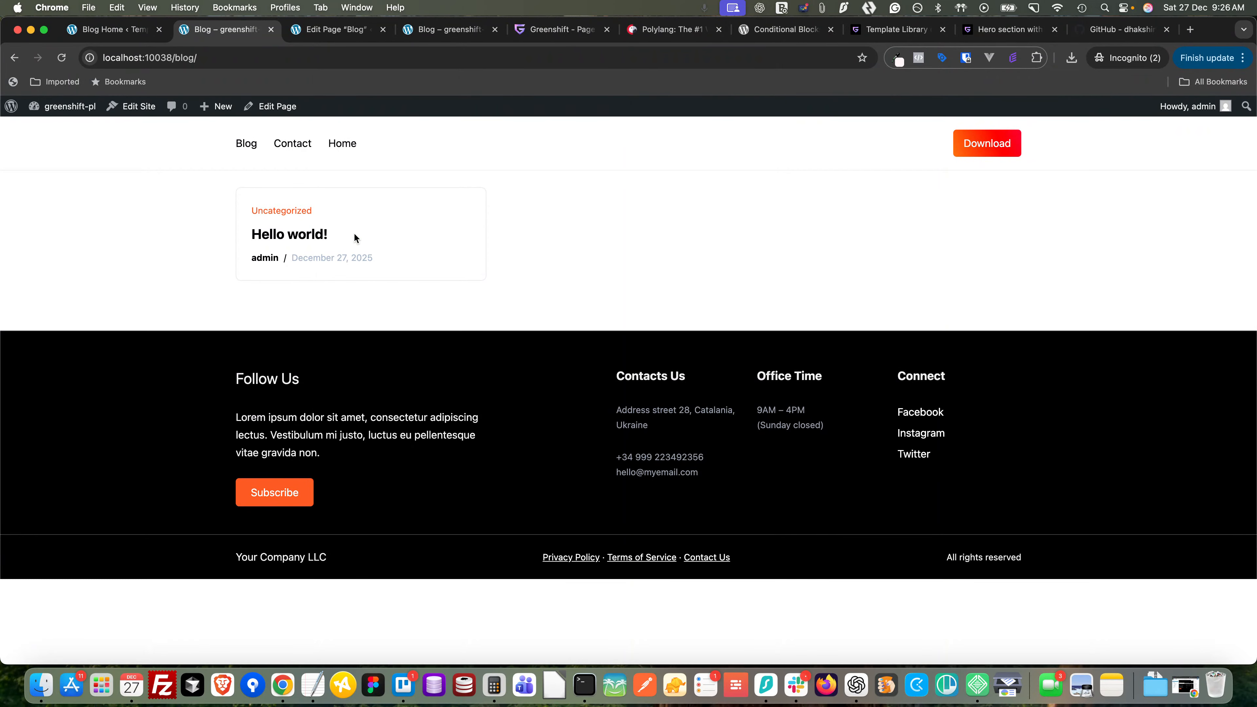
pyautogui.click(277, 145)
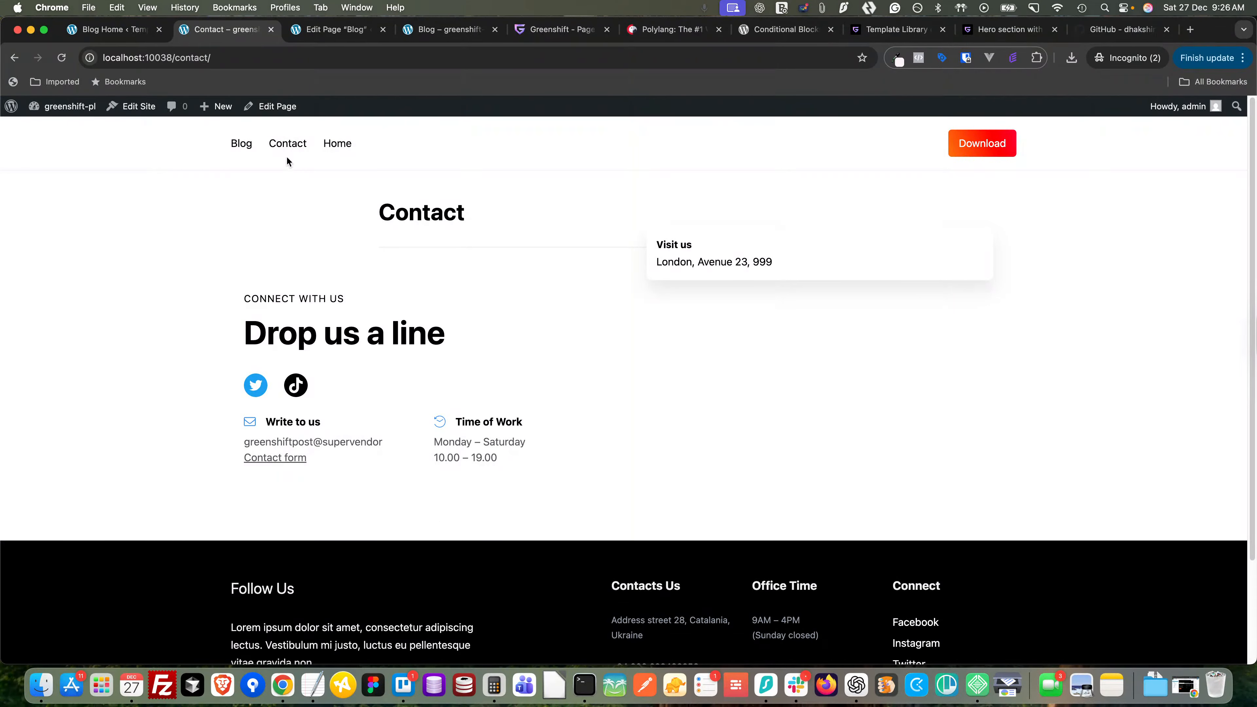
pyautogui.click(121, 33)
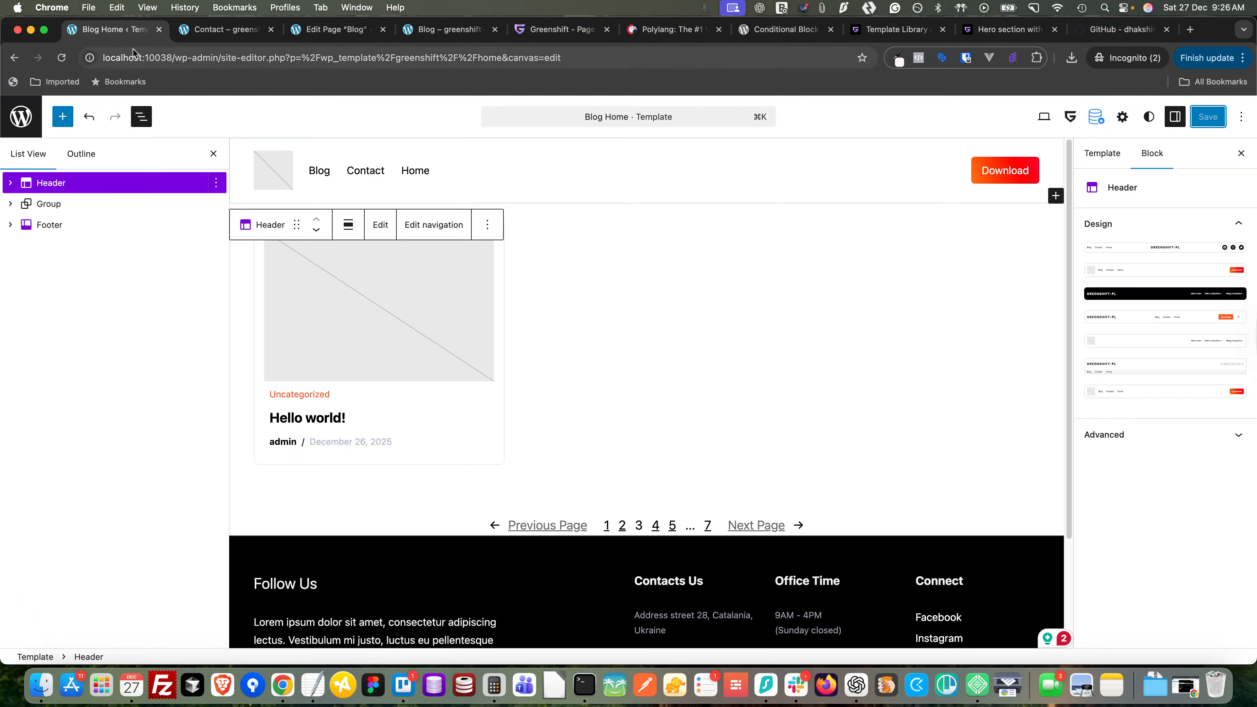
pyautogui.click(225, 30)
pyautogui.click(139, 31)
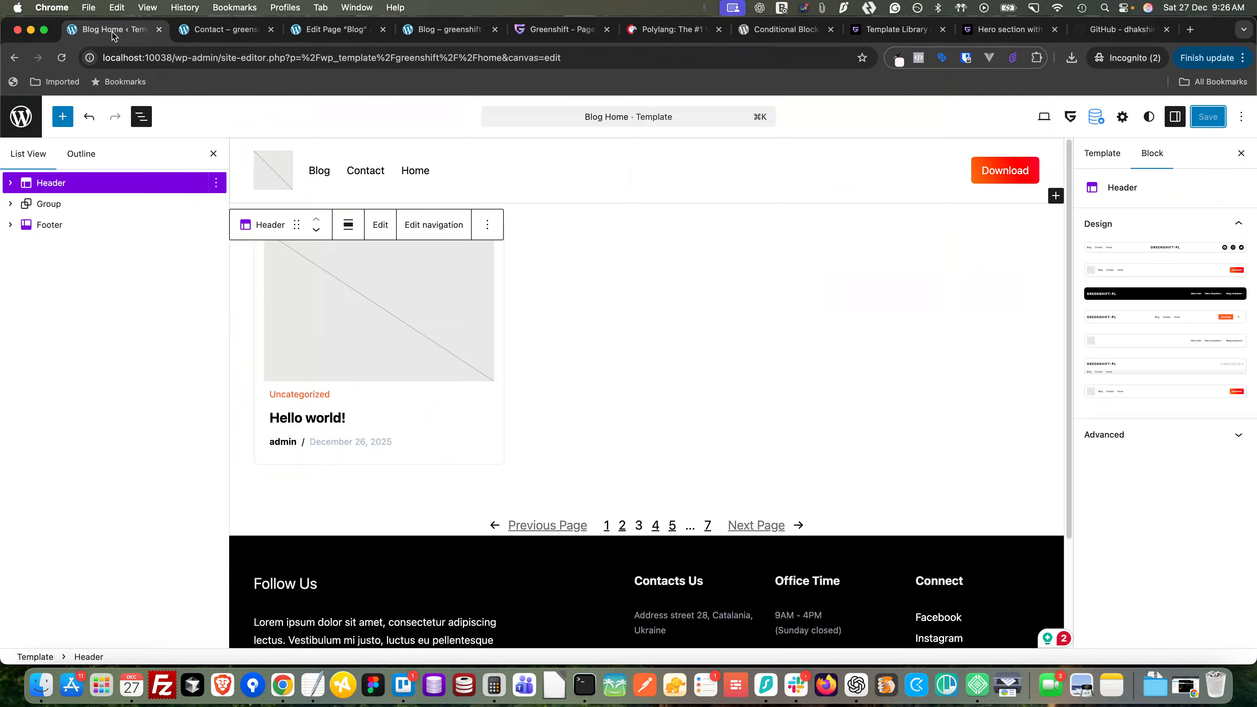
pyautogui.click(159, 30)
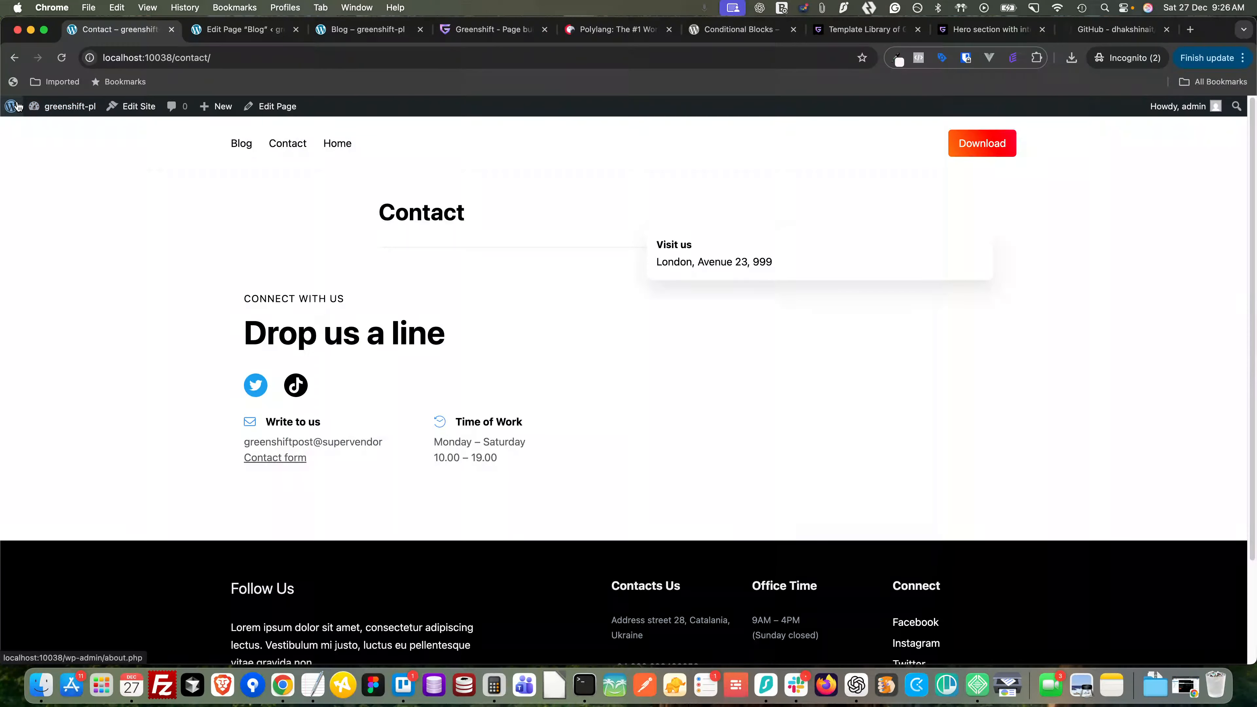
# - Find the Polylang plugin from the dashboard by searching for "polylang", and install and activate it
pyautogui.click(56, 126)
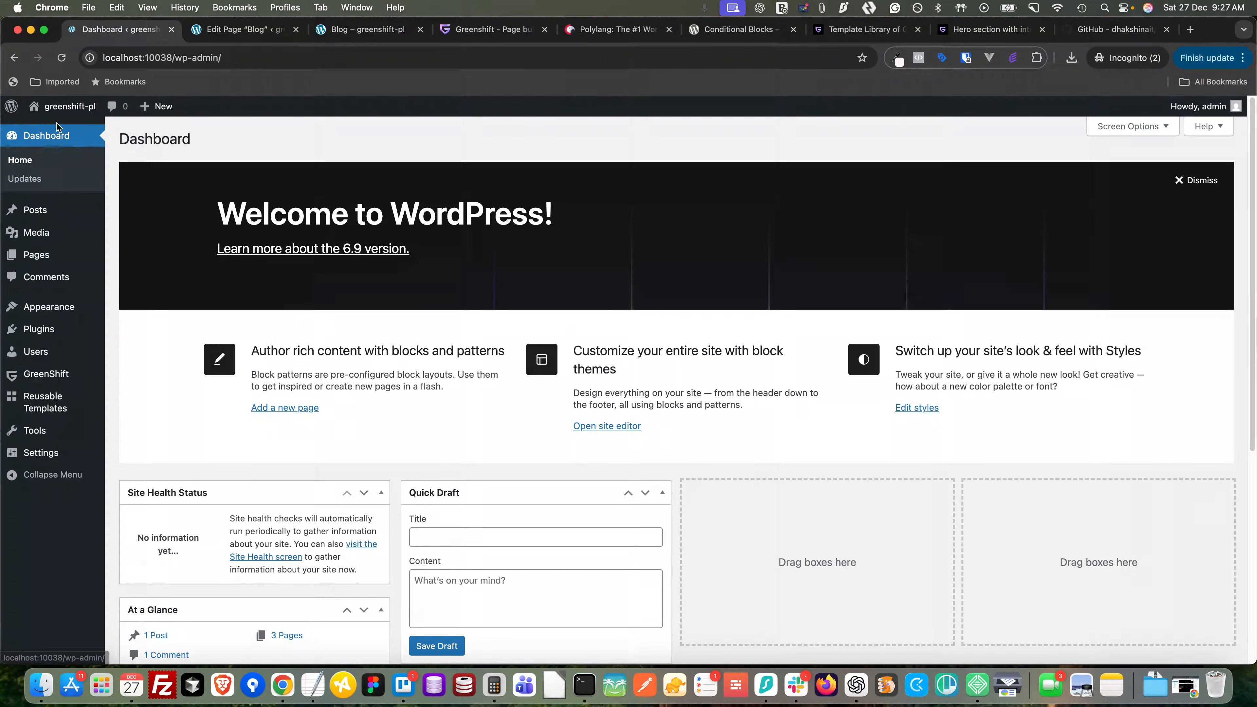
pyautogui.moveTo(34, 329)
pyautogui.click(148, 351)
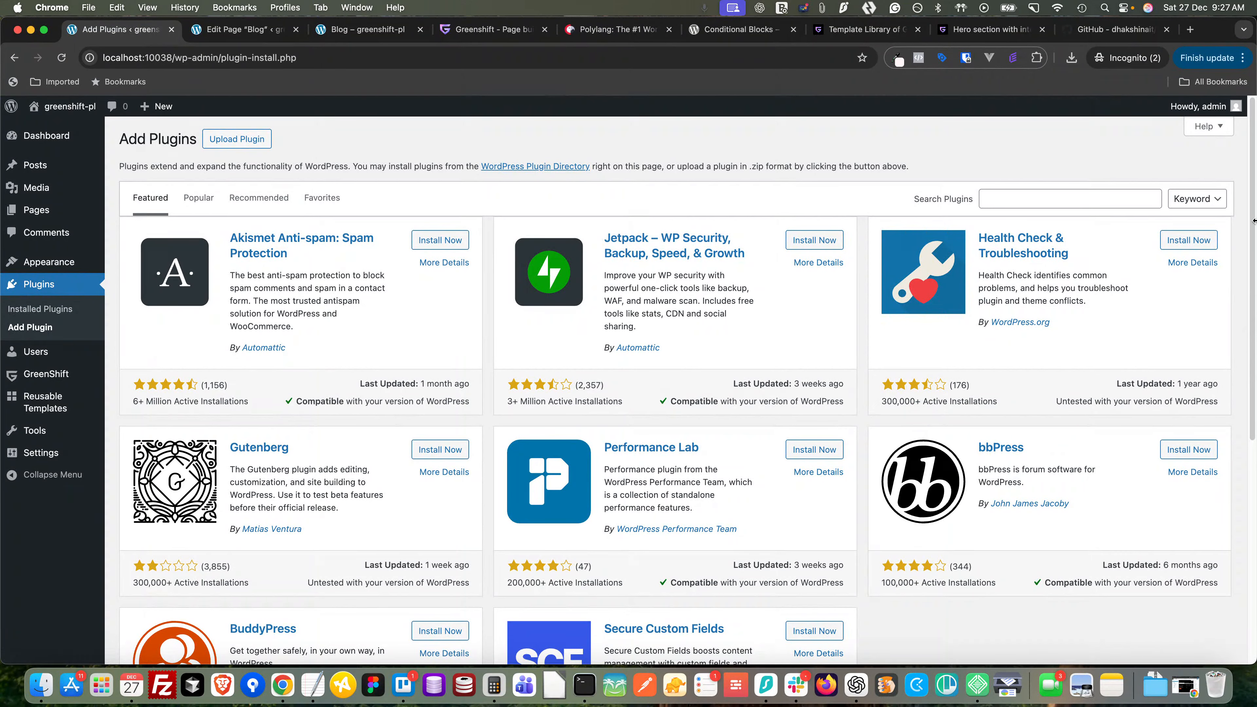
pyautogui.click(1004, 198)
pyautogui.write('polylang')
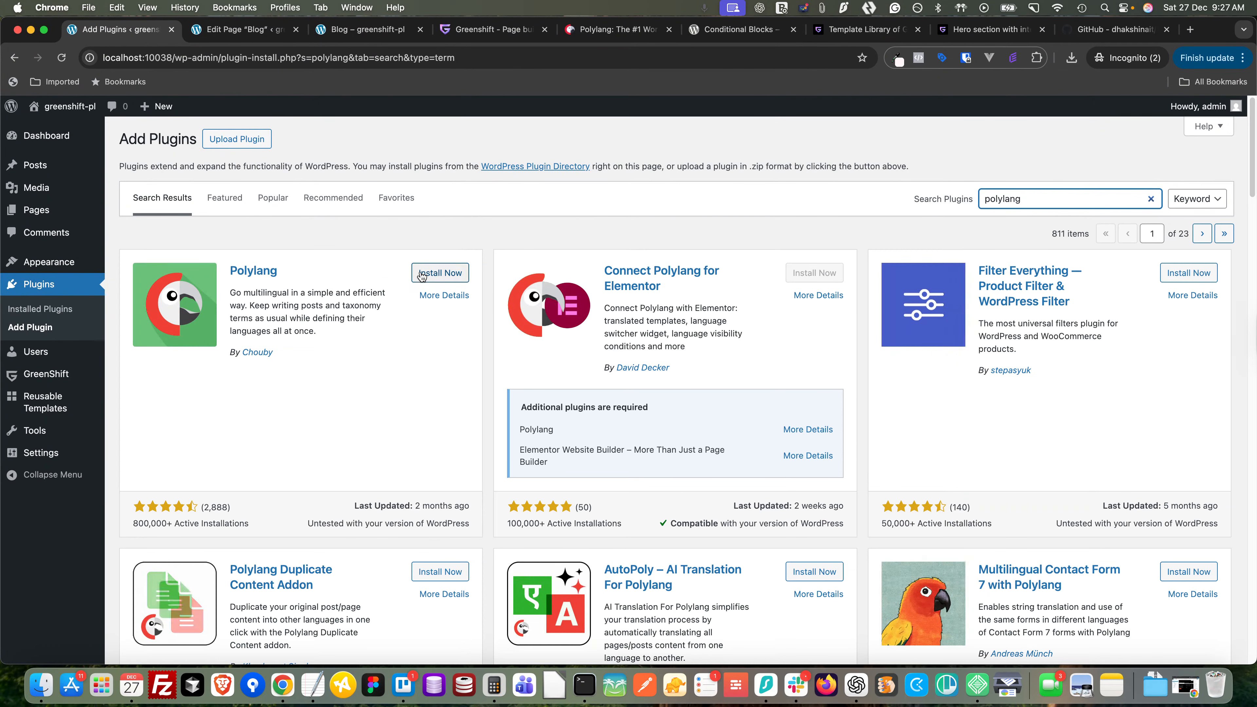
pyautogui.click(423, 276)
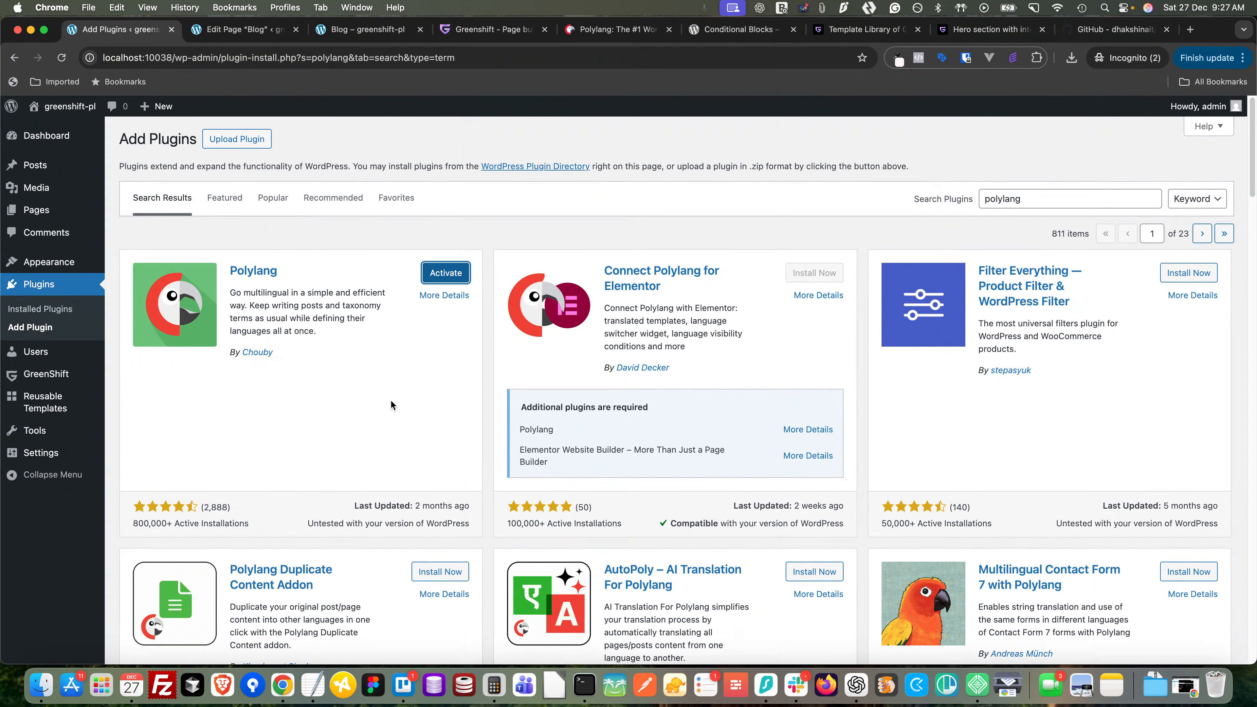
pyautogui.click(448, 272)
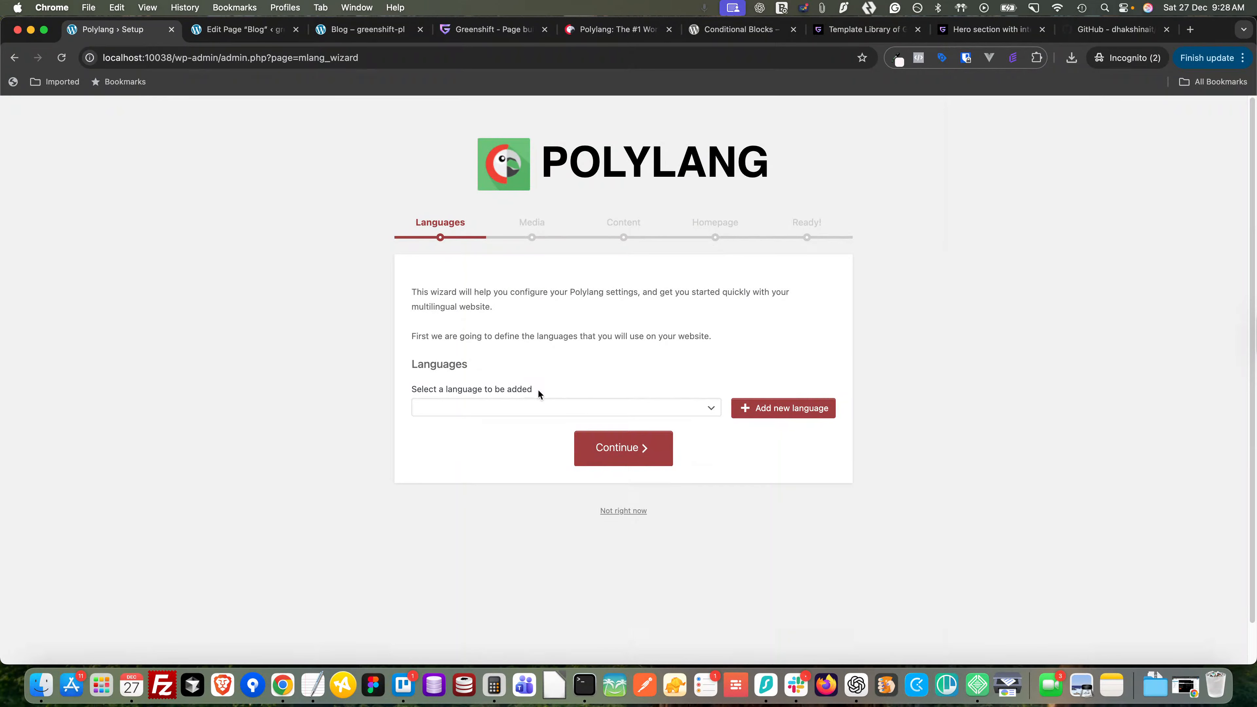
# - Add English - en_US as a site language in the Polylang setup wizard
pyautogui.click(538, 410)
pyautogui.press('e')
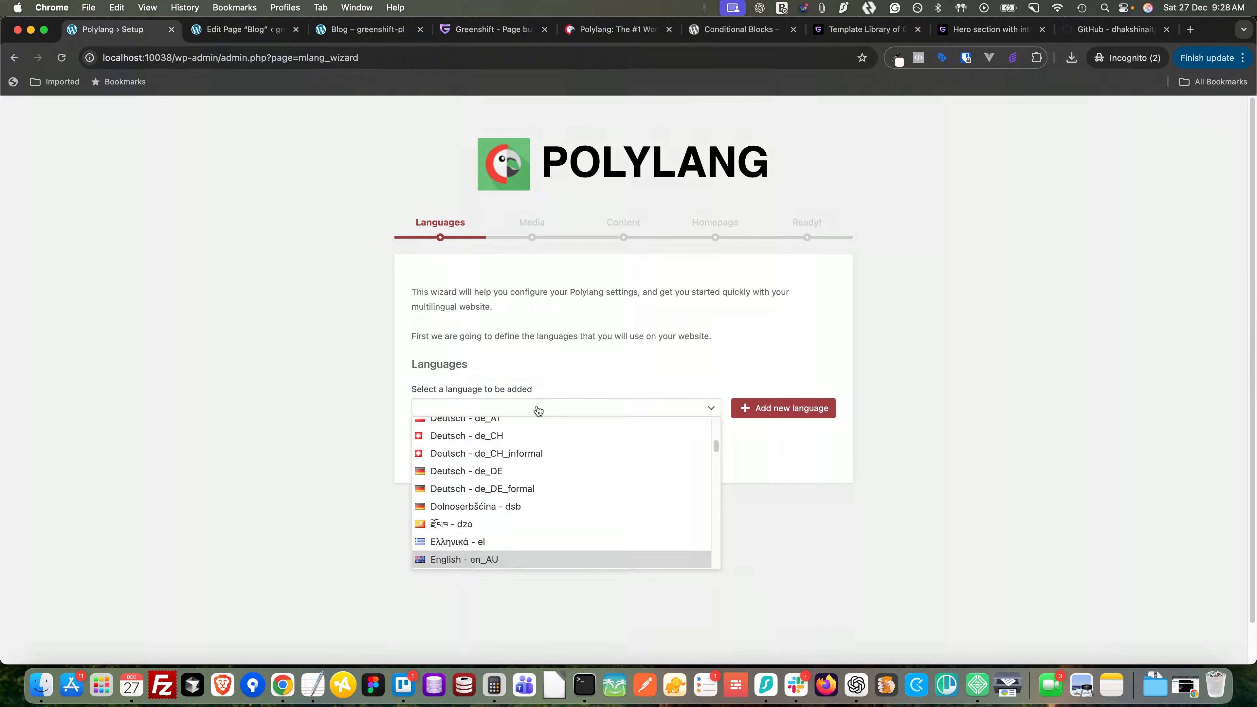
pyautogui.scroll(-3, 606, 528)
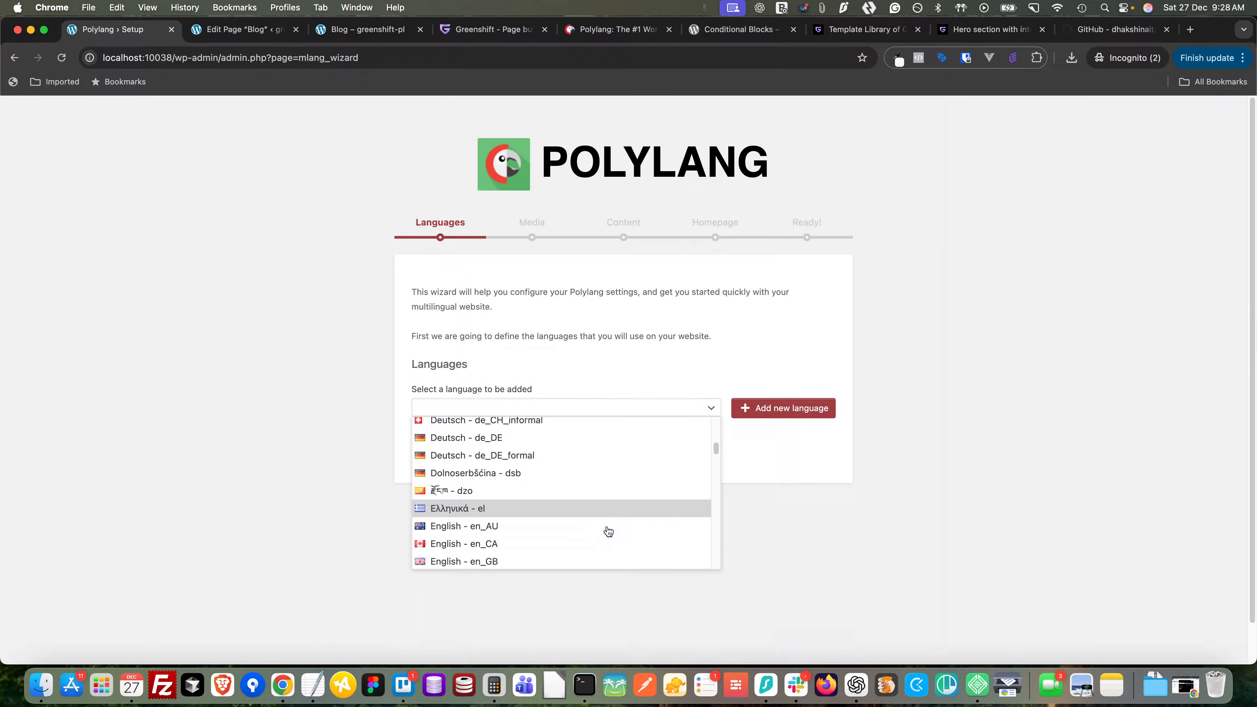
pyautogui.scroll(-3, 606, 529)
pyautogui.click(498, 494)
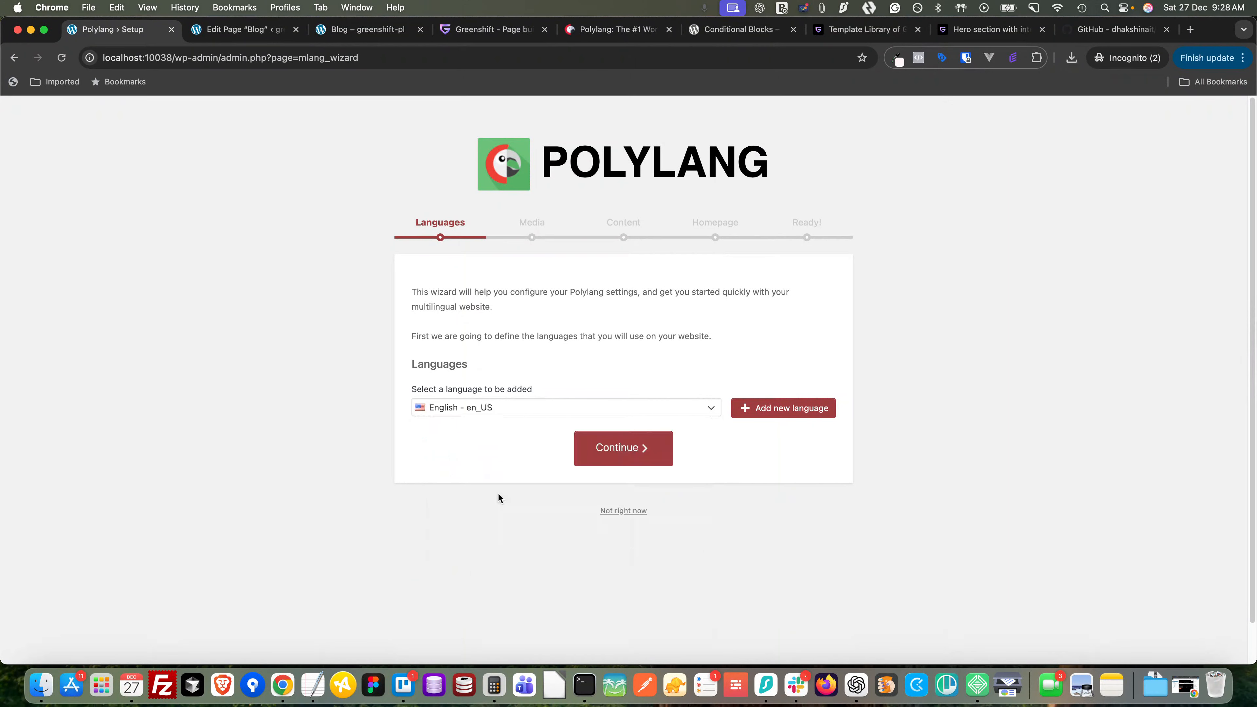
pyautogui.click(763, 410)
# - Add Português - pt_PT as a second site language and continue to the wizard's media settings
pyautogui.click(462, 409)
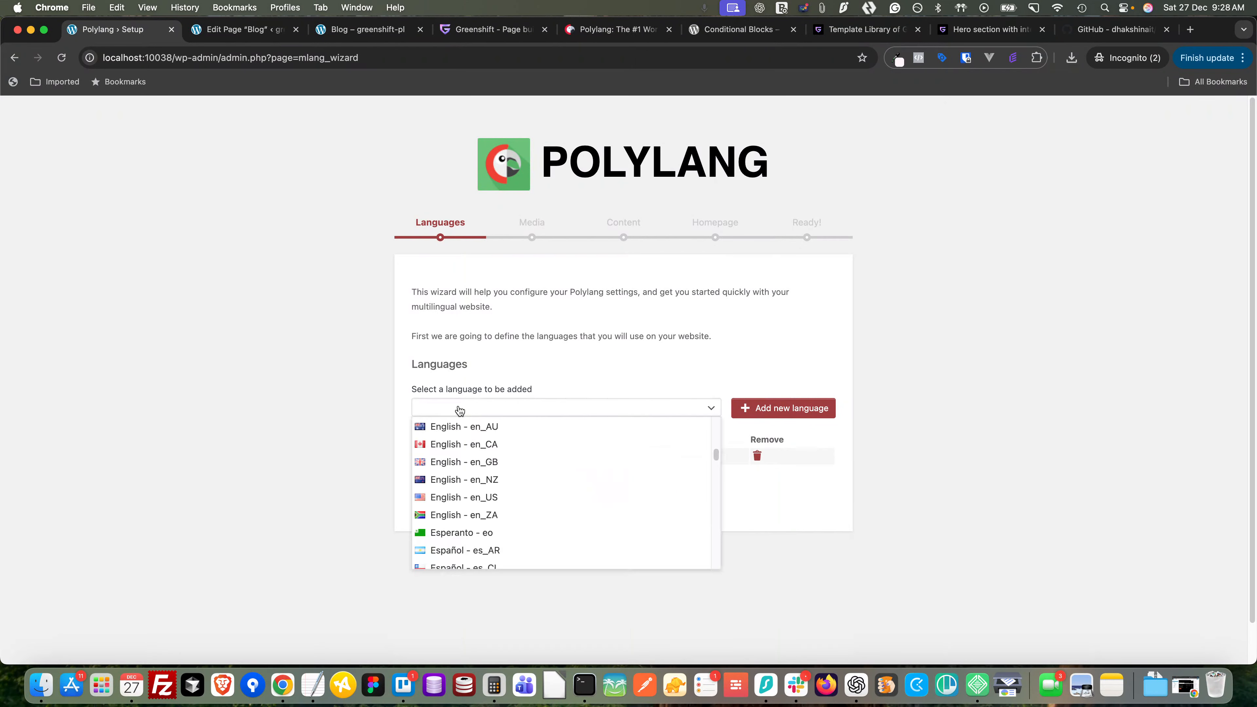
pyautogui.click(546, 411)
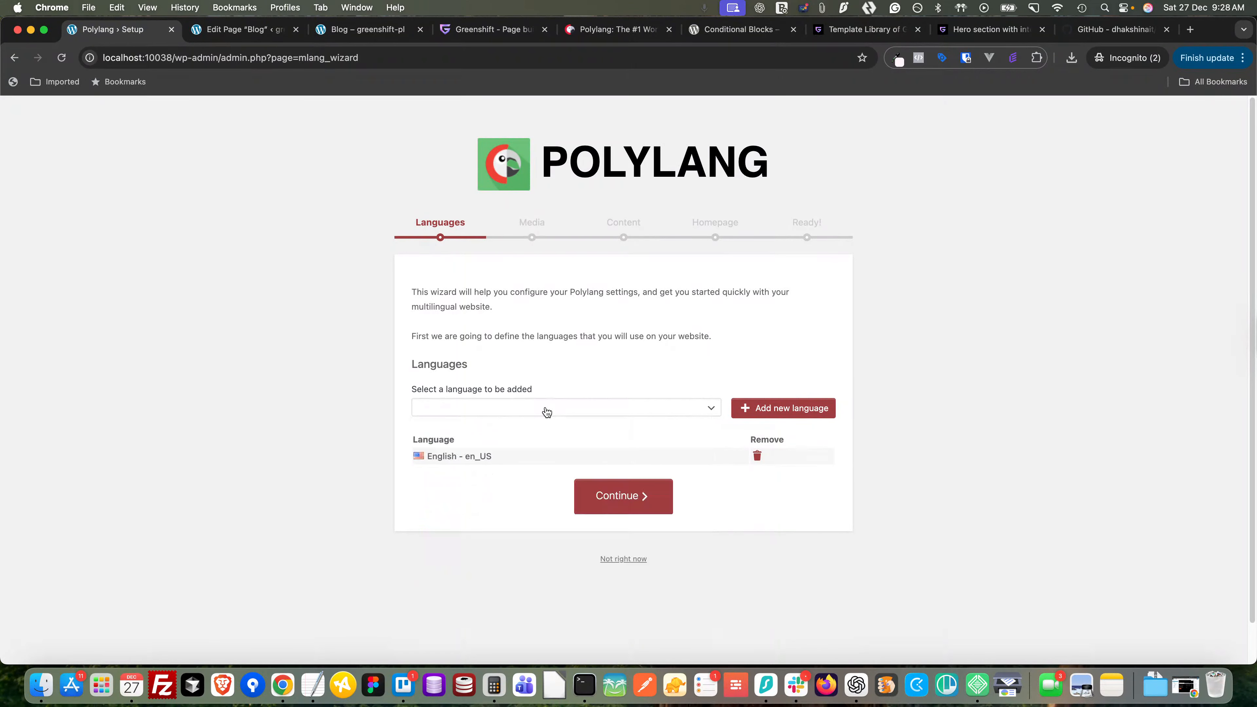
pyautogui.click(546, 411)
pyautogui.press('p')
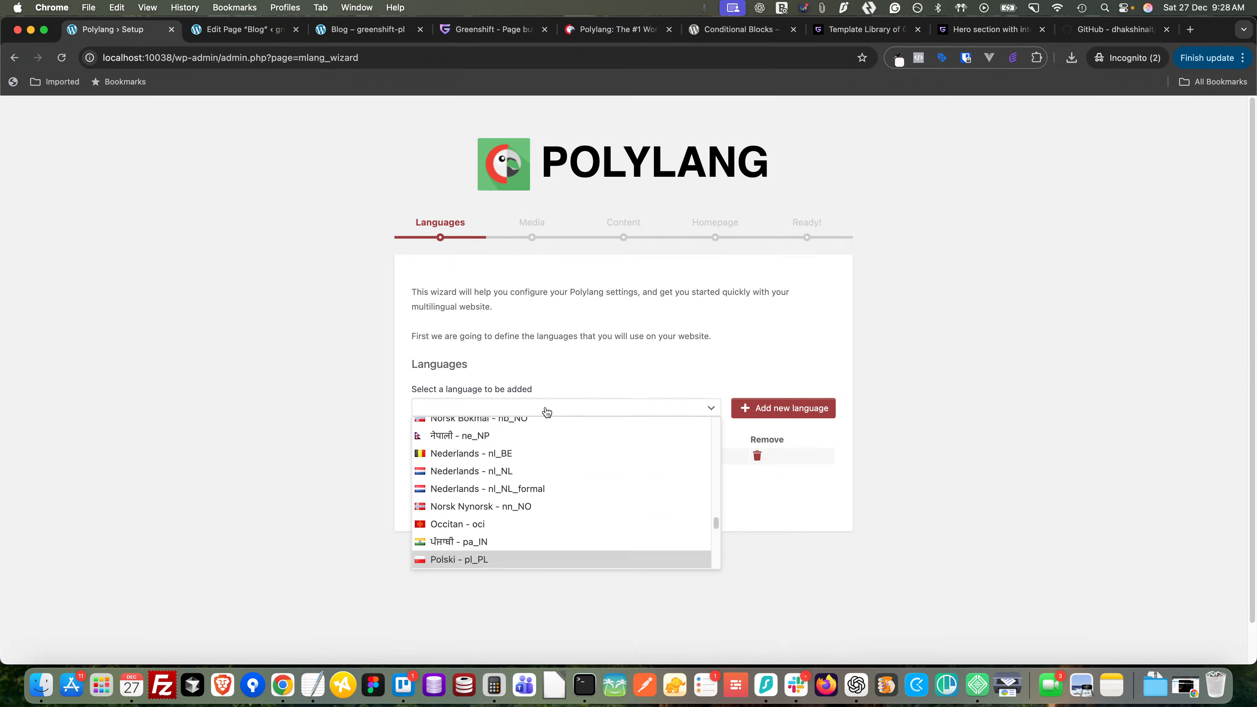
pyautogui.press('r')
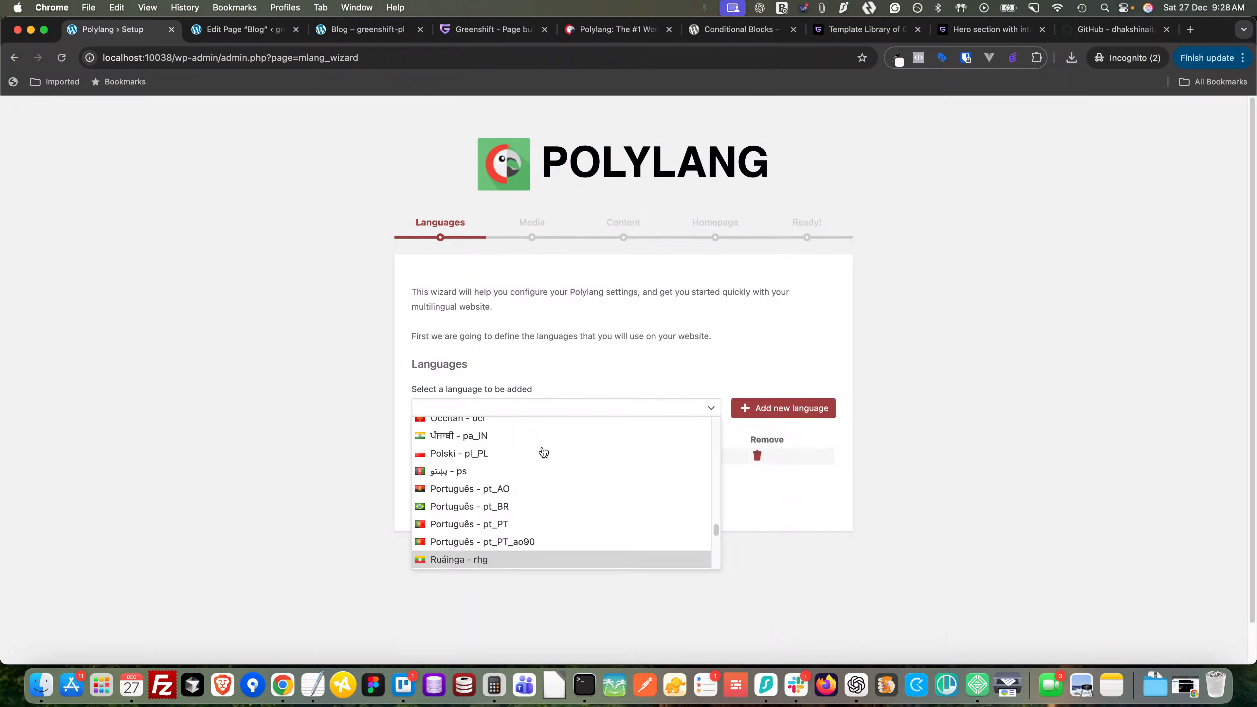
pyautogui.scroll(-1, 544, 466)
pyautogui.click(515, 516)
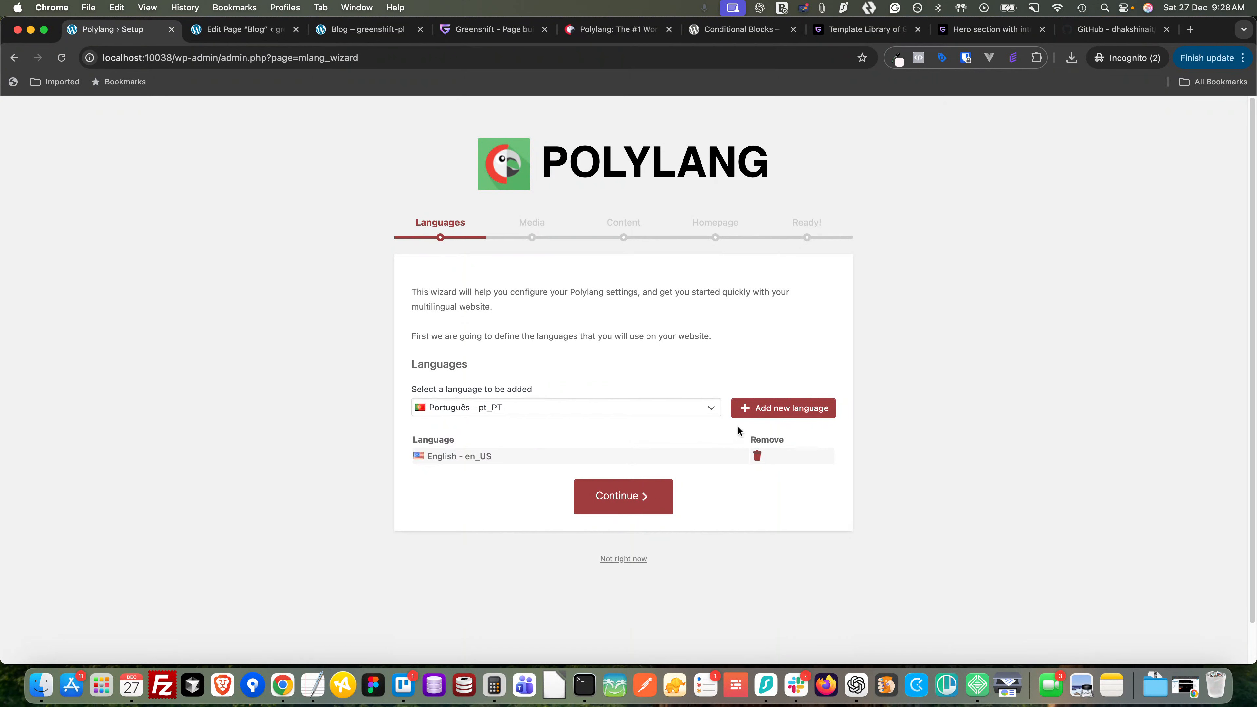
pyautogui.click(769, 409)
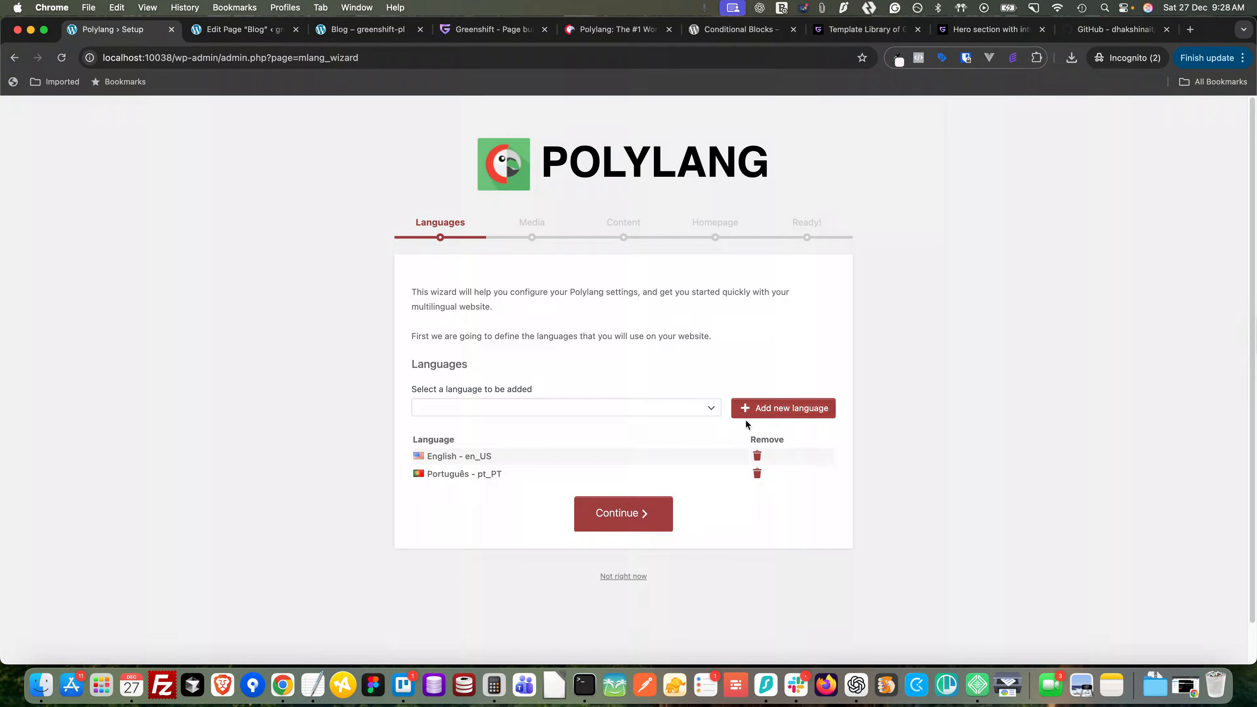
pyautogui.click(622, 515)
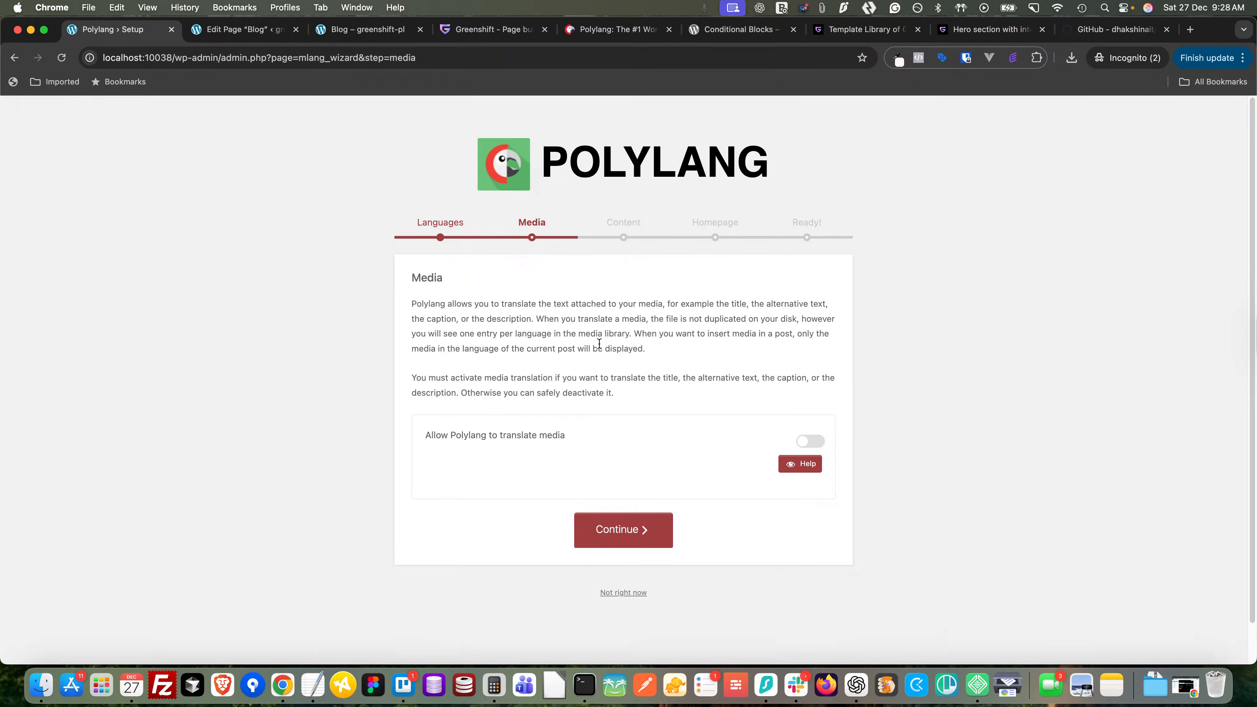
# - Complete the setup wizard with media translation allowed, English - en_US assigned to existing content and a Português homepage prepared, and return to the dashboard
pyautogui.click(809, 442)
pyautogui.click(601, 545)
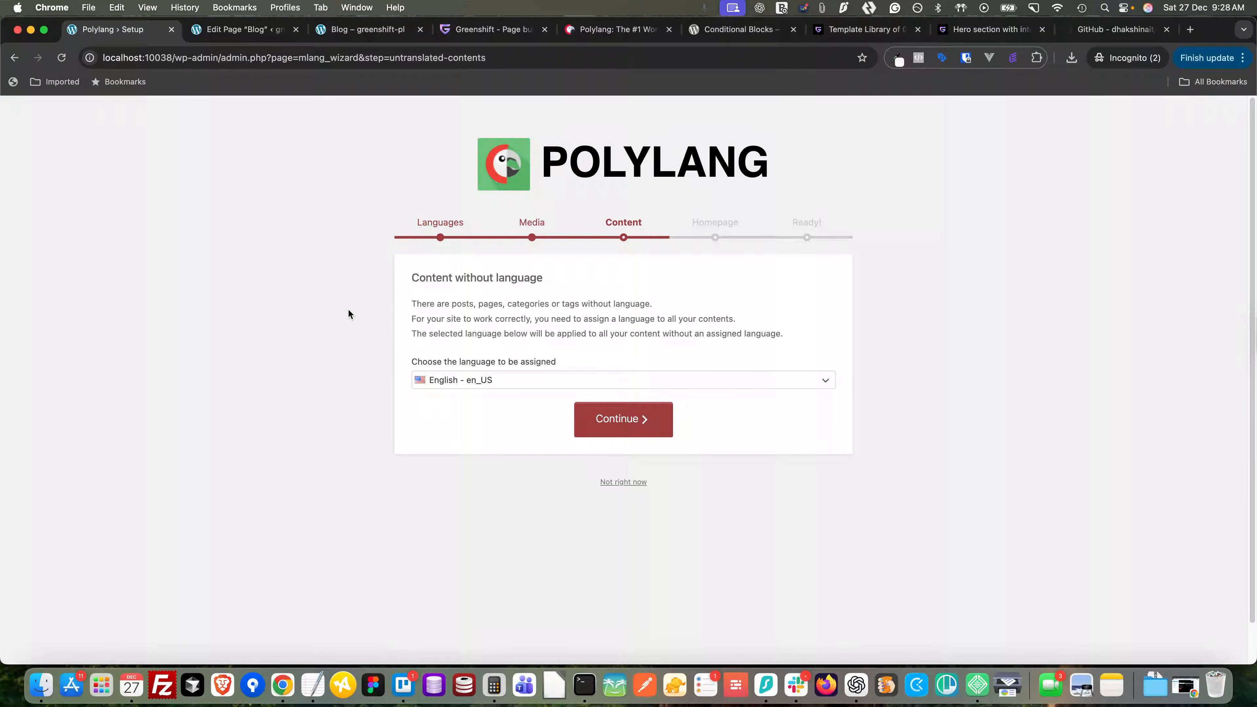
pyautogui.click(624, 429)
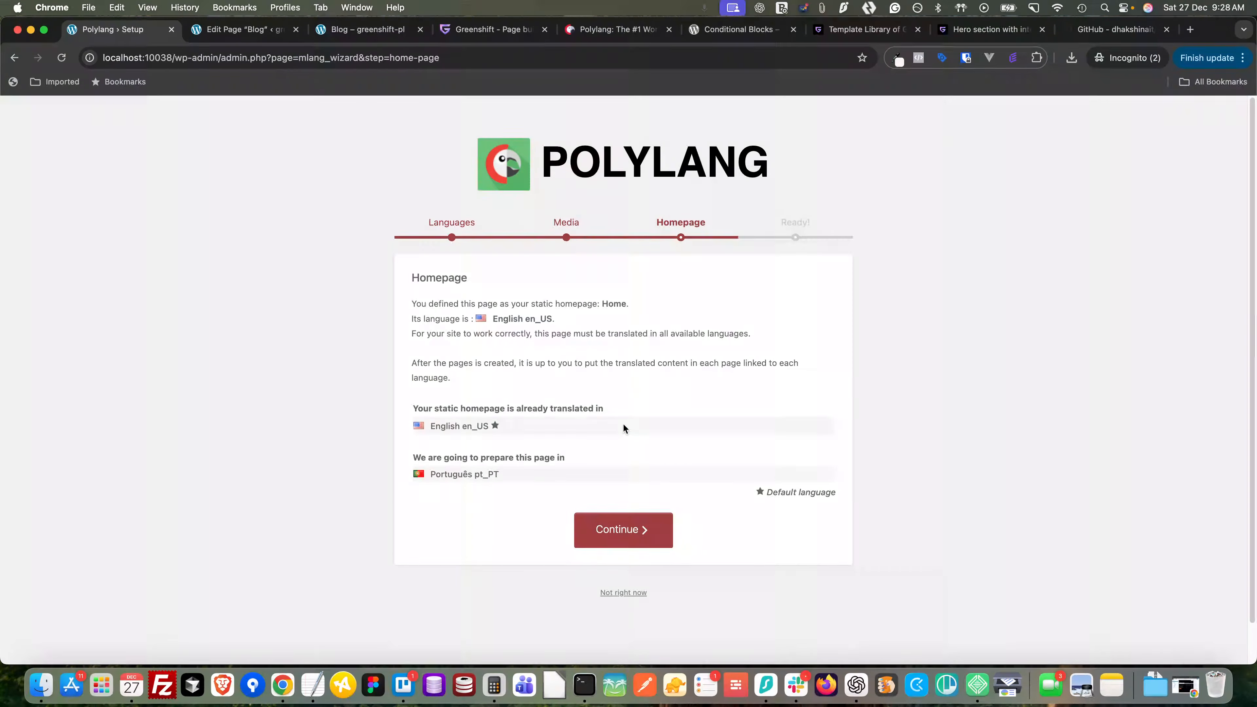
pyautogui.click(602, 536)
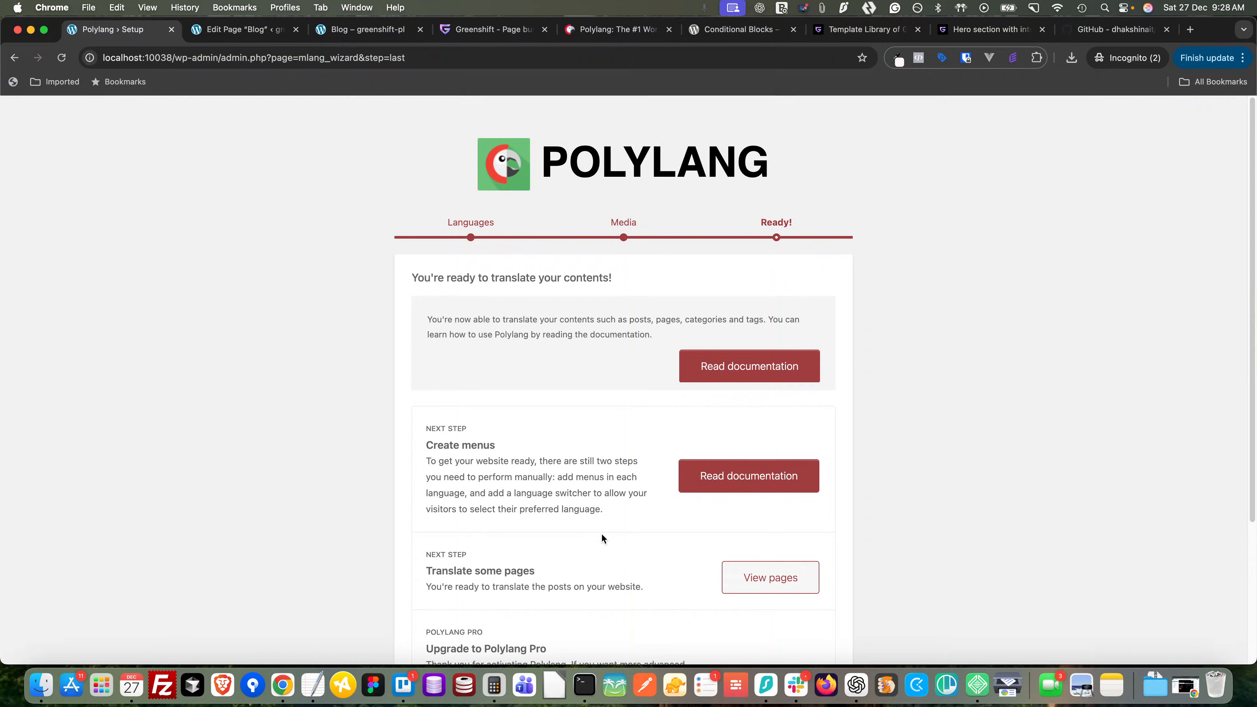
pyautogui.scroll(-4, 601, 533)
pyautogui.click(521, 597)
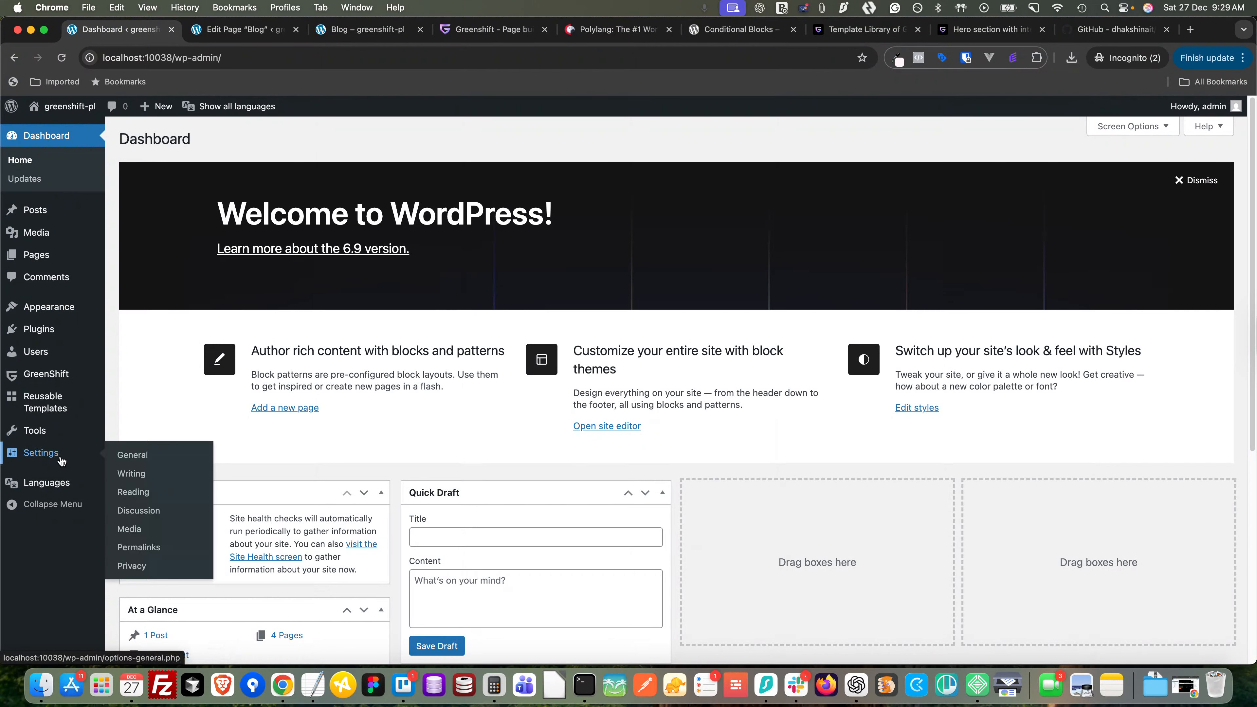
# - Open the Polylang module settings and expand the URL modifications options
pyautogui.moveTo(50, 484)
pyautogui.click(145, 488)
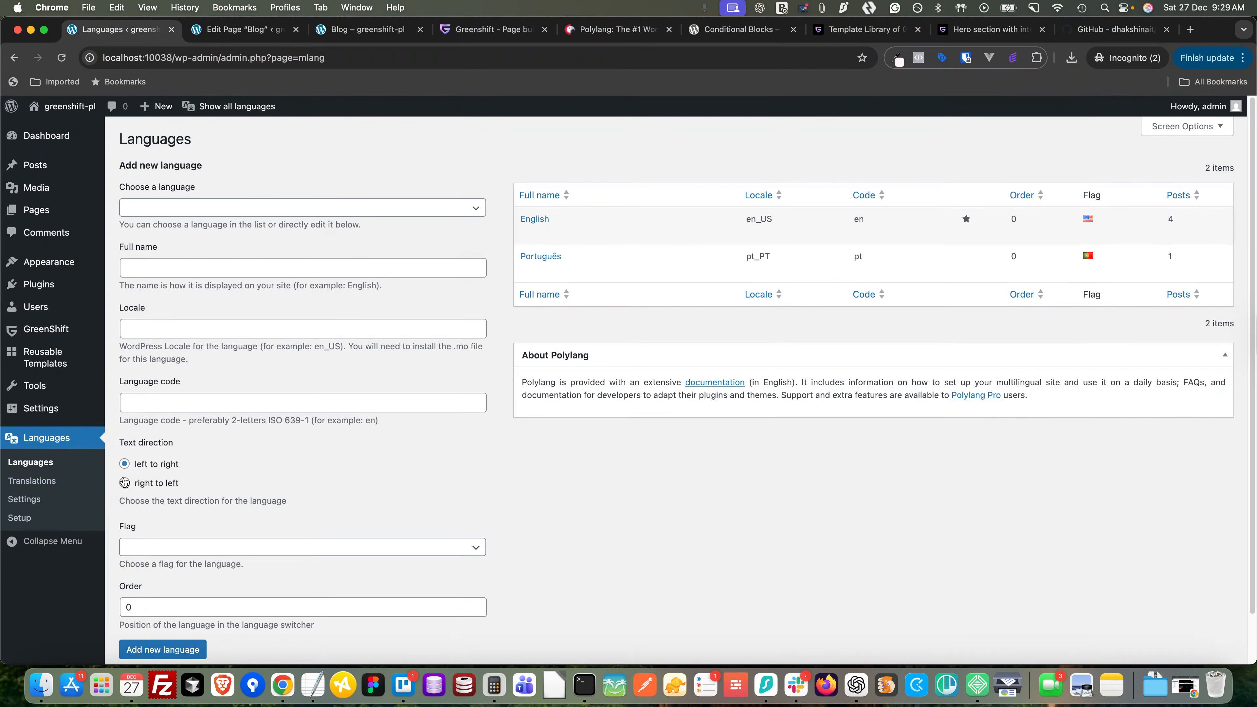
pyautogui.click(27, 500)
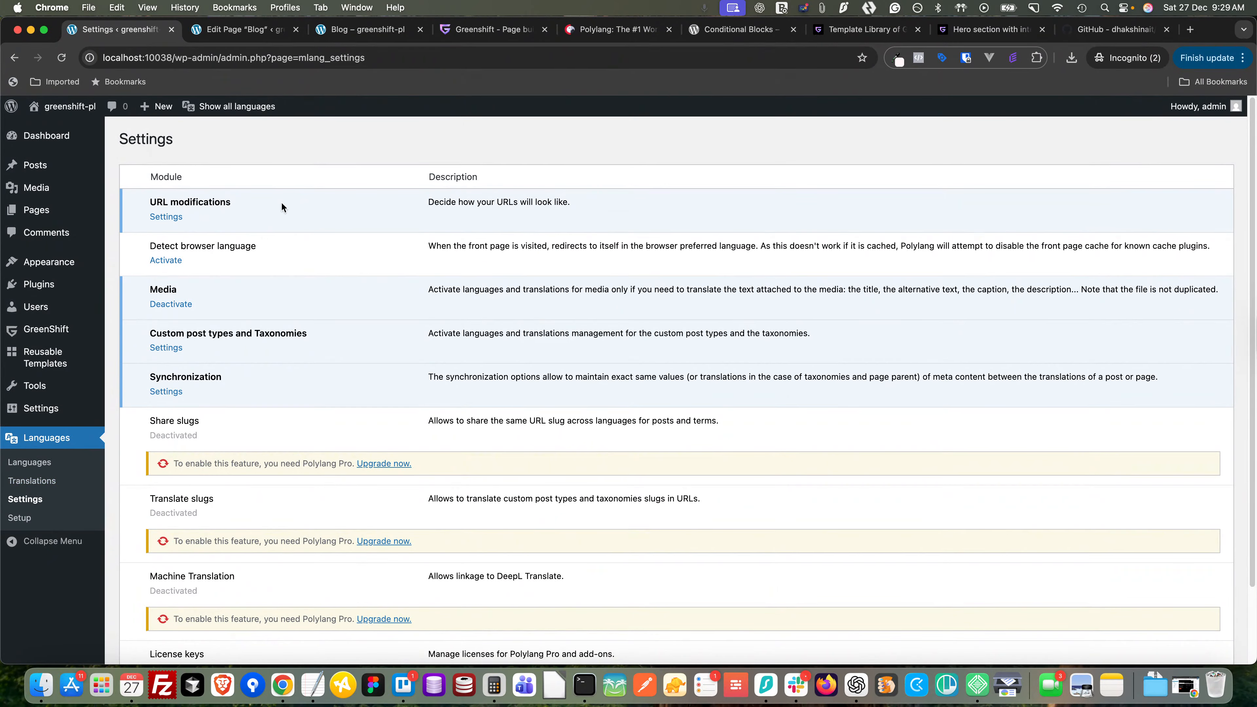
pyautogui.scroll(-3, 345, 280)
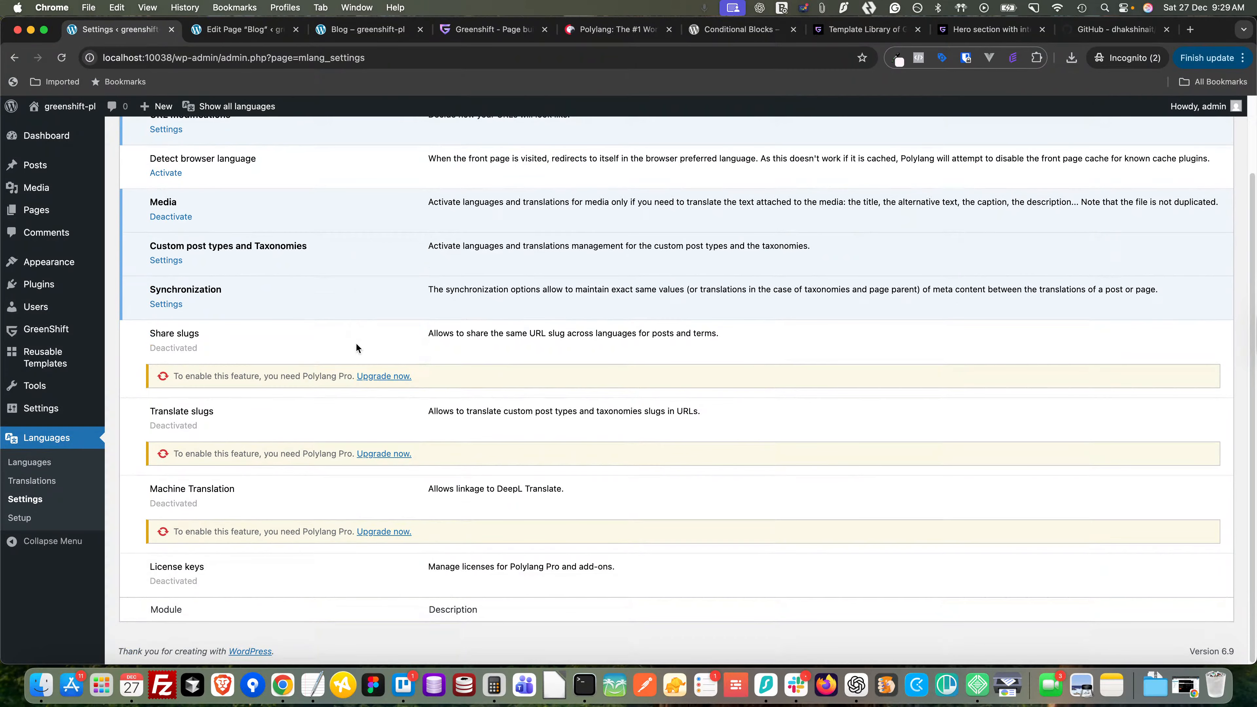
pyautogui.scroll(3, 298, 338)
pyautogui.click(166, 217)
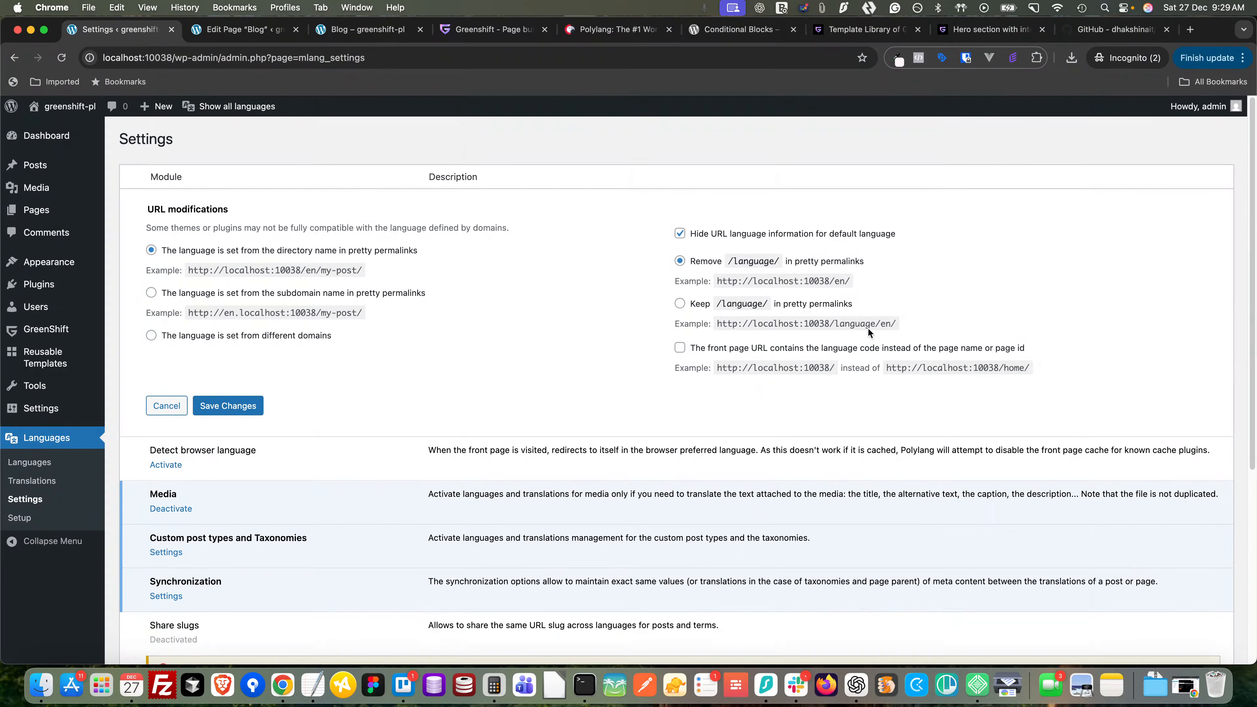
# - Switch to the Polylang website and examine the features on the Polylang Pro product page
pyautogui.click(616, 29)
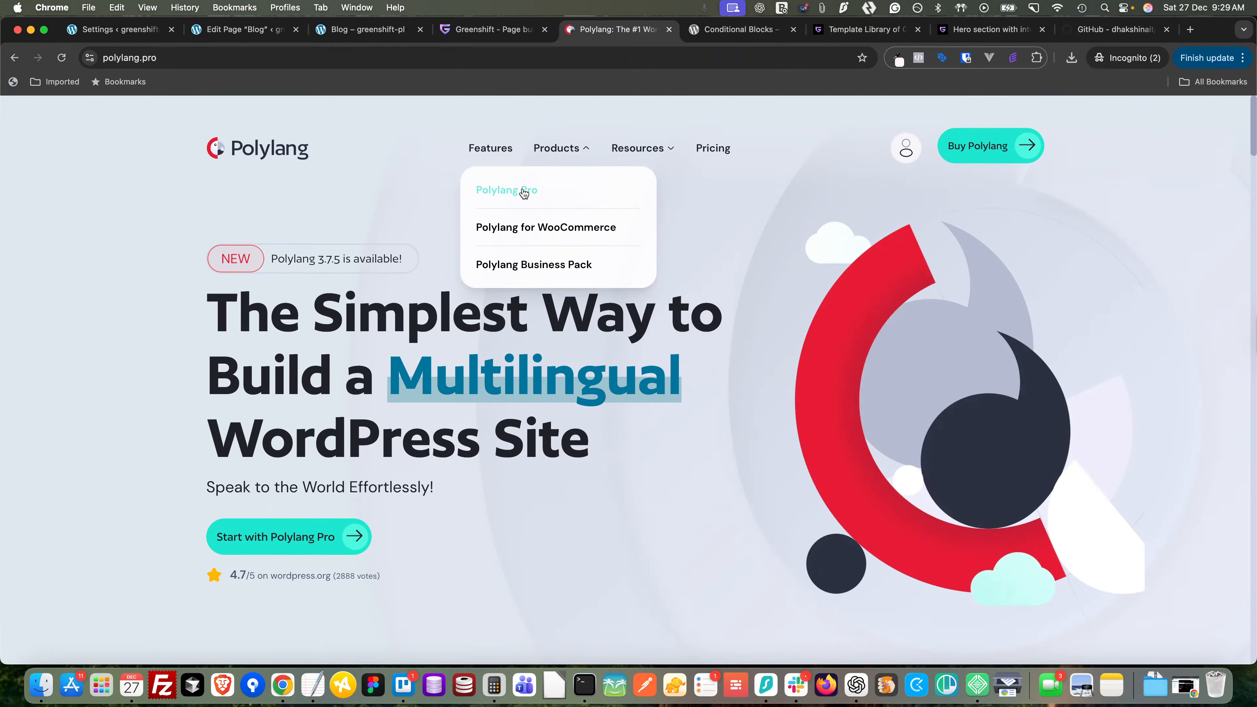
pyautogui.click(523, 192)
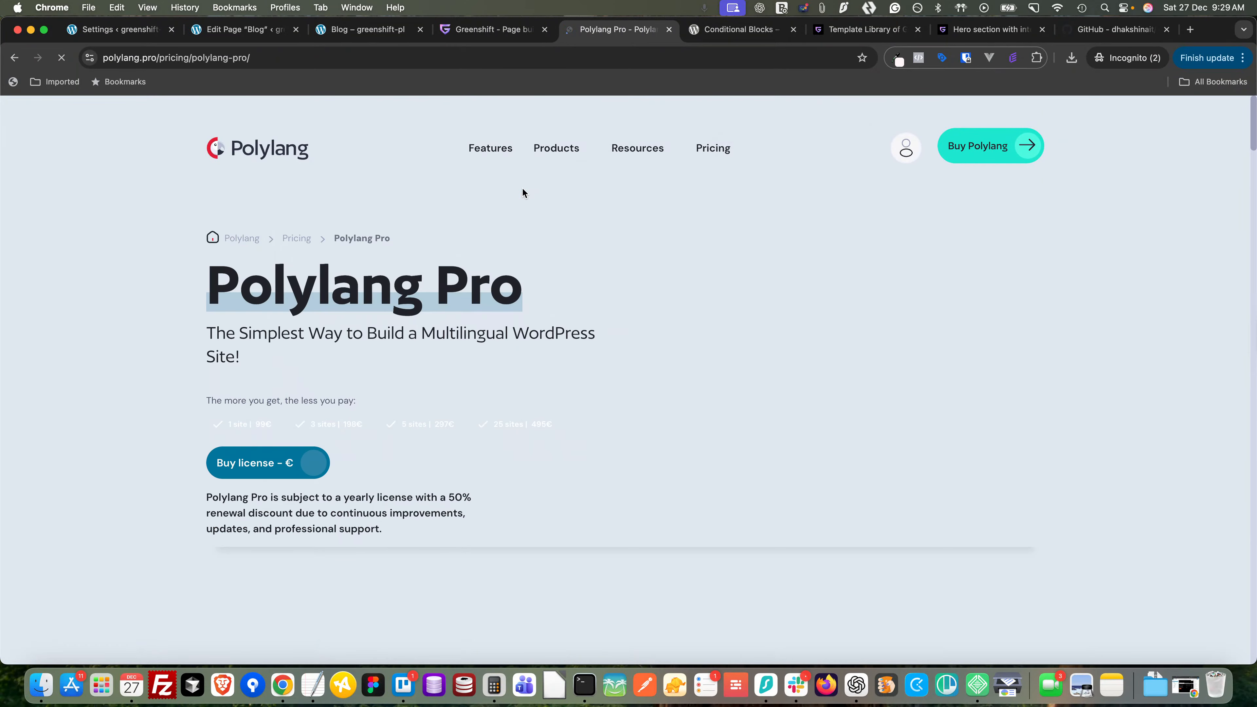
pyautogui.scroll(-5, 490, 319)
pyautogui.scroll(-5, 490, 319)
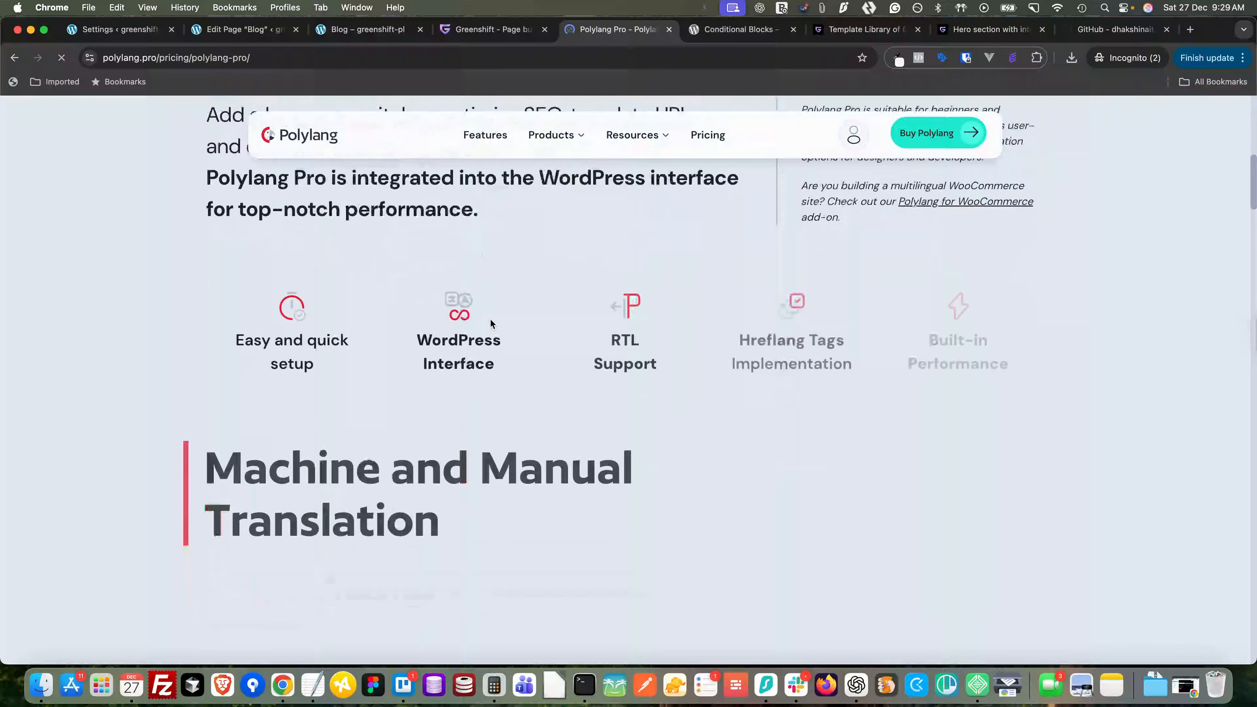
pyautogui.scroll(-8, 490, 319)
pyautogui.scroll(8, 491, 319)
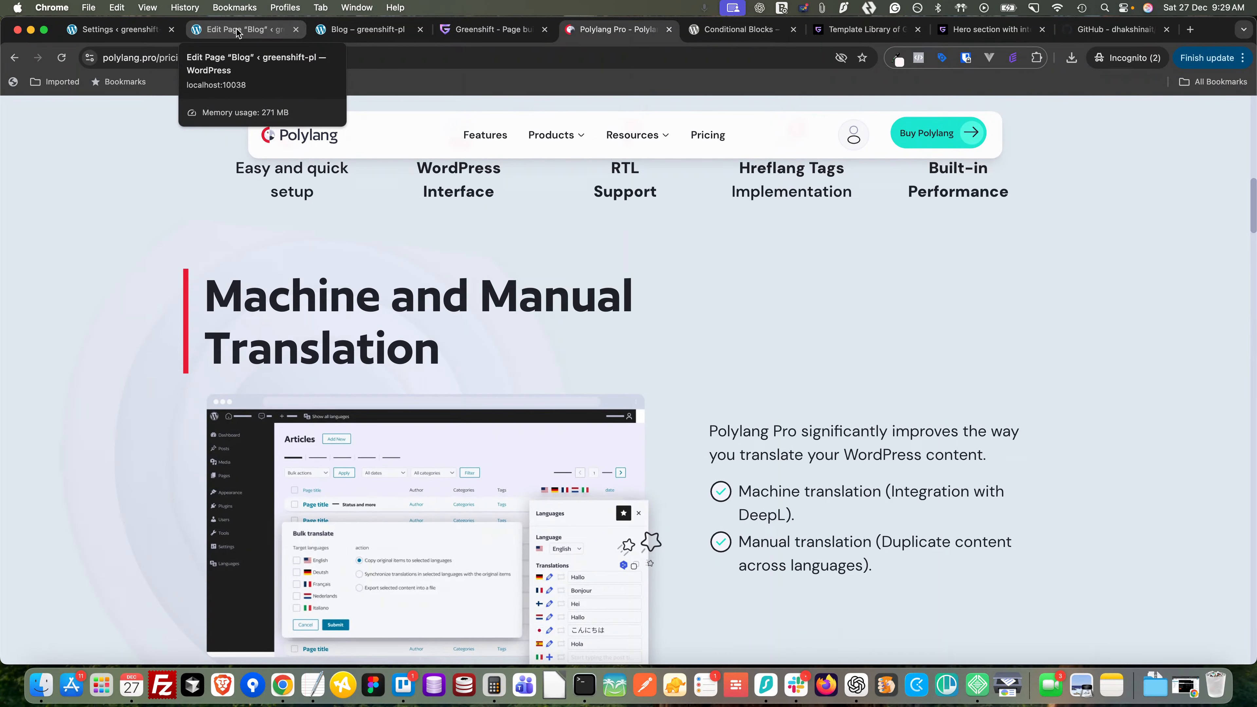
# - Return to the Polylang settings, expand the Custom post types and Taxonomies options and review the remaining modules
pyautogui.click(93, 31)
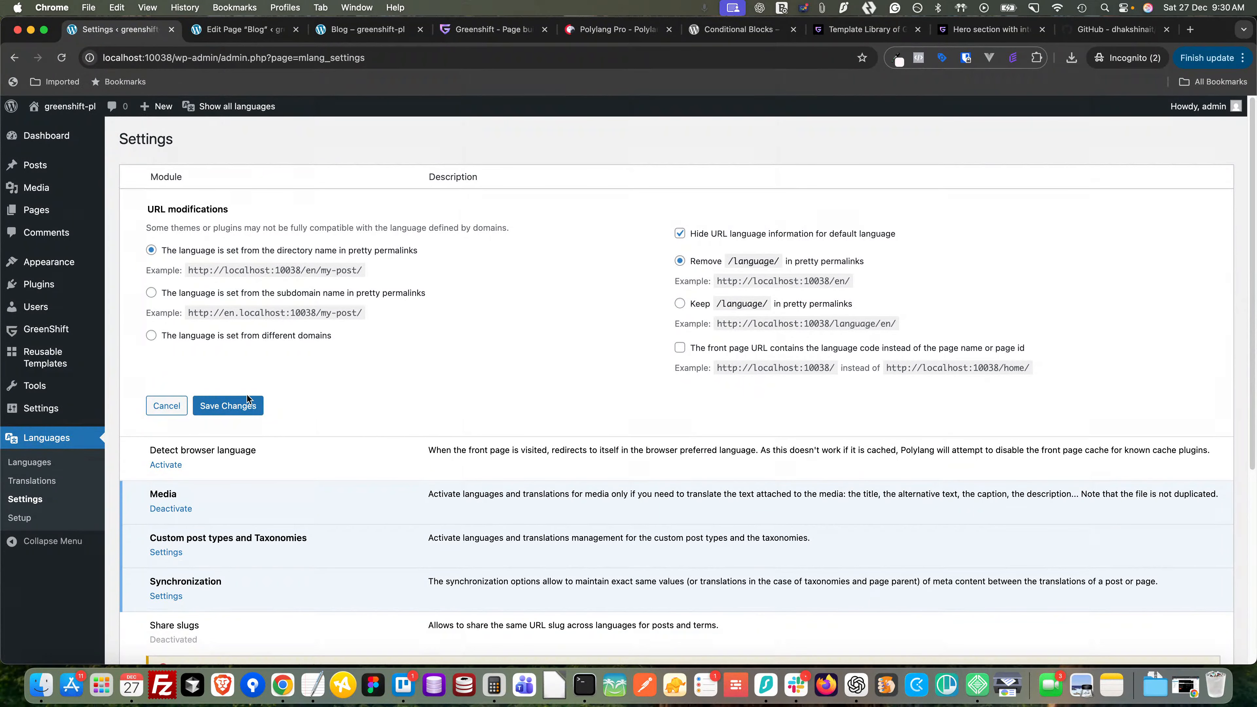
pyautogui.scroll(-4, 260, 461)
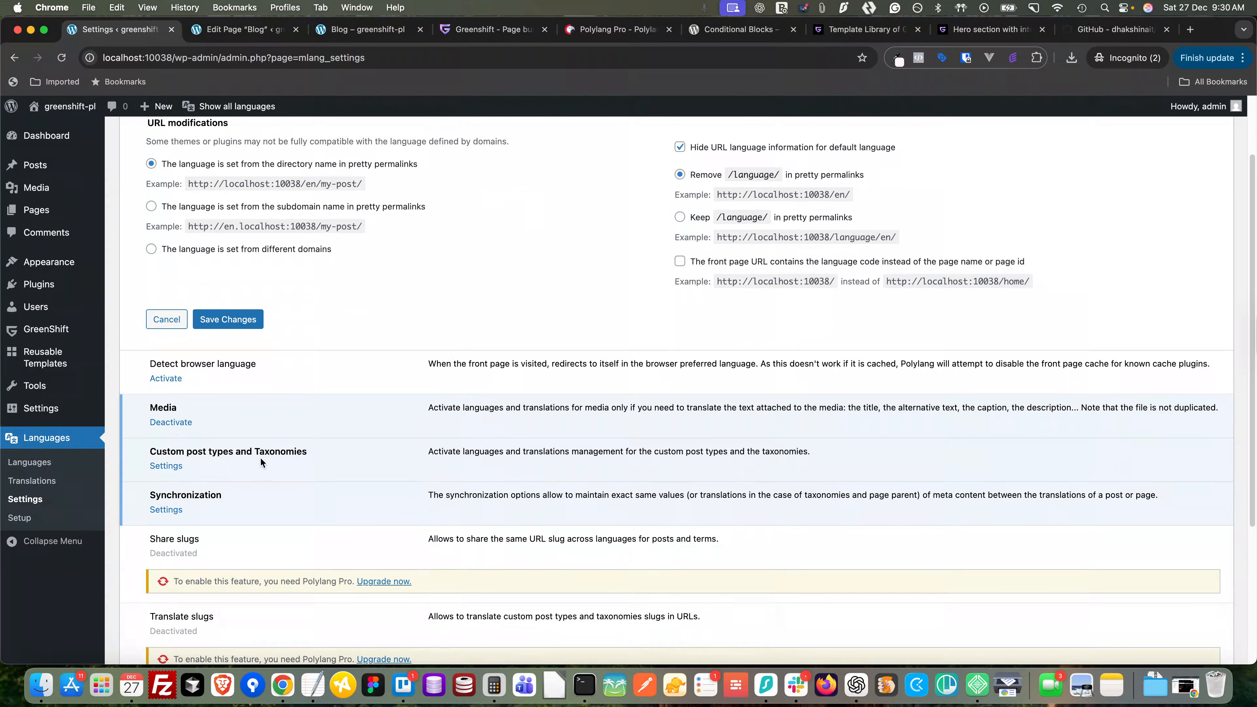
pyautogui.scroll(-2, 178, 473)
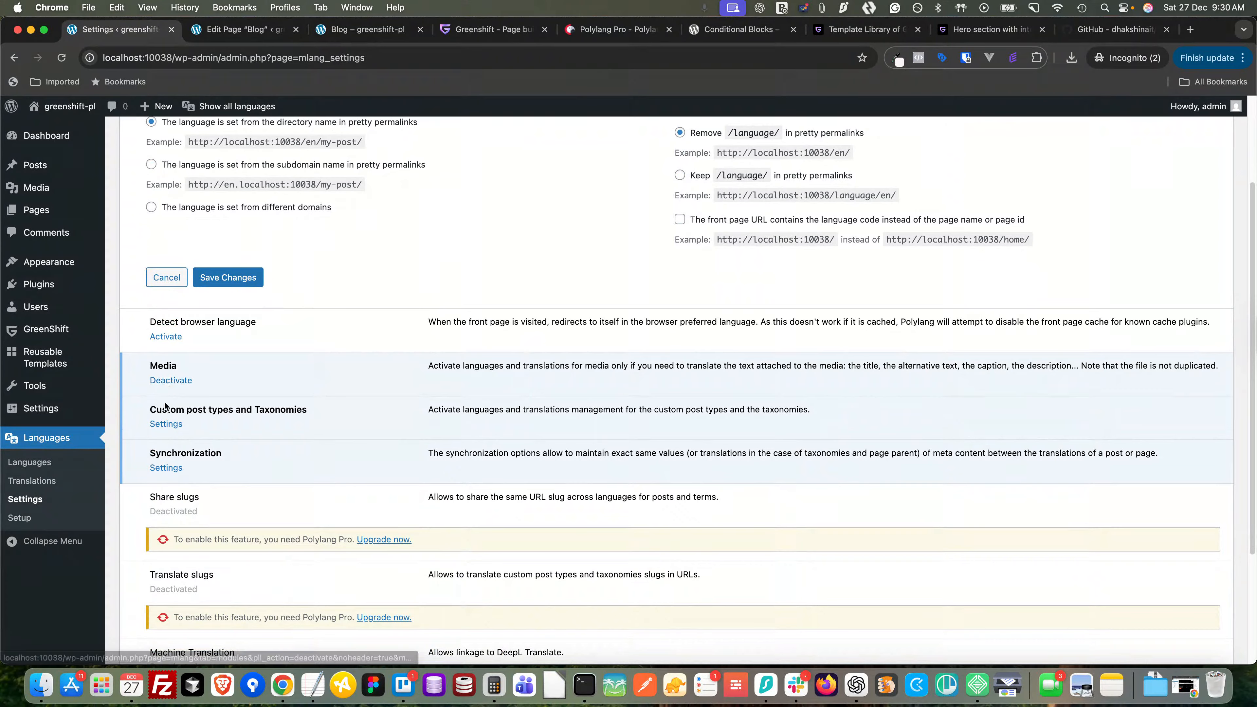
pyautogui.click(160, 426)
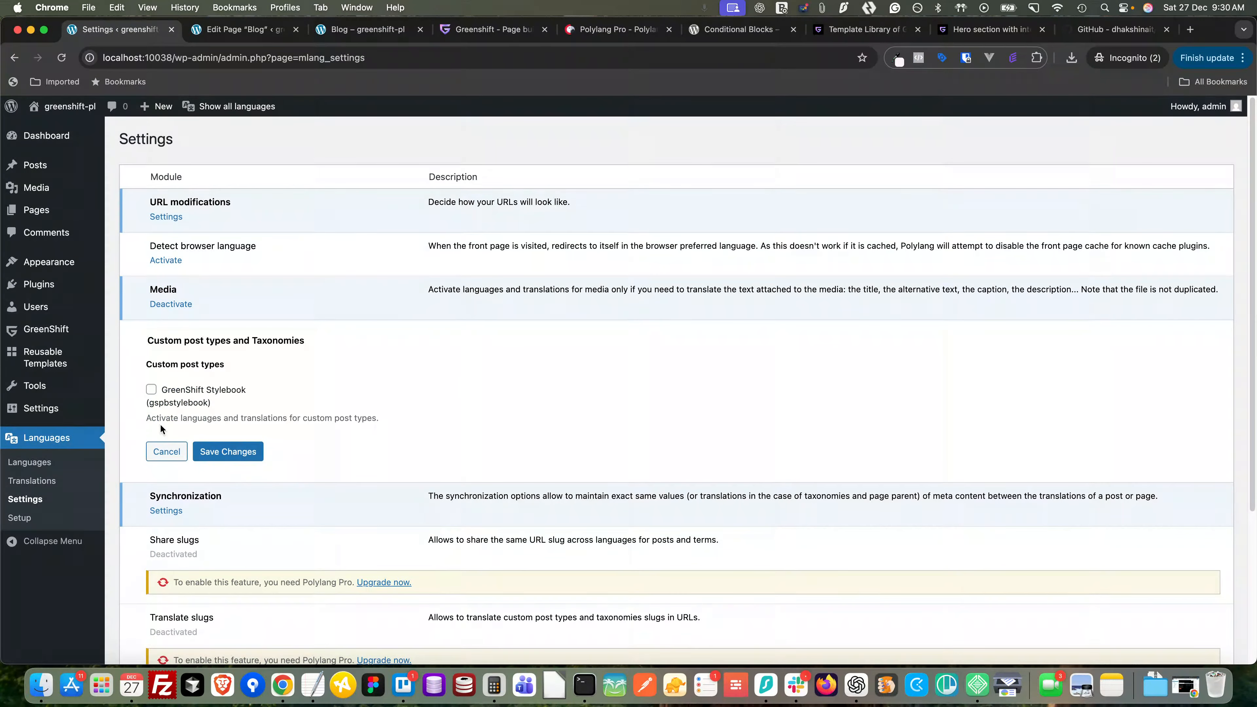
pyautogui.scroll(-8, 354, 393)
pyautogui.scroll(-1, 352, 402)
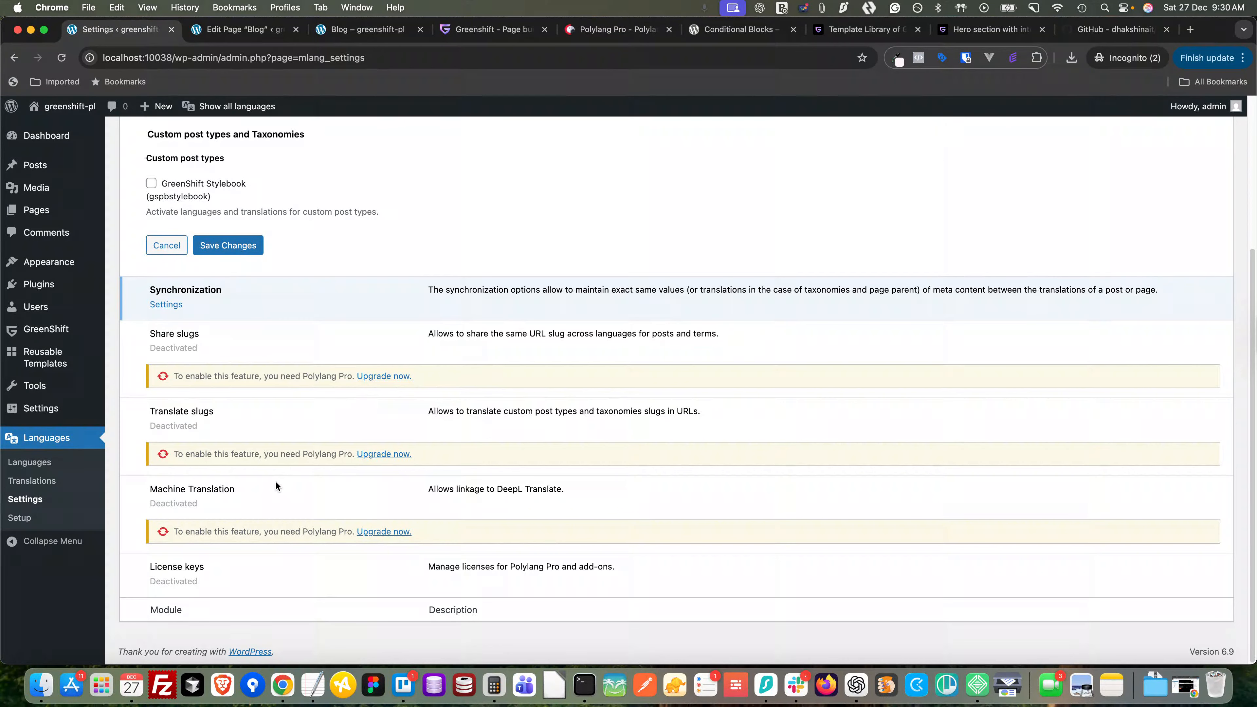
pyautogui.scroll(4, 275, 485)
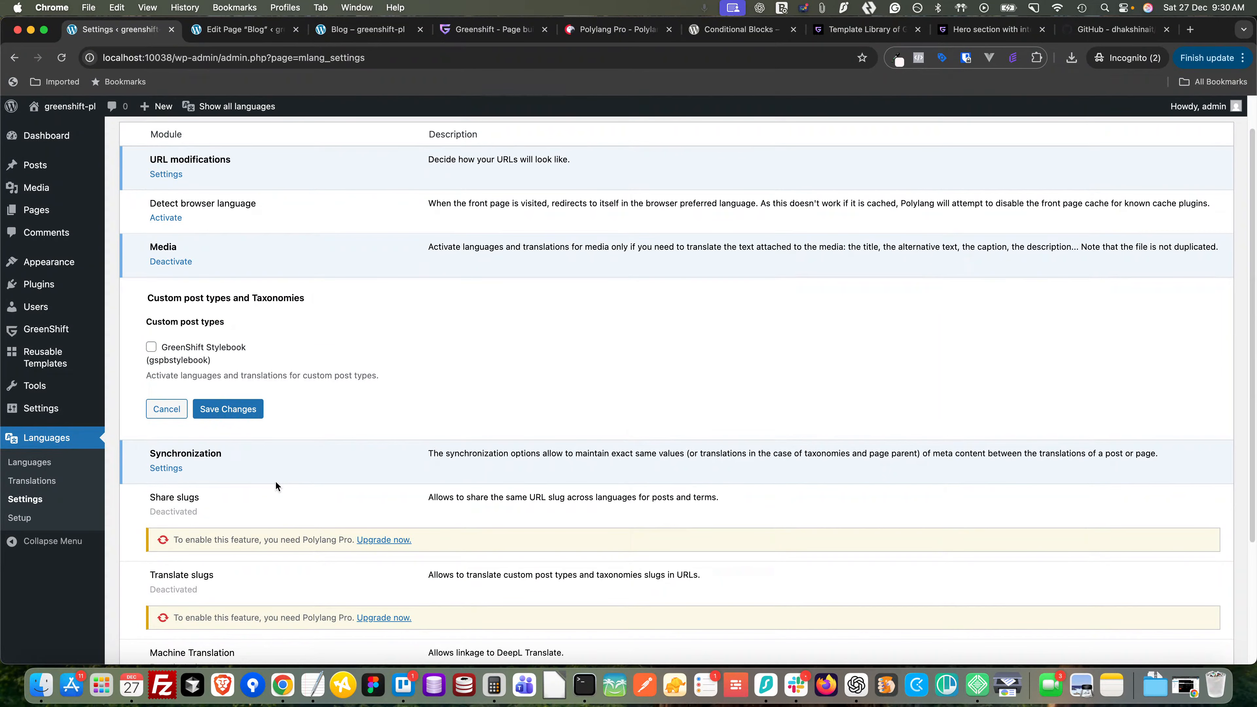
# - Open the site's pages list and view the English Home page in a new tab
pyautogui.click(77, 219)
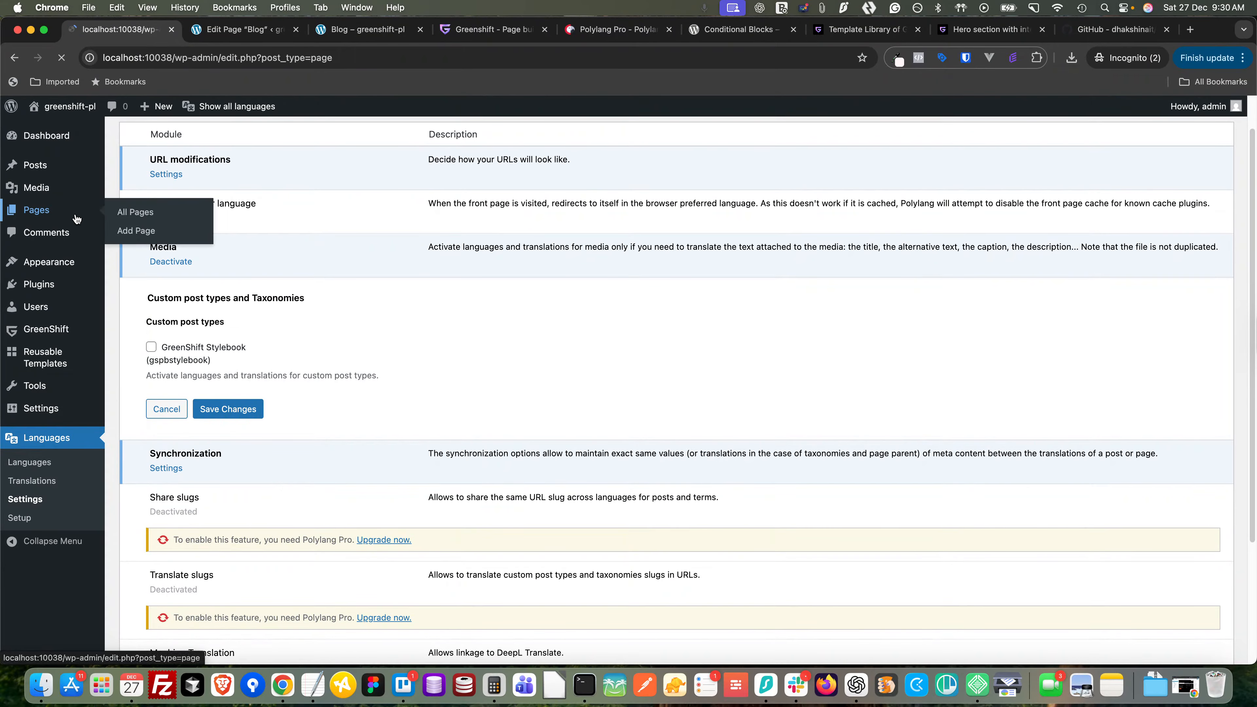
pyautogui.moveTo(186, 384)
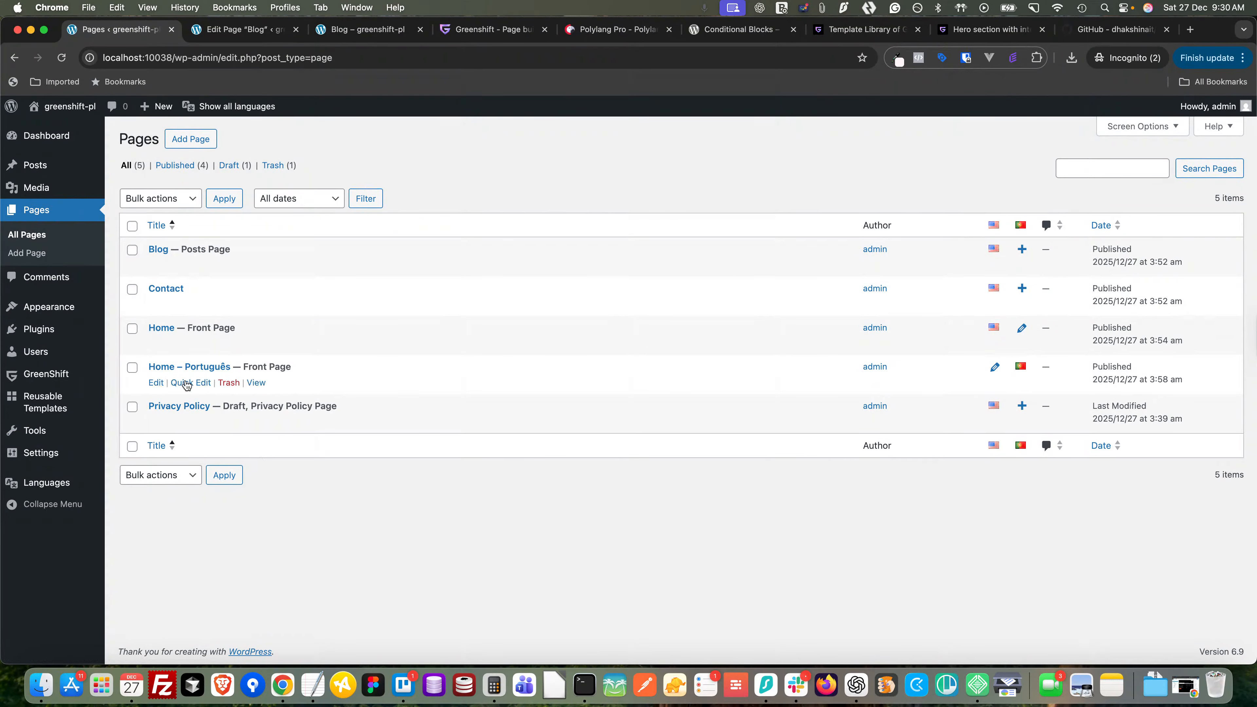
pyautogui.moveTo(144, 342)
pyautogui.rightClick(251, 349)
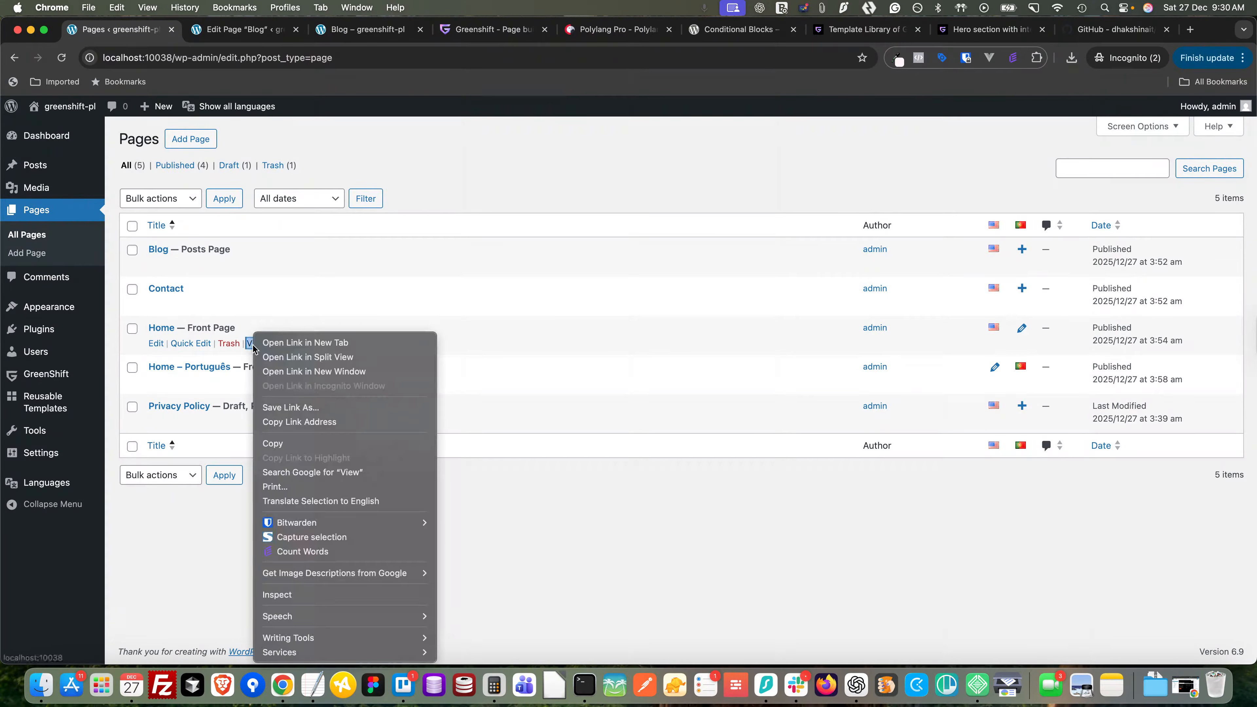
pyautogui.click(275, 342)
pyautogui.click(235, 28)
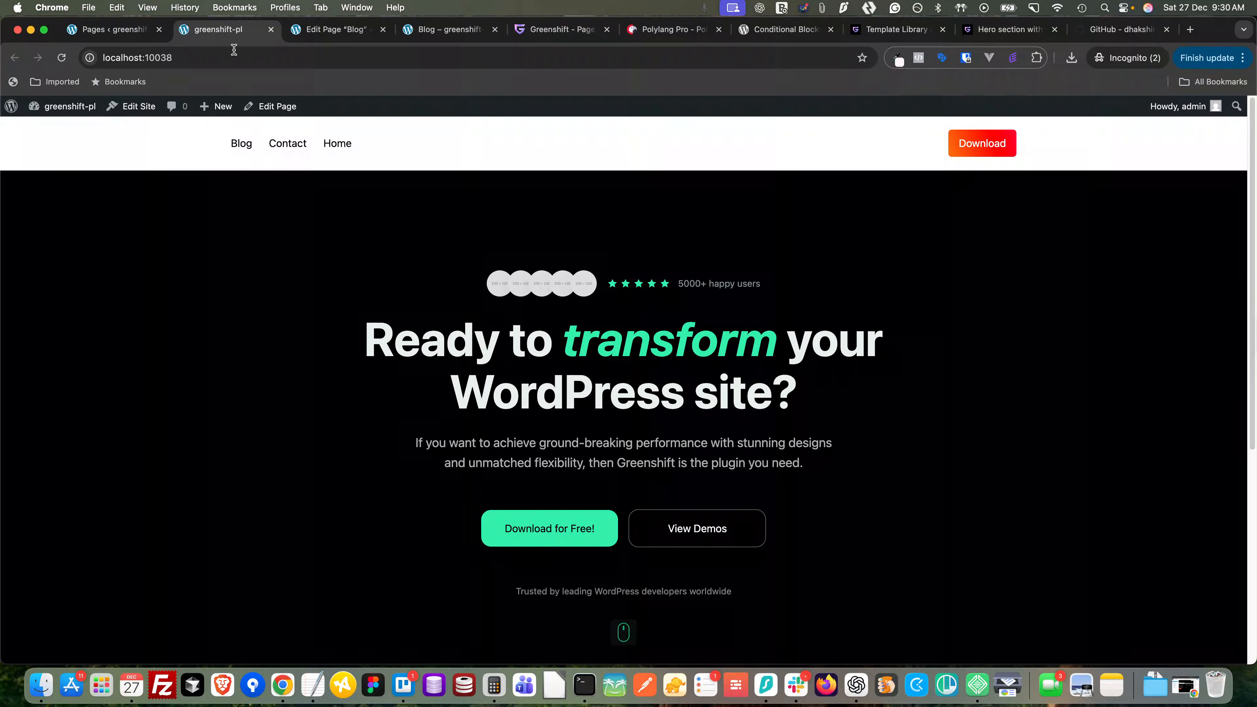
# - From the pages list, view the Home – Português page in a new tab
pyautogui.click(101, 29)
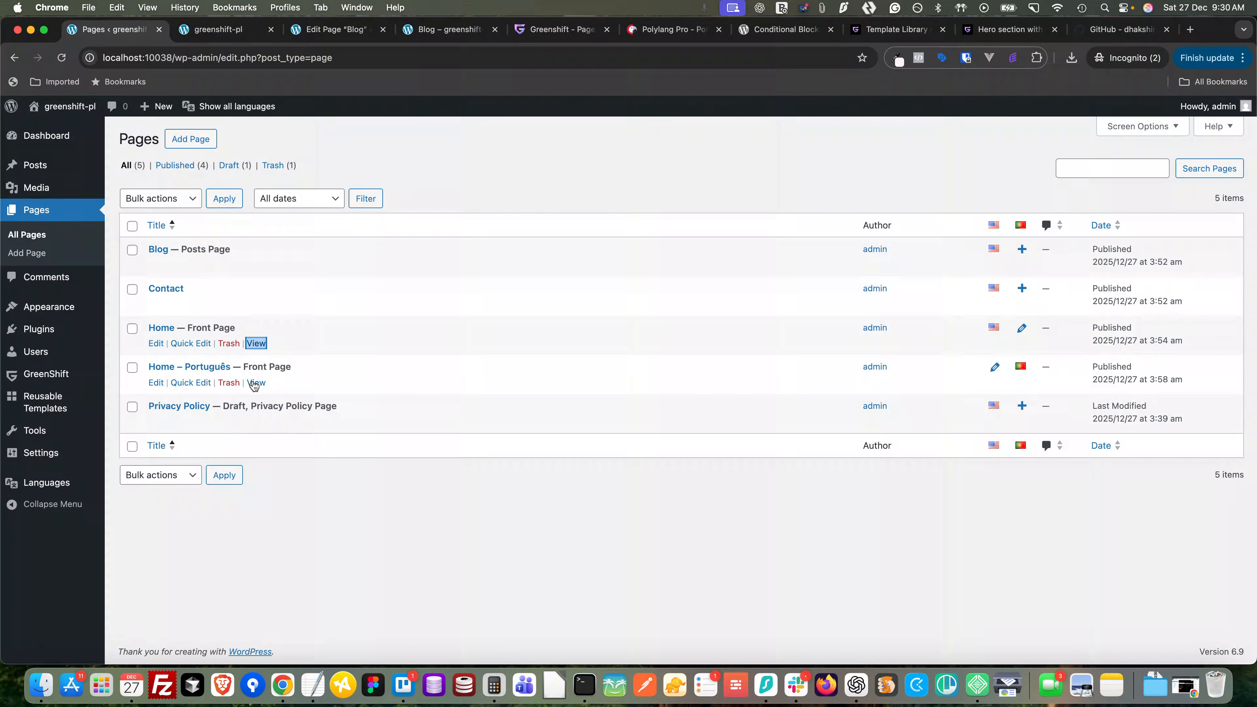
pyautogui.rightClick(254, 386)
pyautogui.click(289, 342)
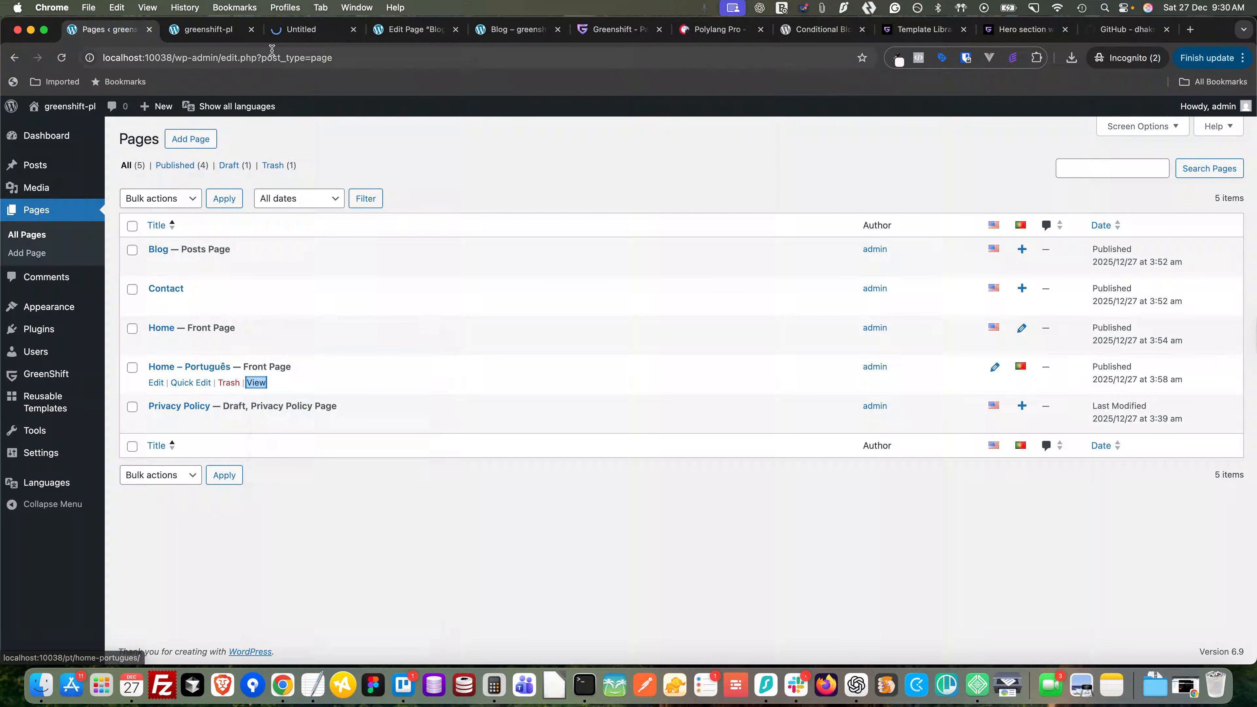
pyautogui.click(288, 39)
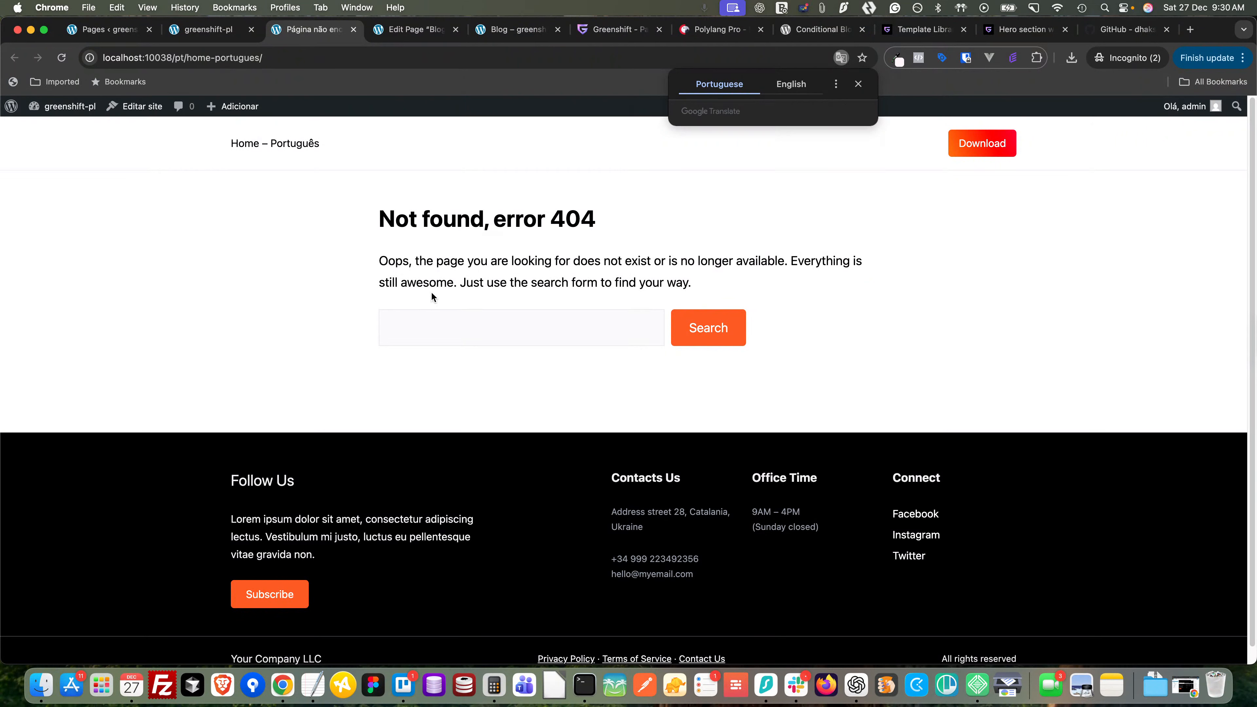
# - Return to the admin and re-save the permalink settings with the Post name structure
pyautogui.click(108, 29)
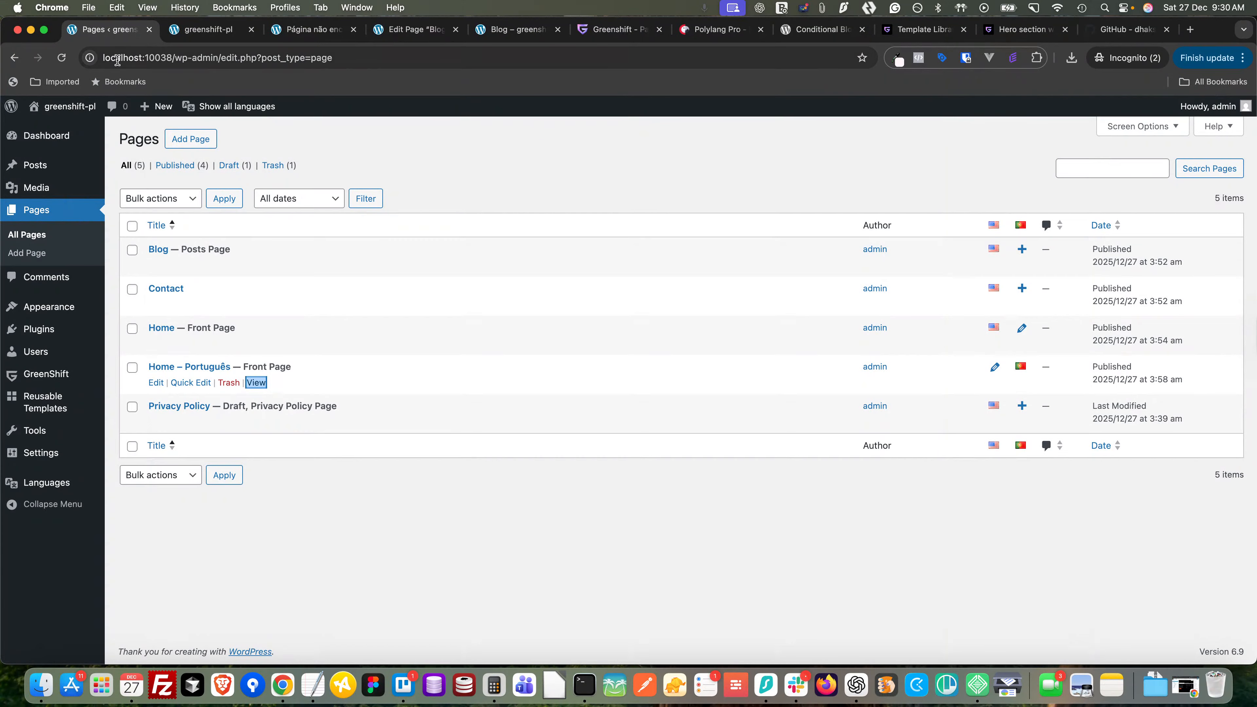
pyautogui.moveTo(100, 456)
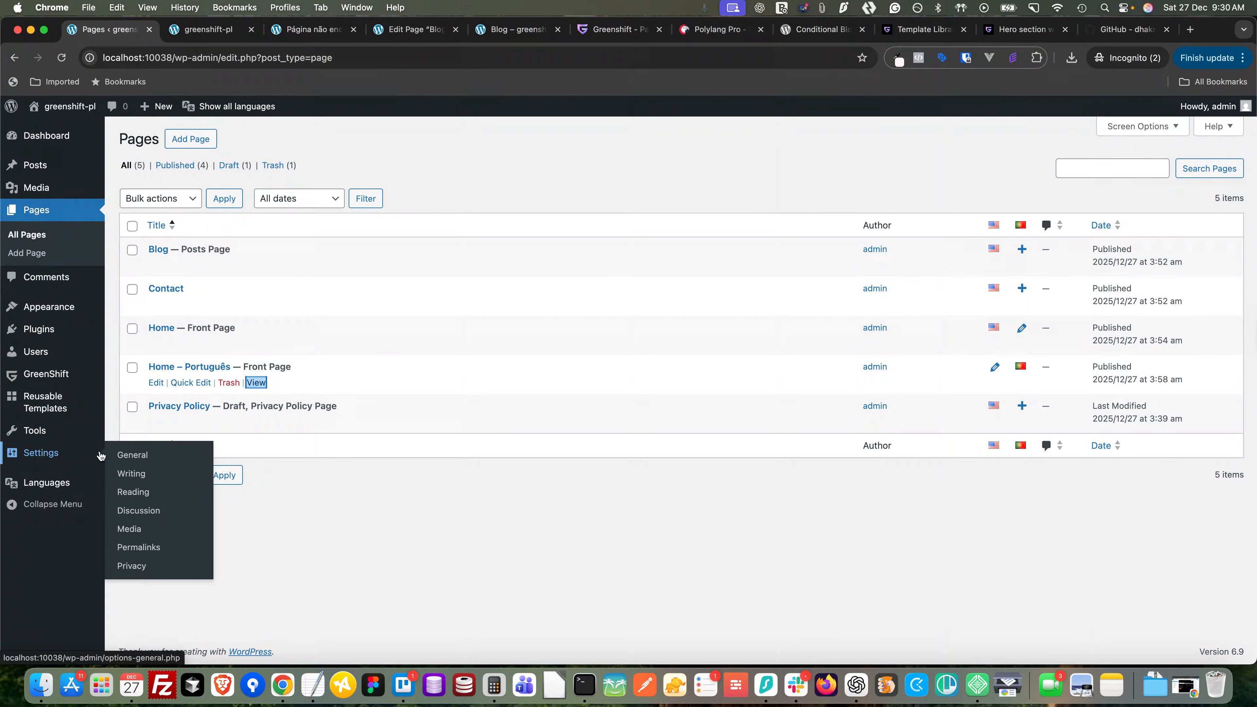
pyautogui.click(139, 547)
pyautogui.scroll(-5, 377, 494)
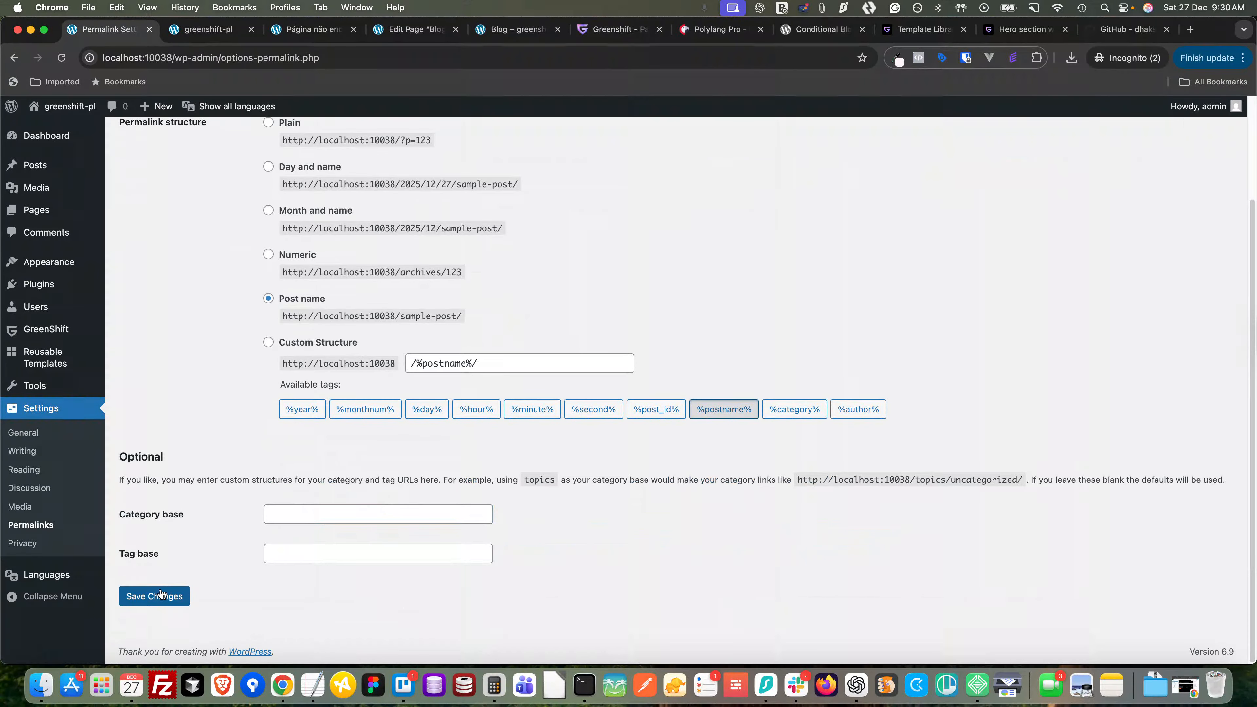
pyautogui.click(154, 596)
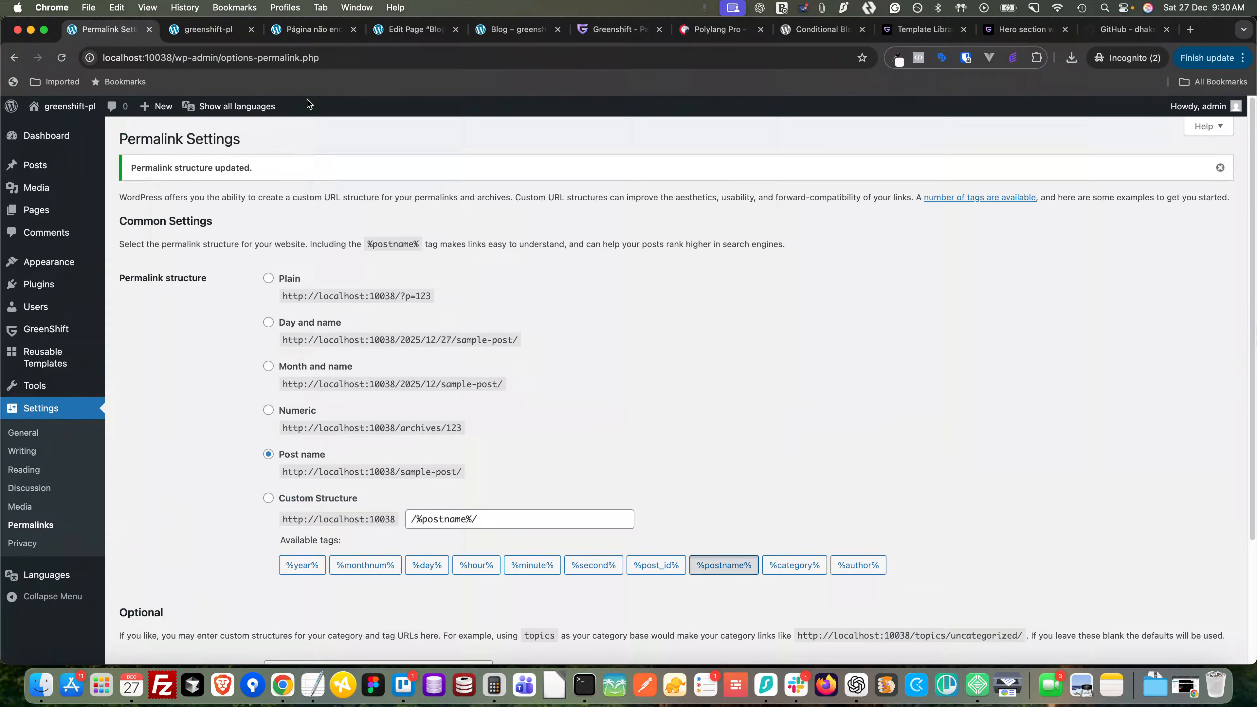
# - Reload the Portuguese homepage at /pt/home-portugues/ and open it in the page editor
pyautogui.click(315, 33)
pyautogui.click(322, 53)
pyautogui.press('Return')
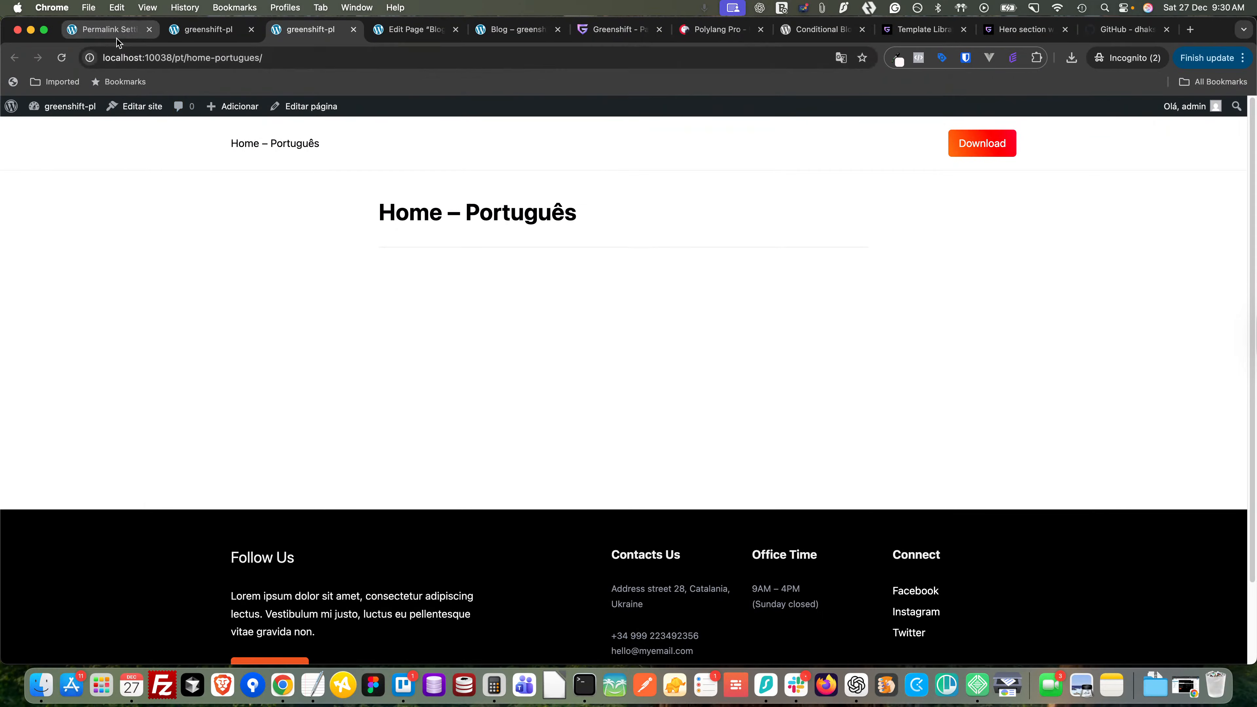
pyautogui.click(299, 109)
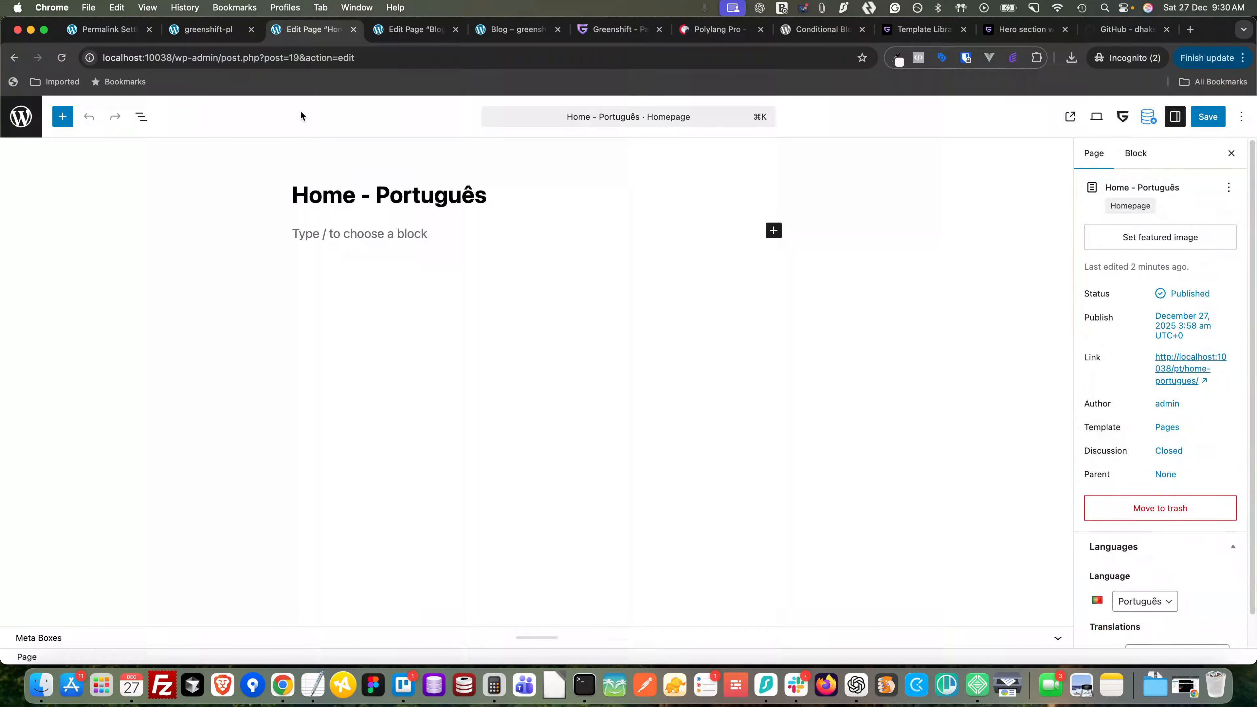
# - Open the English Home page in the editor and copy its hero Section element
pyautogui.click(213, 31)
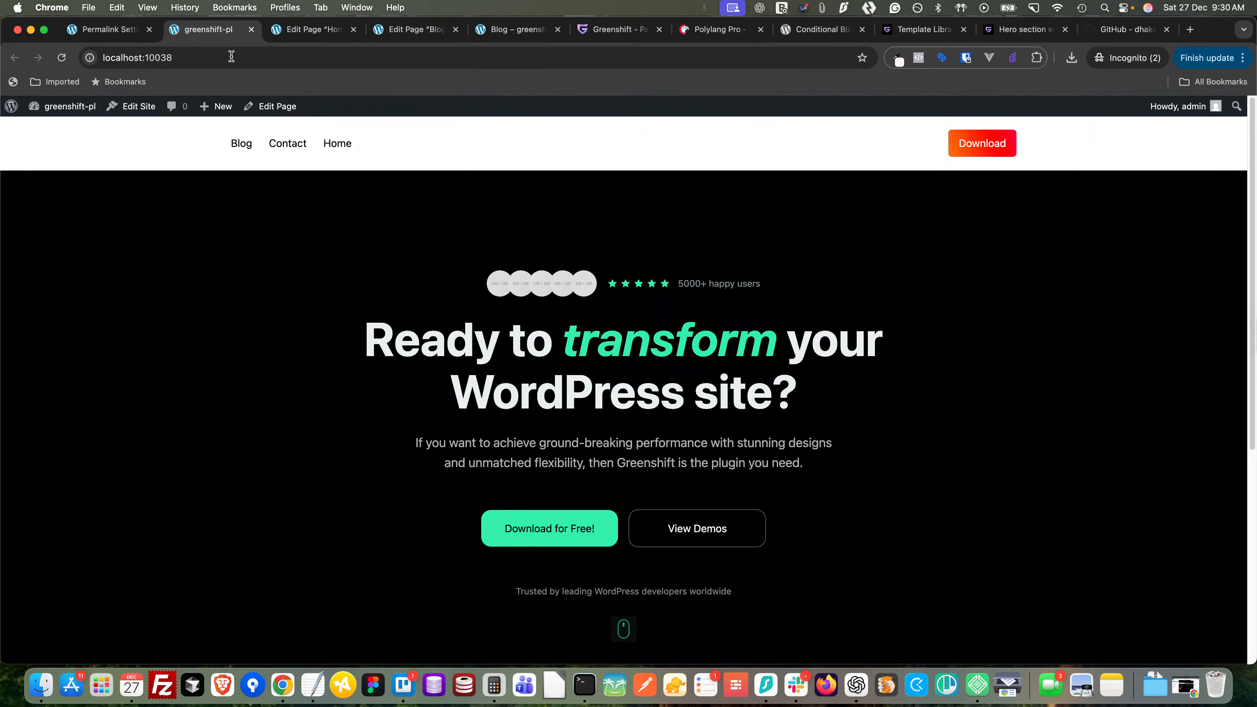
pyautogui.click(272, 106)
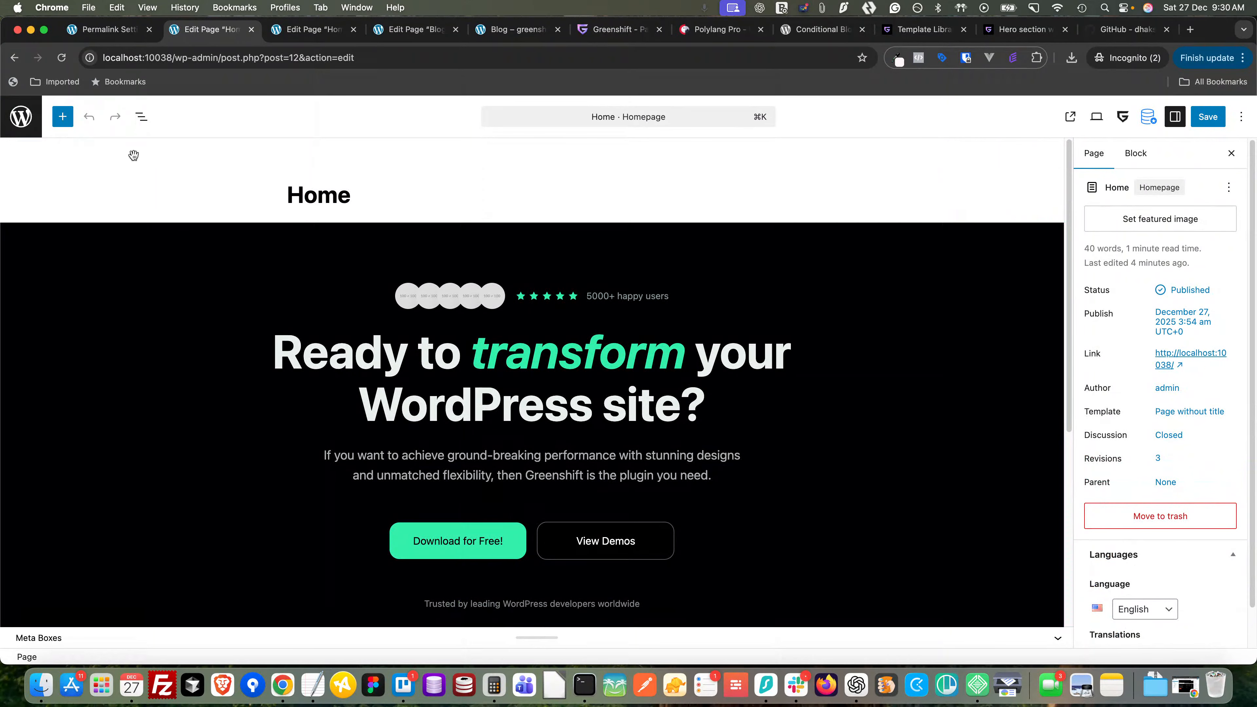
pyautogui.click(141, 116)
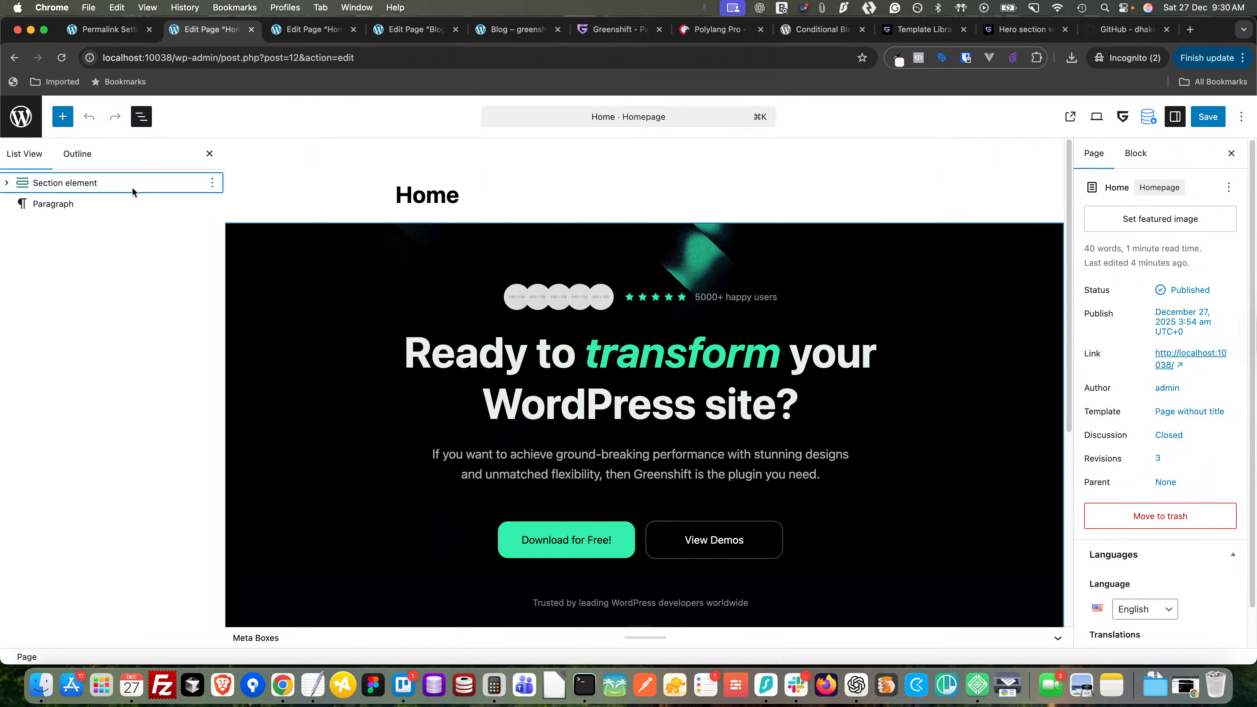
pyautogui.click(72, 182)
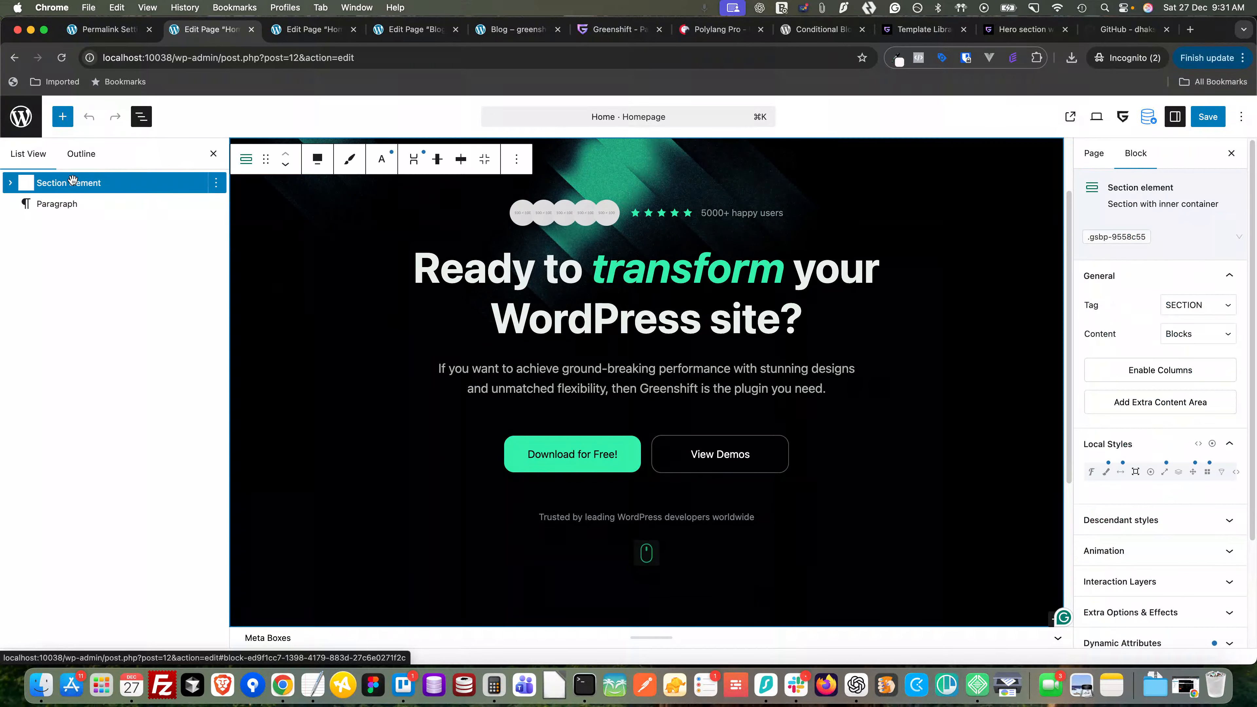
pyautogui.press('super+c')
# - Paste the copied Section element into the body of the Home - Português page
pyautogui.click(295, 30)
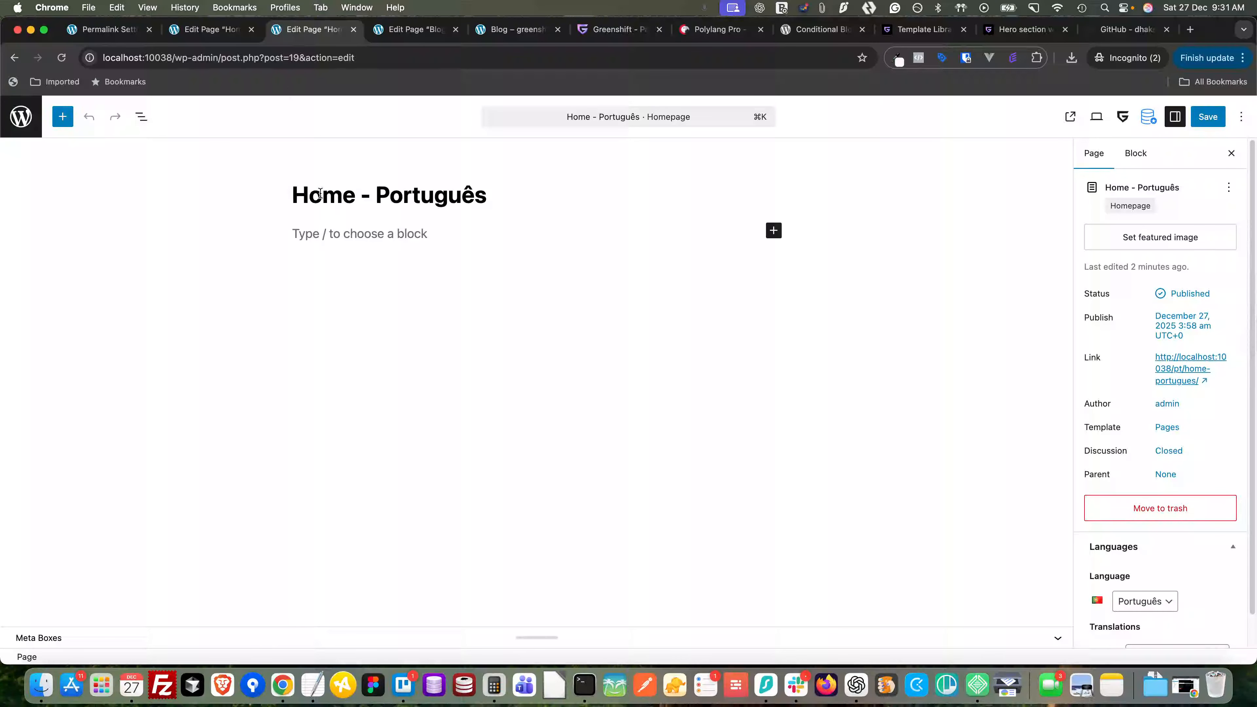
pyautogui.click(339, 233)
pyautogui.write('/')
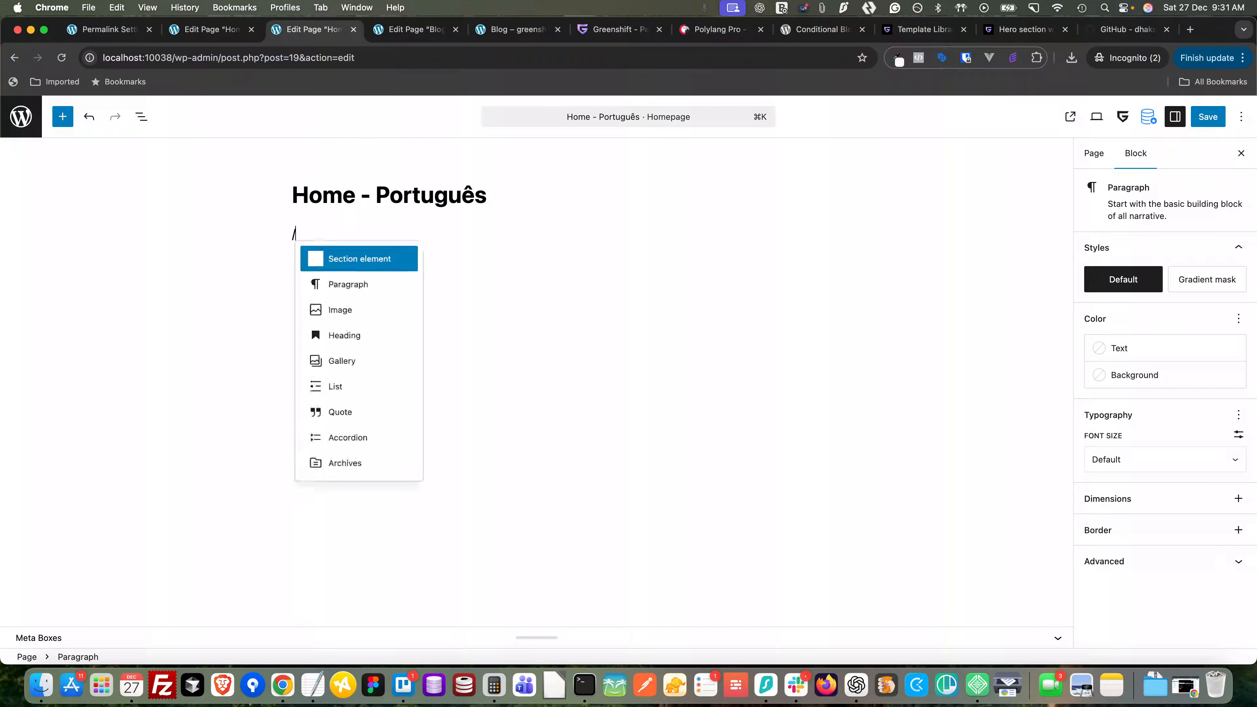
pyautogui.press('super+v')
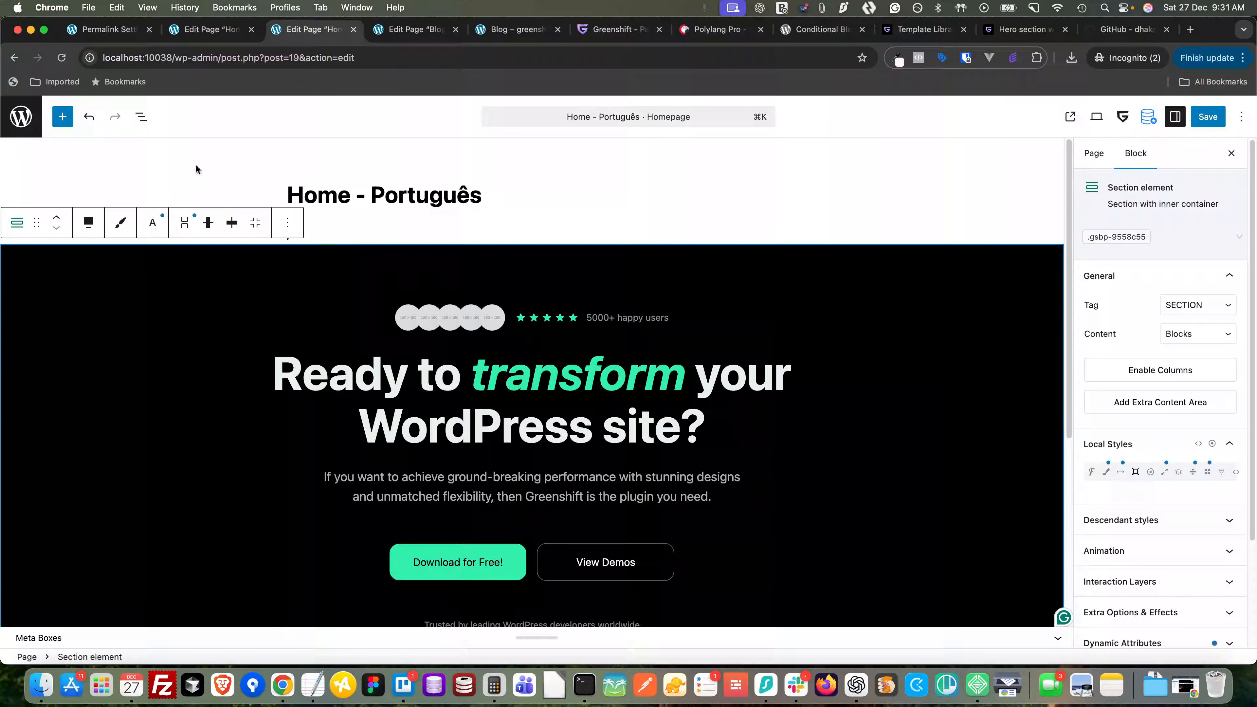
# - Delete the stray paragraph block above the Section element on the Home - Português page
pyautogui.click(141, 116)
pyautogui.click(89, 182)
pyautogui.rightClick(89, 183)
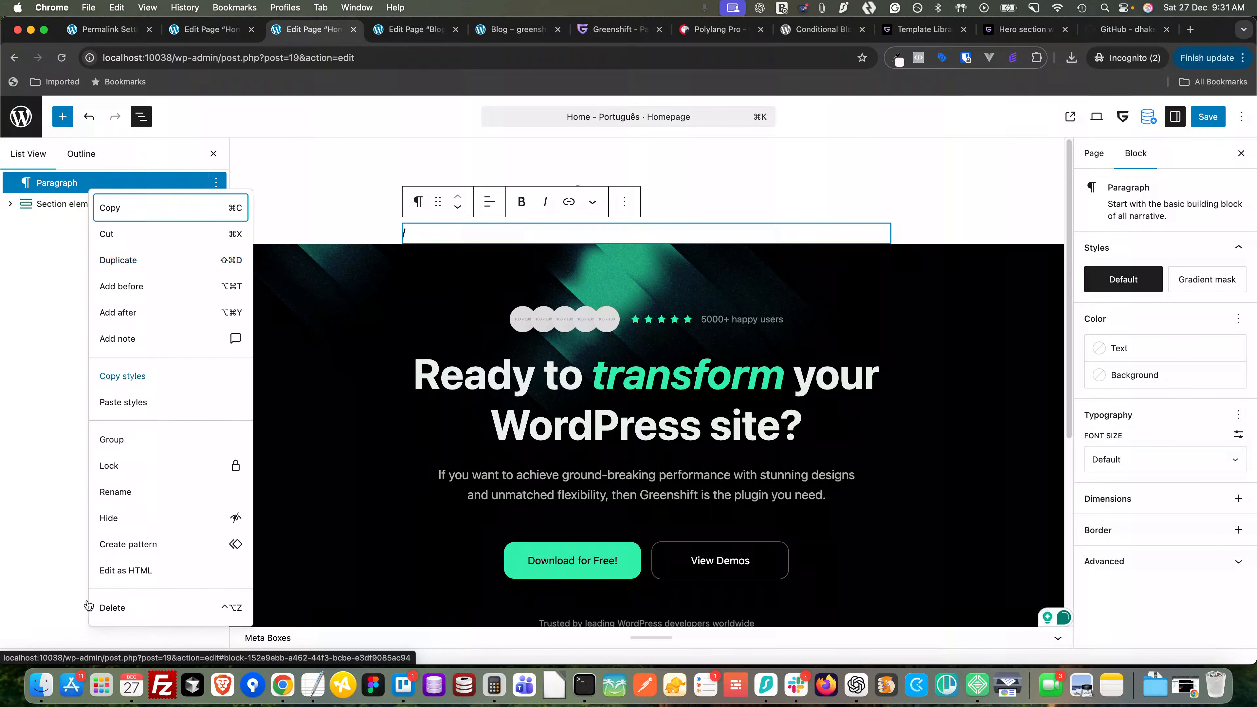
pyautogui.click(106, 606)
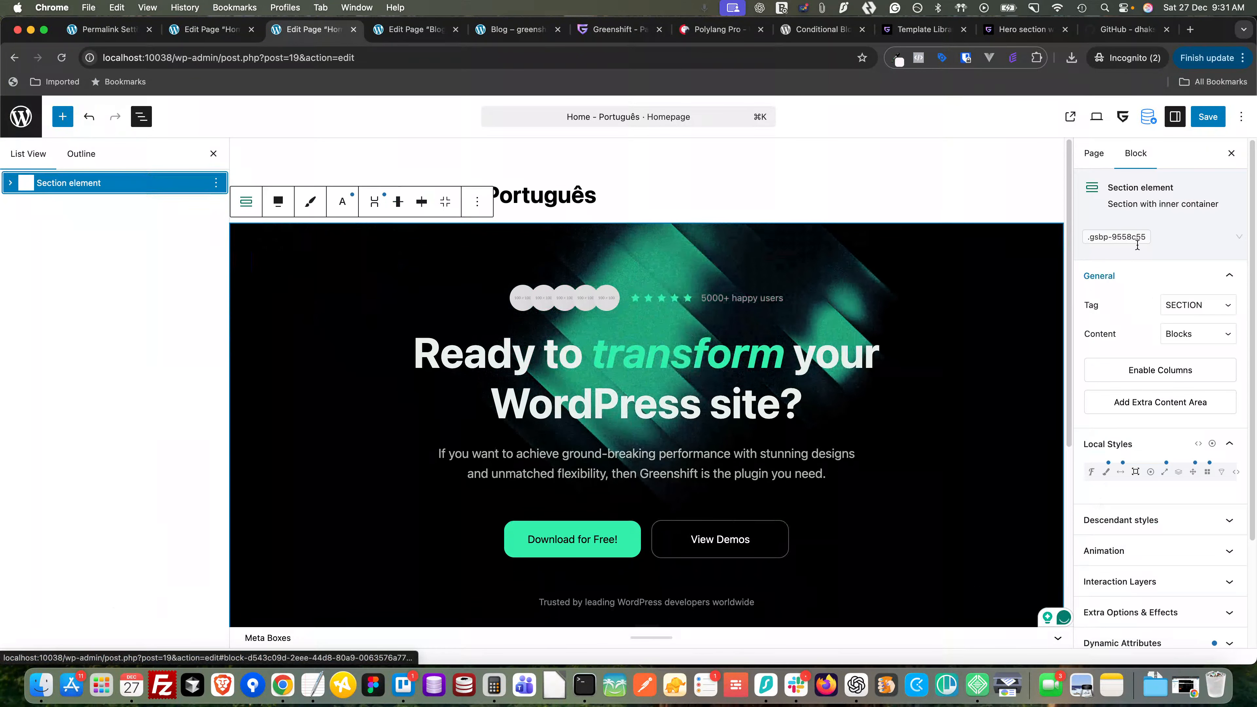
# - Change the Home - Português page's template to Page without title
pyautogui.click(1094, 153)
pyautogui.click(1181, 441)
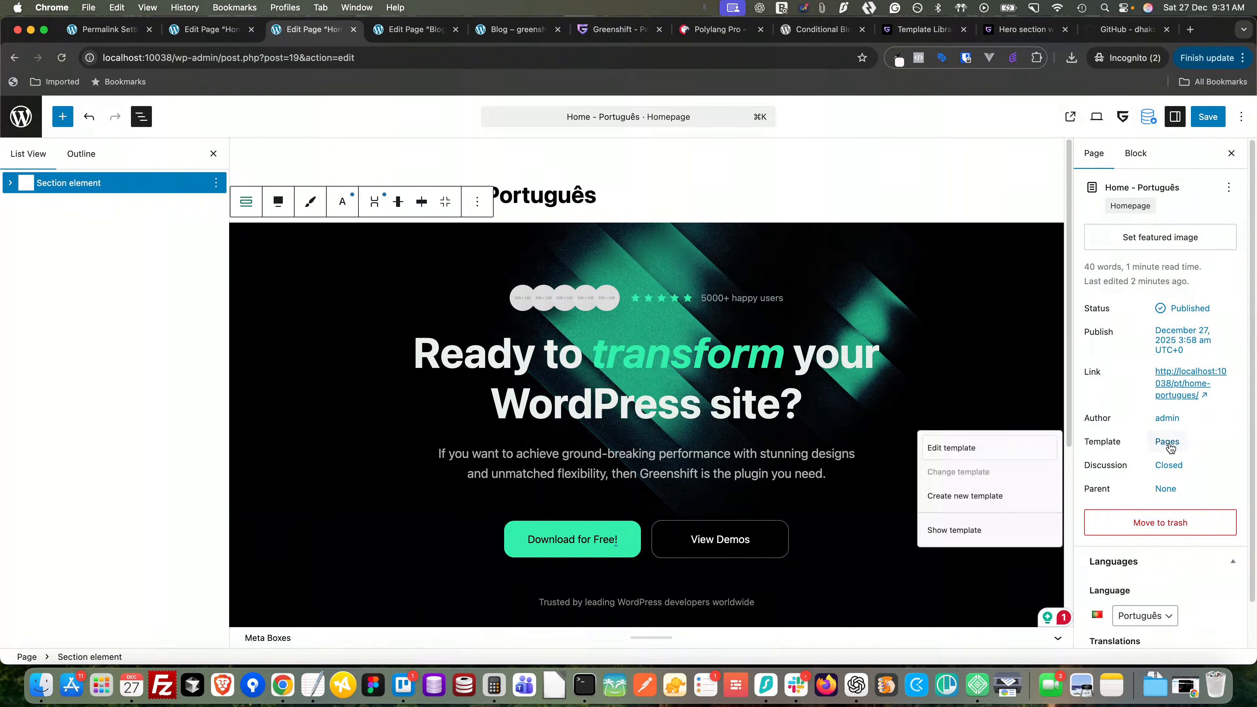
pyautogui.click(962, 484)
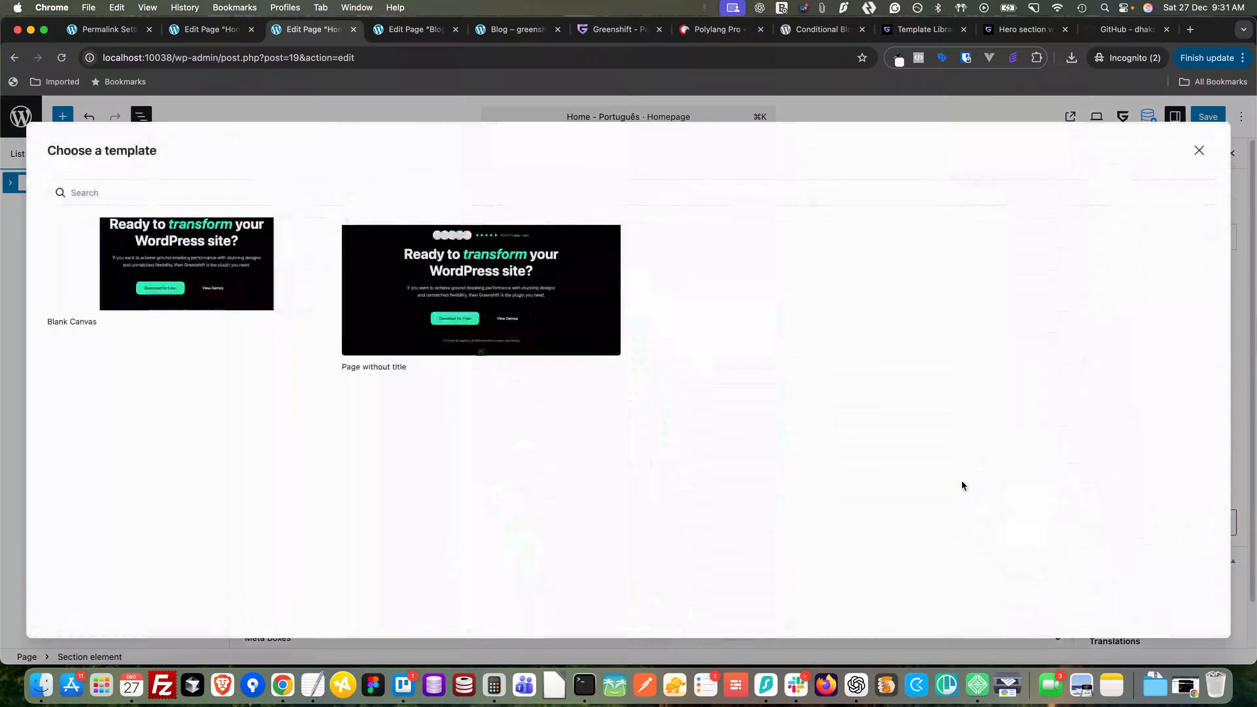
pyautogui.click(364, 613)
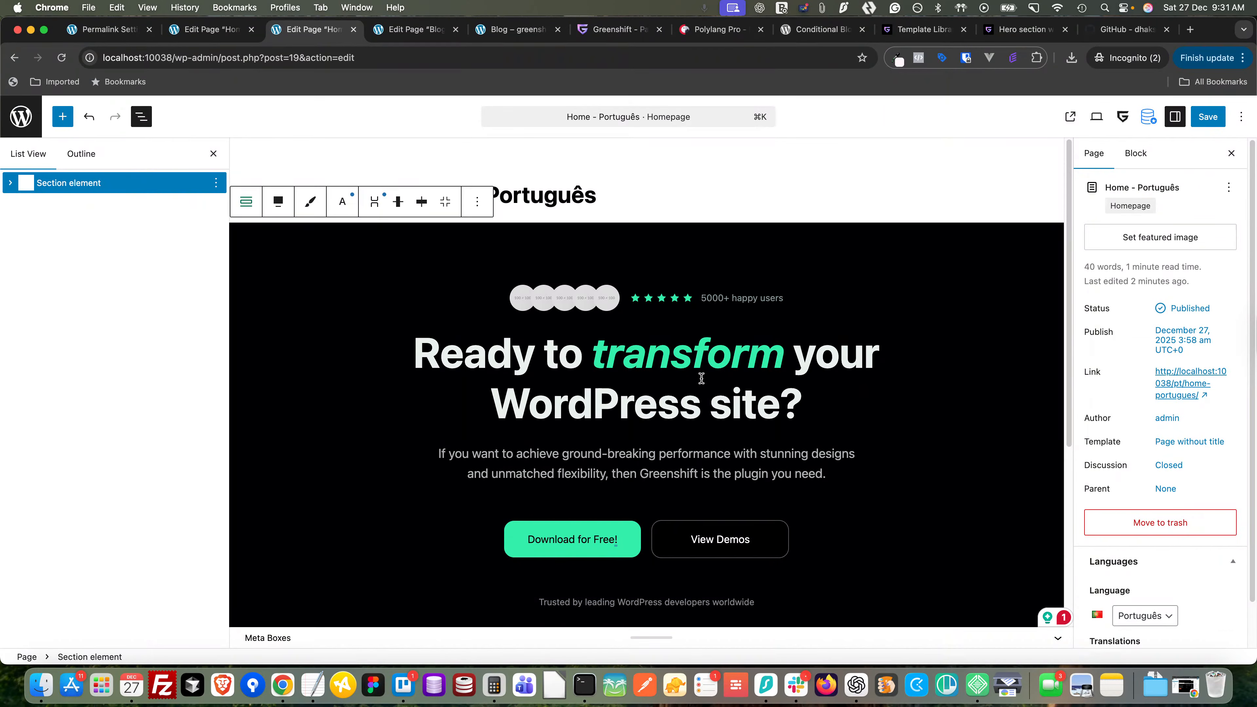
# - Add " - Portuguese" before the question mark in the hero heading of the Home - Português page
pyautogui.click(811, 399)
pyautogui.write('- P')
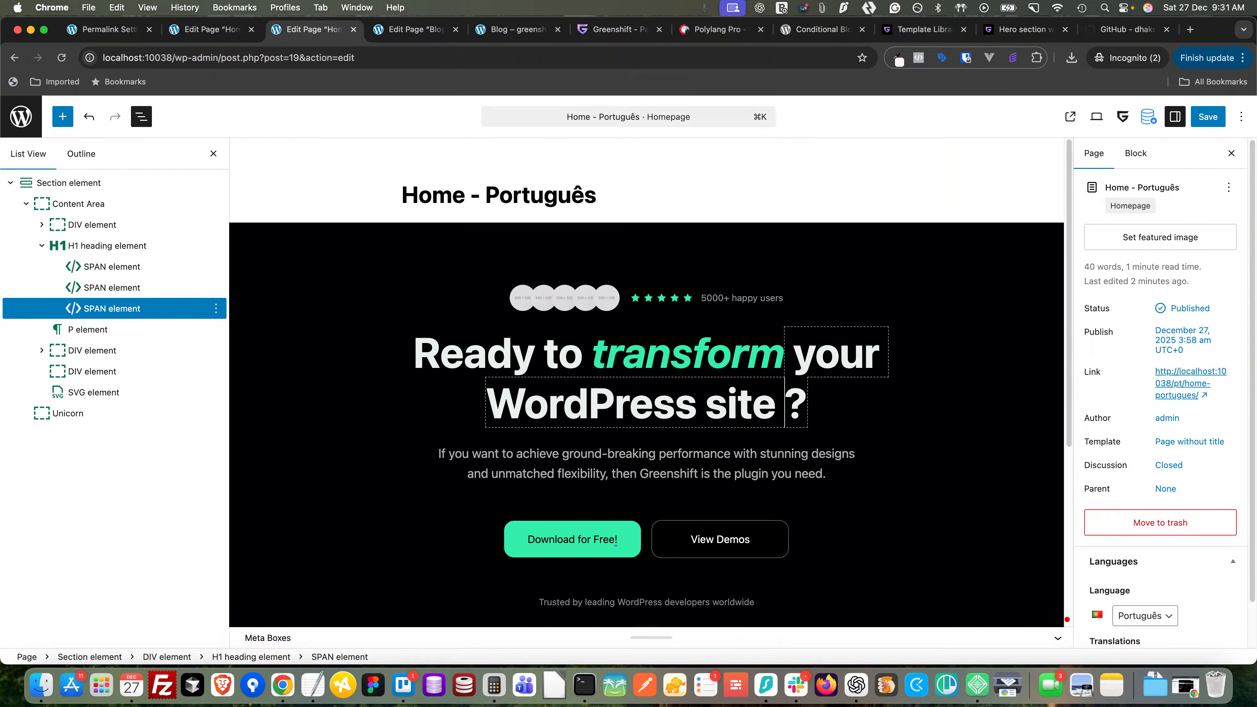
pyautogui.write('Ortuguese')
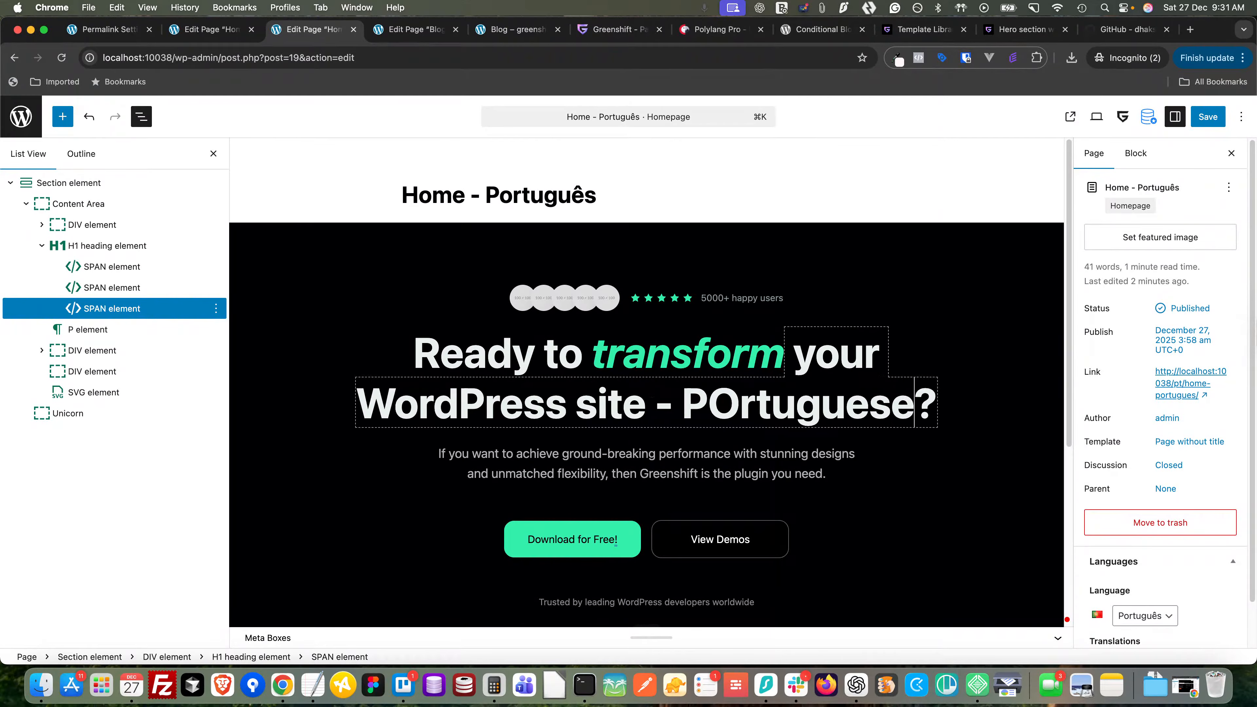
pyautogui.moveTo(725, 412)
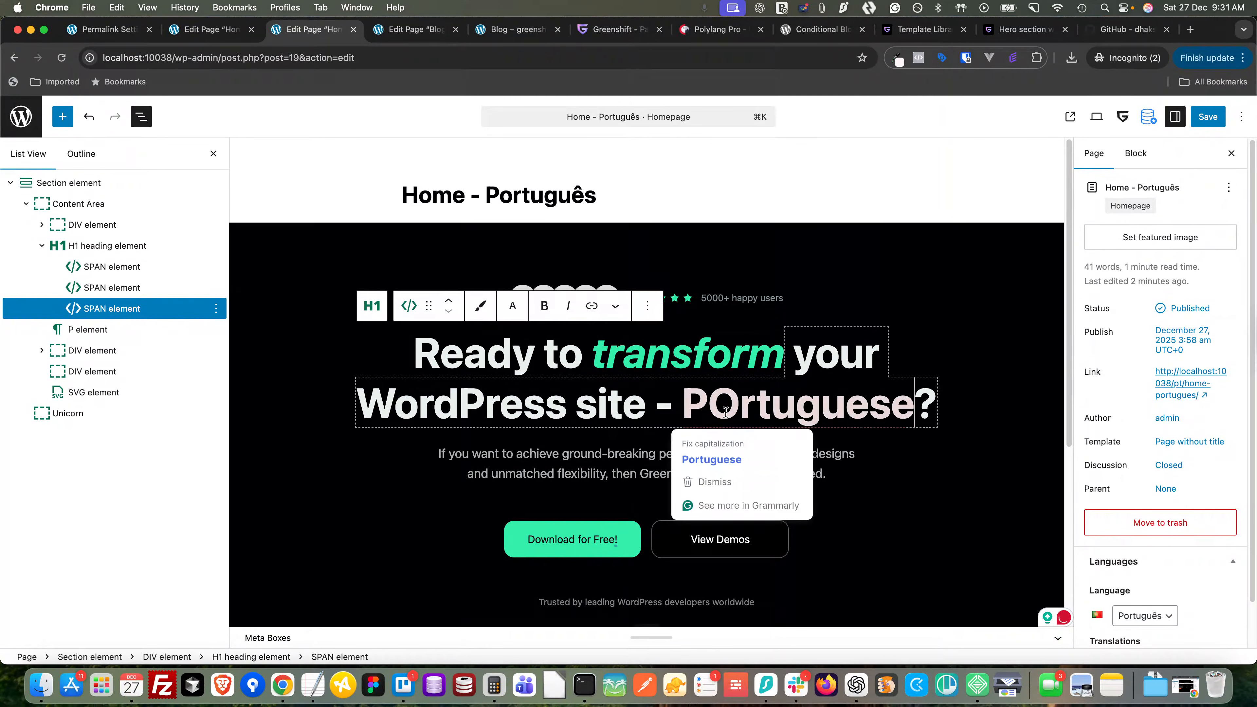
pyautogui.press('BackSpace')
pyautogui.write('o')
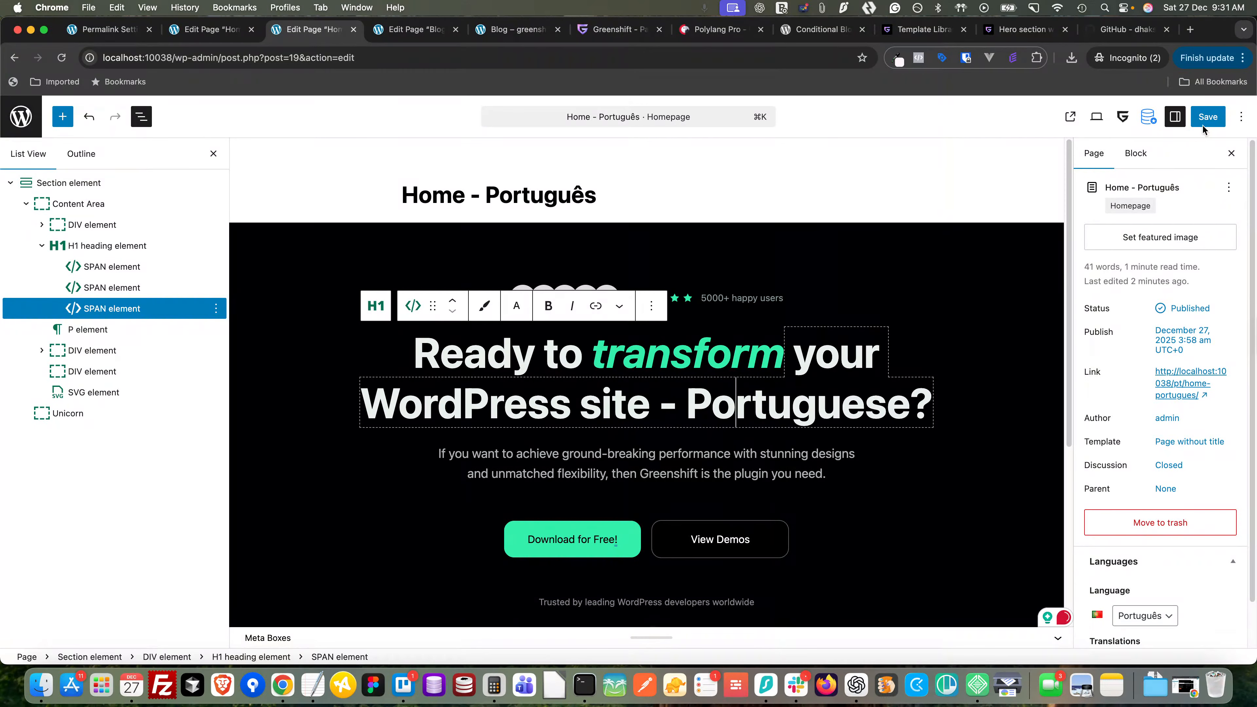
# - Save the Home - Português page and review its published version in a new tab
pyautogui.press('super+s')
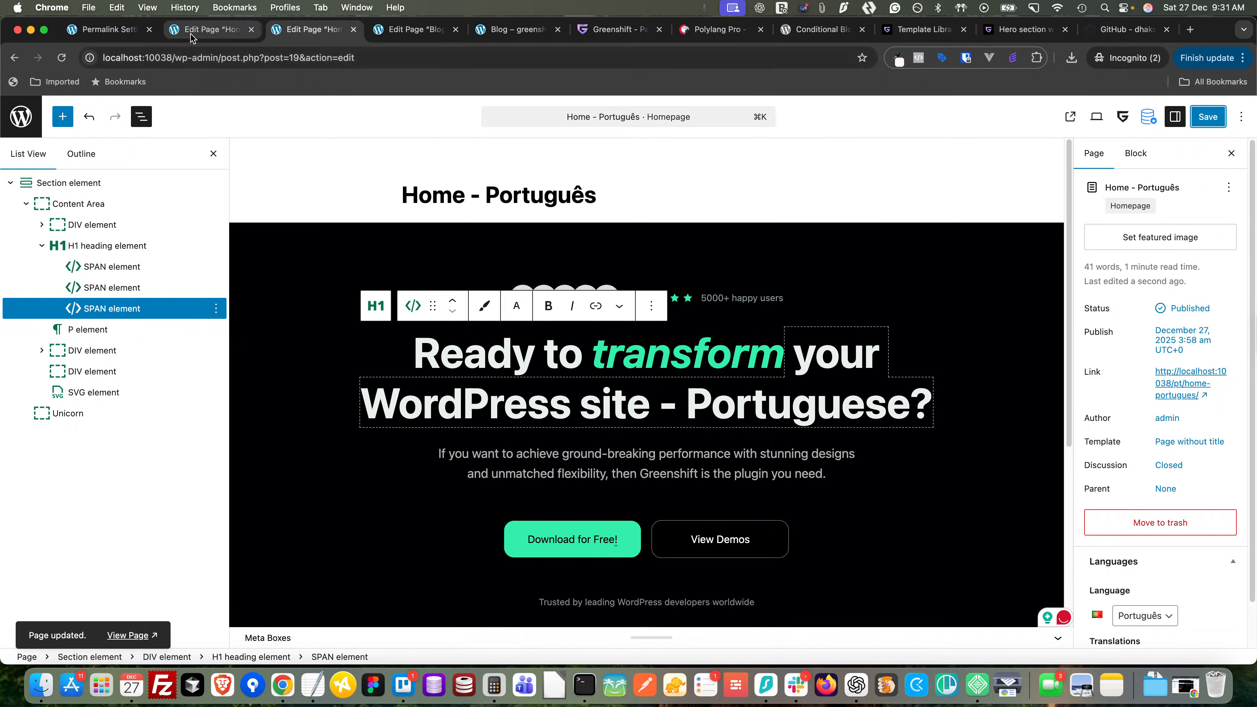
pyautogui.rightClick(127, 638)
pyautogui.click(178, 342)
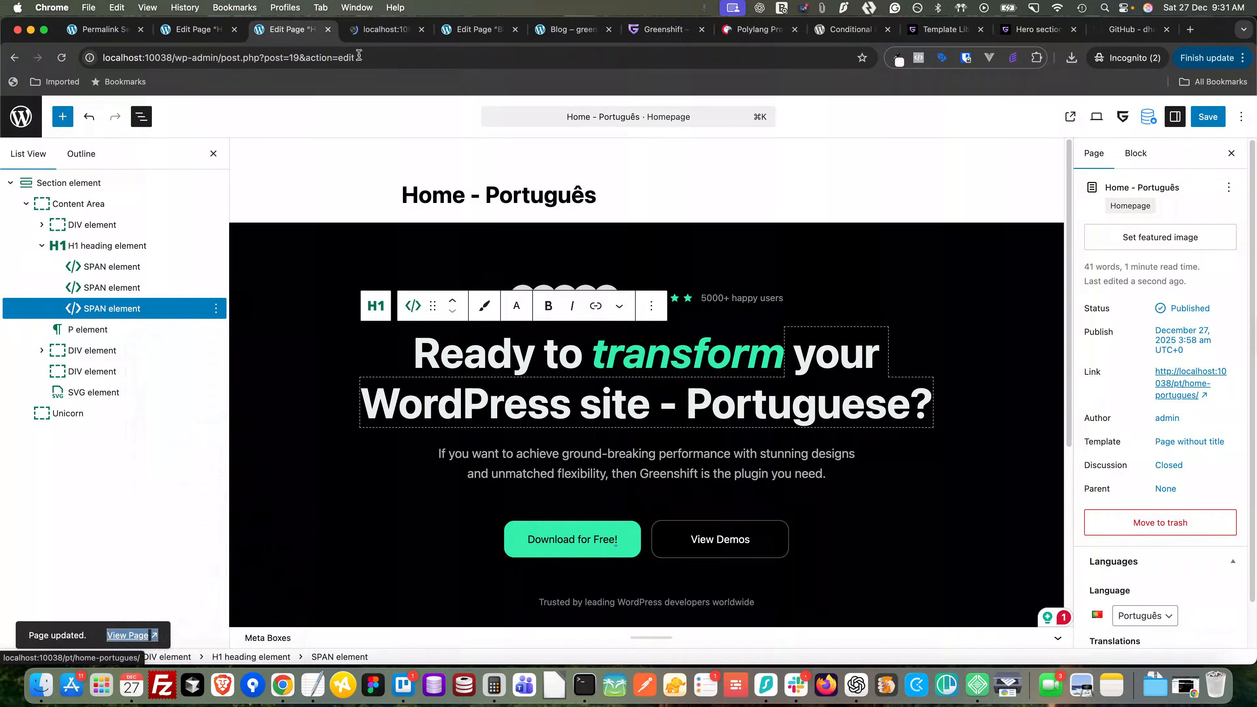
pyautogui.hotkey('ctrl', 'Tab')
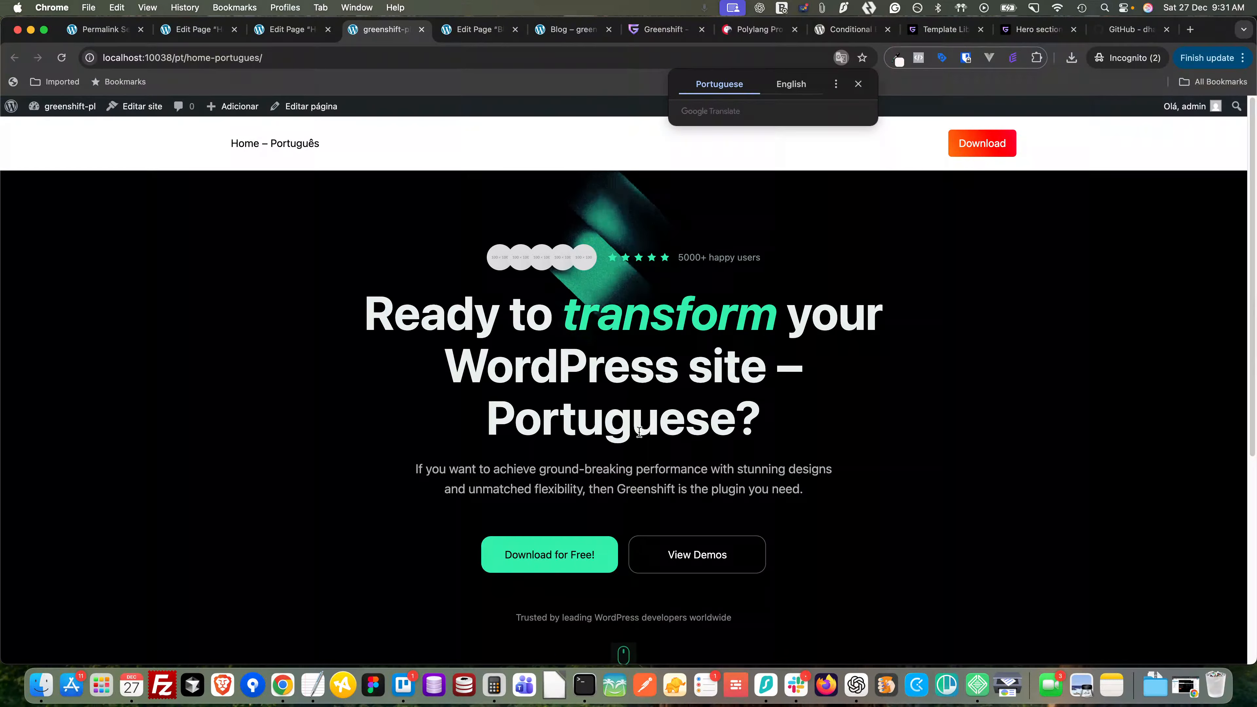
pyautogui.scroll(-5, 638, 438)
pyautogui.scroll(5, 637, 438)
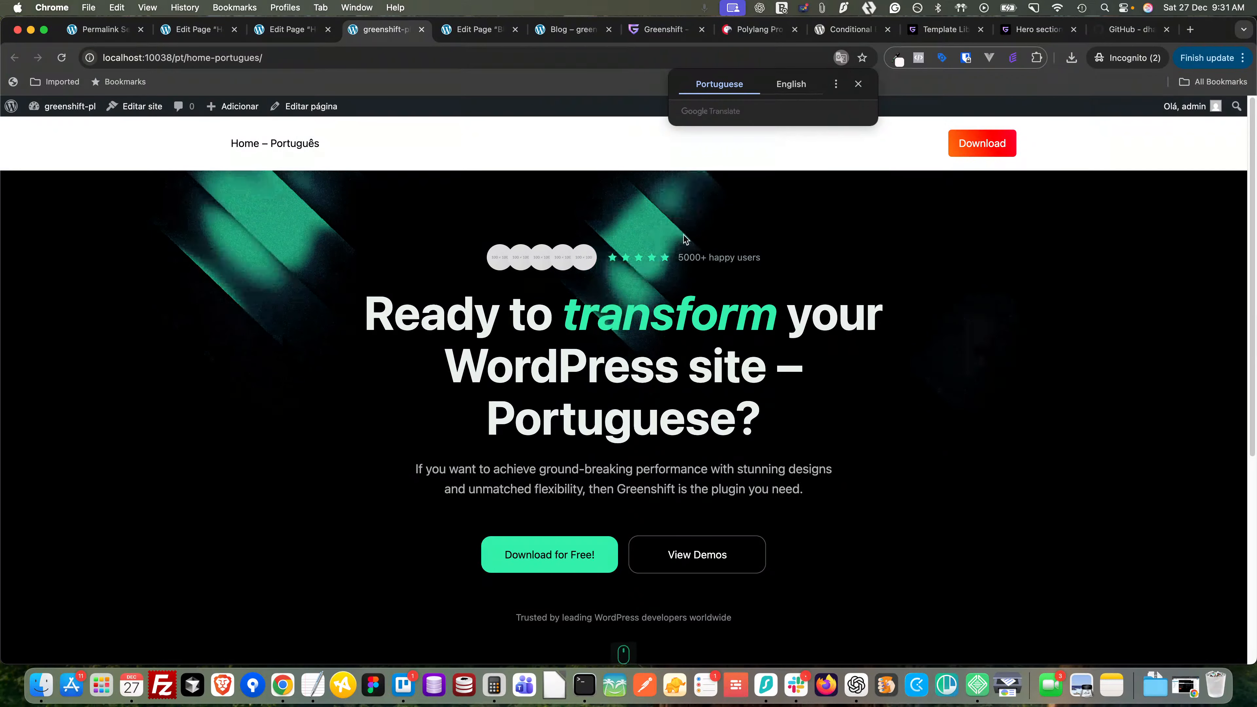
pyautogui.click(747, 37)
pyautogui.scroll(15, 692, 286)
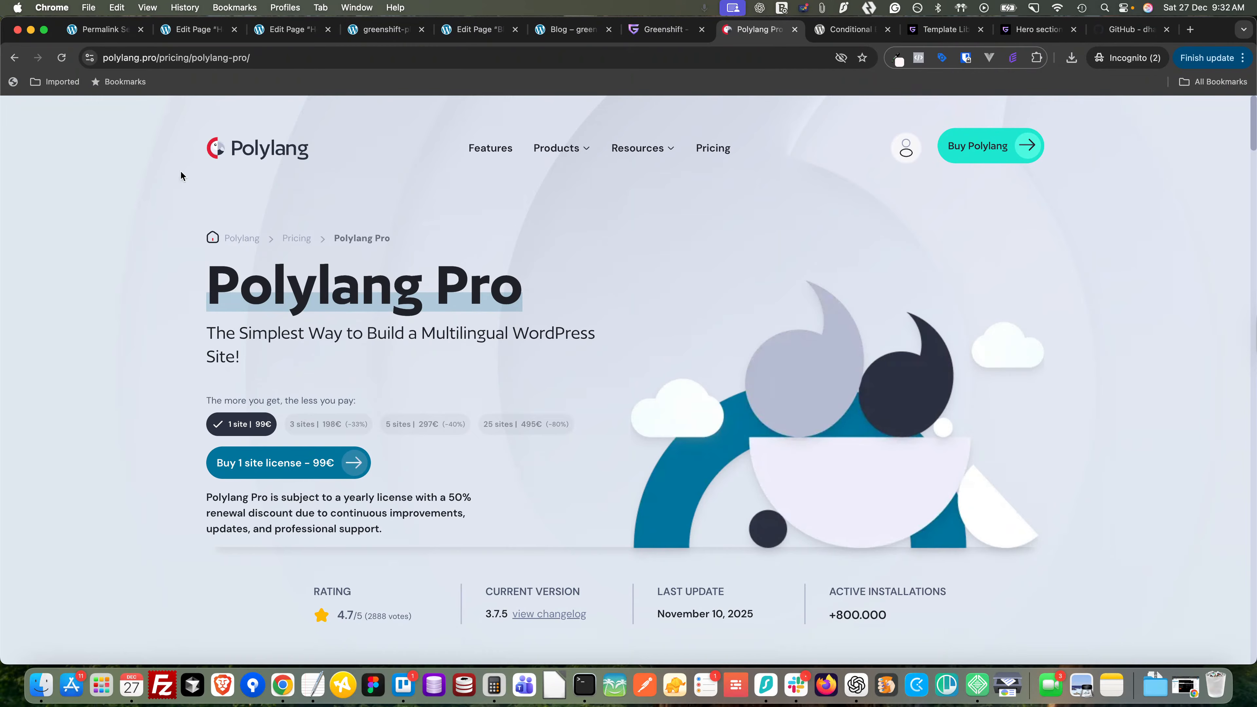
pyautogui.click(97, 31)
pyautogui.click(191, 36)
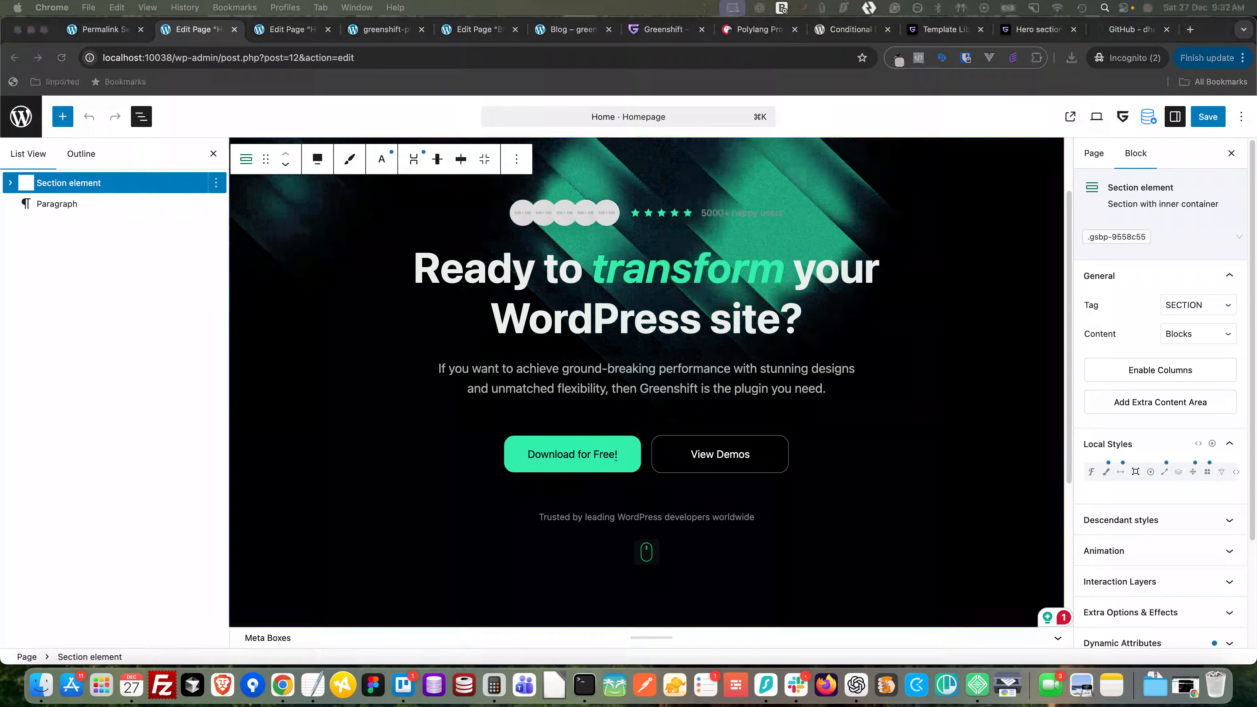
# - Search the web in a new tab for pll_the_languages() and open Polylang's Function reference page
pyautogui.click(1191, 29)
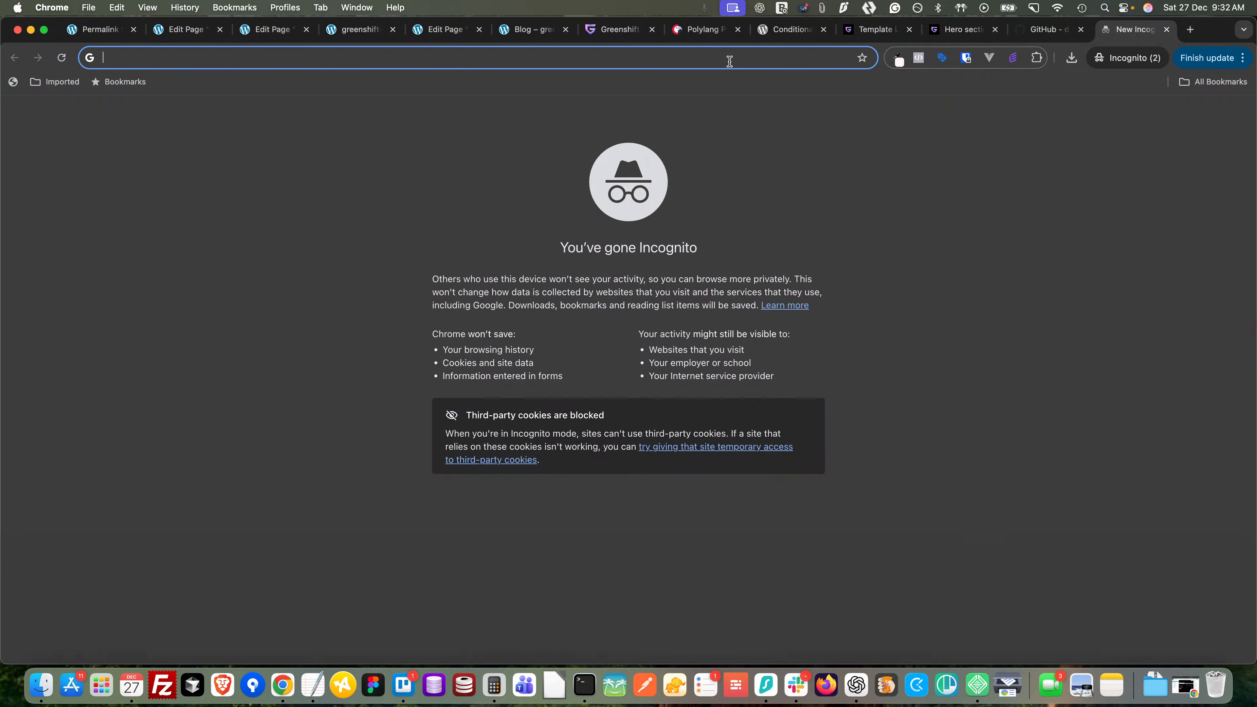
pyautogui.press('super+v')
pyautogui.write('()')
pyautogui.press('Return')
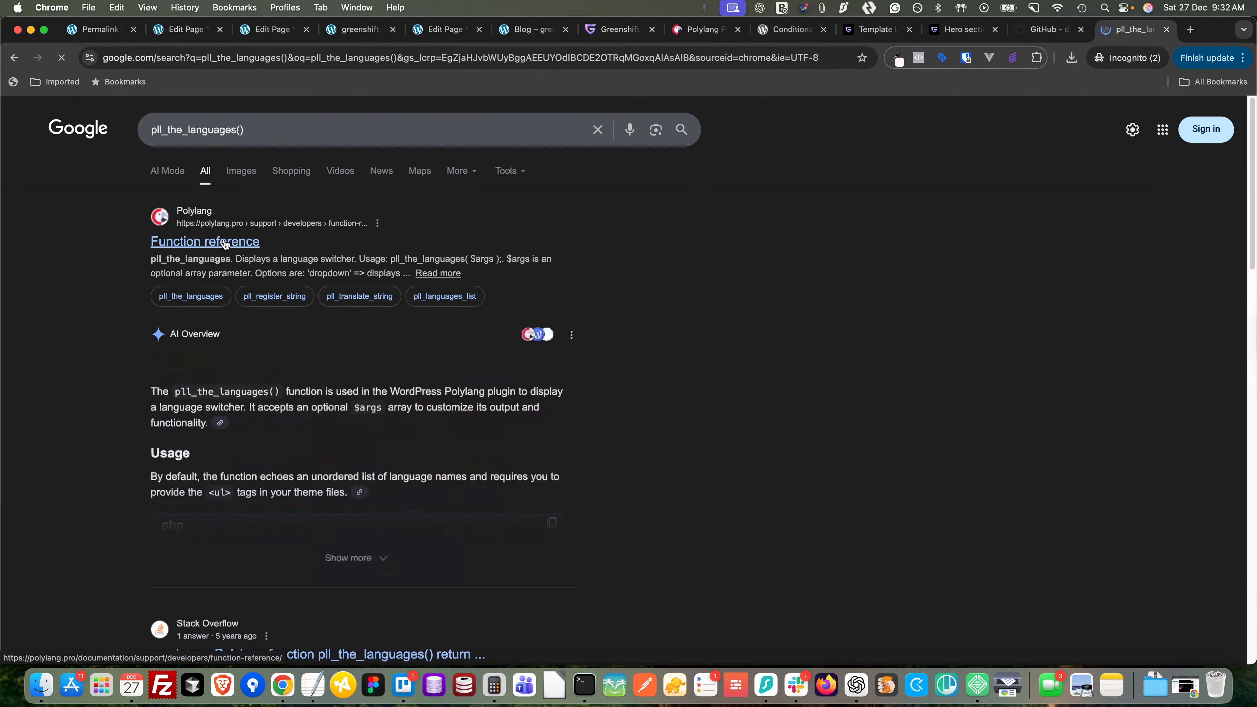
pyautogui.click(226, 242)
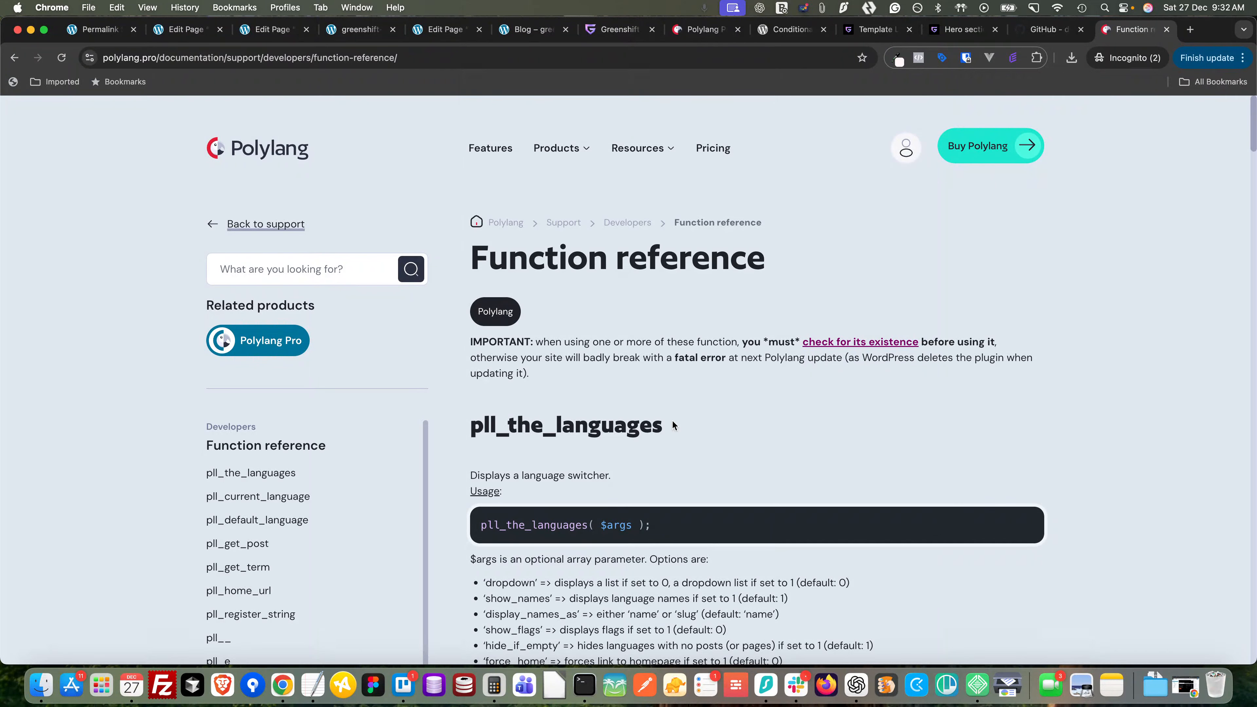
# - Activate the Greenshift Smart Code AI plugin on the WordPress site
pyautogui.click(99, 29)
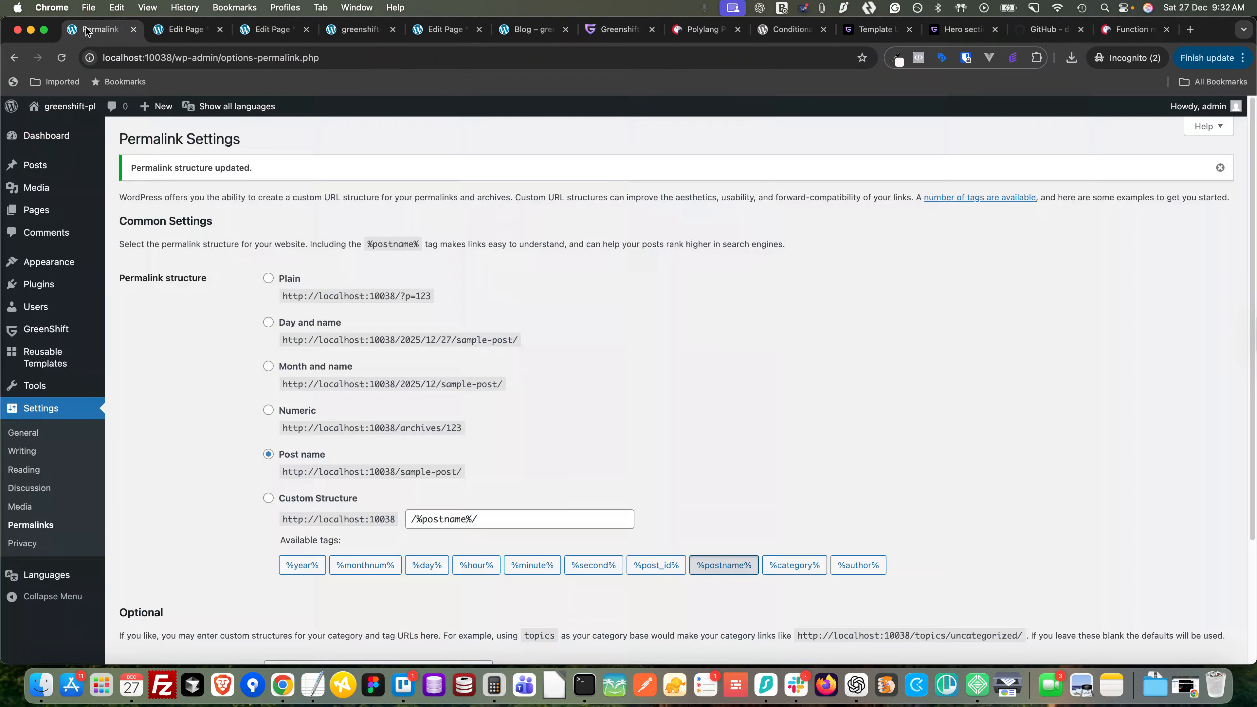
pyautogui.click(357, 30)
pyautogui.scroll(-6, 322, 384)
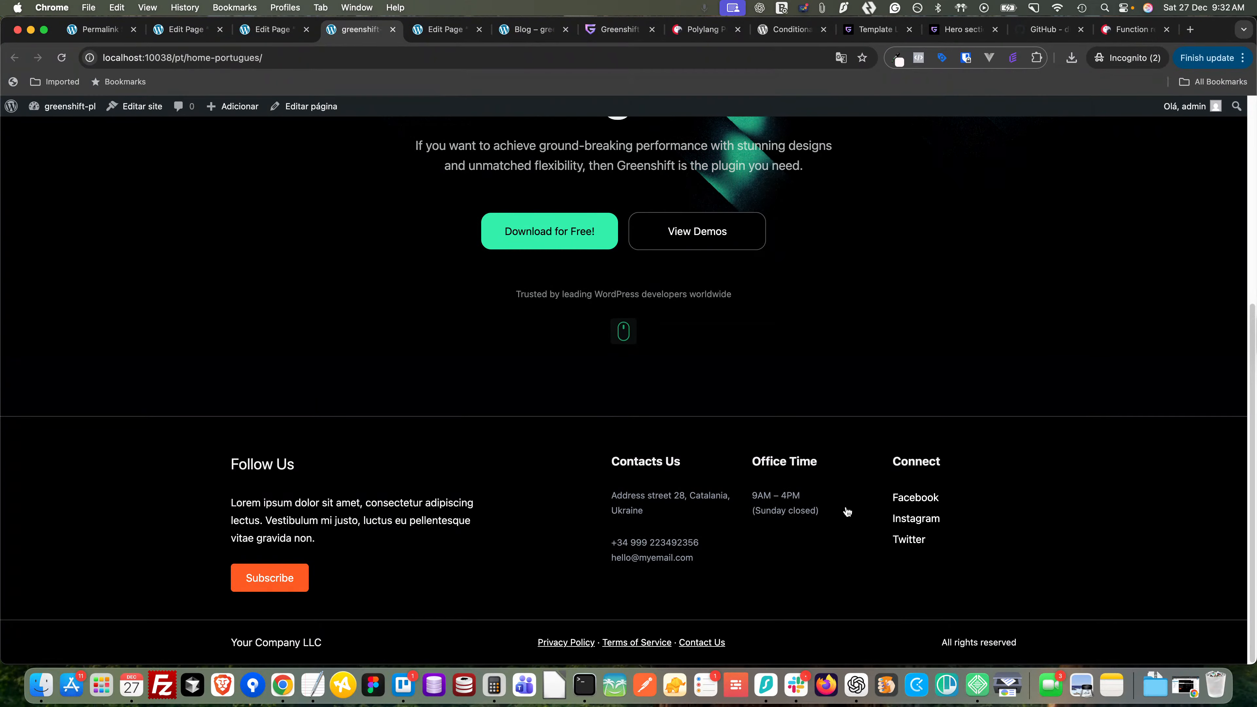
pyautogui.click(98, 29)
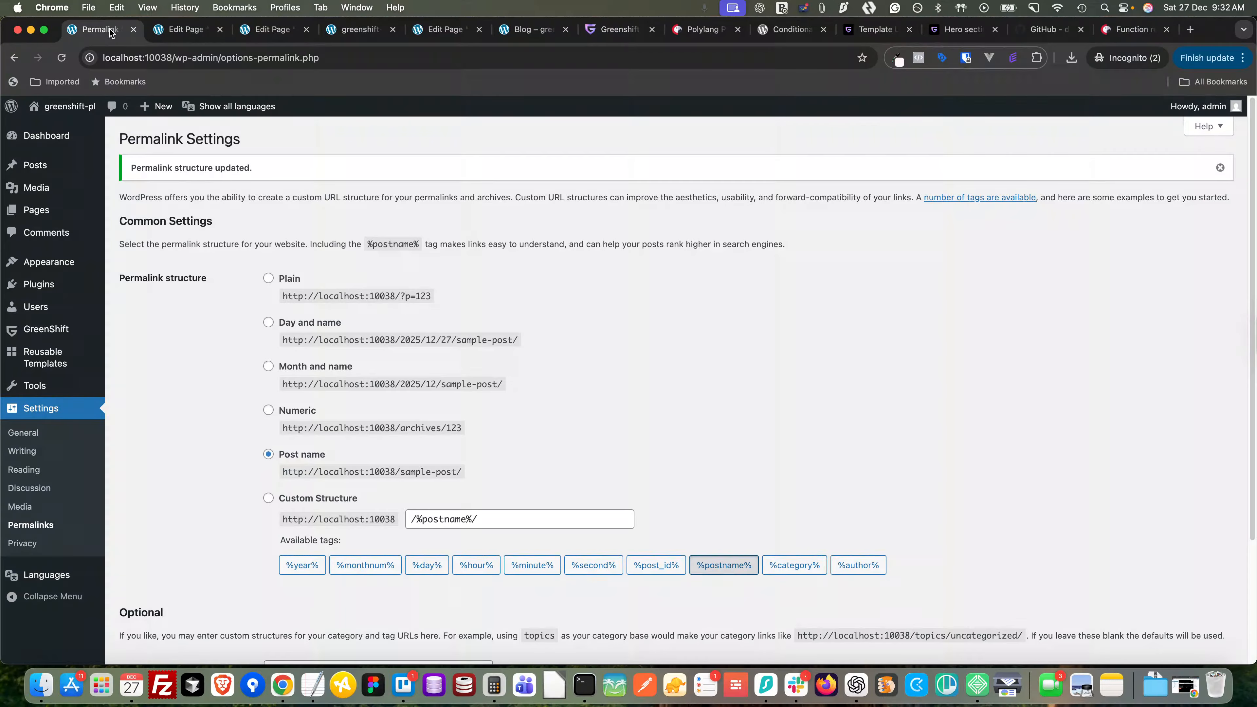
pyautogui.click(49, 290)
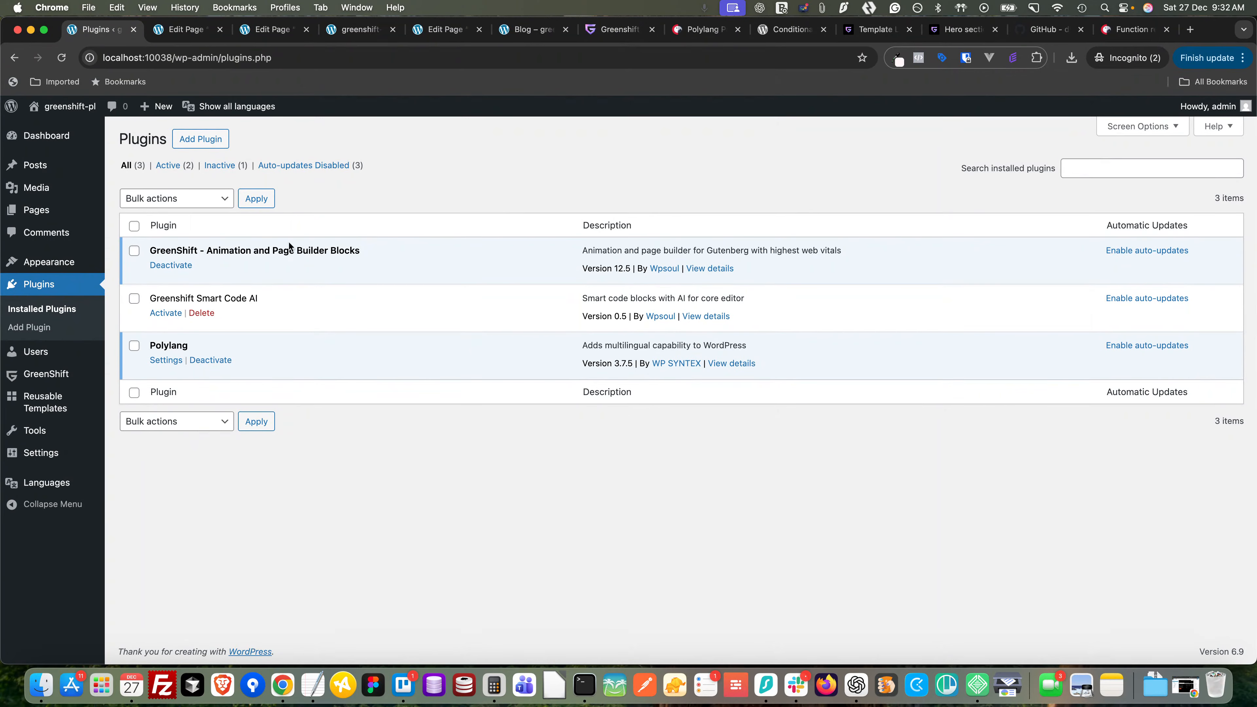
pyautogui.click(1134, 31)
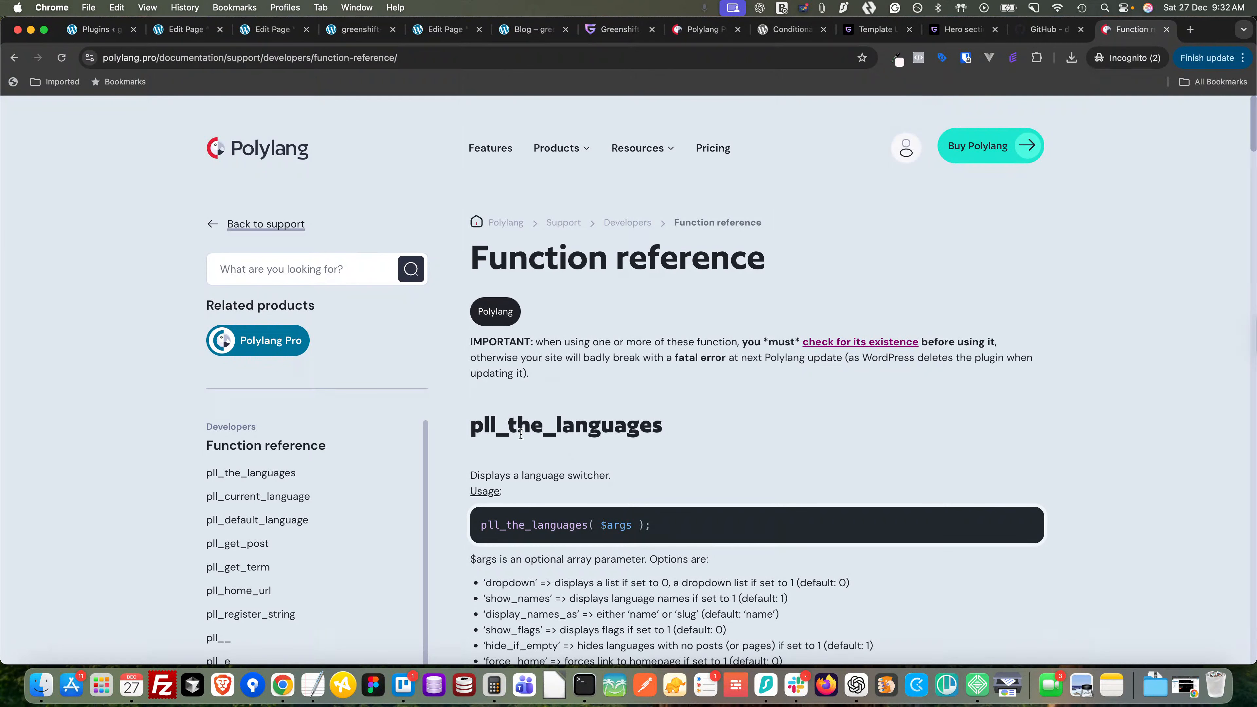
pyautogui.click(105, 31)
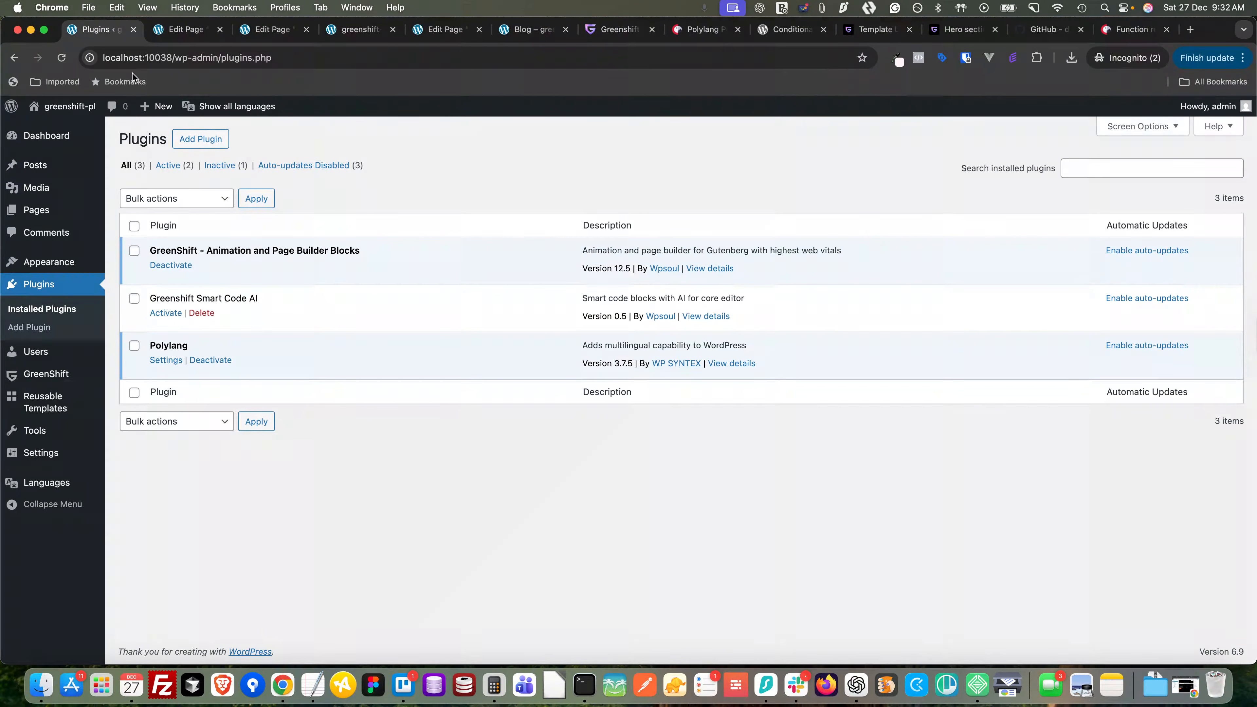
pyautogui.click(161, 316)
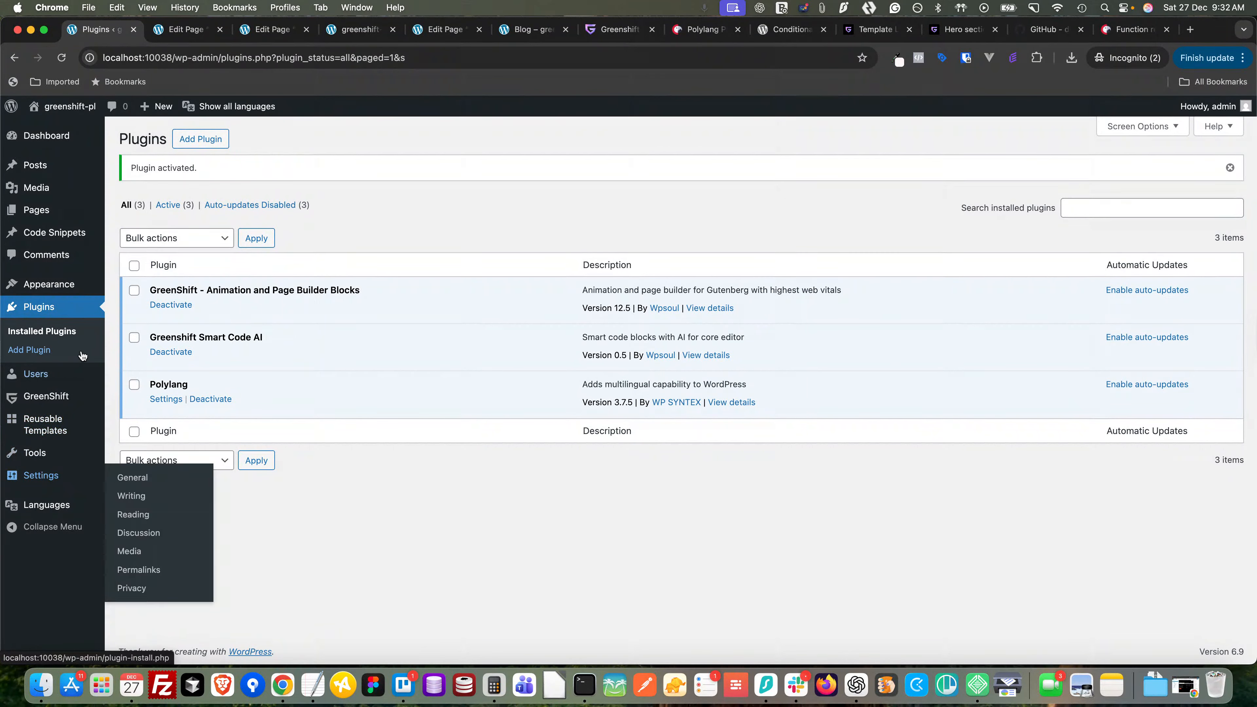
# - Open the site editor in a new tab and open the Footer template part for editing
pyautogui.moveTo(64, 286)
pyautogui.rightClick(166, 304)
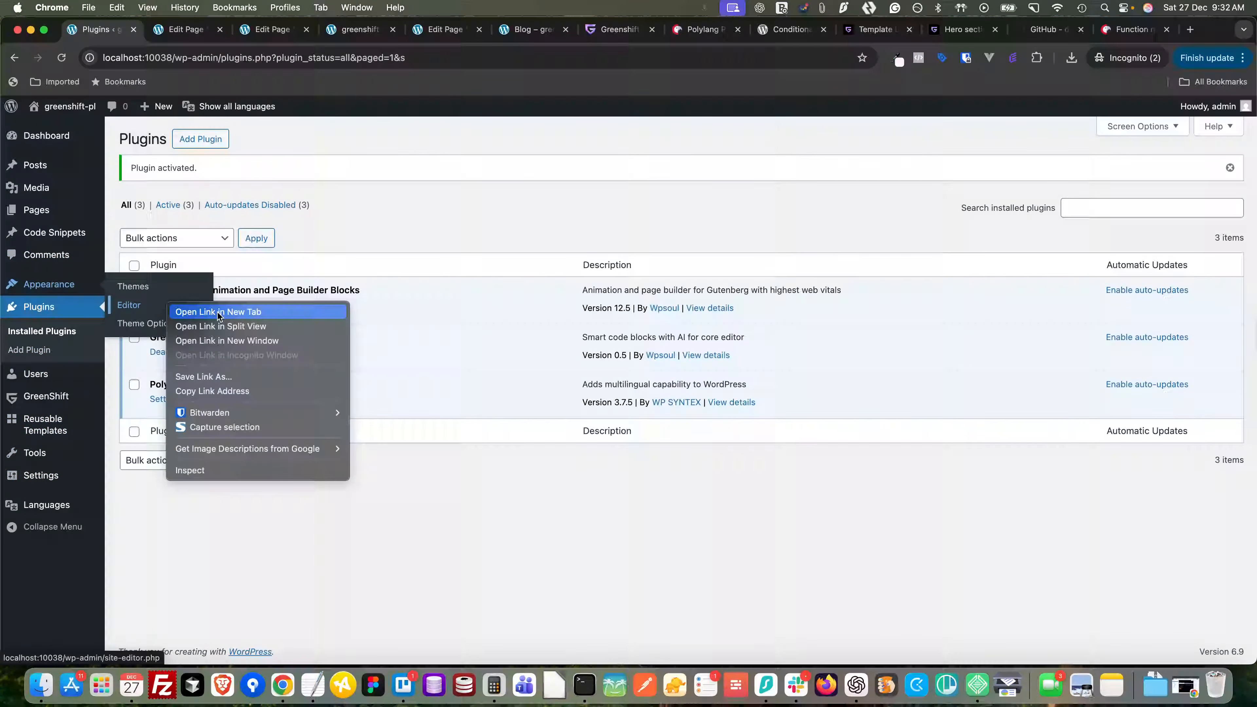
pyautogui.click(217, 311)
pyautogui.click(177, 35)
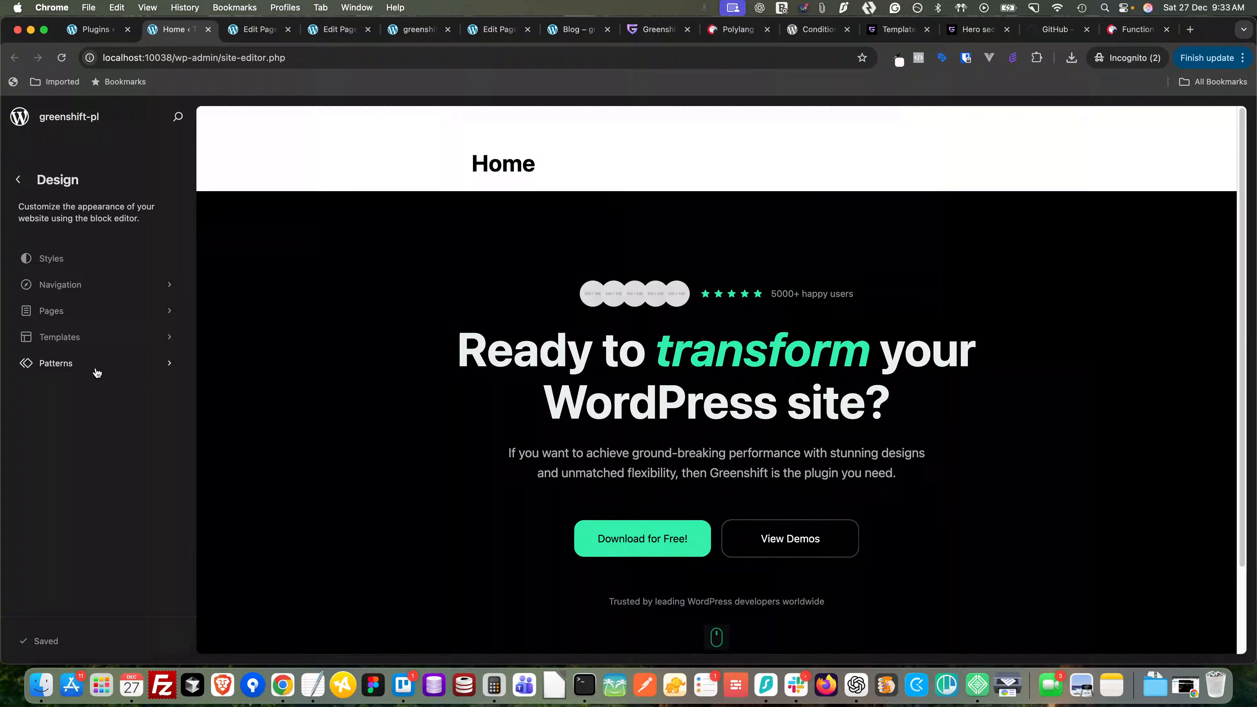
pyautogui.click(98, 366)
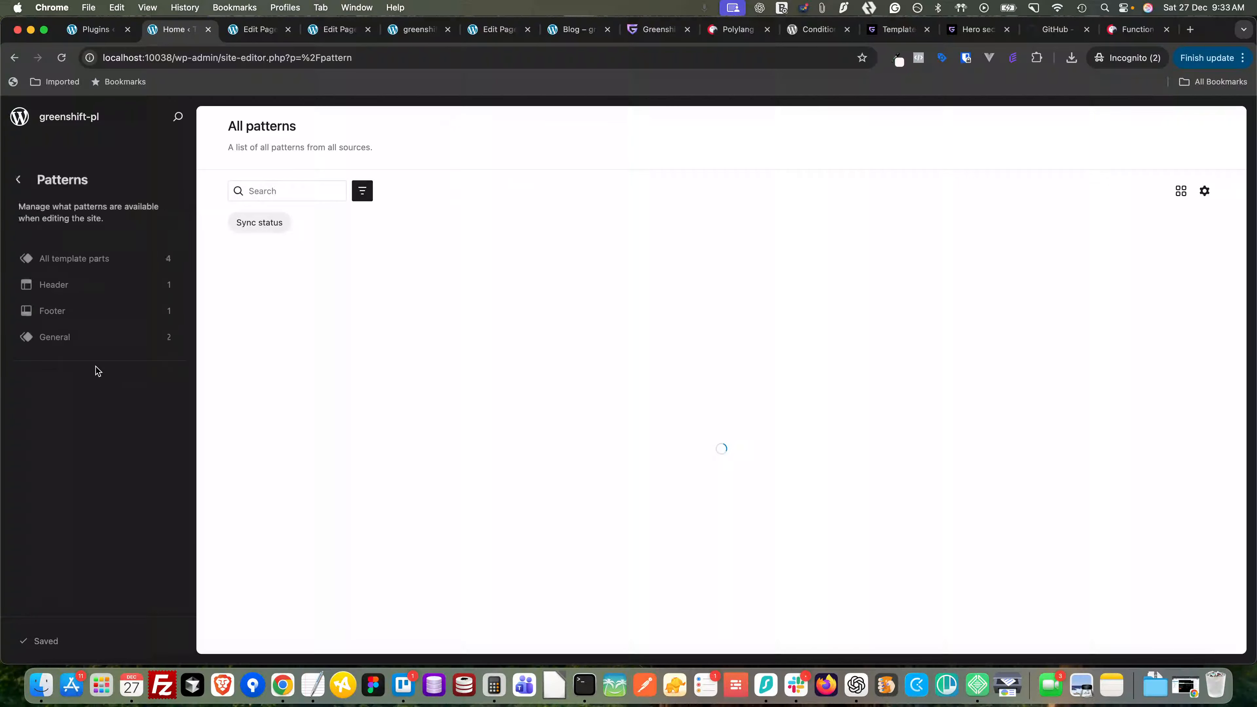
pyautogui.click(72, 312)
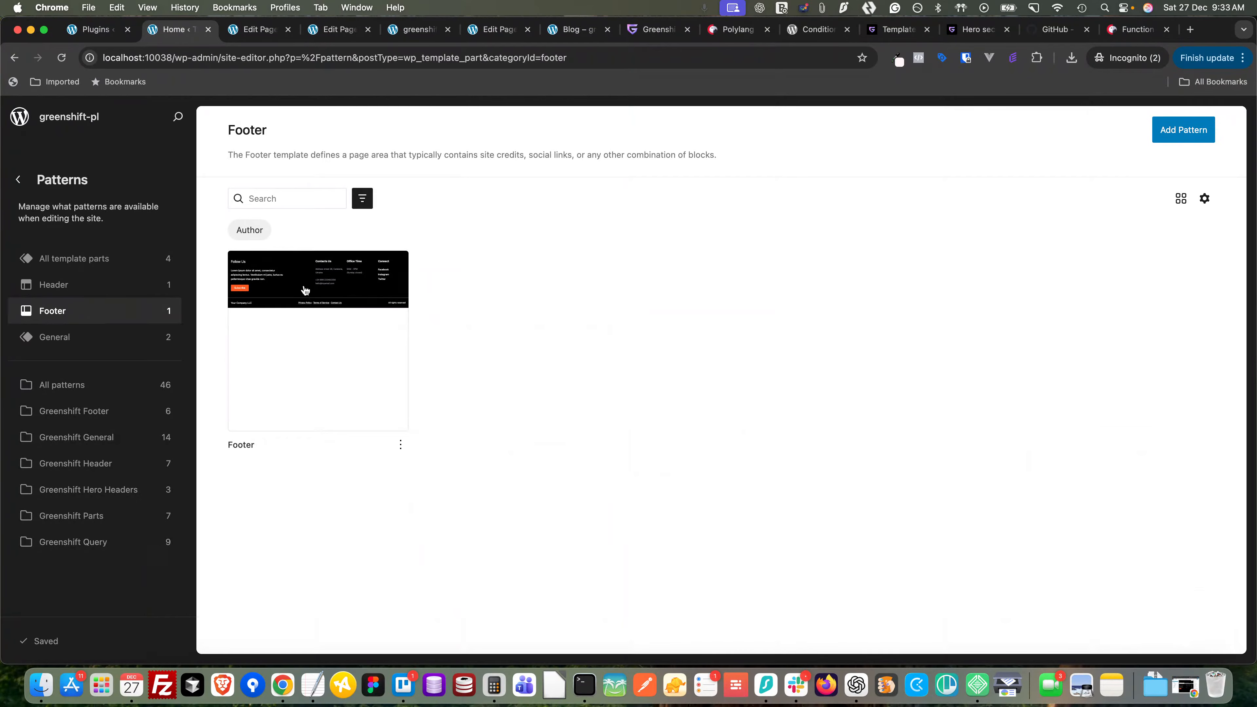
pyautogui.click(299, 285)
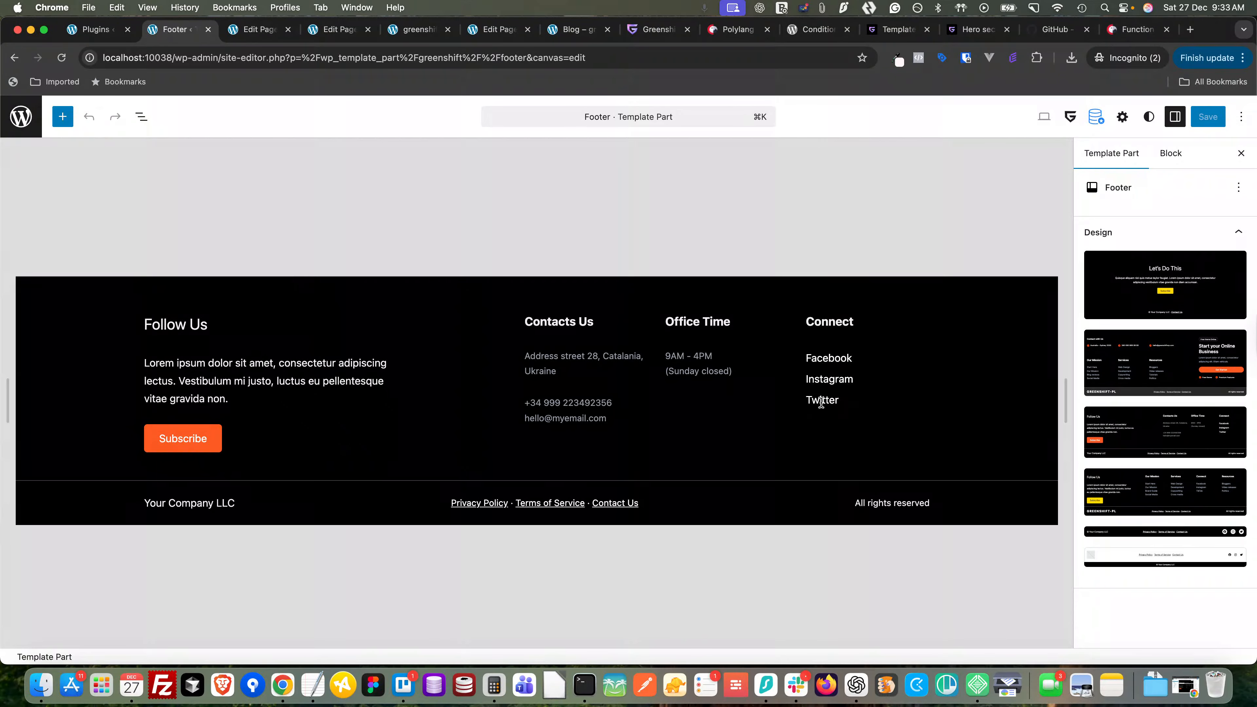
# - Add a Smart Code Block below the social links list in the footer's Connect column
pyautogui.click(827, 402)
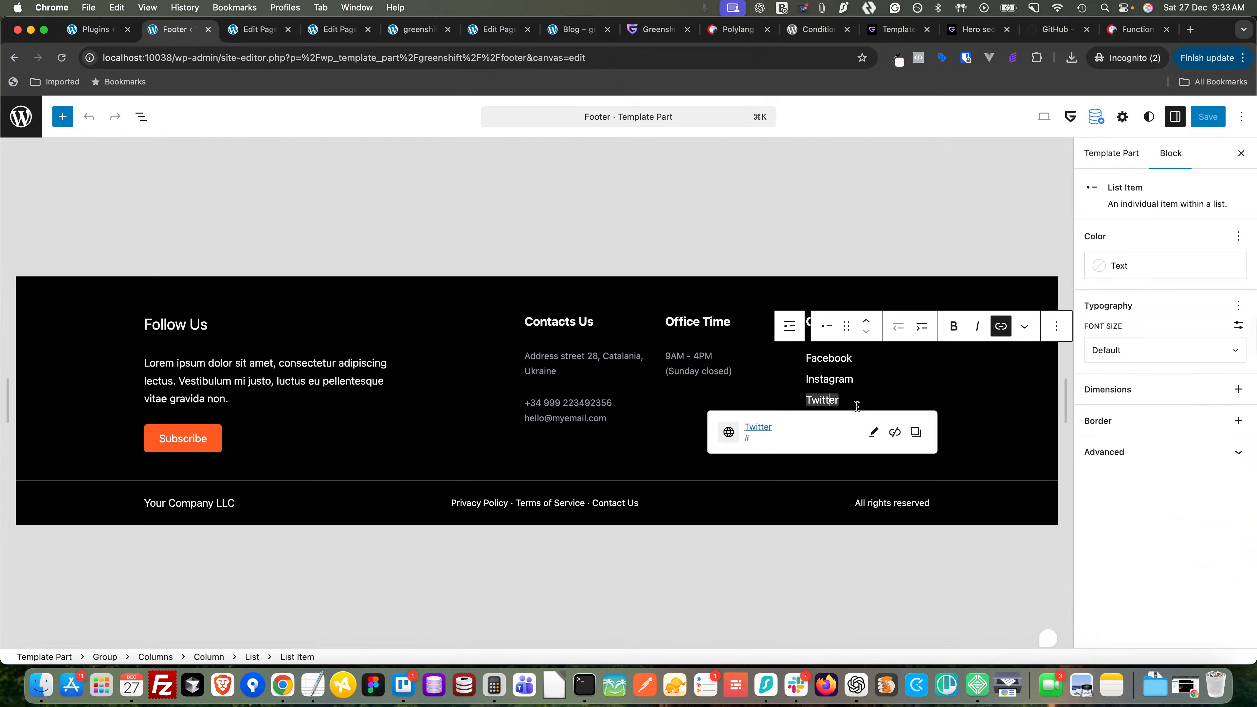
pyautogui.click(144, 120)
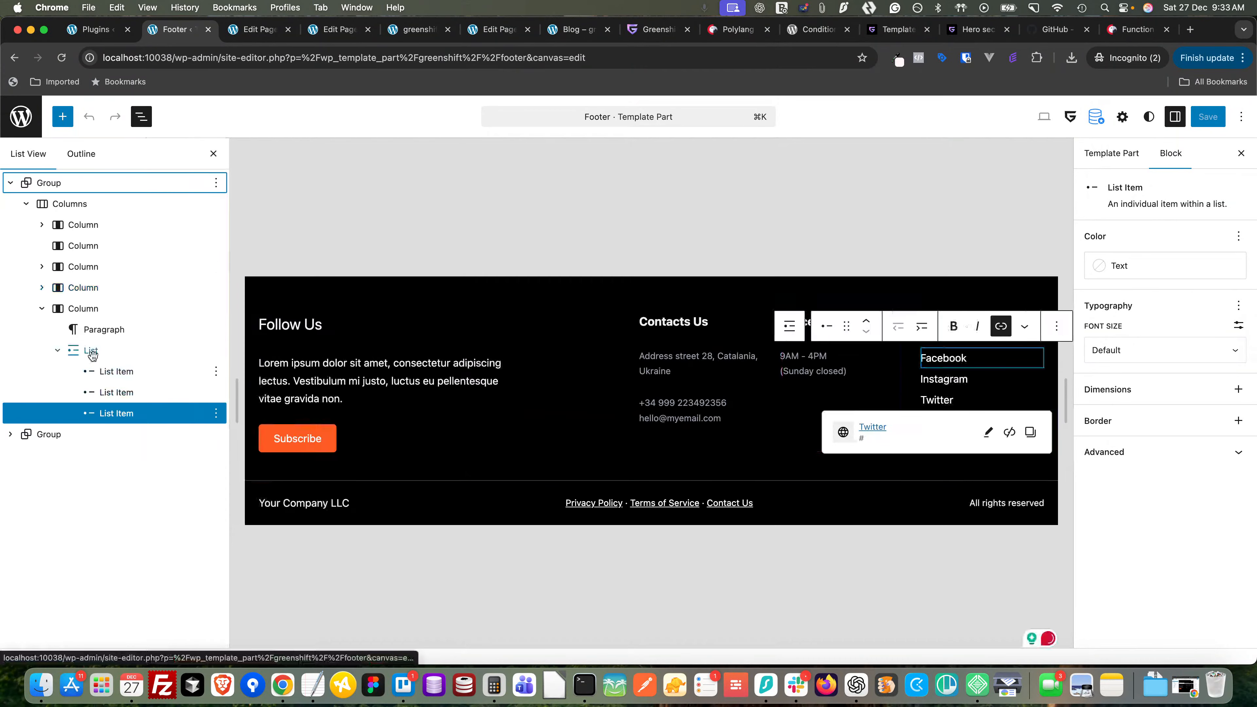
pyautogui.click(87, 351)
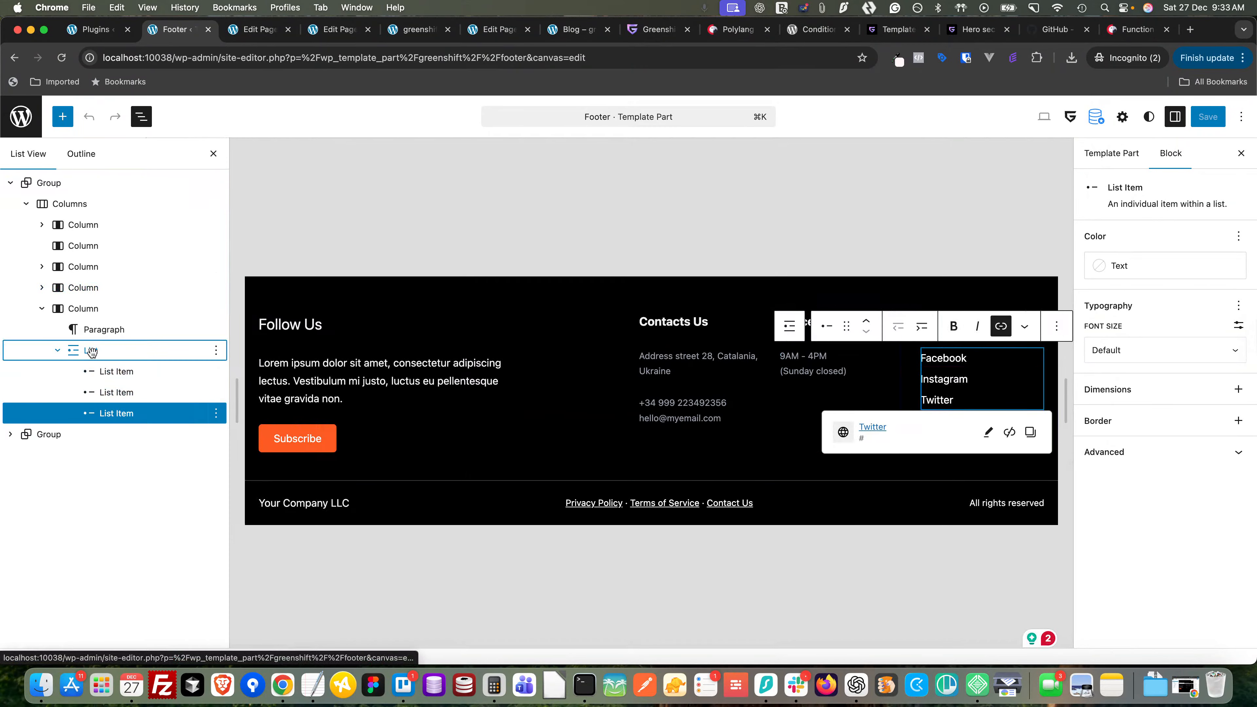
pyautogui.click(58, 351)
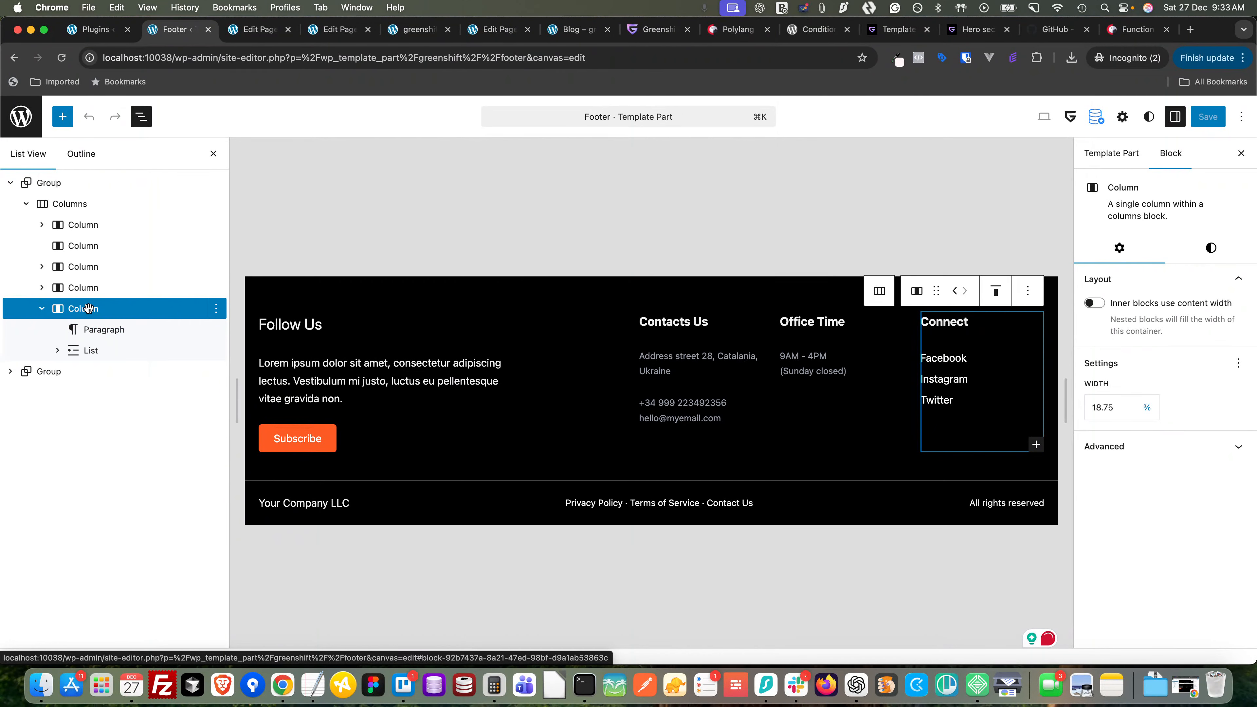
pyautogui.click(1036, 444)
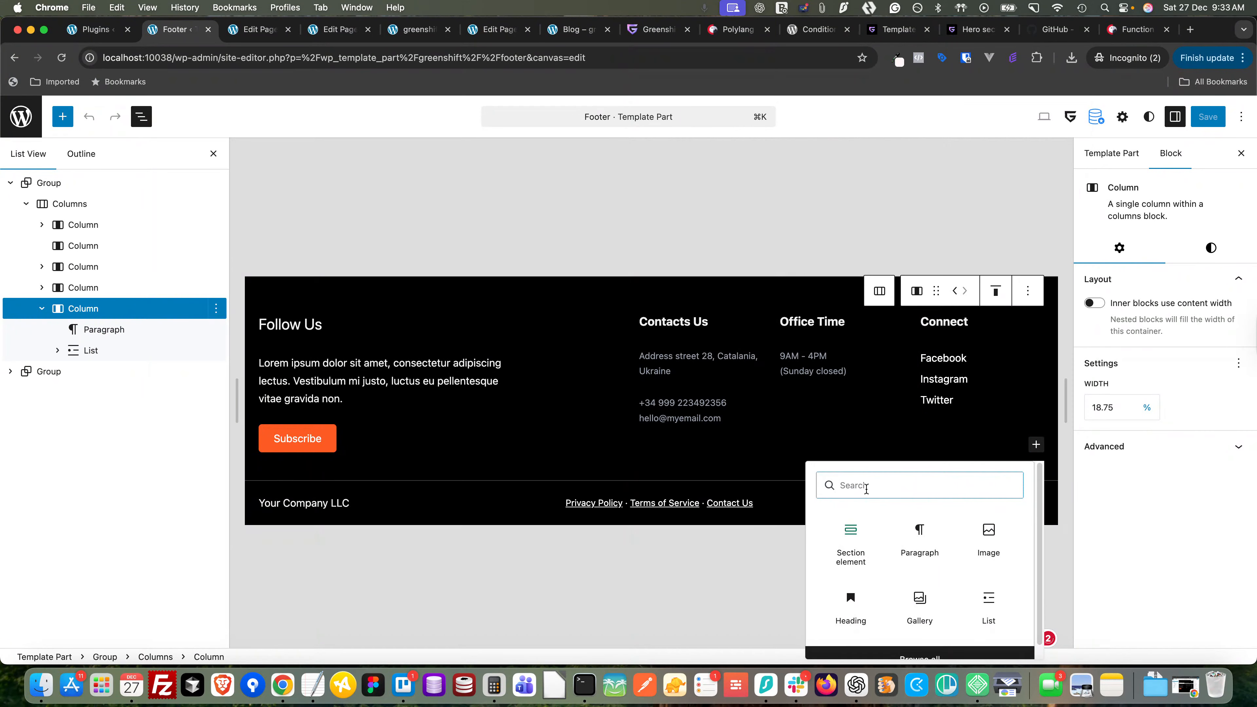
pyautogui.write('smar')
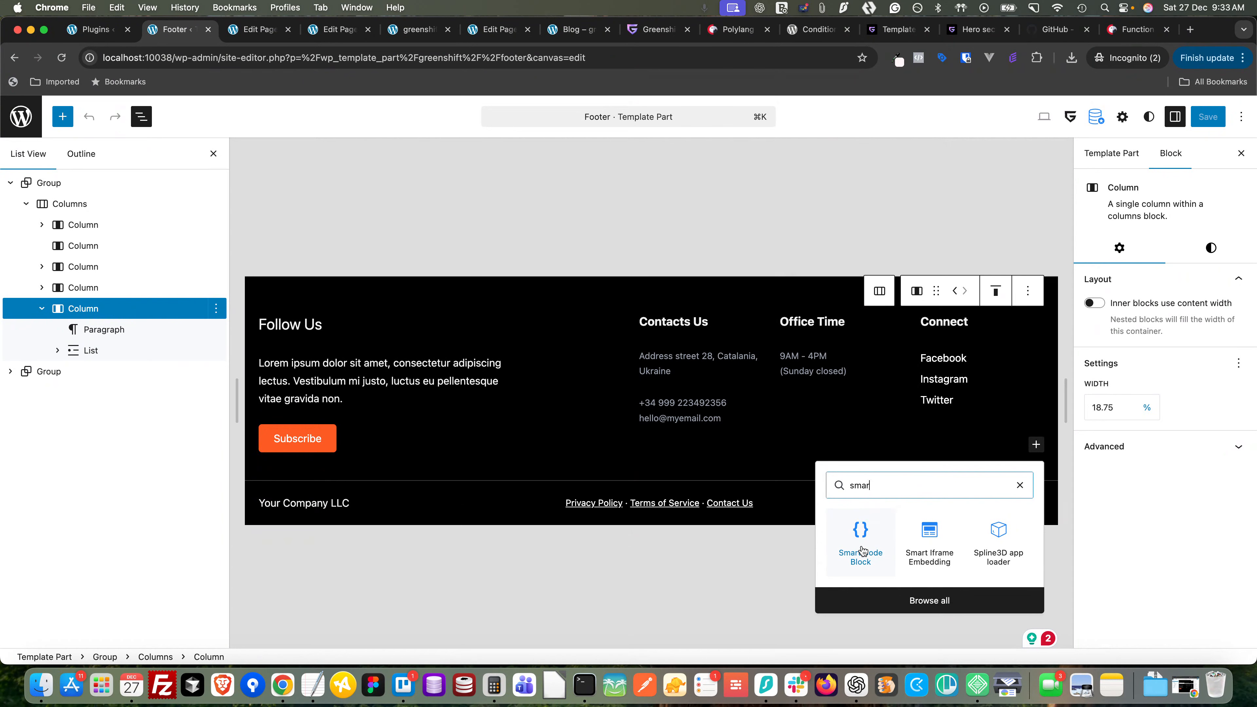
pyautogui.click(861, 544)
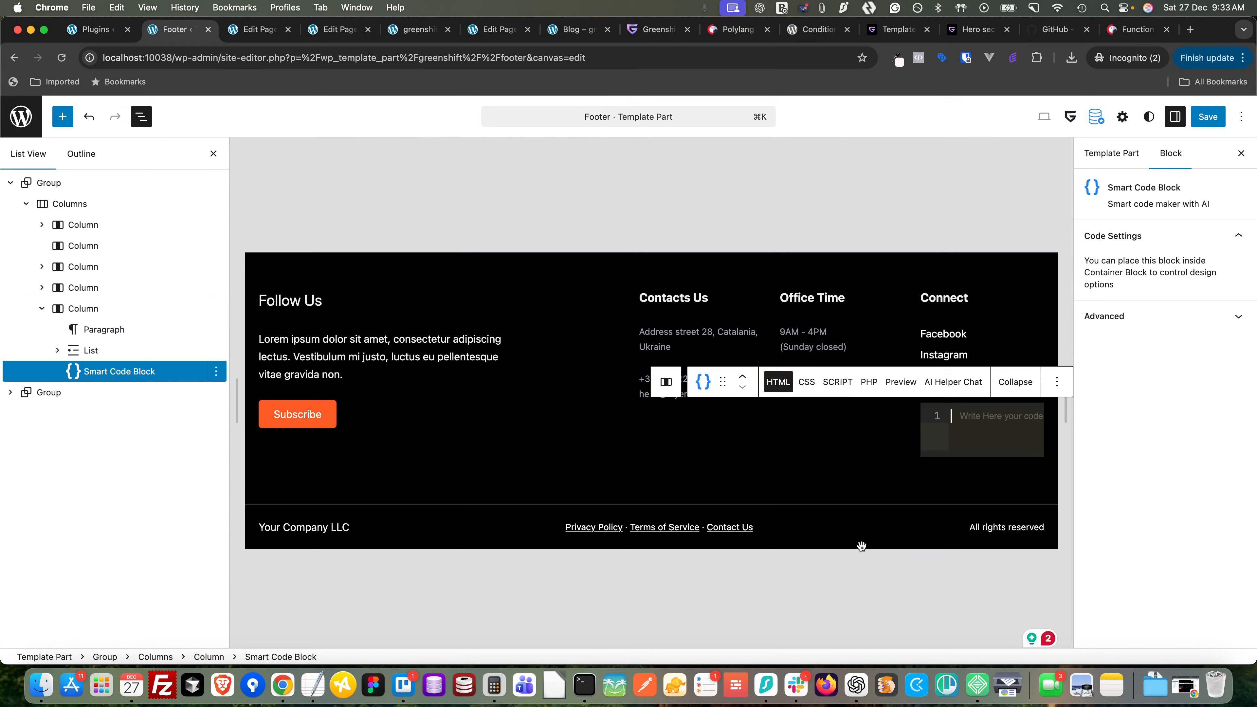
# - Paste the pll_the_languages() code into the Smart Code Block as PHP and register it as an executable snippet
pyautogui.click(96, 29)
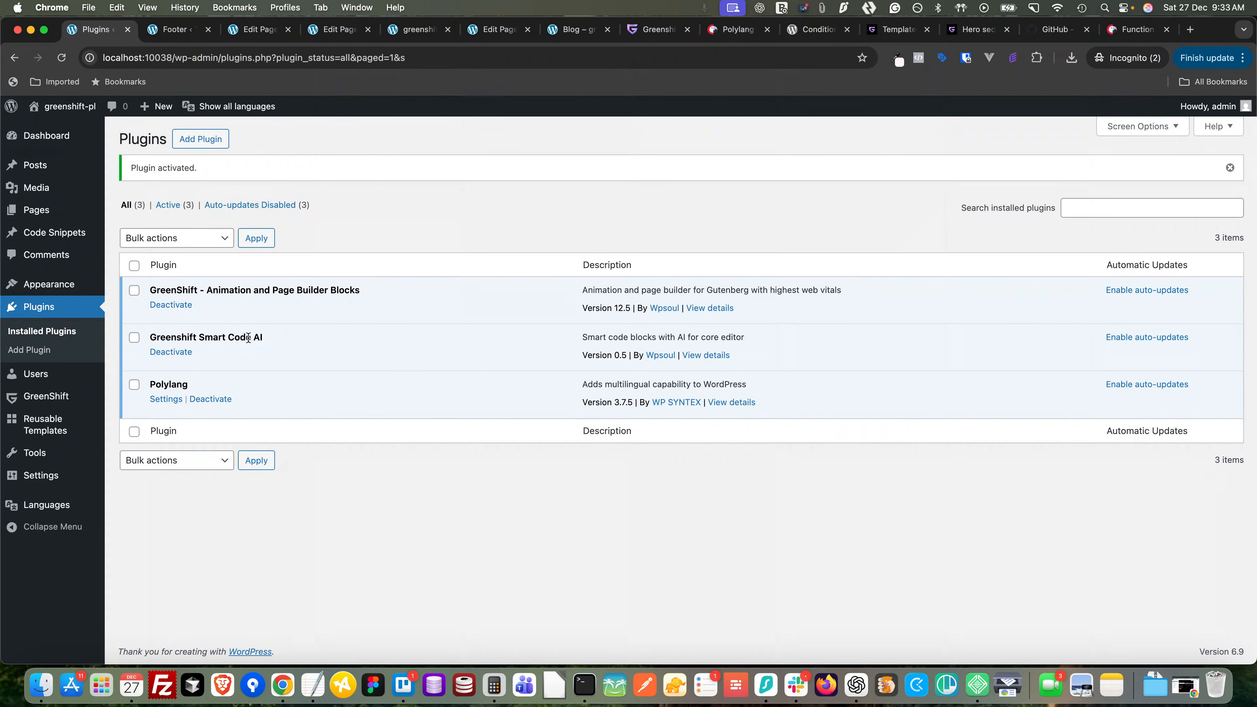
pyautogui.click(170, 35)
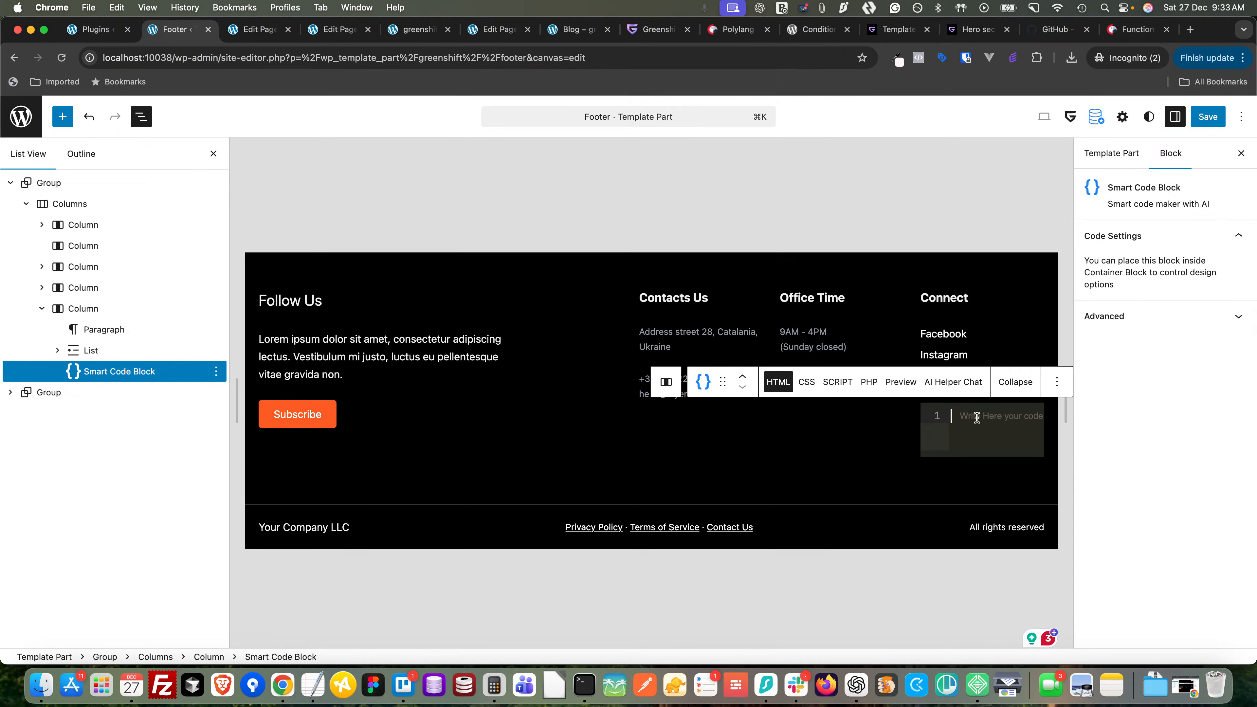
pyautogui.click(869, 382)
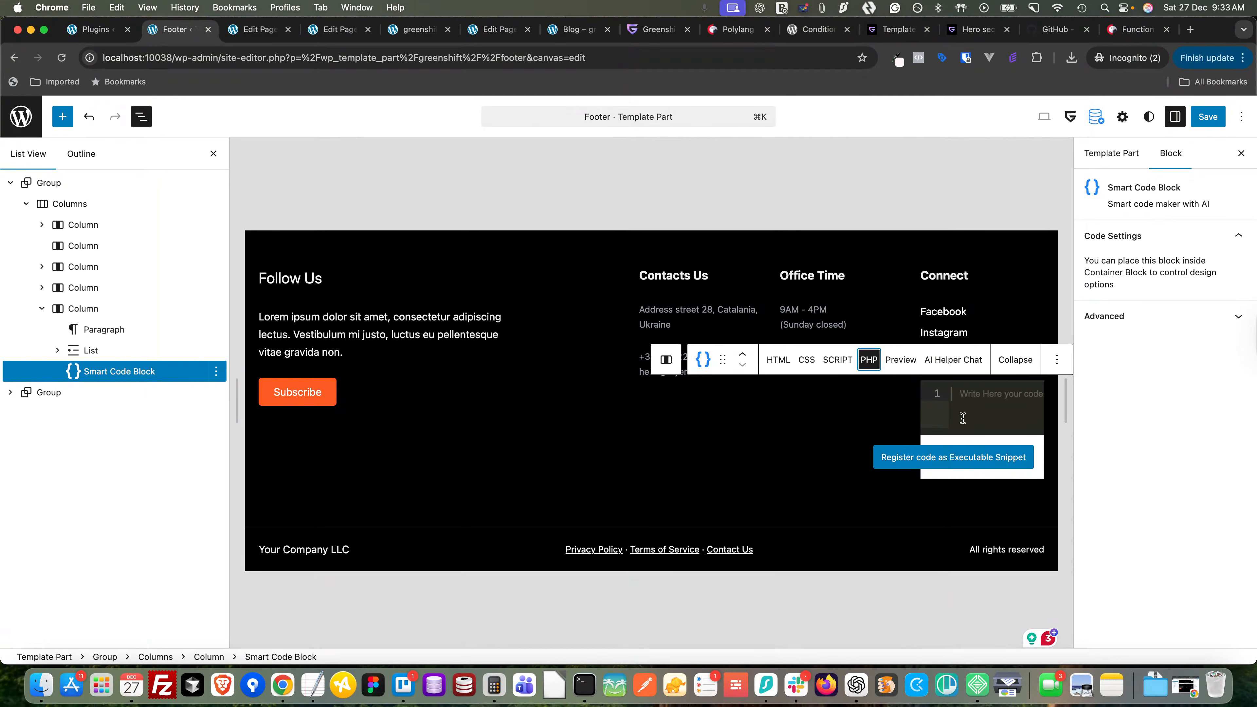
pyautogui.click(964, 405)
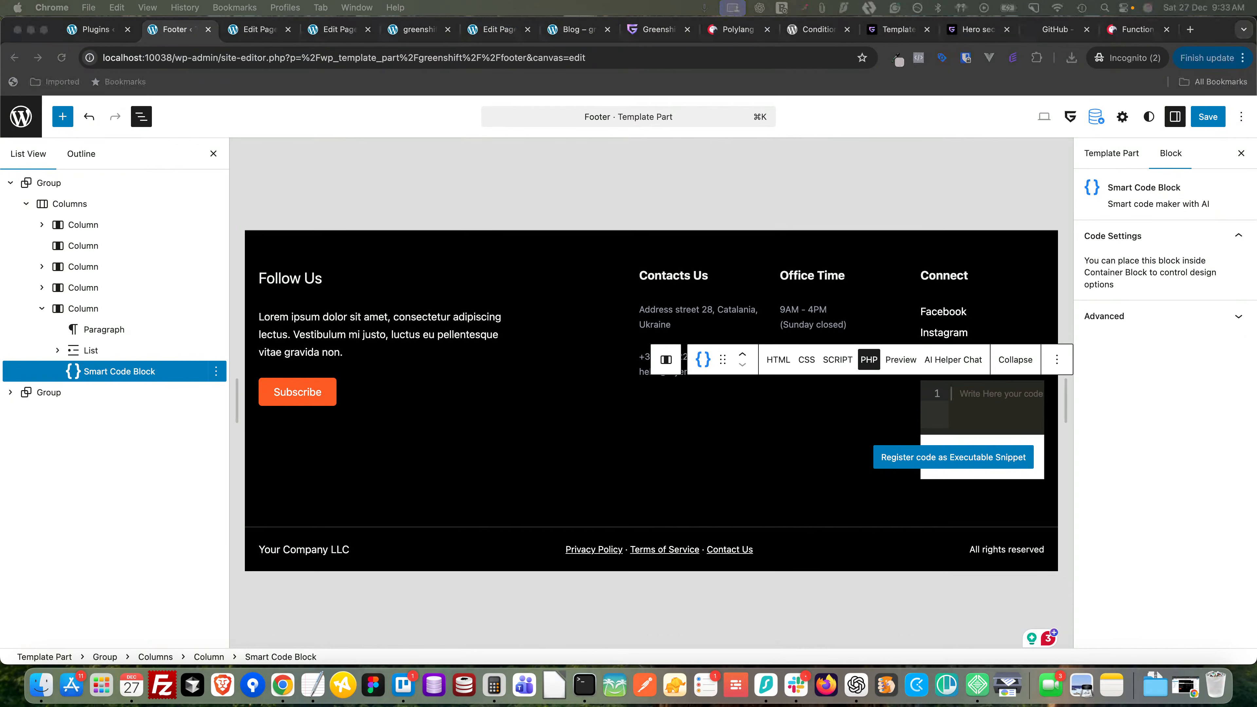
pyautogui.click(985, 391)
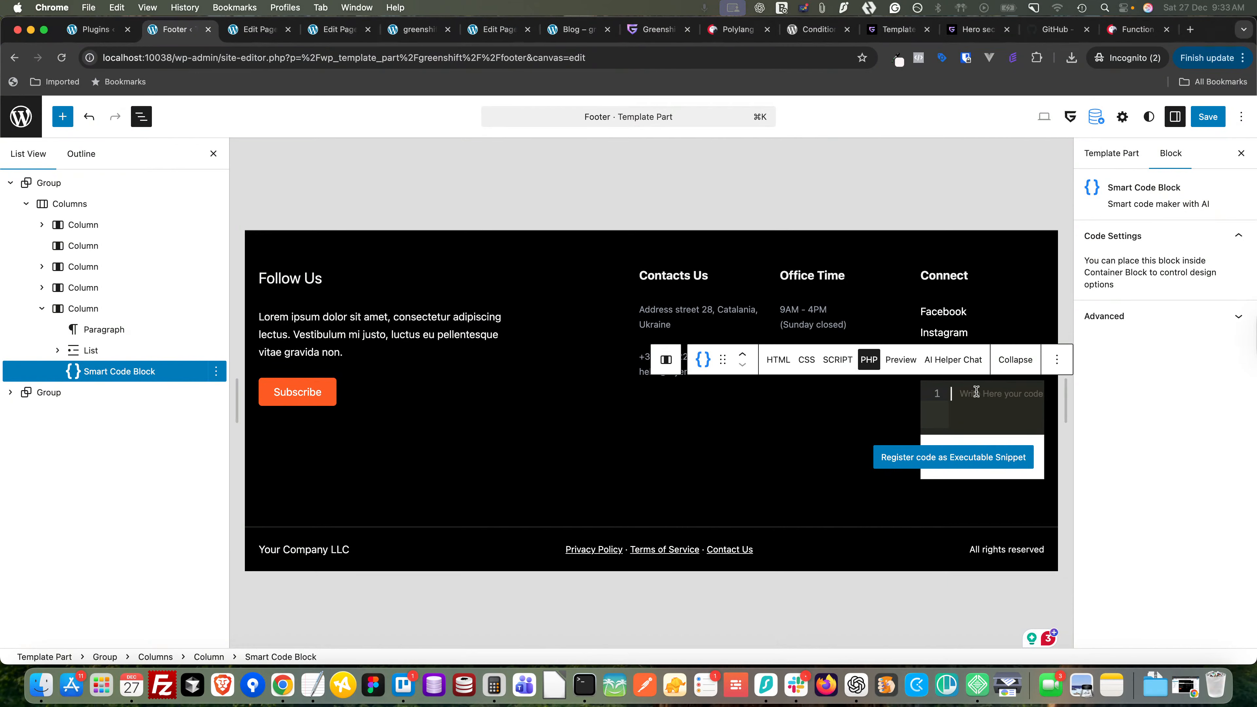
pyautogui.press('super+v')
pyautogui.moveTo(1008, 430)
pyautogui.mouseDown()
pyautogui.moveTo(957, 430)
pyautogui.moveTo(1025, 430)
pyautogui.mouseUp()
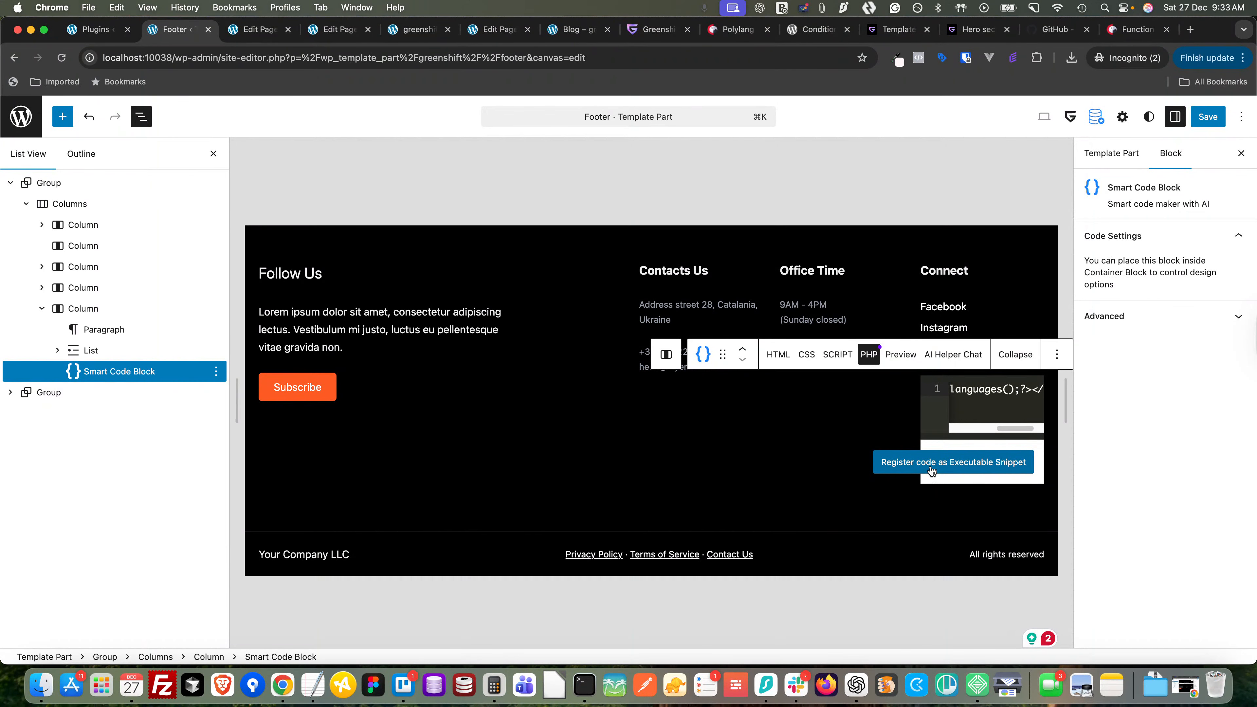
pyautogui.click(931, 468)
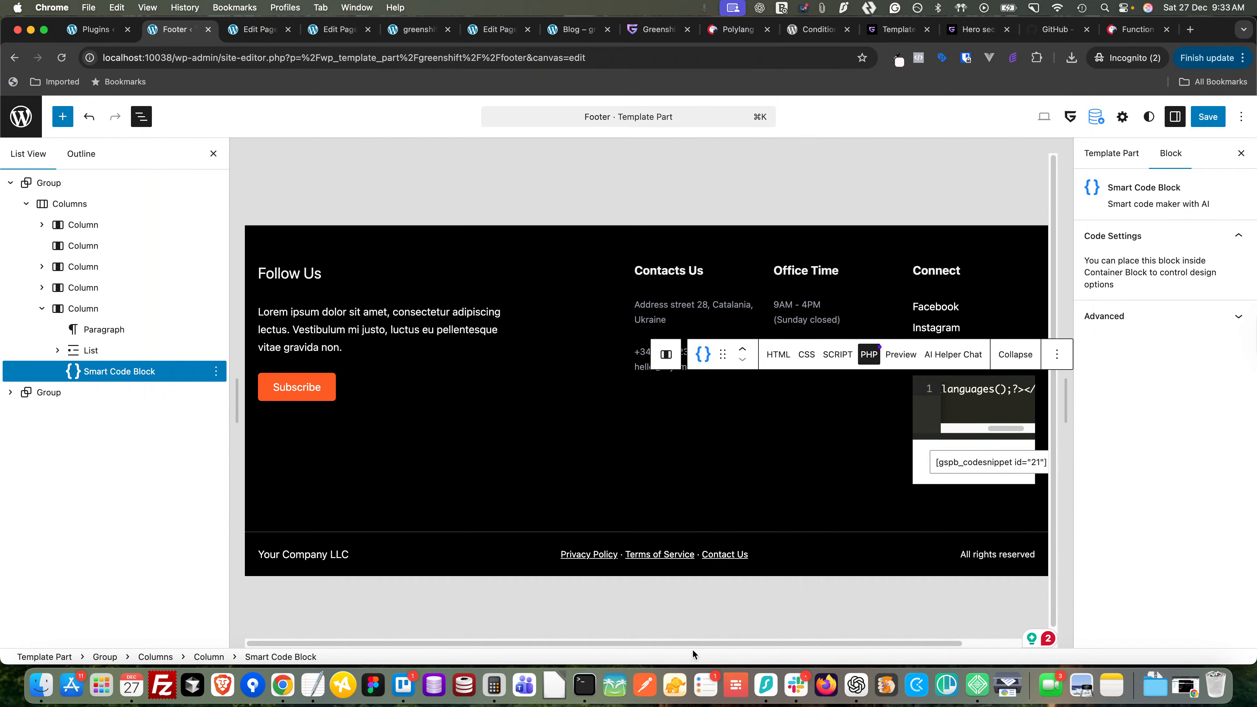
# - Enable the PHP code snippet on the page from the footer's Smart Code Block and save the Footer template part
pyautogui.moveTo(697, 643); pyautogui.dragTo(887, 644)
pyautogui.click(991, 469)
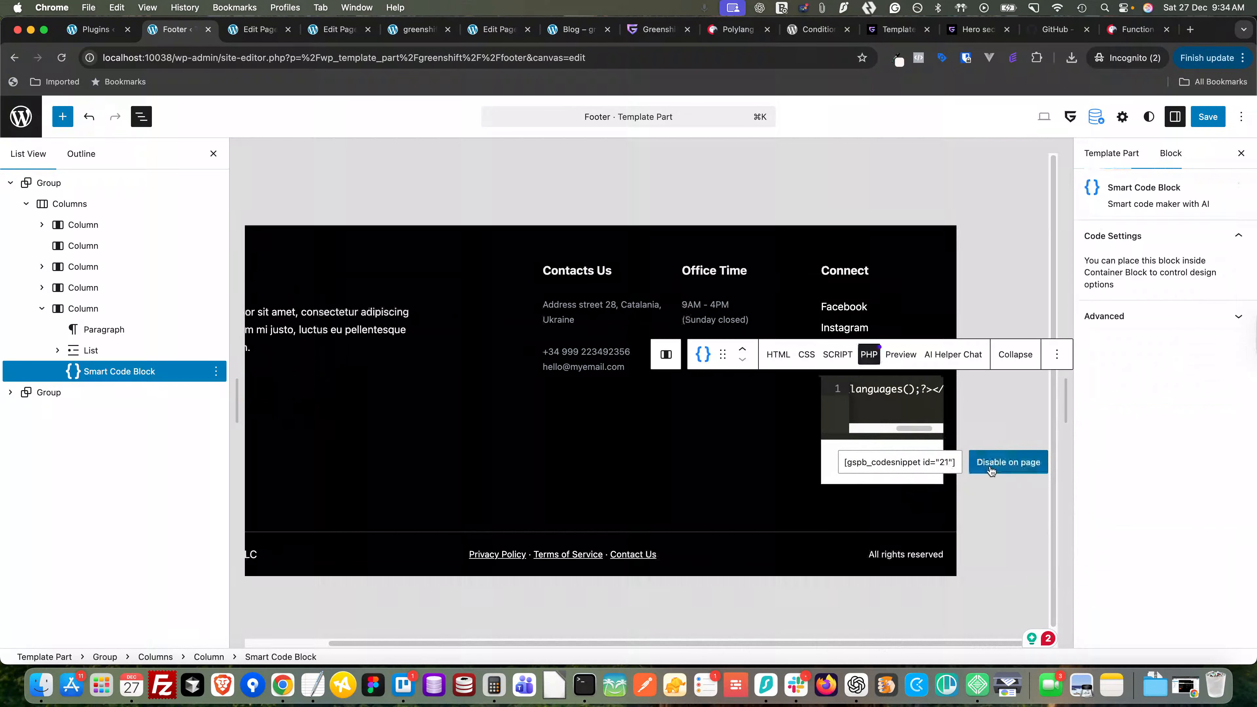
pyautogui.click(1205, 119)
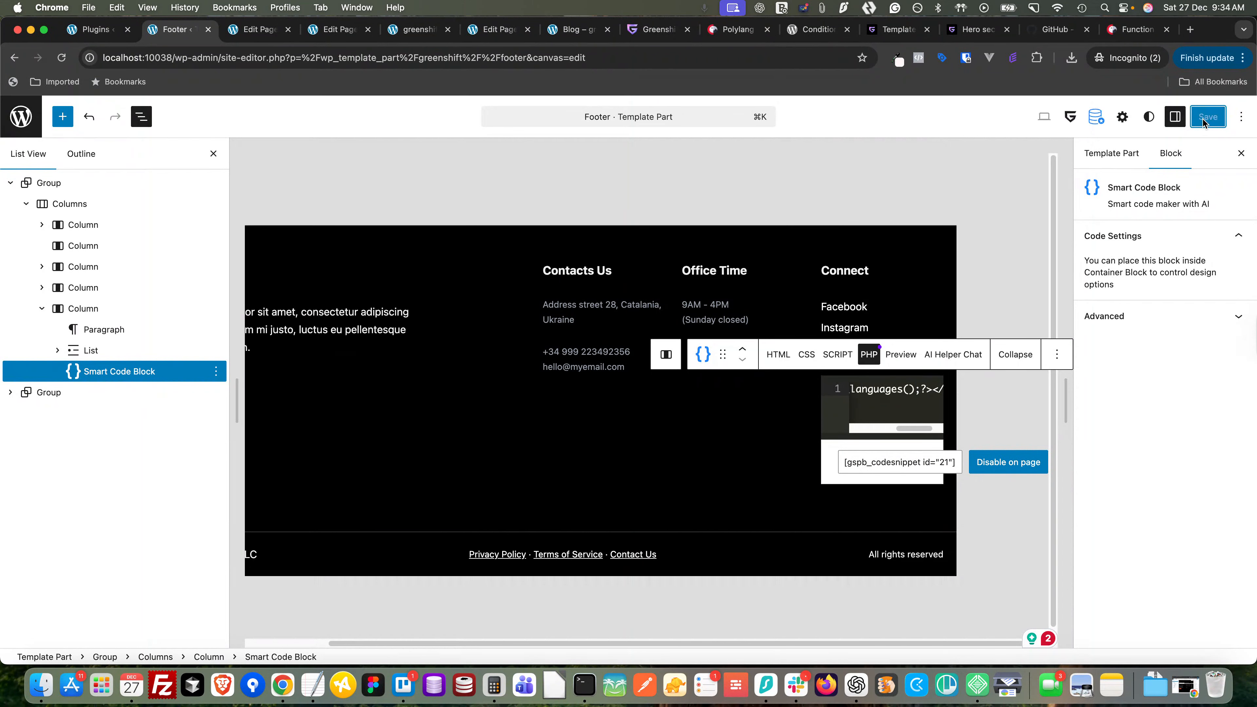
# - Reload the Portuguese homepage and test the footer language switcher by going to English and back to Português
pyautogui.click(401, 29)
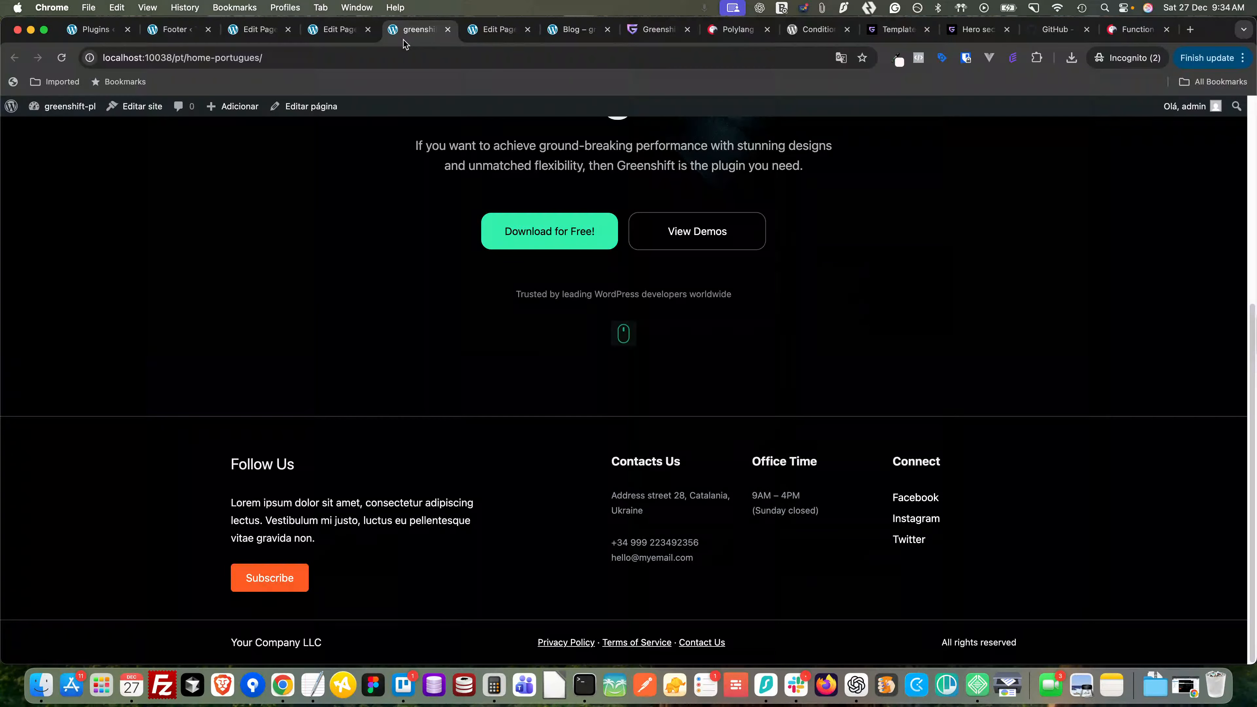
pyautogui.press('super+r')
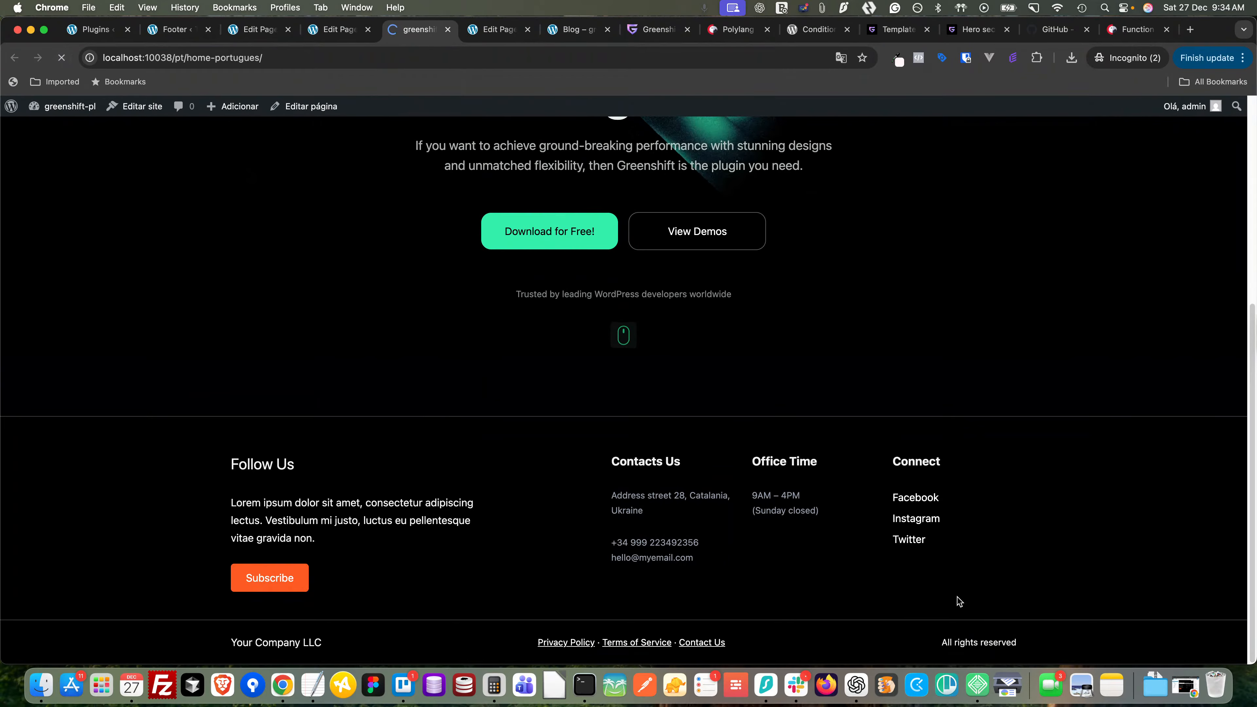
pyautogui.scroll(-1, 983, 573)
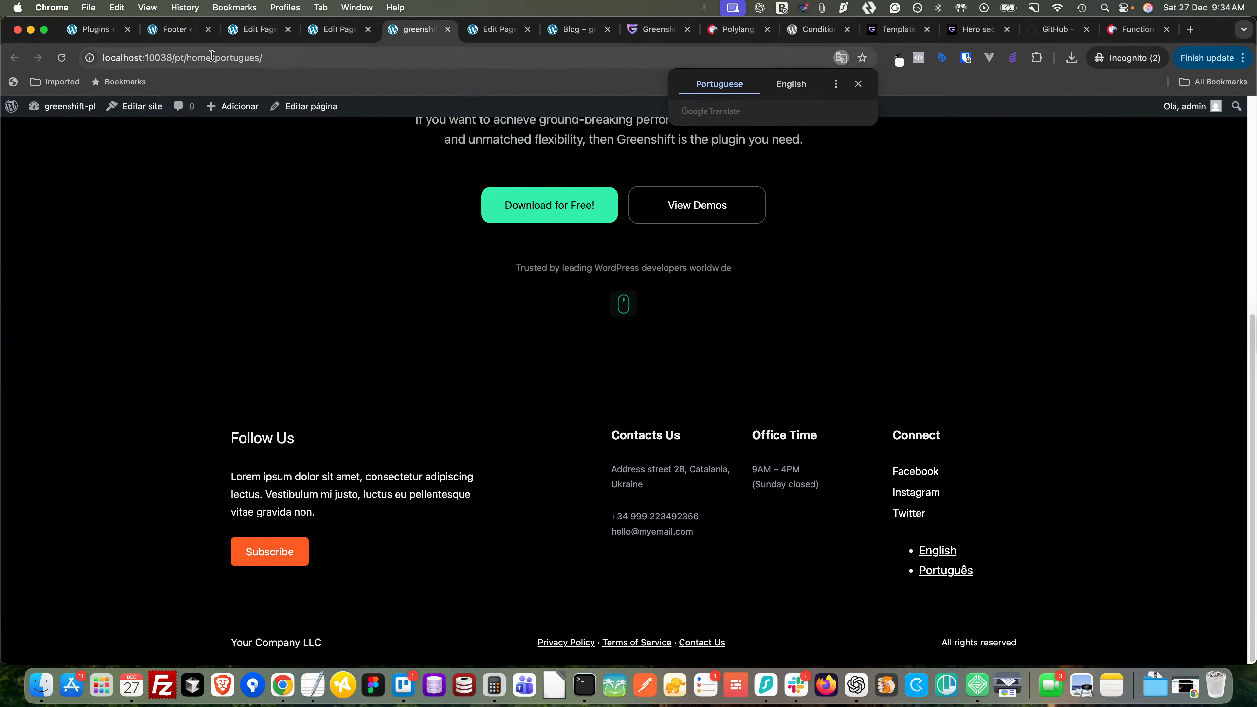
pyautogui.click(945, 554)
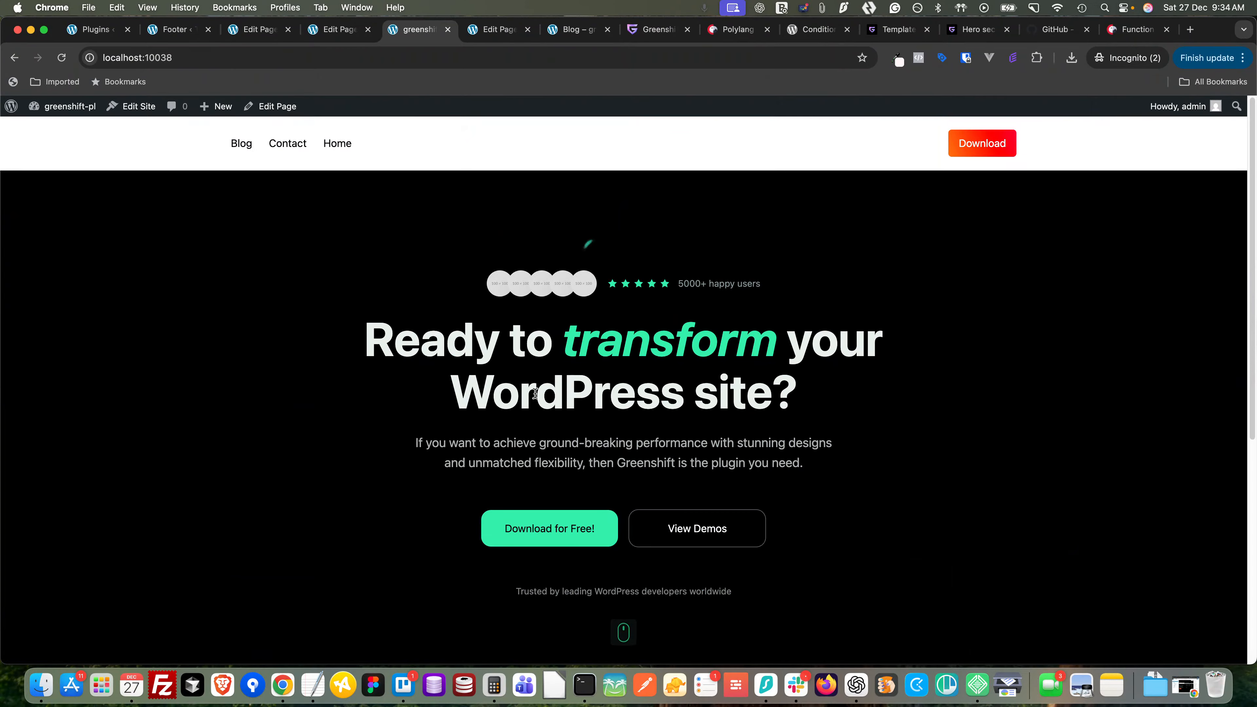
pyautogui.scroll(-7, 445, 401)
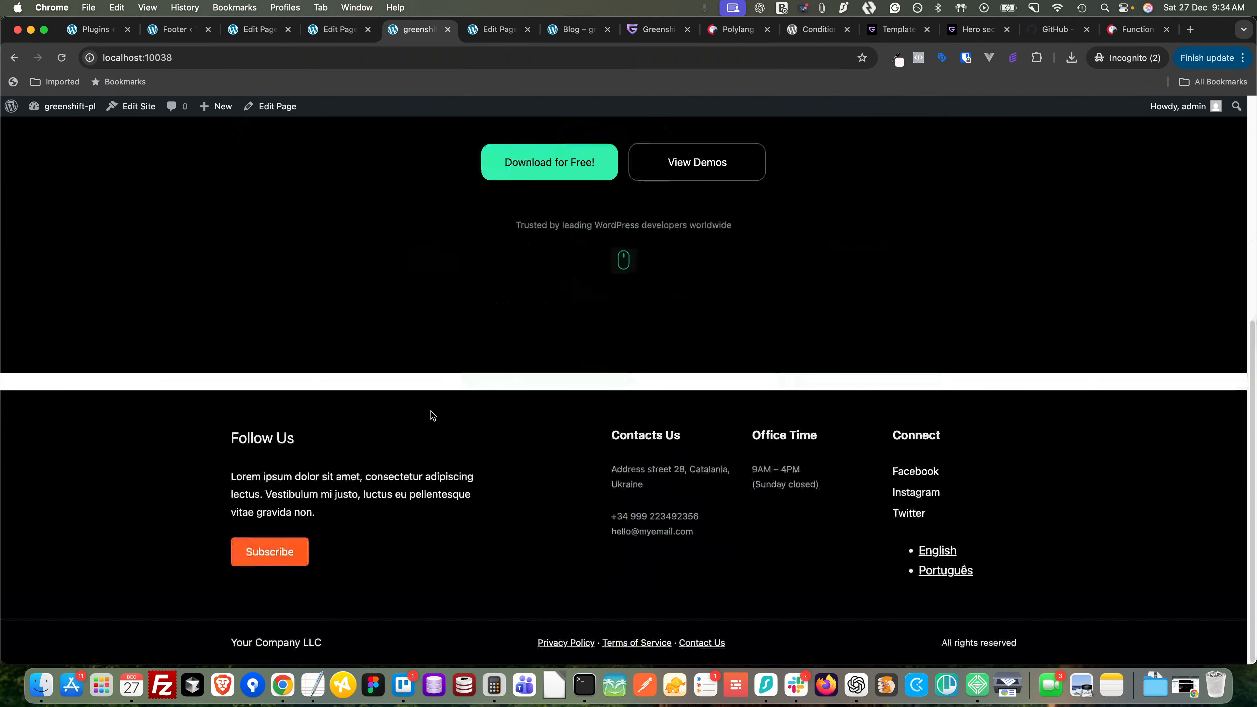
pyautogui.click(951, 573)
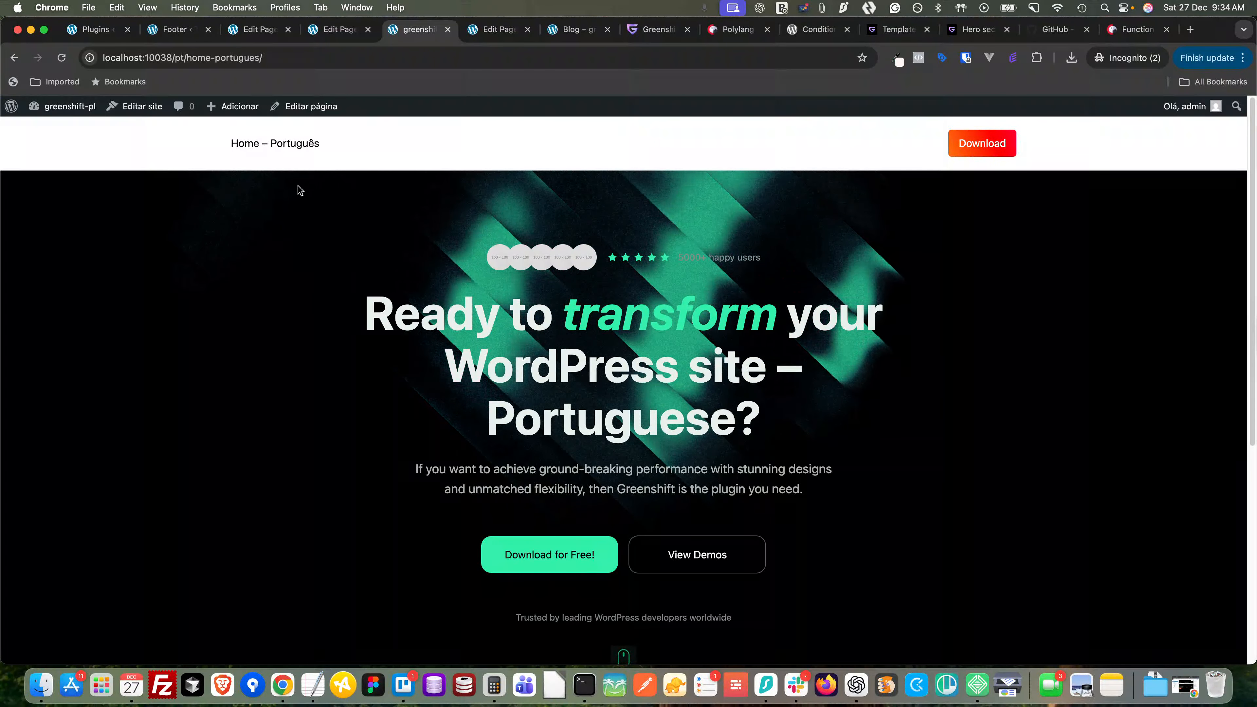
# - Add a Portuguese translation of the Contact page from the pages list, title it "Contact - Pt" and publish it
pyautogui.click(77, 32)
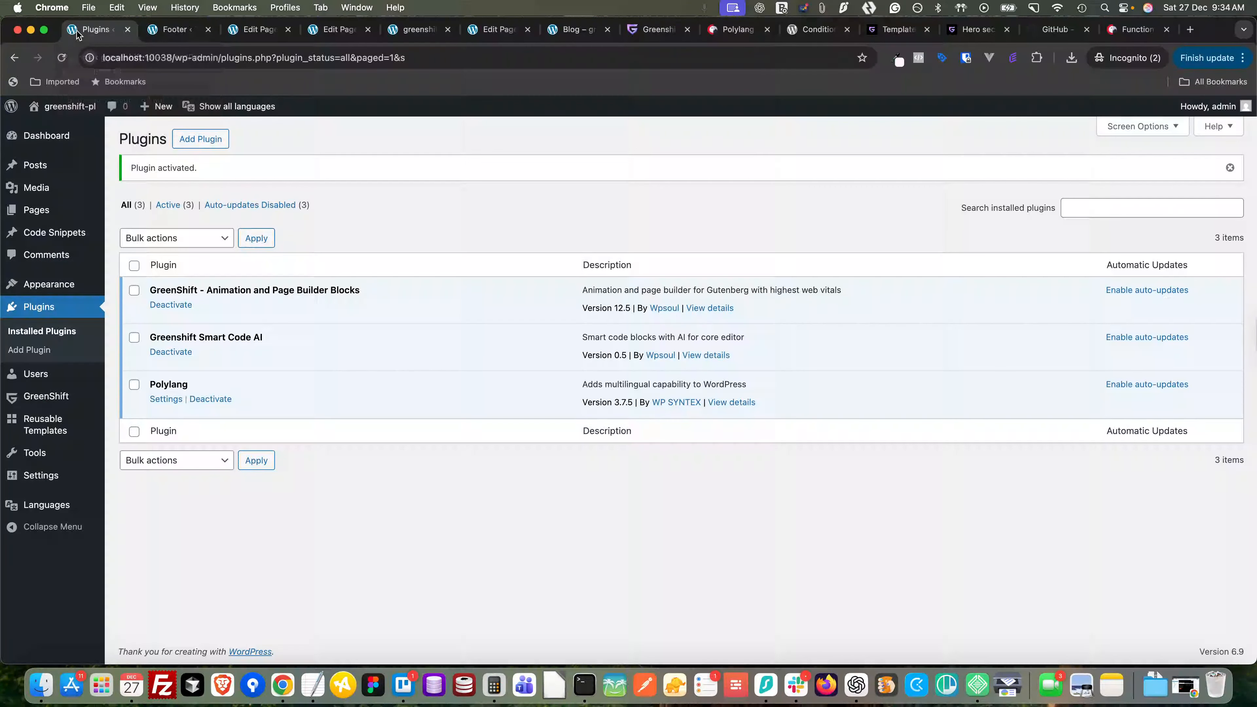
pyautogui.click(58, 212)
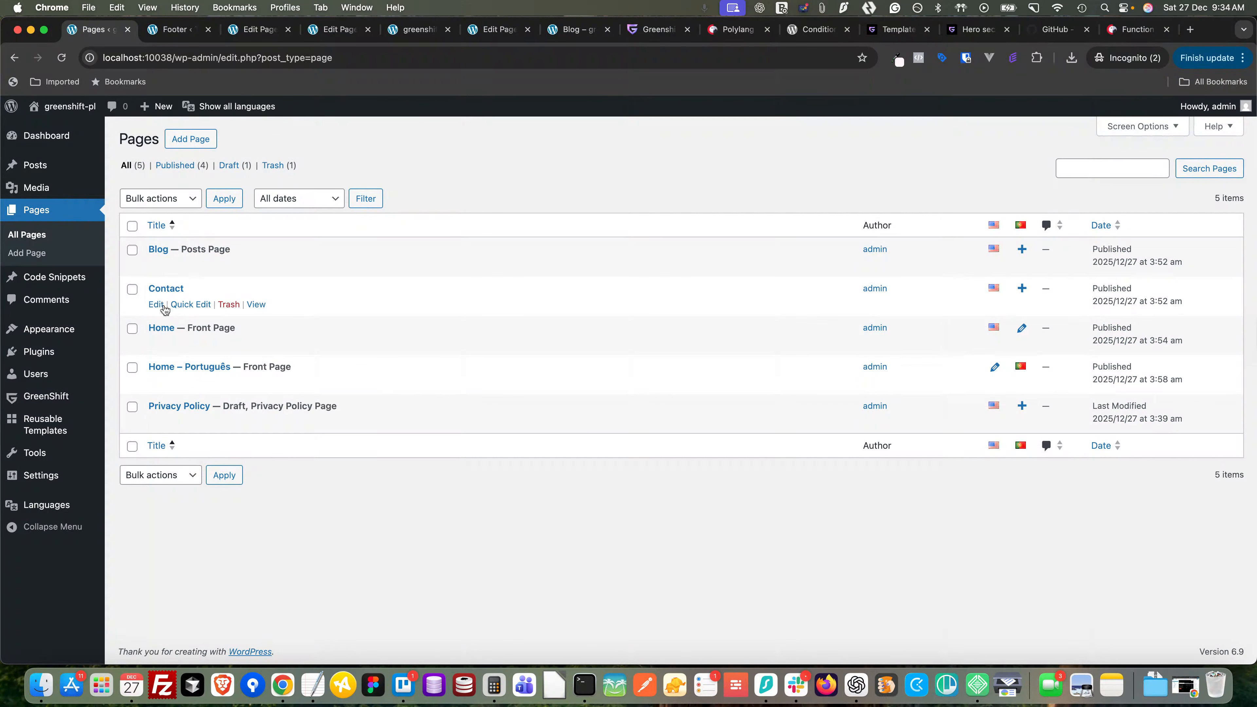
pyautogui.click(1022, 290)
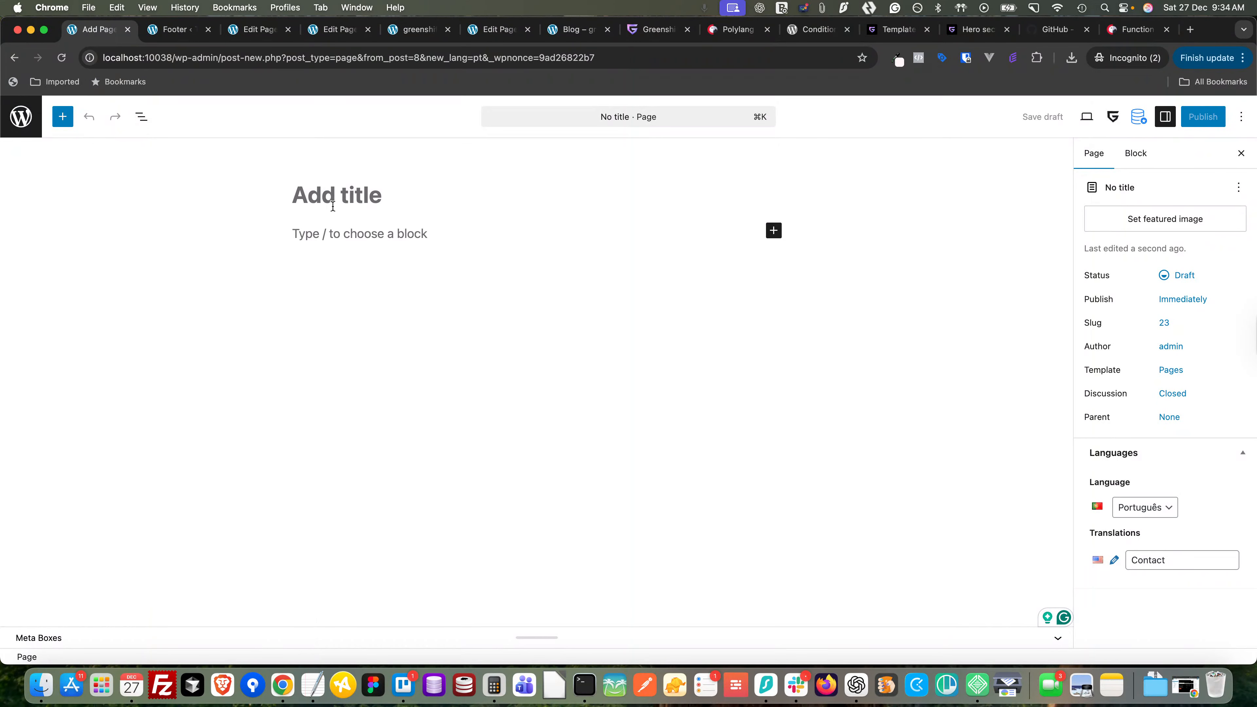
pyautogui.write('Conta')
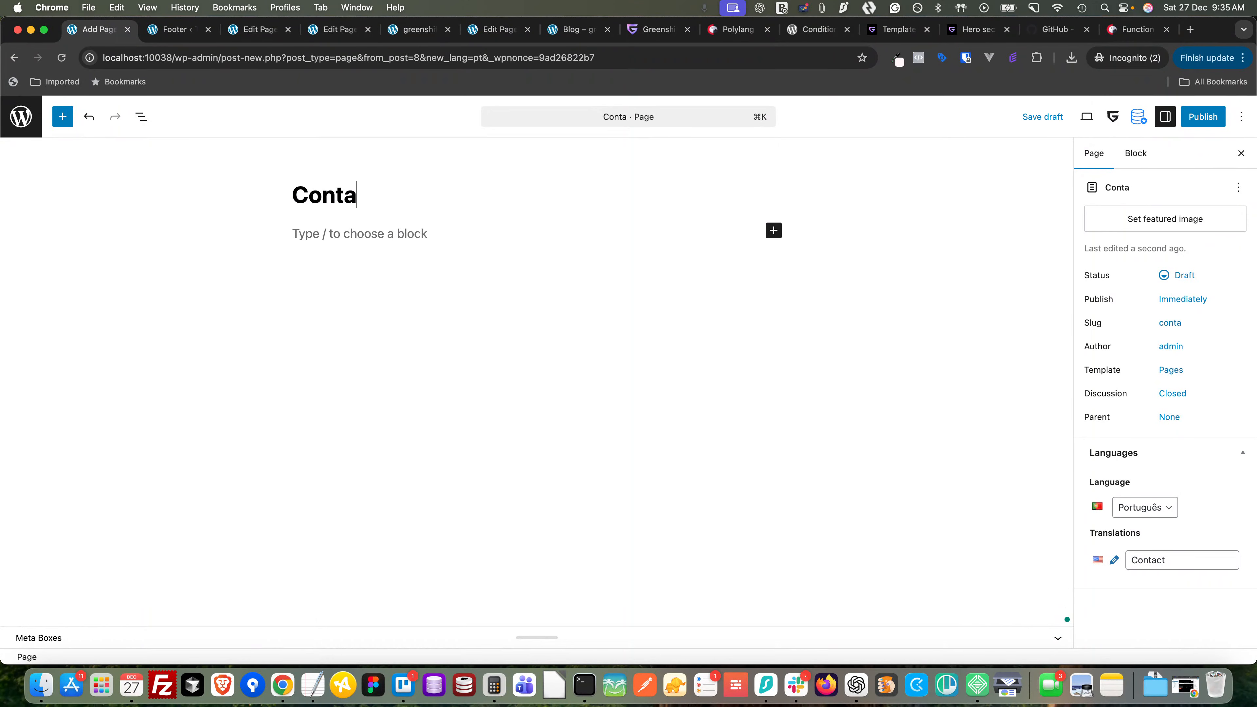
pyautogui.write('ct - P')
pyautogui.press('BackSpace')
pyautogui.write('- Pr')
pyautogui.press('BackSpace')
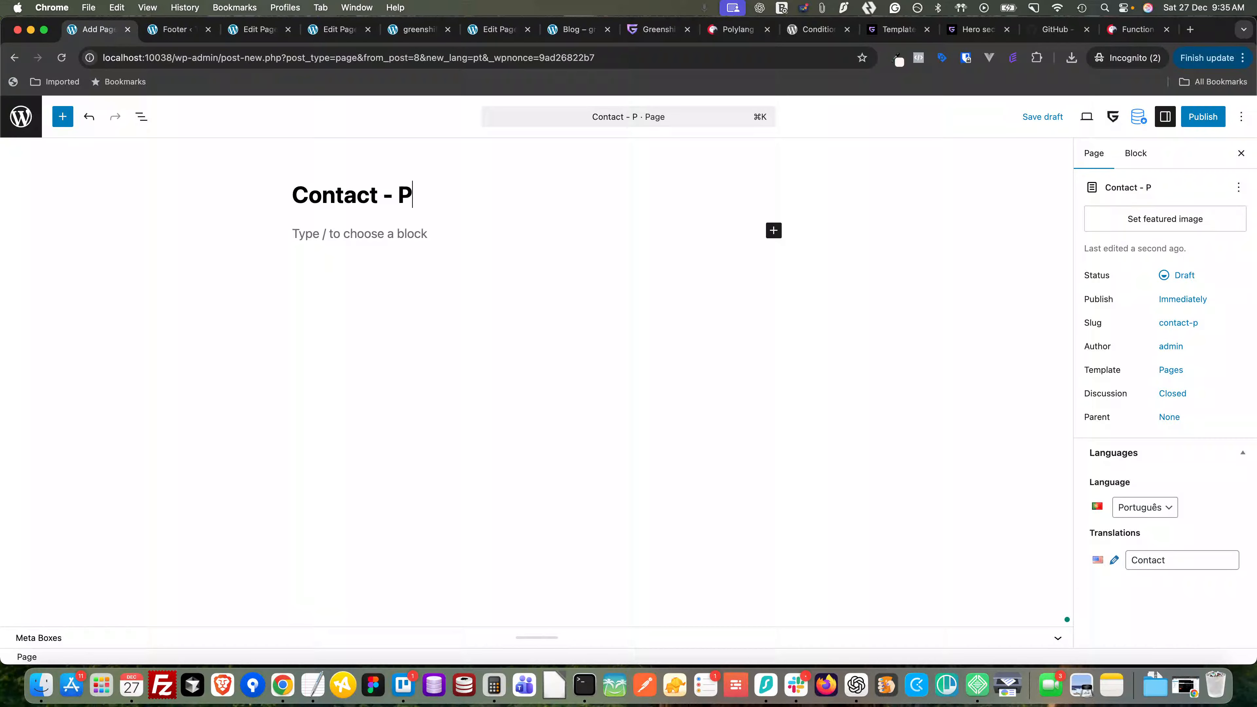
pyautogui.write('t')
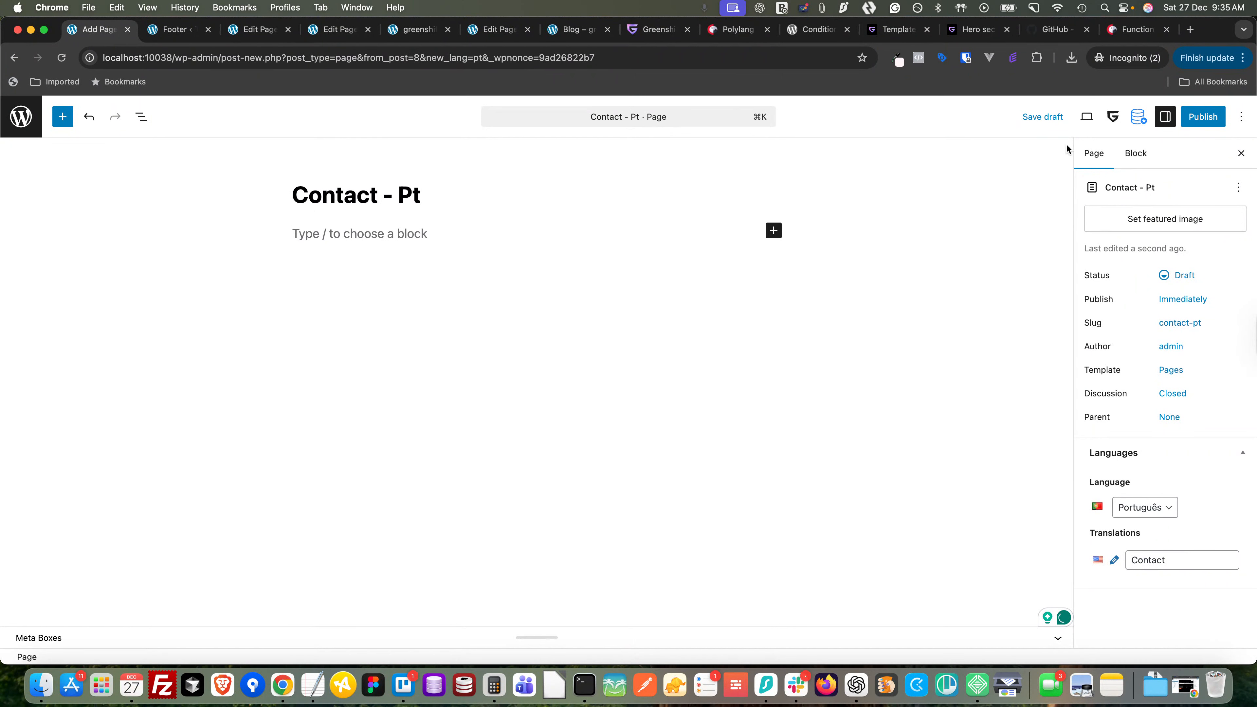
pyautogui.click(1190, 124)
pyautogui.click(1190, 124)
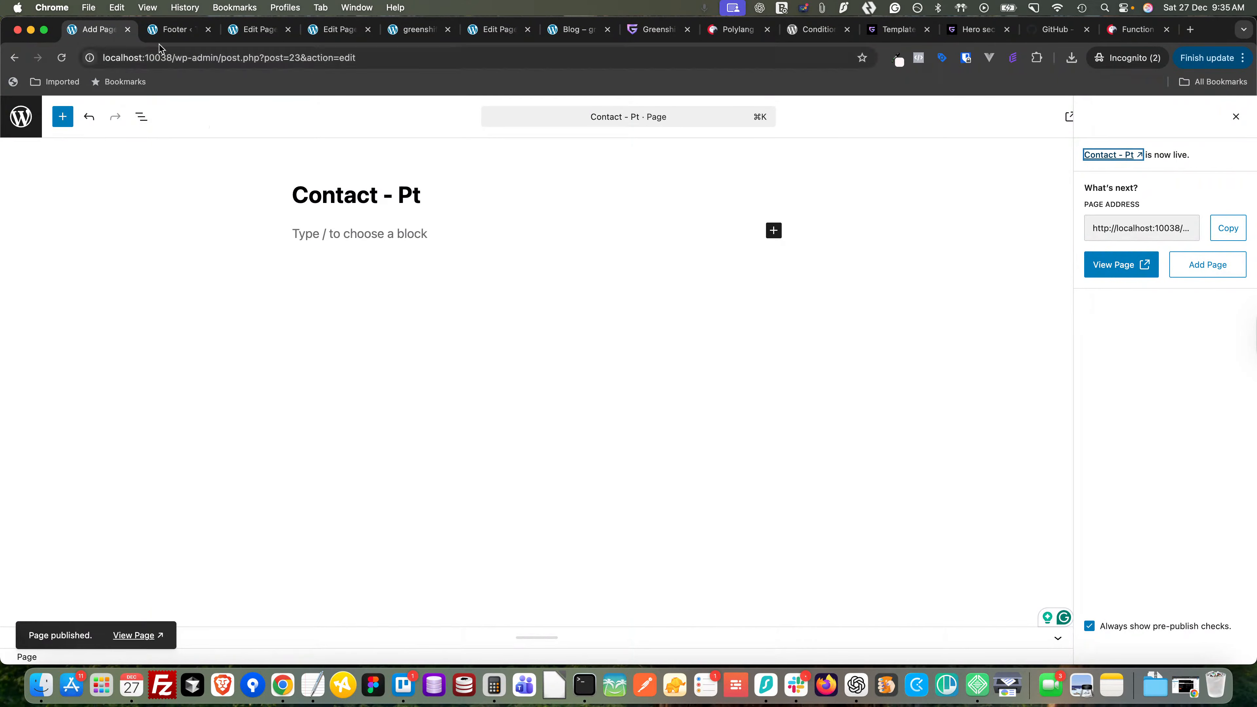
# - Open the English Contact page for editing in a new tab and copy its Row/Columns Advanced block
pyautogui.click(16, 128)
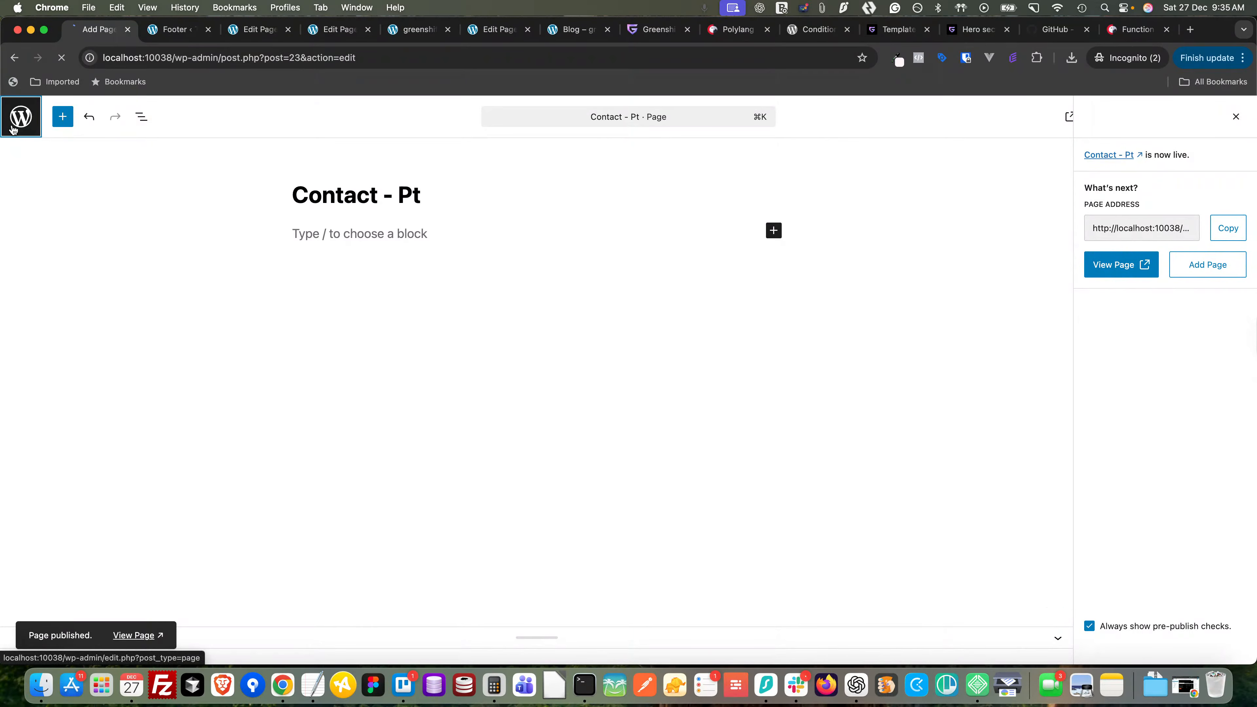
pyautogui.rightClick(153, 302)
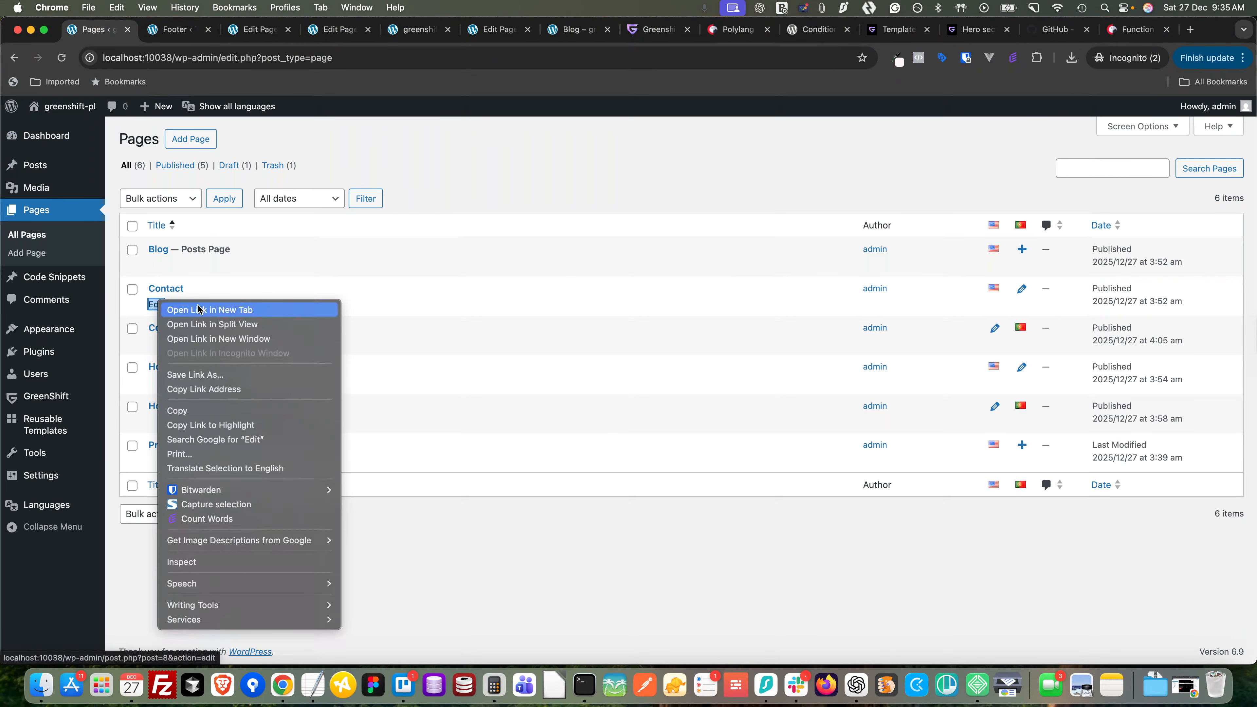
pyautogui.click(198, 309)
pyautogui.hotkey('ctrl', 'Tab')
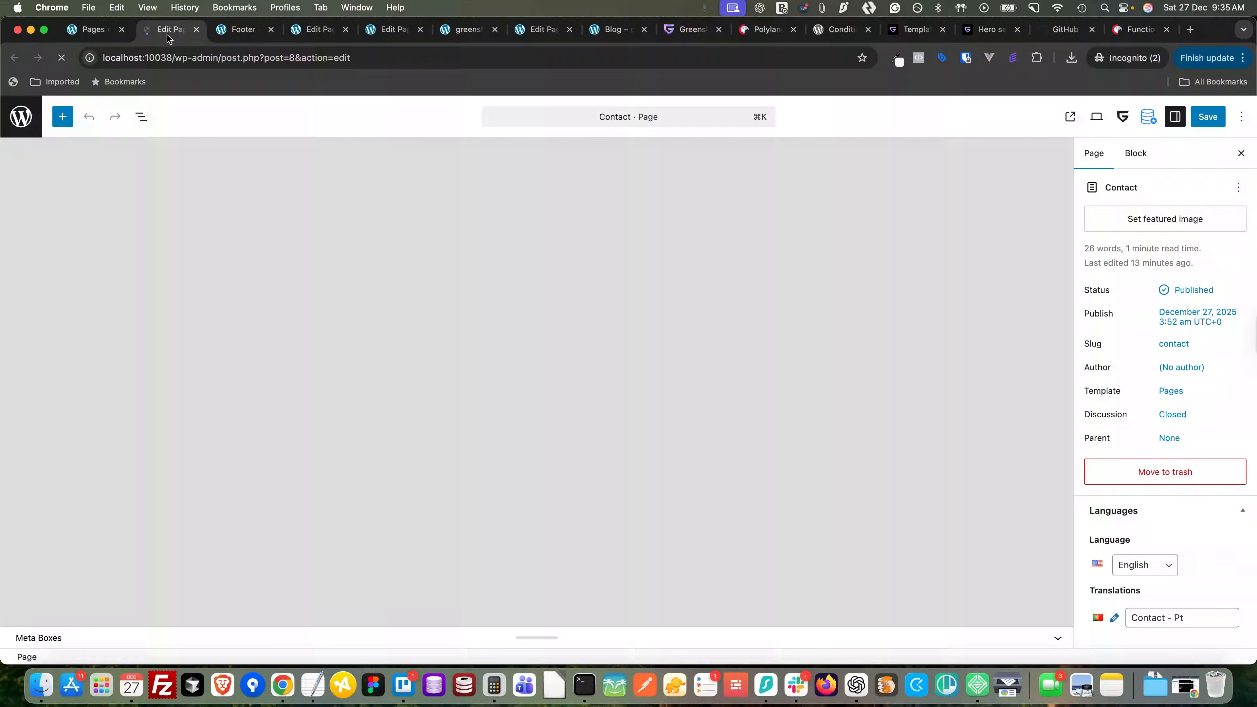
pyautogui.click(143, 118)
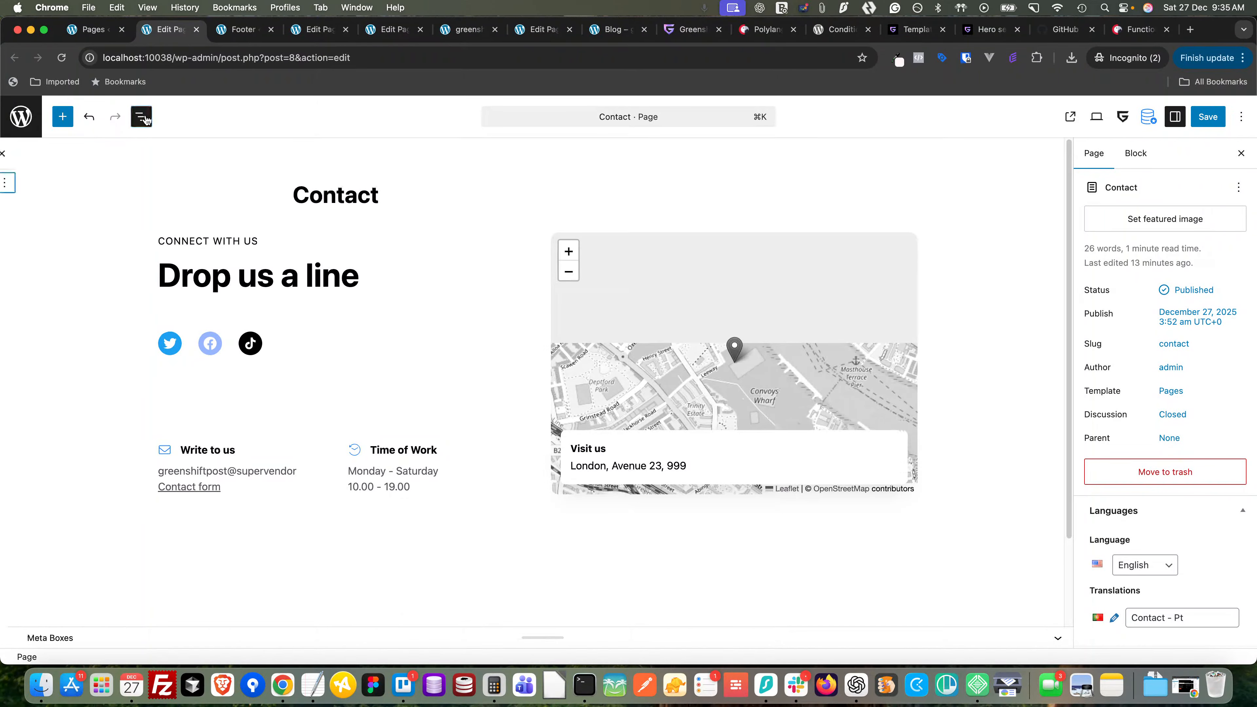
pyautogui.click(94, 184)
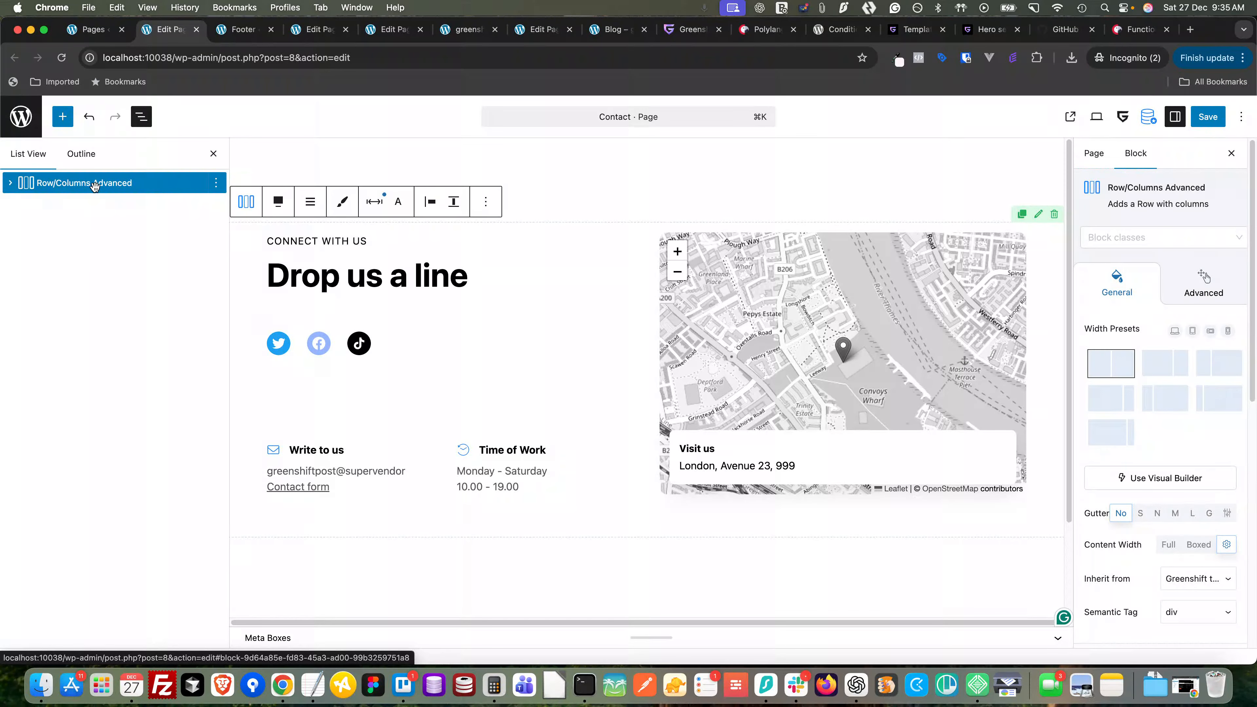
pyautogui.press('super+c')
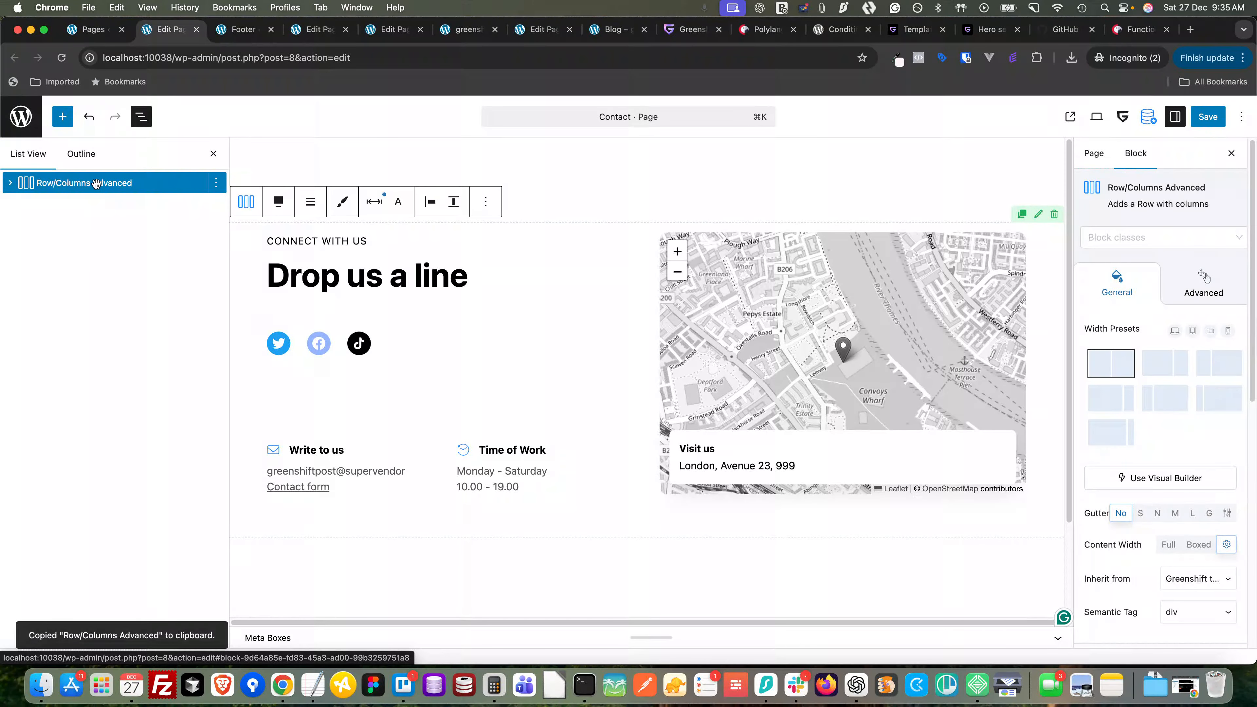
# - Open the Contact – Pt page for editing in a new tab and paste the copied row block into its content
pyautogui.click(89, 31)
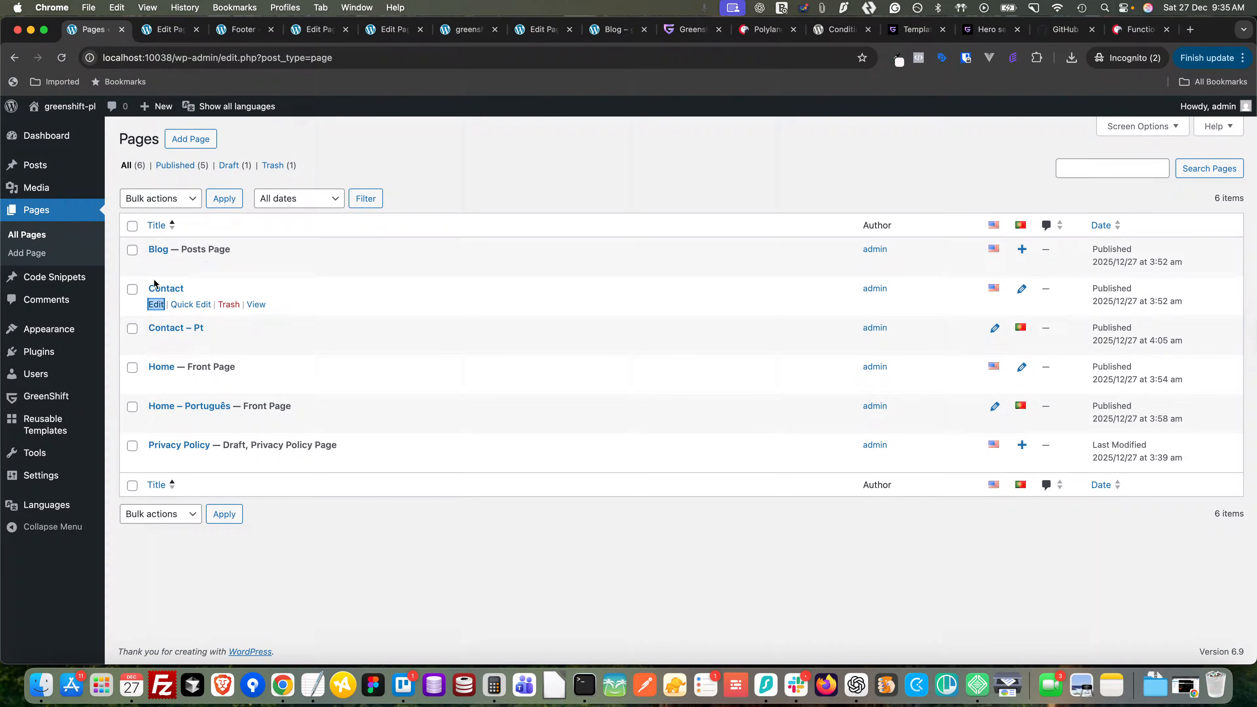
pyautogui.rightClick(156, 347)
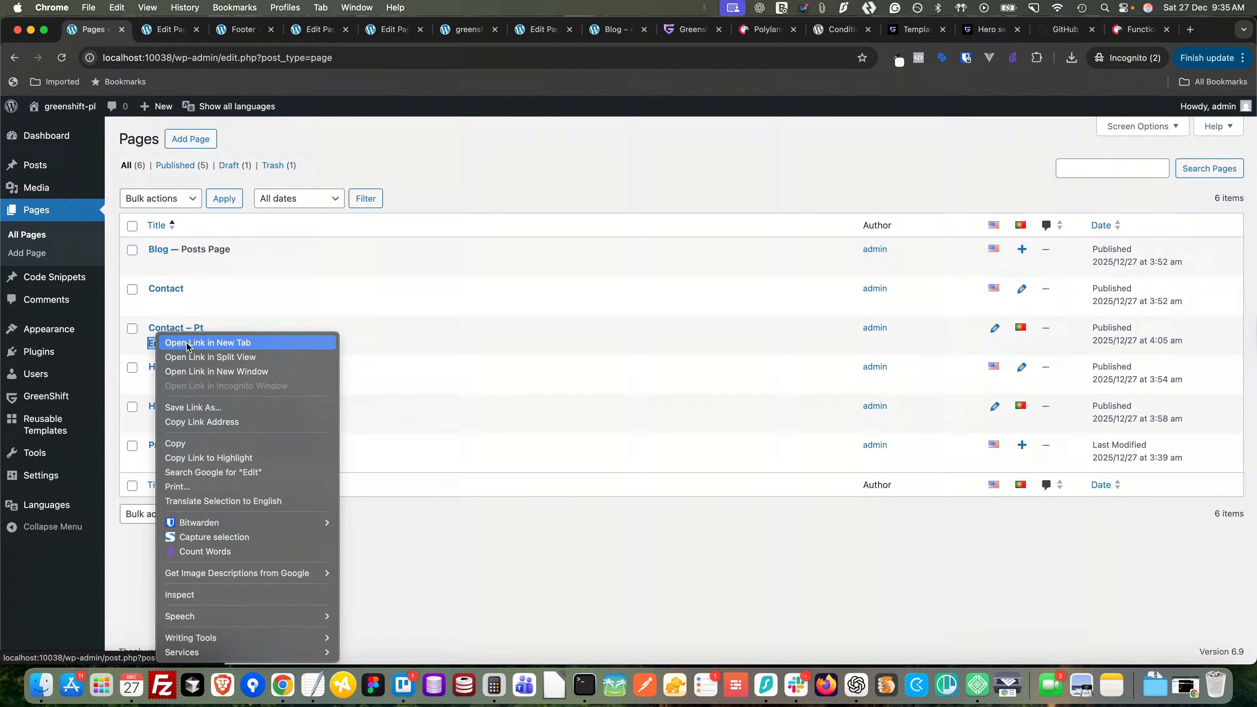
pyautogui.click(198, 342)
pyautogui.click(235, 28)
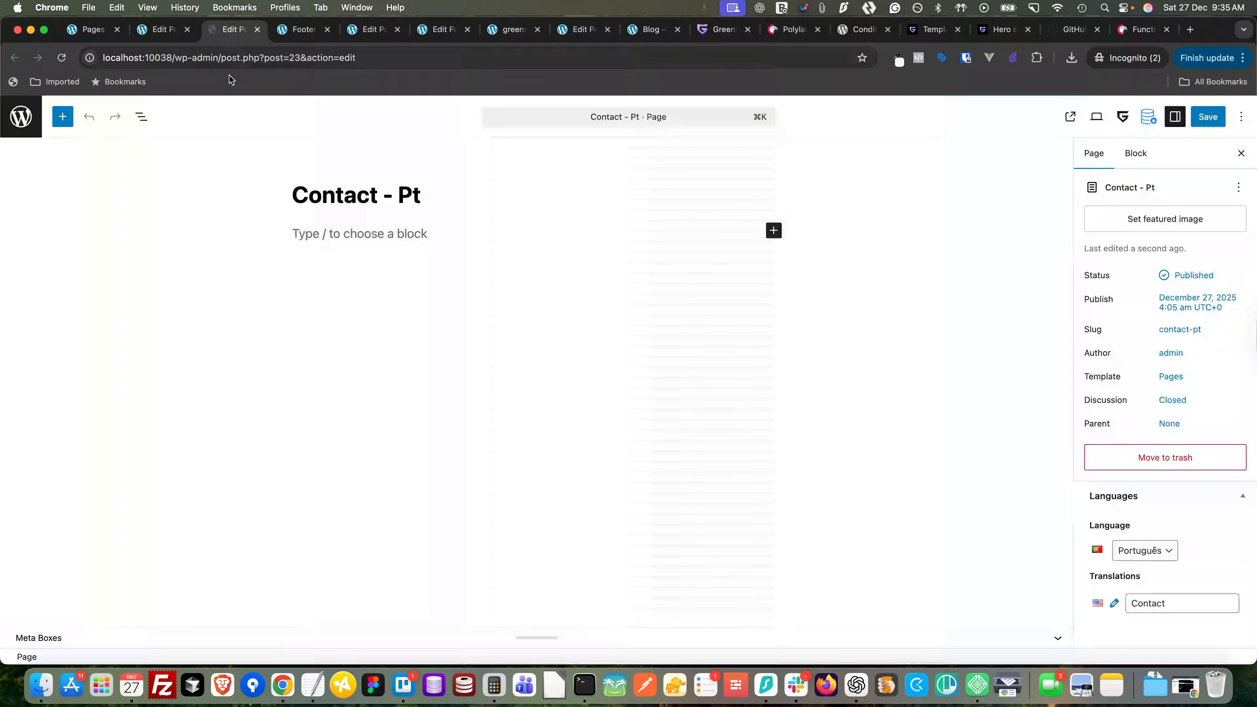
pyautogui.click(349, 235)
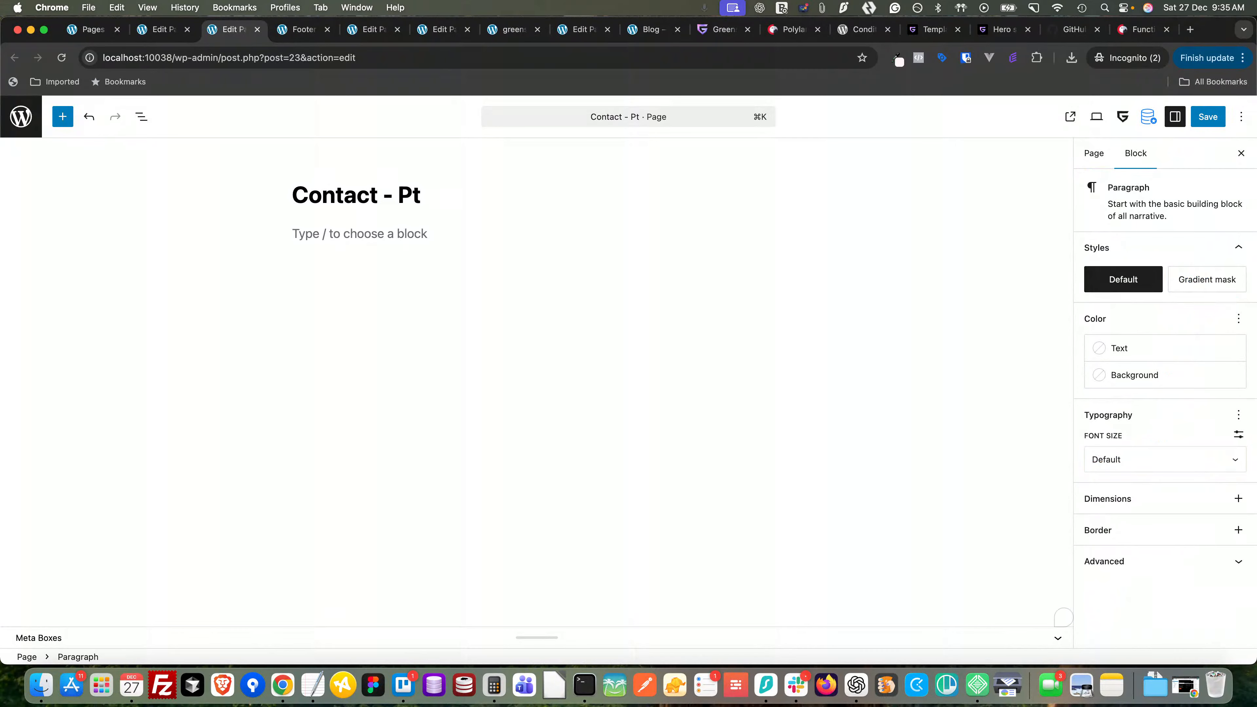
pyautogui.write('/')
pyautogui.press('super+v')
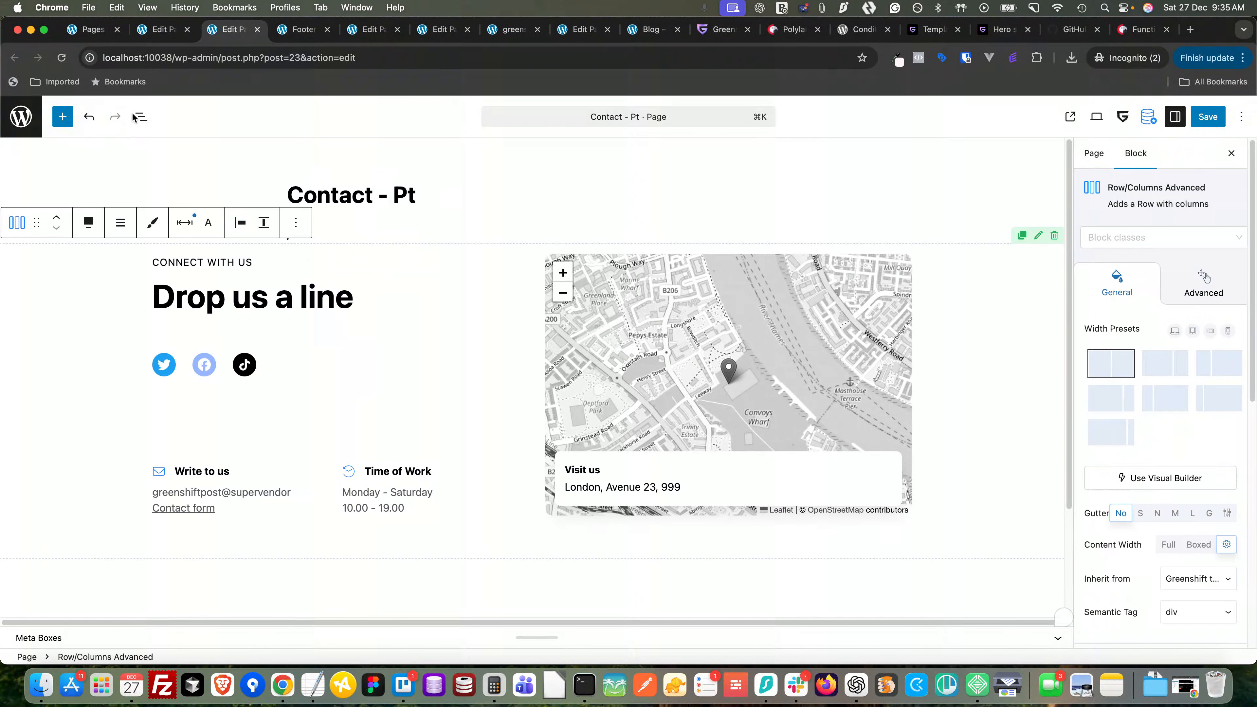
# - Delete the leftover Paragraph block above the Row/Columns Advanced block on the Contact - Pt page
pyautogui.click(140, 117)
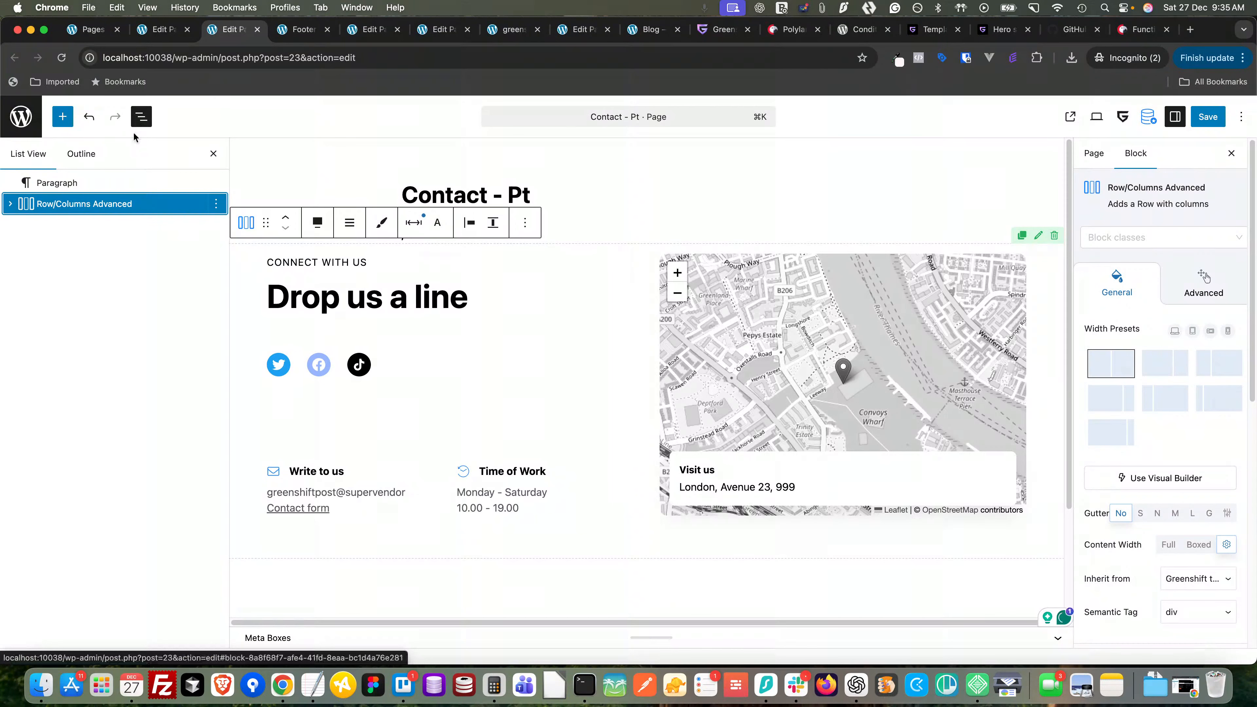
pyautogui.click(57, 183)
pyautogui.click(216, 183)
pyautogui.click(85, 610)
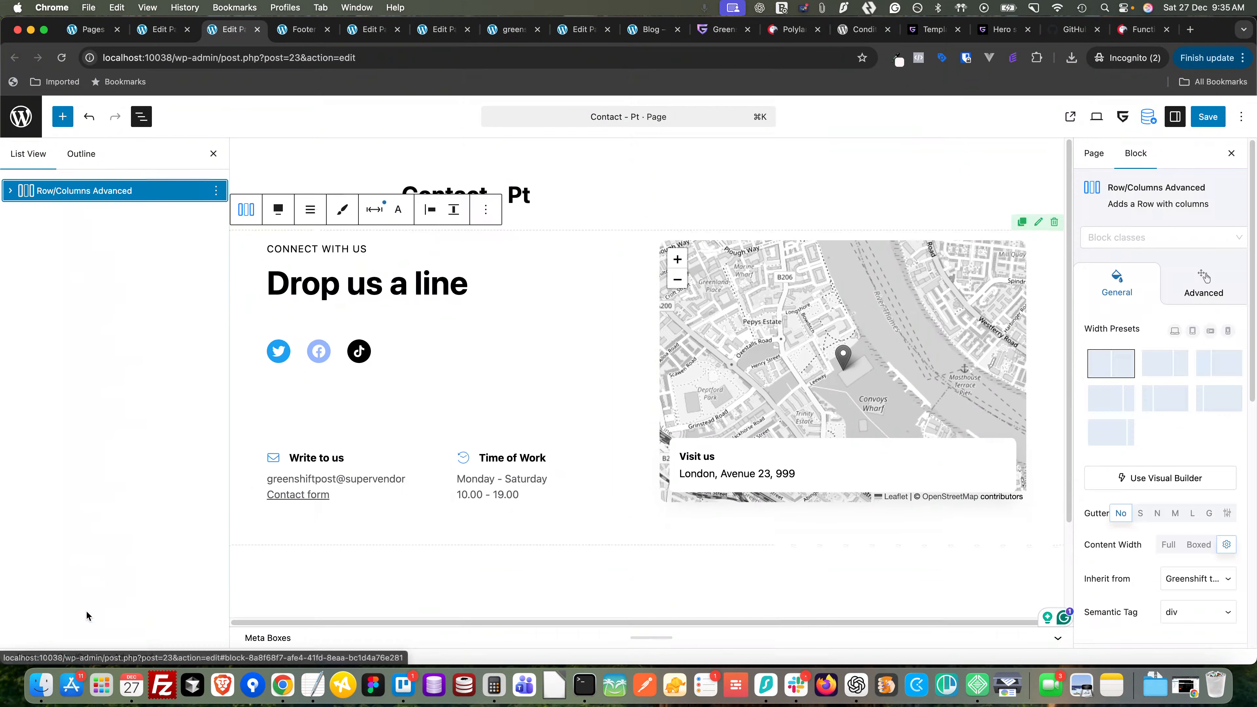
# - Append "- PT" to the "Connect with us" text above the "Drop us a line" heading
pyautogui.click(372, 240)
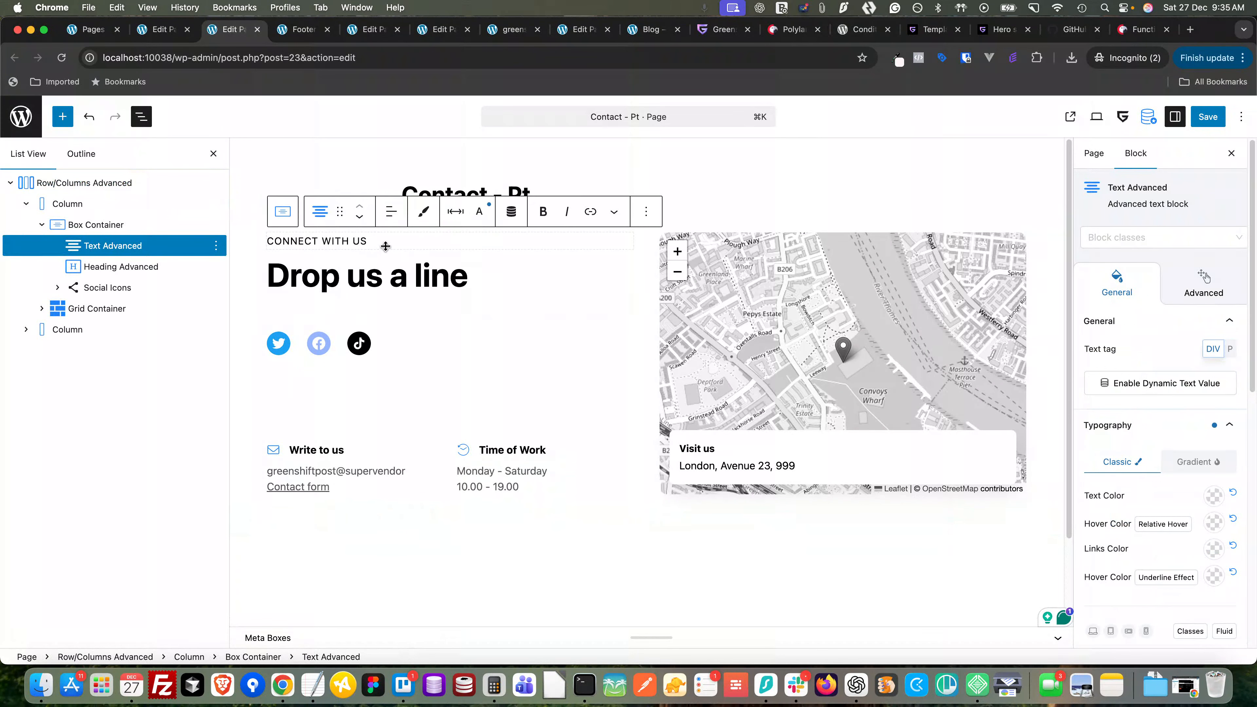
pyautogui.write('- PT')
pyautogui.scroll(-10, 1173, 477)
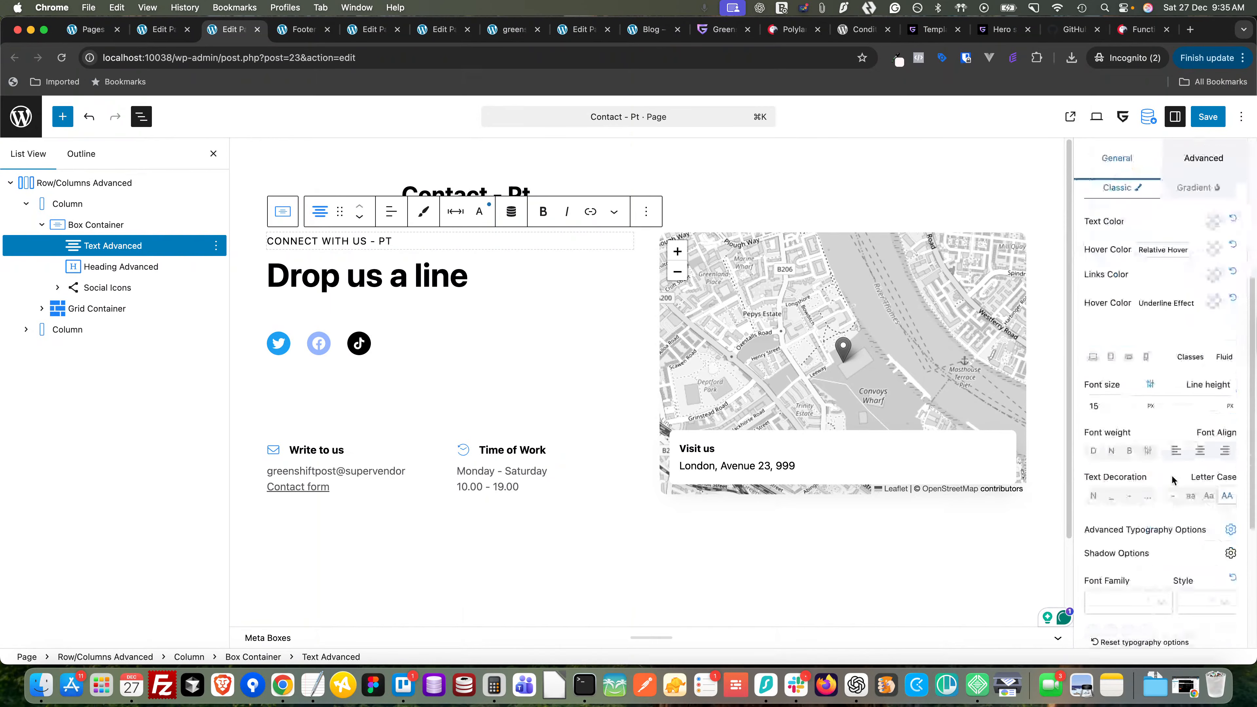
pyautogui.scroll(10, 1173, 477)
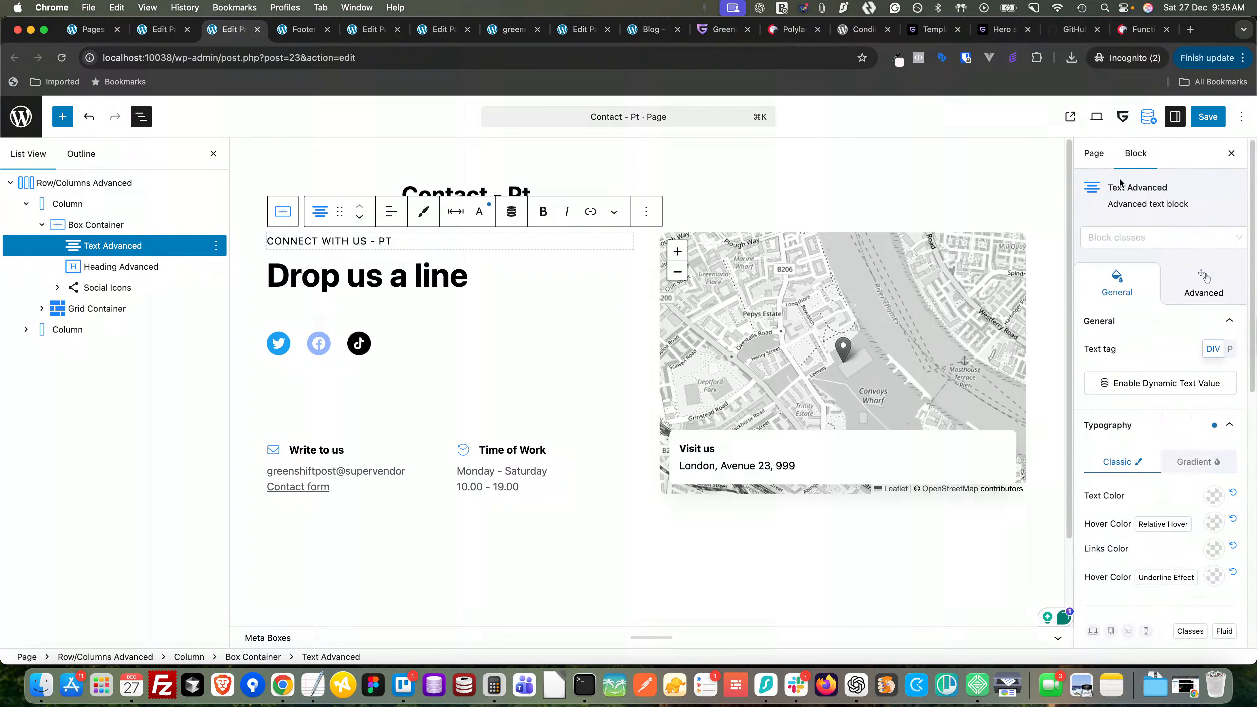
# - Check the page's language and translation settings, save the Contact - Pt page, and view it on the live site
pyautogui.click(1094, 153)
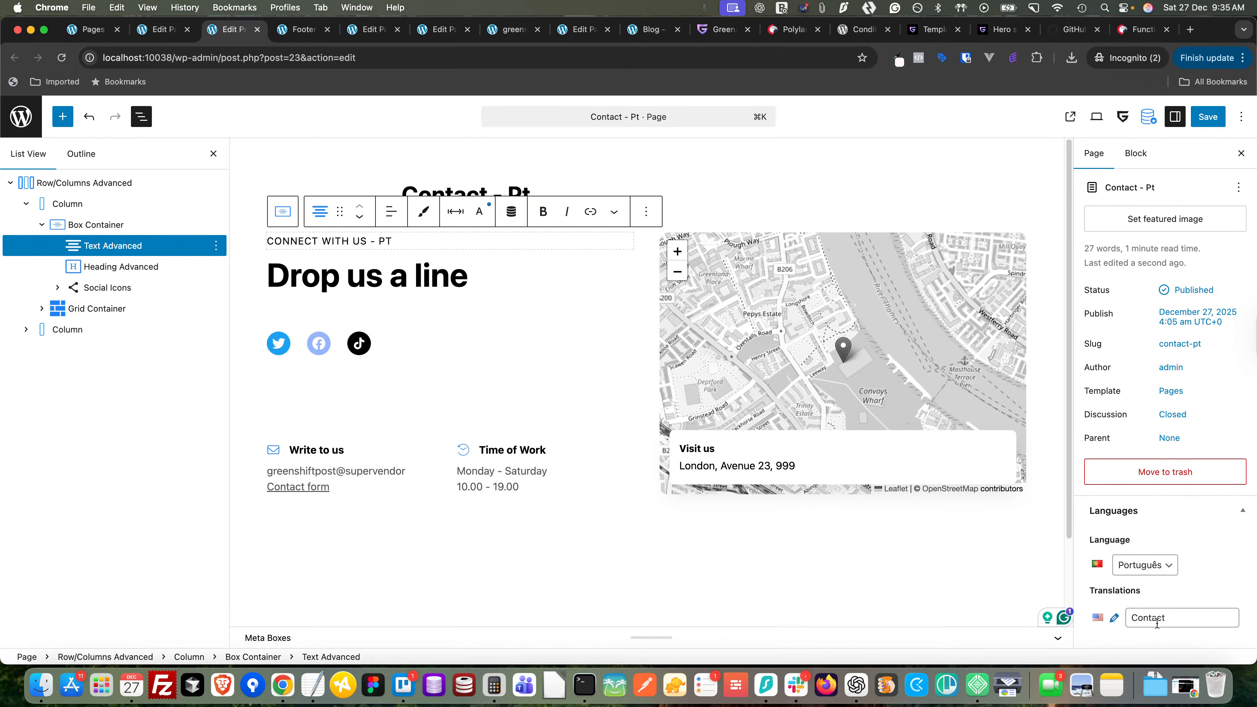
pyautogui.click(1208, 119)
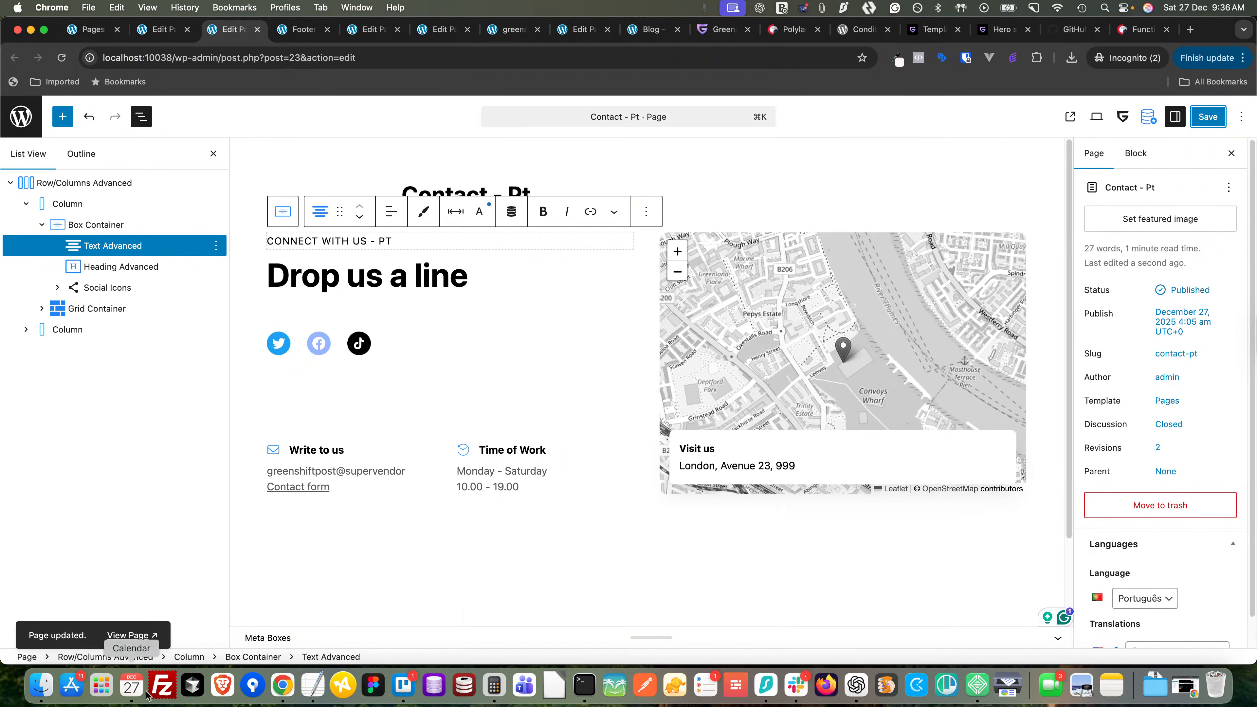
pyautogui.click(127, 633)
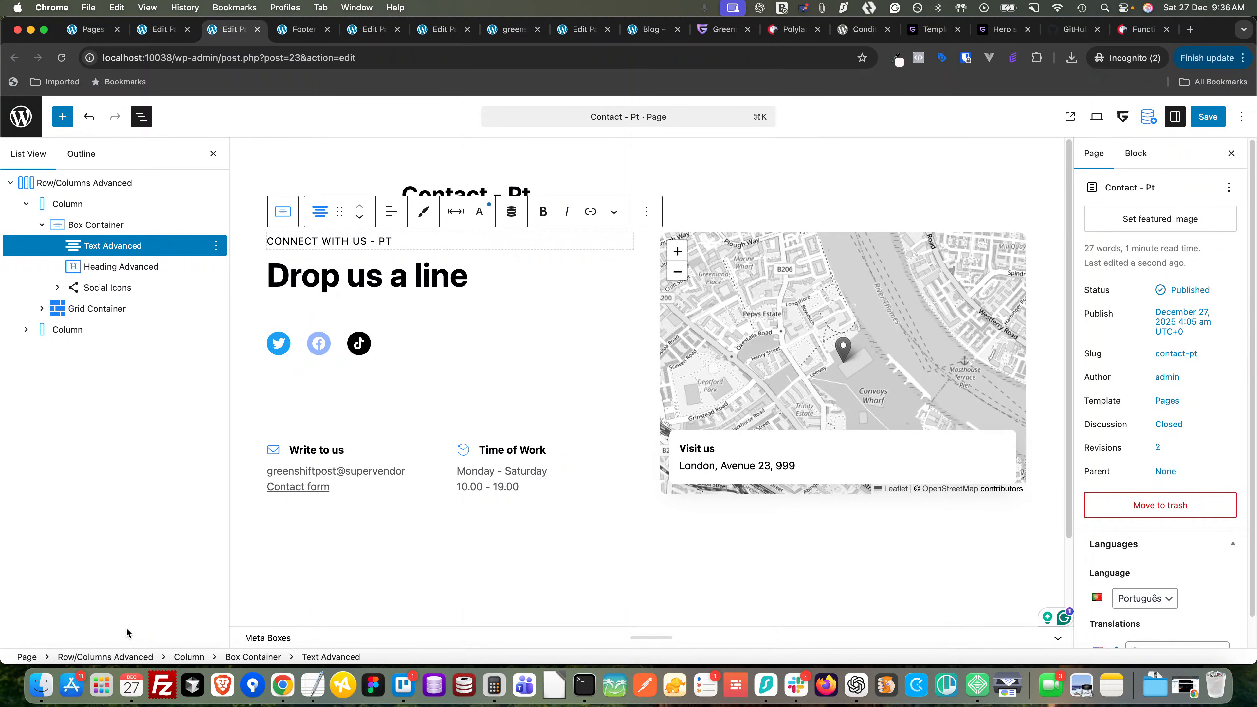
pyautogui.click(1070, 116)
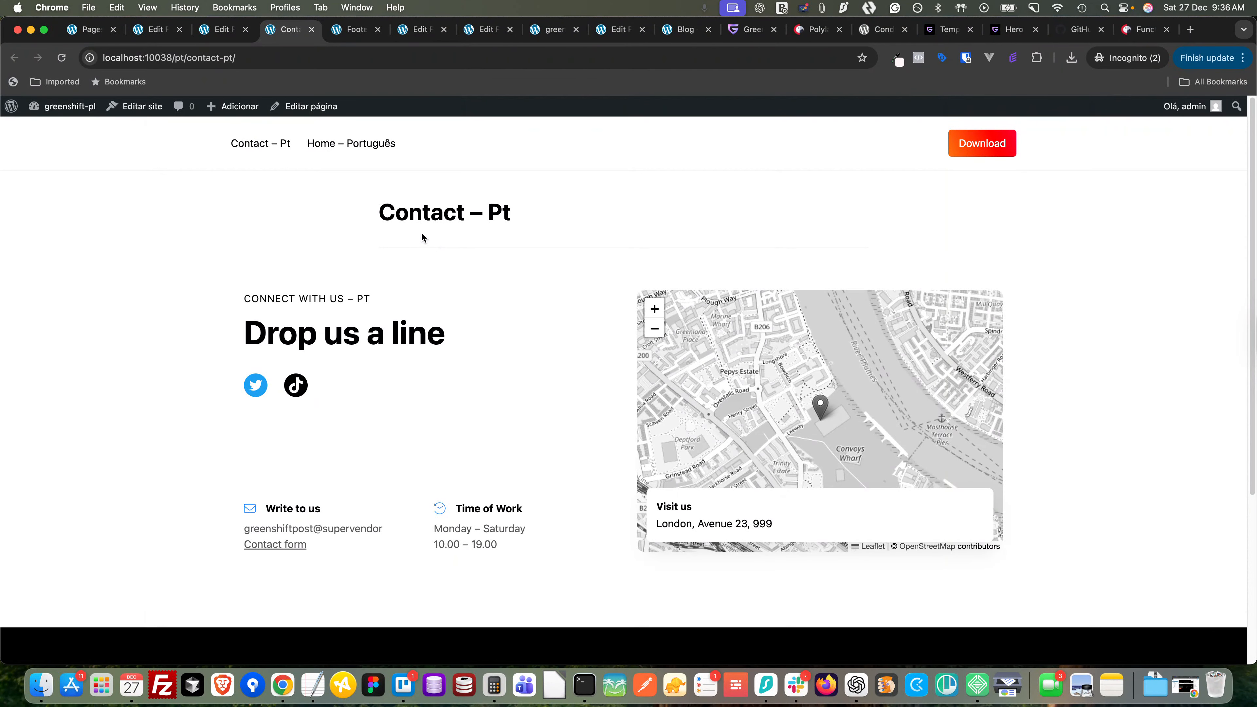
# - Test the footer language switcher on the live Contact – Pt page by switching to English and back to Português
pyautogui.scroll(-5, 714, 475)
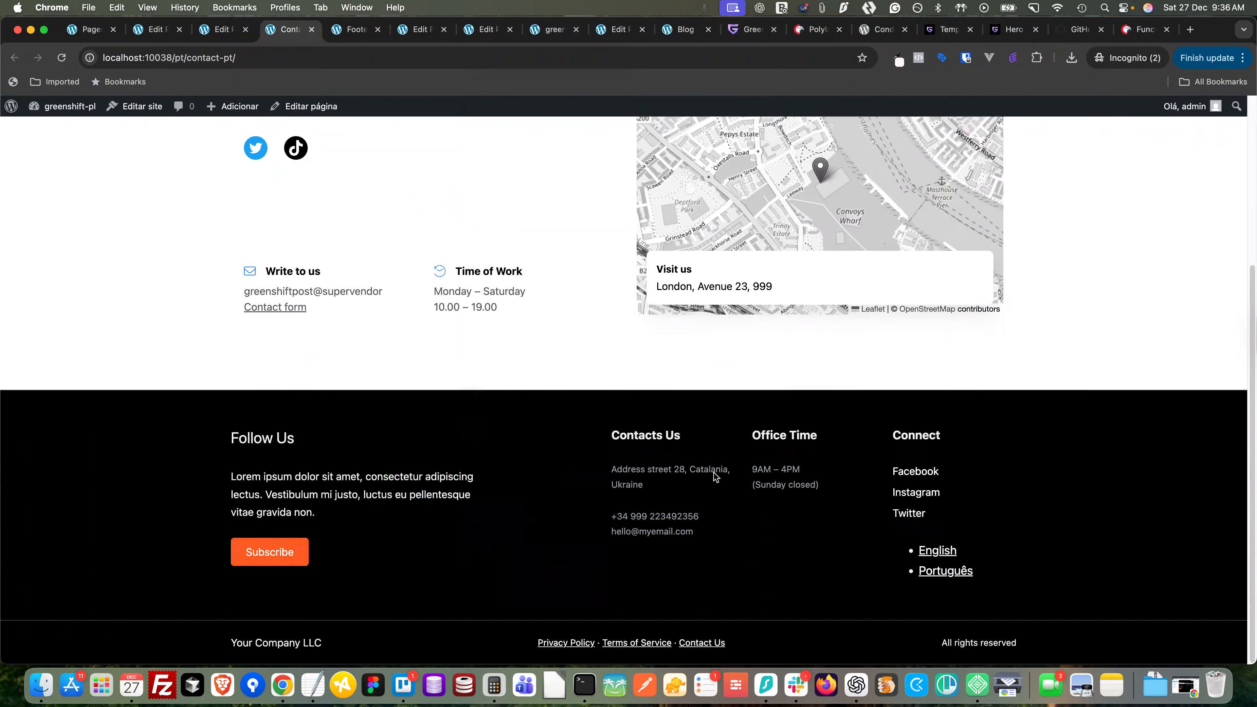
pyautogui.click(940, 550)
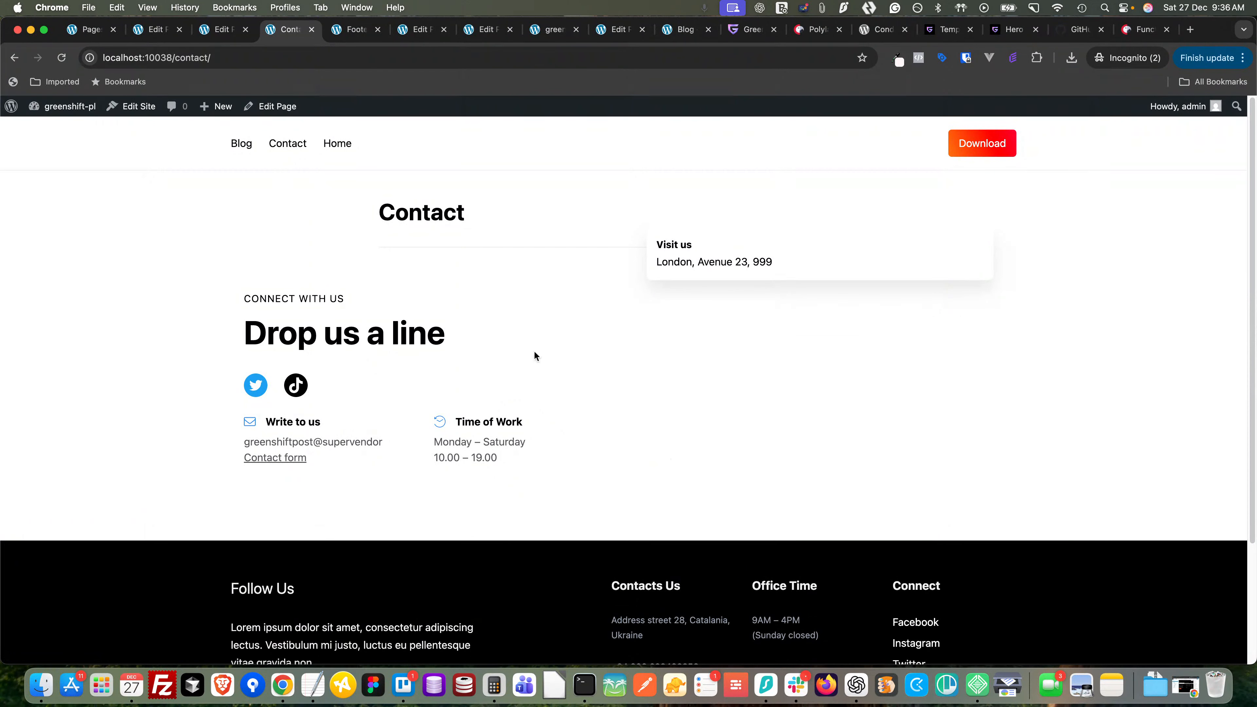
pyautogui.scroll(-3, 516, 331)
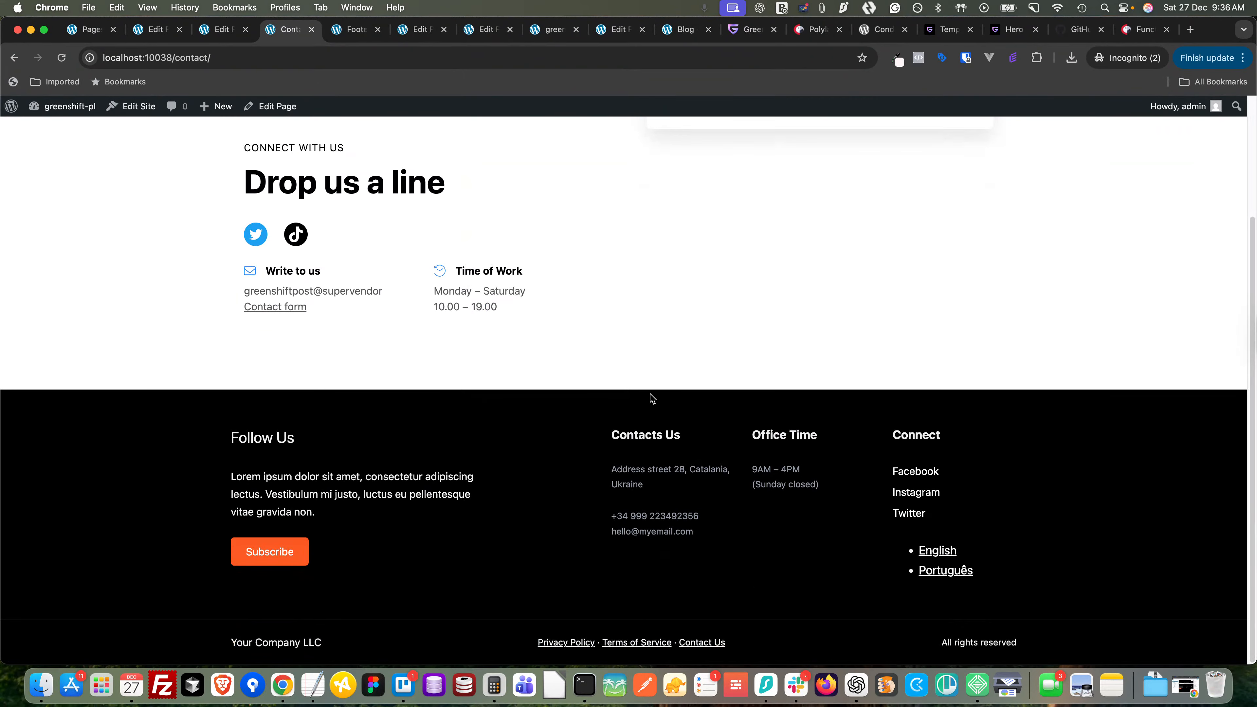
pyautogui.click(941, 572)
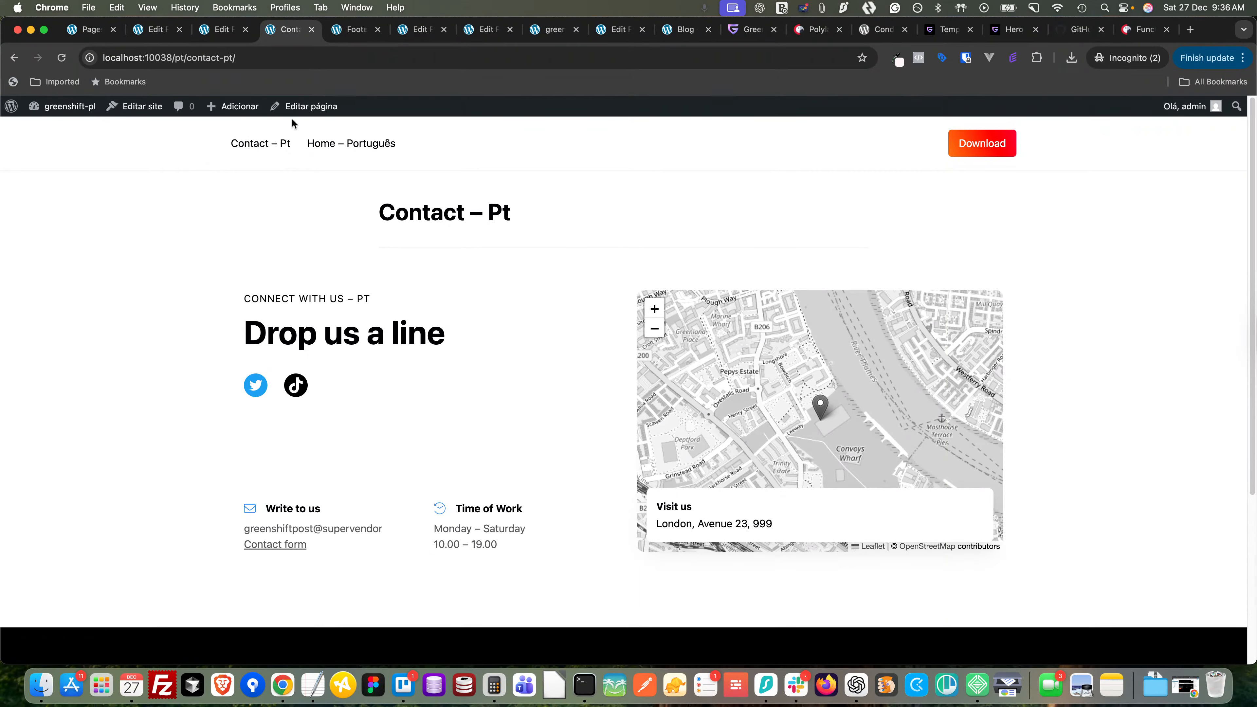
# - Change the Contact - Pt page's template to "Page without title", save the page, and view it on the live site
pyautogui.click(307, 106)
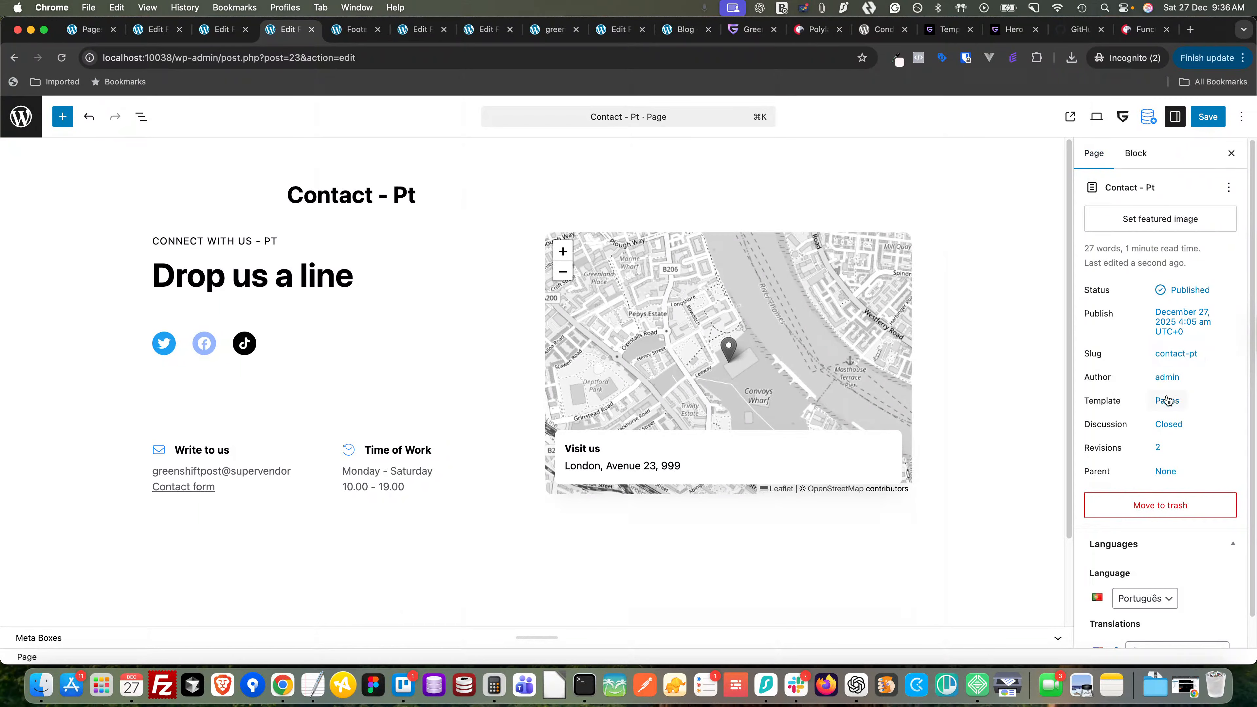
pyautogui.click(1166, 400)
pyautogui.click(948, 436)
pyautogui.press('super+s')
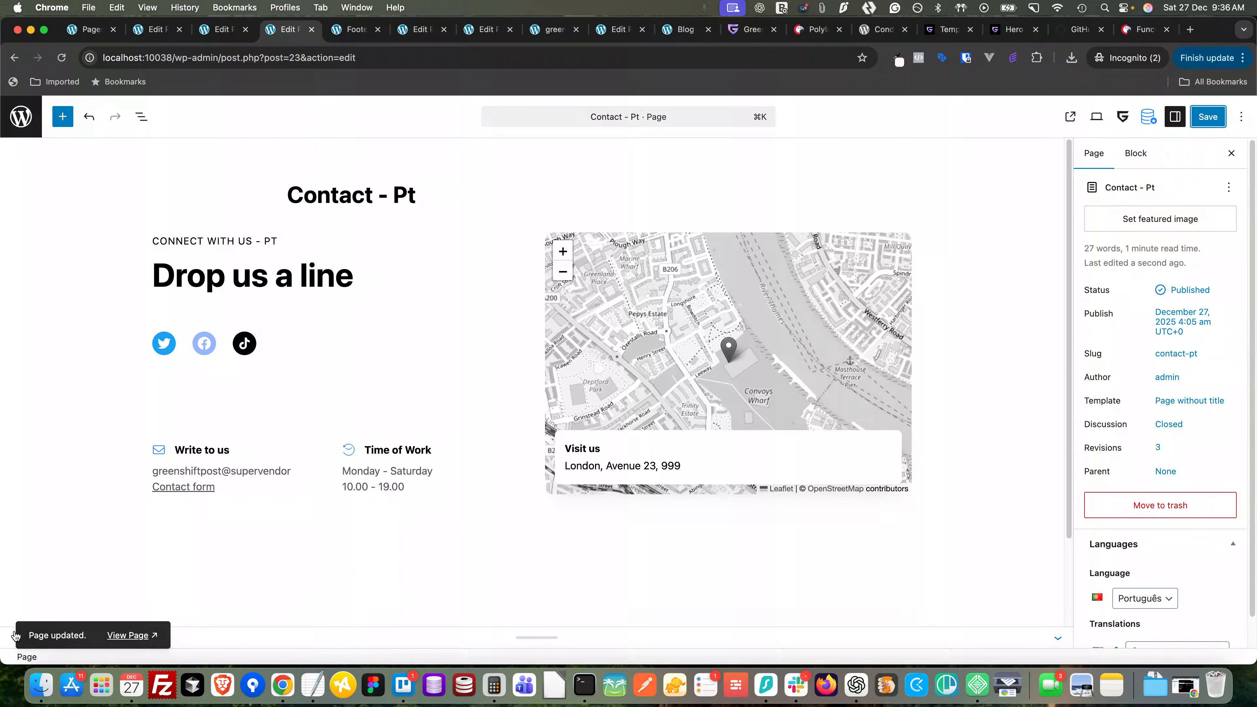
pyautogui.click(133, 635)
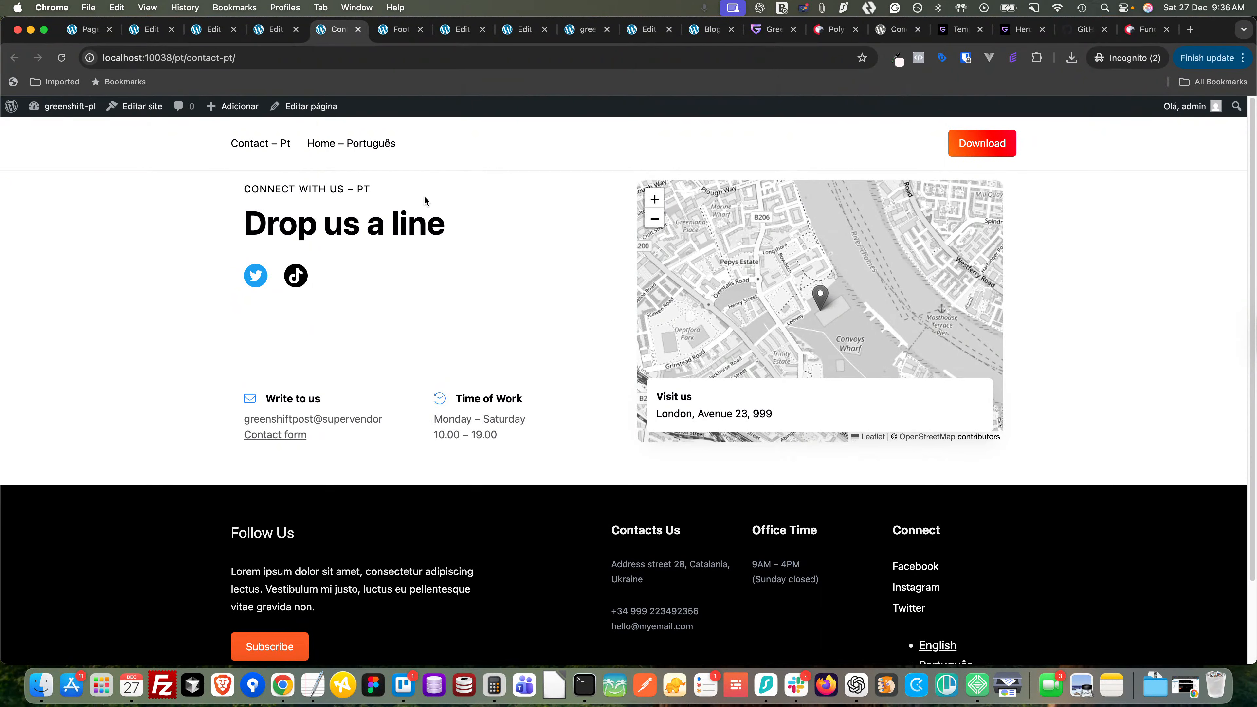
# - Switch the live Contact – Pt page to English with the footer language switcher and view the Blog page
pyautogui.scroll(-2, 720, 429)
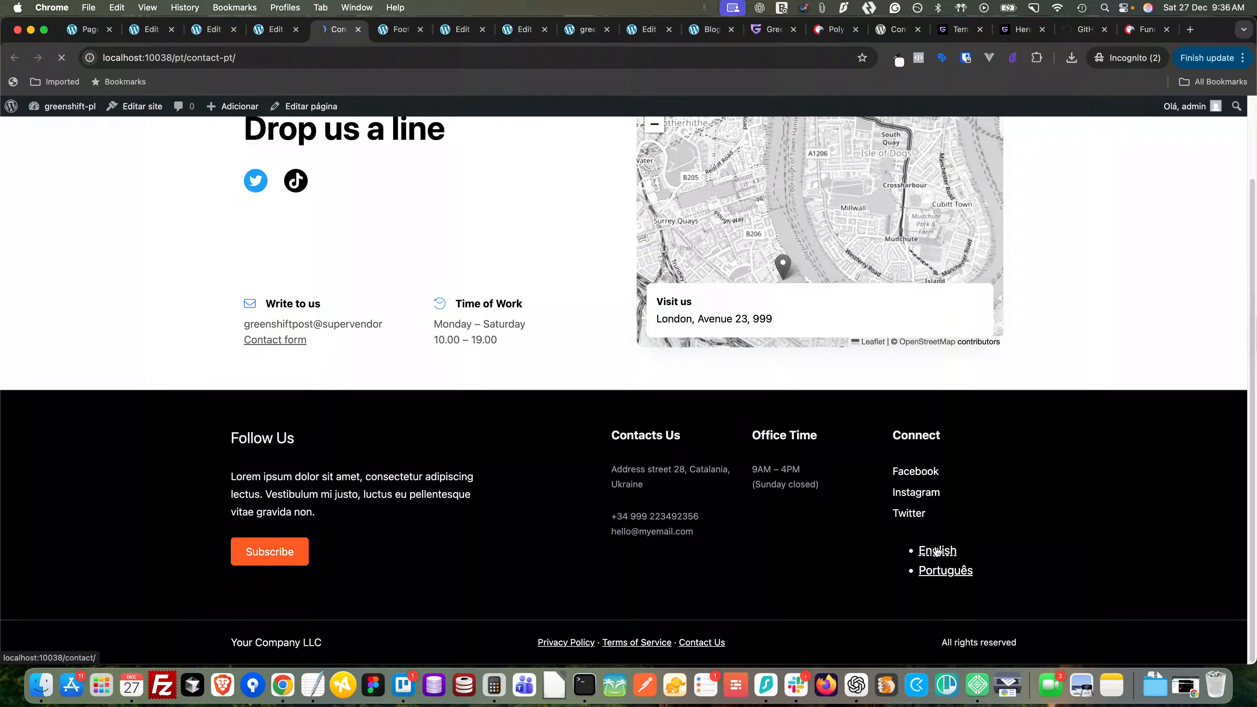
pyautogui.click(936, 550)
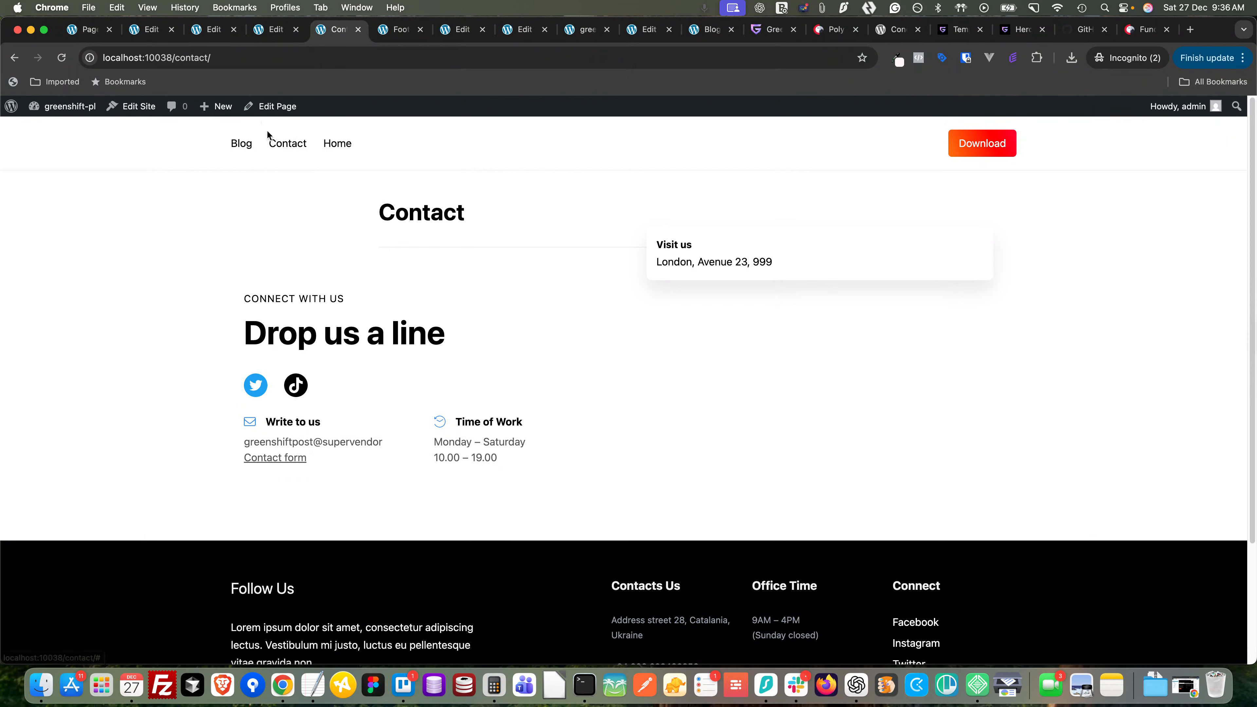
pyautogui.click(238, 148)
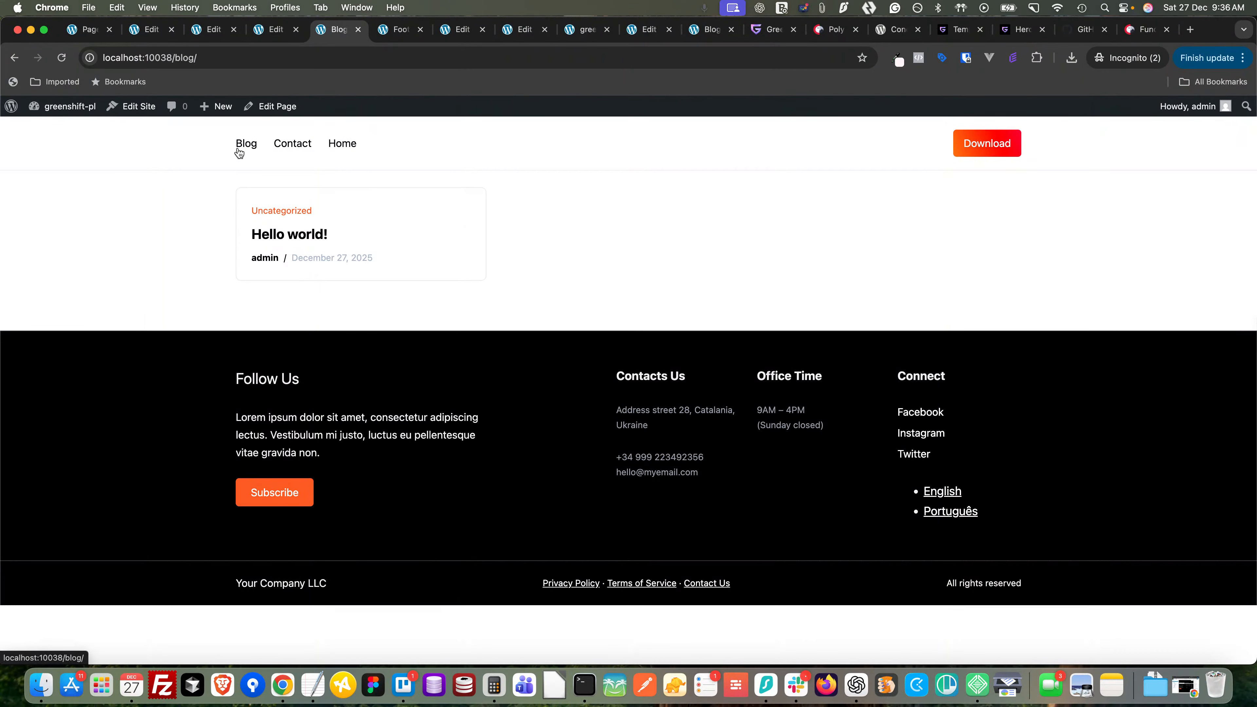
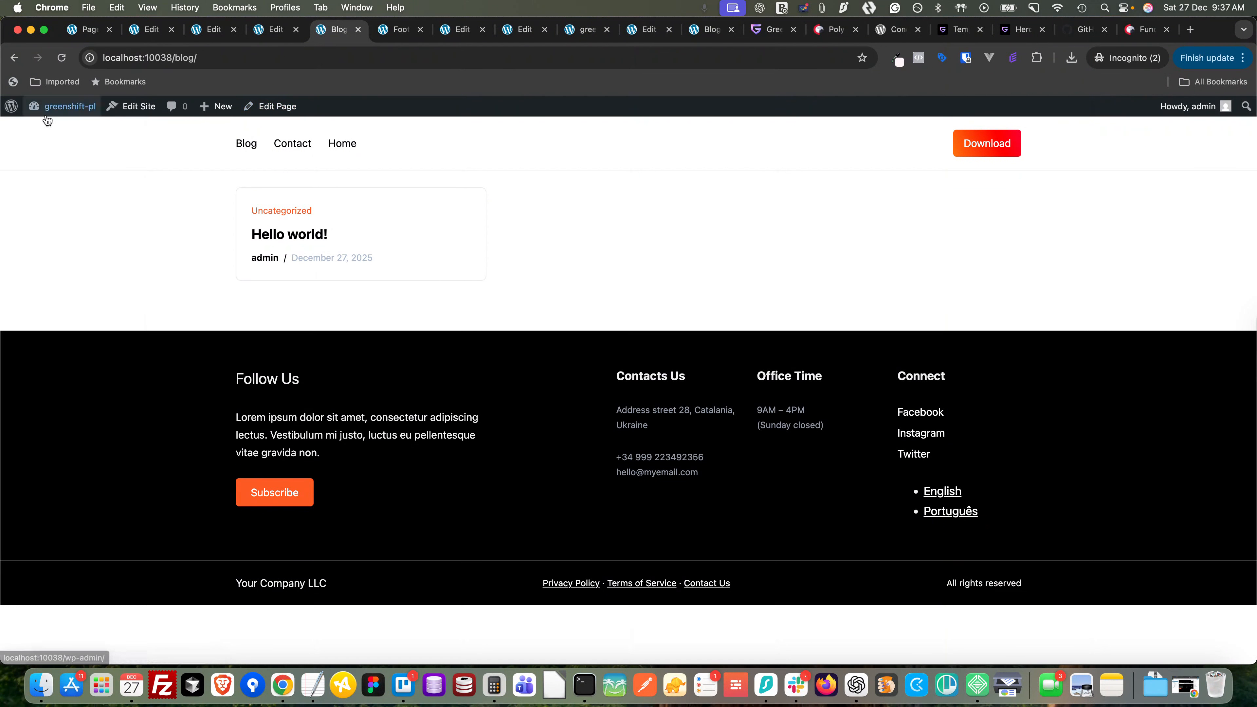
# - Add a Portuguese translation of the Blog page titled "Blog - Pt" and publish it
pyautogui.click(81, 29)
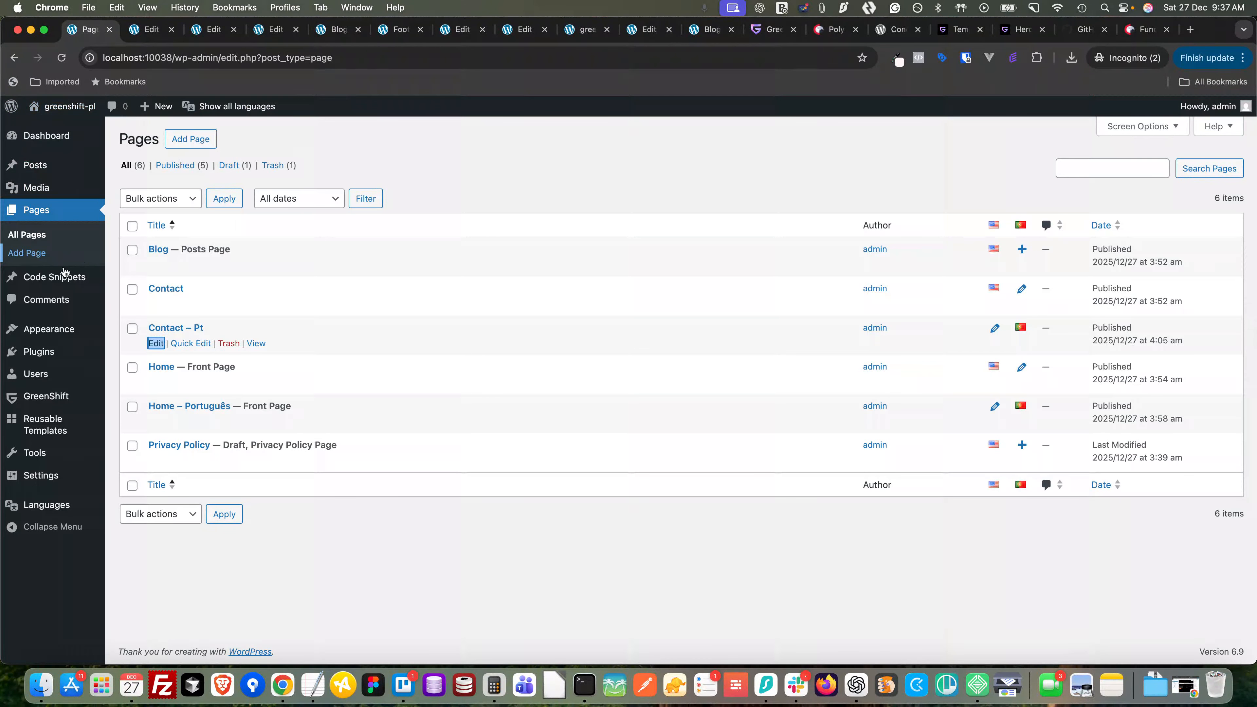
pyautogui.click(40, 213)
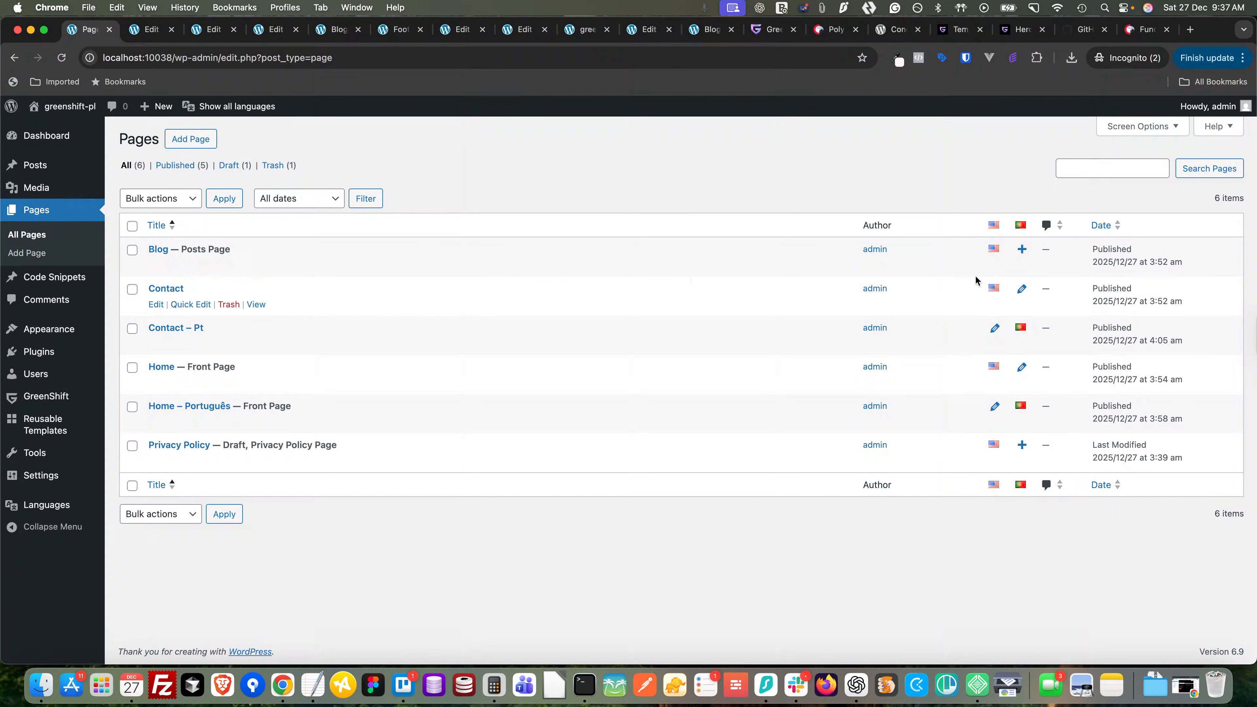
pyautogui.click(1022, 252)
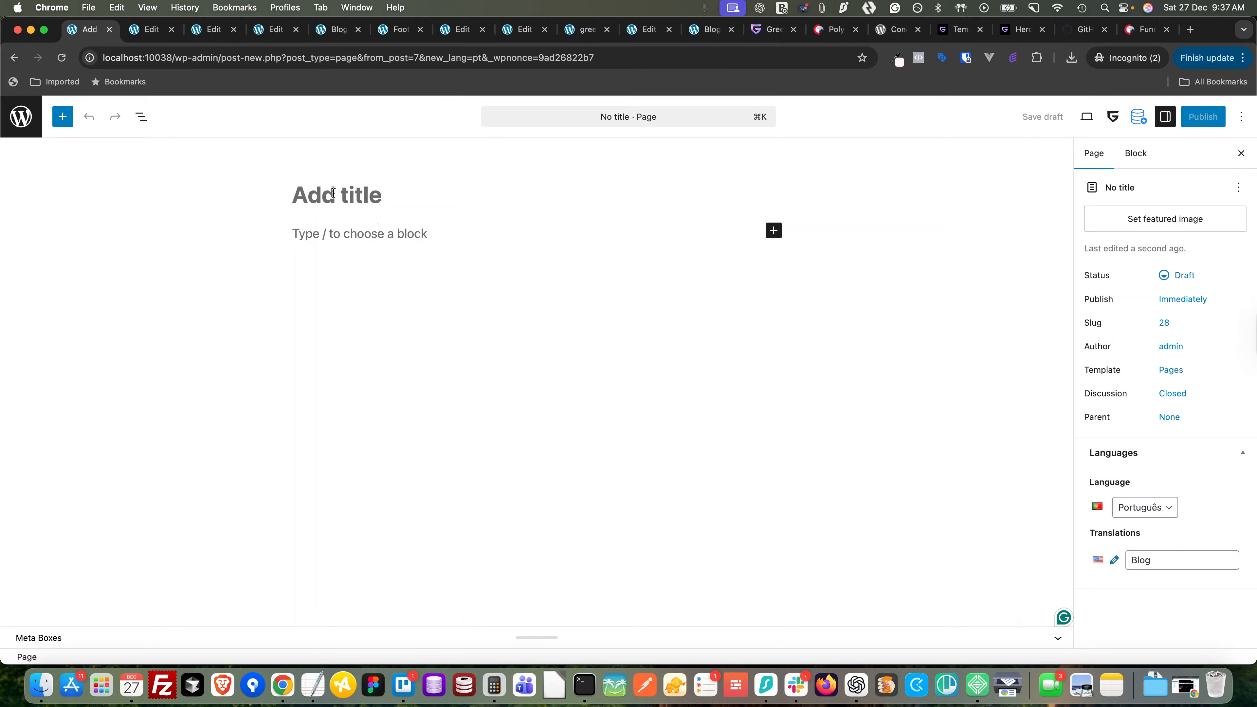
pyautogui.write('Blog - ')
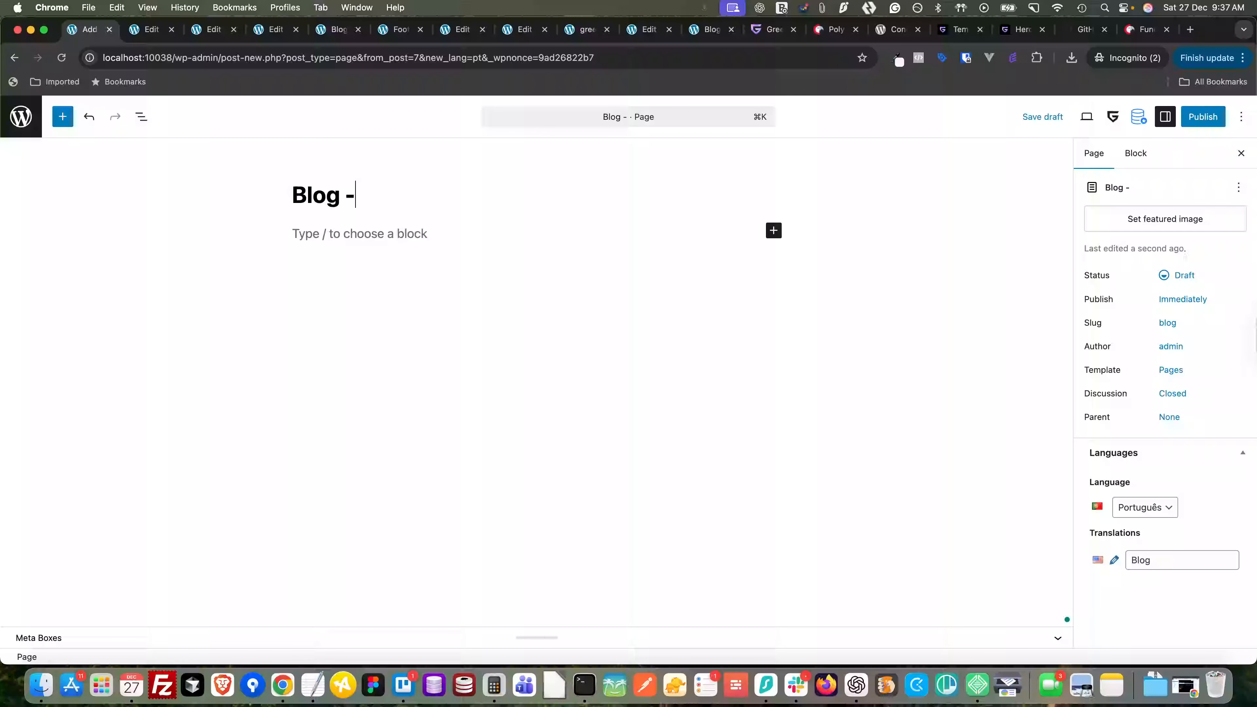
pyautogui.write('Pt')
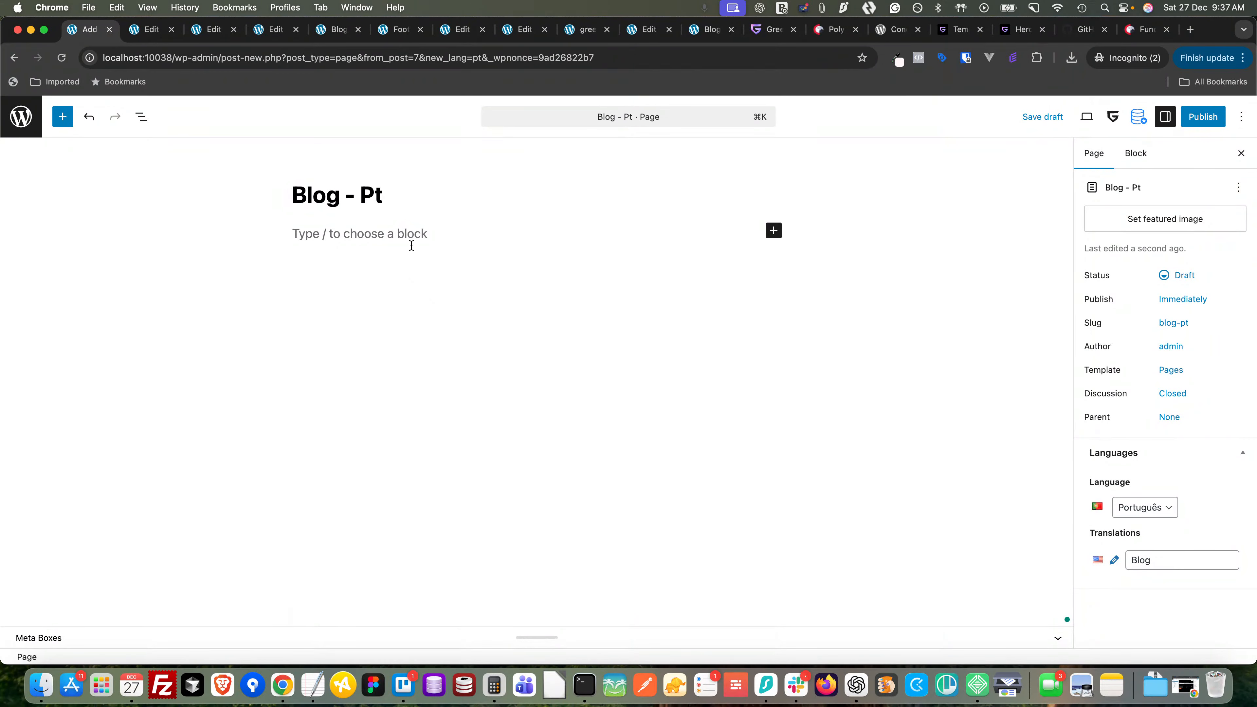
pyautogui.click(1203, 118)
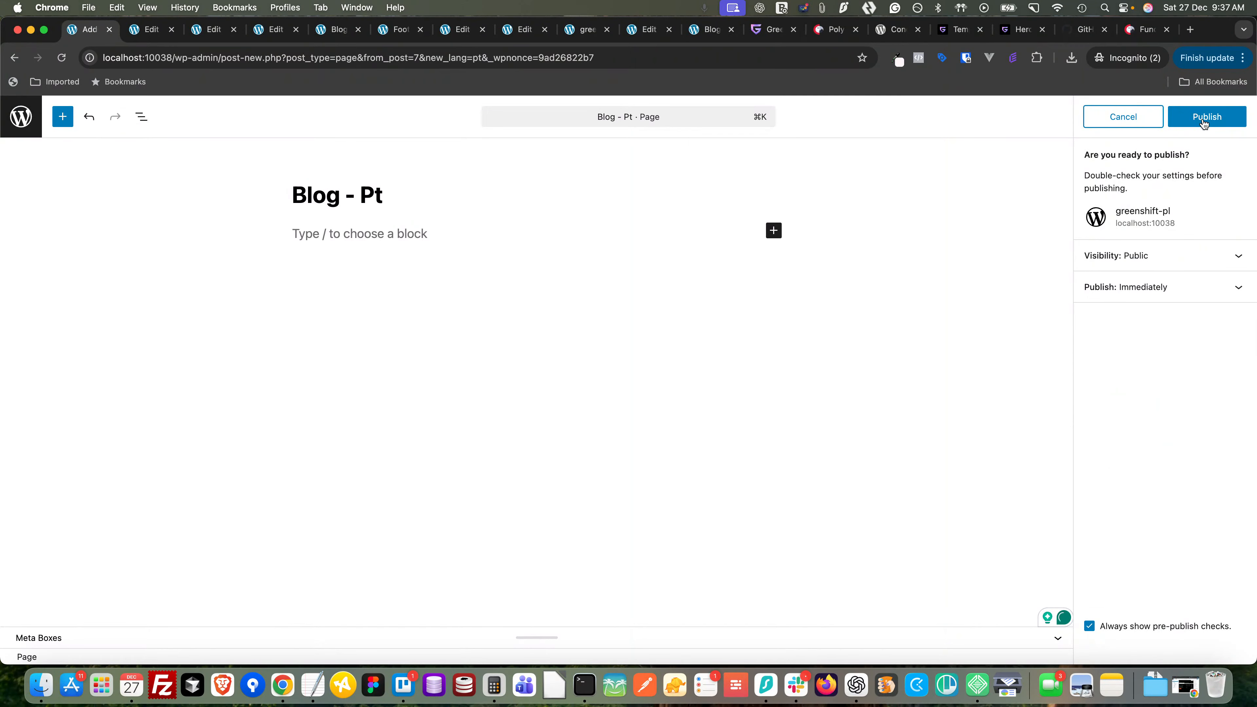
pyautogui.click(1203, 118)
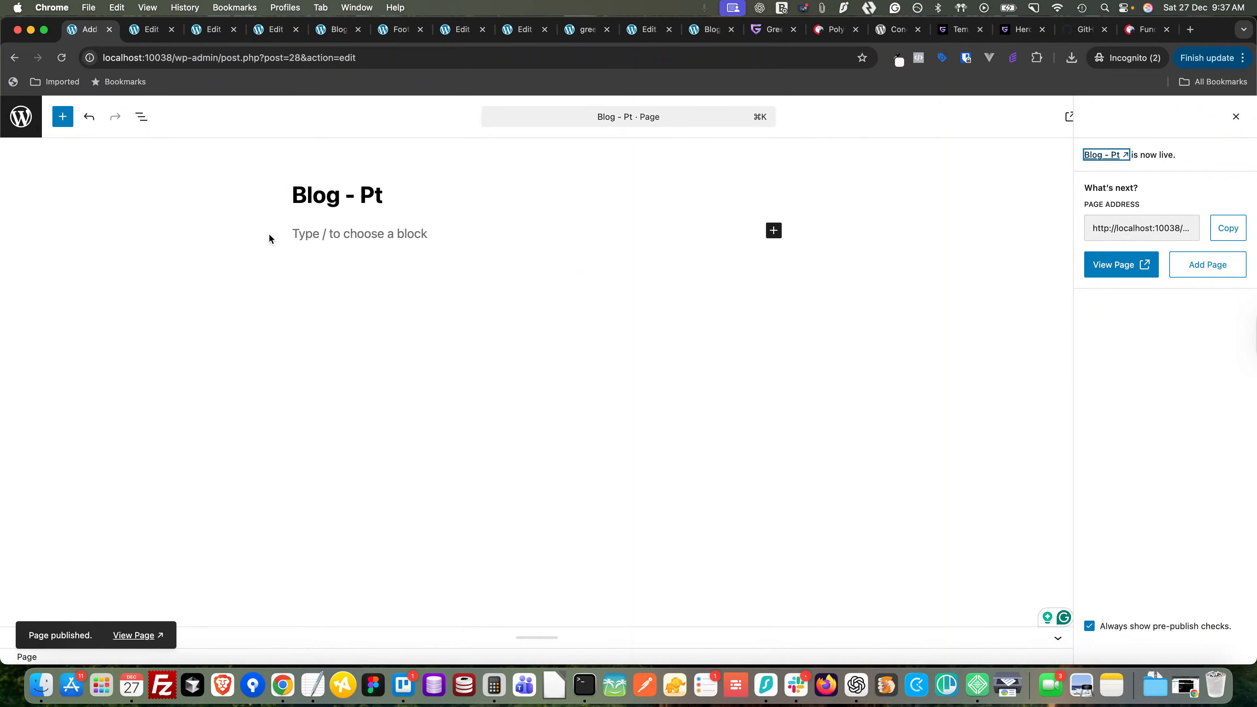
# - Open the English Blog page for editing in a new tab and copy its top-level Group block
pyautogui.click(21, 116)
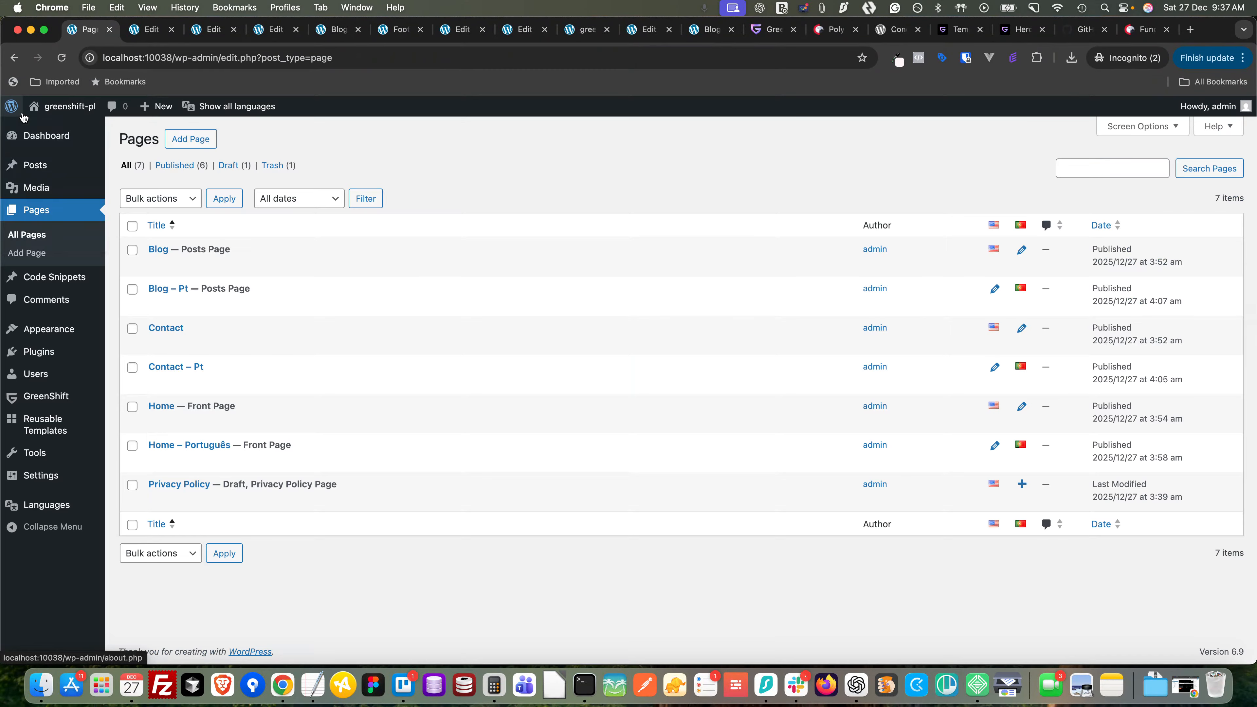
pyautogui.rightClick(154, 265)
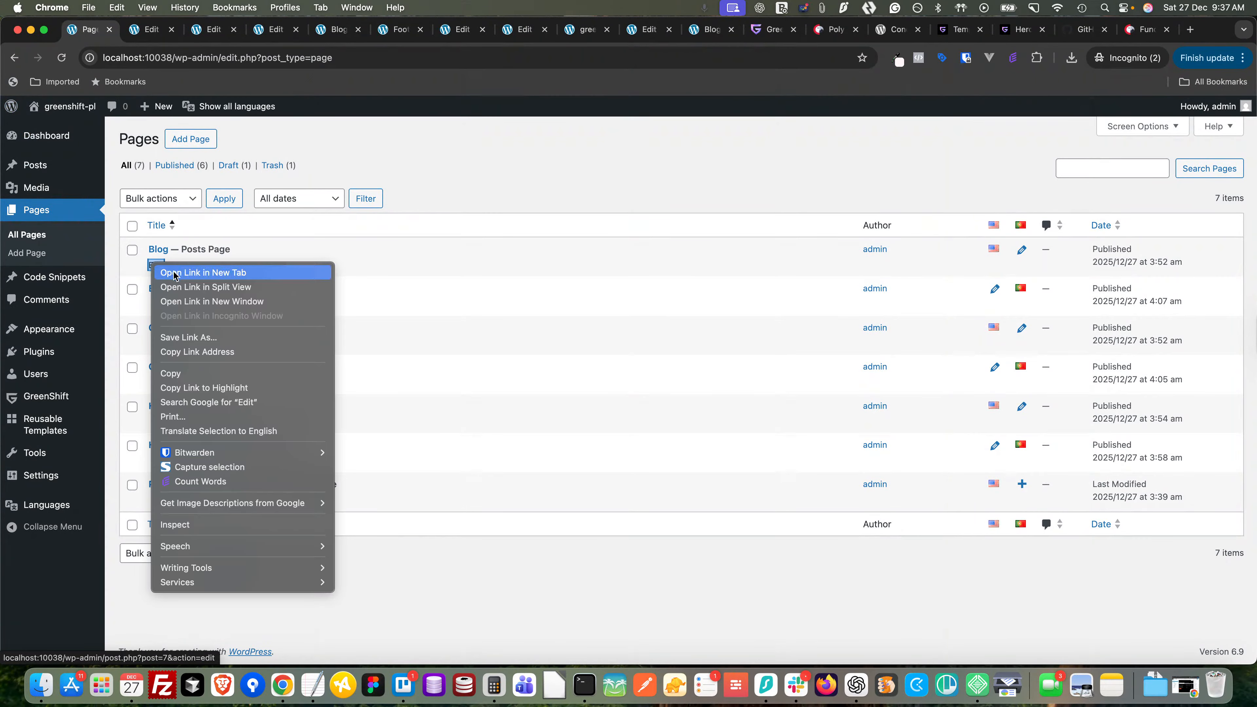
pyautogui.click(174, 272)
pyautogui.click(144, 29)
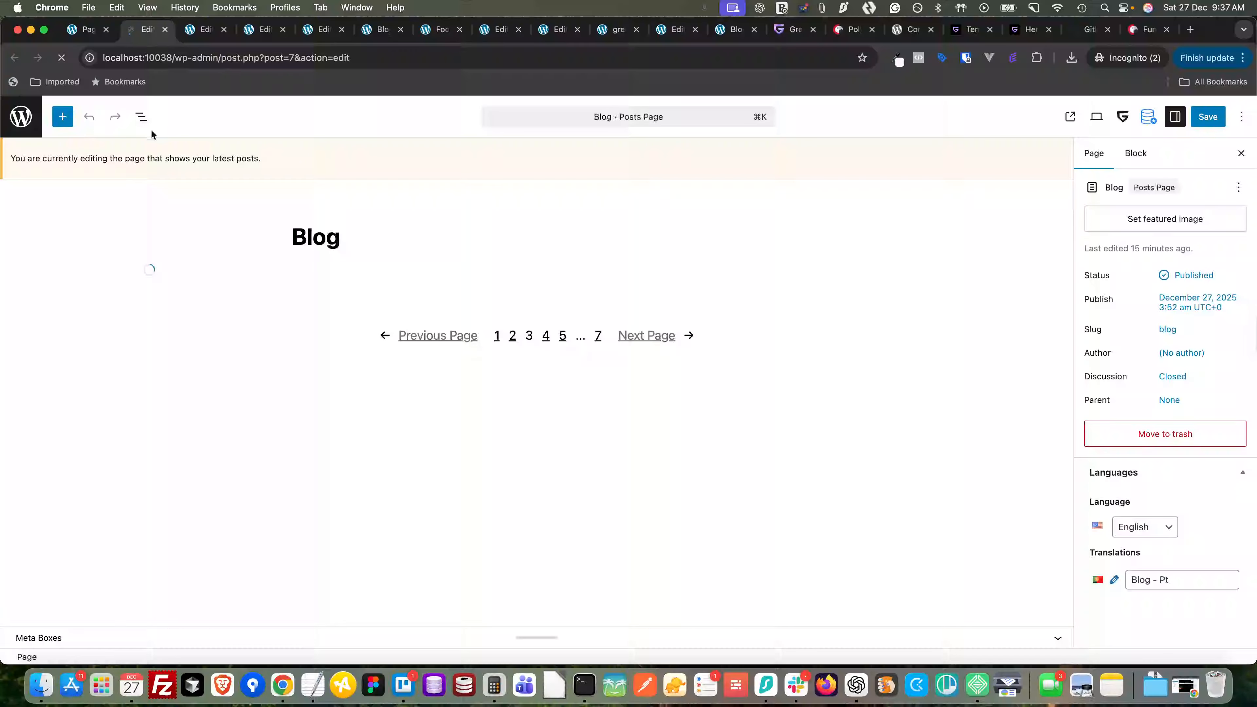
pyautogui.click(141, 116)
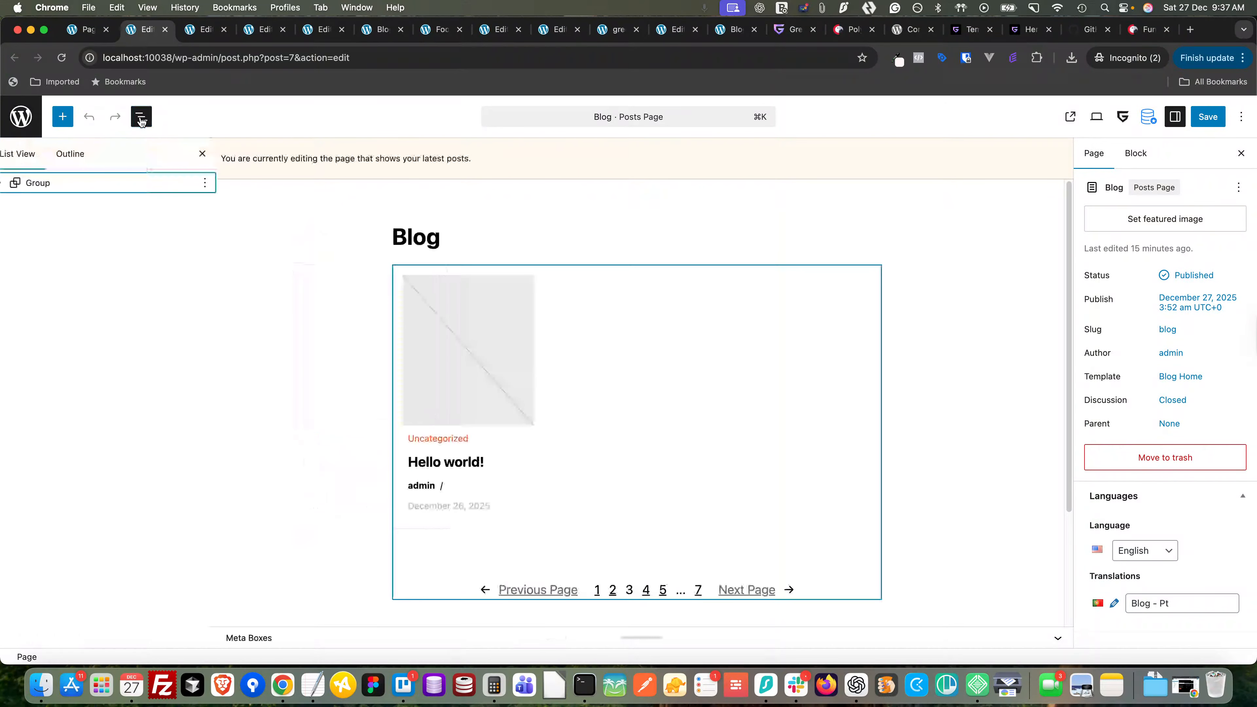
pyautogui.click(73, 181)
pyautogui.click(10, 182)
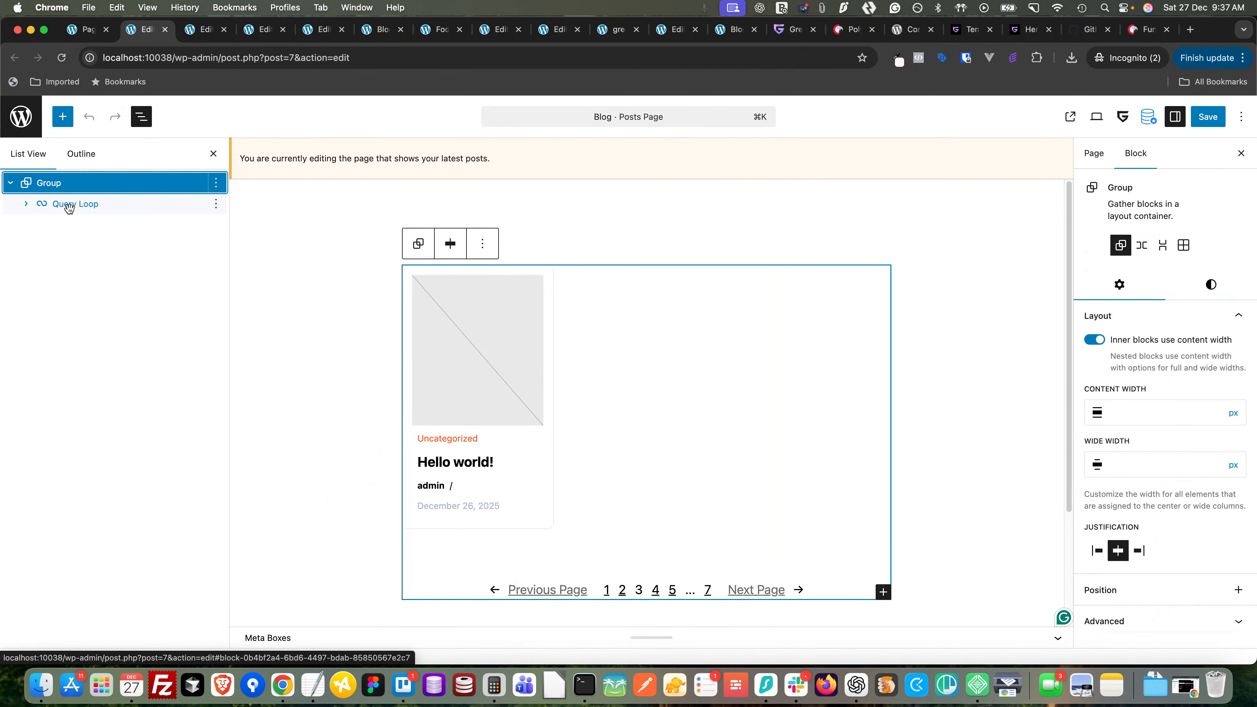
pyautogui.rightClick(64, 183)
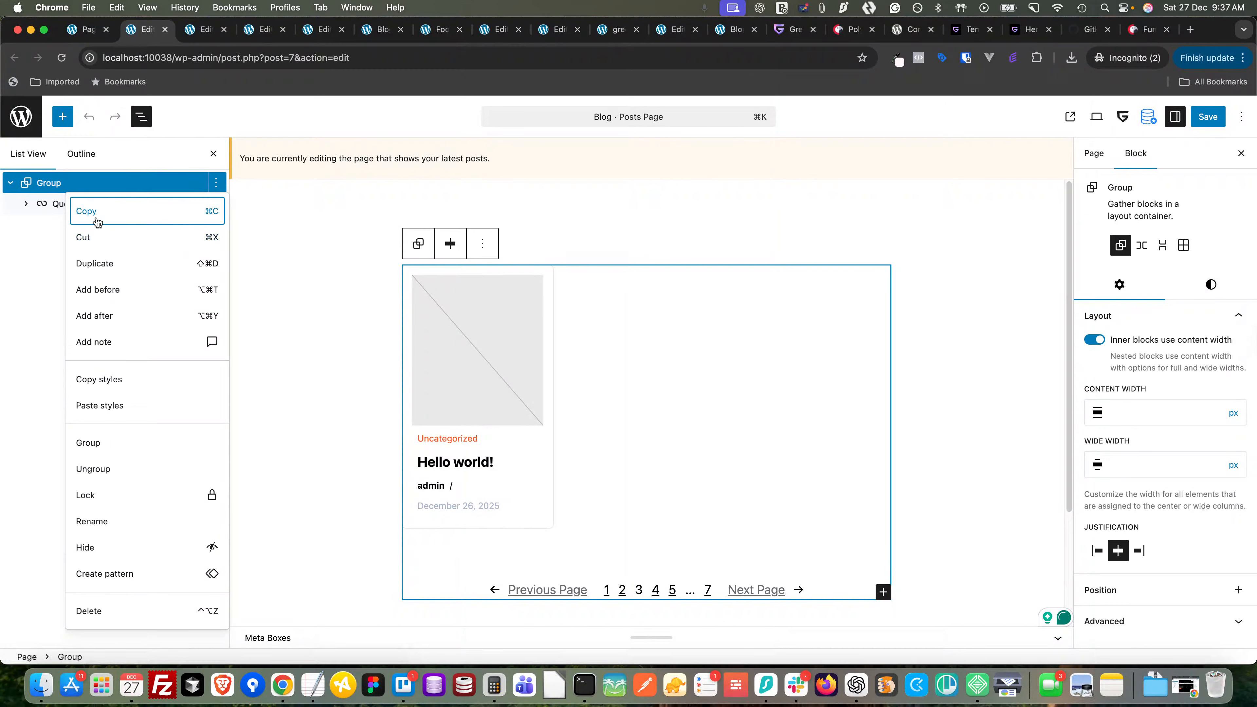
pyautogui.click(87, 210)
# - Open the Blog – Pt page for editing in a new tab and paste the copied Group block into its content
pyautogui.click(83, 30)
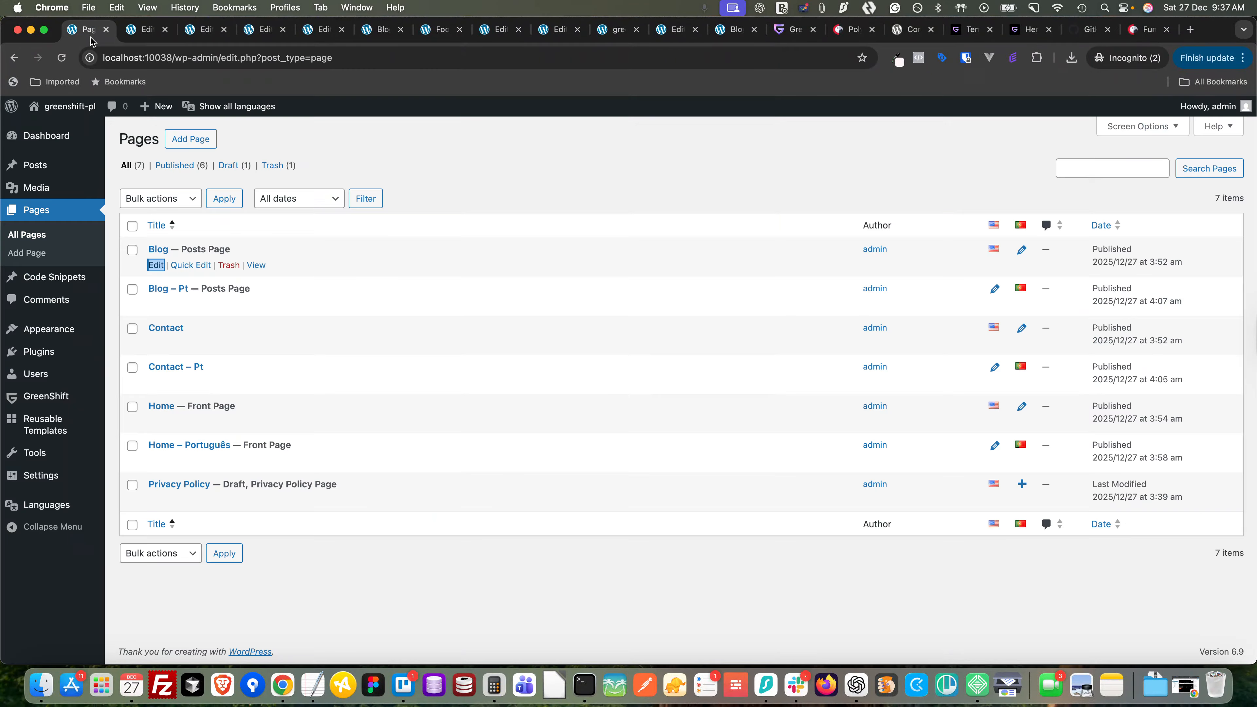
pyautogui.rightClick(155, 304)
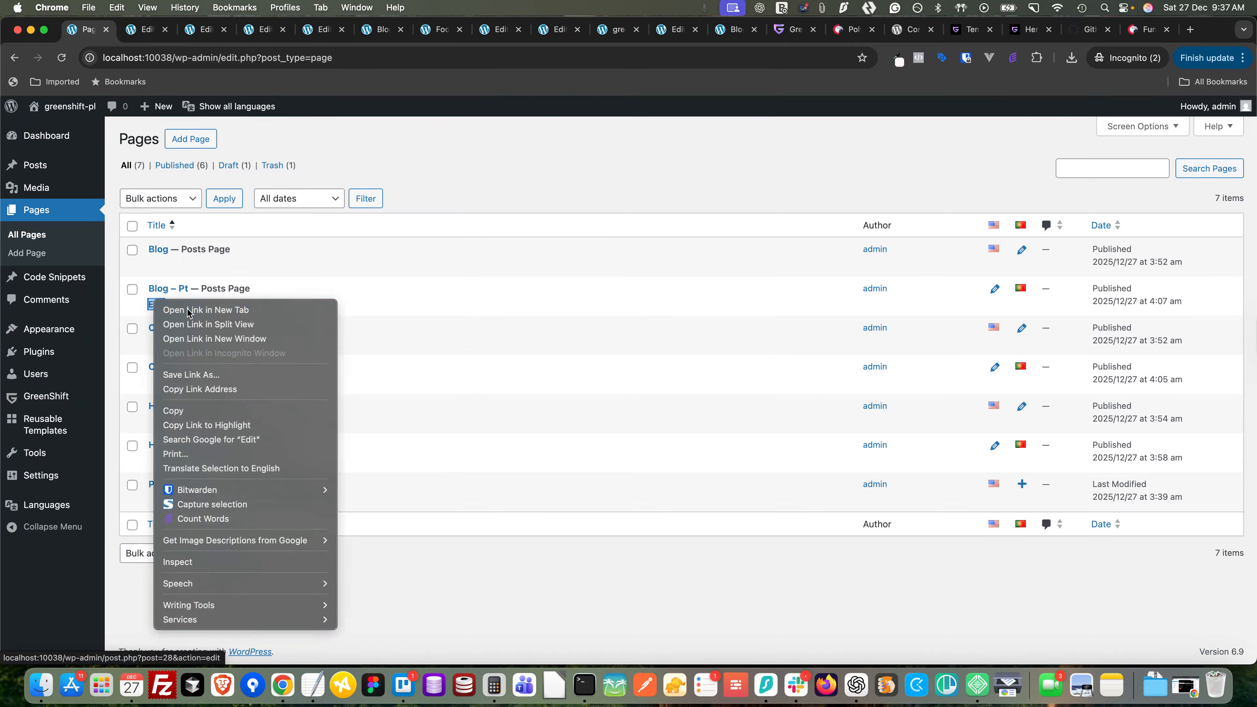
pyautogui.click(198, 312)
pyautogui.click(196, 32)
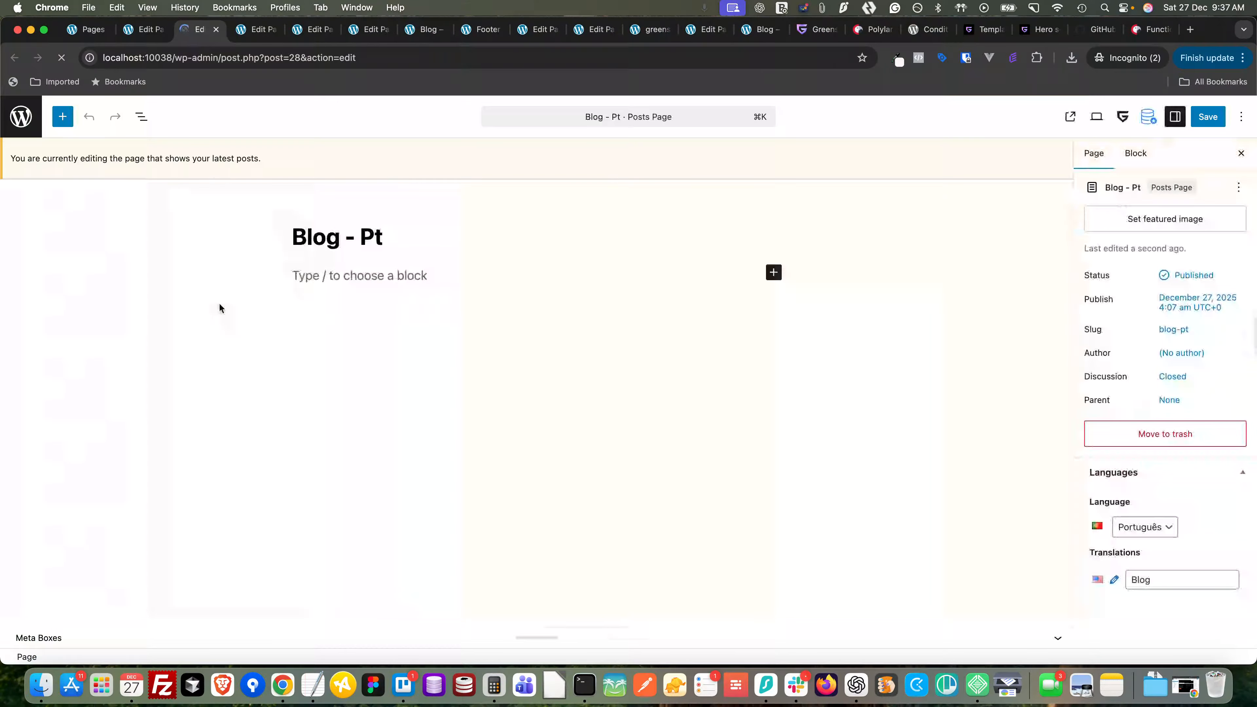
pyautogui.click(334, 278)
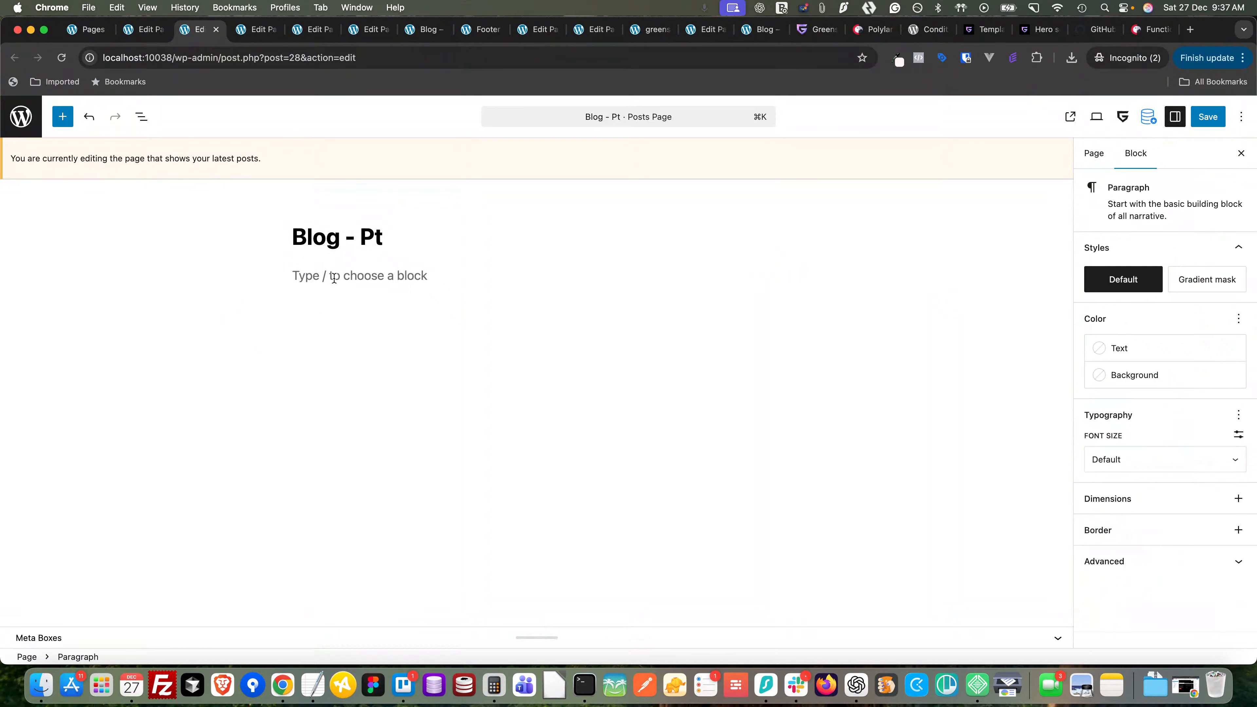
pyautogui.press('super+v')
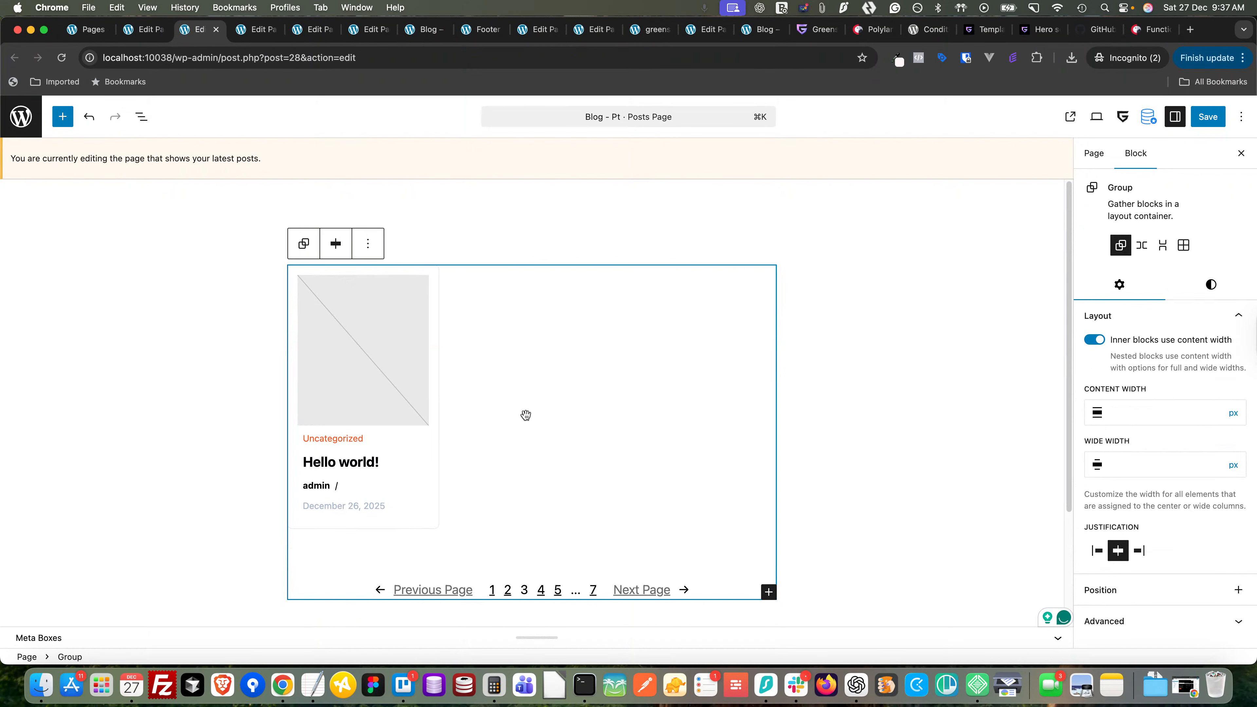
# - Check the Blog - Pt page's block structure, save the page, and view it on the live site in a new tab
pyautogui.click(141, 120)
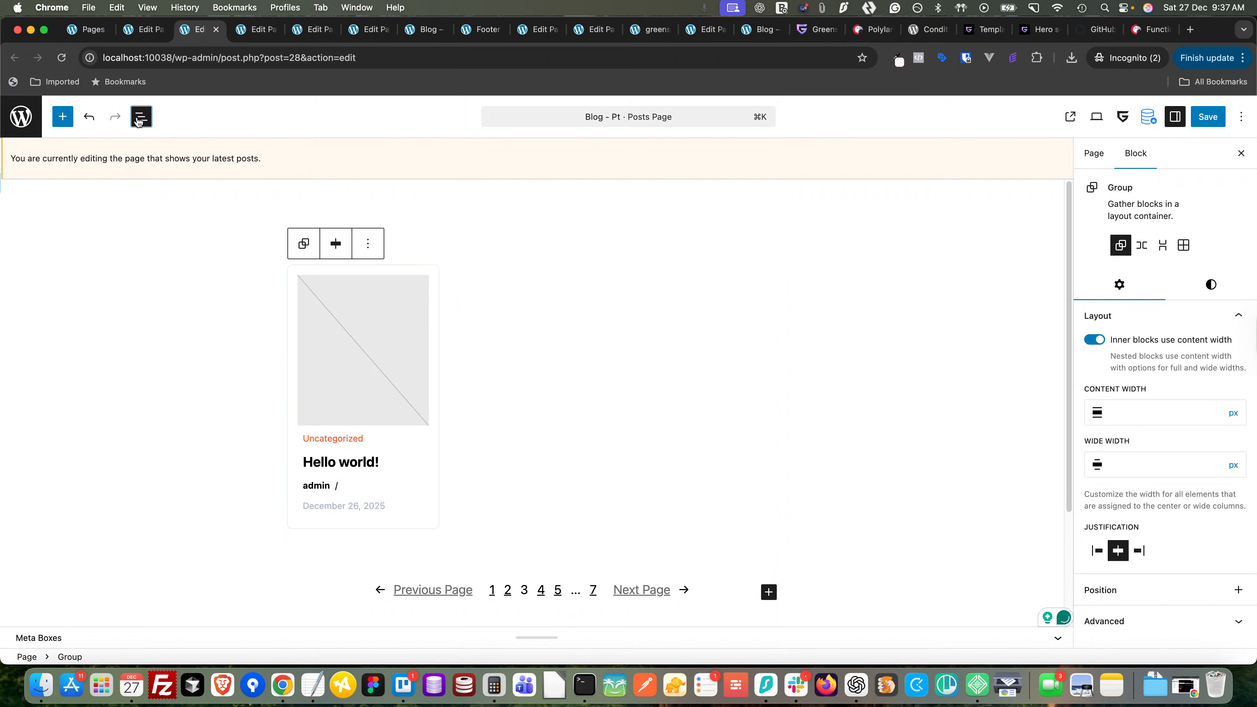
pyautogui.click(1200, 121)
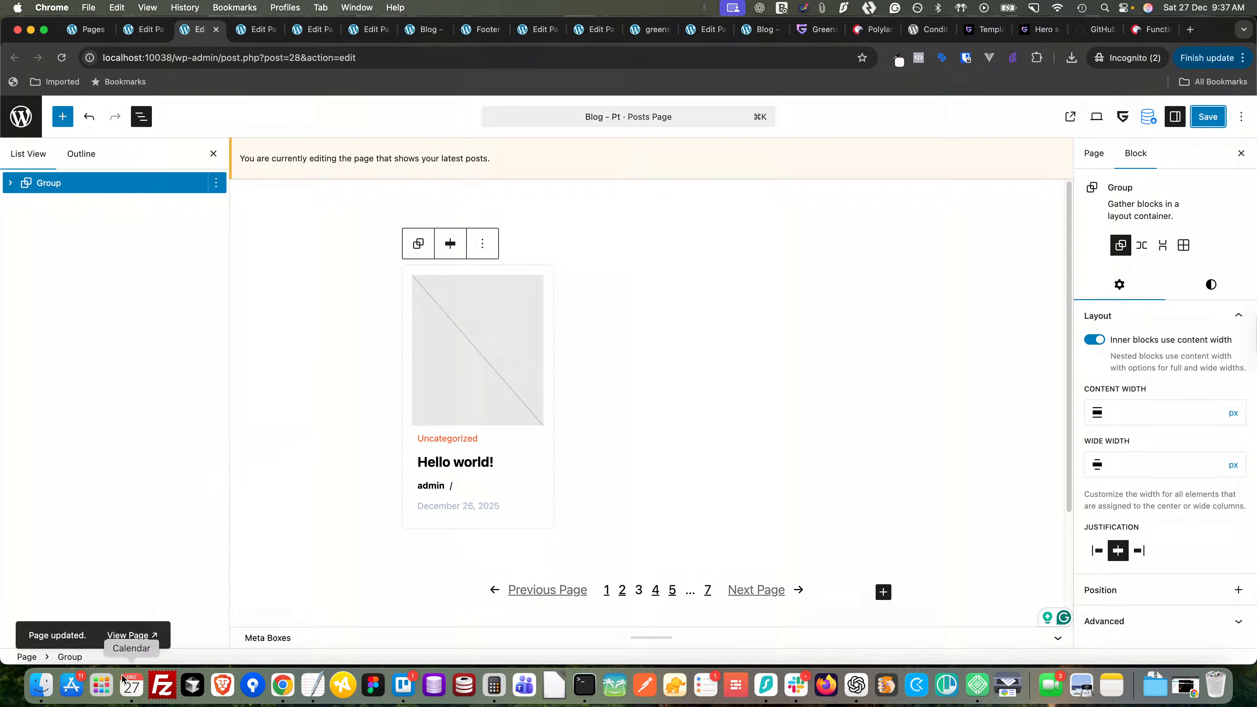
pyautogui.rightClick(130, 636)
pyautogui.click(194, 344)
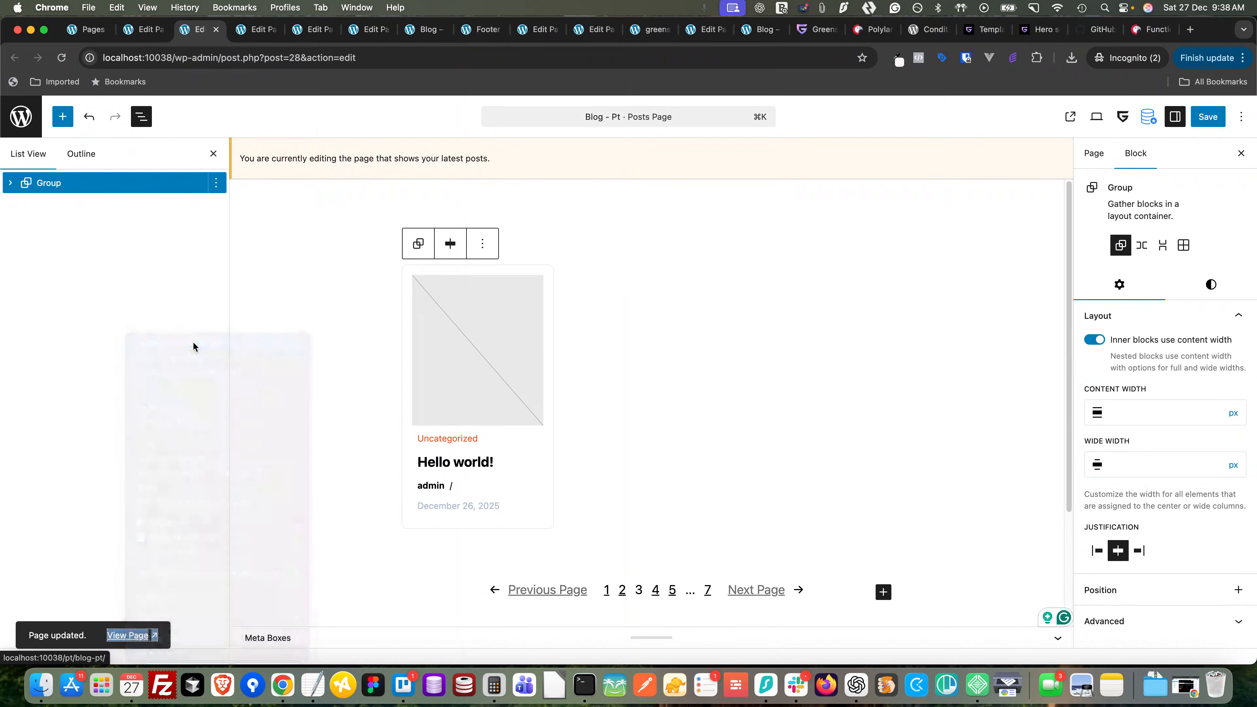
pyautogui.click(242, 31)
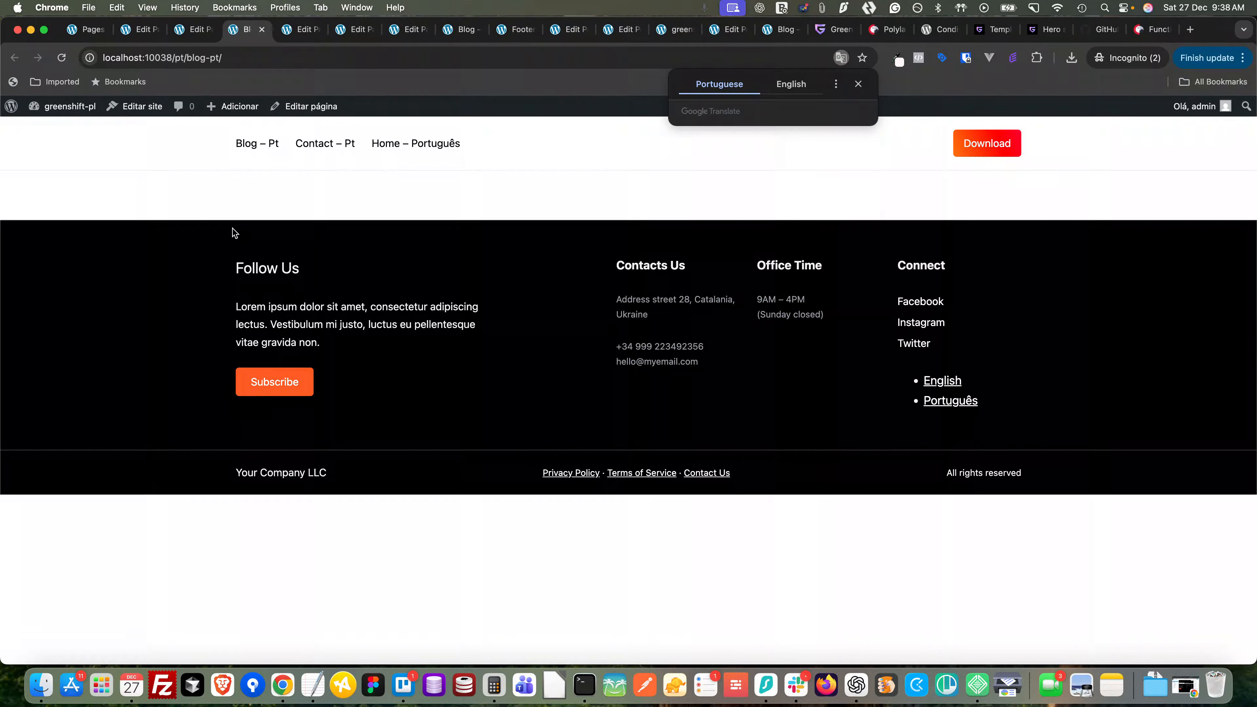
# - Go back to the WordPress admin's posts list and start a Portuguese translation of the "Hello world!" post
pyautogui.click(87, 29)
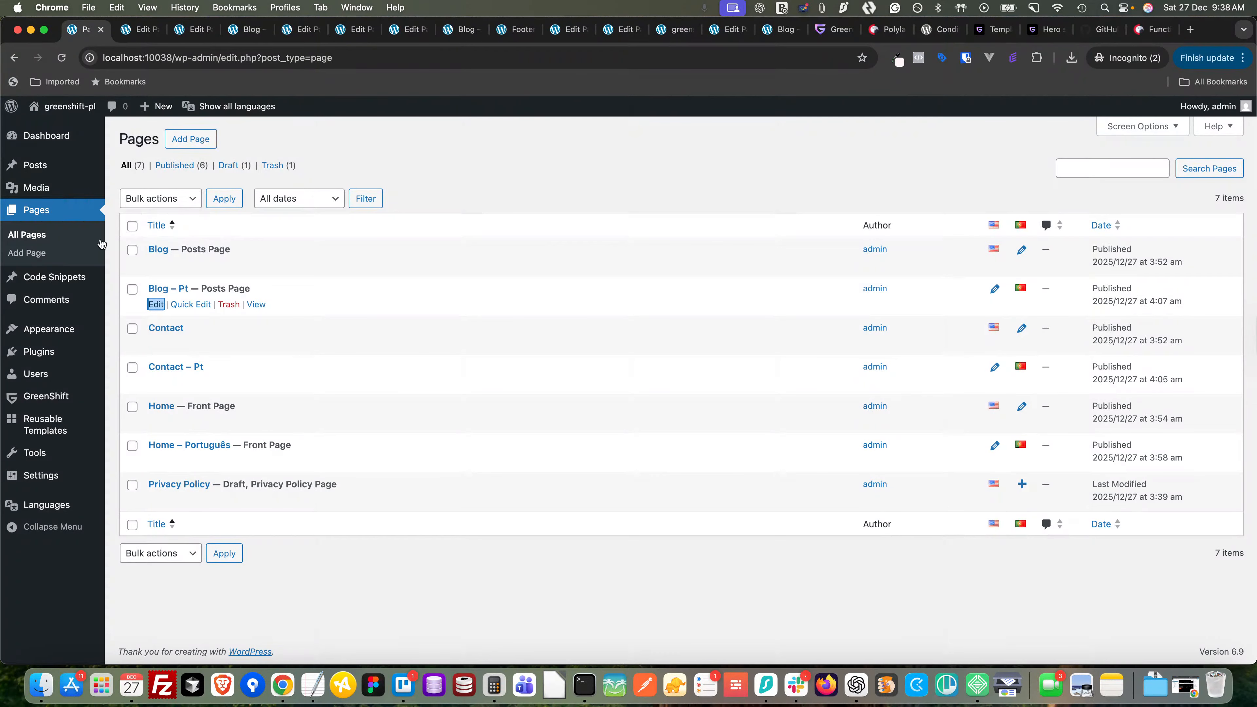
pyautogui.click(55, 166)
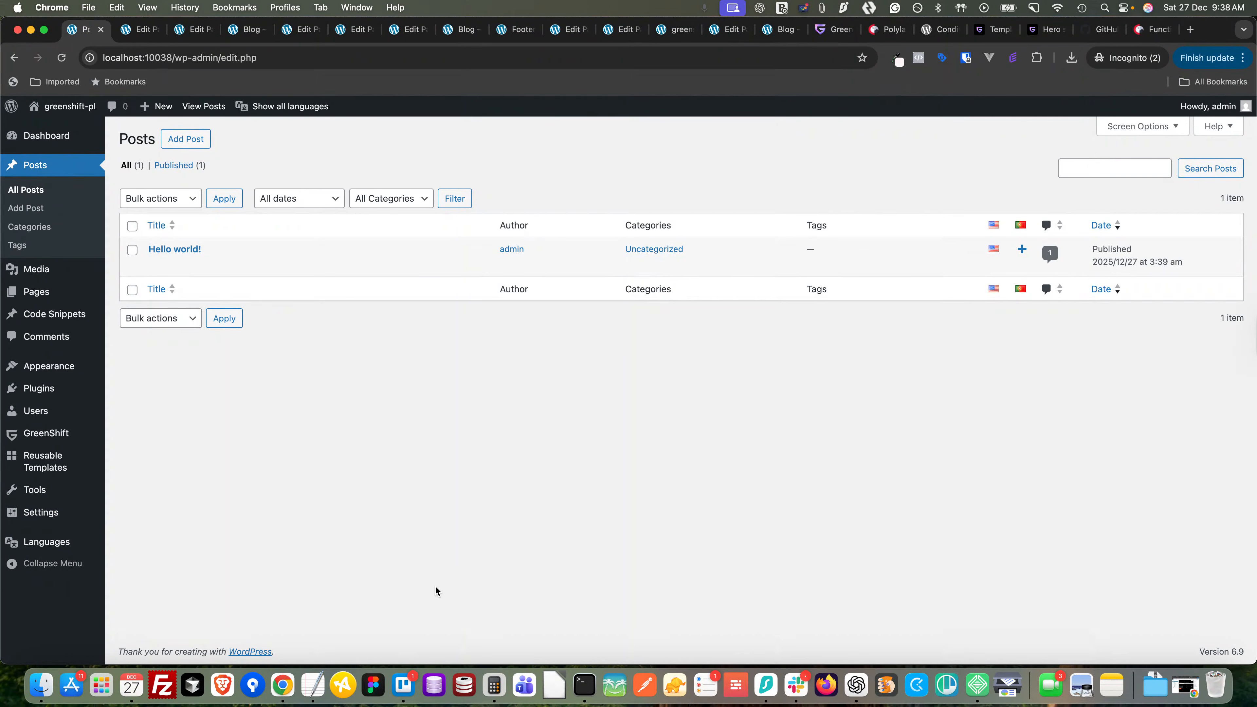
pyautogui.moveTo(167, 279)
pyautogui.click(1023, 251)
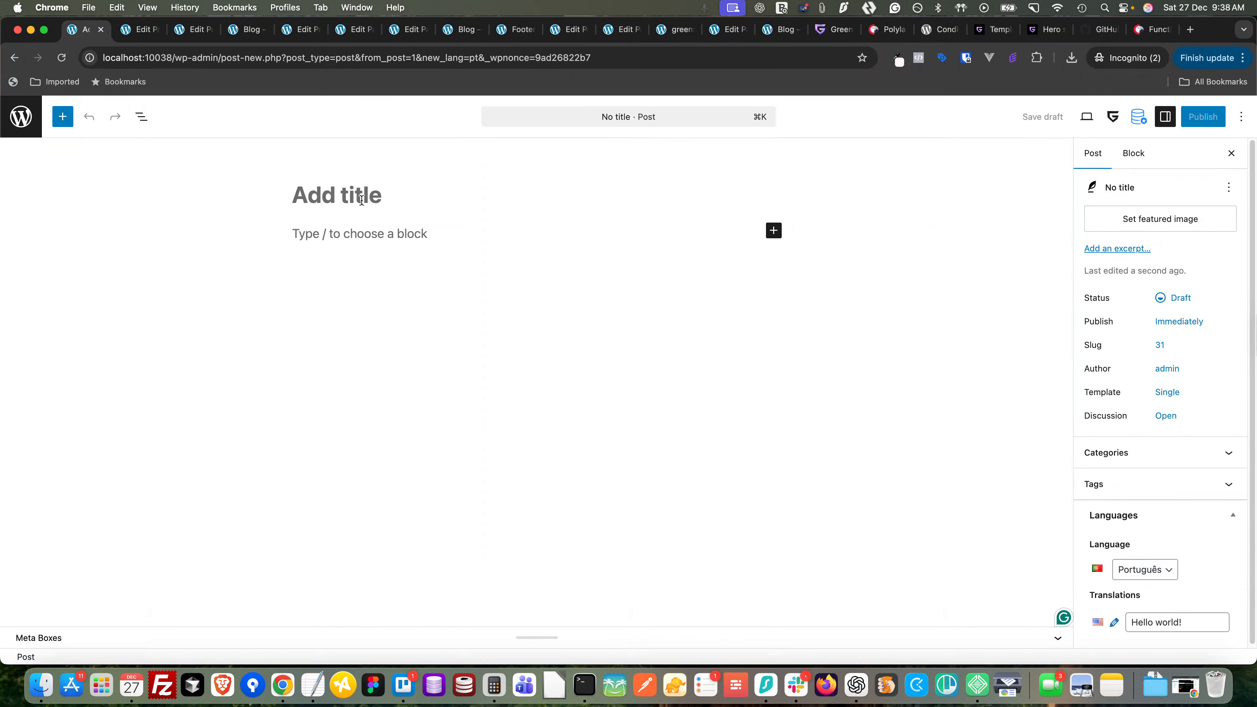
# - Title the Portuguese translation post "Hello world - Pt"
pyautogui.write('Hellow w')
pyautogui.press('BackSpace')
pyautogui.press('BackSpace')
pyautogui.press('BackSpace')
pyautogui.press('BackSpace')
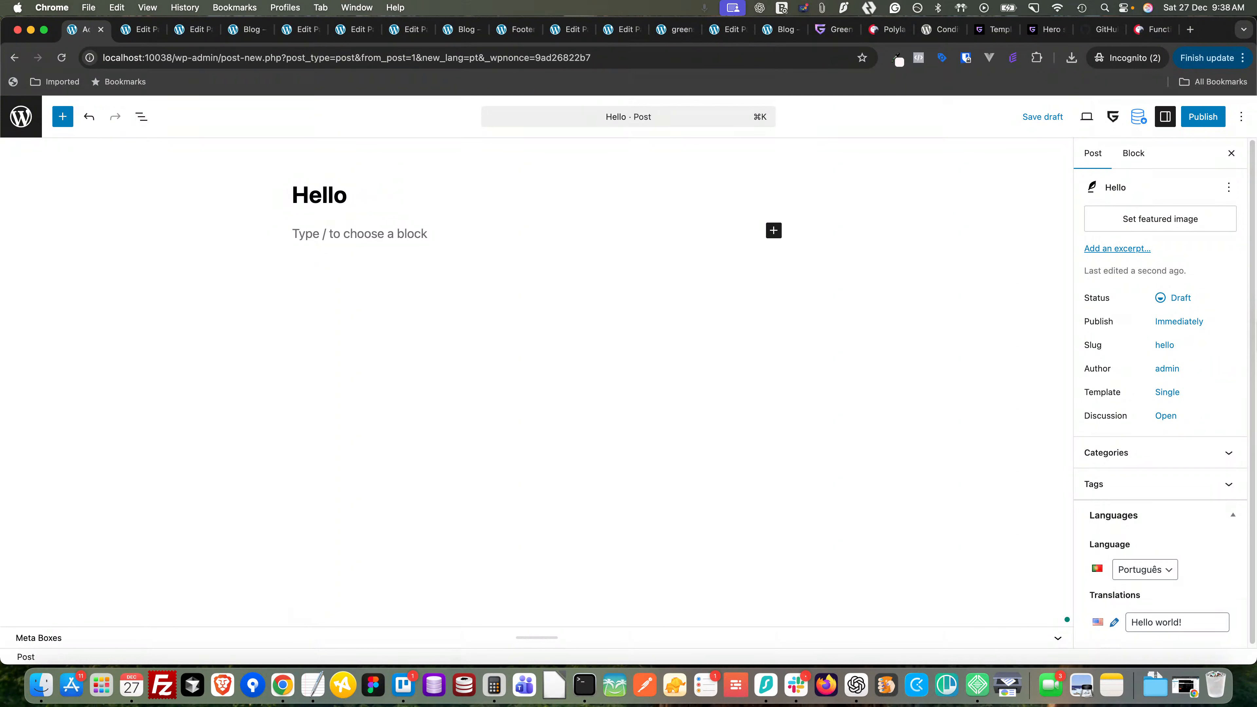
pyautogui.write('o world')
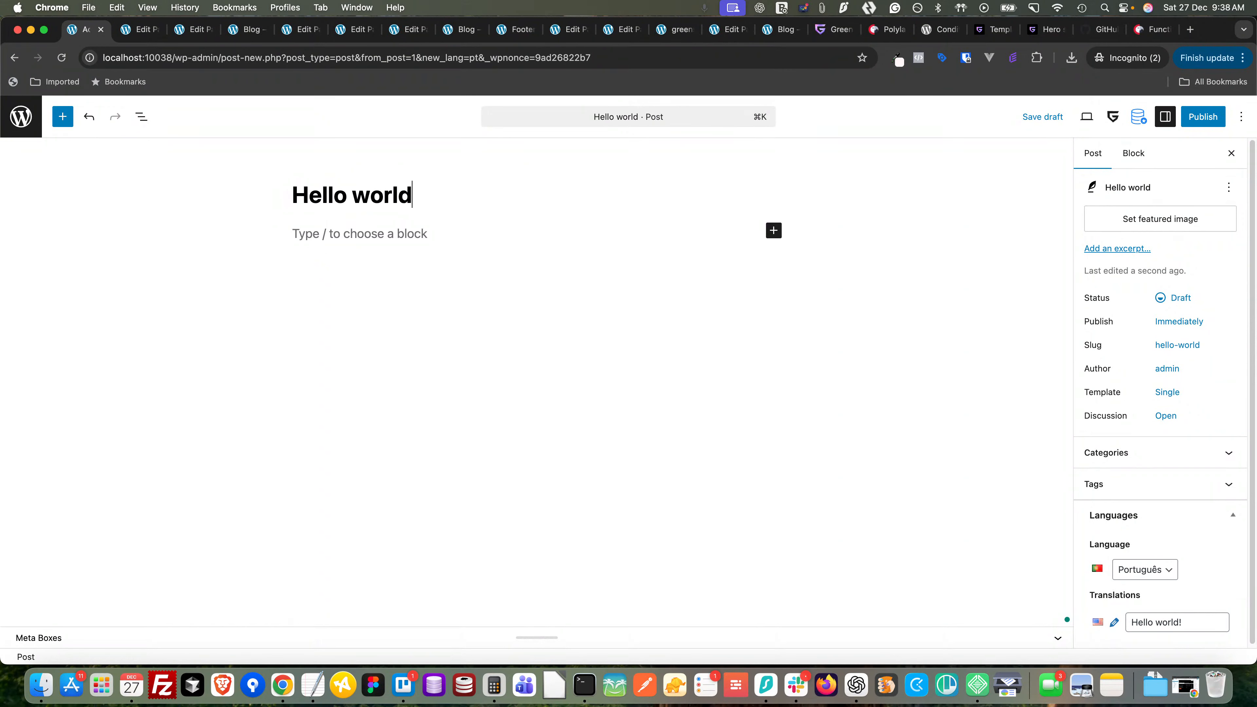
pyautogui.write(' - Pt')
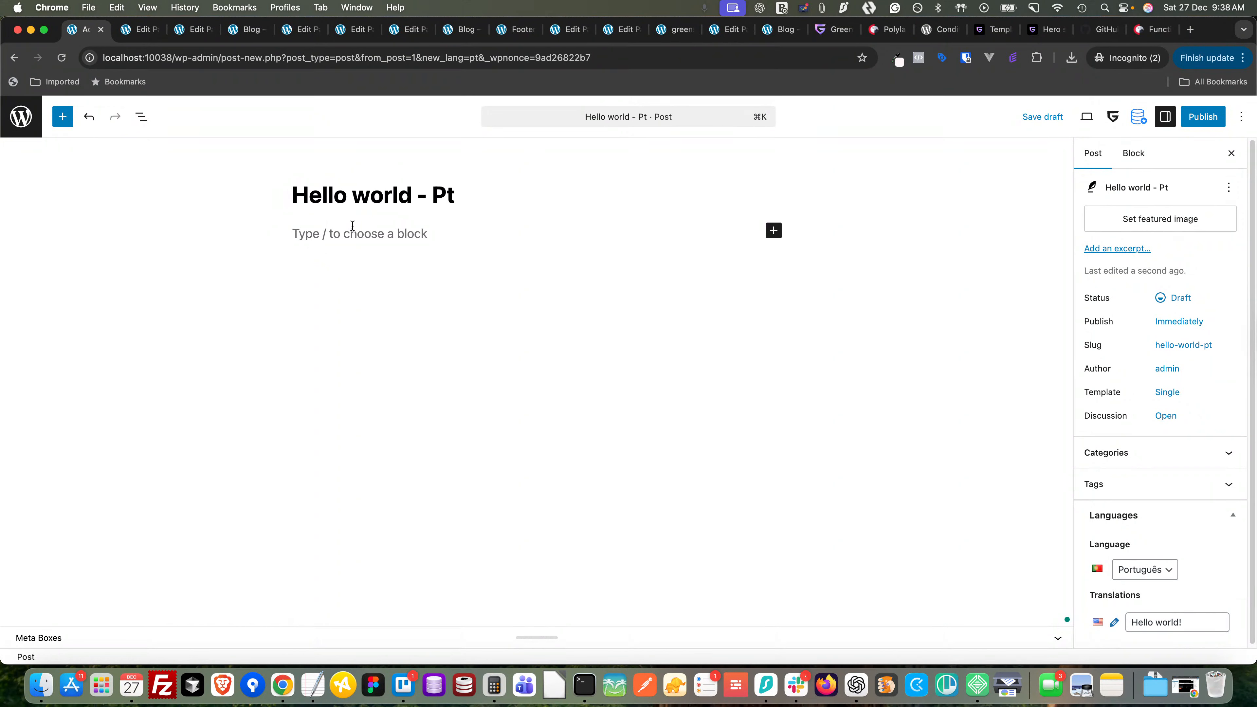
# - Write a body paragraph starting with "Hellow" below the title of the Portuguese post
pyautogui.click(353, 231)
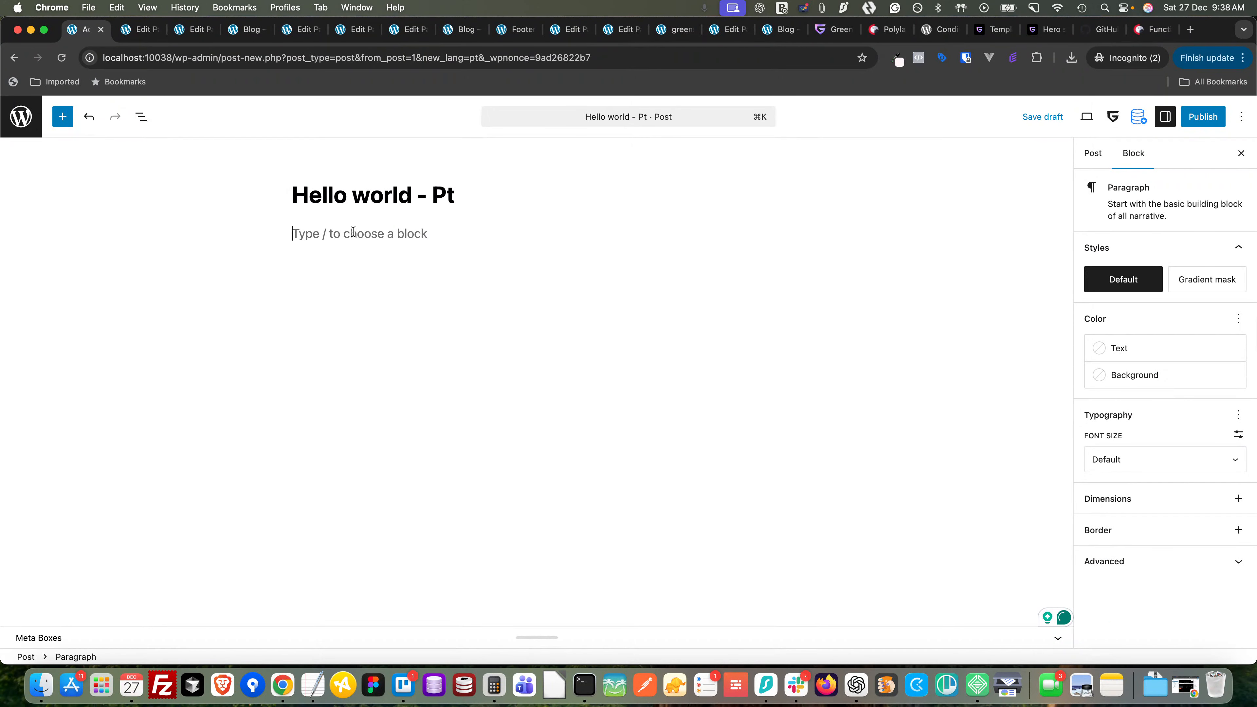
pyautogui.write('Hellow')
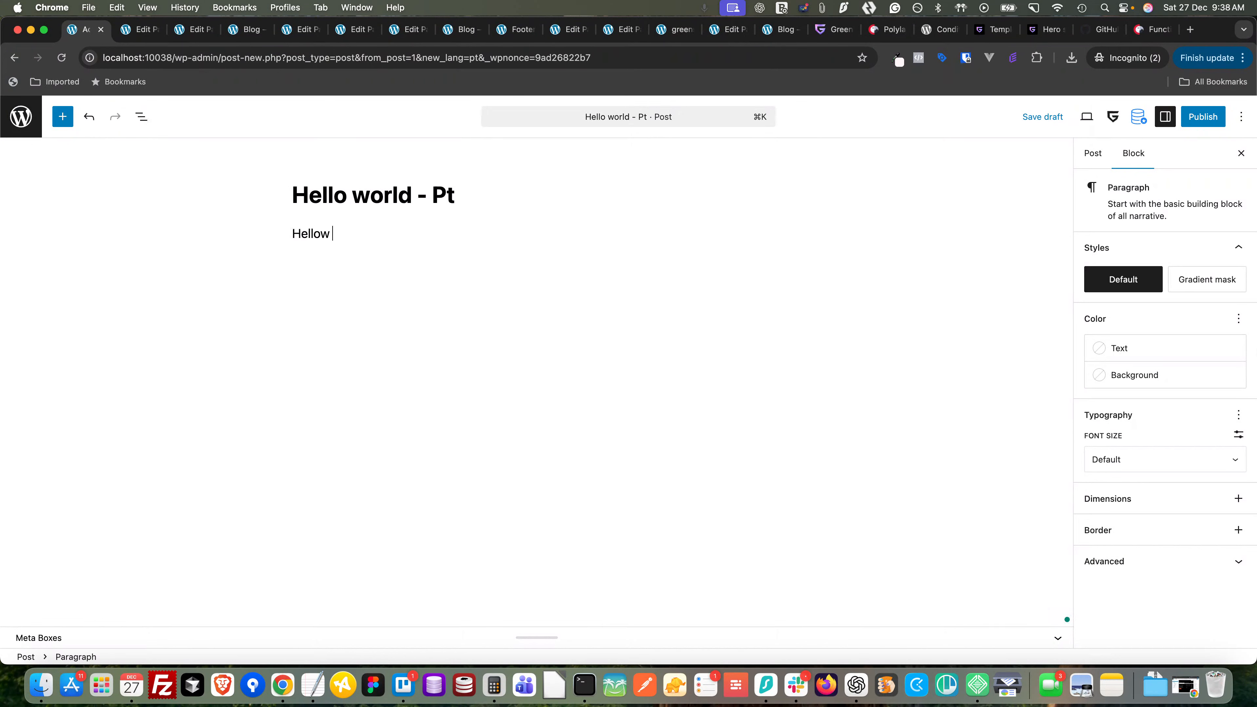
# - Complete the paragraph as "Hello World content - pt" and publish the Portuguese post
pyautogui.press('BackSpace')
pyautogui.write(' World content - pt')
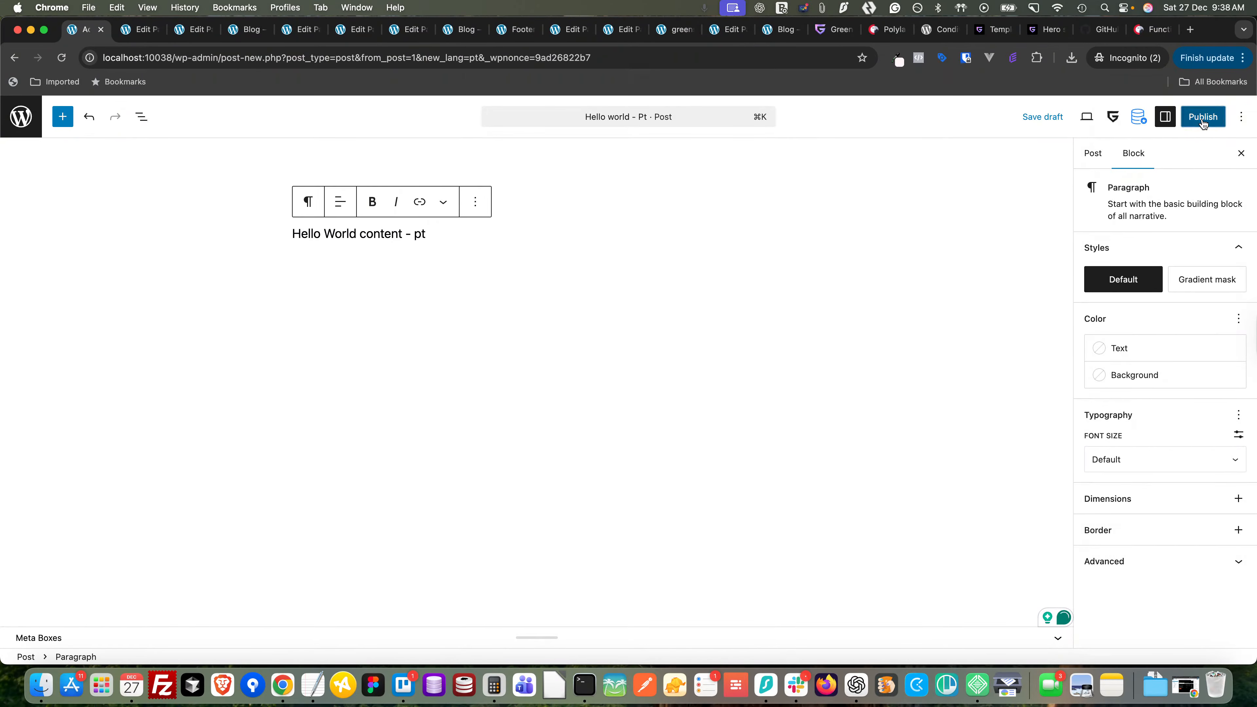
pyautogui.click(1203, 117)
pyautogui.click(1202, 118)
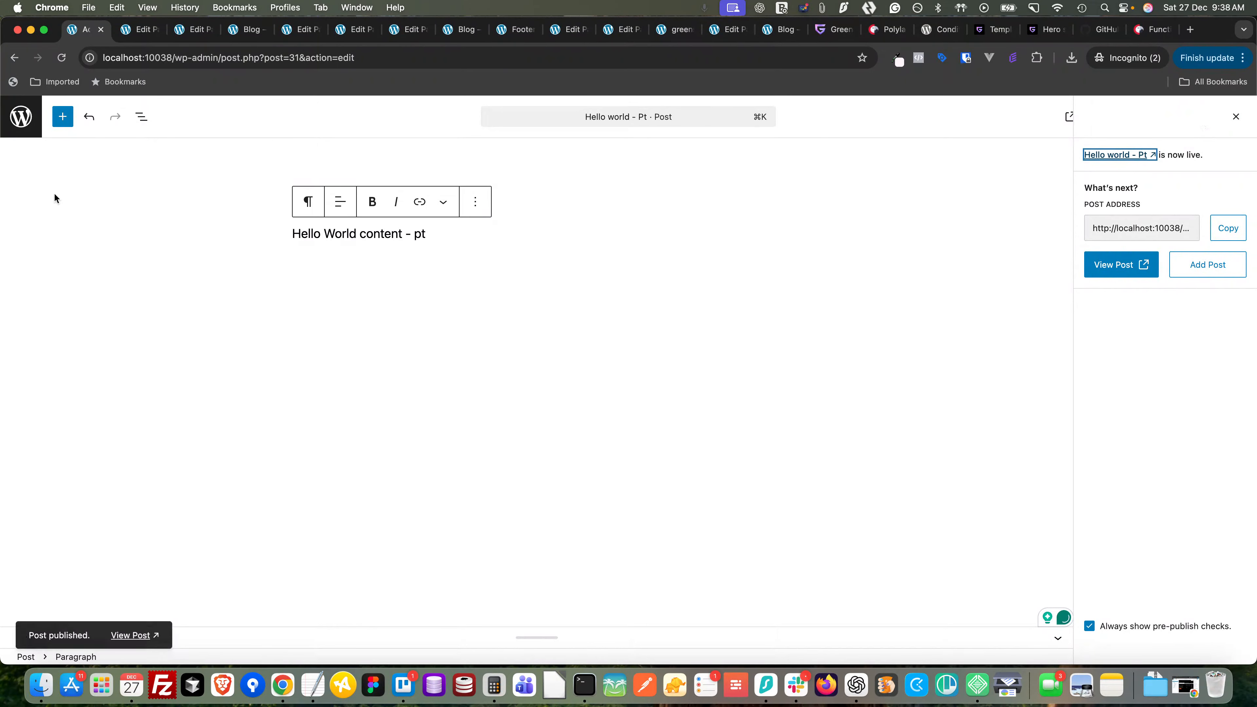
# - View the blog page on the live site, switching between English and Português with the footer's language links
pyautogui.click(242, 30)
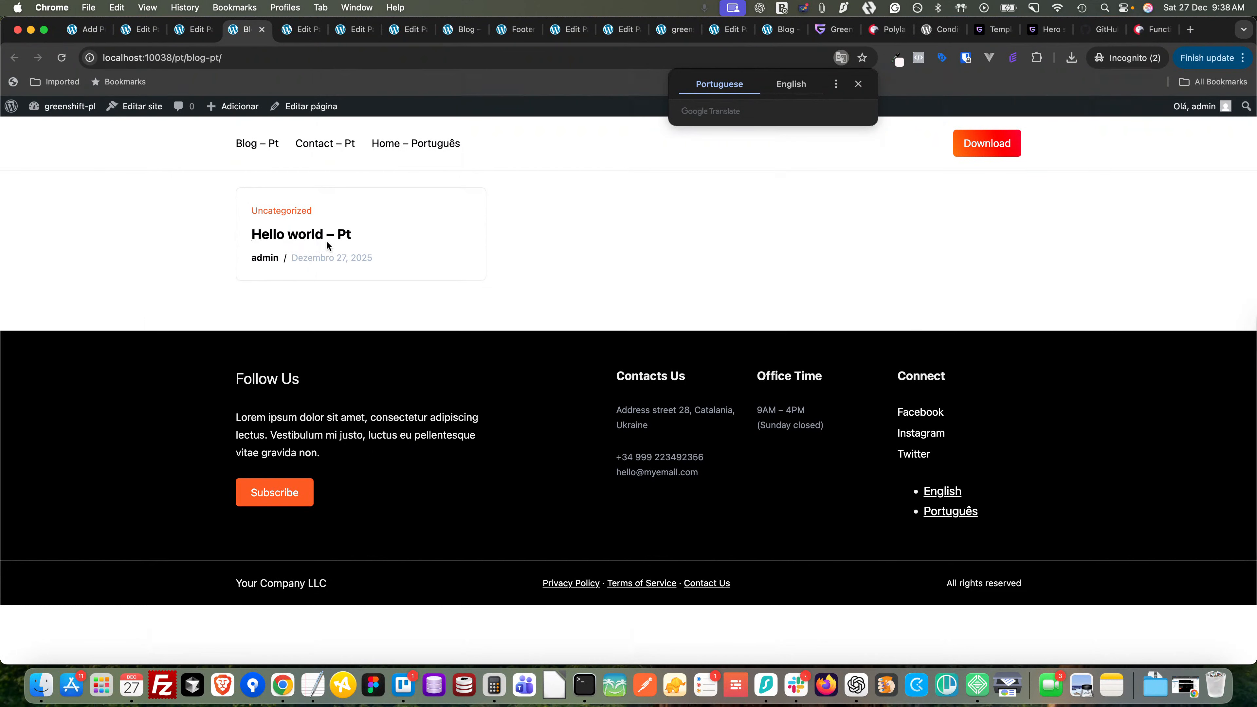
pyautogui.click(942, 491)
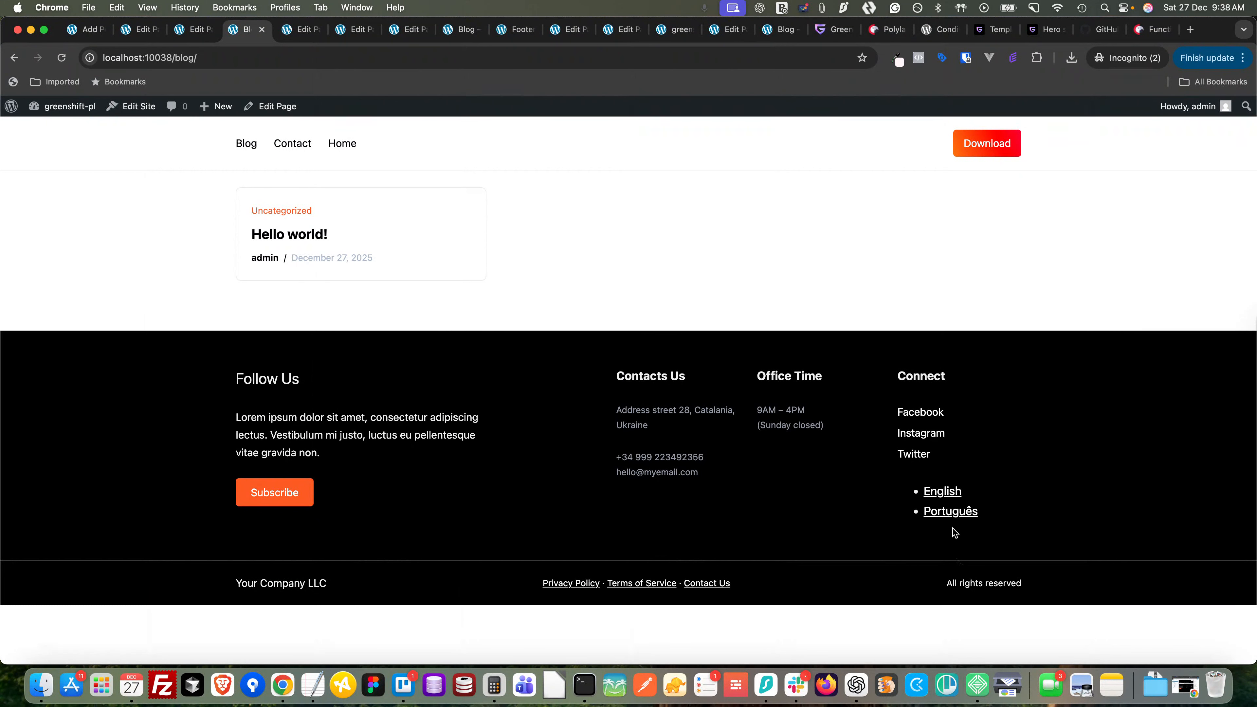
pyautogui.click(948, 513)
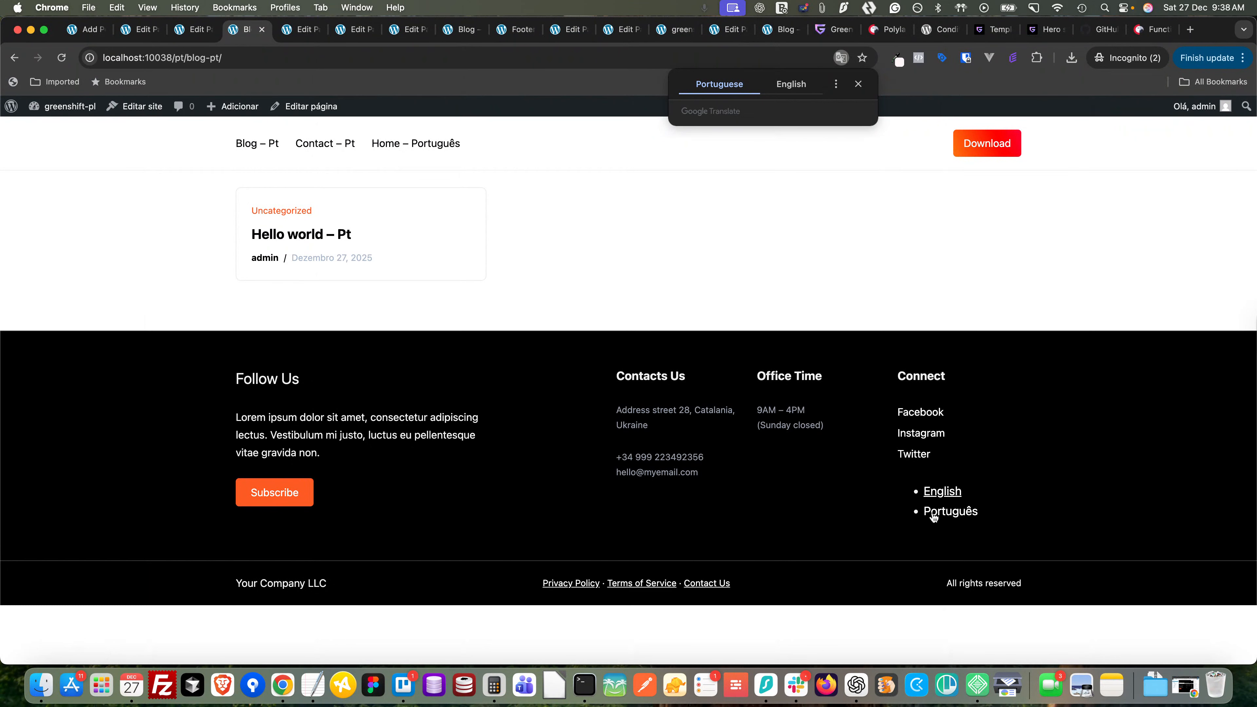
pyautogui.click(939, 493)
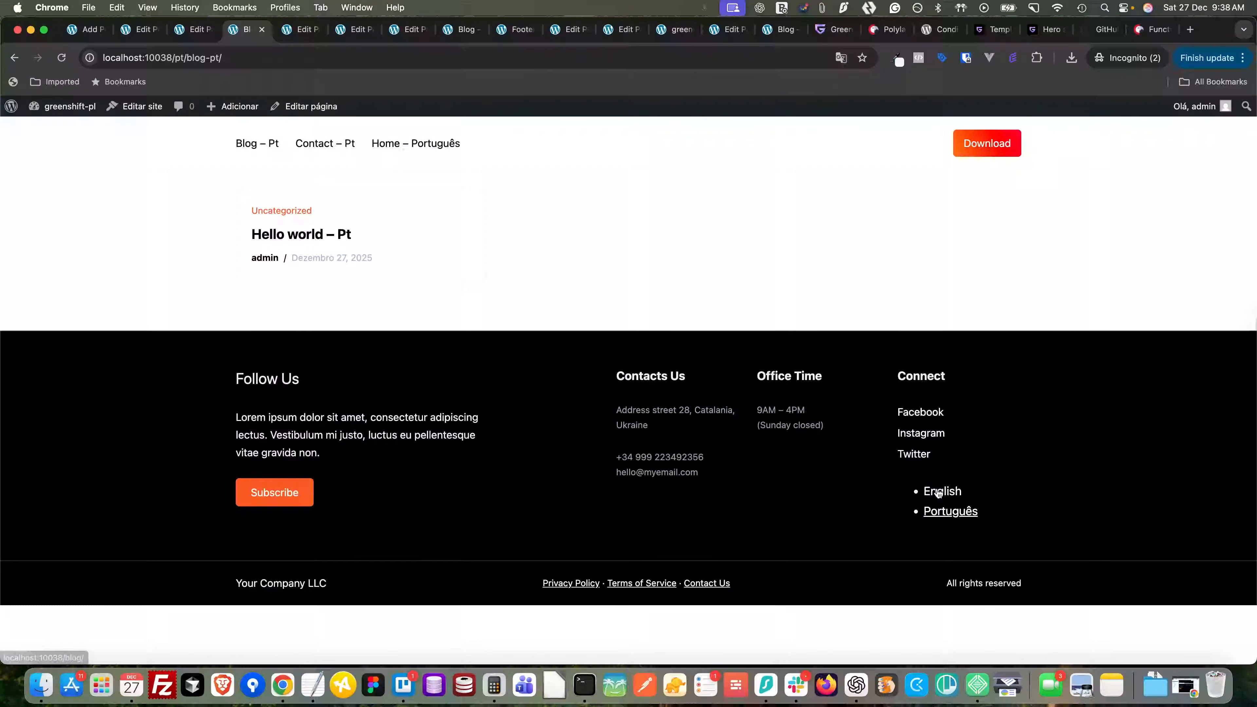
# - View the English "Hello world!" post from the blog page, including its comments and footer
pyautogui.click(293, 236)
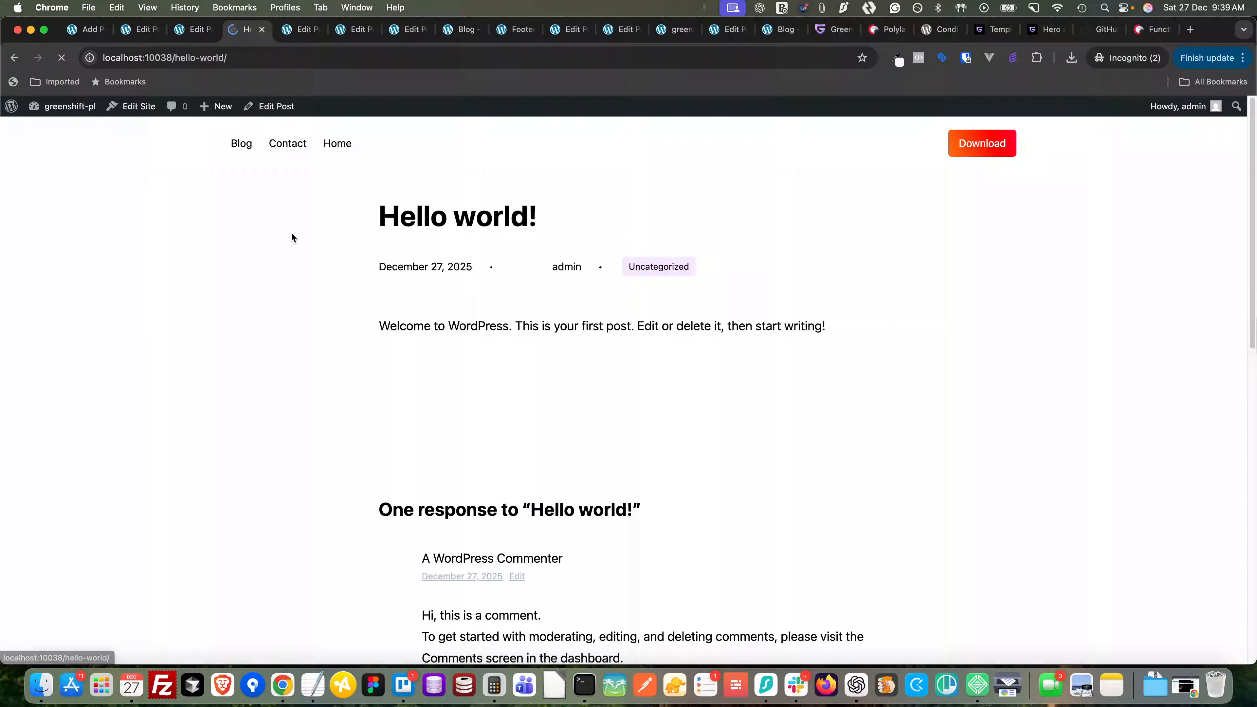
pyautogui.scroll(-15, 752, 345)
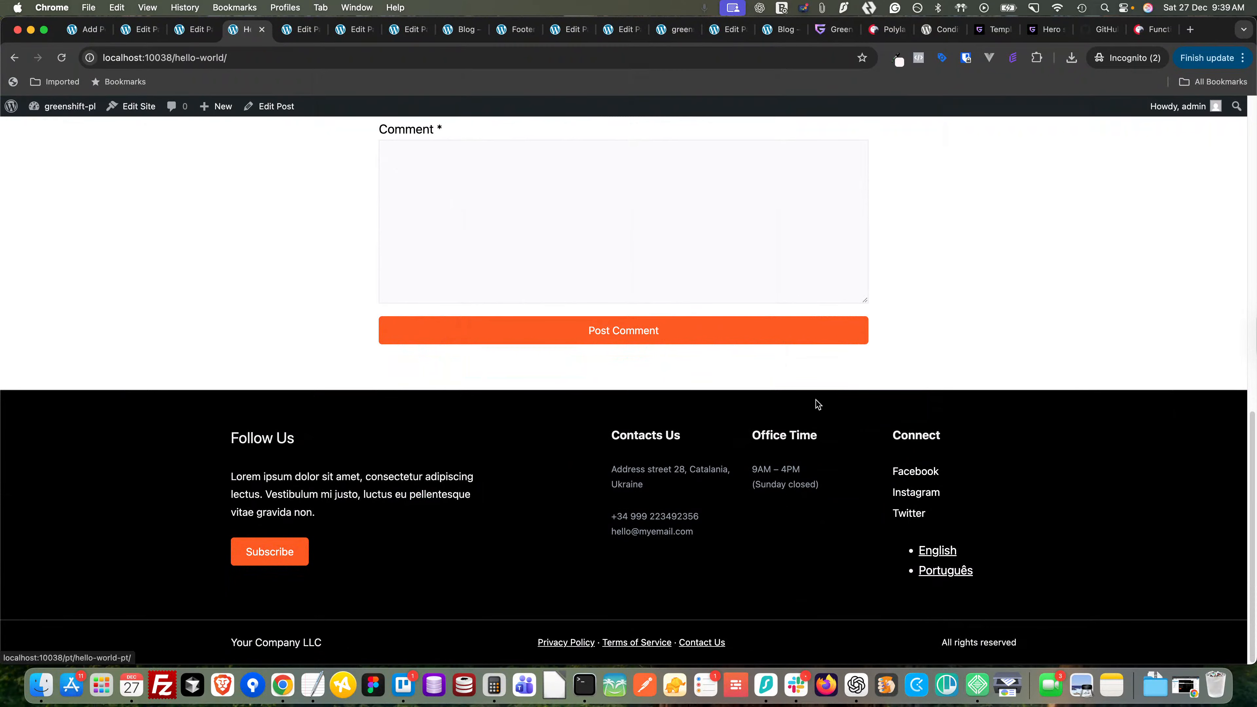
pyautogui.scroll(15, 815, 399)
pyautogui.scroll(-15, 709, 403)
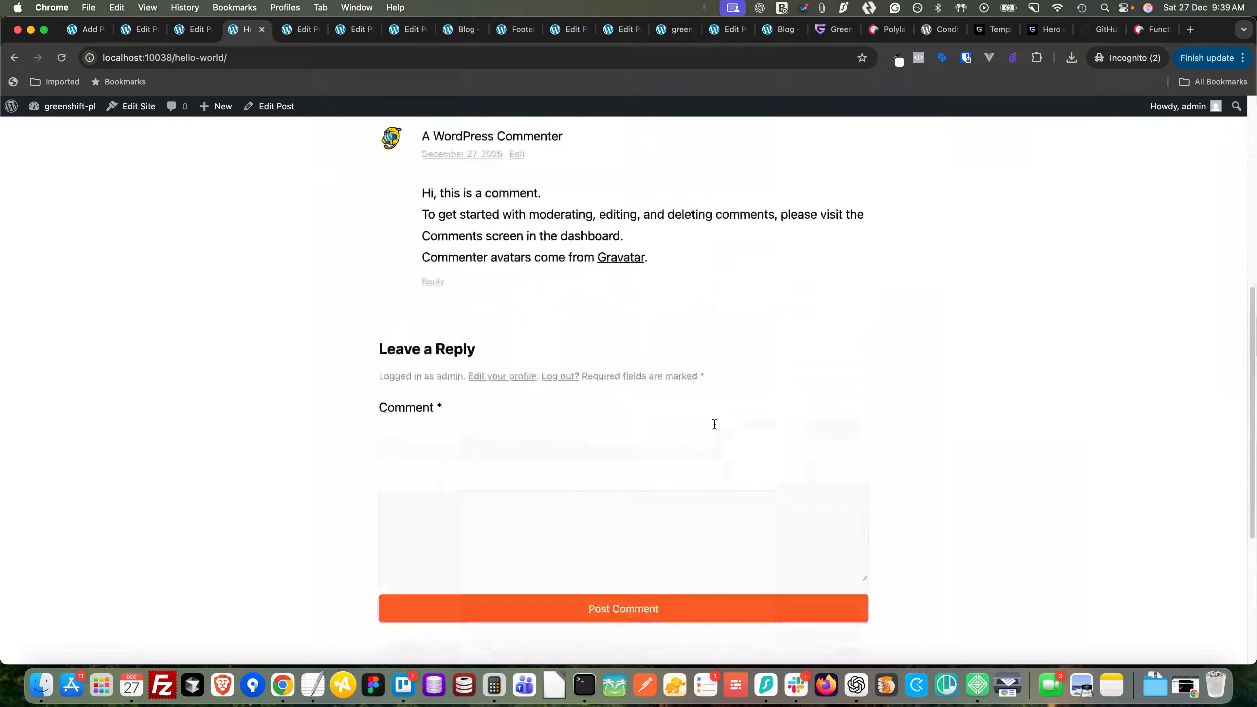
# - Switch the post to Português and review its header menu, content, comment form and footer
pyautogui.click(929, 571)
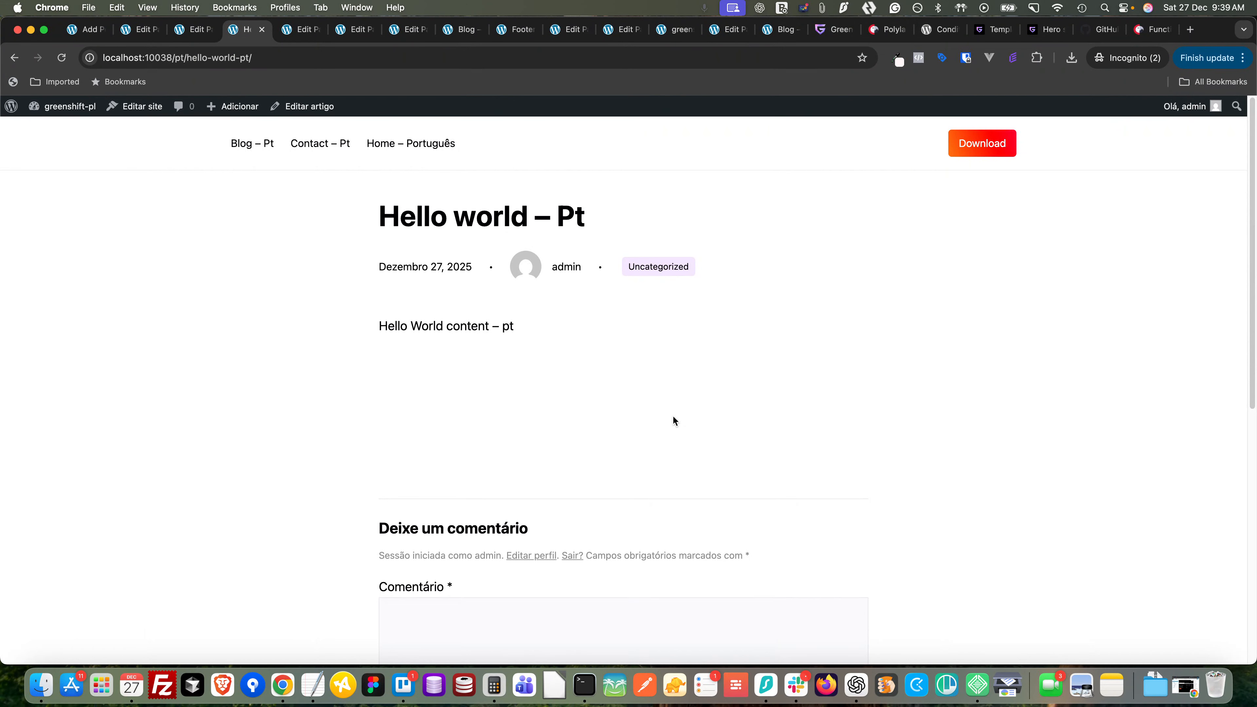
pyautogui.scroll(-10, 680, 177)
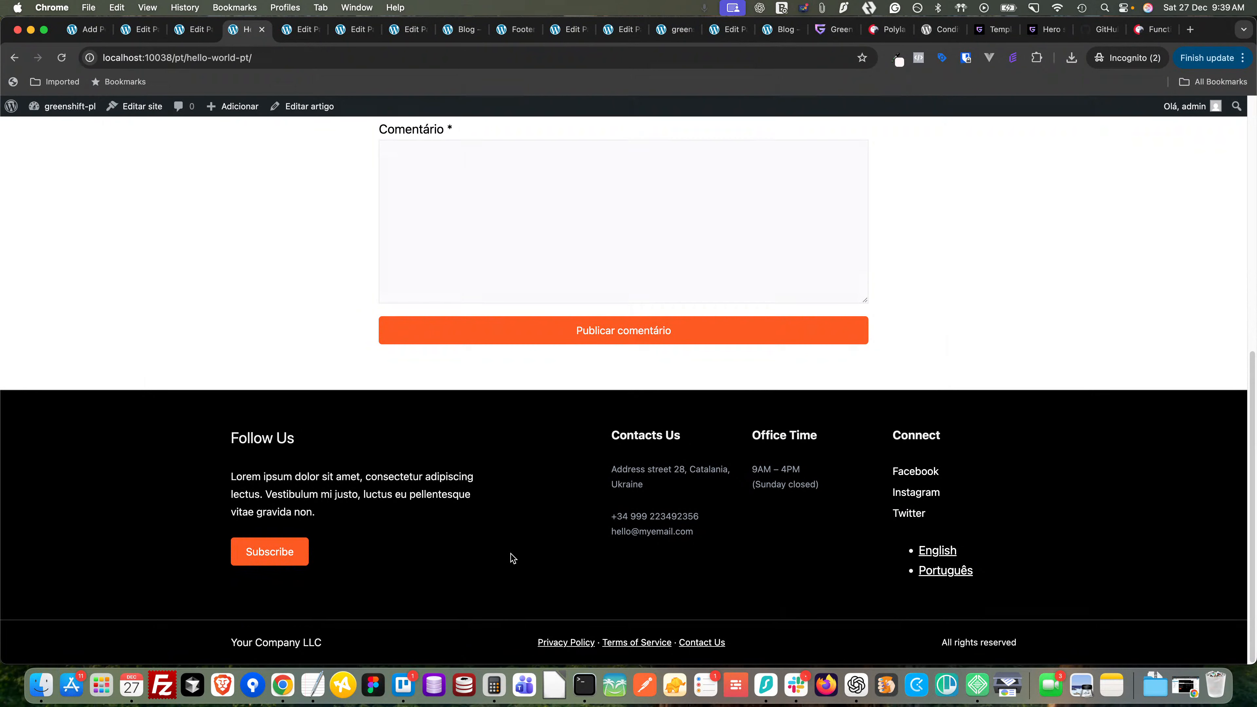
pyautogui.scroll(15, 477, 510)
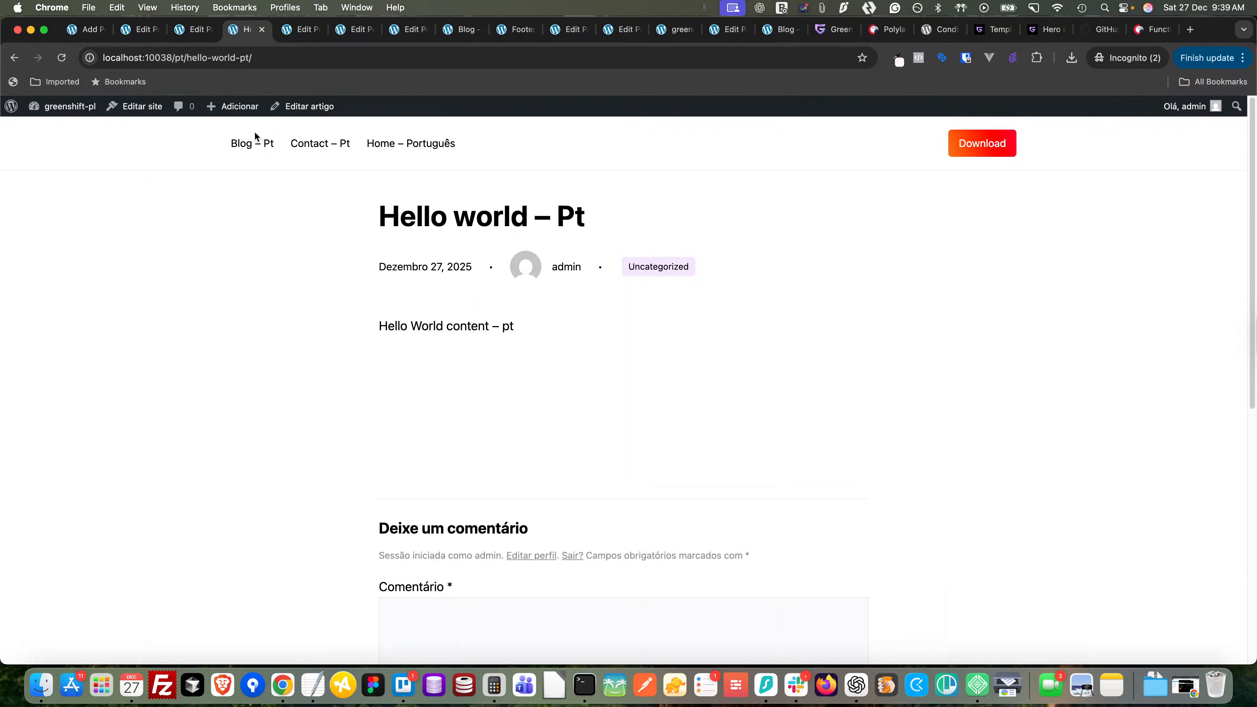
pyautogui.scroll(-3, 252, 140)
pyautogui.scroll(-5, 221, 399)
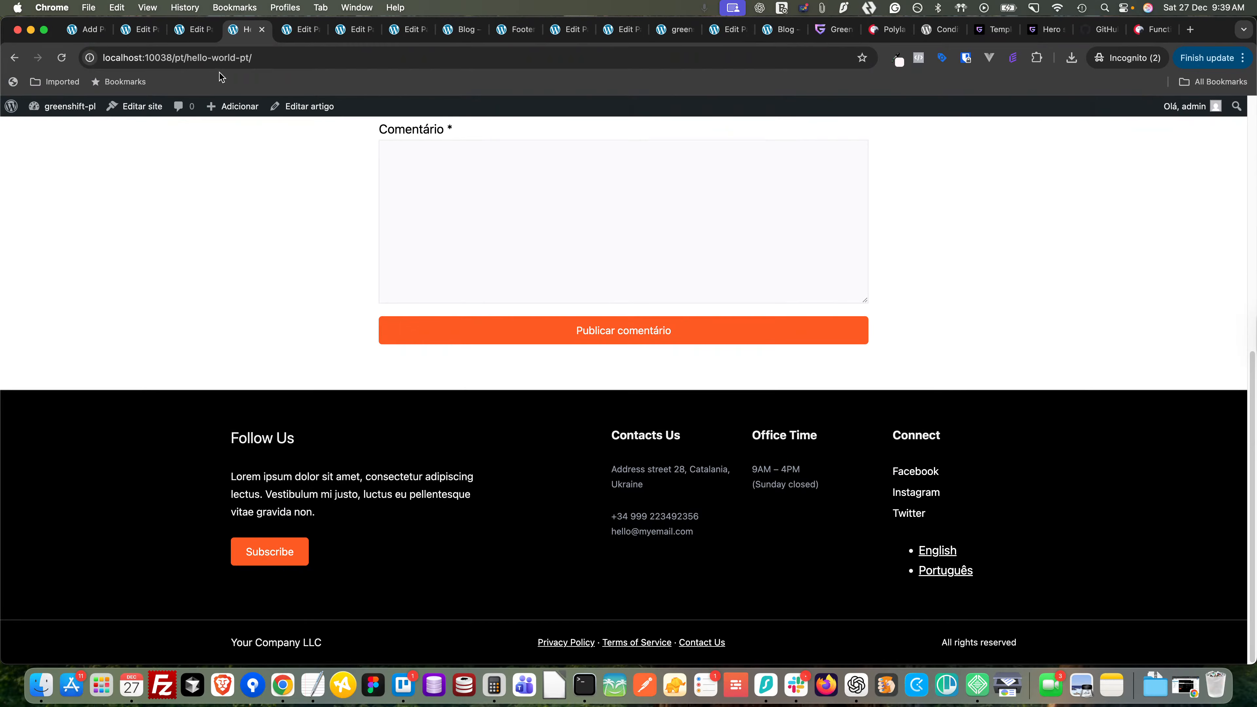
pyautogui.scroll(7, 314, 145)
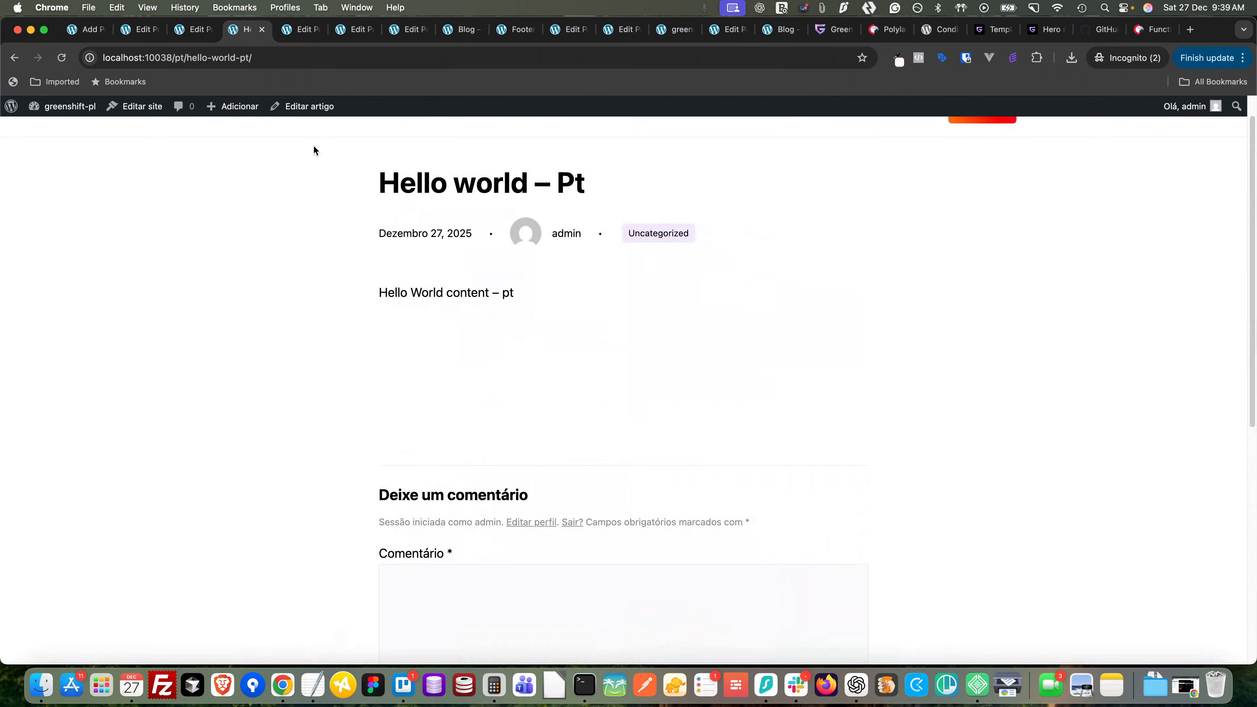
# - Close the Blog page's editor and return from the Portuguese post's editor to the list of all posts
pyautogui.click(89, 30)
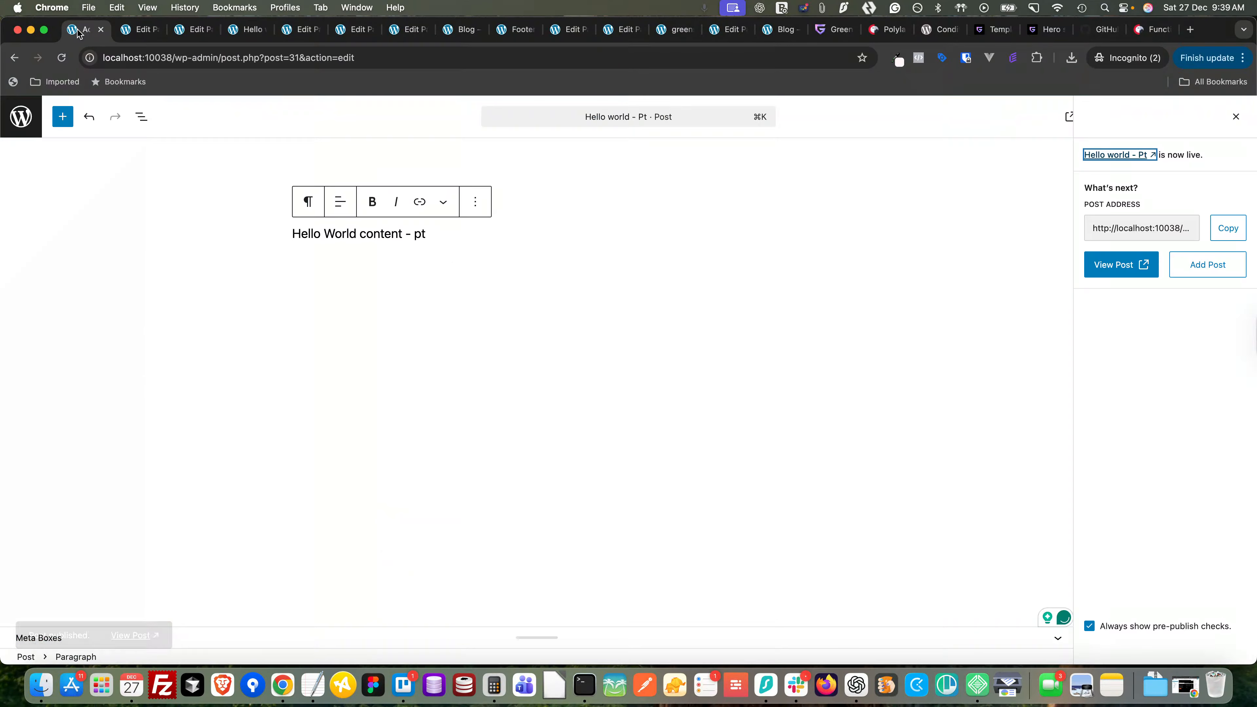
pyautogui.click(135, 30)
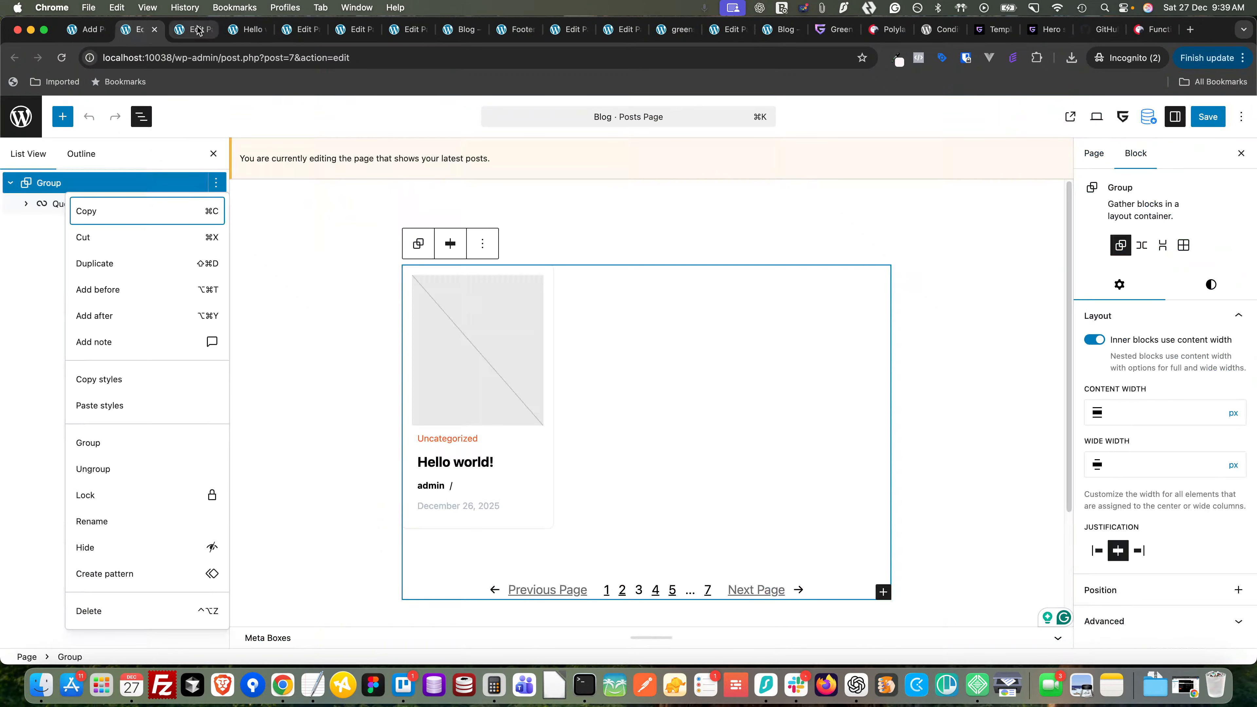
pyautogui.click(155, 29)
pyautogui.click(91, 31)
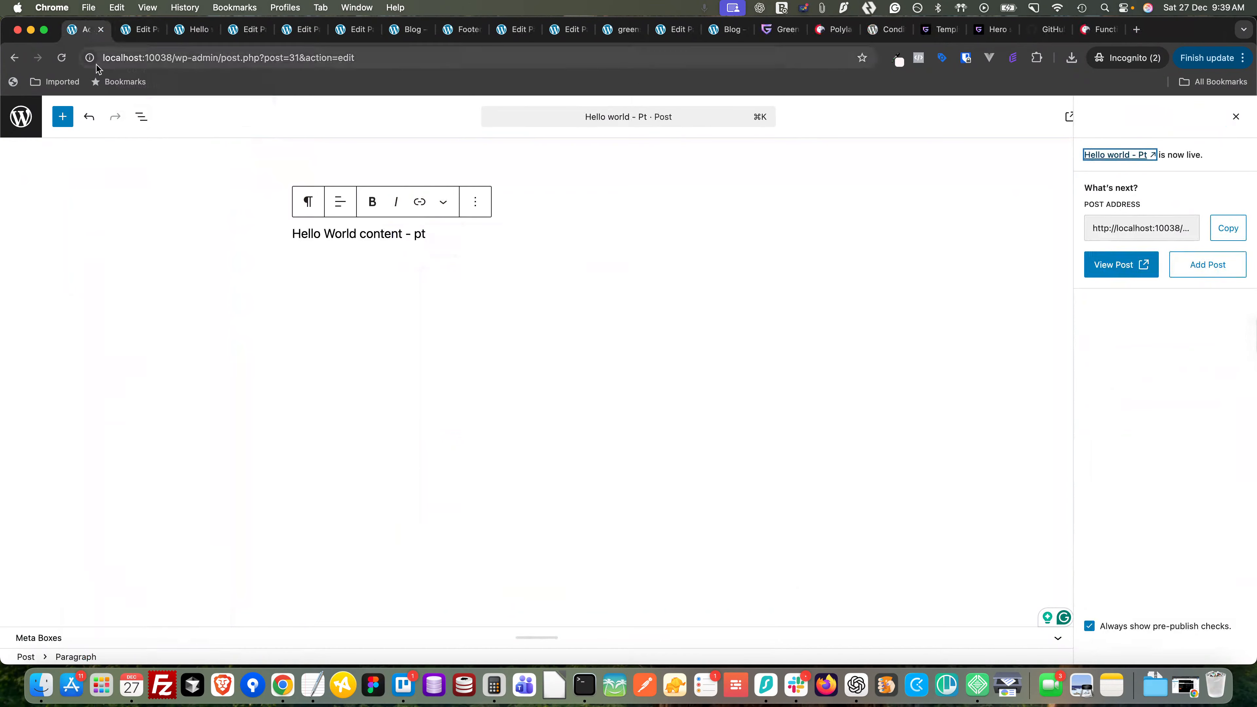
pyautogui.click(26, 121)
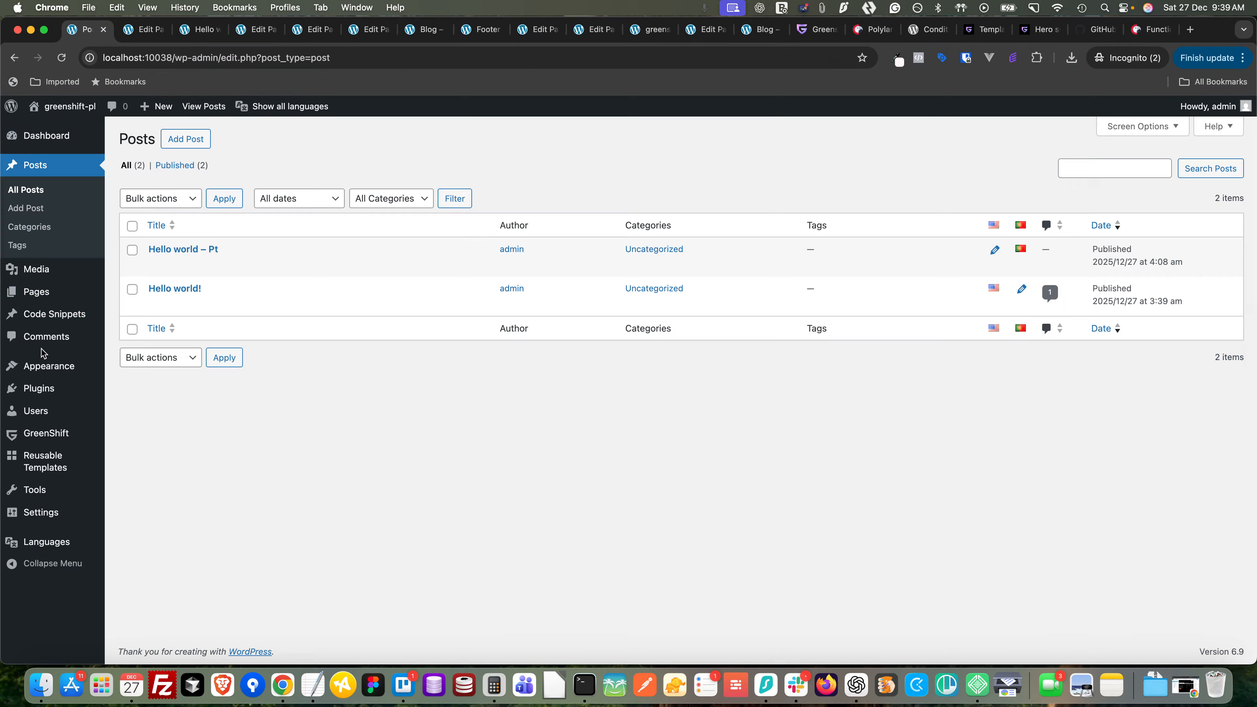
pyautogui.moveTo(52, 365)
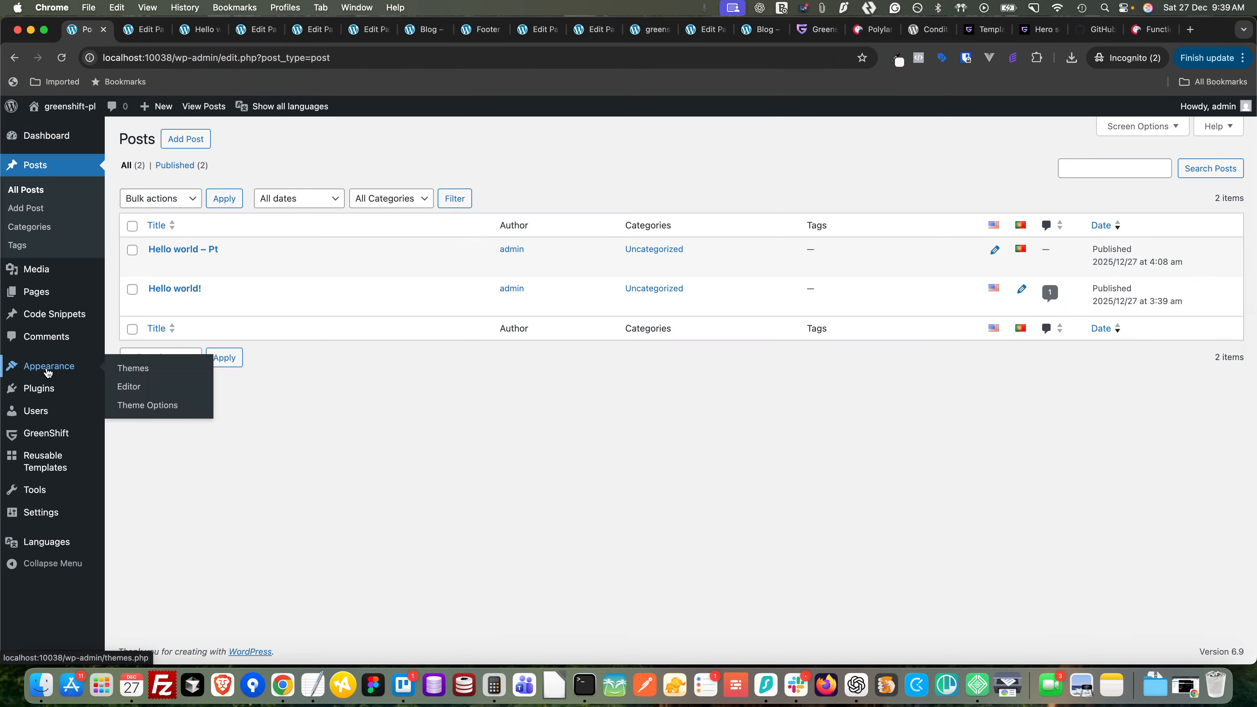
pyautogui.rightClick(130, 387)
pyautogui.click(165, 393)
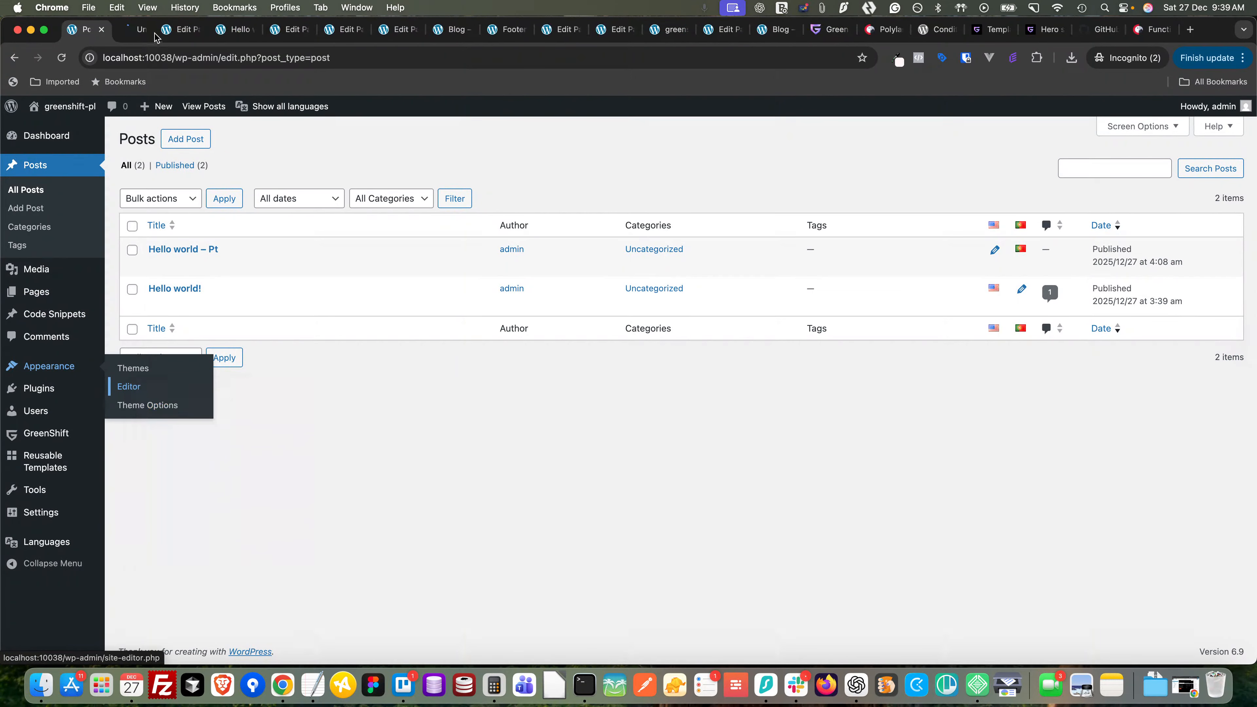
# - Close the leftover Hello world, Contact, Contact - Pt, Blog, Footer and site editor browser tabs
pyautogui.click(204, 31)
pyautogui.click(208, 31)
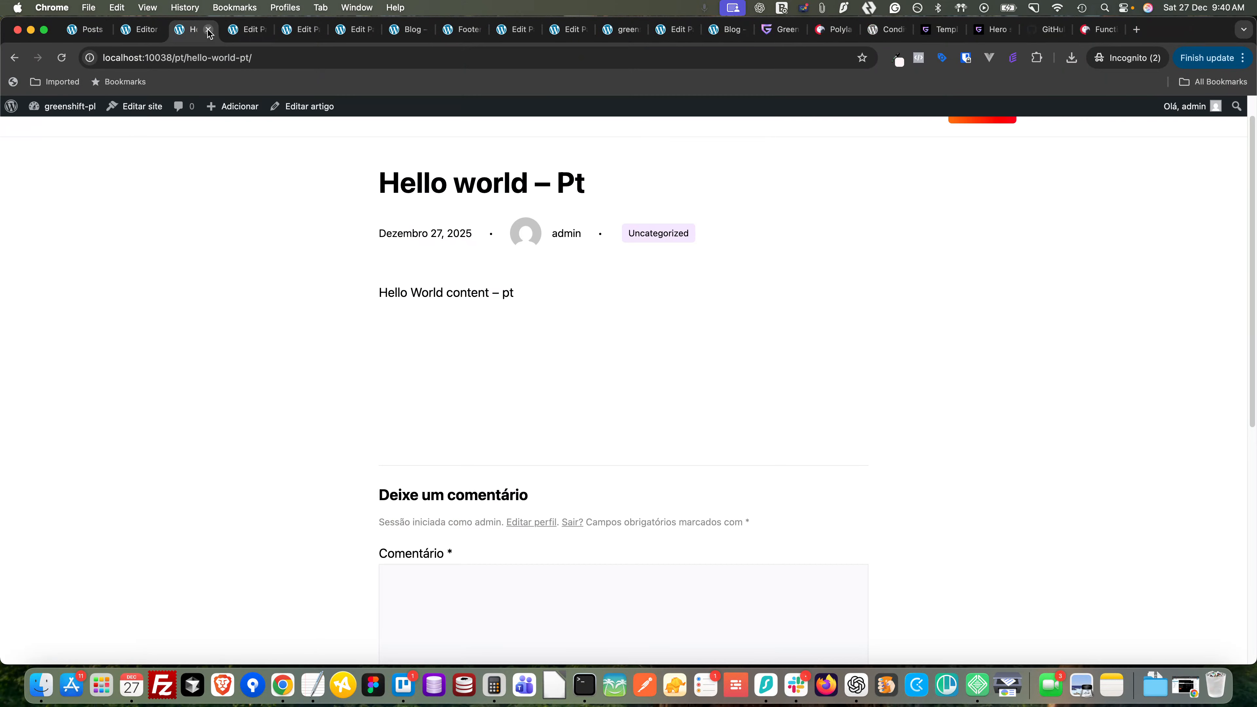
pyautogui.click(208, 31)
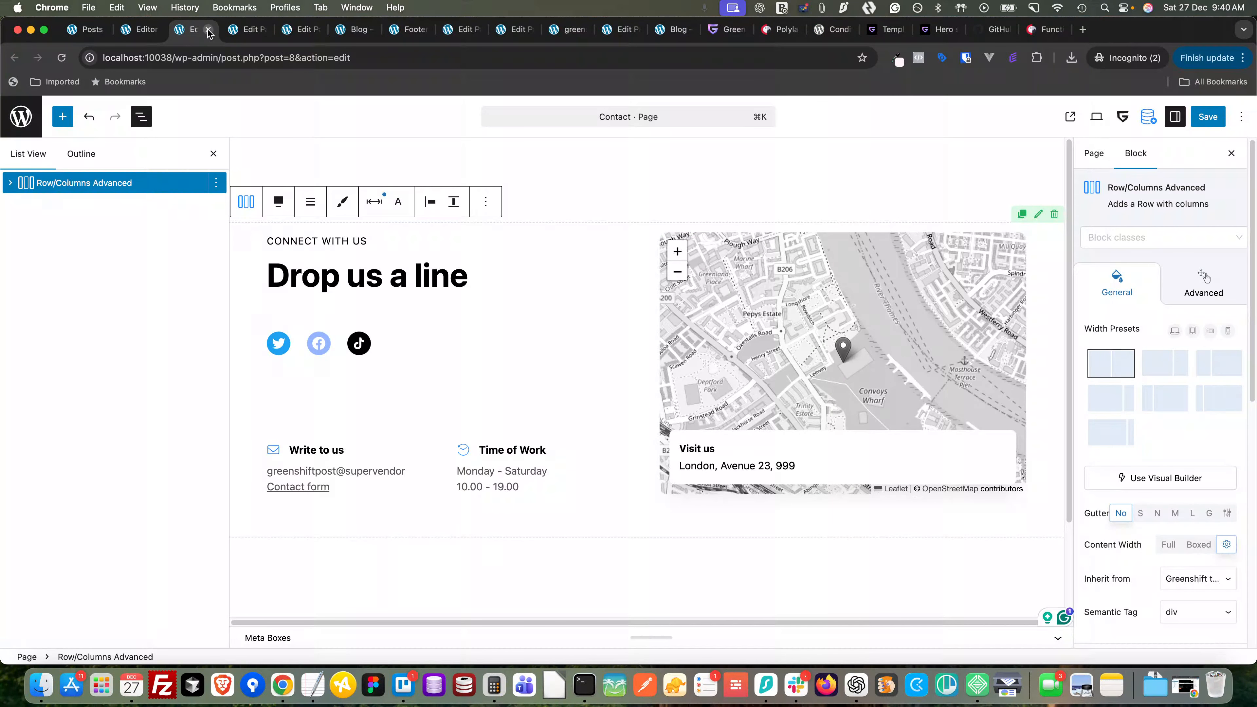
pyautogui.click(208, 31)
pyautogui.click(667, 266)
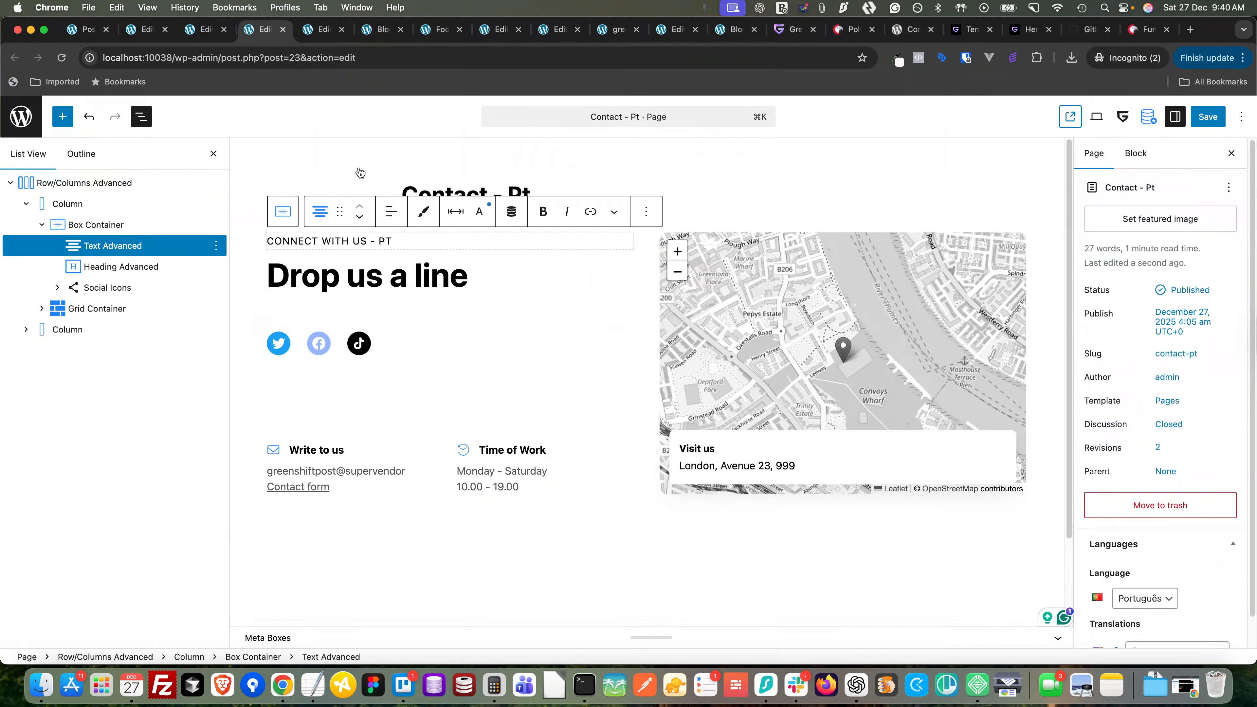
pyautogui.click(235, 30)
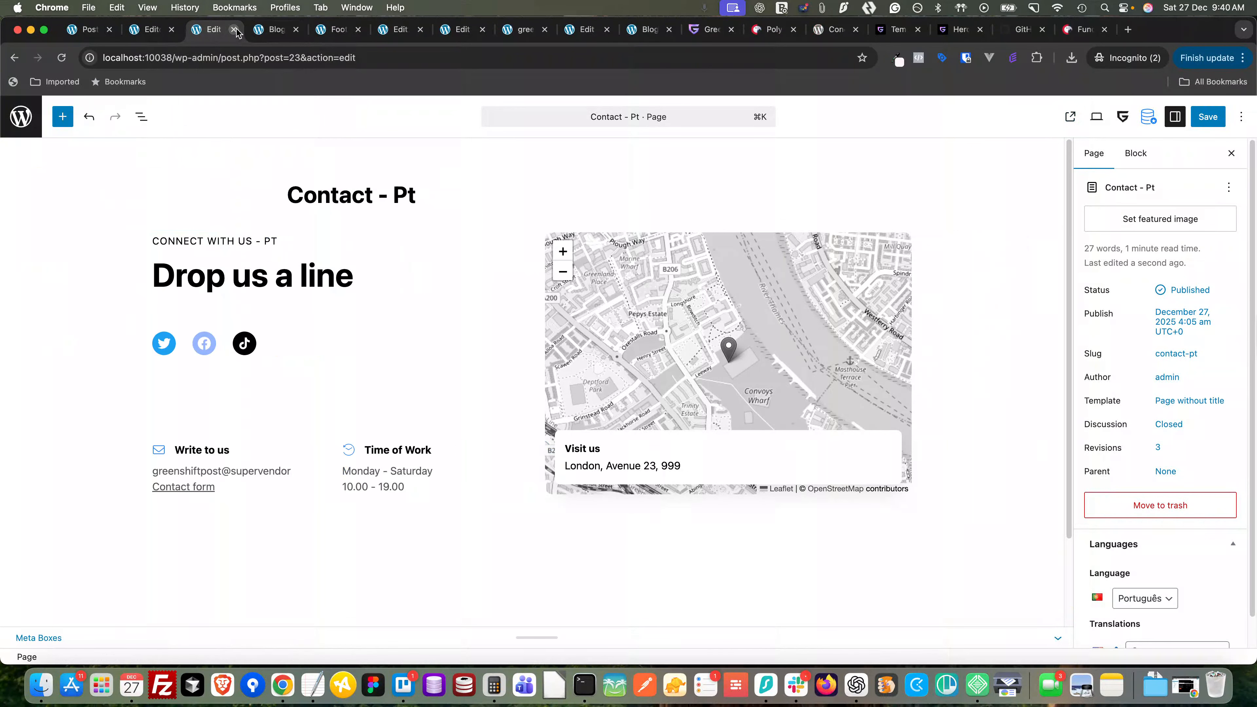
pyautogui.click(234, 30)
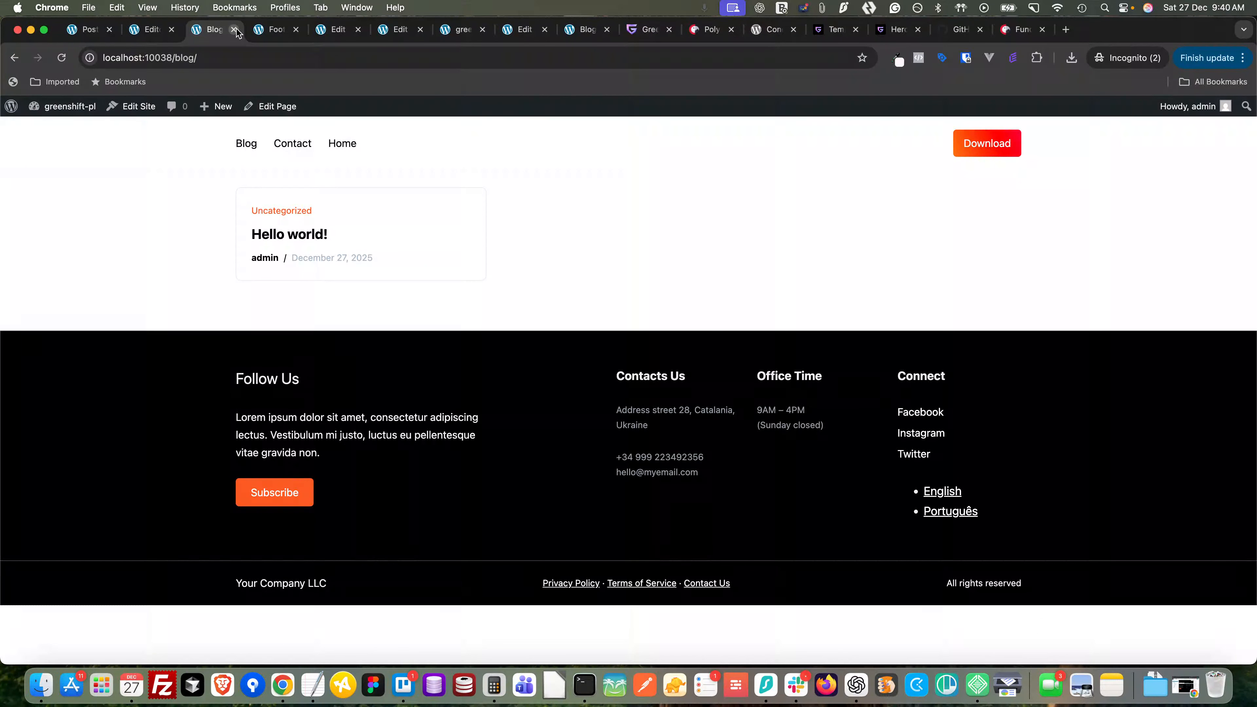
pyautogui.click(235, 30)
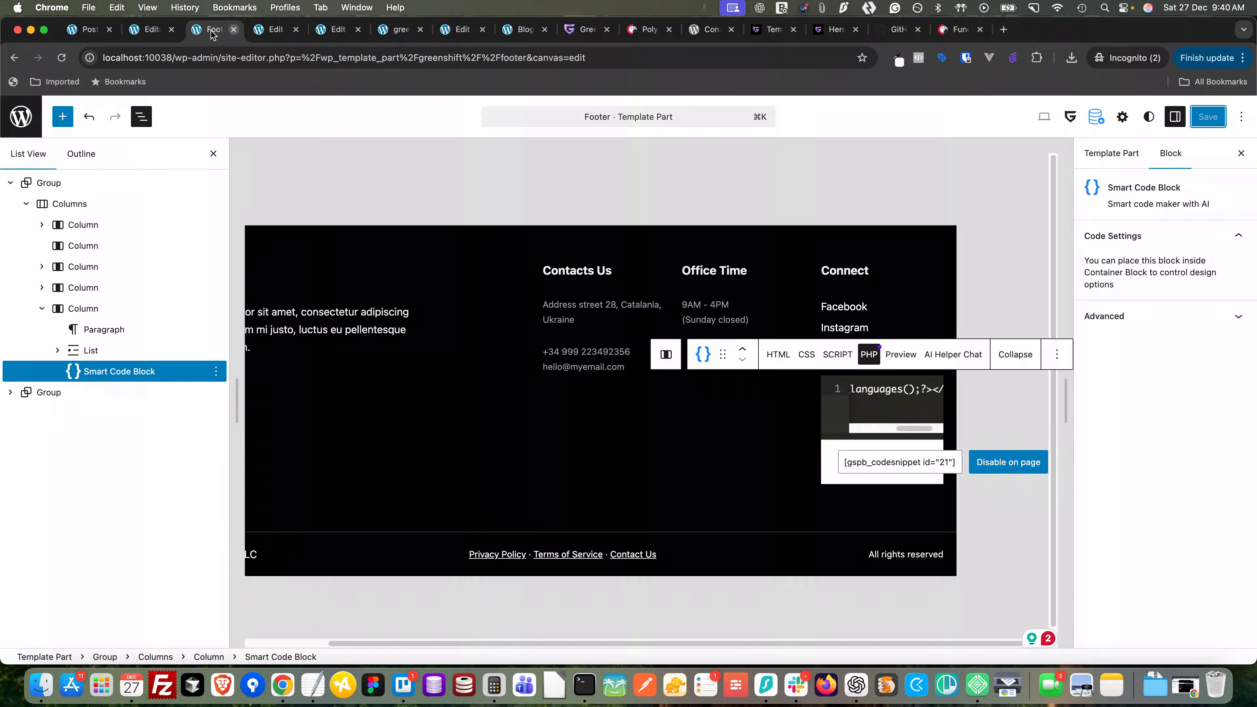
pyautogui.click(234, 29)
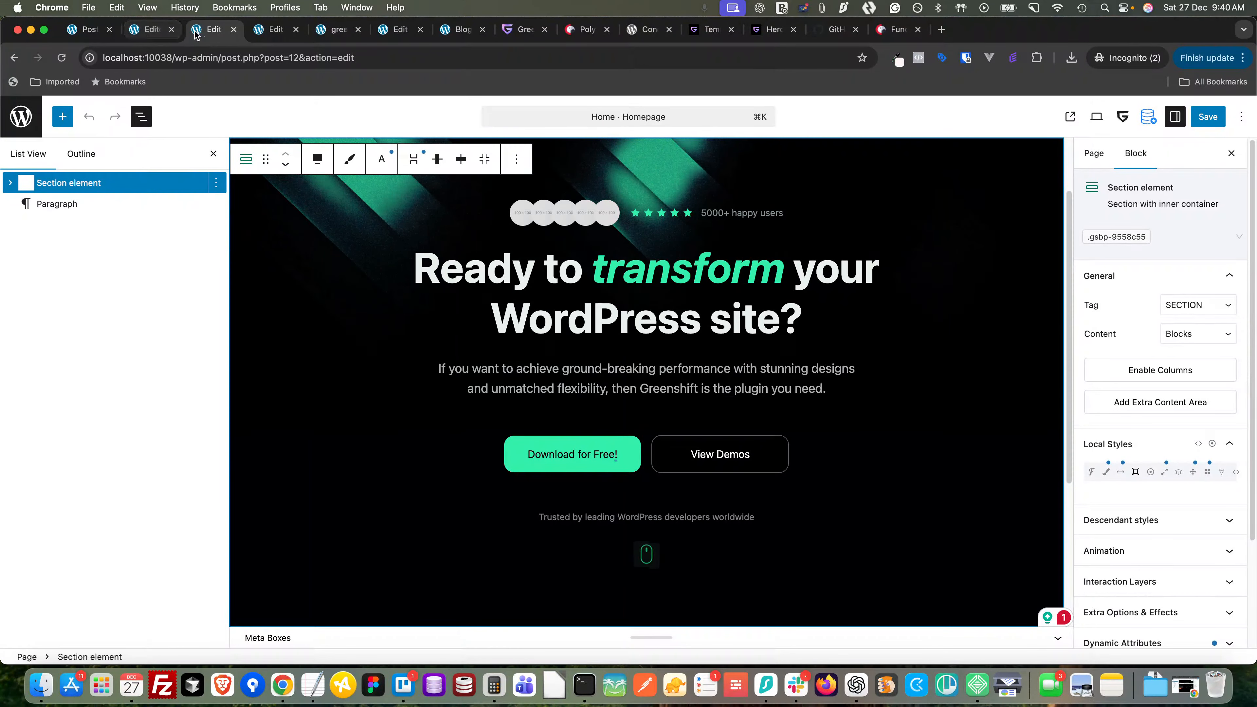
pyautogui.press('super+w')
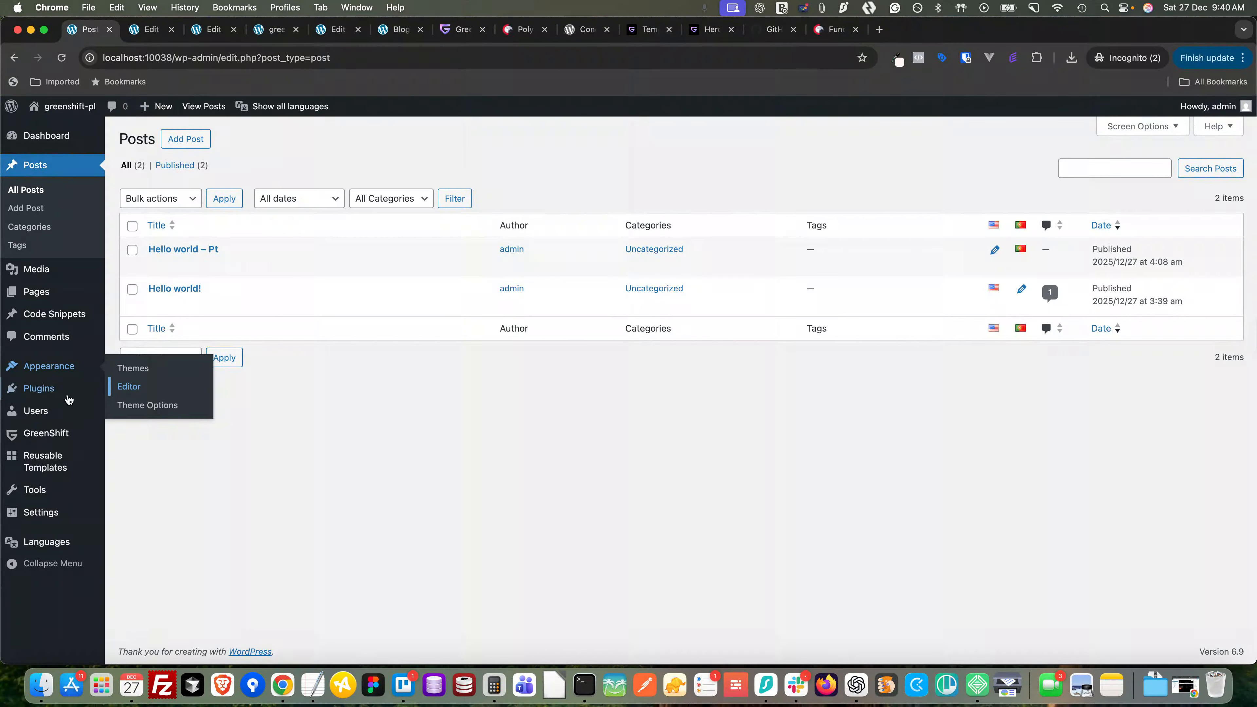
# - Open the site editor in a new browser tab and edit the Header template part from the patterns
pyautogui.rightClick(121, 383)
pyautogui.click(159, 394)
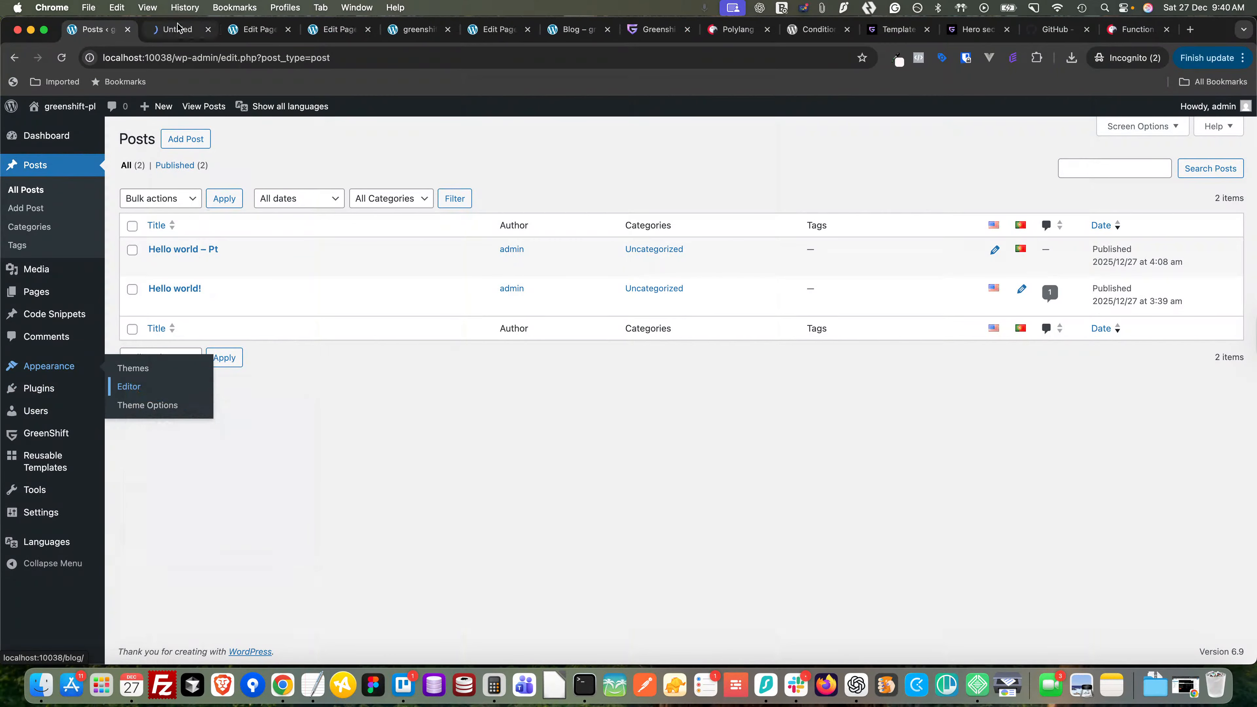
pyautogui.click(177, 29)
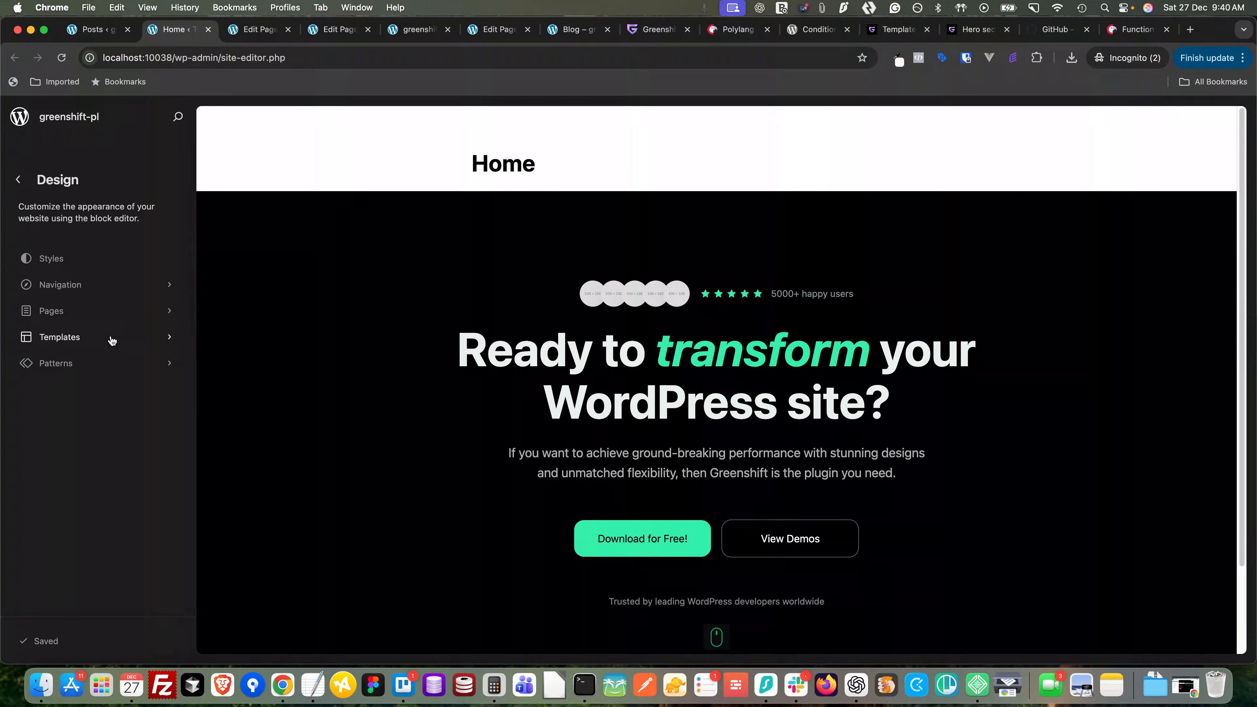
pyautogui.click(95, 365)
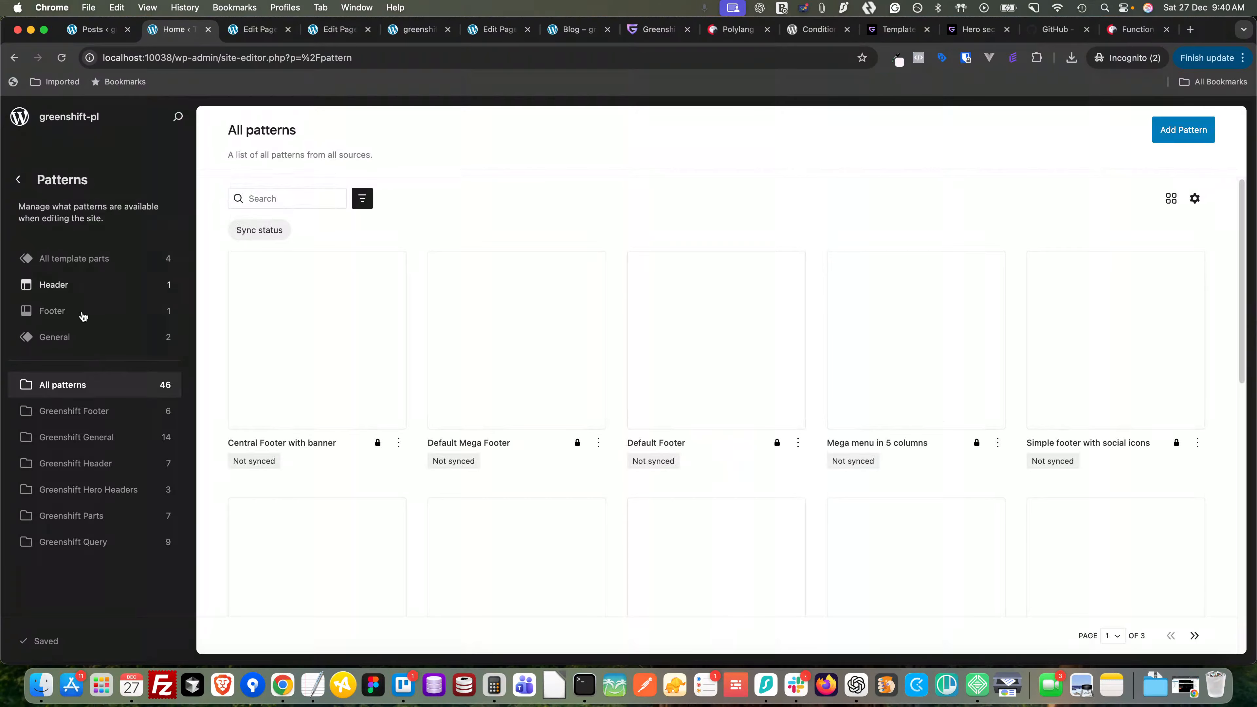
pyautogui.click(92, 290)
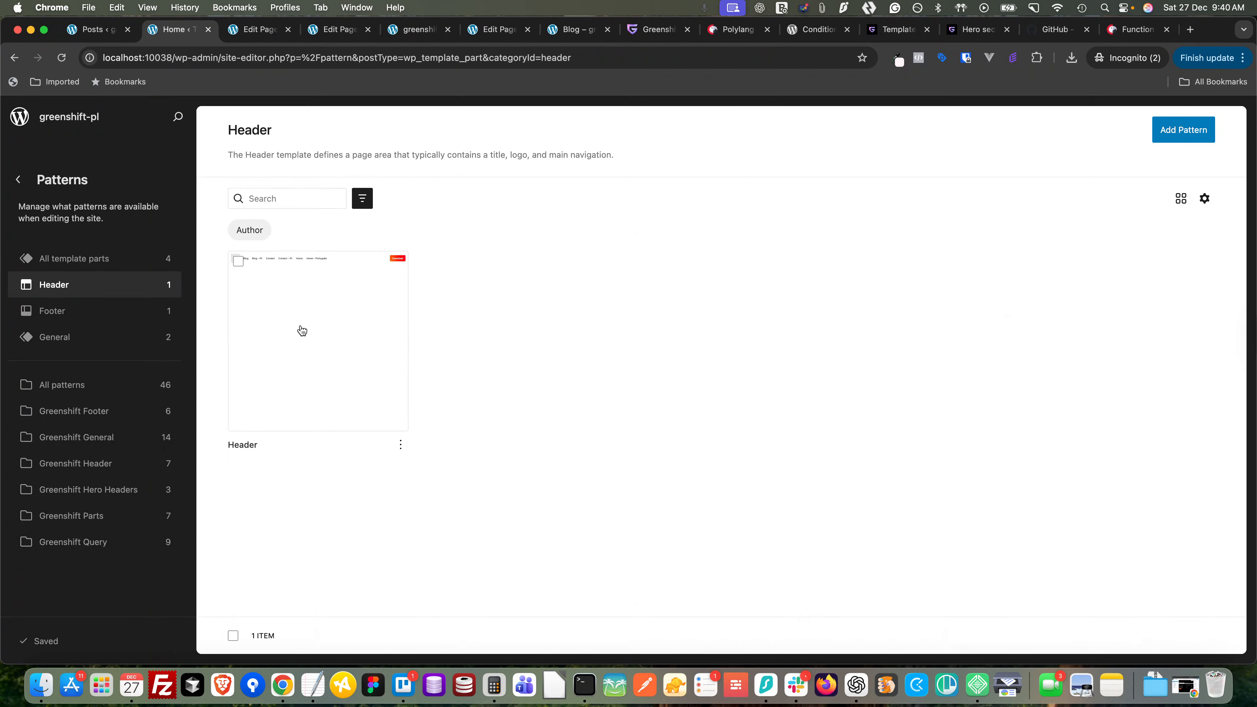
pyautogui.click(302, 330)
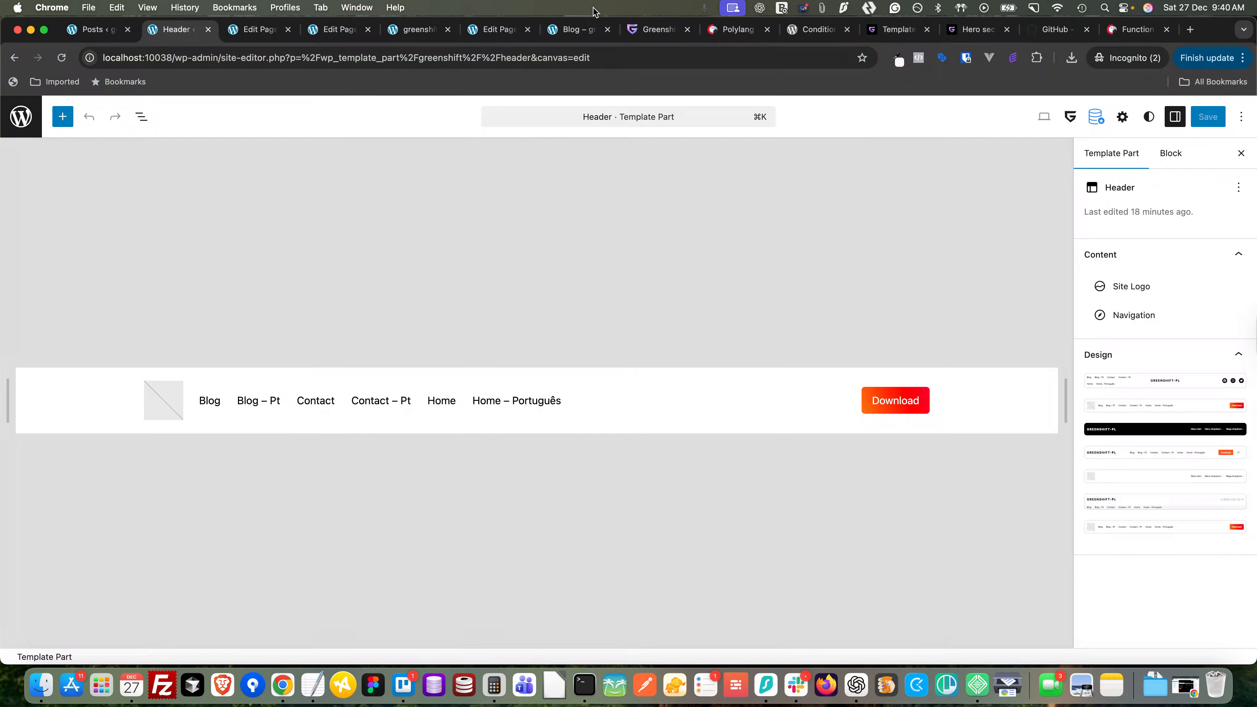
# - View the Portuguese home page on the live site down to the footer's language links
pyautogui.click(420, 31)
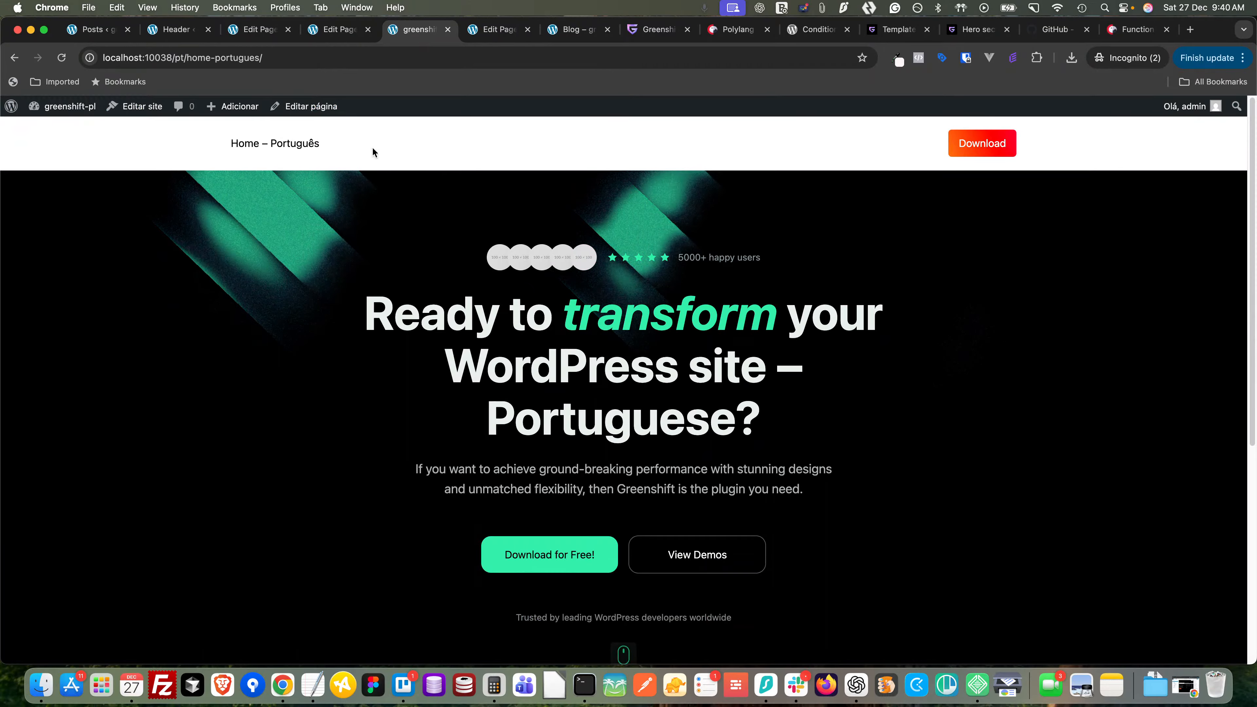
pyautogui.scroll(-7, 405, 332)
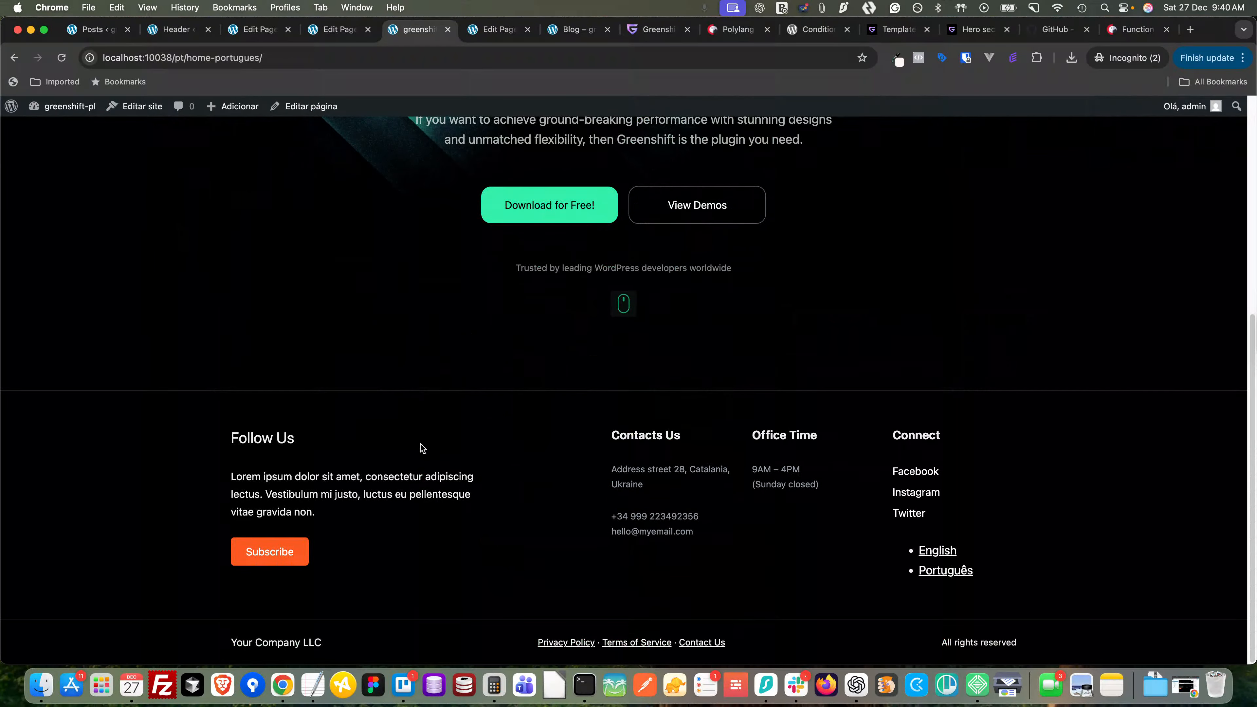
# - Review the Portuguese home page's footer text and header, and select the outer Group block in the Header template part
pyautogui.moveTo(232, 473); pyautogui.dragTo(330, 514)
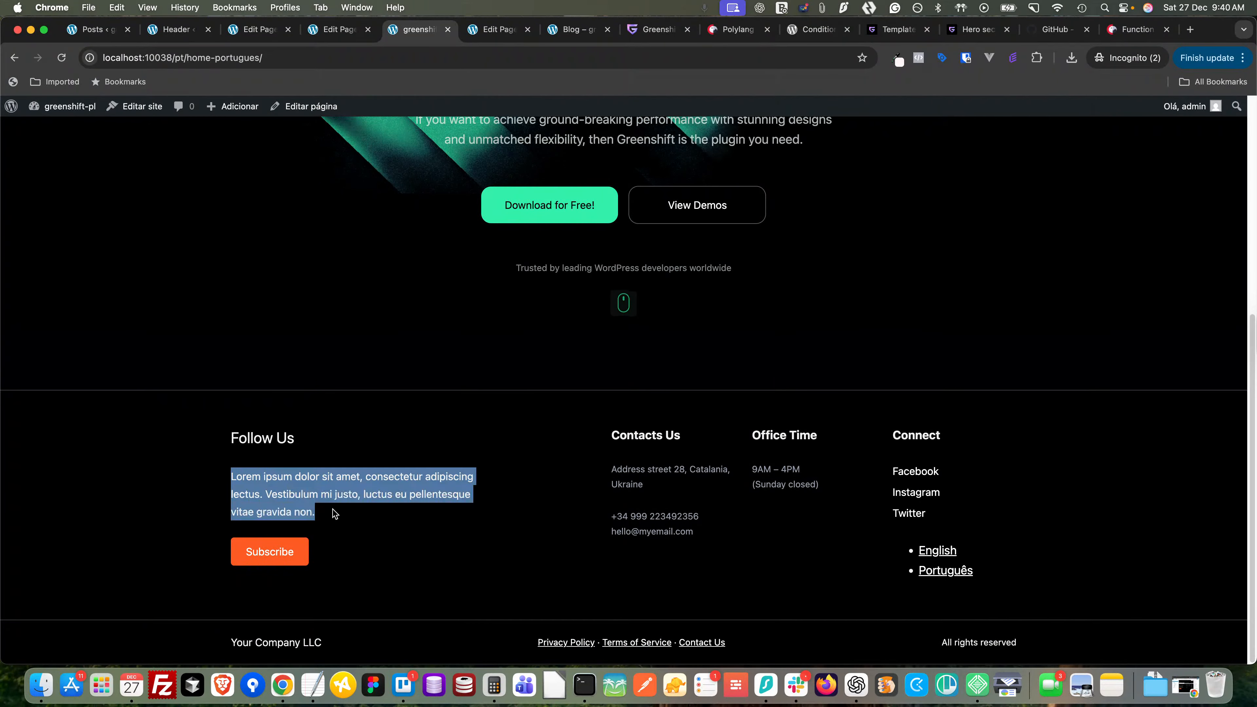
pyautogui.scroll(5, 465, 449)
pyautogui.scroll(-5, 465, 450)
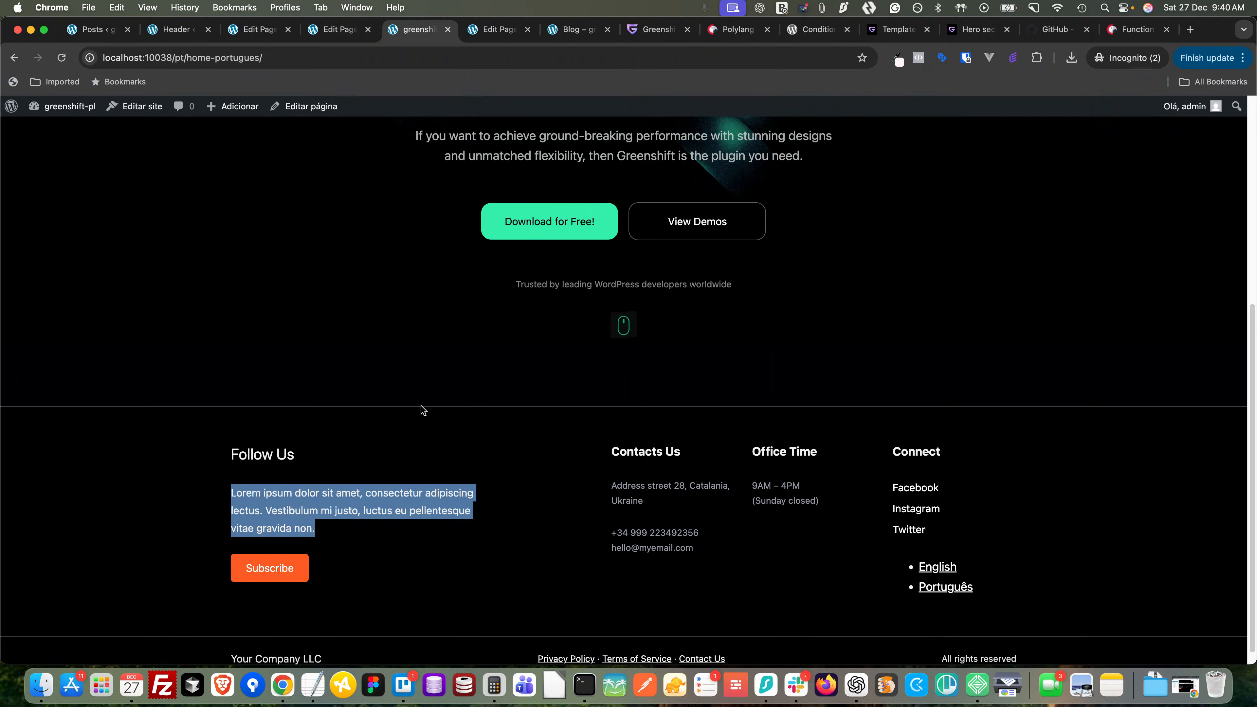
pyautogui.scroll(10, 421, 410)
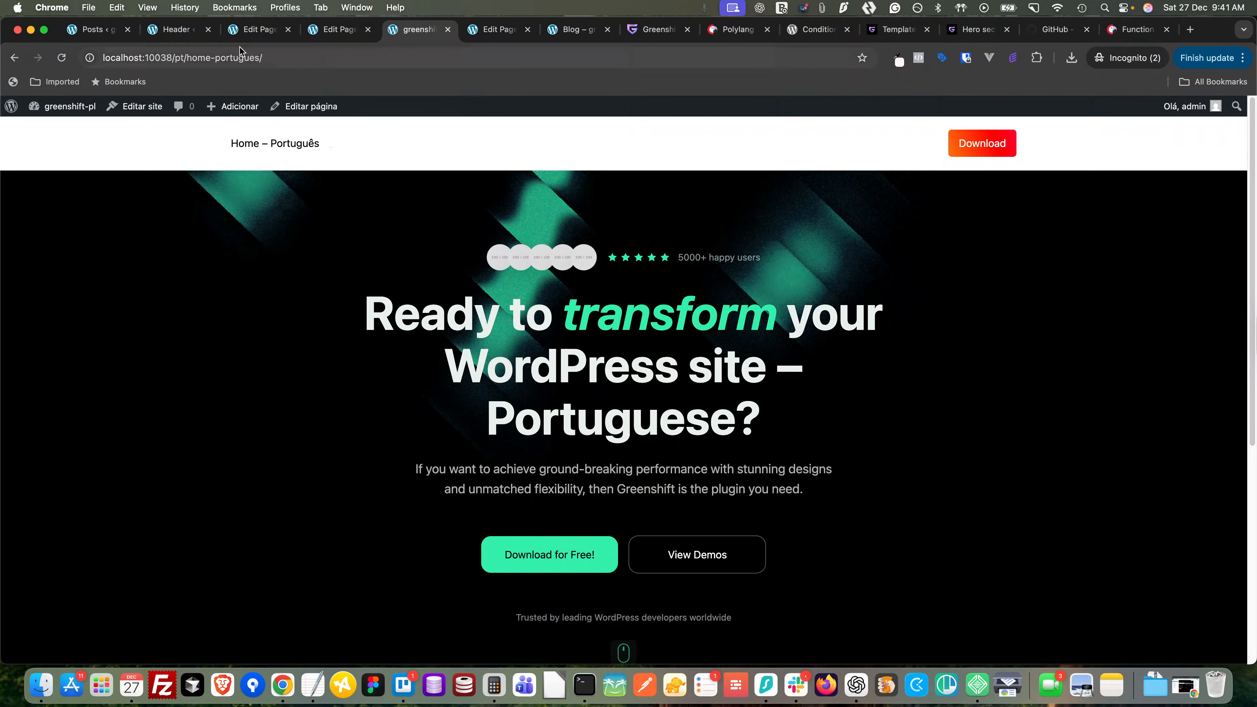
pyautogui.click(174, 30)
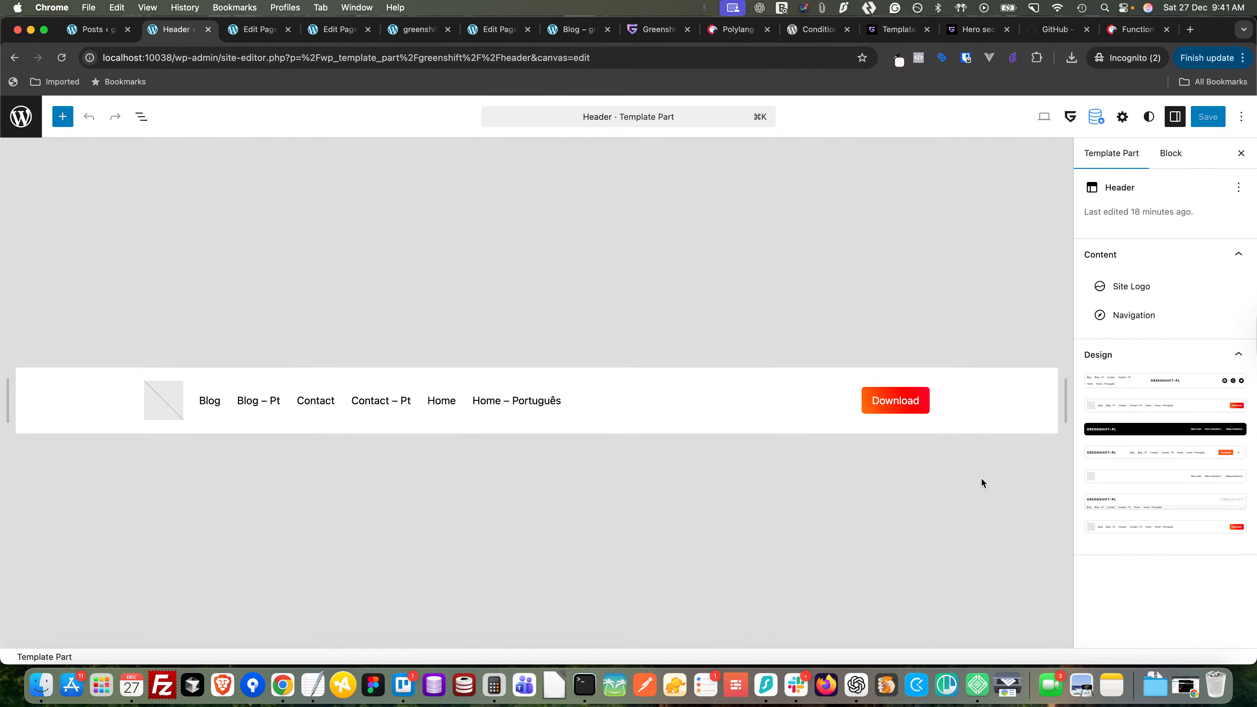
pyautogui.click(1010, 417)
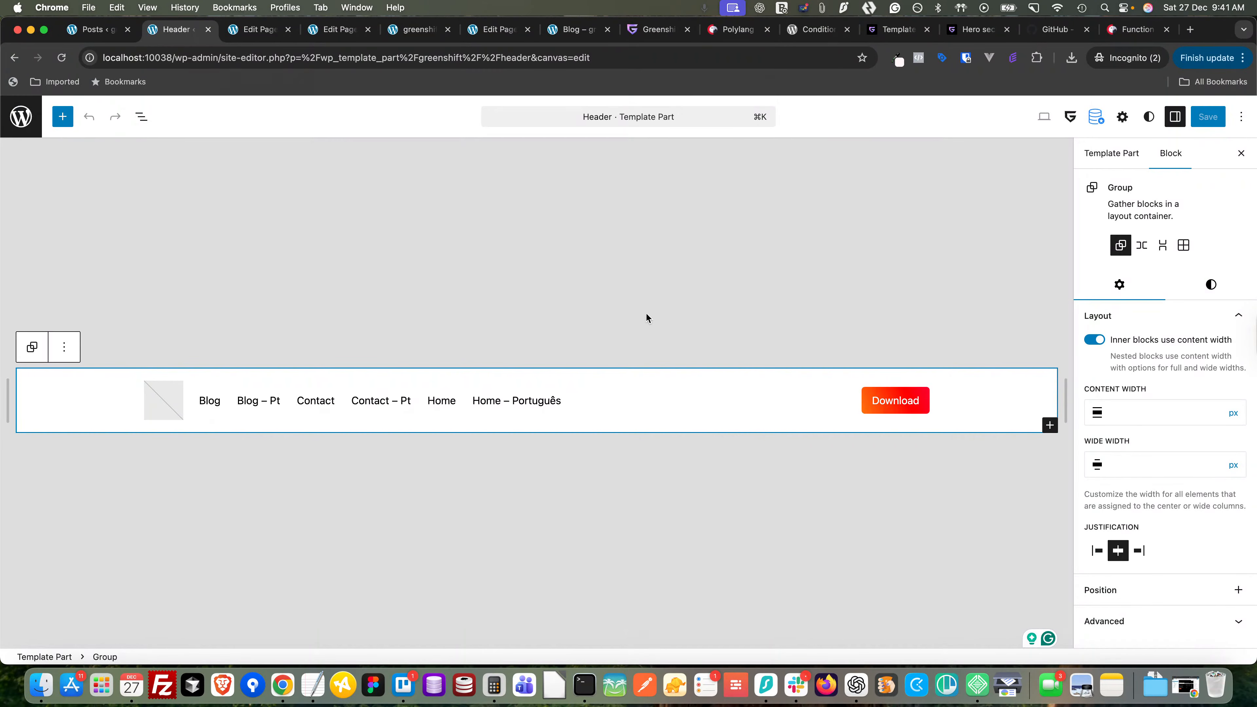
# - Examine the Conditional Blocks plugin's directory page, covering its description, example use cases, ratings and free version features
pyautogui.click(800, 35)
pyautogui.scroll(-5, 303, 432)
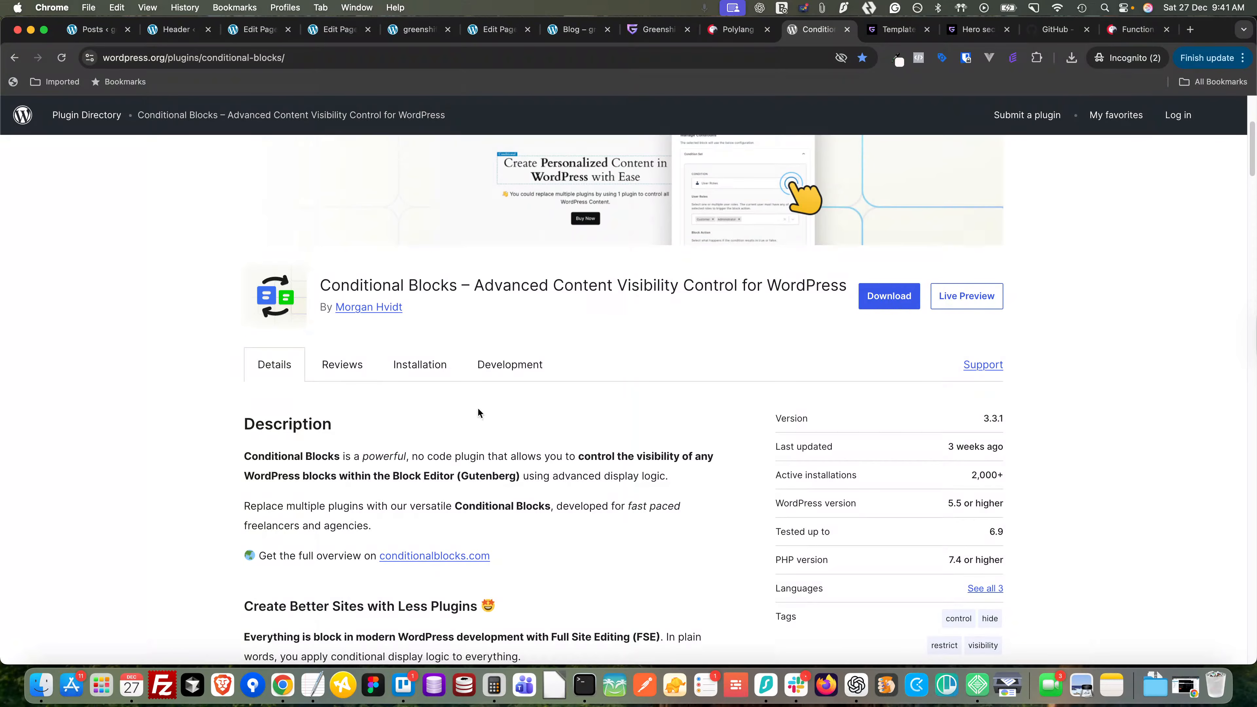
pyautogui.scroll(-4, 478, 410)
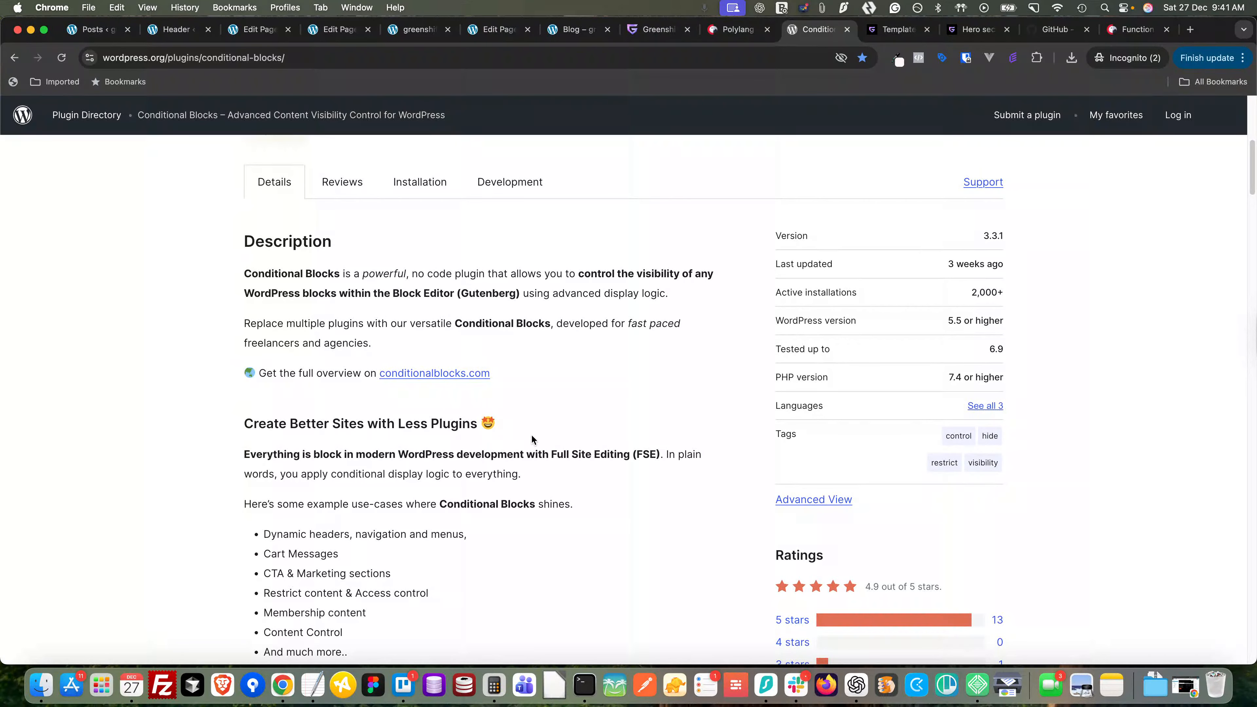
pyautogui.scroll(-4, 567, 393)
pyautogui.scroll(5, 1048, 416)
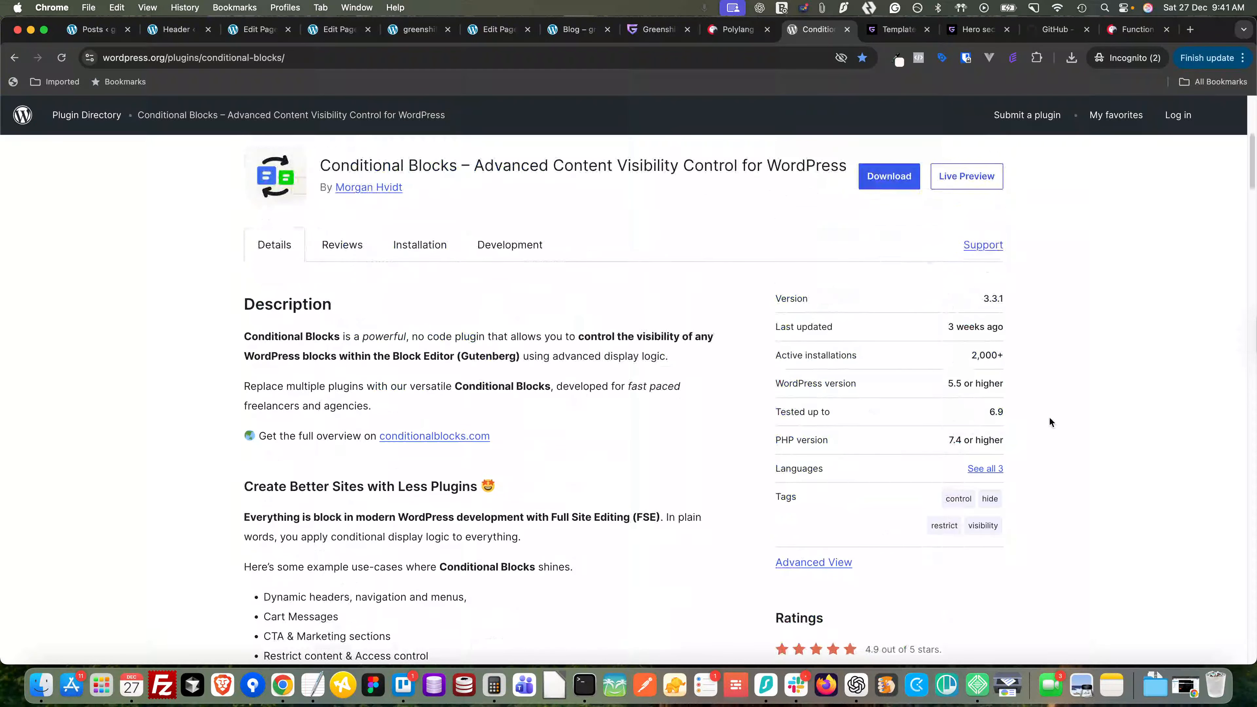
pyautogui.scroll(-5, 1048, 416)
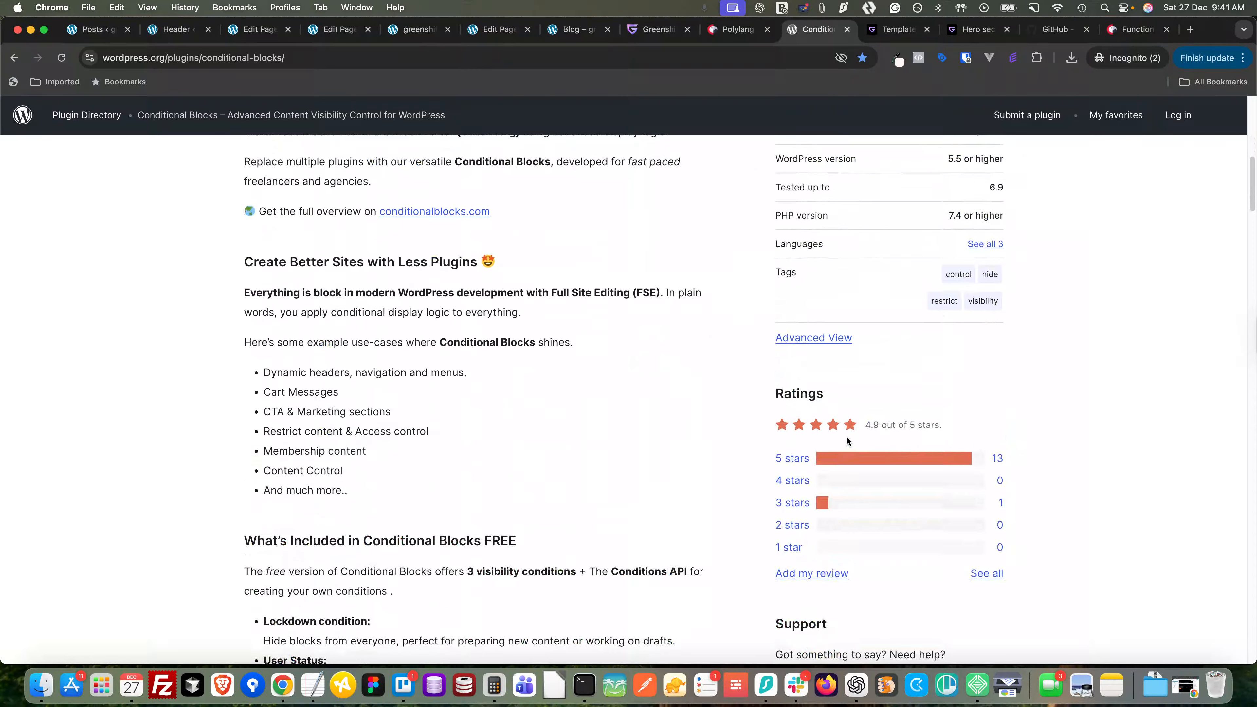
pyautogui.scroll(2, 541, 385)
pyautogui.scroll(-6, 541, 384)
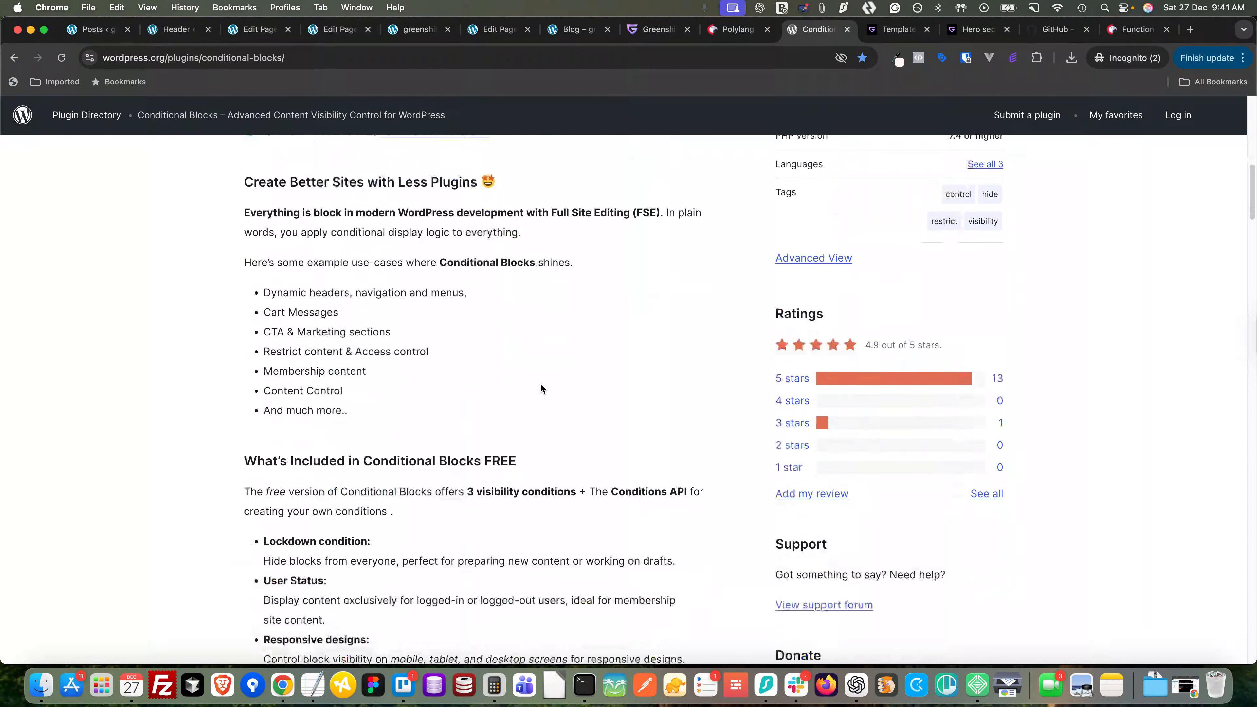
pyautogui.scroll(8, 540, 384)
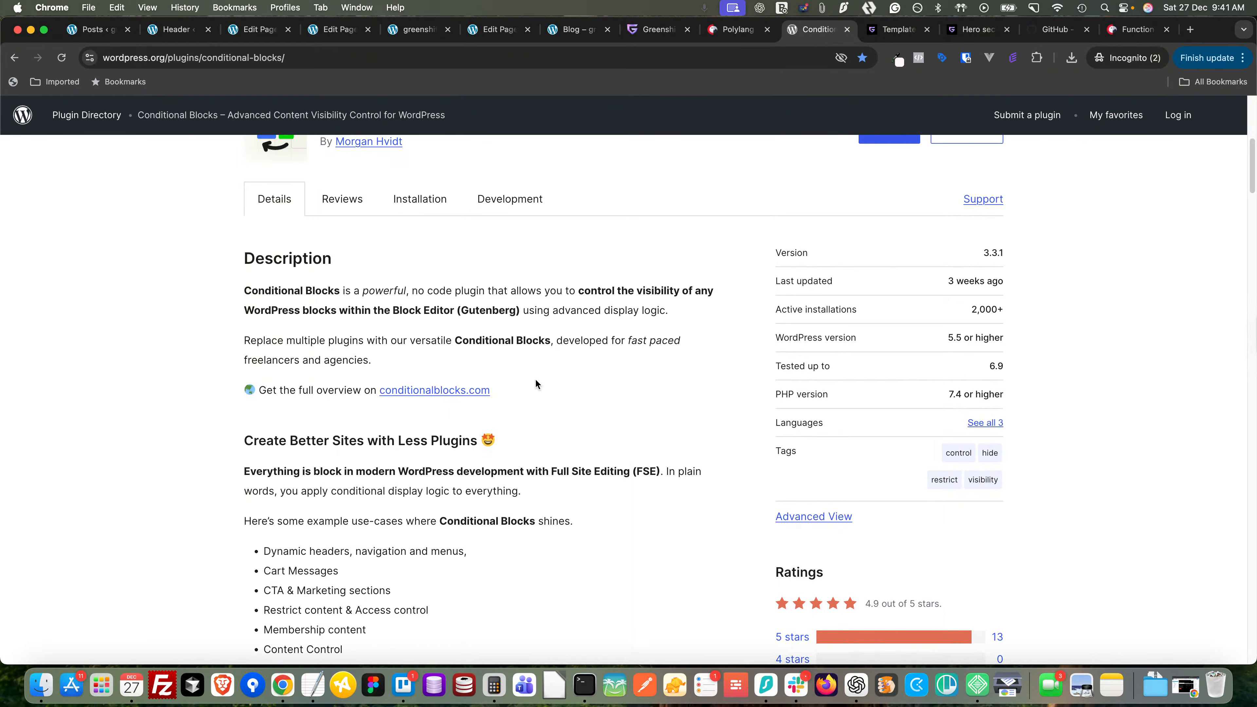
pyautogui.scroll(2, 585, 414)
pyautogui.scroll(-10, 585, 414)
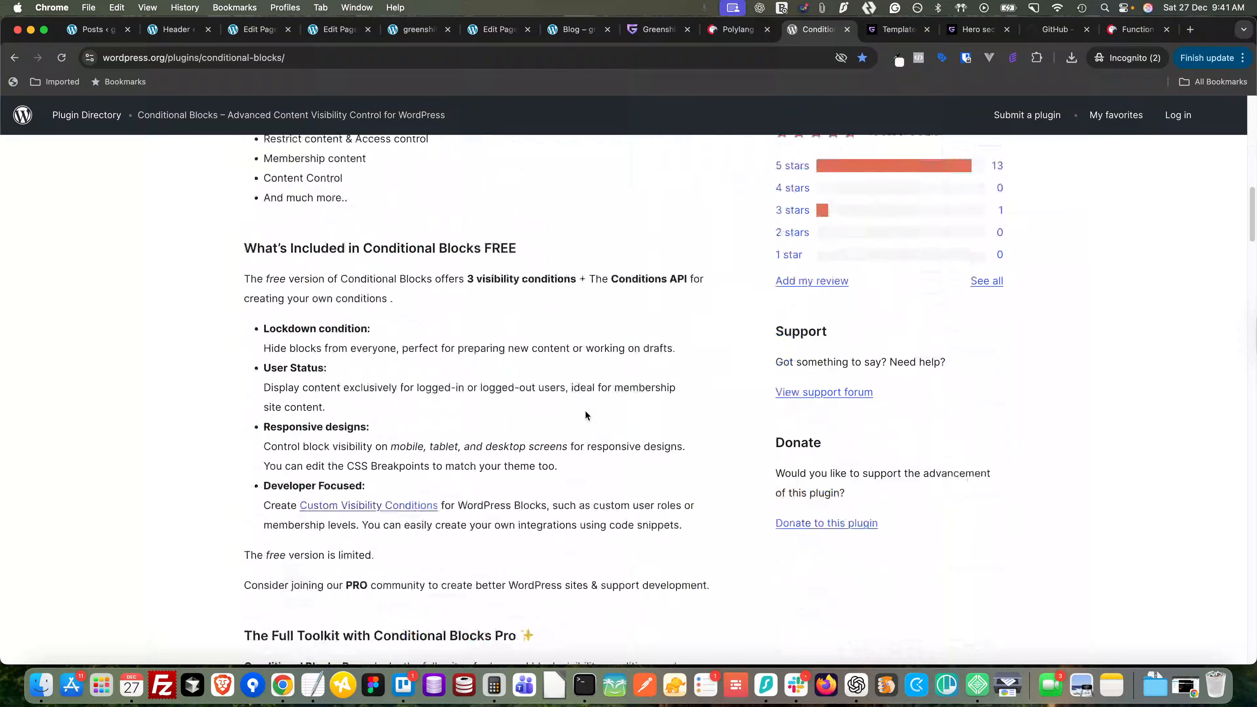
pyautogui.scroll(5, 586, 415)
pyautogui.scroll(-2, 586, 415)
pyautogui.scroll(-3, 379, 480)
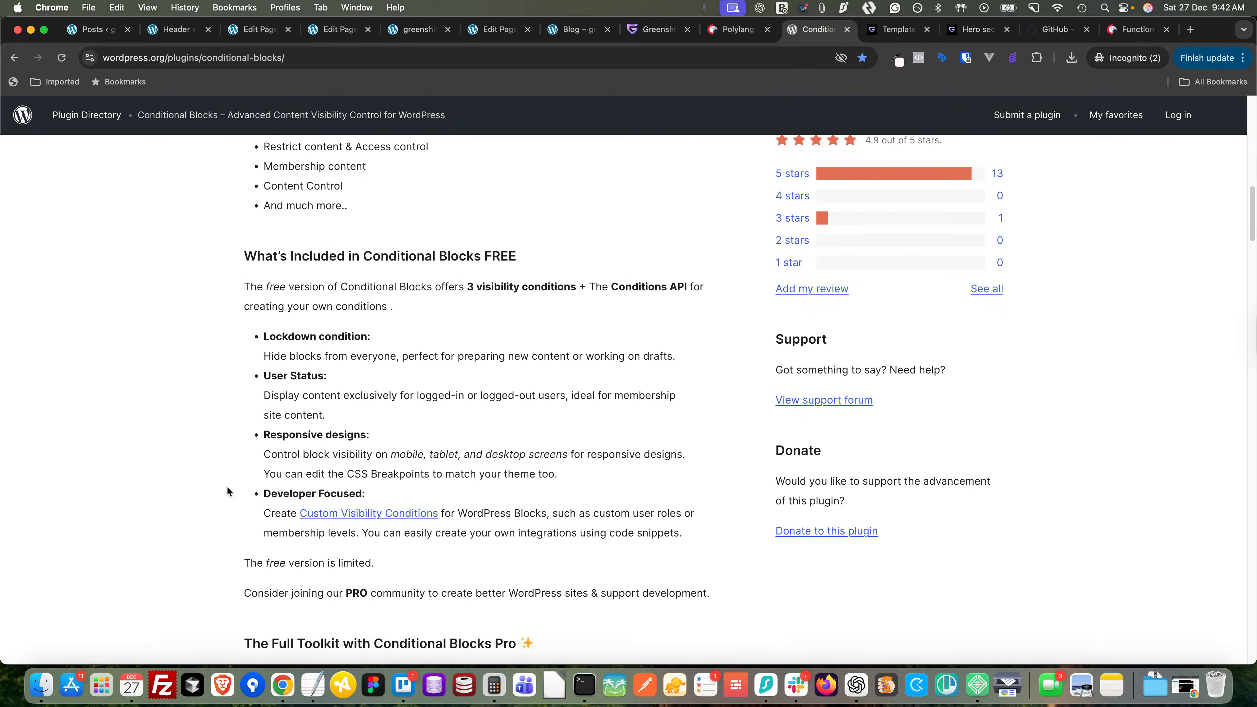
# - Open the Custom Visibility Conditions documentation from the plugin's Developer Focused feature in a new browser tab
pyautogui.rightClick(348, 516)
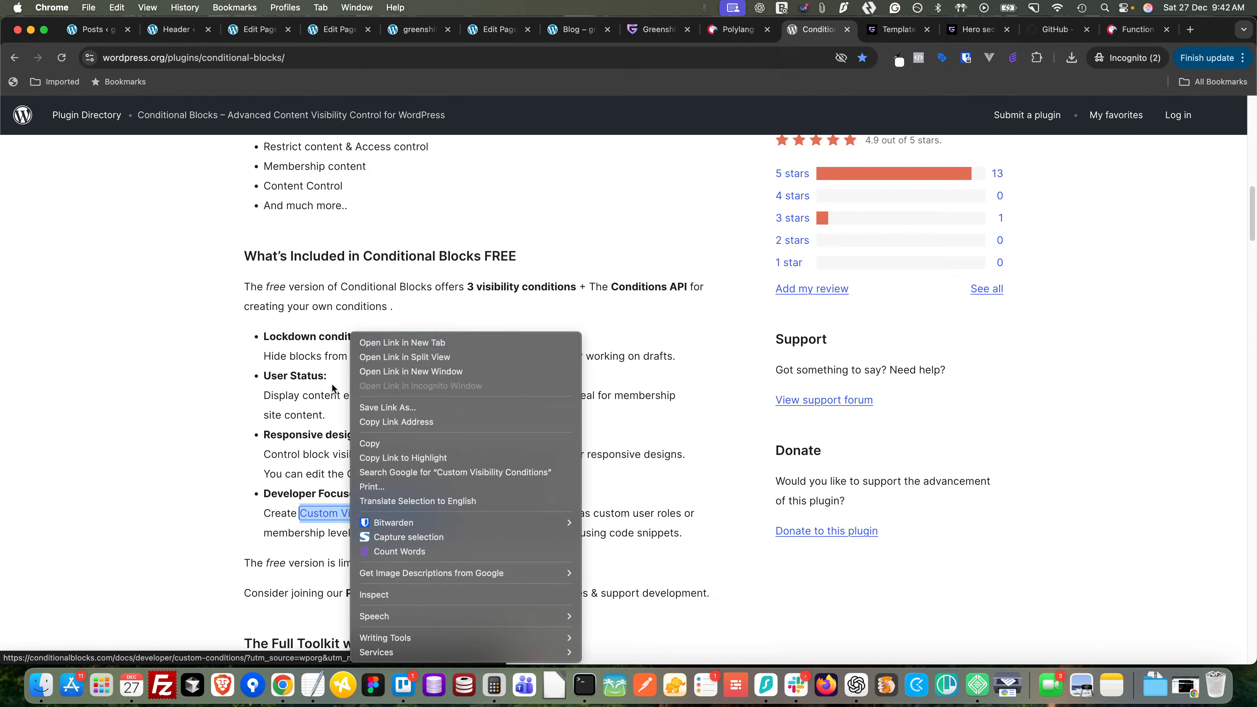
pyautogui.click(242, 399)
pyautogui.scroll(10, 199, 326)
pyautogui.scroll(-10, 199, 326)
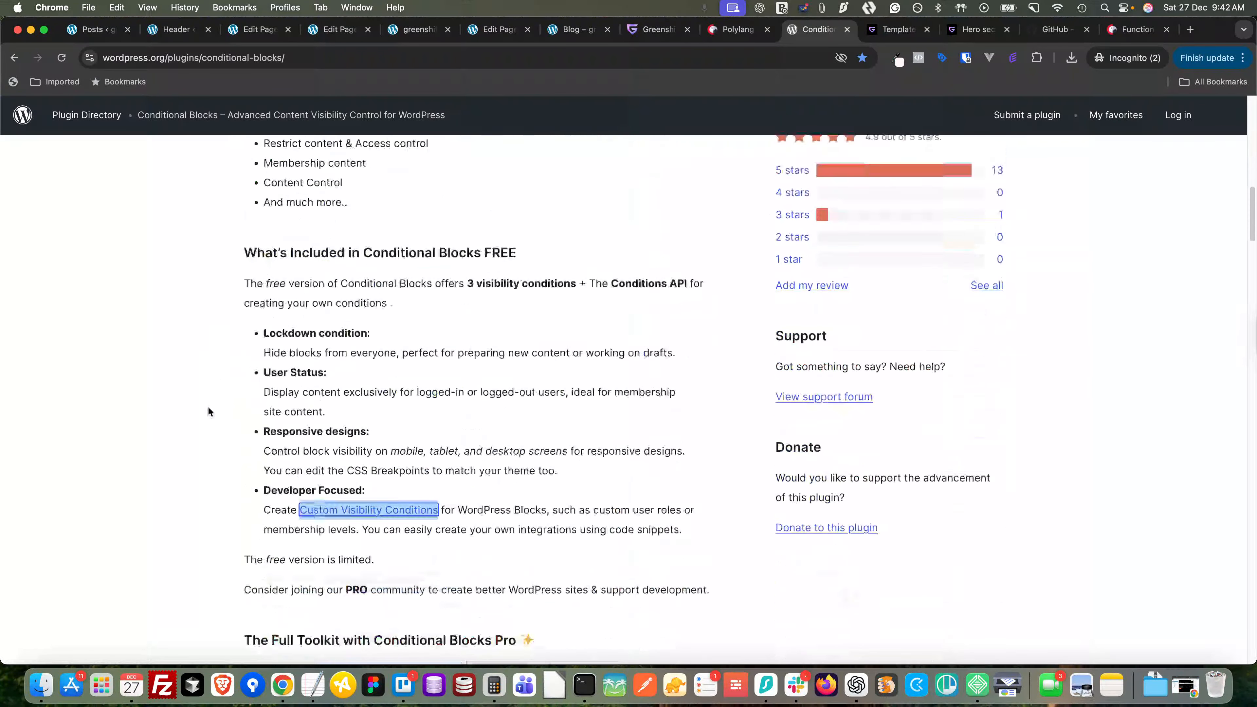
pyautogui.rightClick(368, 521)
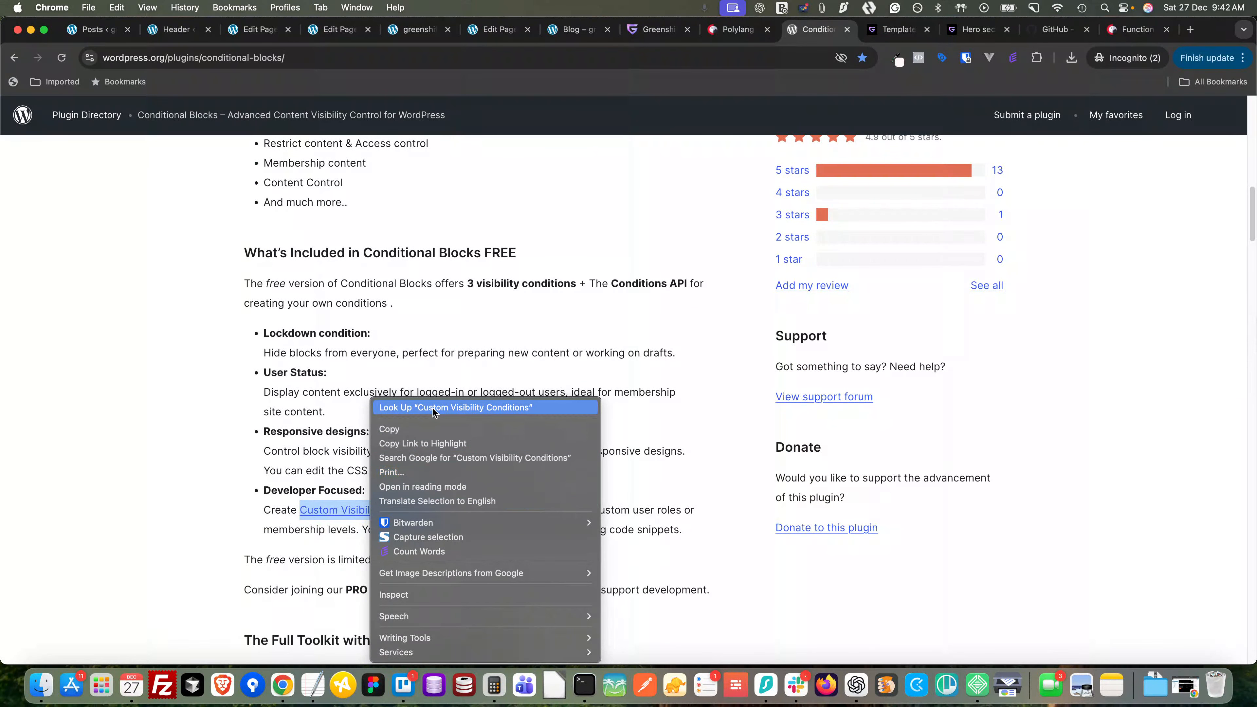
pyautogui.click(323, 511)
pyautogui.rightClick(325, 510)
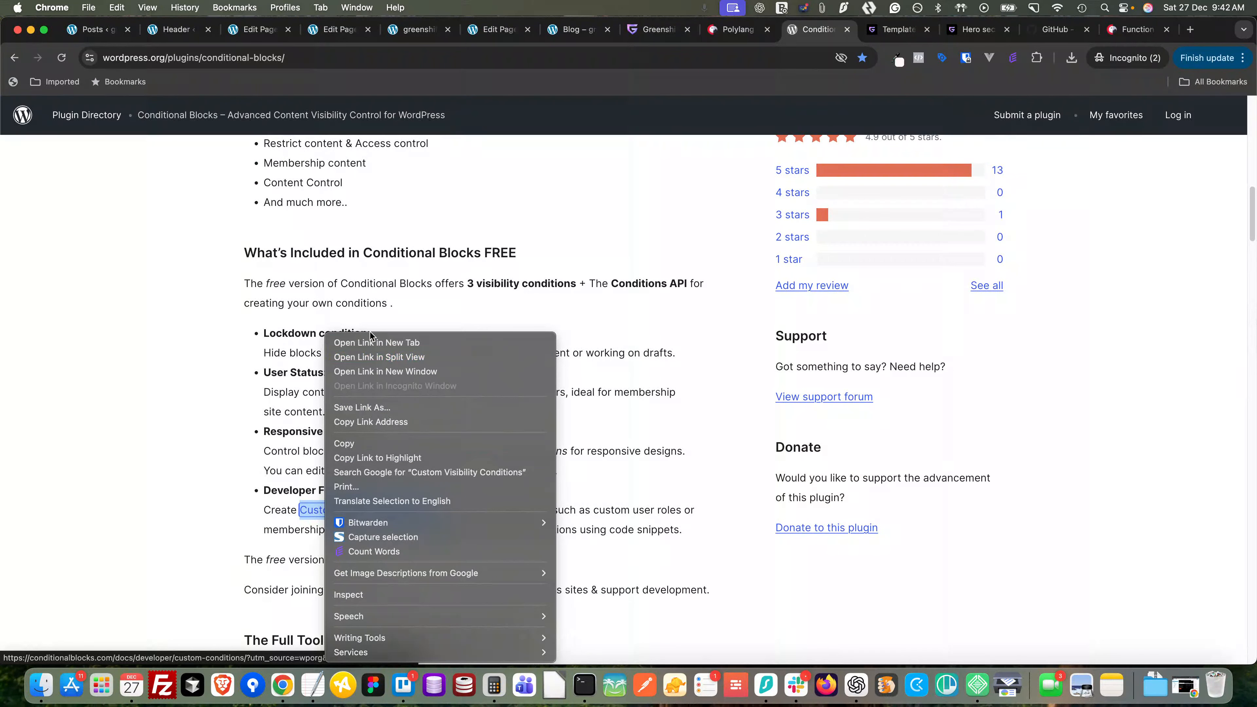
pyautogui.click(356, 340)
pyautogui.click(841, 29)
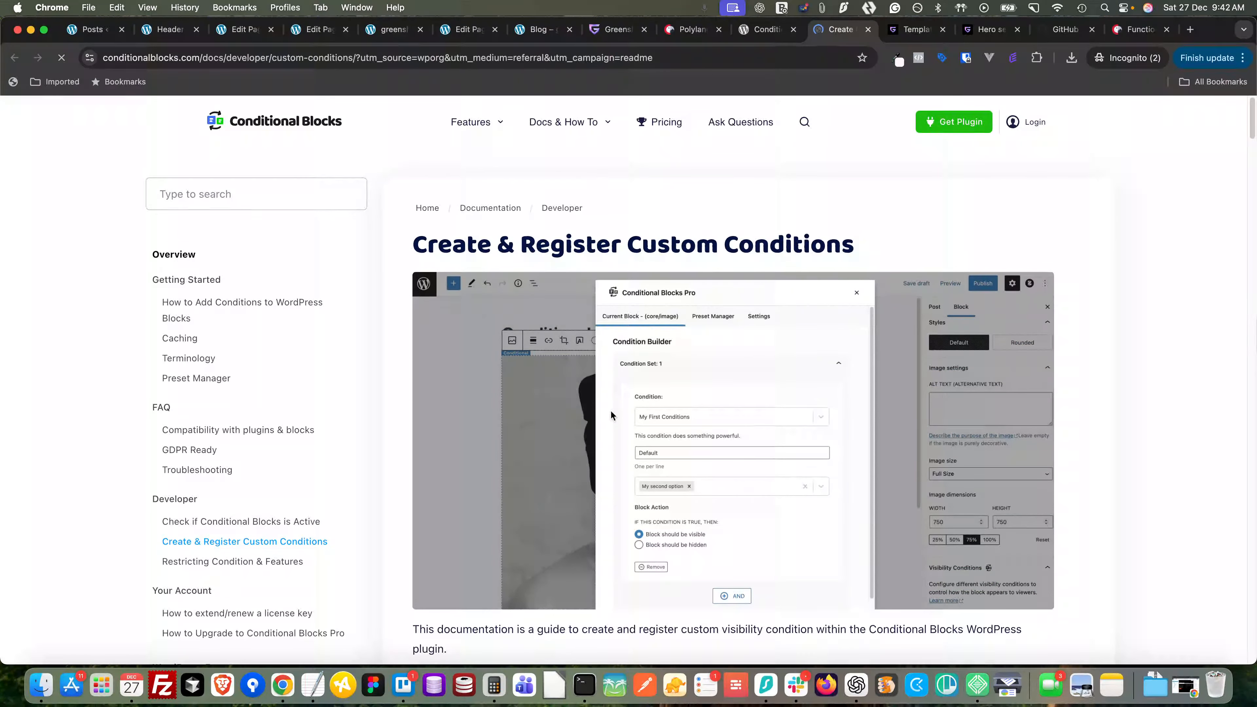
# - Read the custom conditions guide, examining the condition category example snippet and the section on registering a condition type
pyautogui.scroll(-15, 609, 420)
pyautogui.scroll(-15, 610, 425)
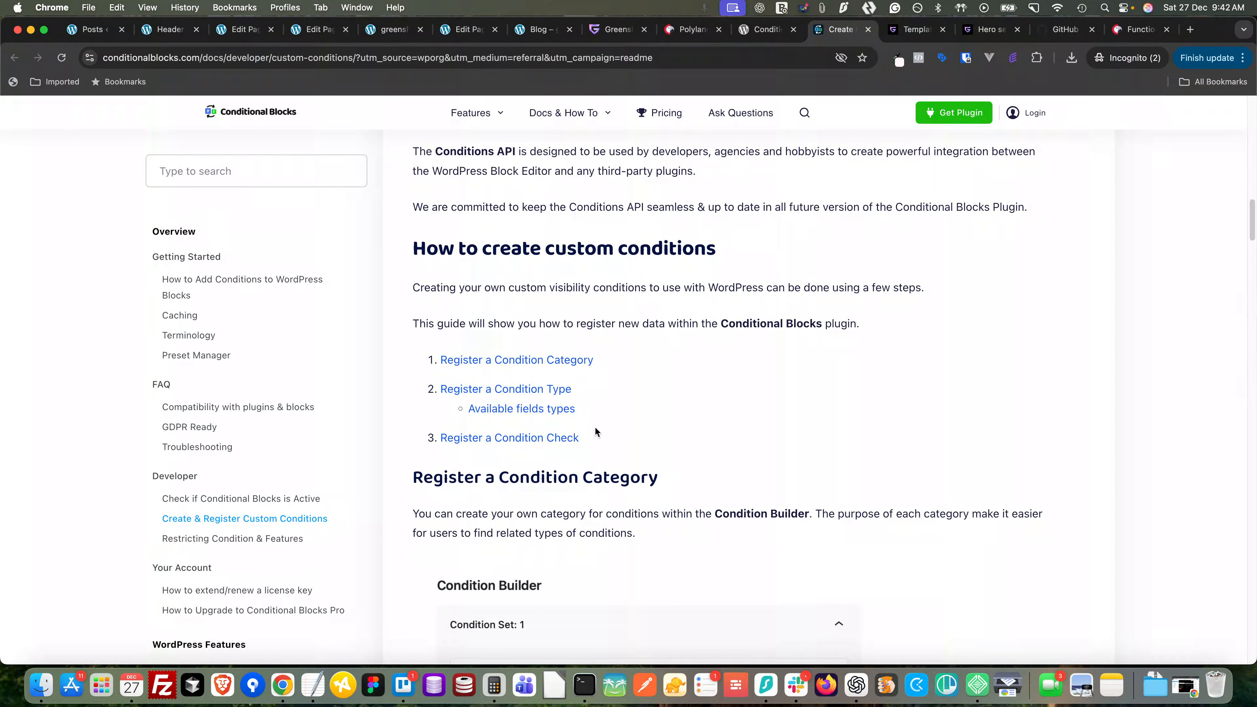
pyautogui.scroll(-15, 595, 432)
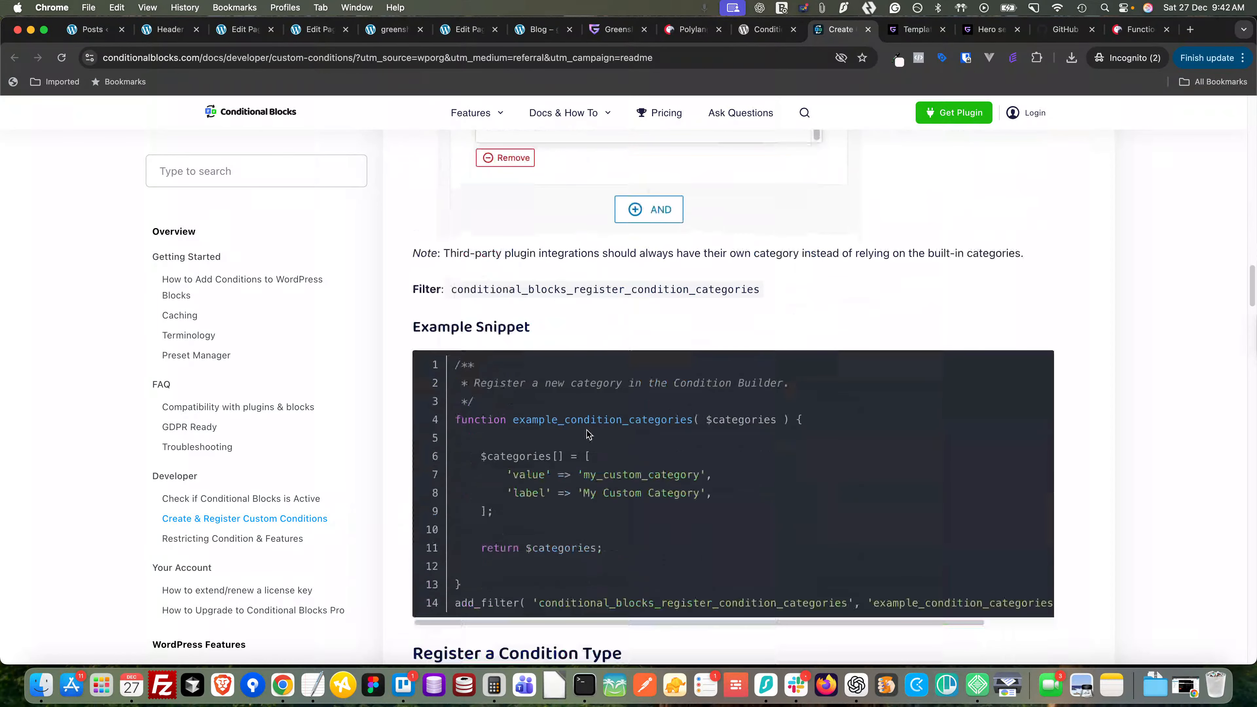
pyautogui.scroll(-1, 588, 433)
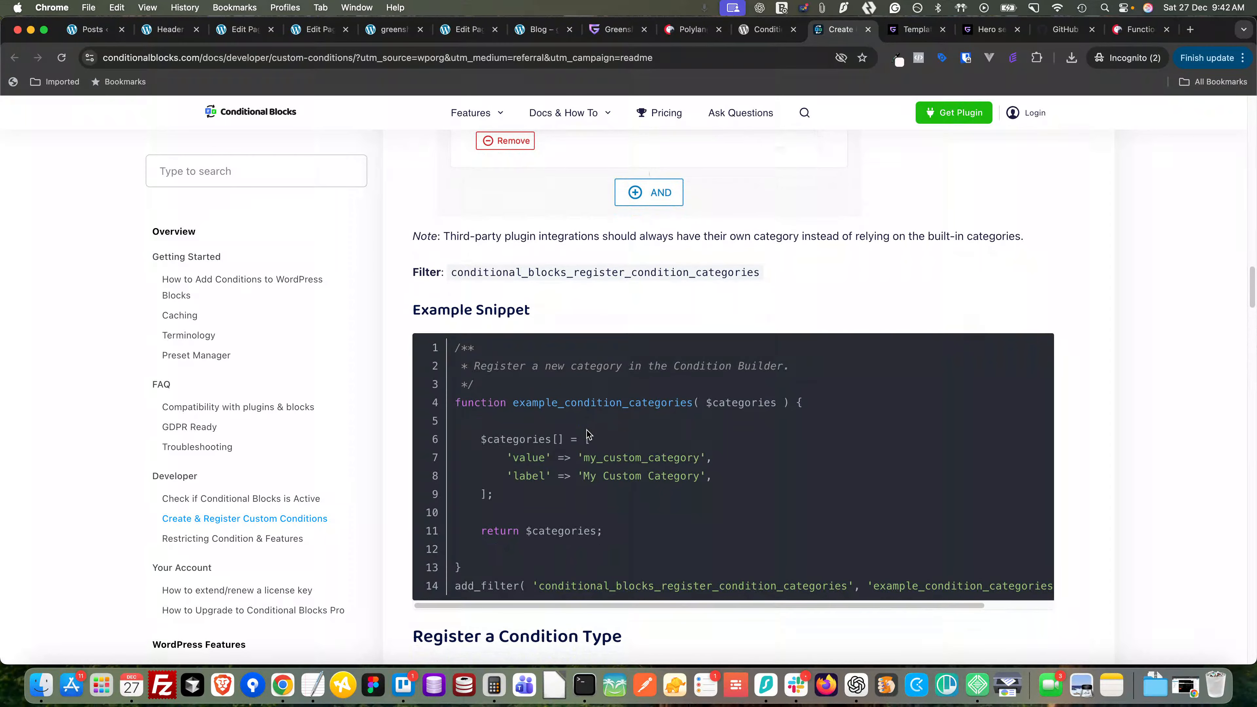
pyautogui.scroll(-5, 616, 427)
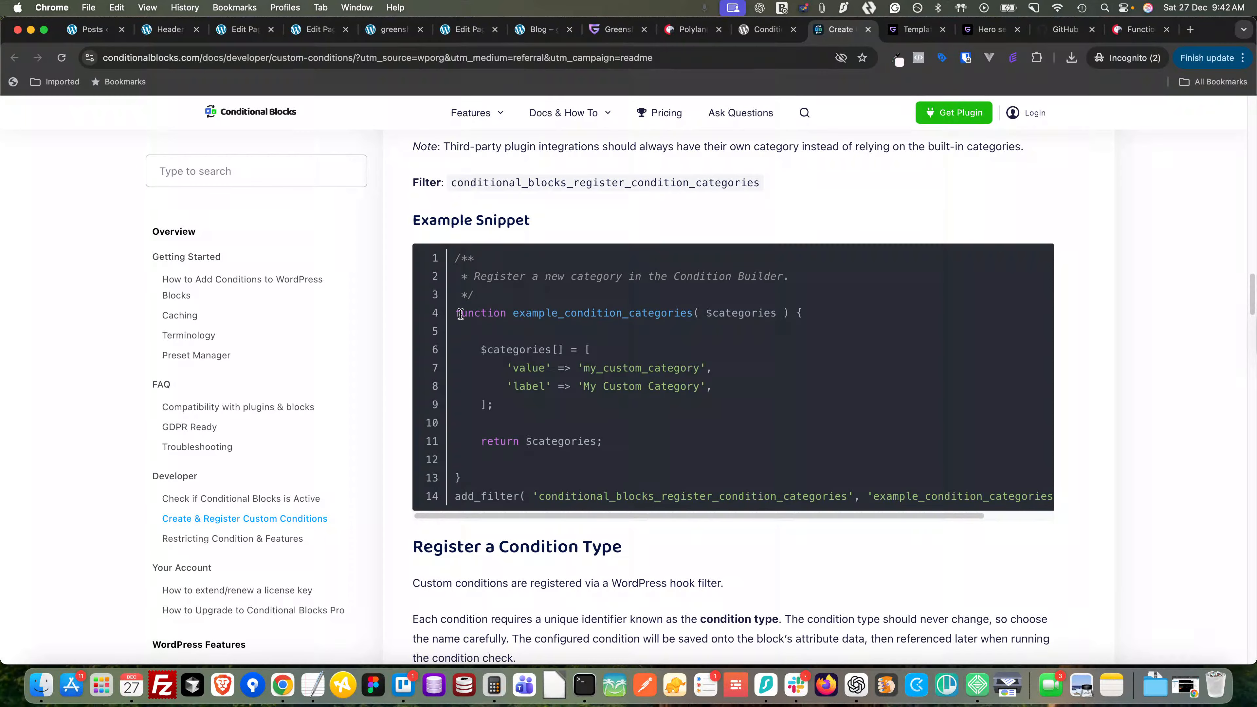
pyautogui.moveTo(461, 313); pyautogui.dragTo(836, 469)
pyautogui.scroll(-20, 836, 469)
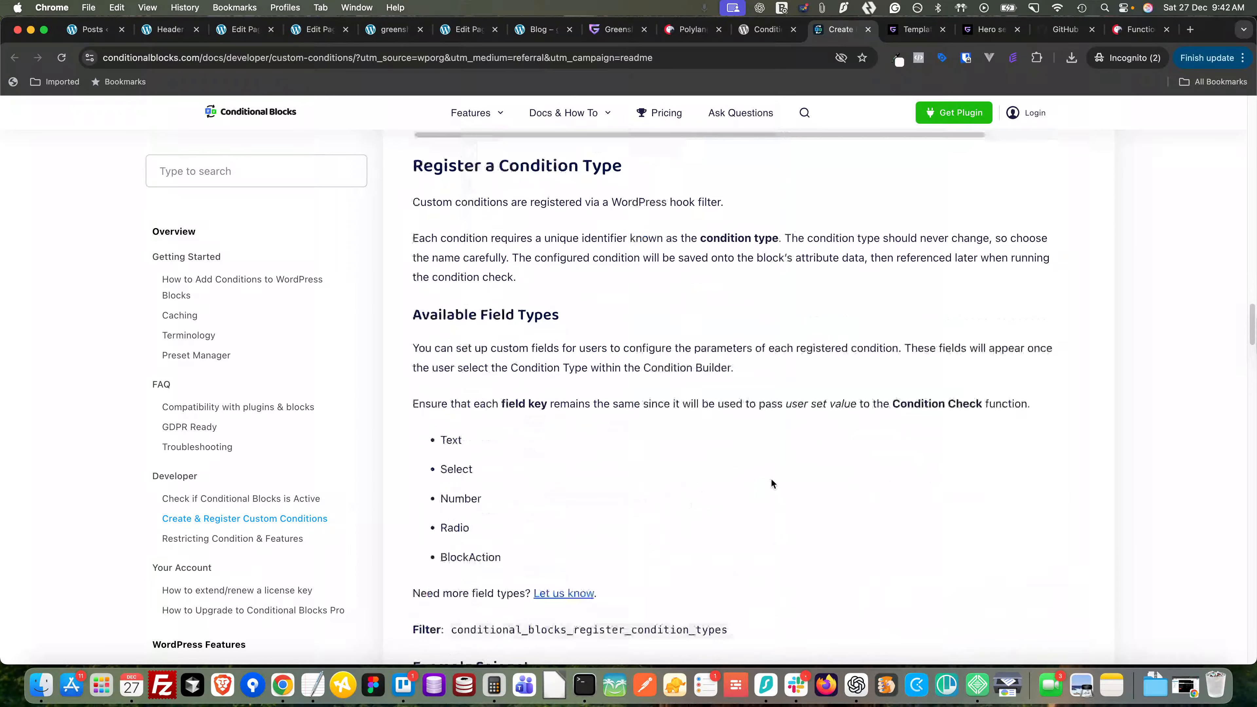
pyautogui.scroll(20, 772, 484)
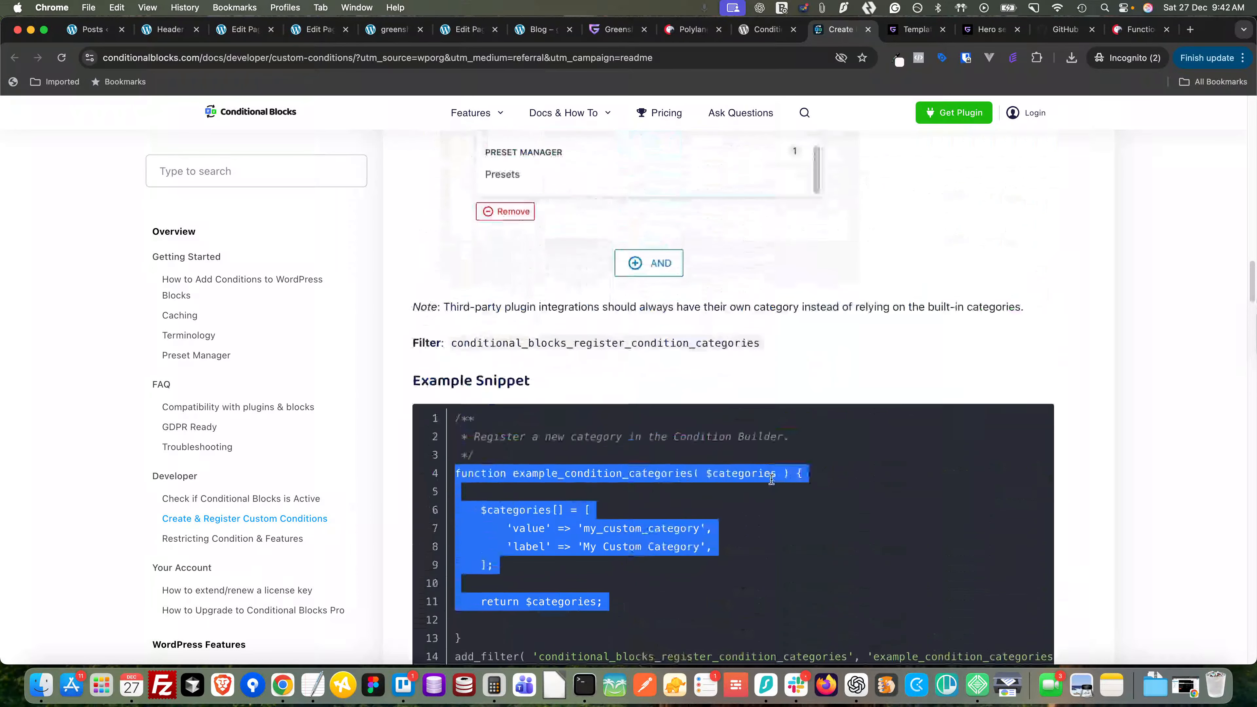
# - Examine the conditional-block-polylang repository on GitHub, including its files and the README's installation and compatibility notes
pyautogui.click(1055, 34)
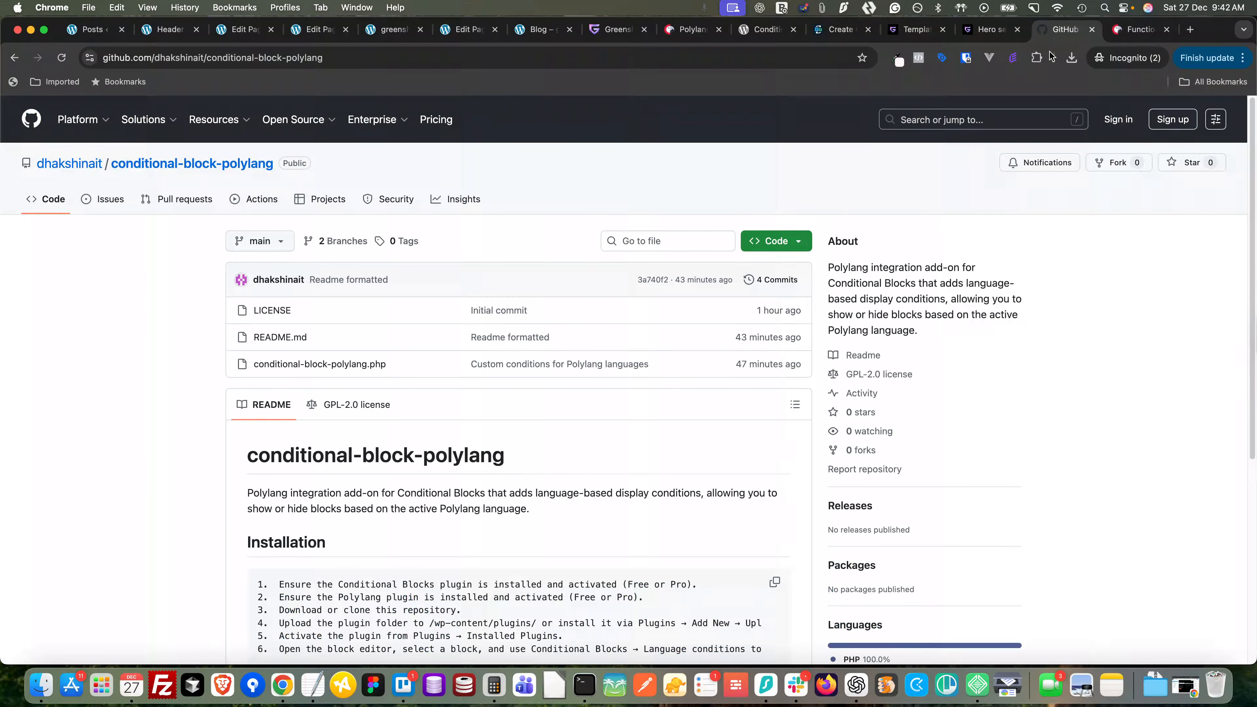
pyautogui.scroll(-3, 114, 442)
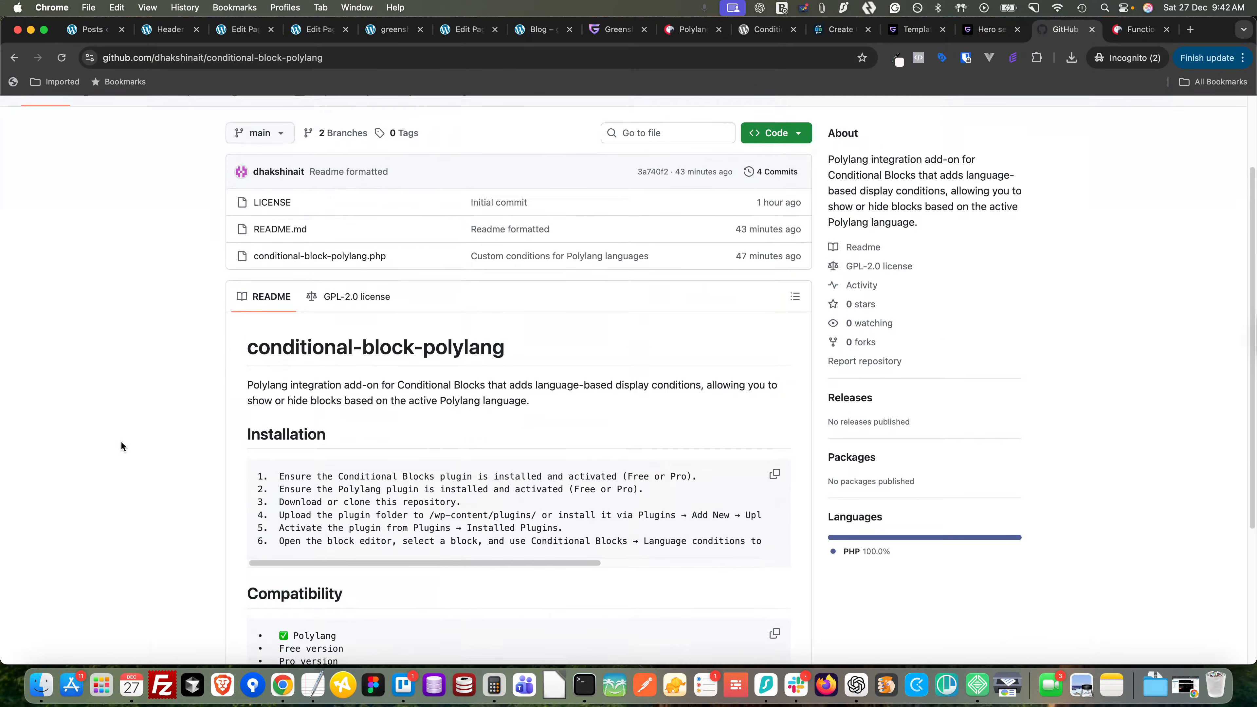
pyautogui.scroll(3, 194, 390)
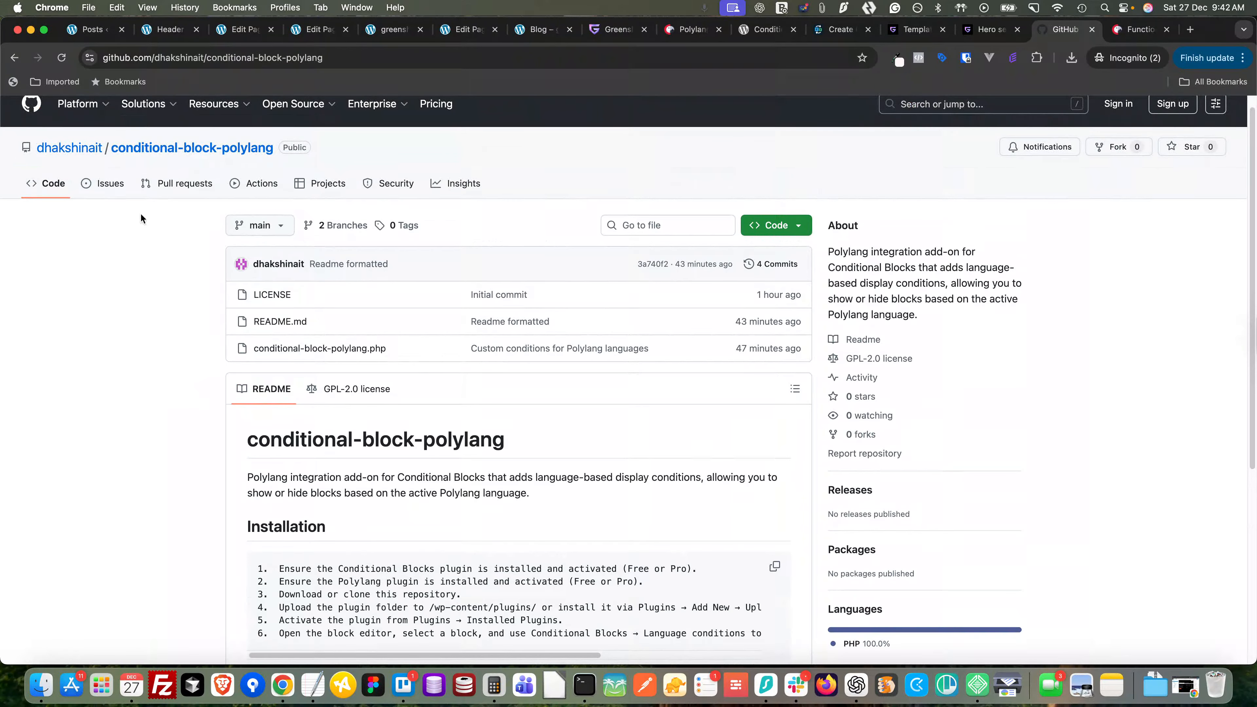
pyautogui.scroll(-1, 138, 329)
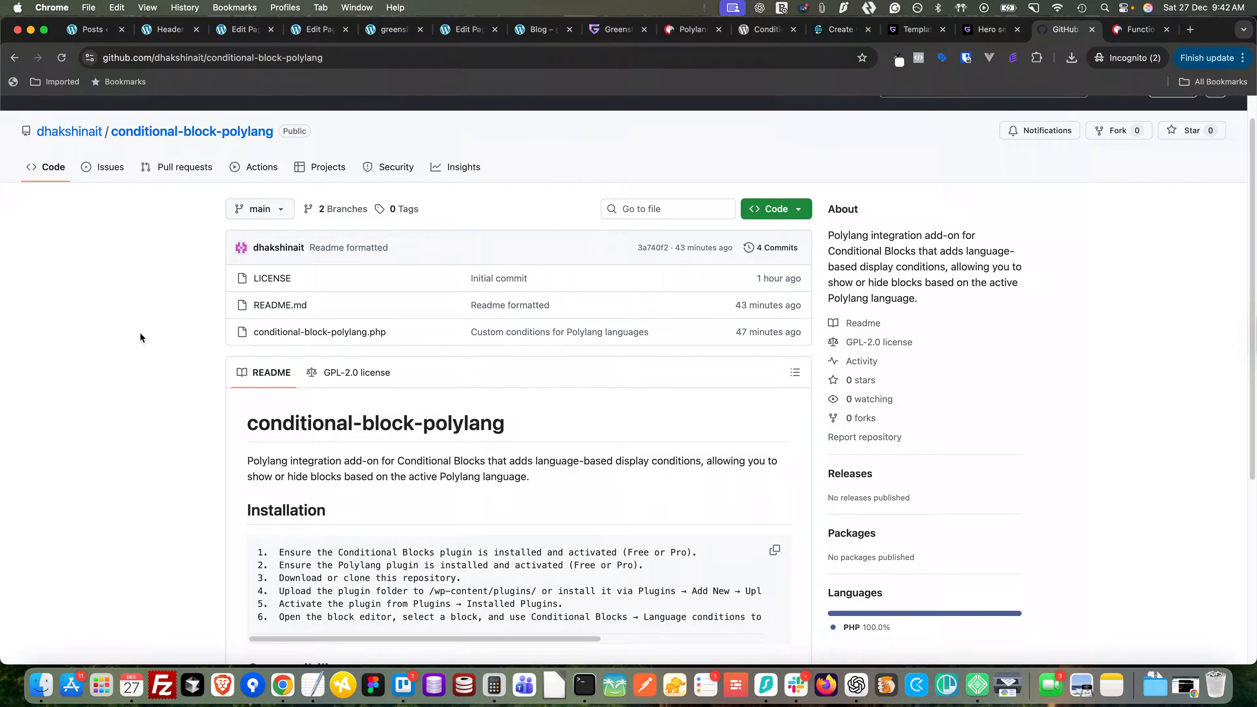
pyautogui.scroll(-3, 140, 337)
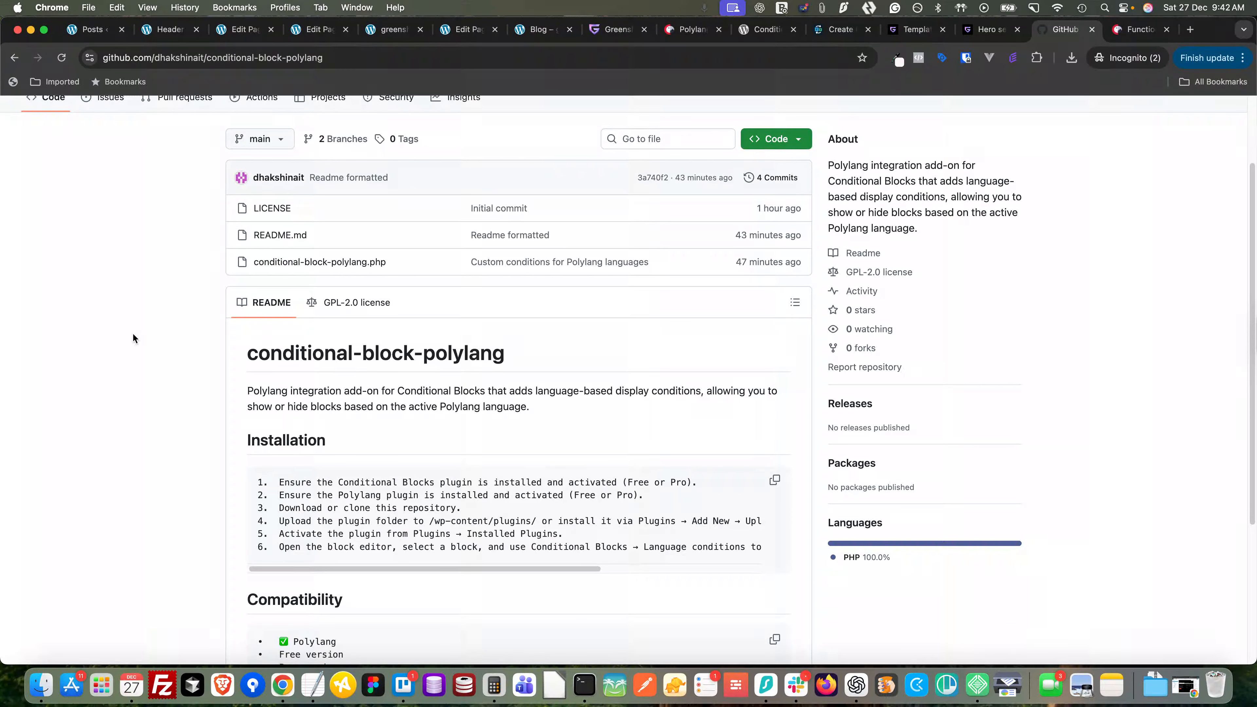
pyautogui.scroll(-7, 133, 334)
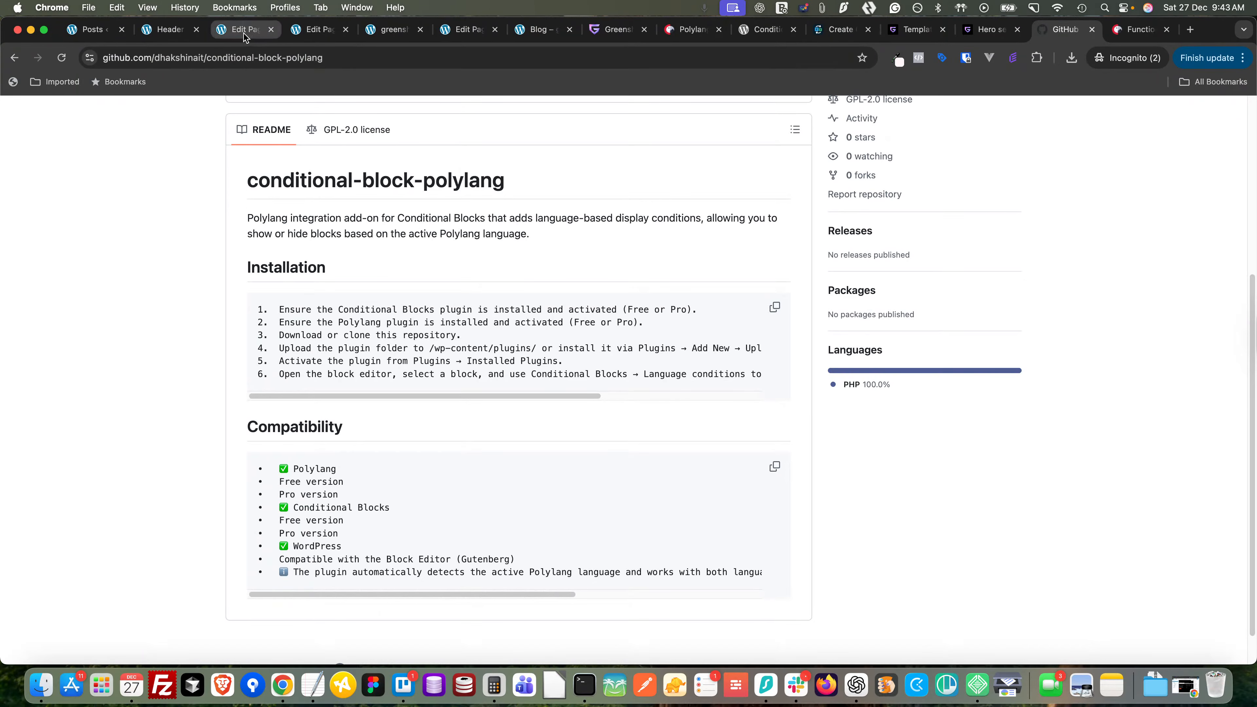
# - Return to the WordPress admin and open the page for adding a new plugin
pyautogui.click(84, 31)
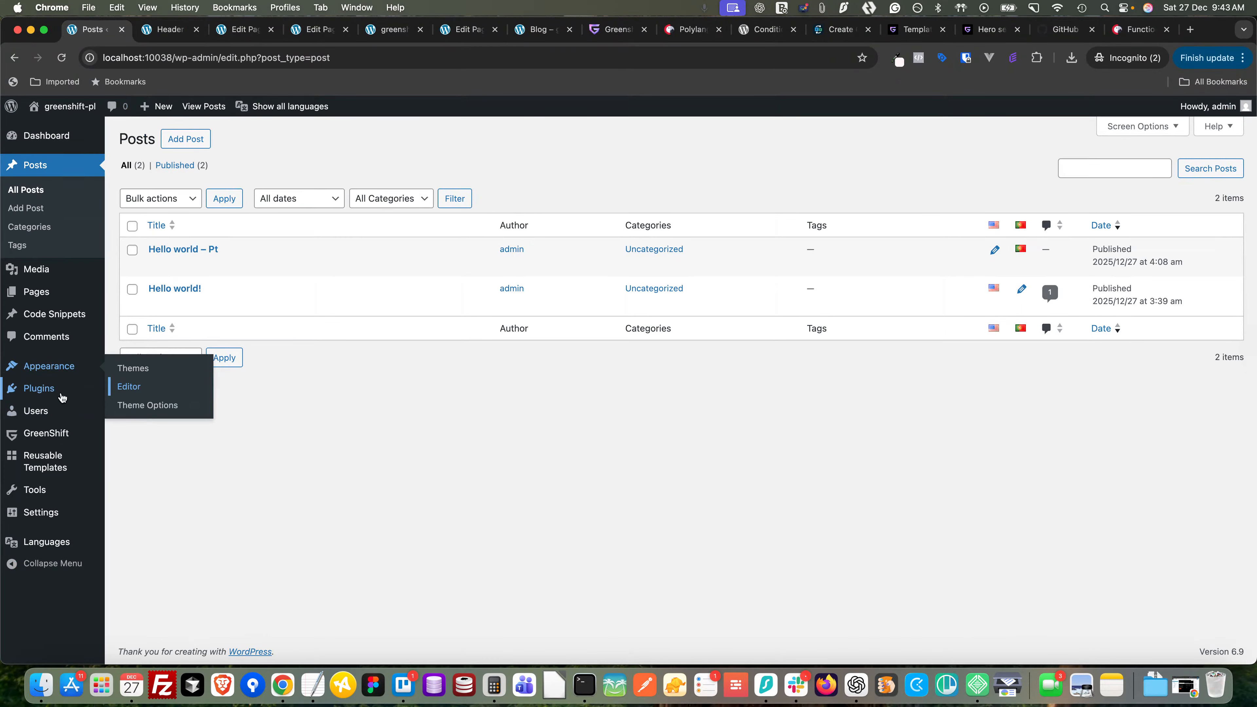
pyautogui.moveTo(74, 389)
pyautogui.click(138, 417)
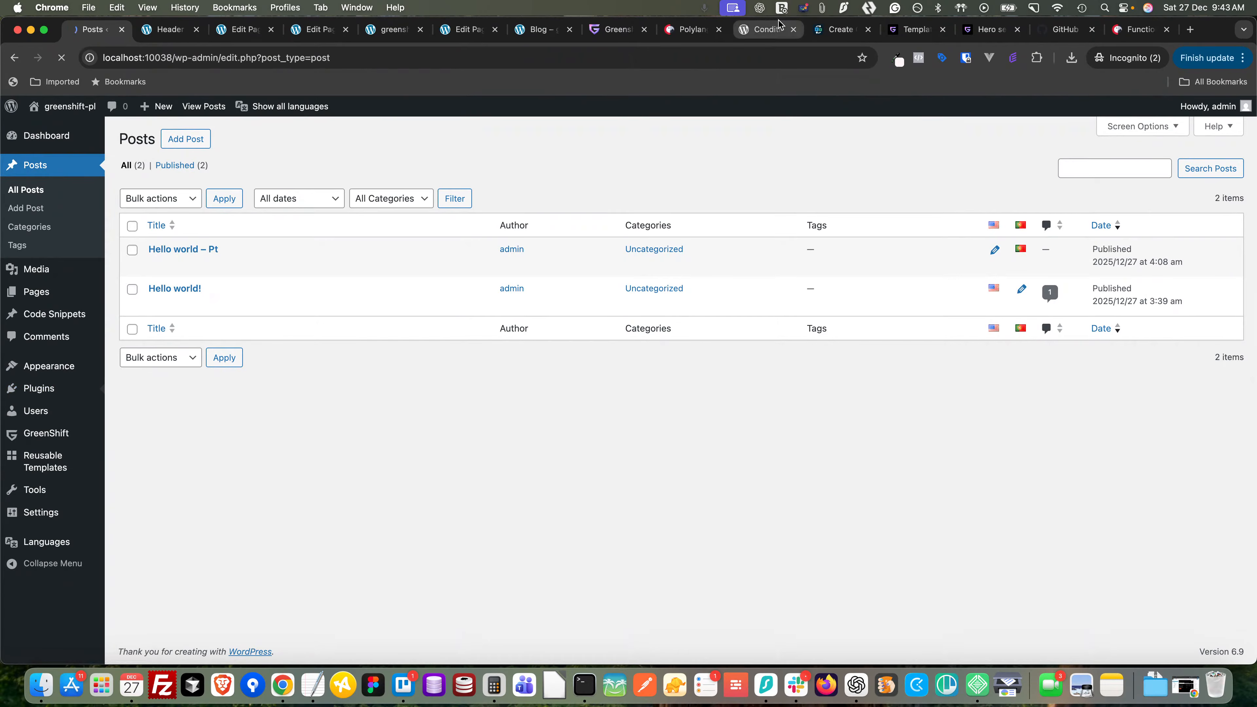
# - Search the plugin installer for Conditional Blocks, using the name copied from its directory page, and install and activate it
pyautogui.click(767, 29)
pyautogui.scroll(15, 594, 213)
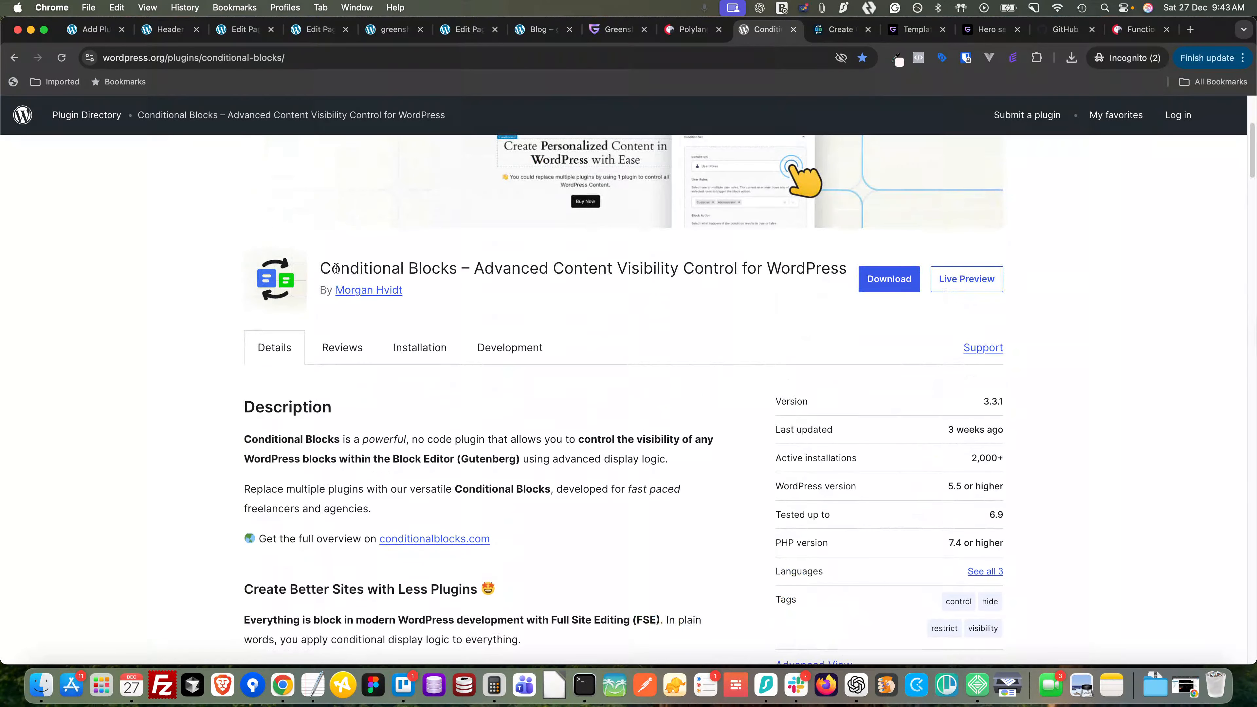
pyautogui.moveTo(320, 268); pyautogui.dragTo(457, 269)
pyautogui.press('super+c')
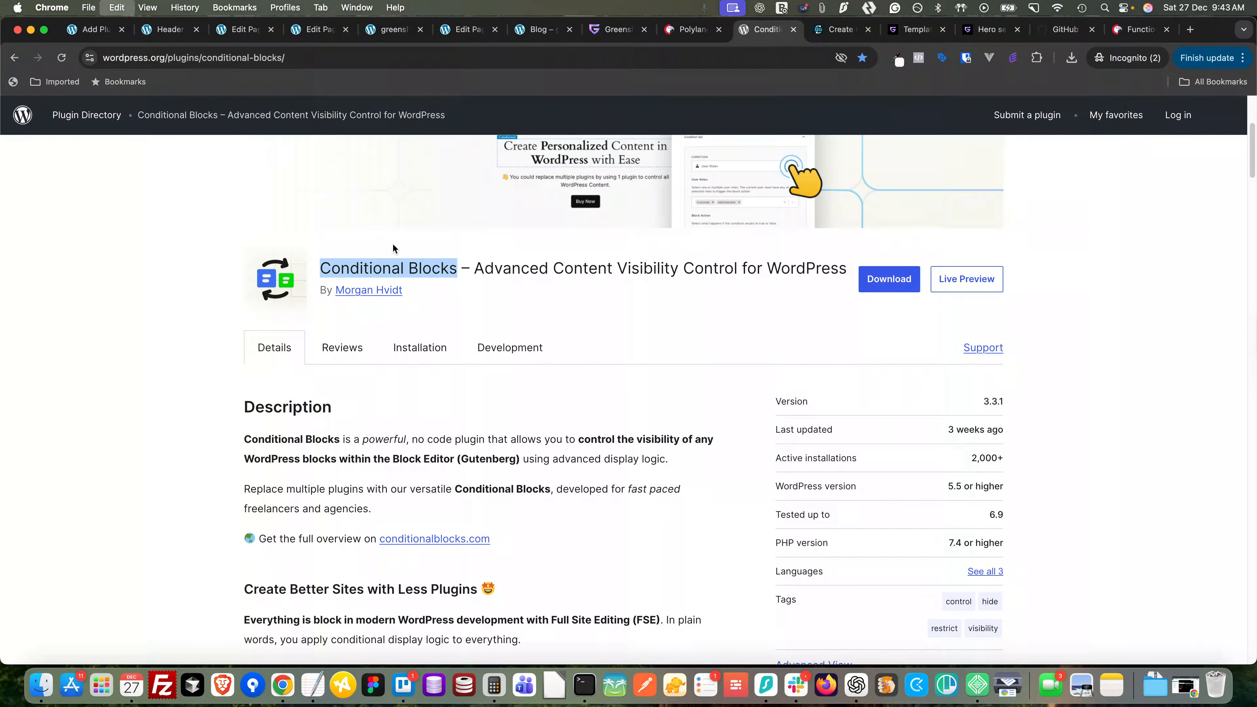
pyautogui.click(92, 30)
pyautogui.click(1060, 202)
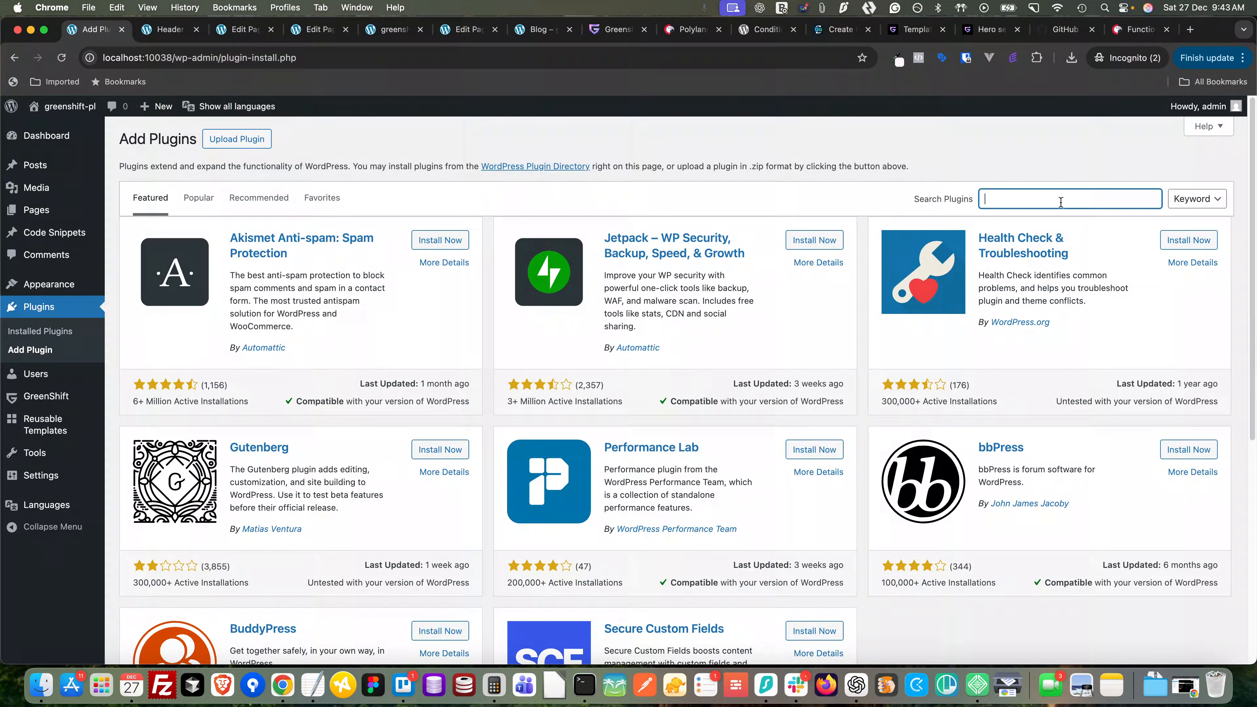
pyautogui.press('super+v')
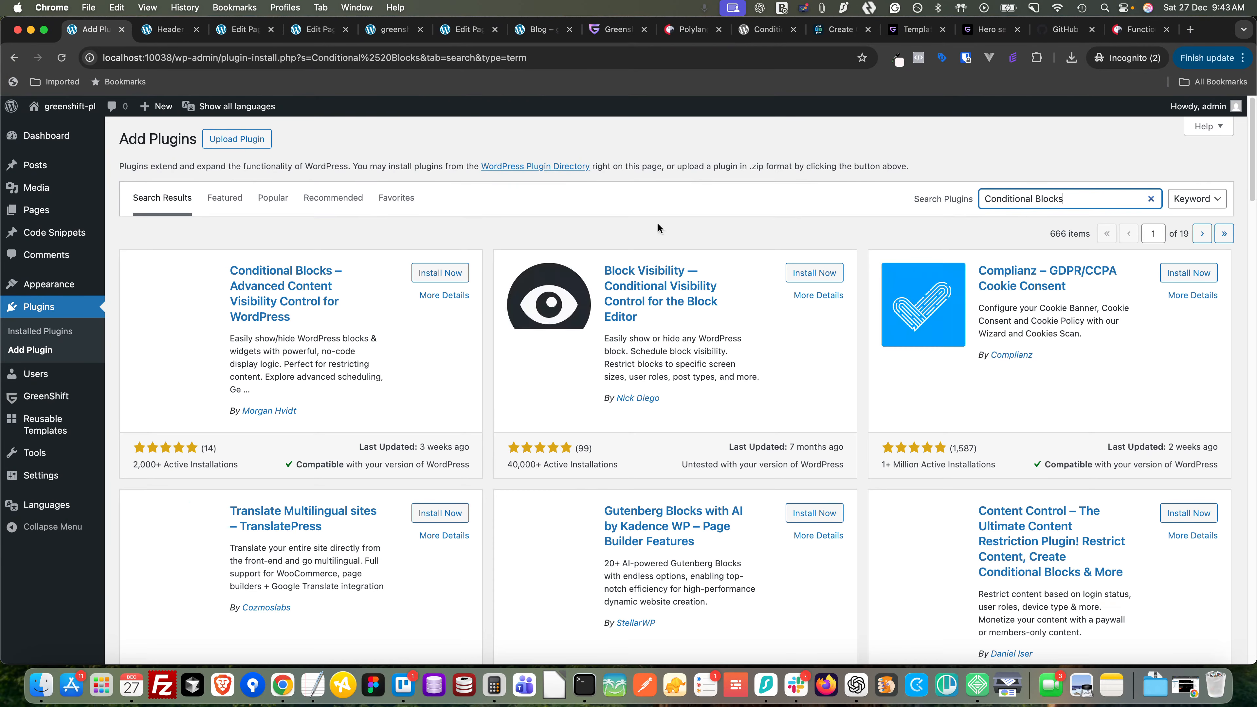
pyautogui.click(435, 273)
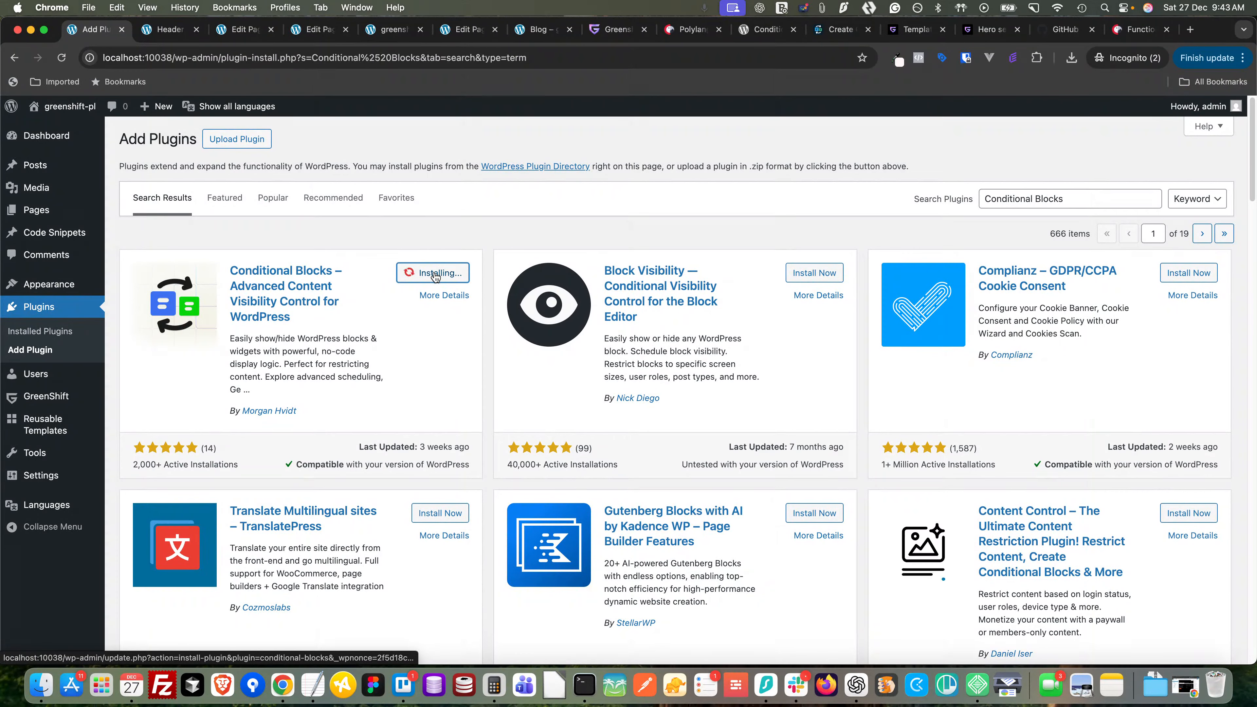
pyautogui.click(436, 275)
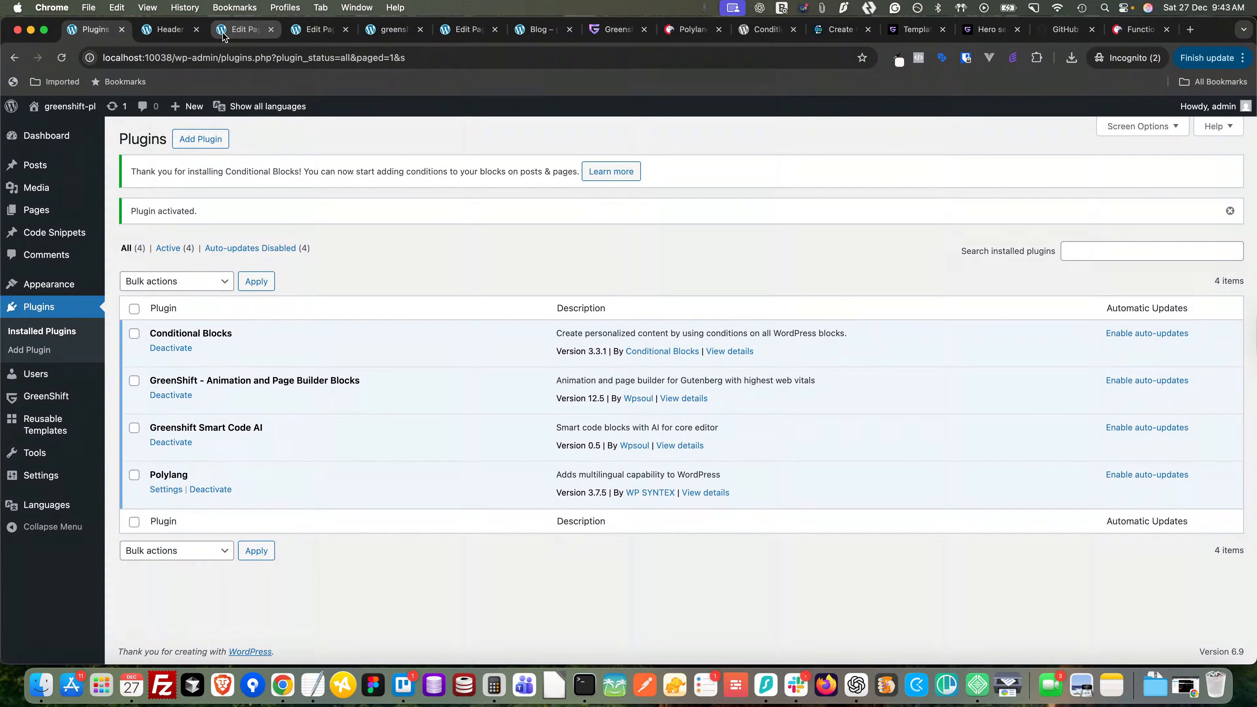
# - In the Header template part, select the outer Group block and open its Conditional Blocks visibility conditions for editing
pyautogui.click(168, 29)
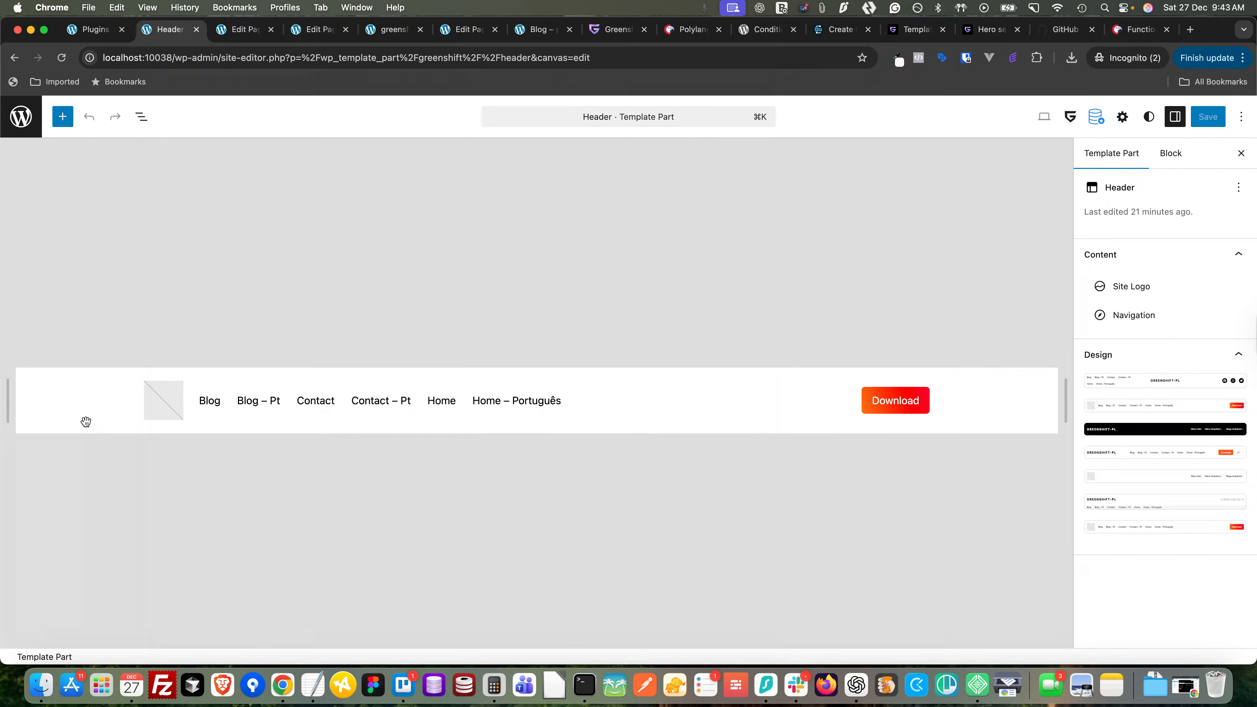
pyautogui.click(141, 116)
pyautogui.click(72, 183)
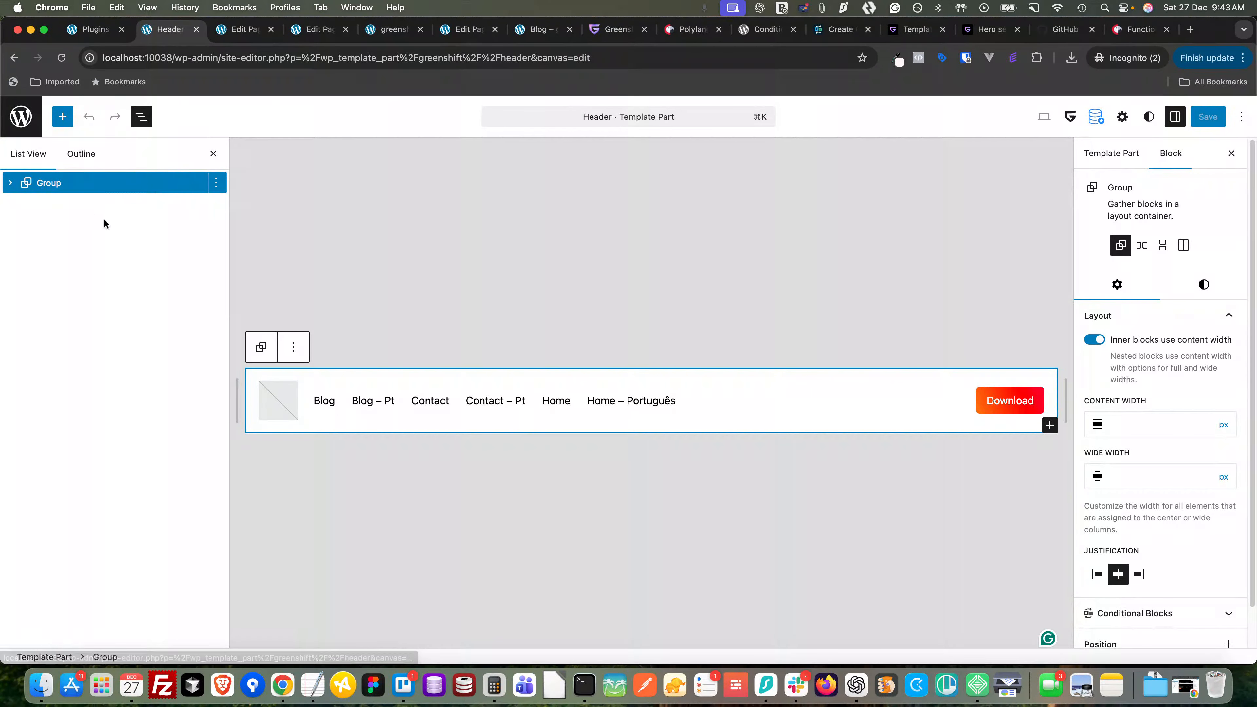
pyautogui.scroll(-1, 1155, 521)
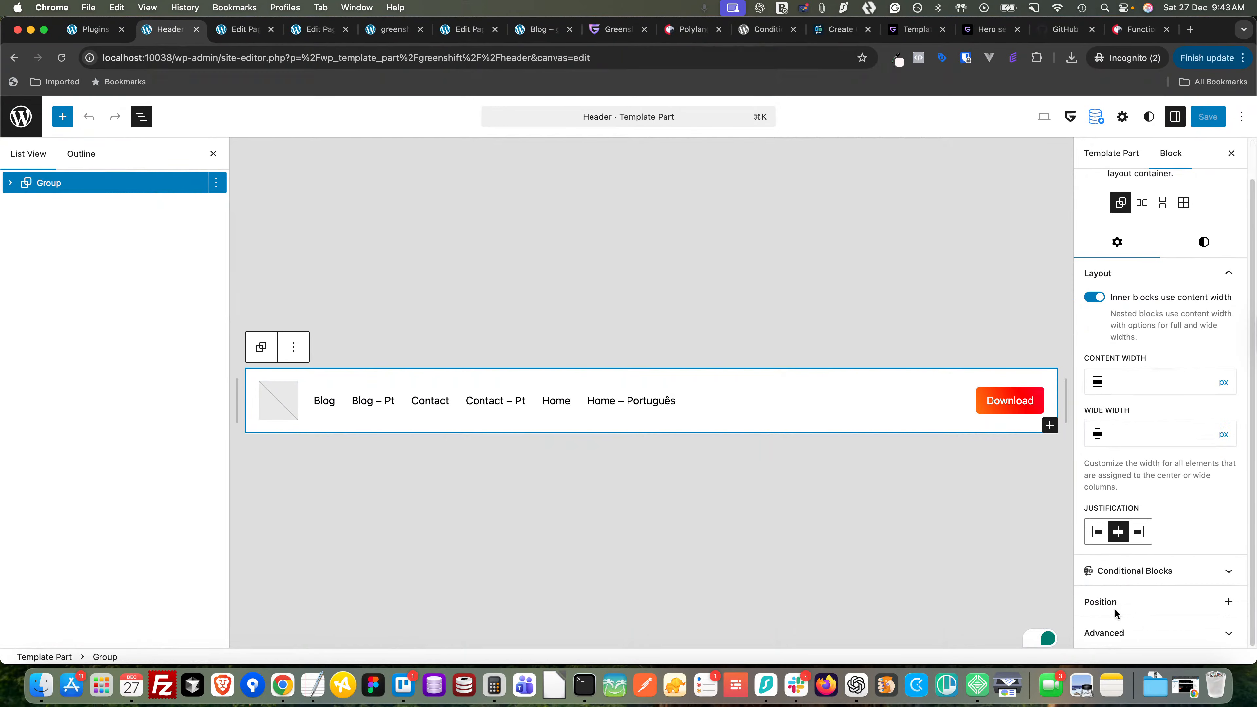
pyautogui.click(1117, 576)
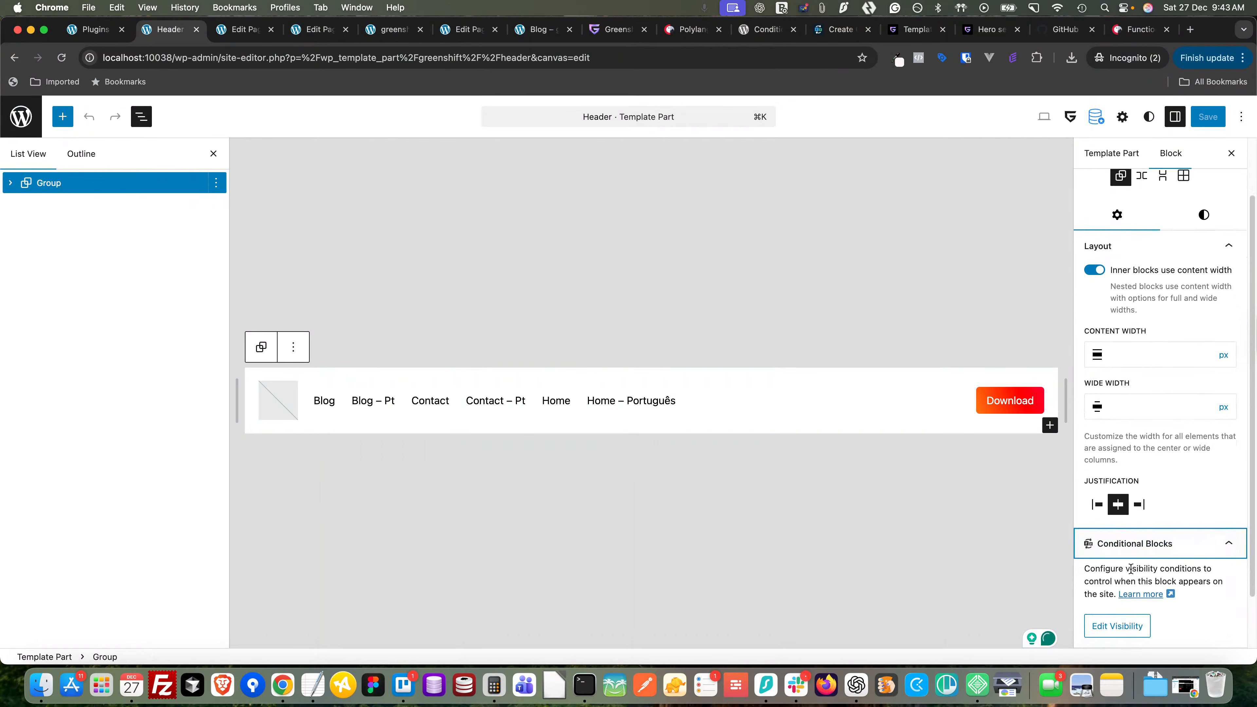
pyautogui.click(1117, 565)
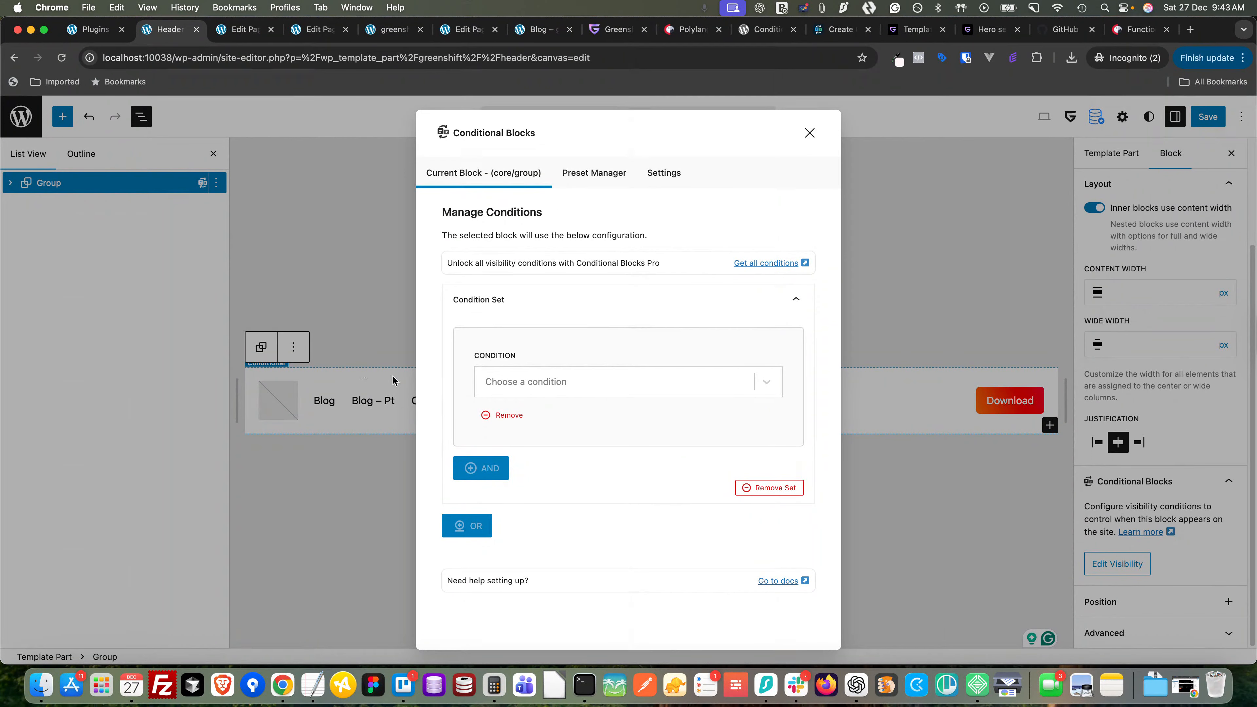
# - Browse the available visibility conditions for the header Group, examining which categories and language conditions are offered
pyautogui.click(592, 386)
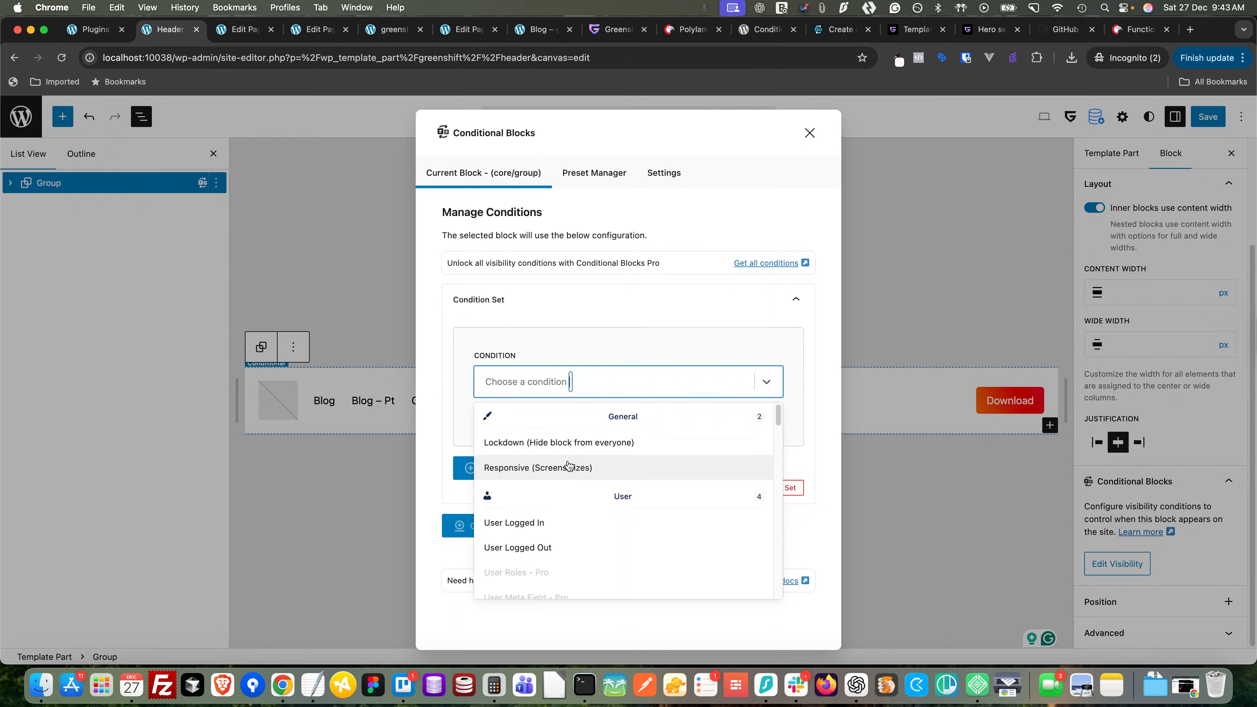
pyautogui.scroll(-10, 564, 495)
pyautogui.scroll(3, 557, 520)
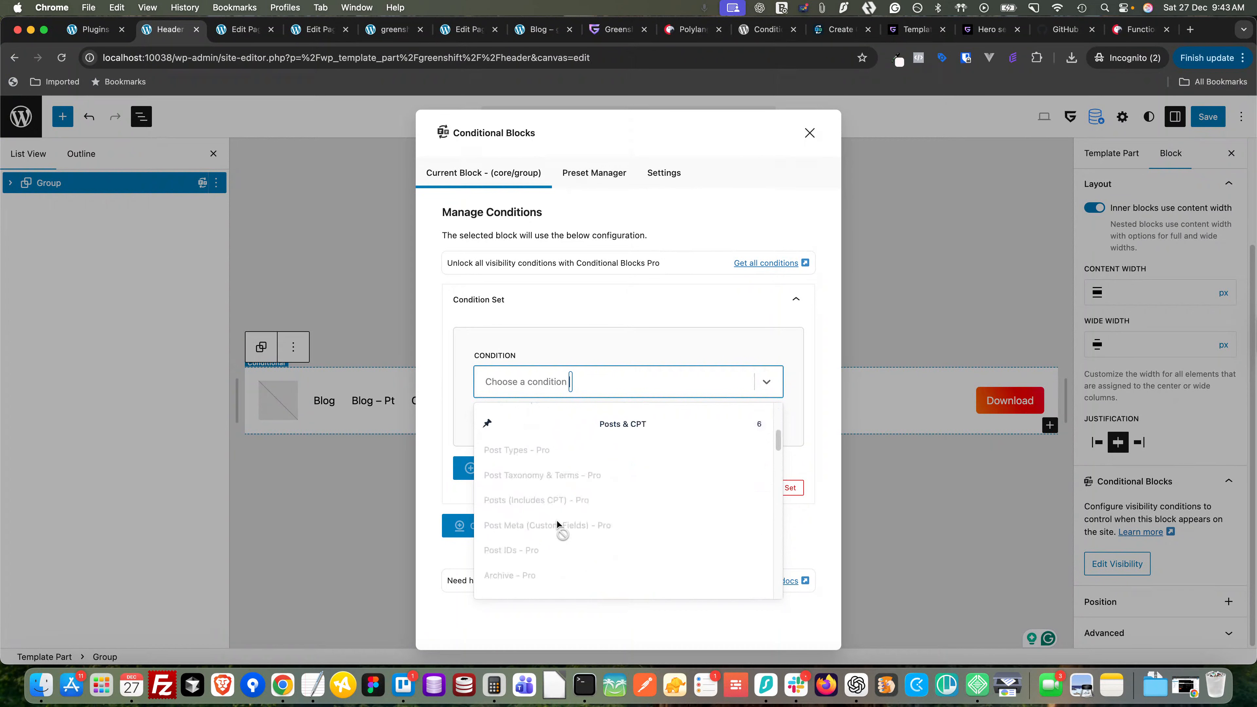
pyautogui.scroll(-5, 564, 455)
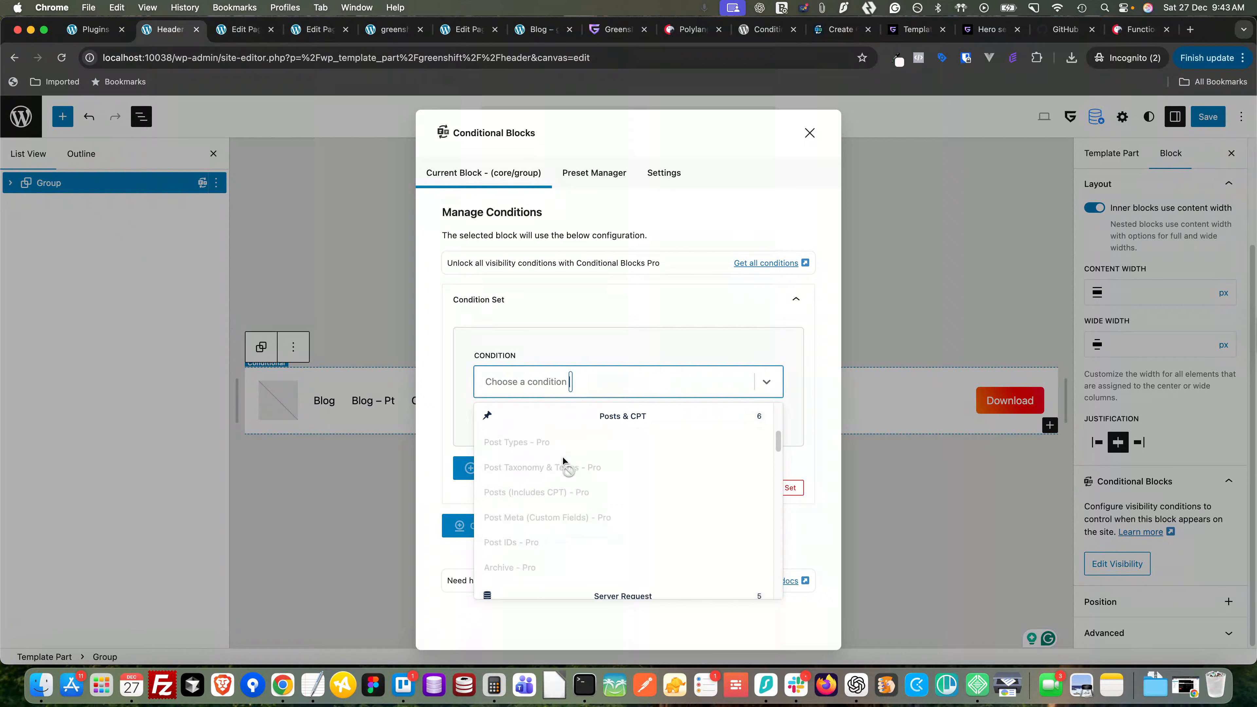
pyautogui.scroll(-5, 559, 466)
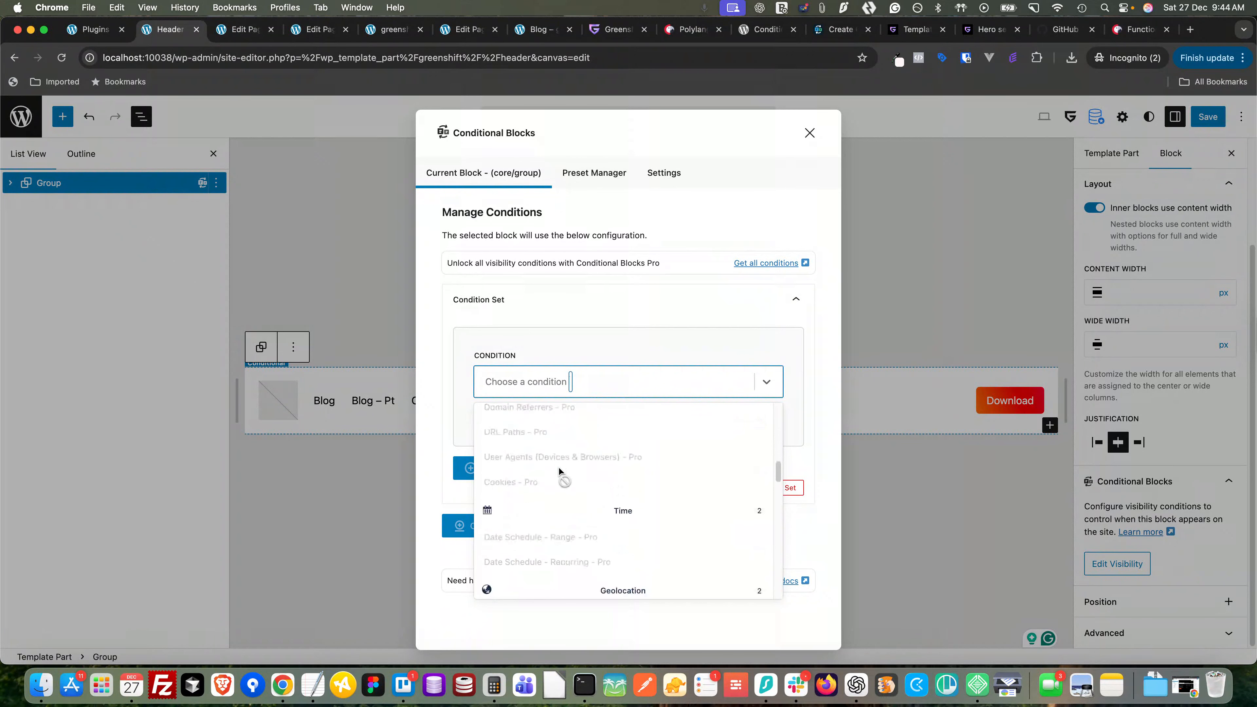
pyautogui.scroll(-8, 559, 476)
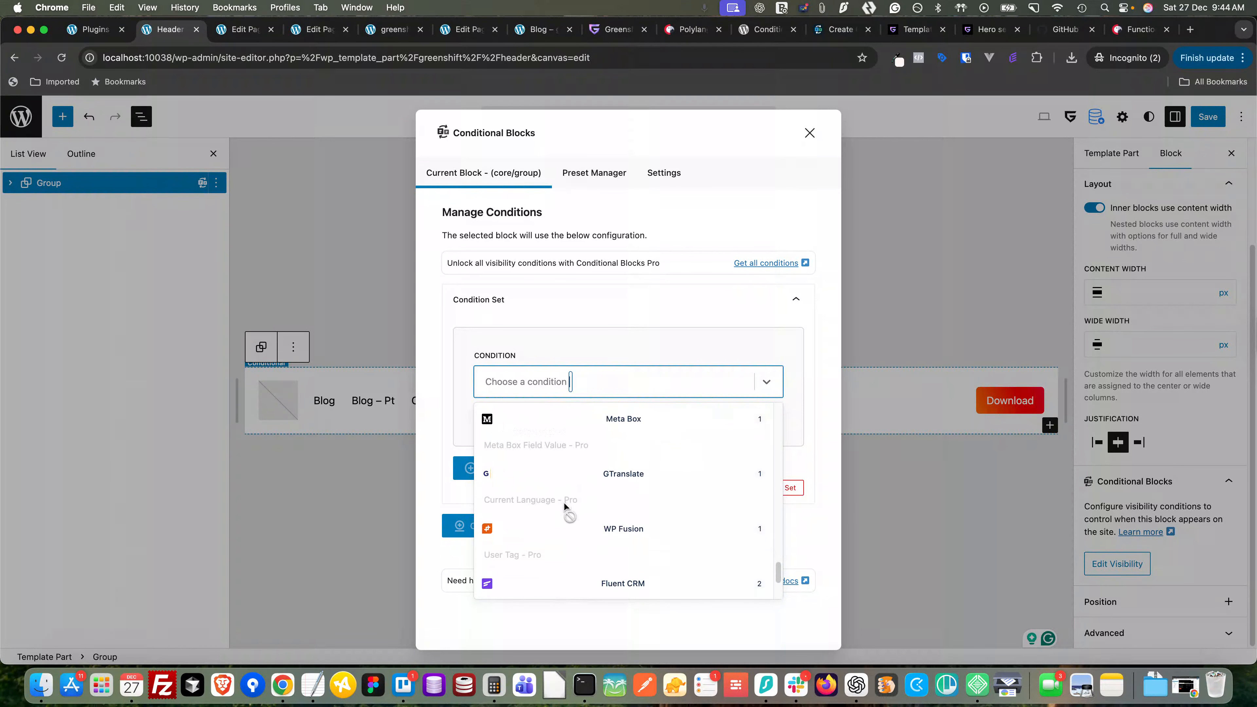
pyautogui.scroll(10, 569, 524)
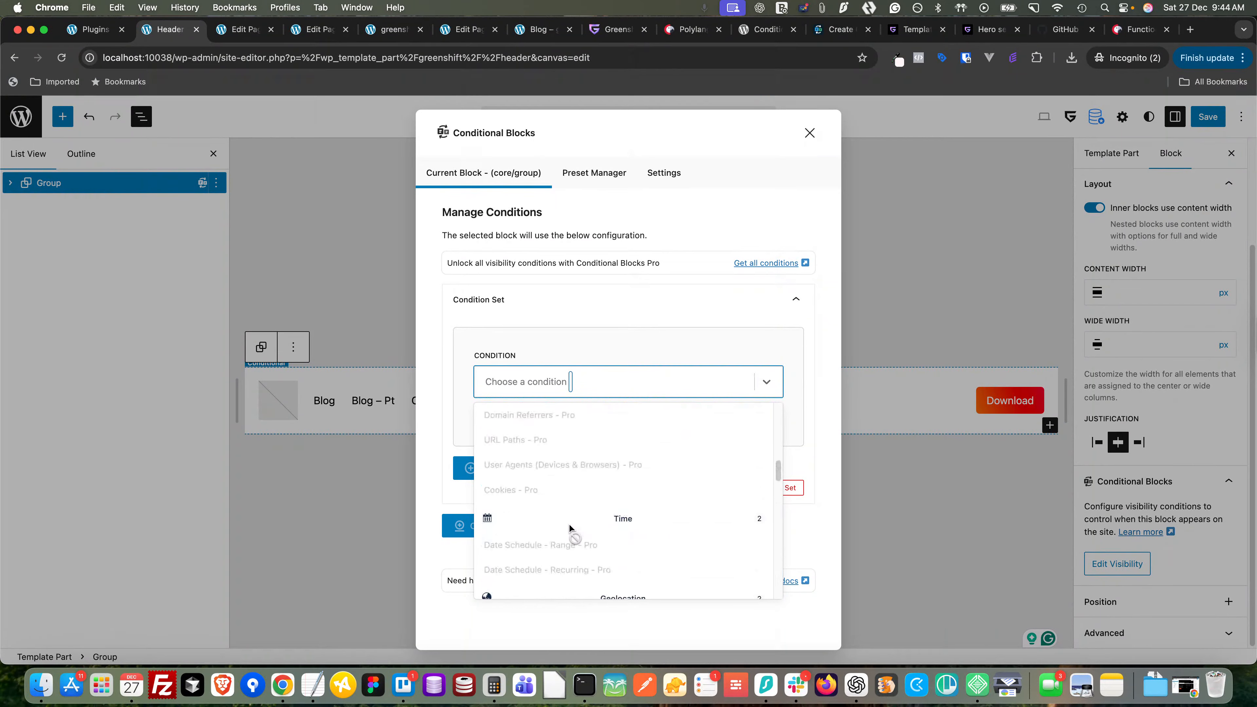
pyautogui.scroll(-10, 569, 525)
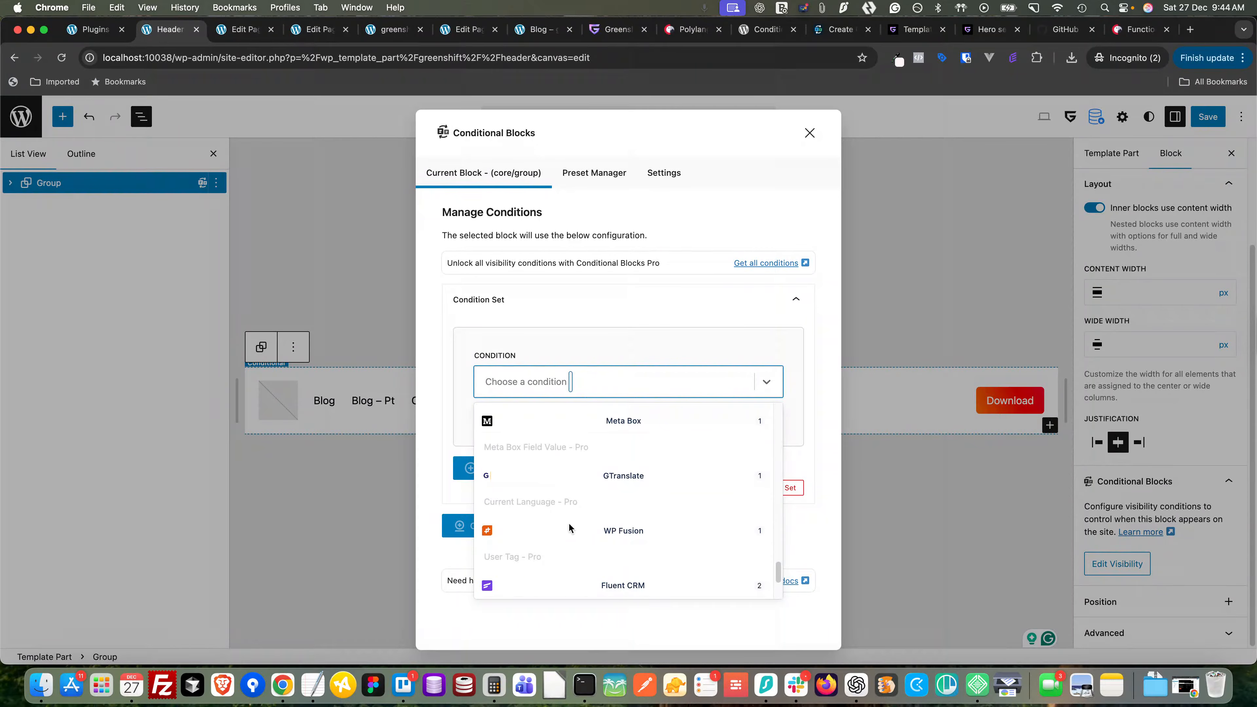
# - Examine the GitHub repository's README and the Conditional Blocks filter hooks registered in conditional-block-polylang.php
pyautogui.click(1066, 29)
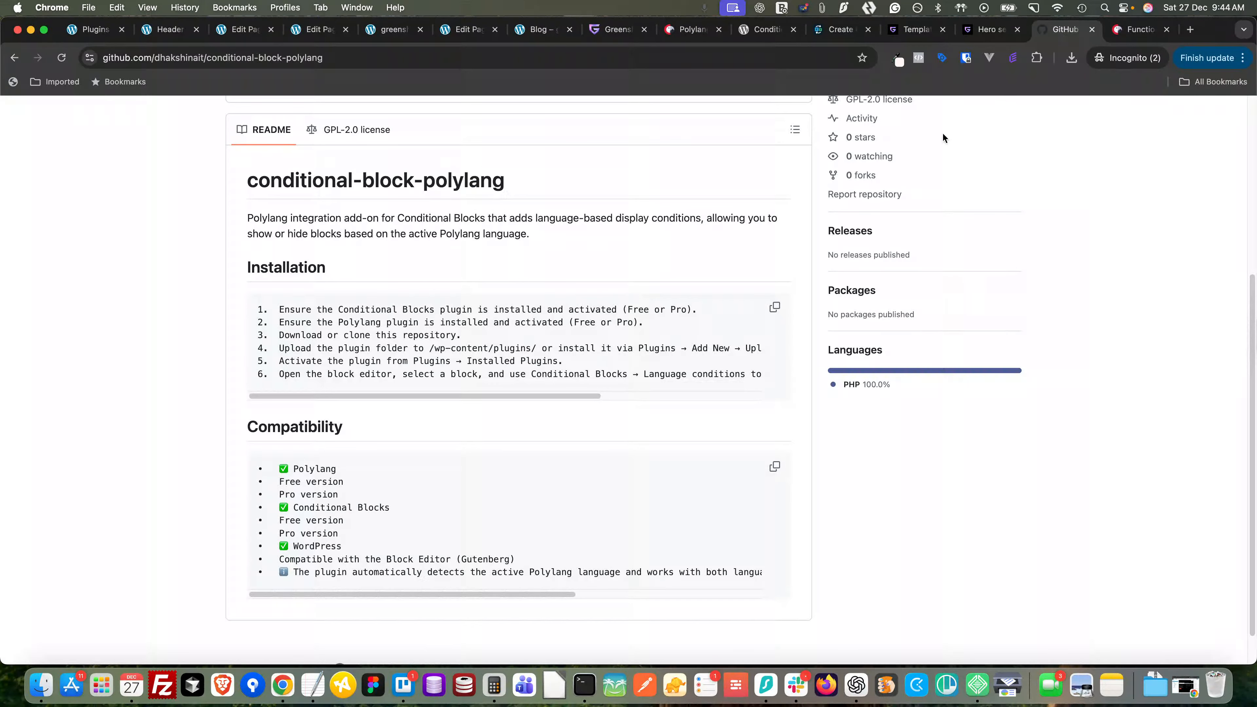
pyautogui.scroll(5, 512, 304)
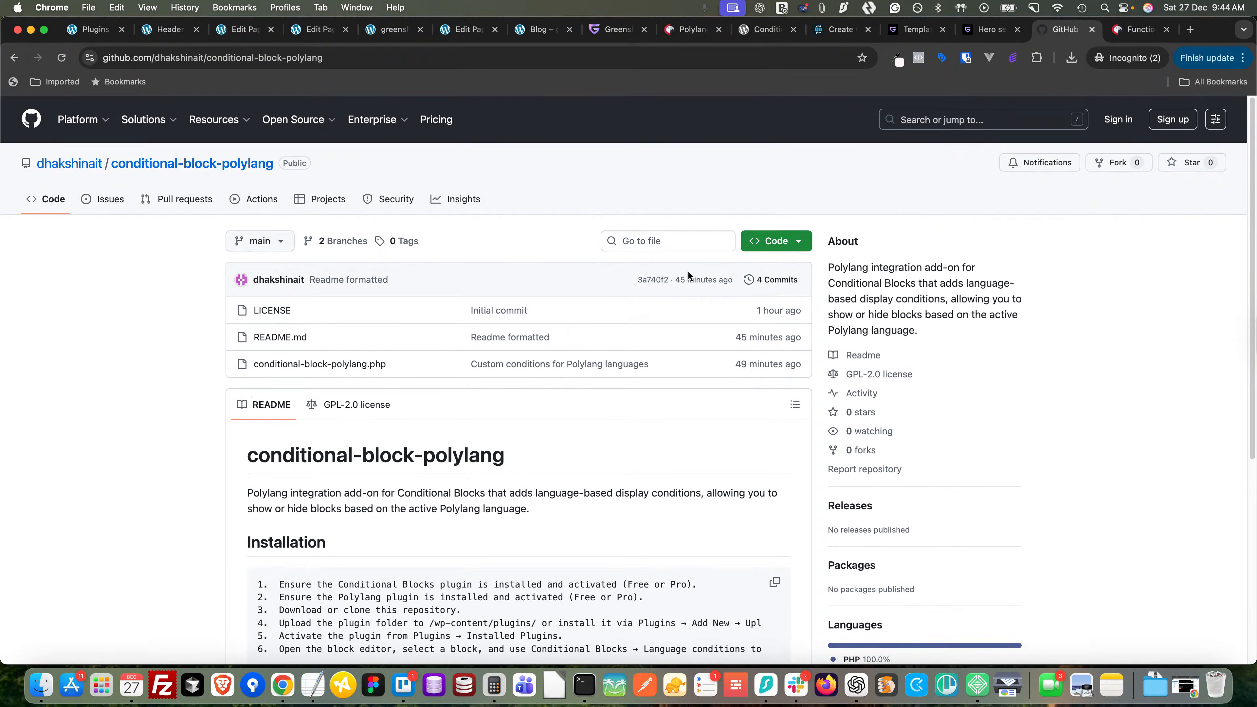
pyautogui.scroll(-6, 688, 270)
pyautogui.scroll(5, 652, 341)
pyautogui.click(317, 322)
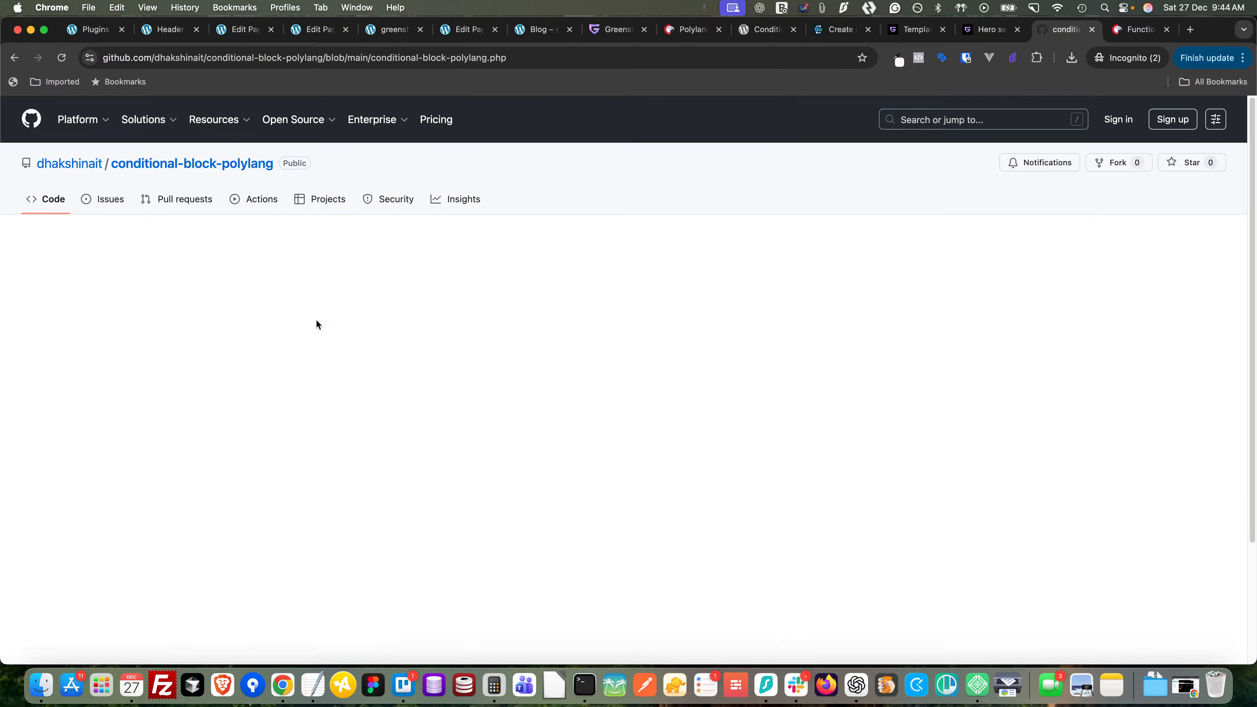
pyautogui.scroll(-5, 381, 391)
pyautogui.scroll(-20, 381, 391)
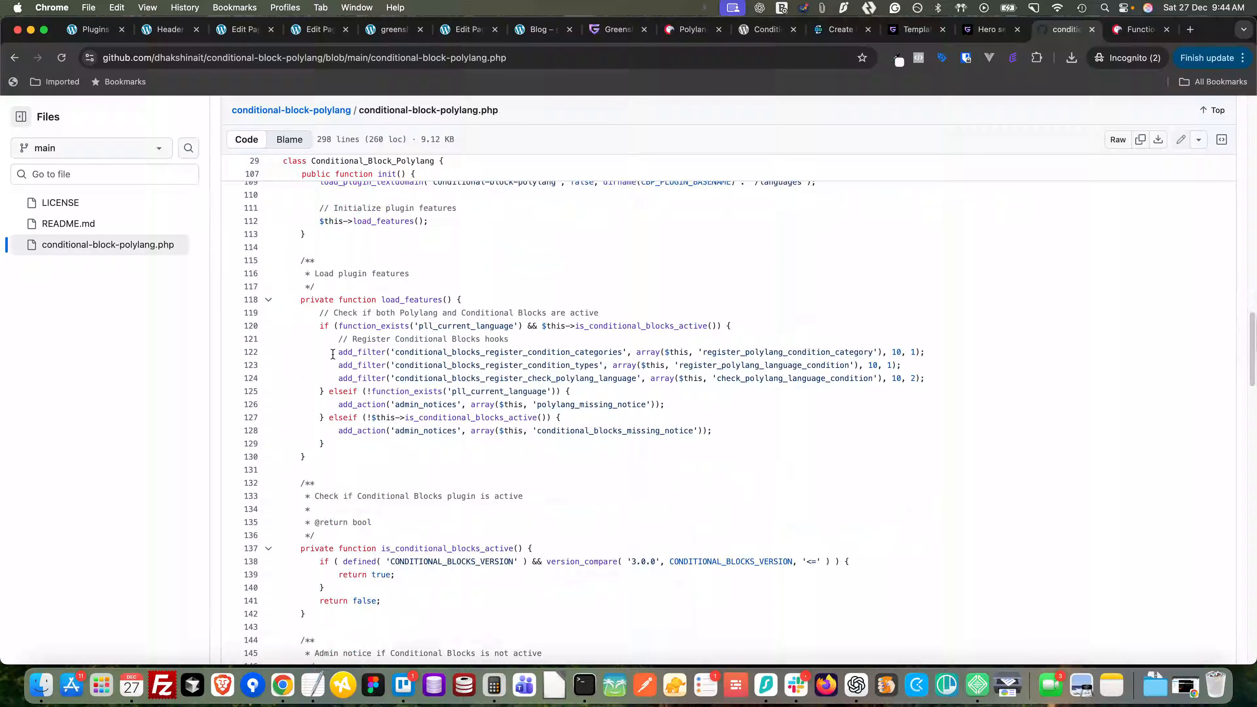
pyautogui.moveTo(333, 354); pyautogui.dragTo(967, 372)
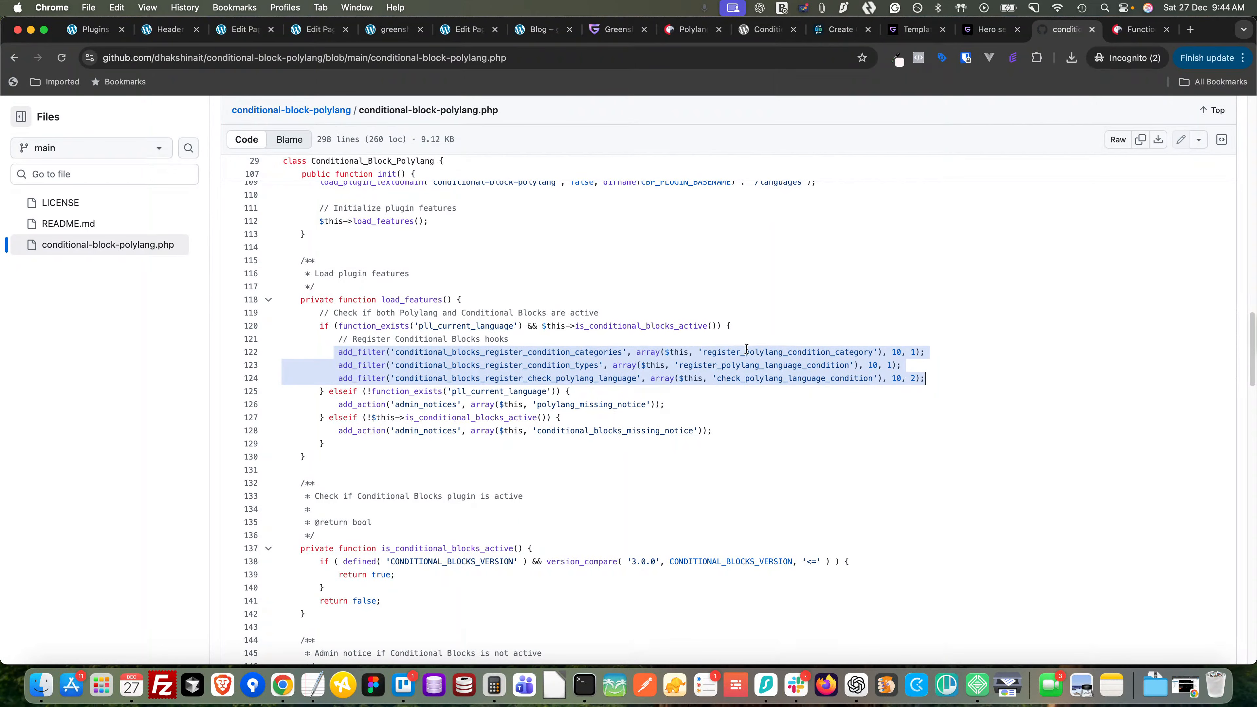
# - Compare the custom conditions guide's category snippet and Conditions API overview with the hooks and plugin checks in conditional-block-polylang.php
pyautogui.click(831, 31)
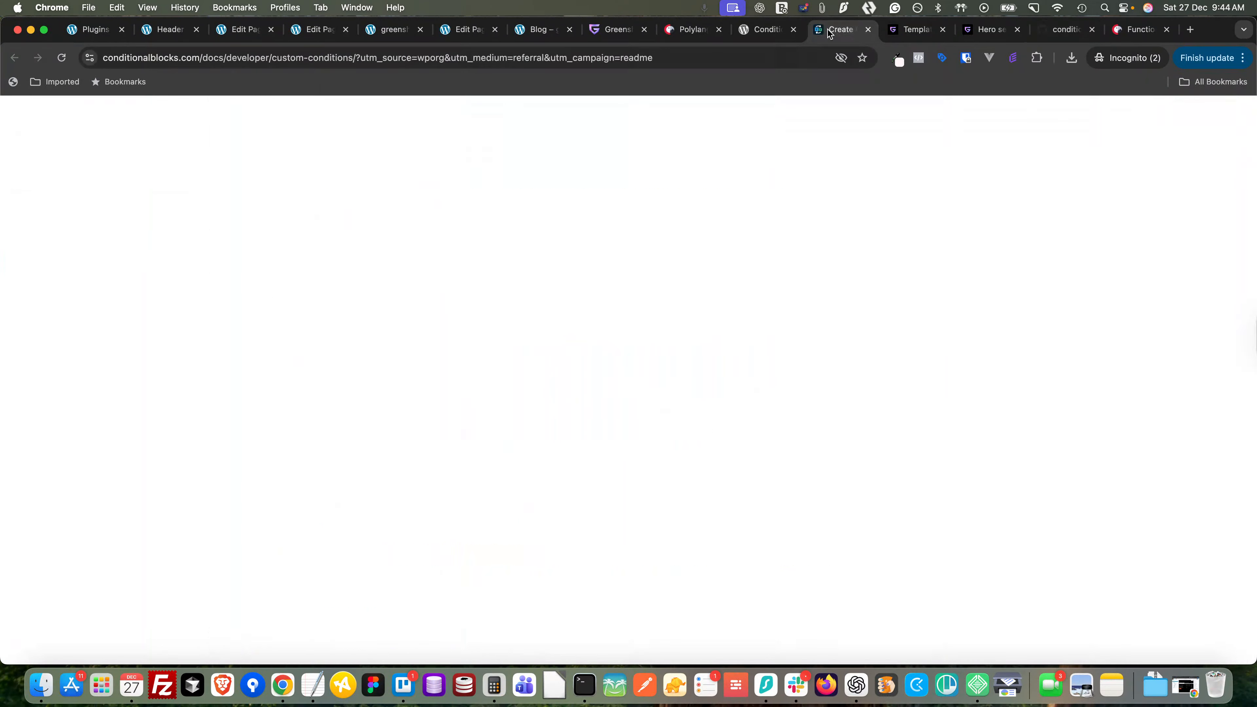
pyautogui.scroll(9, 544, 326)
pyautogui.scroll(-10, 544, 330)
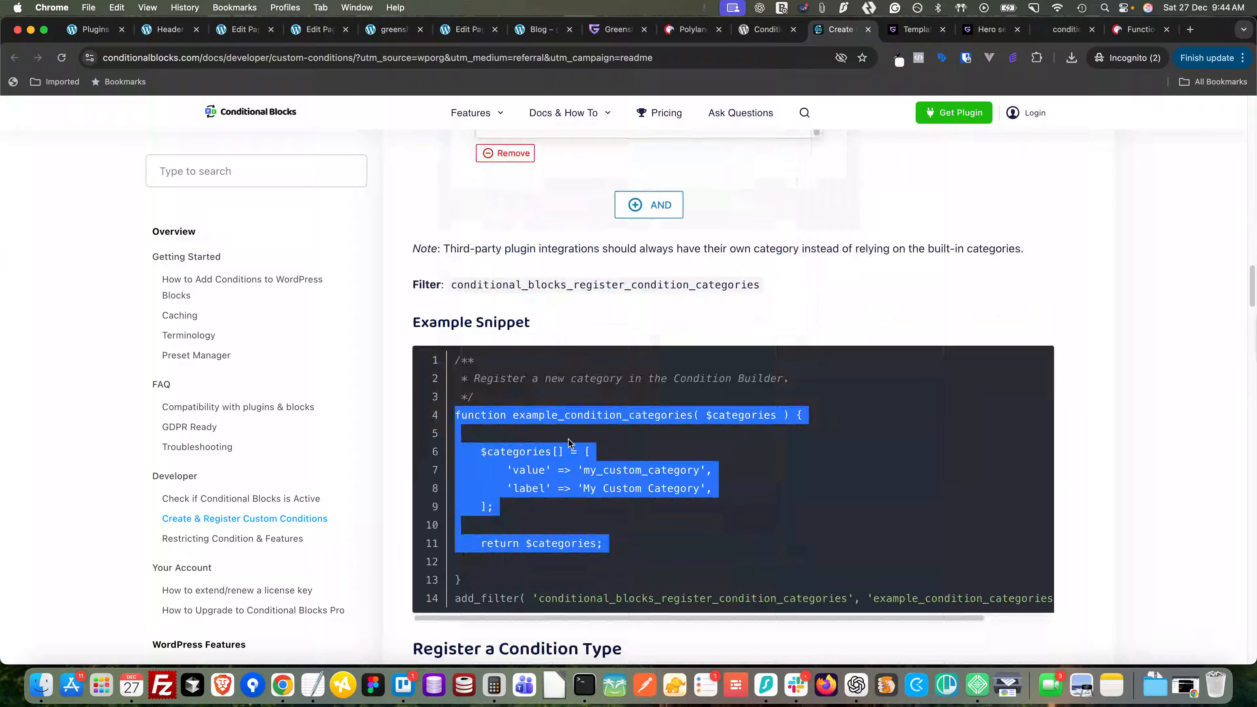
pyautogui.scroll(1, 611, 469)
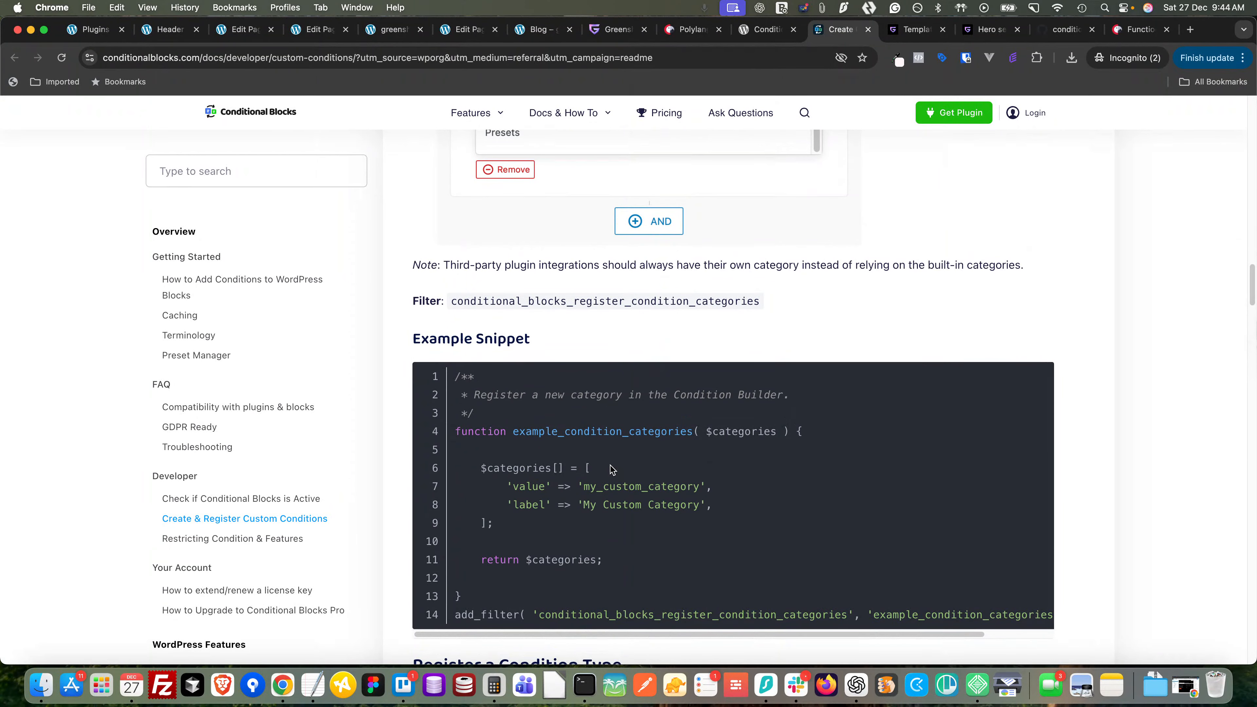
pyautogui.scroll(15, 612, 469)
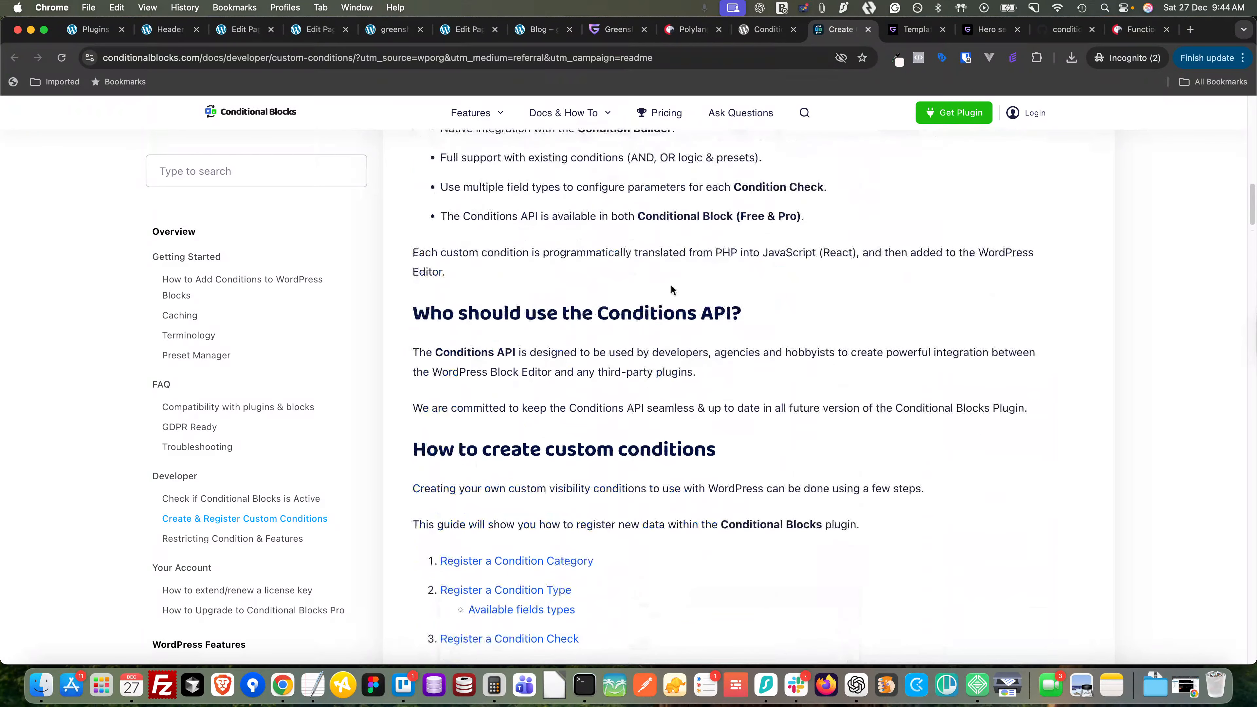
pyautogui.scroll(7, 596, 278)
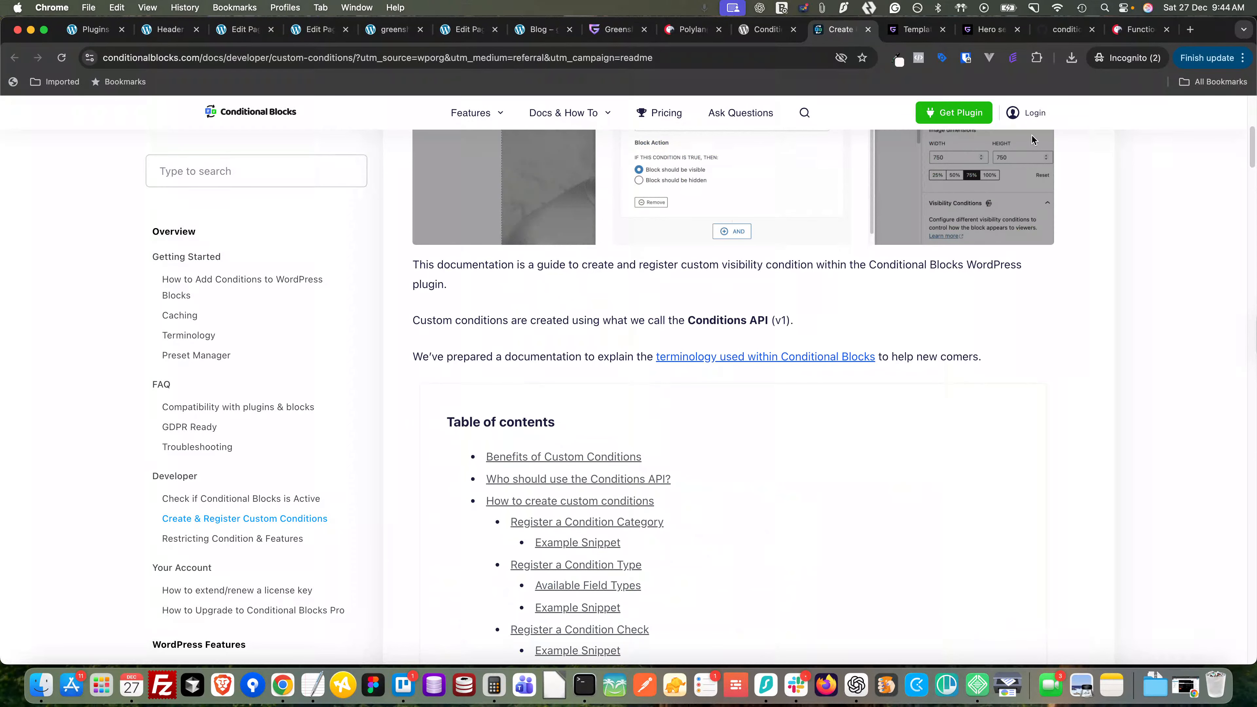
pyautogui.click(1065, 31)
pyautogui.scroll(-4, 721, 410)
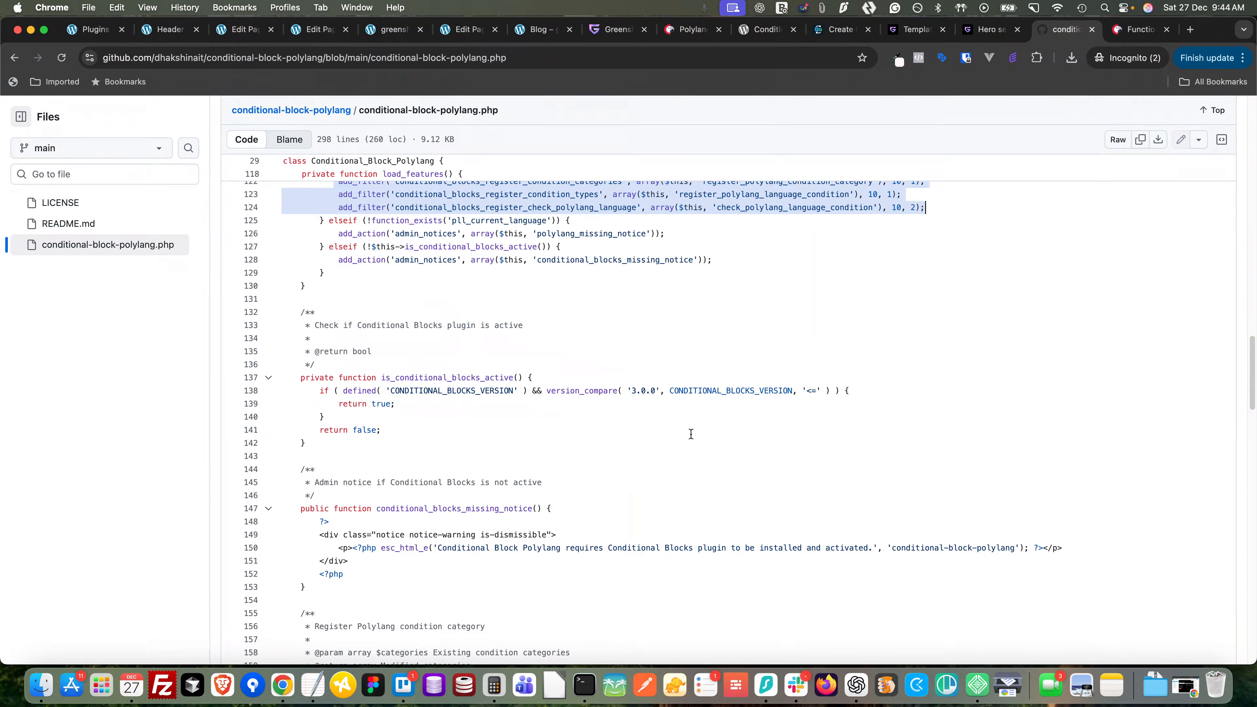
pyautogui.scroll(1, 755, 331)
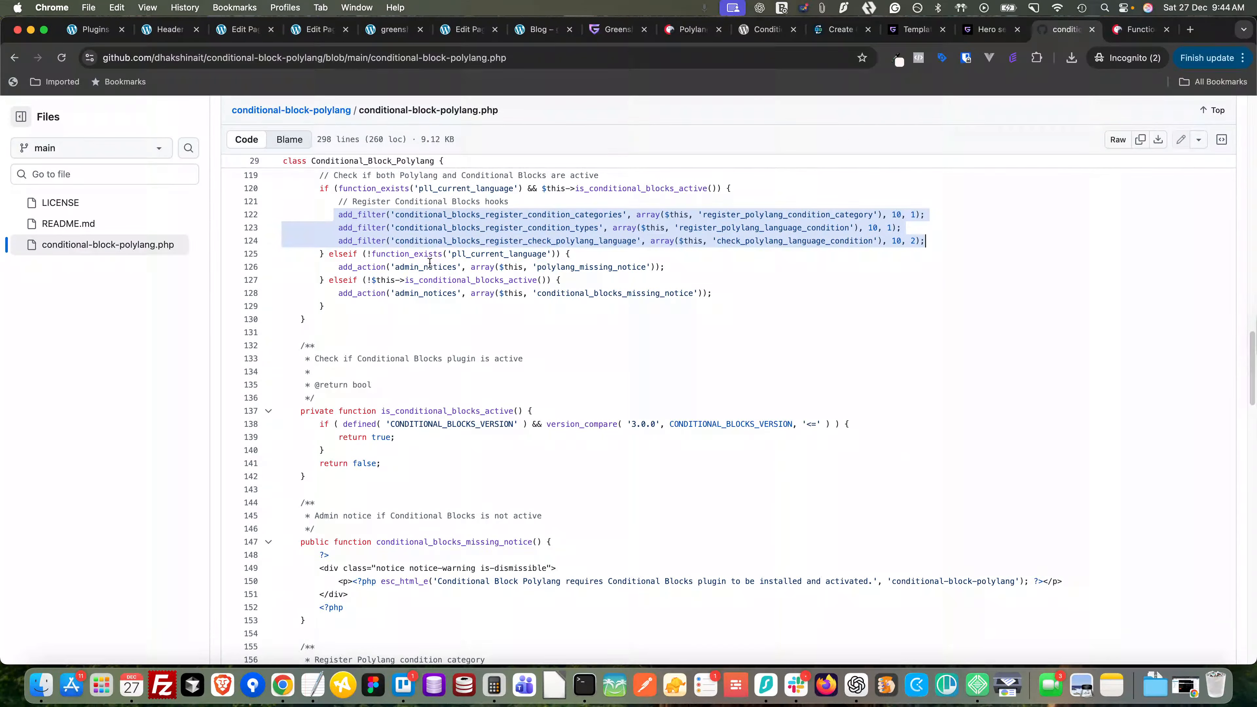
pyautogui.scroll(9, 429, 263)
# - Return to the conditional-block-polylang repository's main page and try downloading it as a ZIP, cancelling the save
pyautogui.click(263, 118)
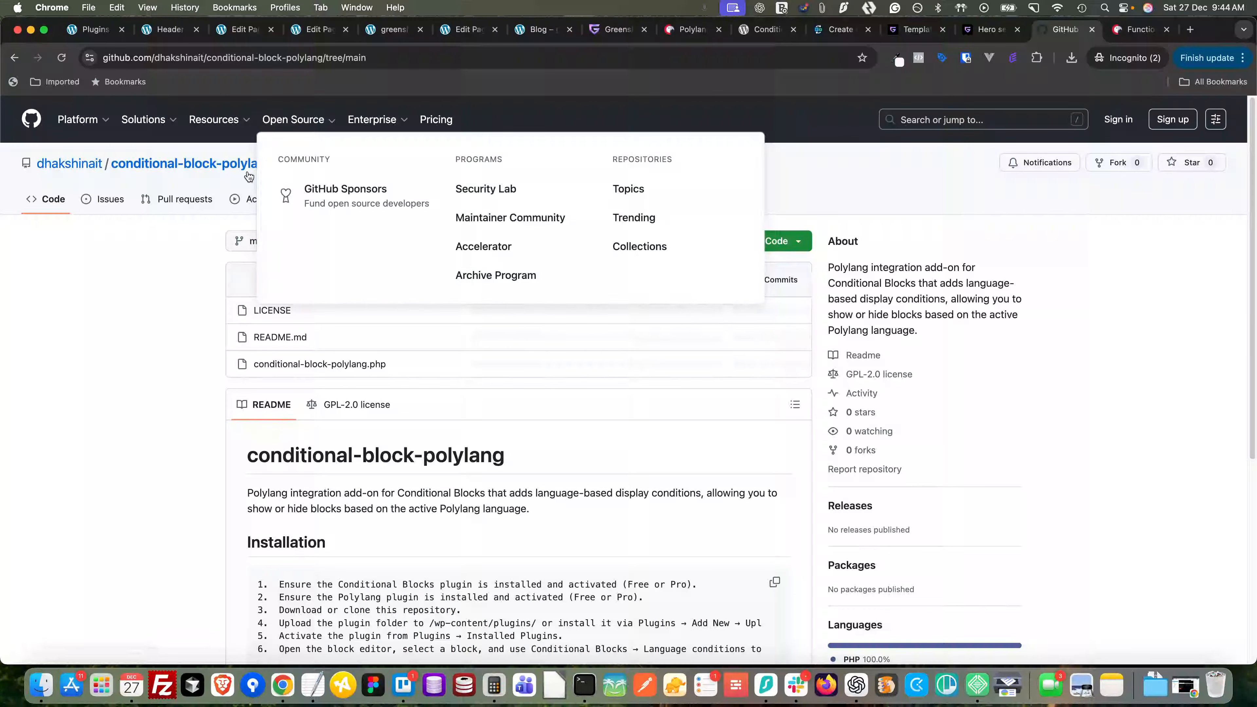
pyautogui.click(795, 242)
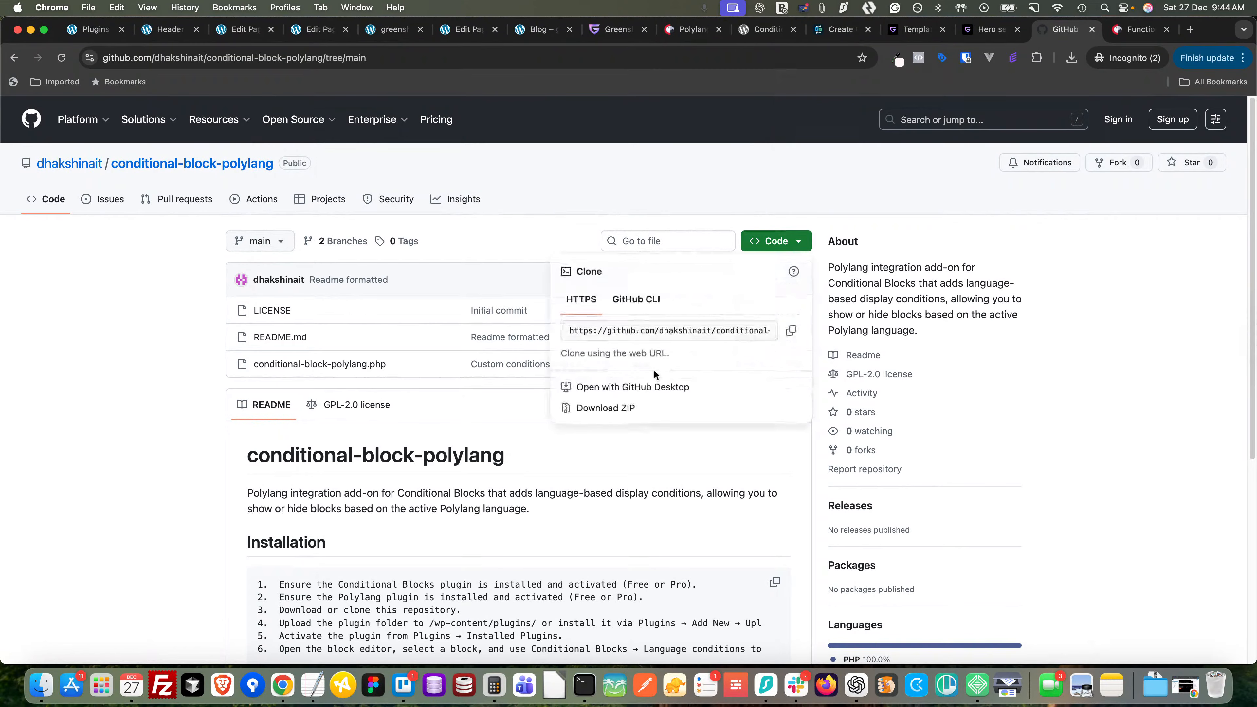
pyautogui.click(614, 413)
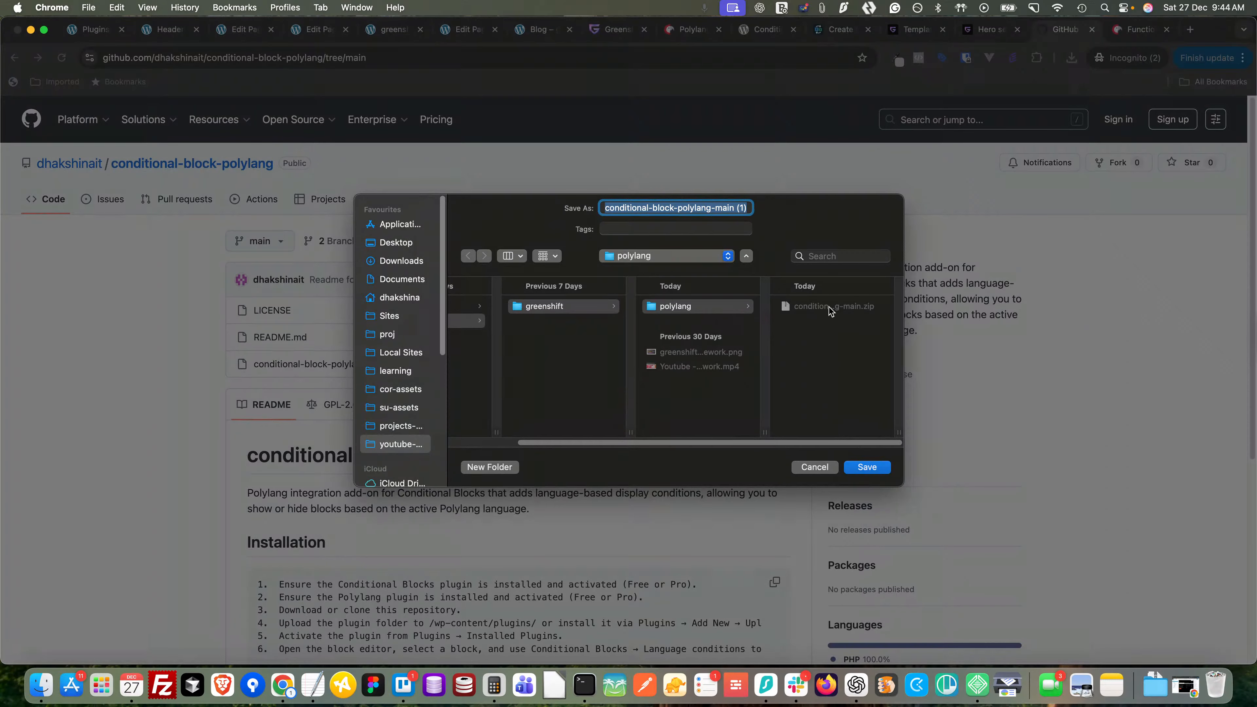
pyautogui.click(826, 468)
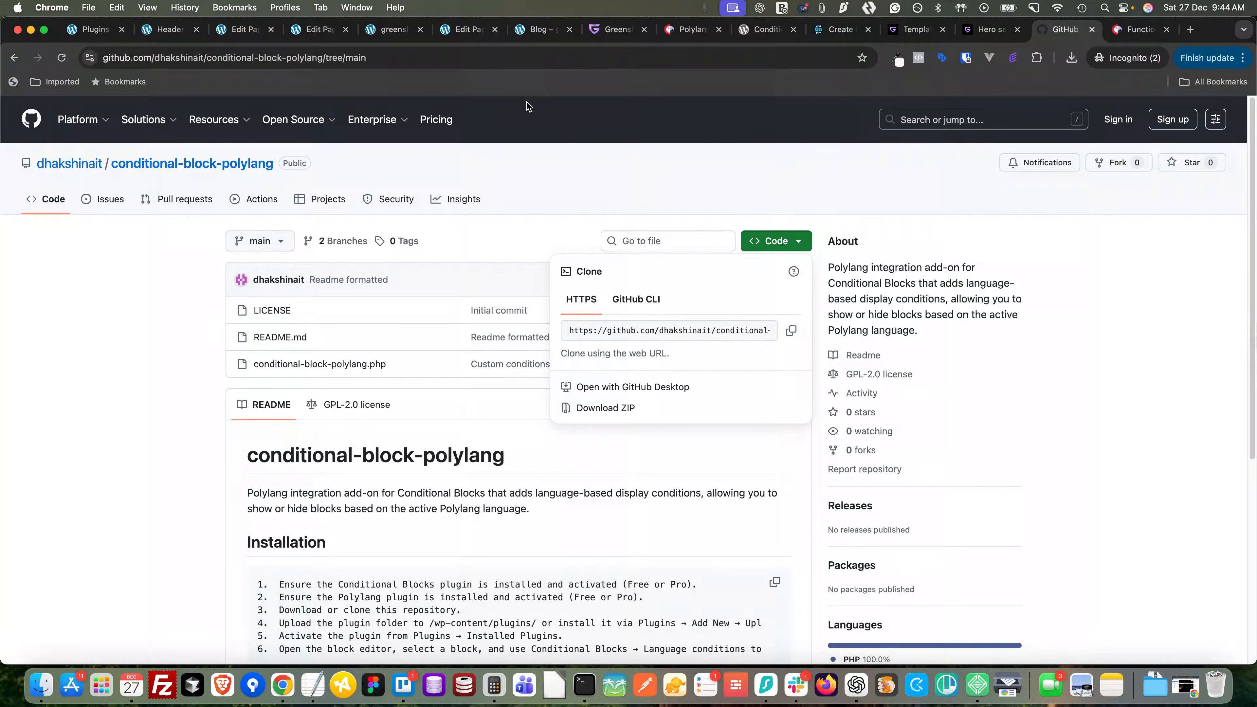
# - Upload conditional-block-polylang-main.zip from the polylang folder as a new WordPress plugin, install it and activate it
pyautogui.click(87, 36)
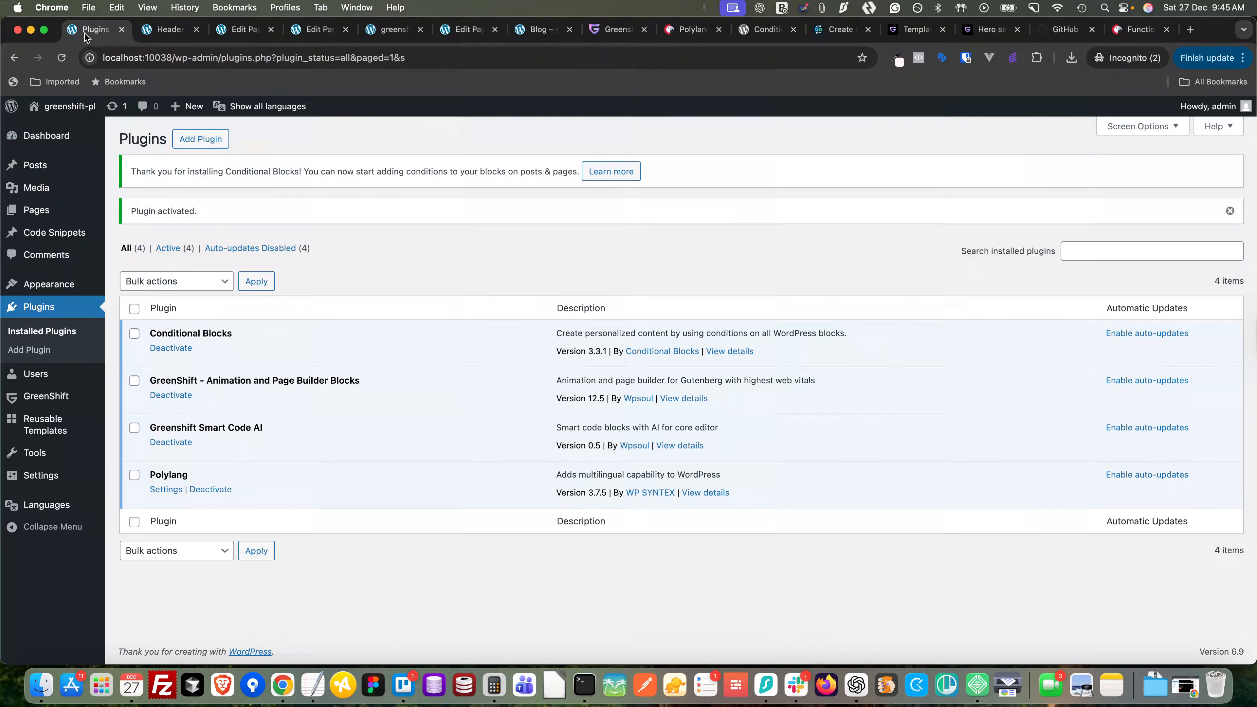
pyautogui.click(199, 140)
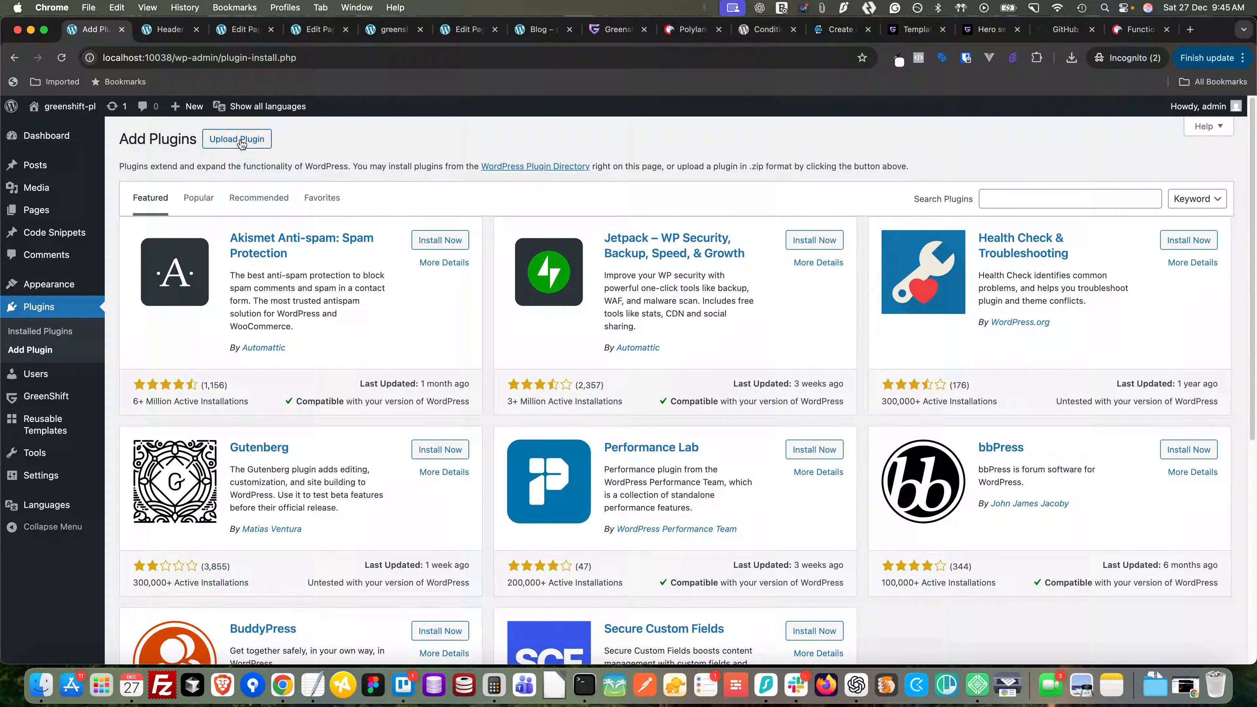
pyautogui.click(241, 143)
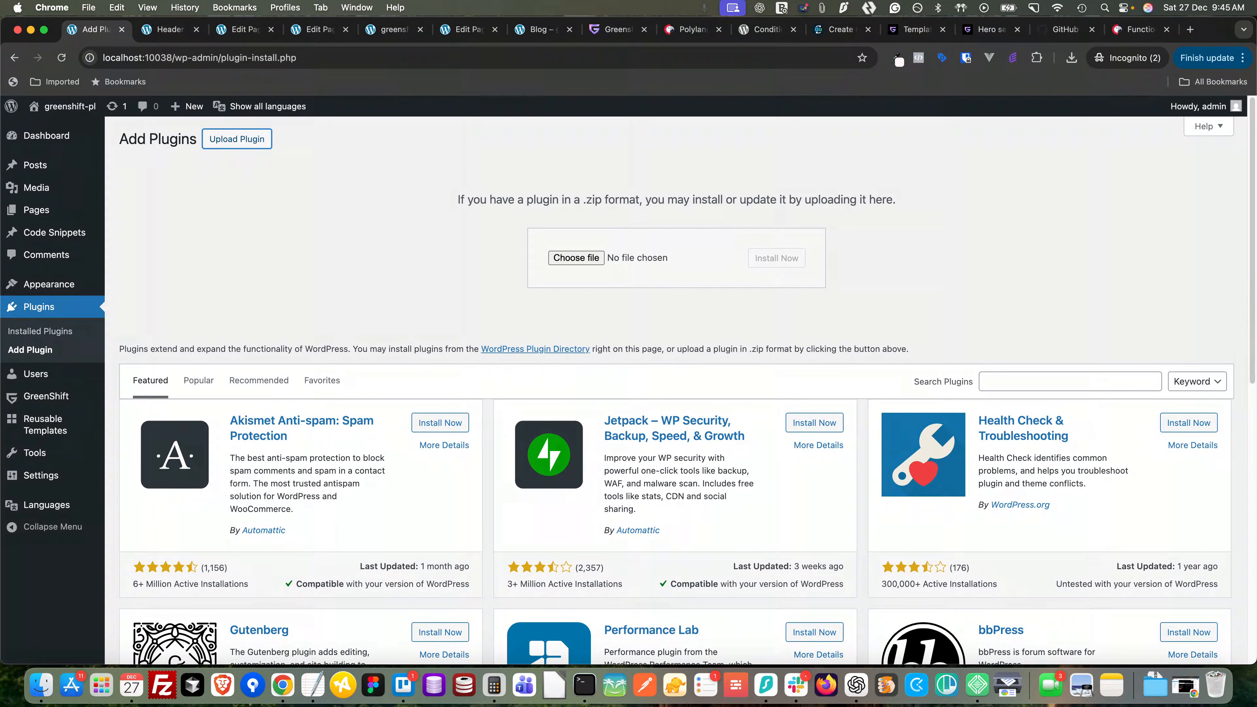
pyautogui.click(41, 686)
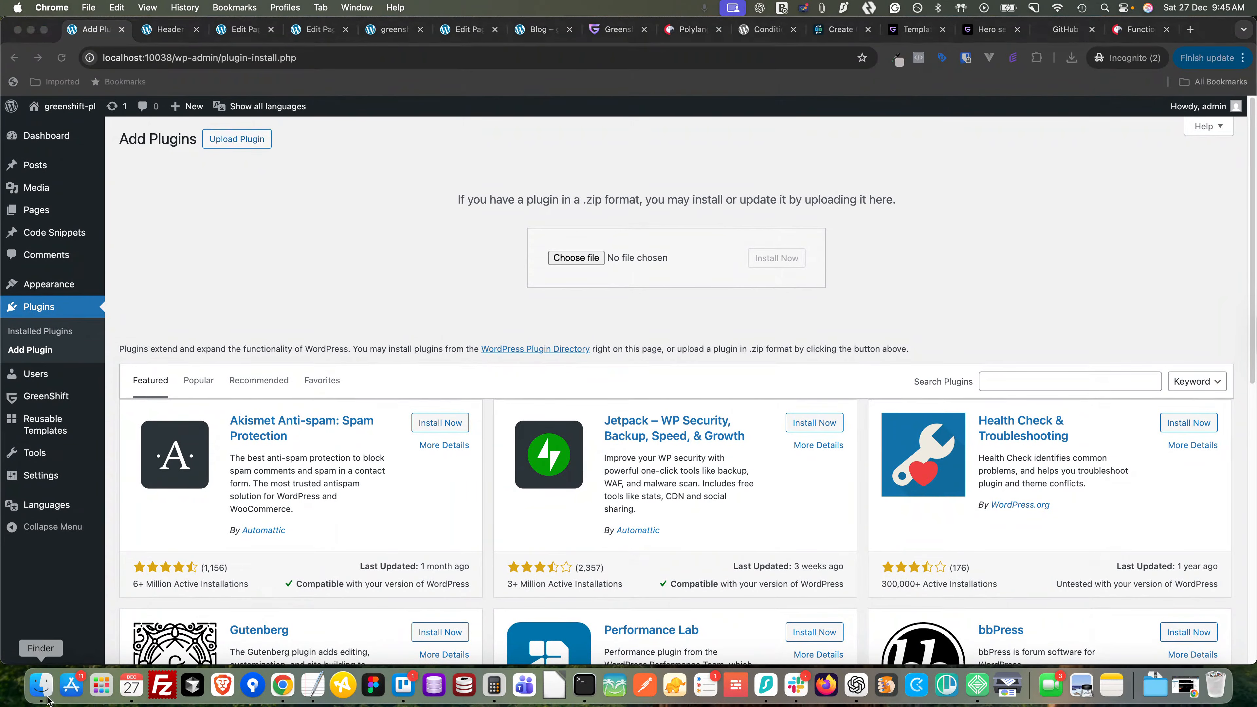
pyautogui.moveTo(1, 192); pyautogui.dragTo(688, 245)
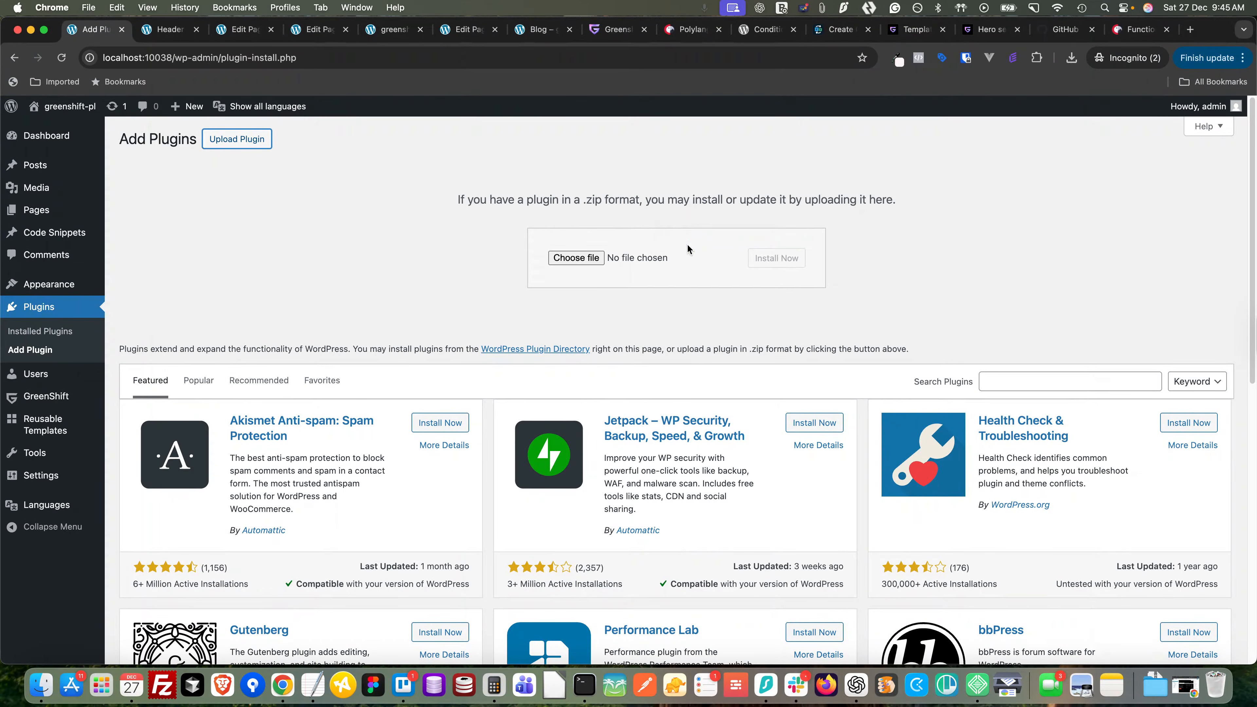
pyautogui.click(560, 260)
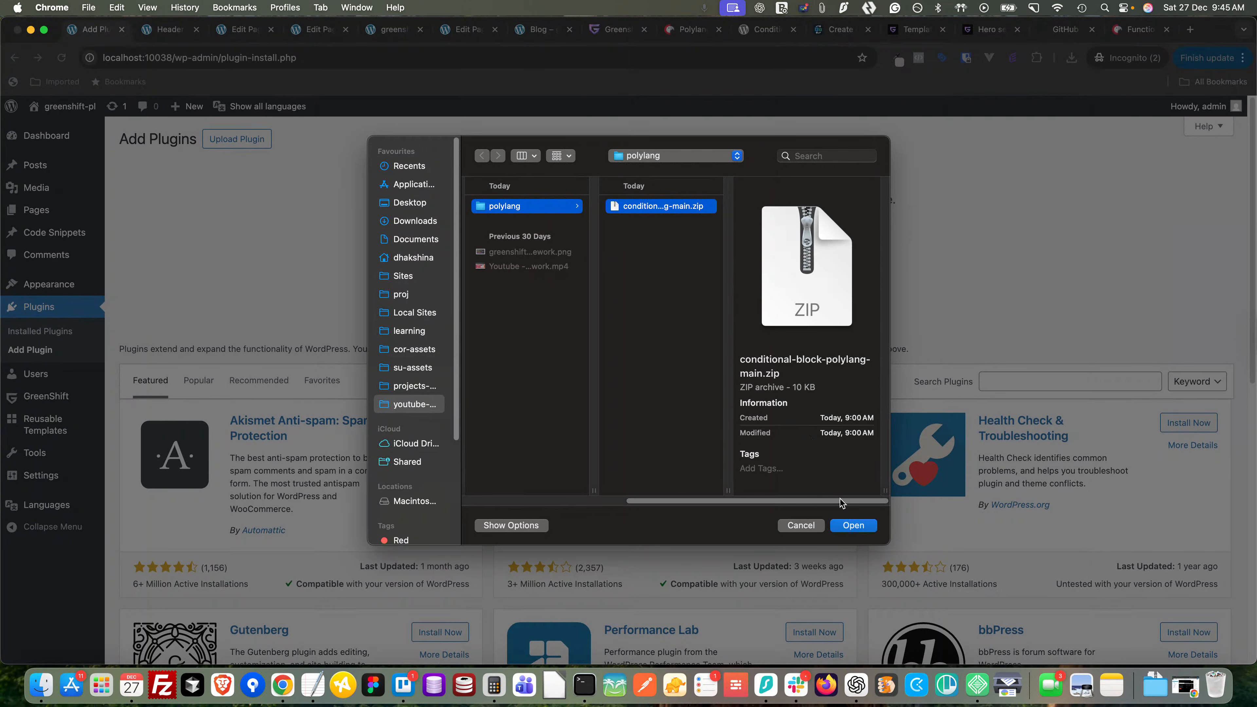
pyautogui.click(853, 525)
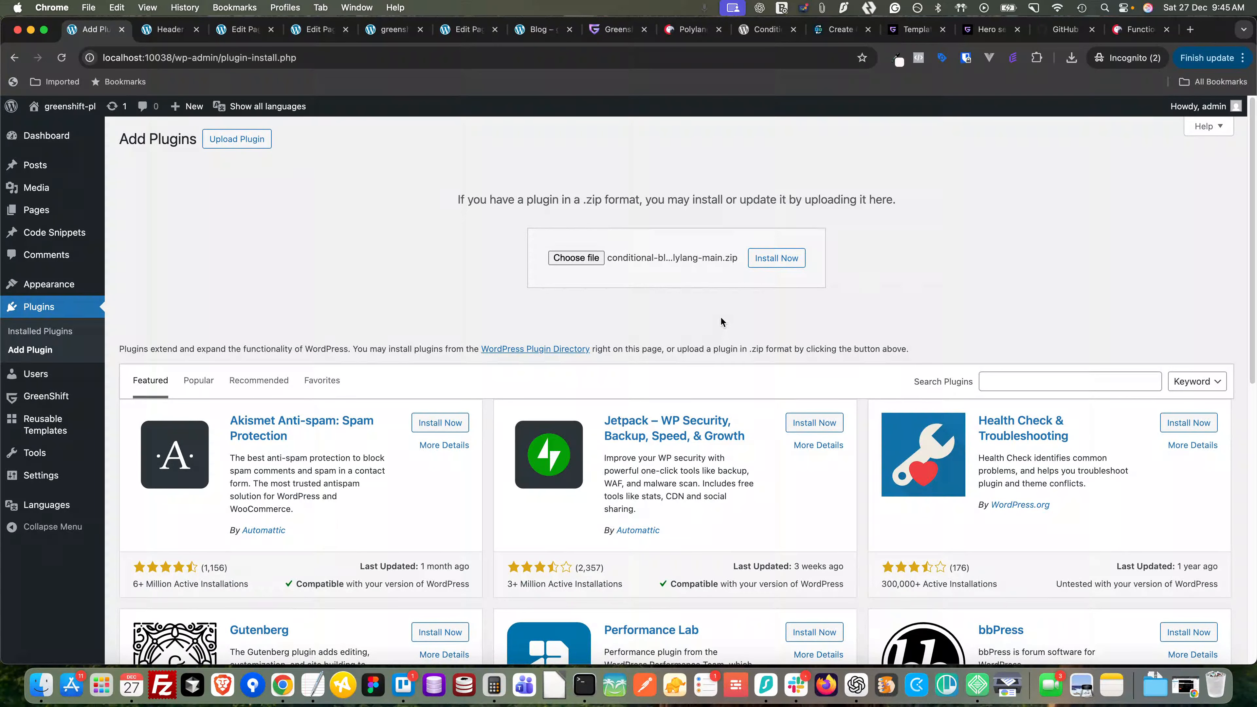
pyautogui.click(776, 259)
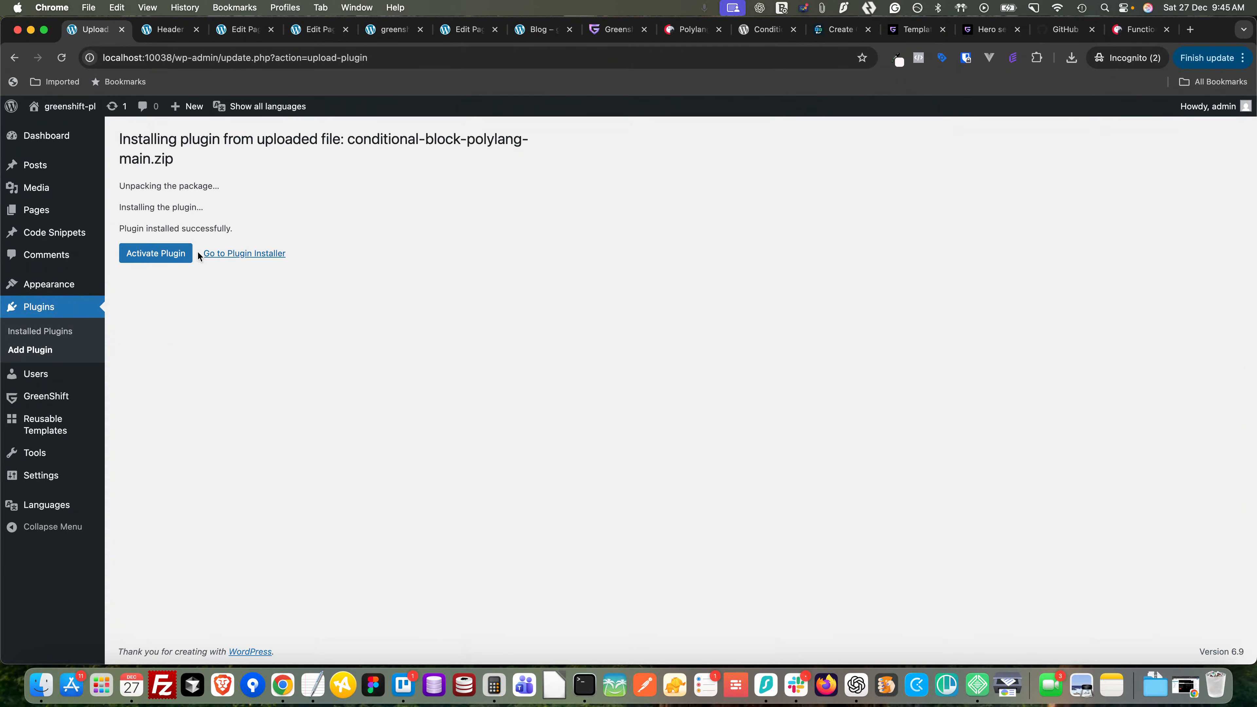
pyautogui.click(178, 259)
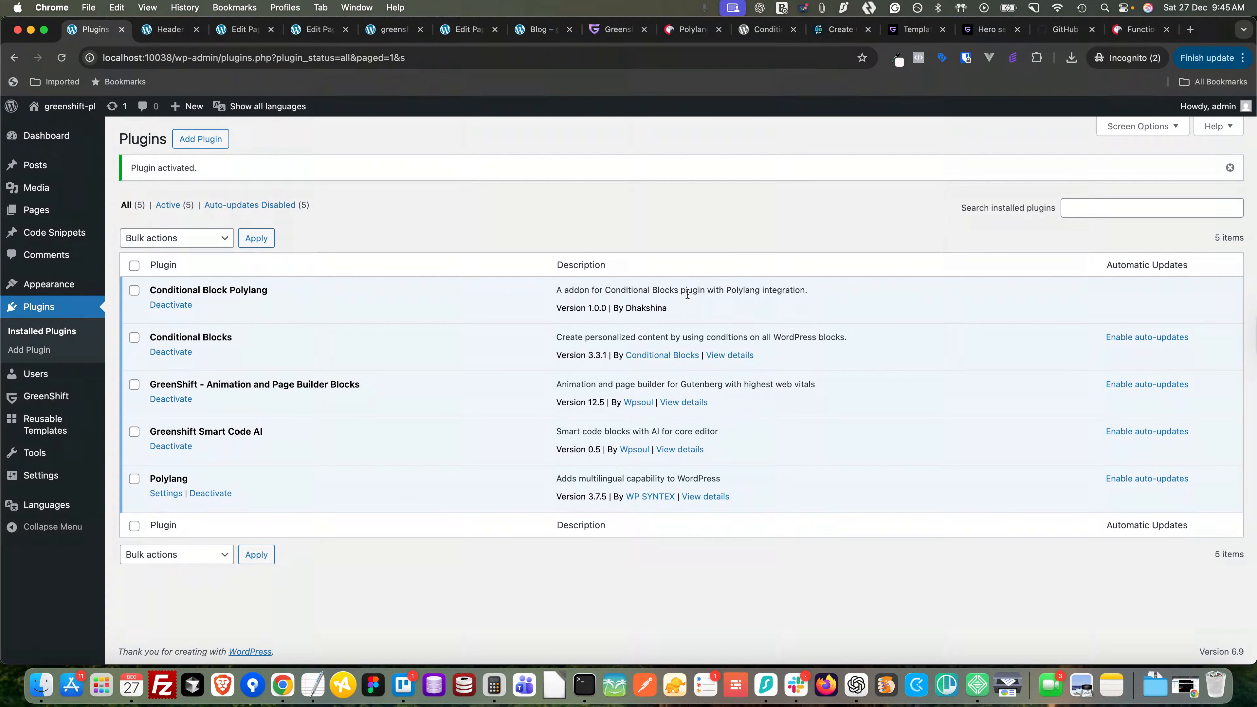
# - Return to the Header template part, close the Group's visibility conditions and reload the editor, discarding the unsaved changes
pyautogui.click(245, 30)
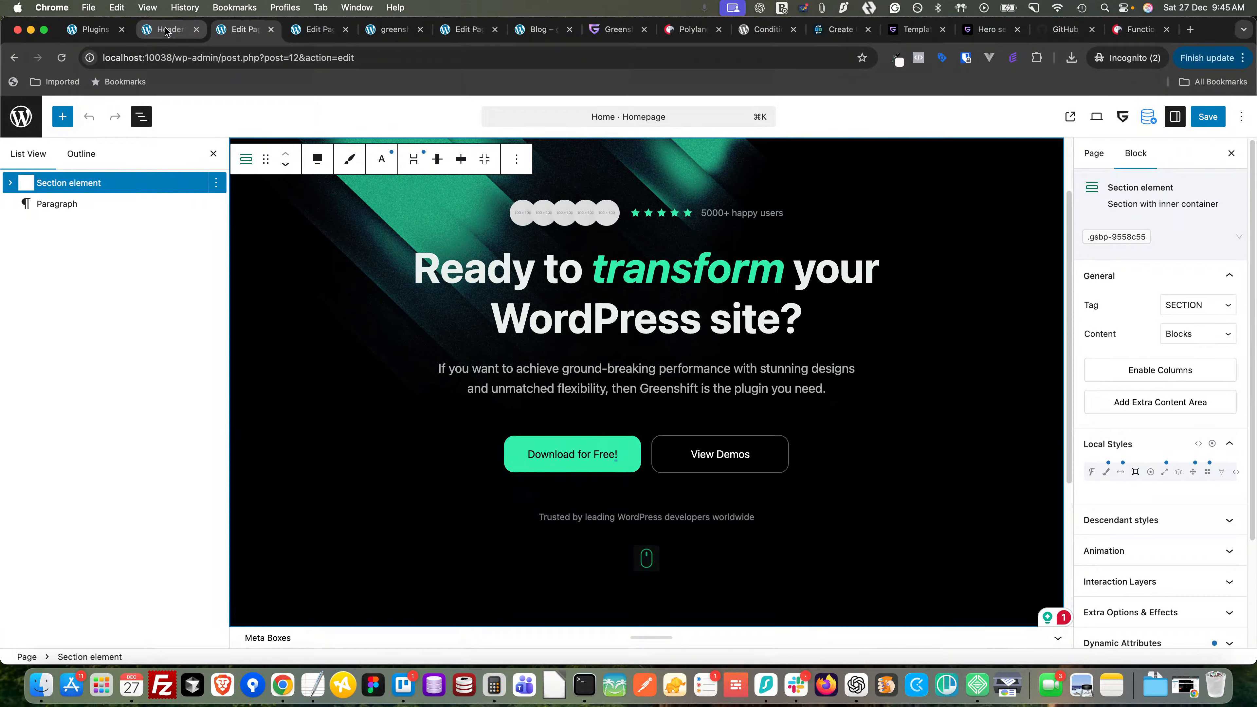
pyautogui.click(166, 31)
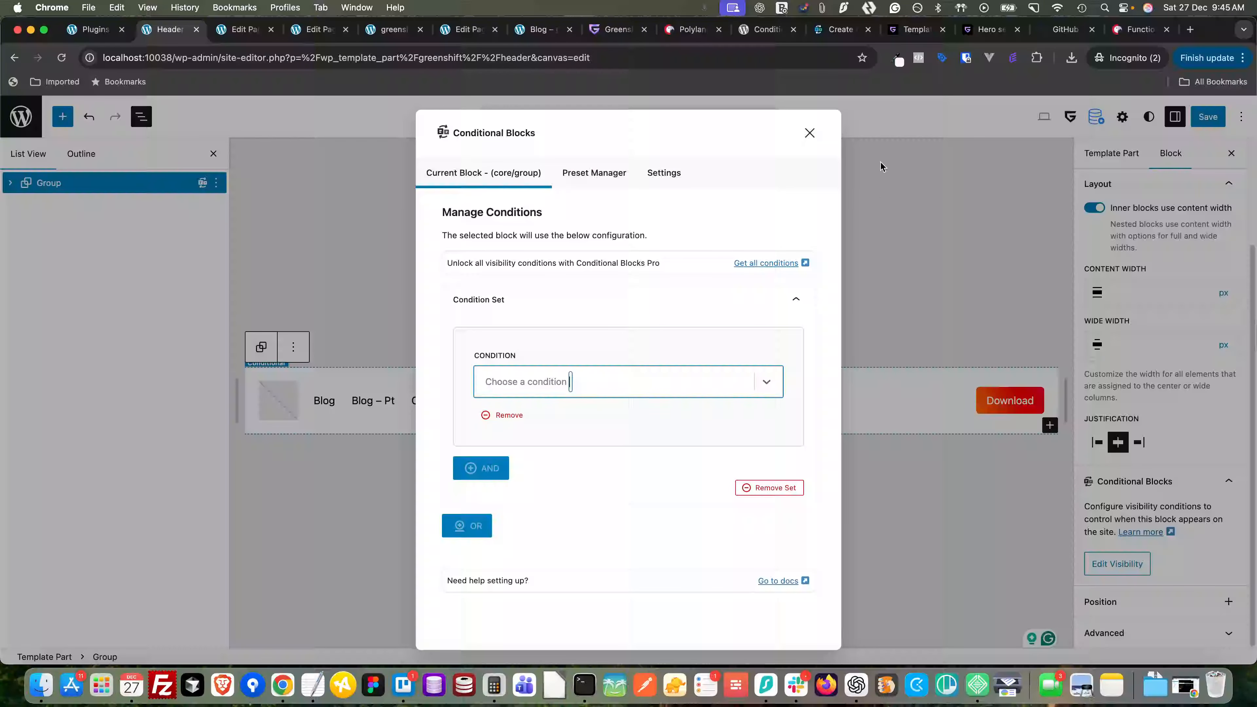
pyautogui.click(681, 384)
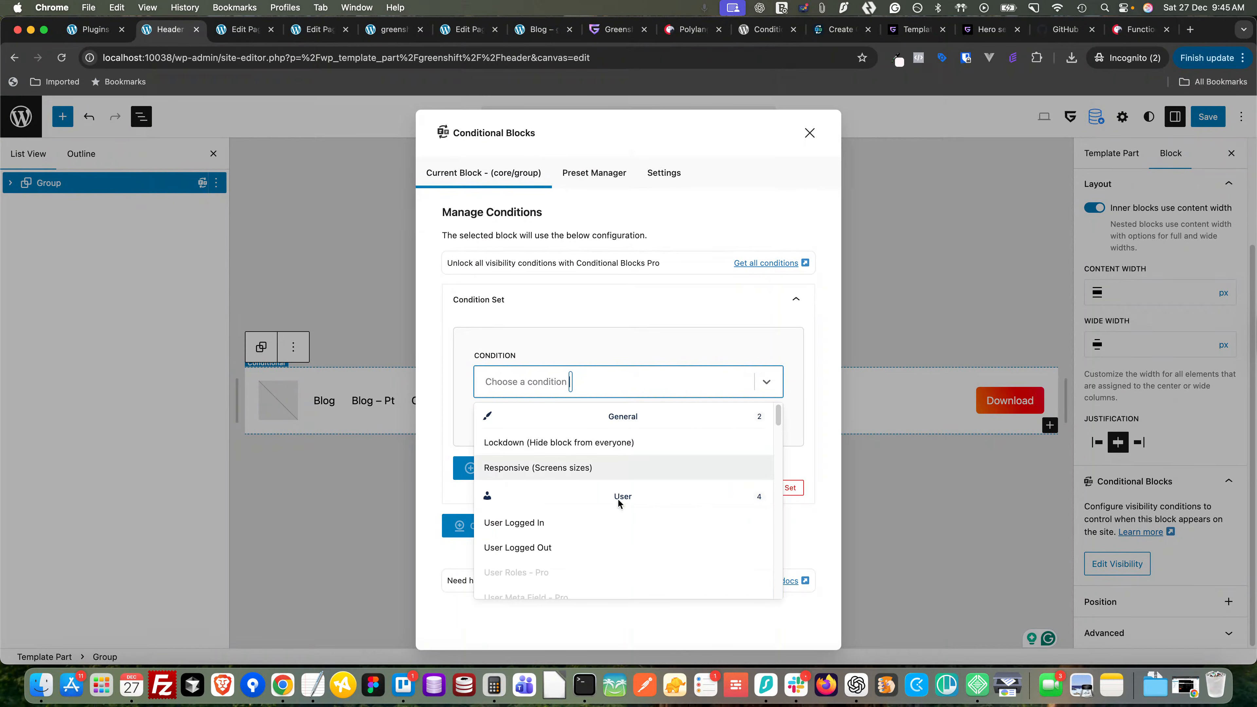
pyautogui.scroll(-5, 619, 503)
pyautogui.click(811, 133)
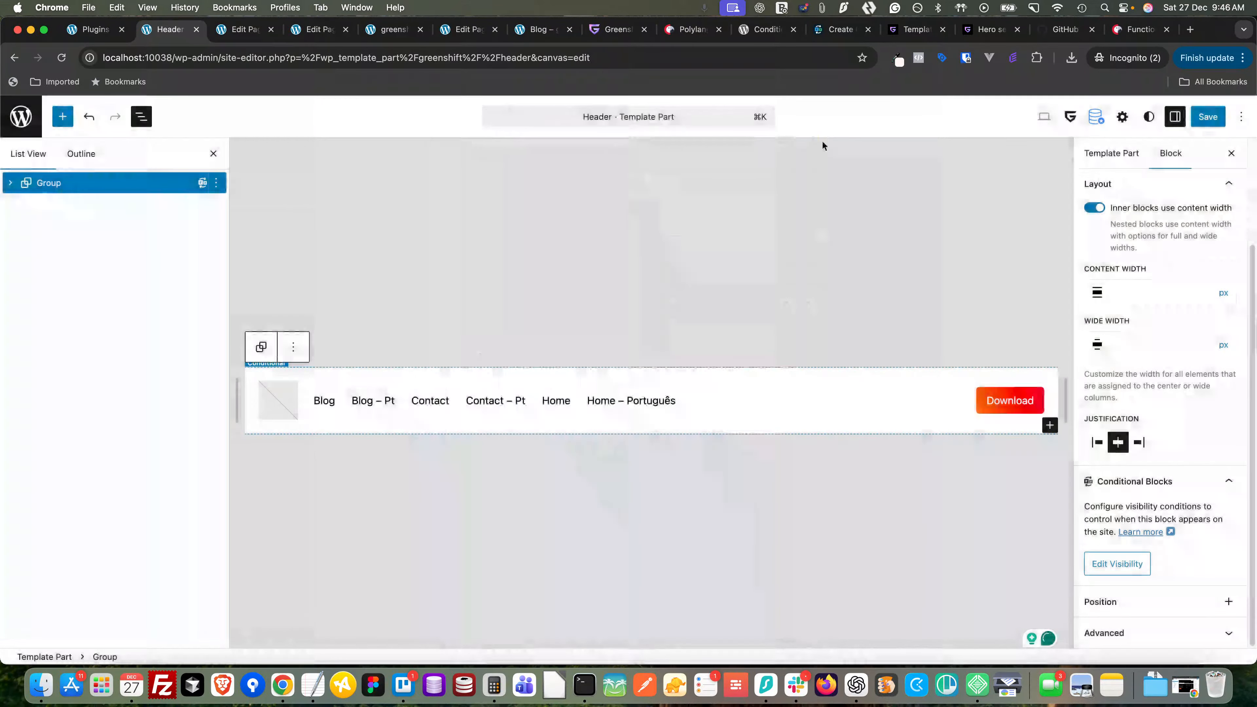
pyautogui.click(62, 58)
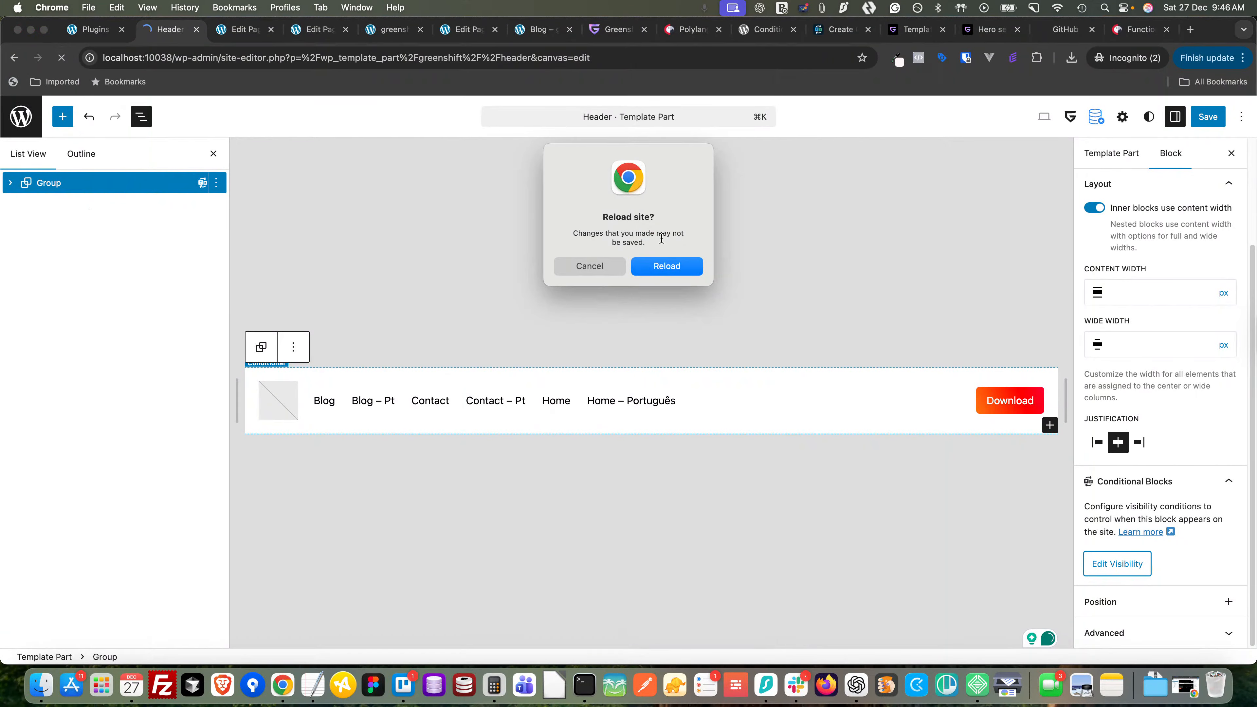
pyautogui.click(678, 267)
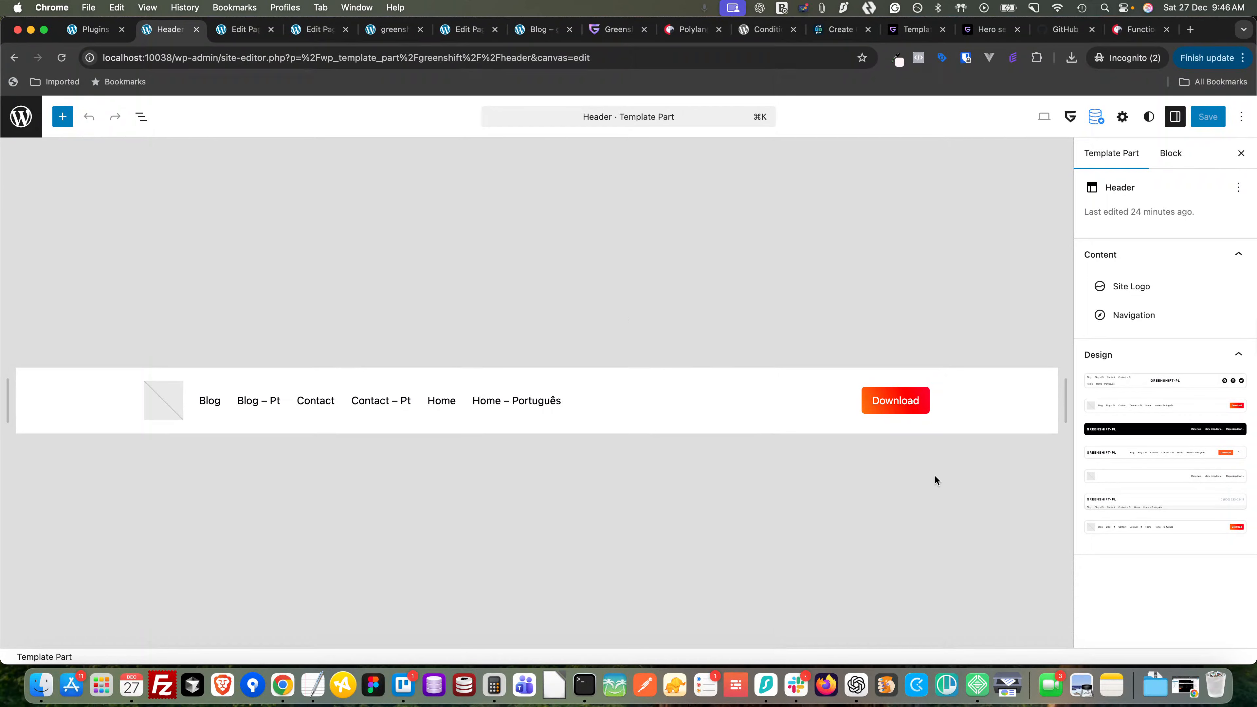
# - Select the header's outer Group, show the block list and open the Group's visibility conditions
pyautogui.click(69, 400)
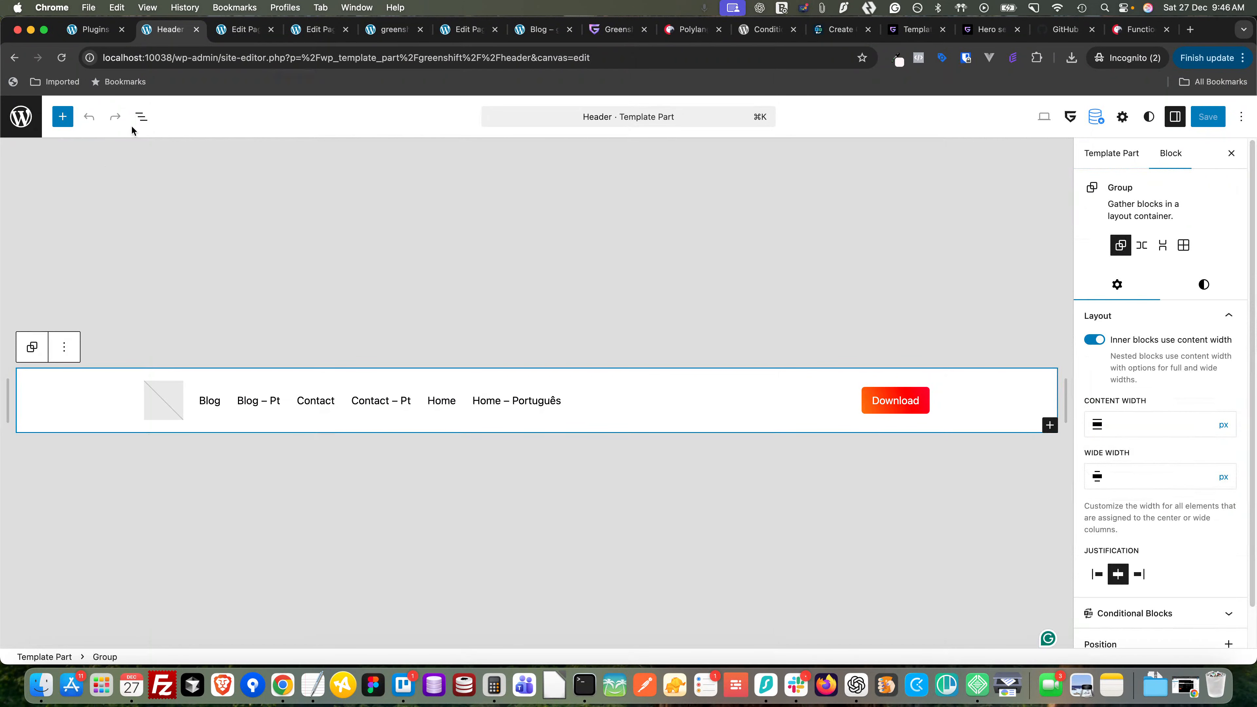
pyautogui.click(142, 117)
pyautogui.scroll(-1, 1229, 513)
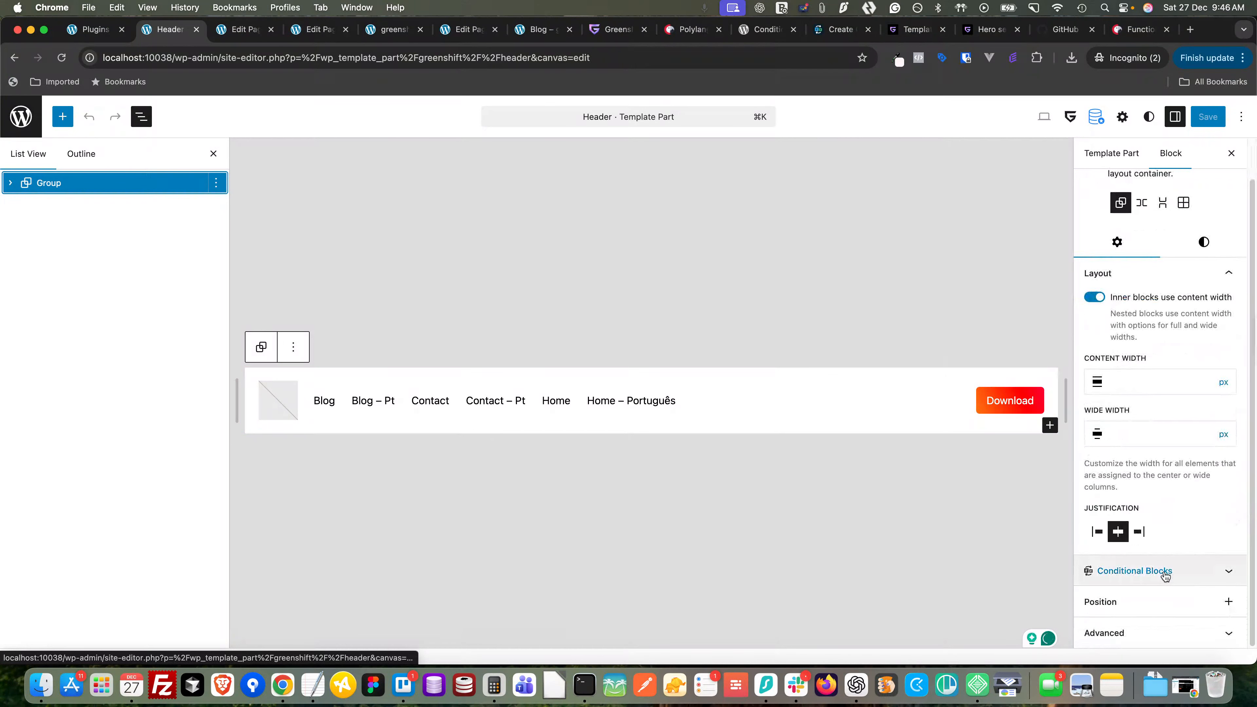
pyautogui.click(1164, 576)
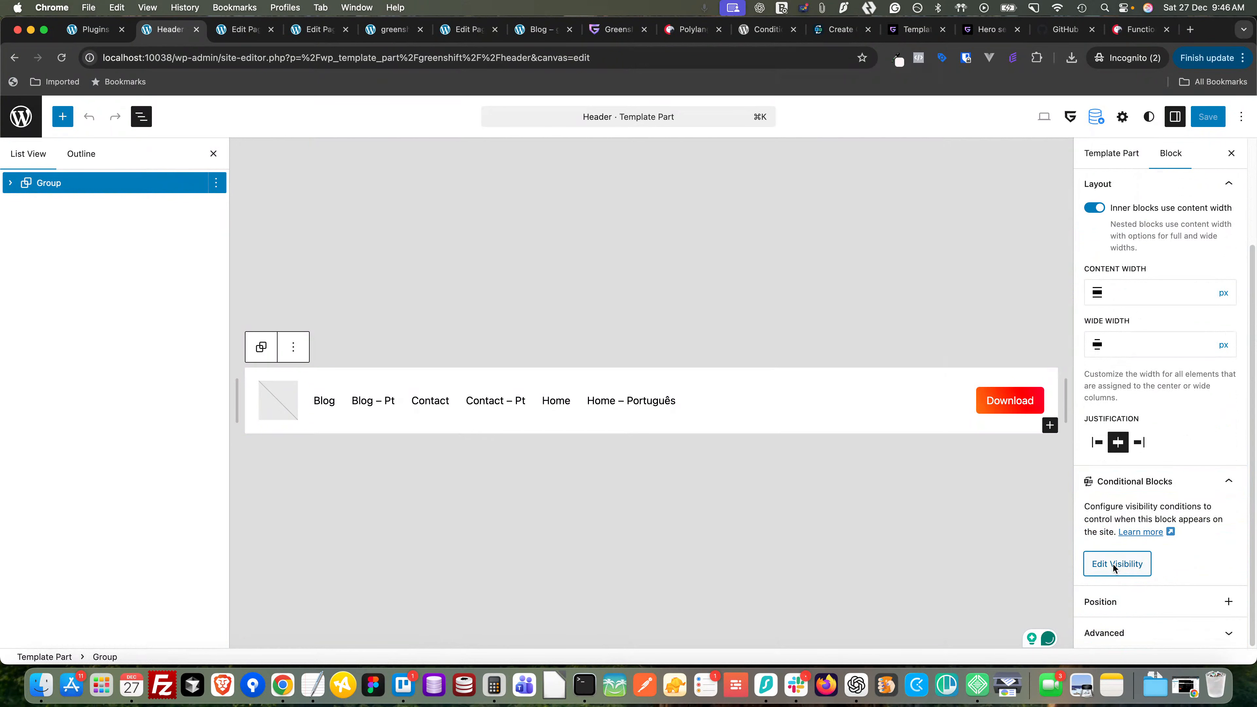
pyautogui.click(1114, 567)
# - Find the Polylang category among the available conditions and set the Group's condition to Language (Polylang)
pyautogui.click(705, 390)
pyautogui.scroll(-5, 704, 475)
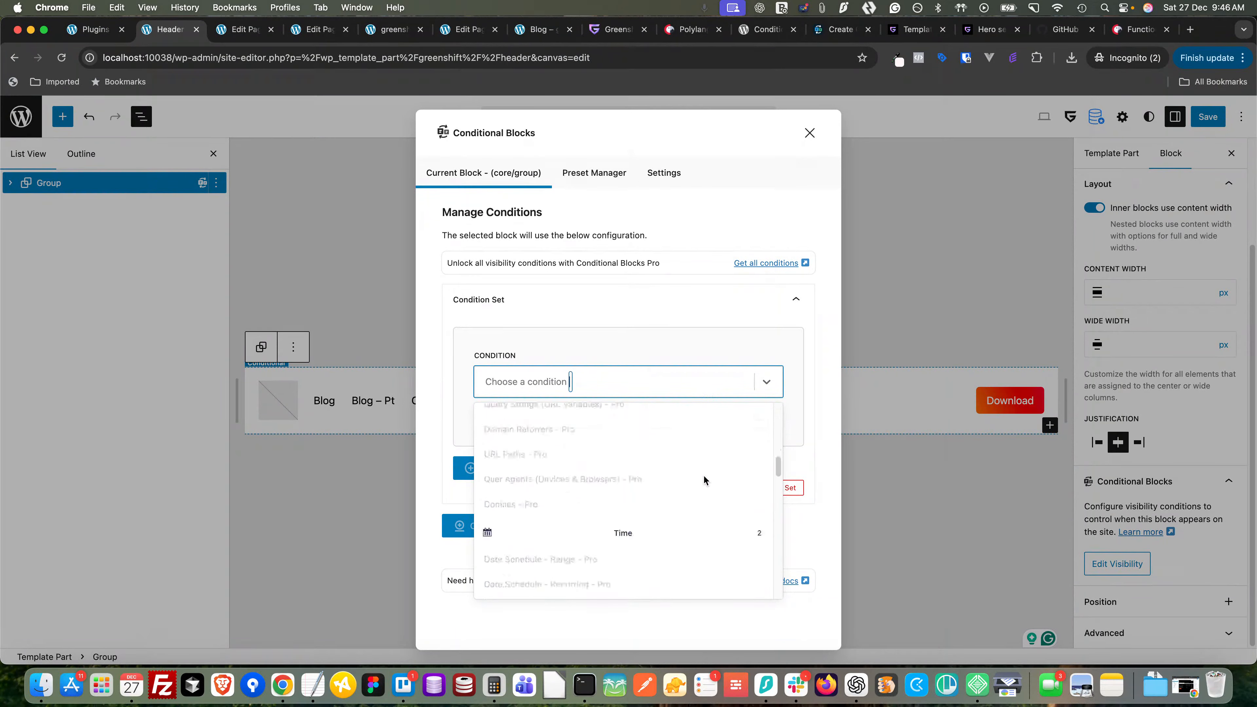
pyautogui.scroll(-4, 703, 474)
pyautogui.scroll(3, 703, 475)
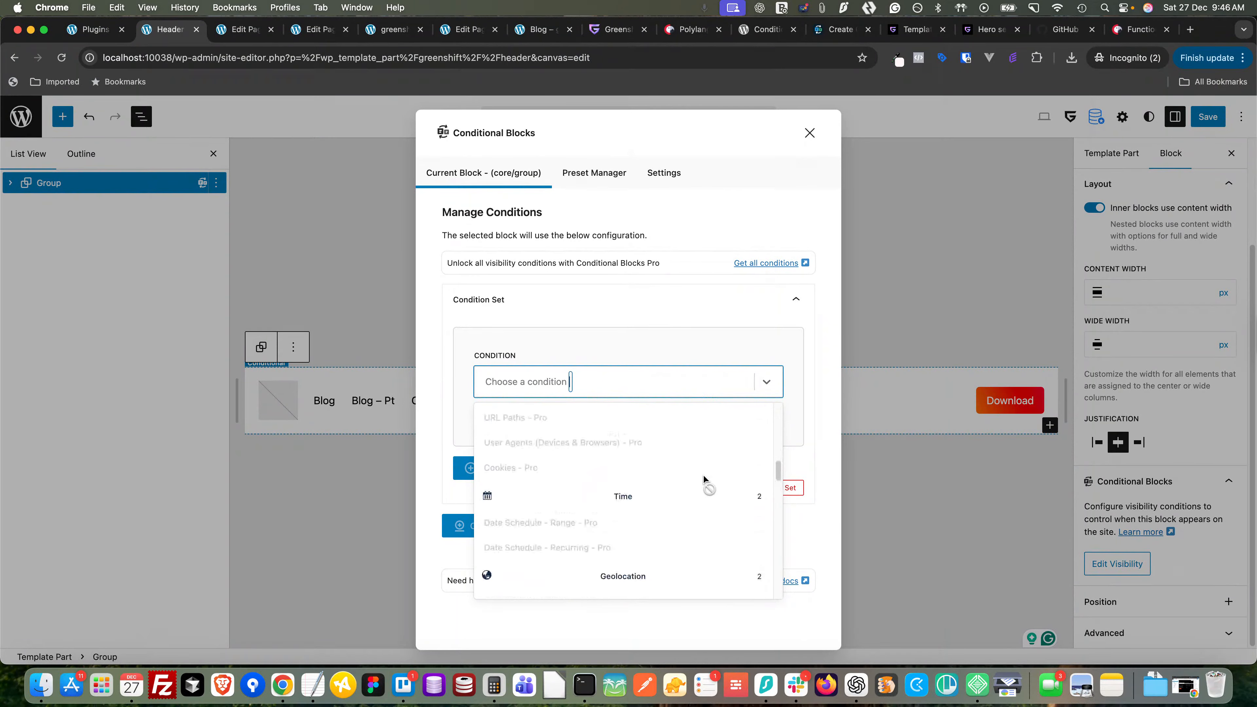
pyautogui.scroll(-10, 703, 474)
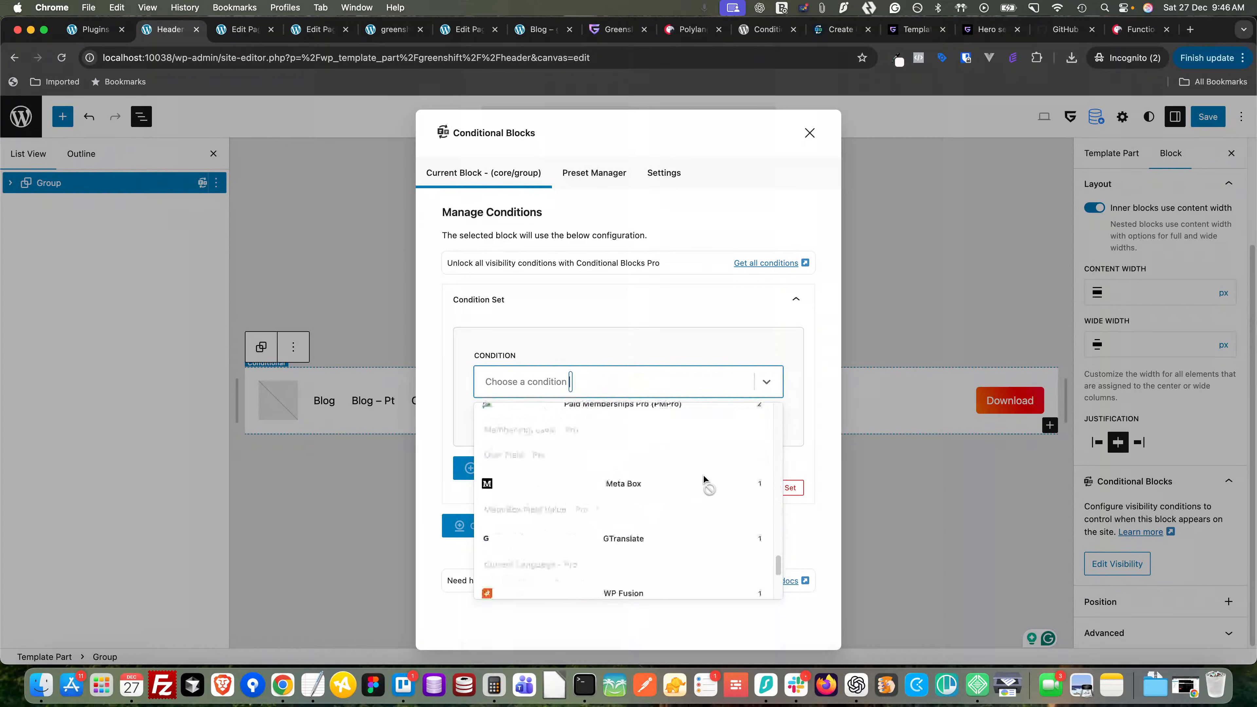
pyautogui.scroll(-5, 703, 474)
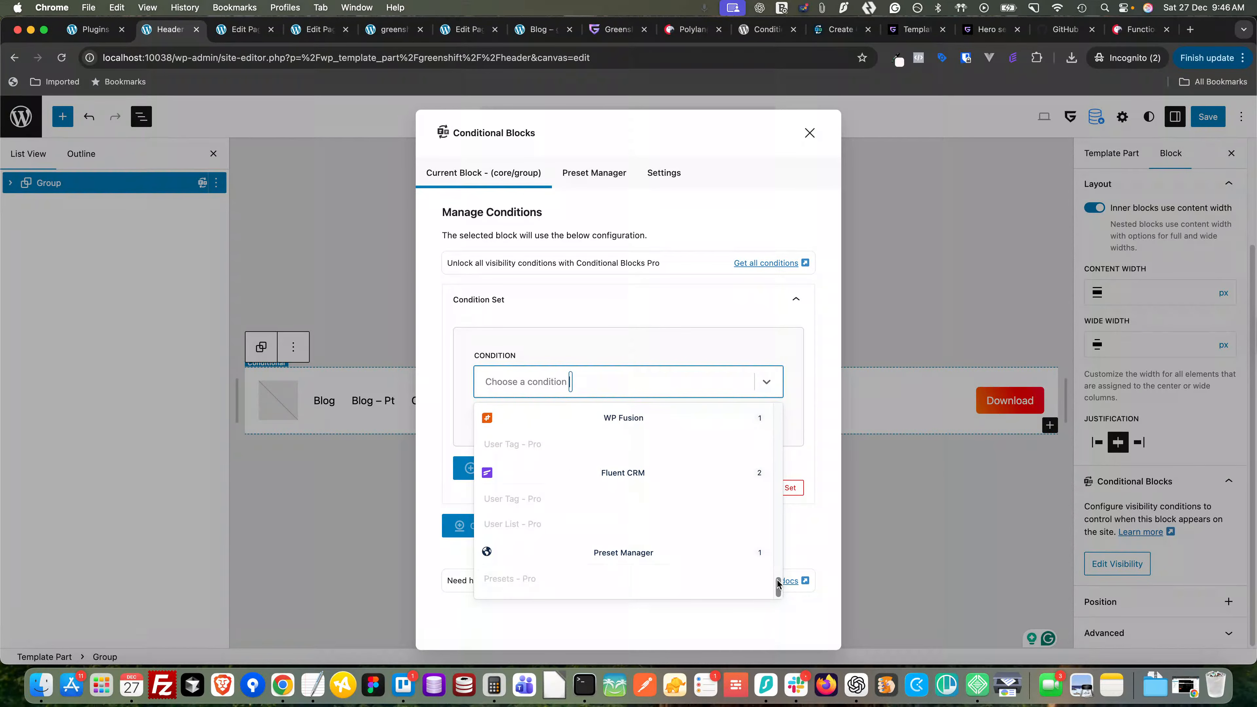
pyautogui.moveTo(777, 585); pyautogui.dragTo(779, 516)
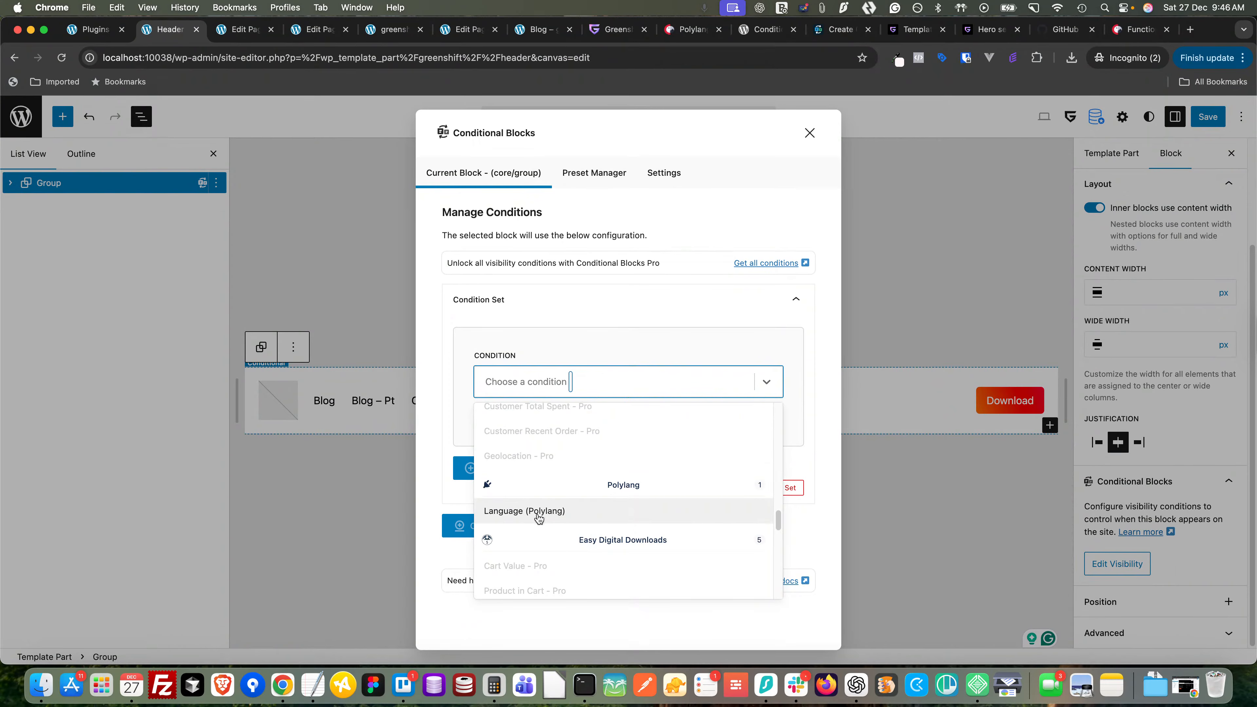
pyautogui.click(539, 518)
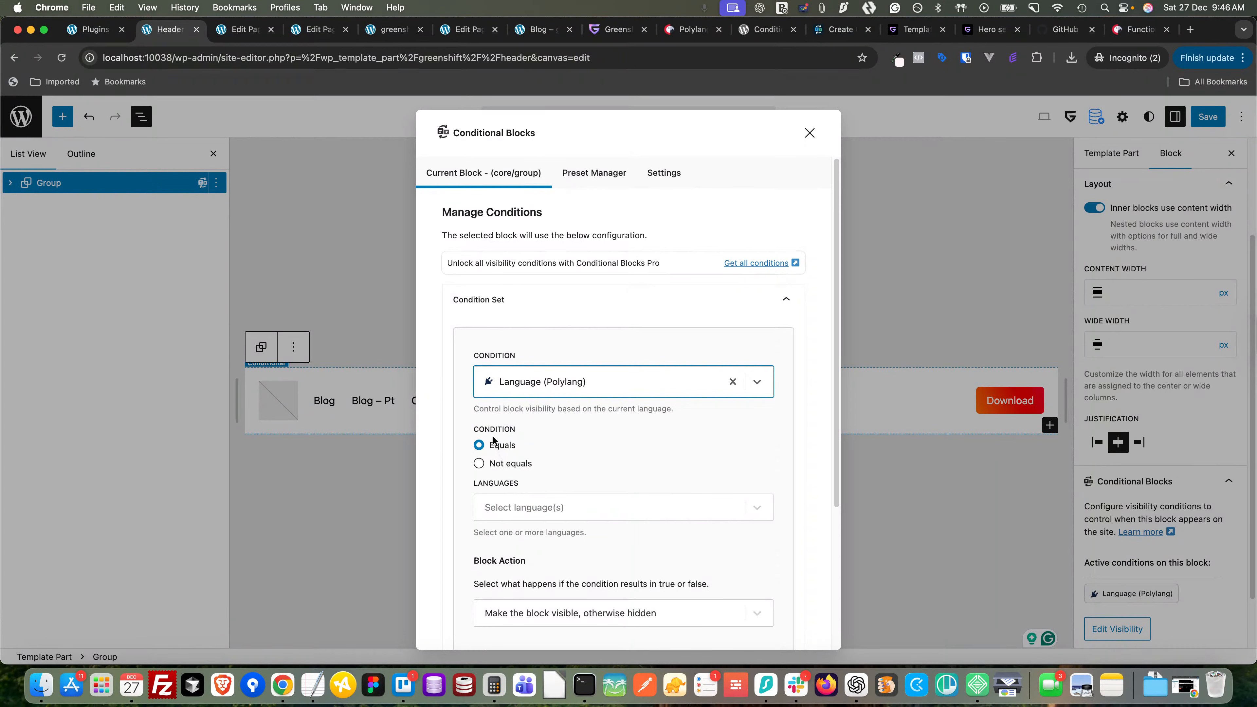
# - Set the Group's language condition to English, close the conditions dialog and save the Header template part
pyautogui.click(544, 517)
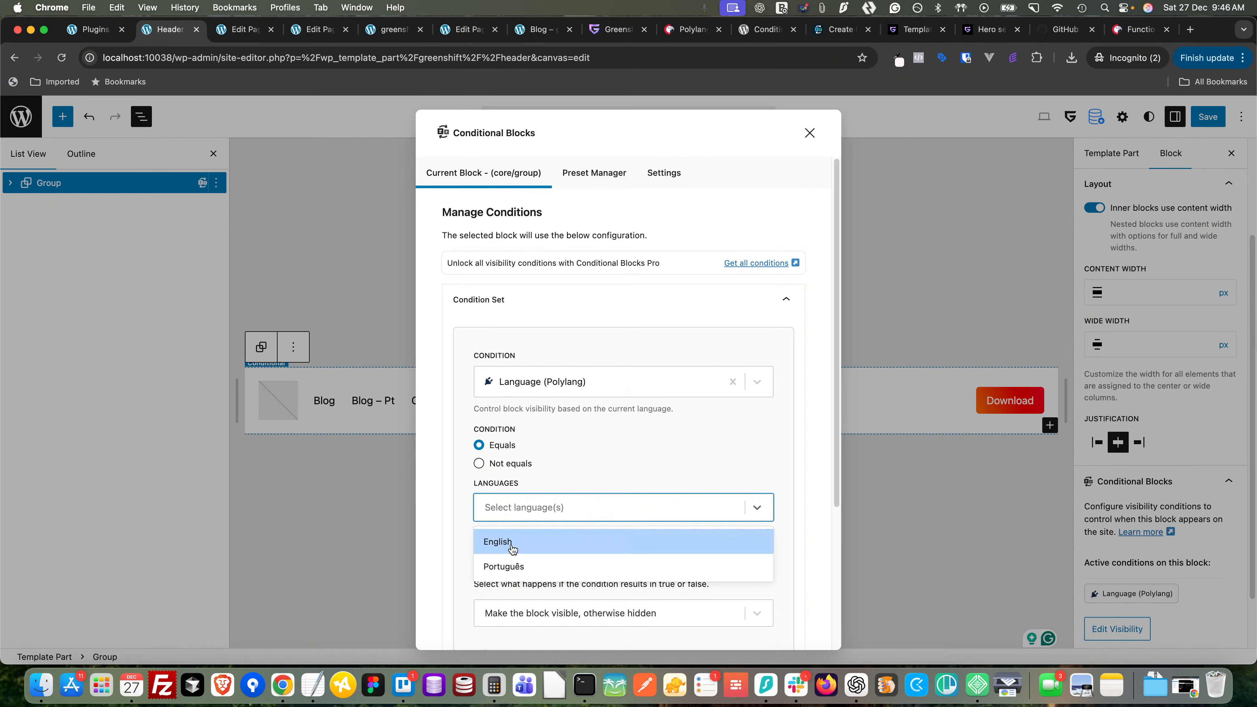
pyautogui.click(516, 552)
pyautogui.scroll(-5, 585, 486)
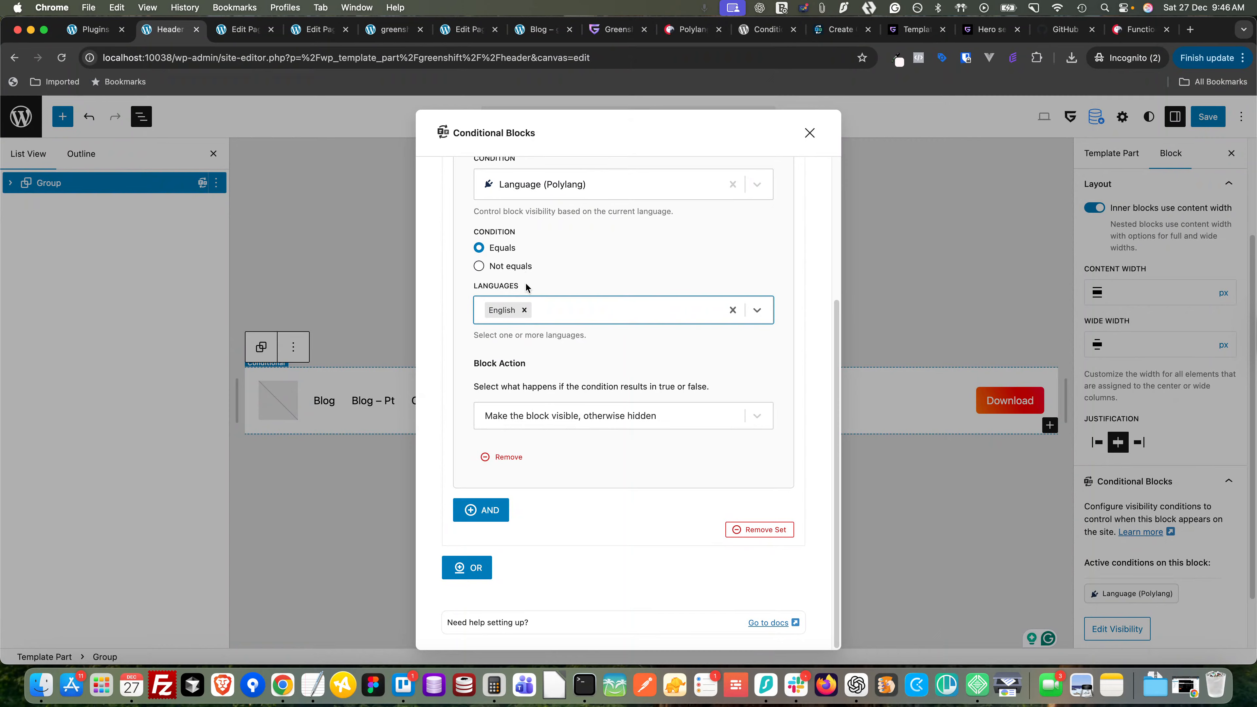
pyautogui.click(809, 135)
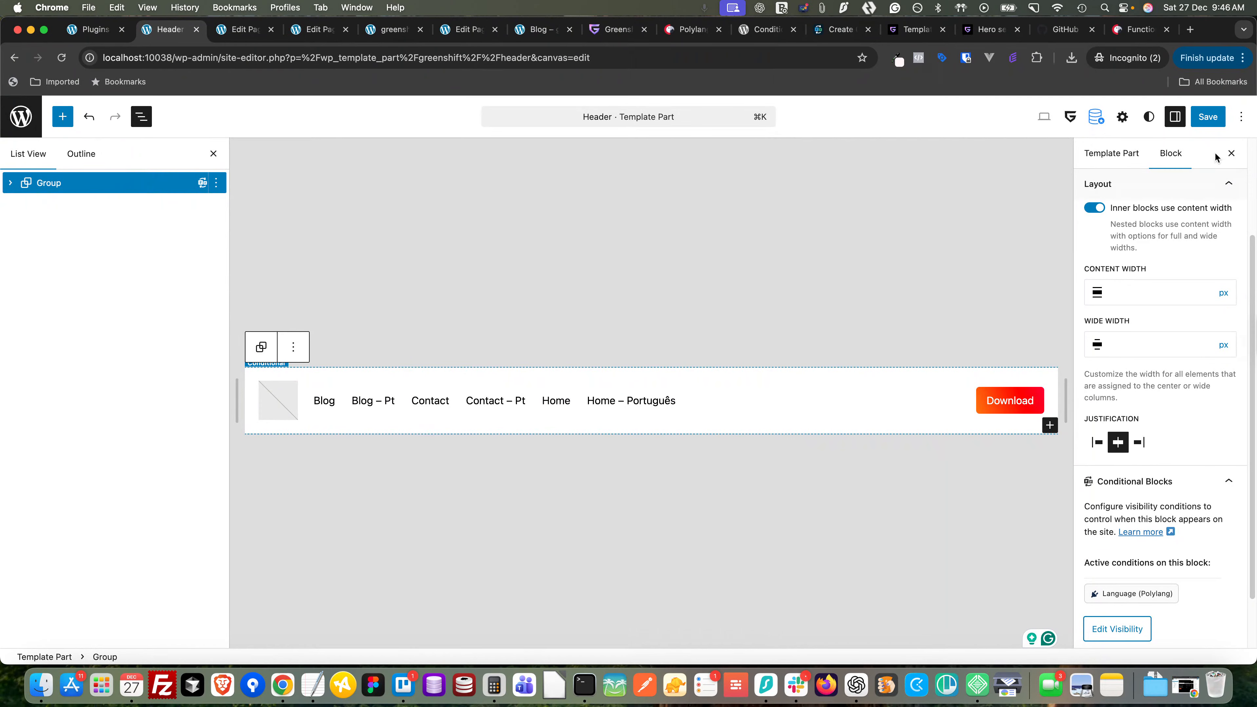
pyautogui.click(1198, 123)
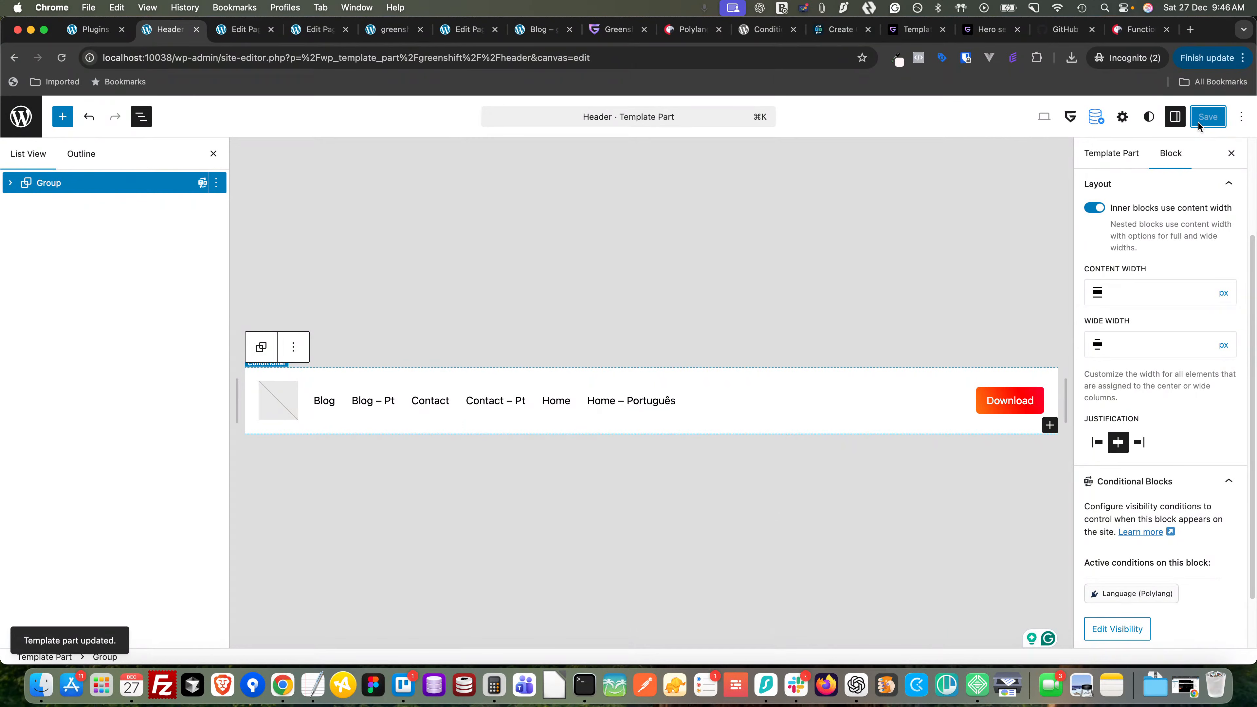
# - Reload the Portuguese home page on the front end to check whether the header is displayed there
pyautogui.click(384, 31)
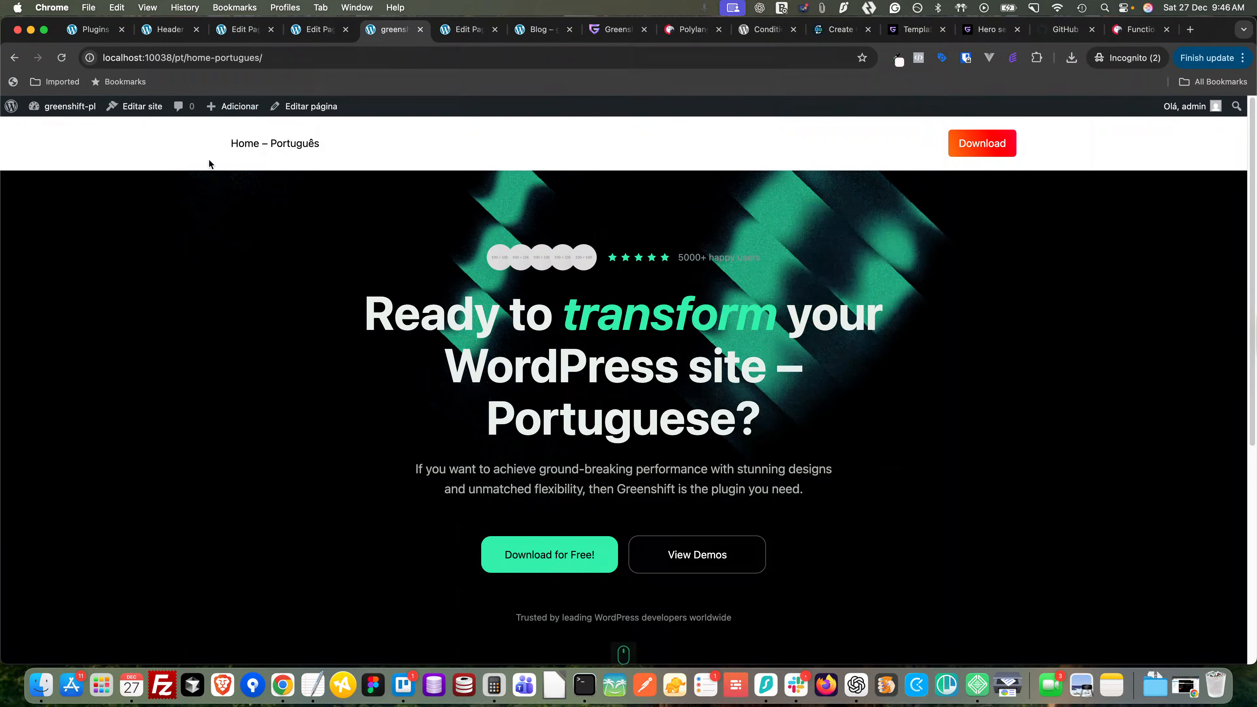
pyautogui.click(169, 31)
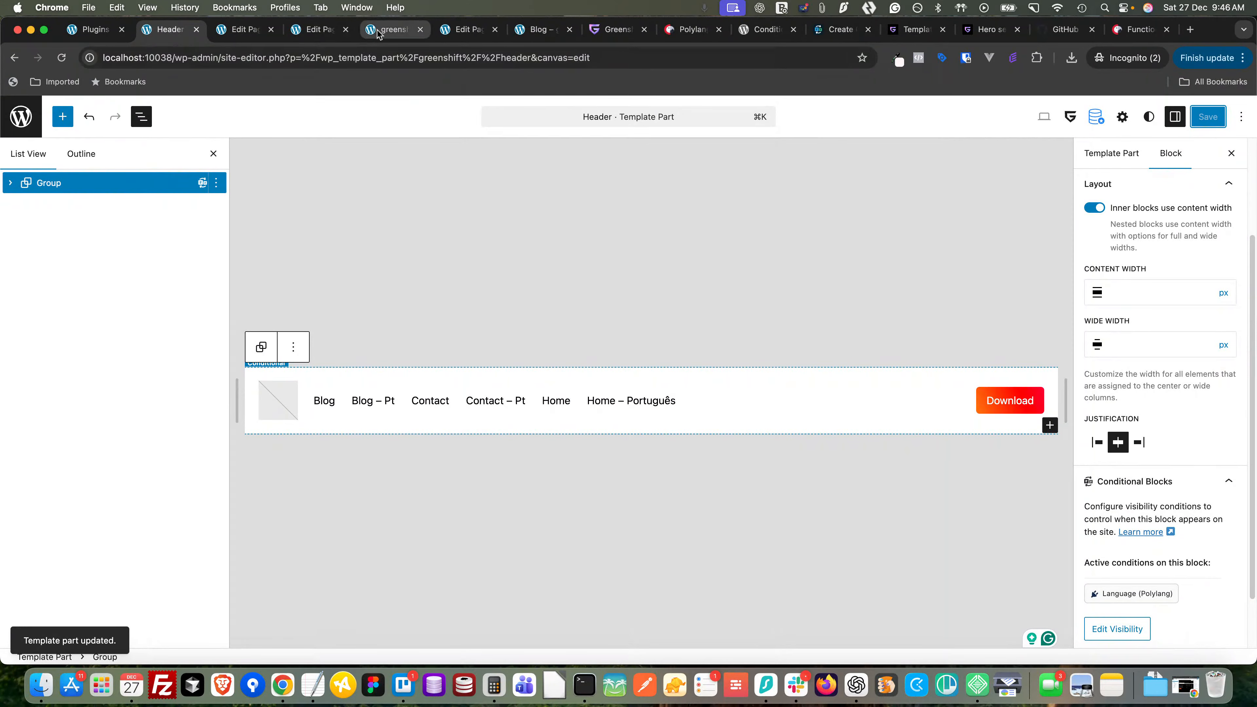
pyautogui.click(387, 32)
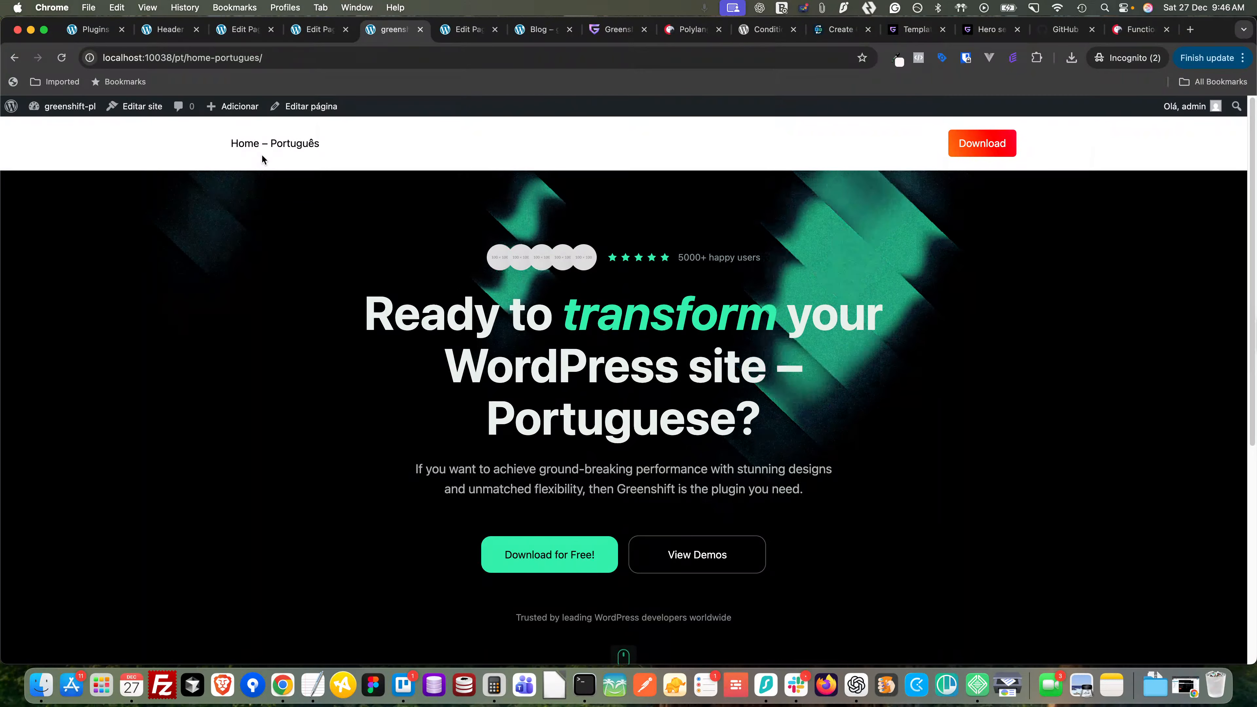
pyautogui.click(62, 57)
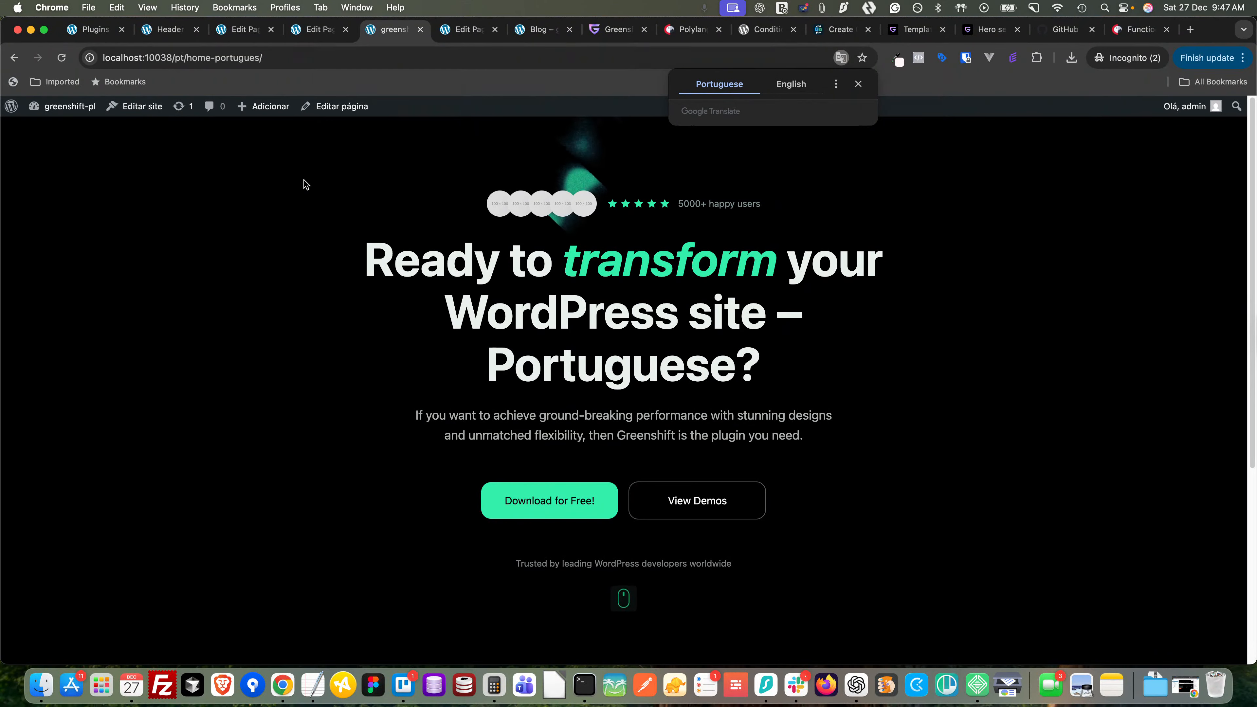
# - Return to the Header template part and duplicate the conditional Group containing the logo, navigation and Download button
pyautogui.click(169, 29)
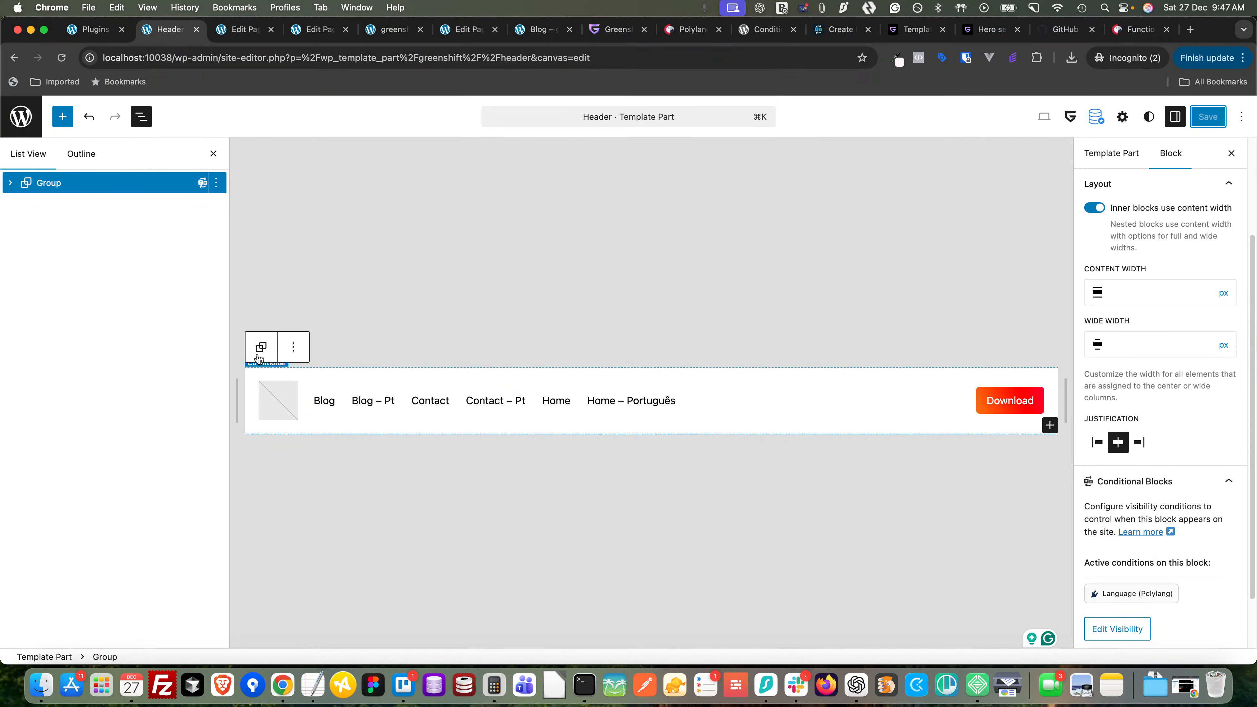
pyautogui.rightClick(121, 178)
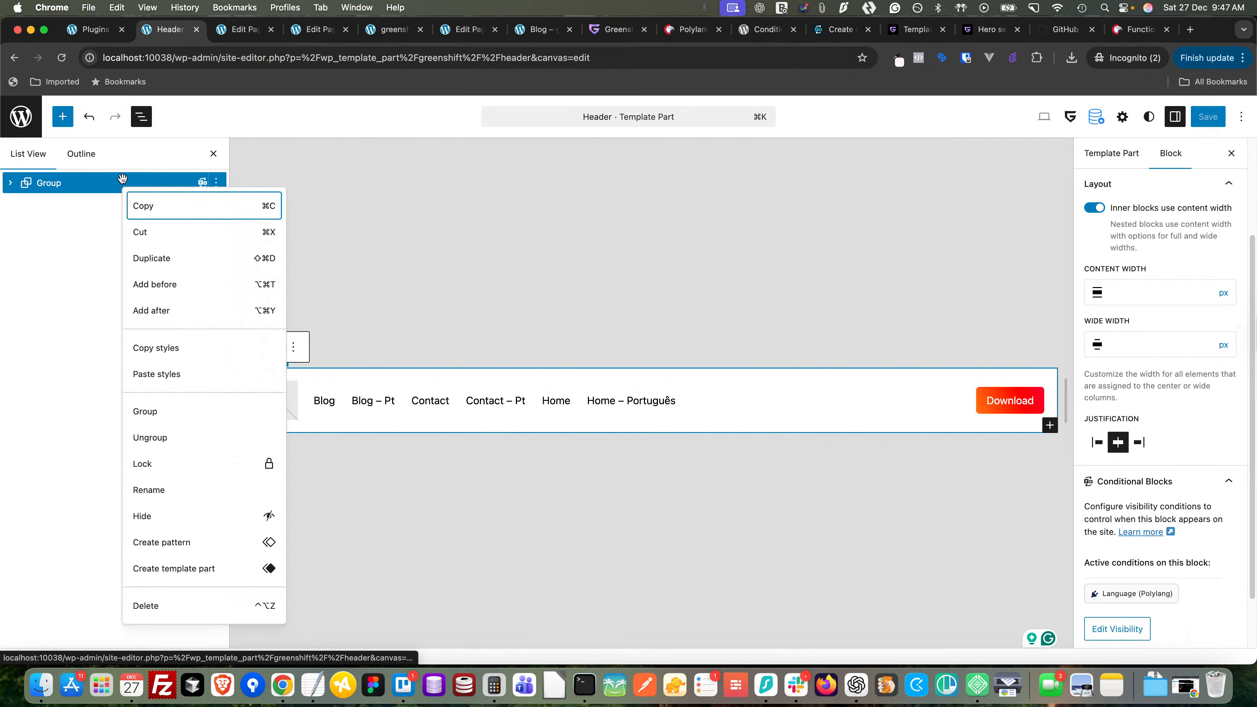
pyautogui.click(153, 259)
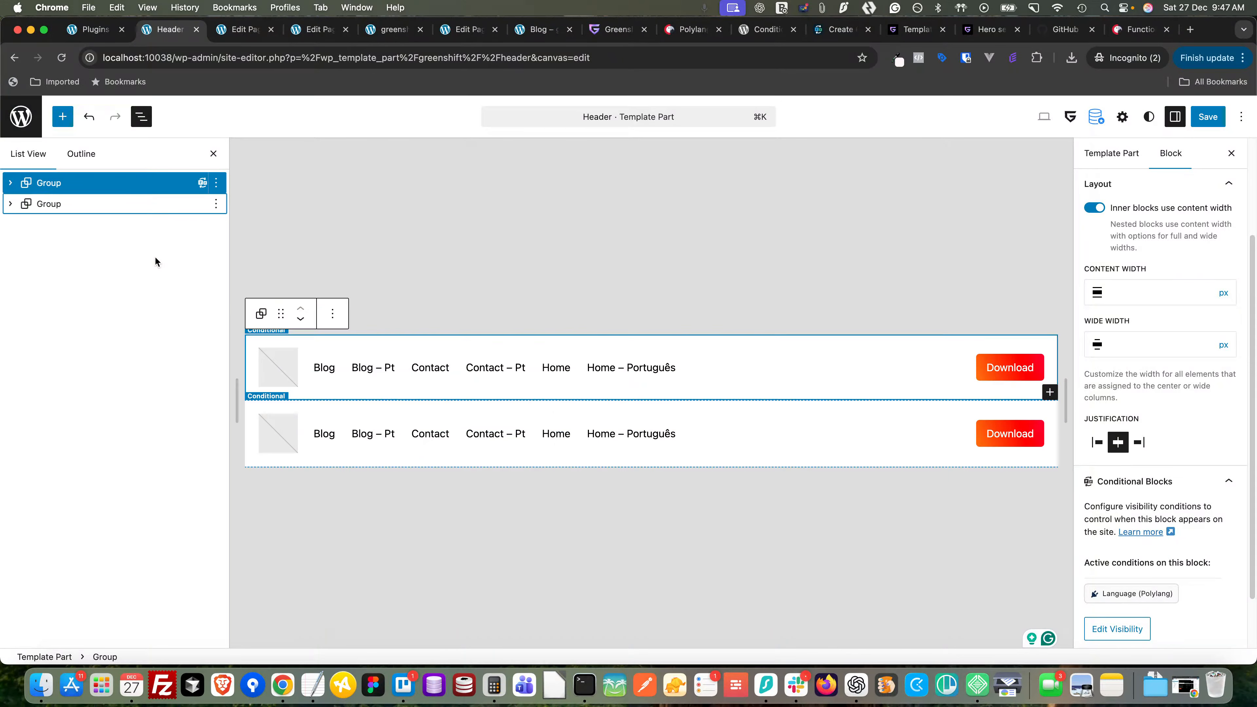
# - Replace English with Português in the second Group's Polylang language condition and save the Header template part
pyautogui.click(92, 204)
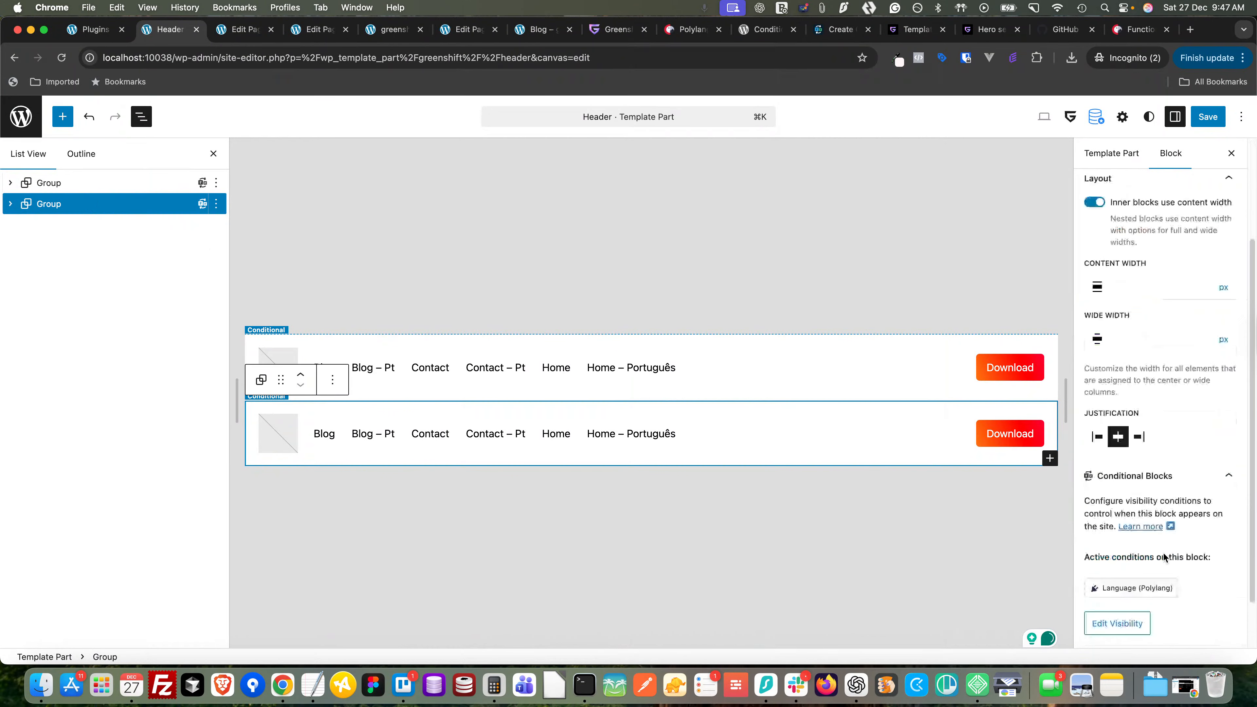
pyautogui.scroll(-2, 1164, 558)
pyautogui.click(1128, 563)
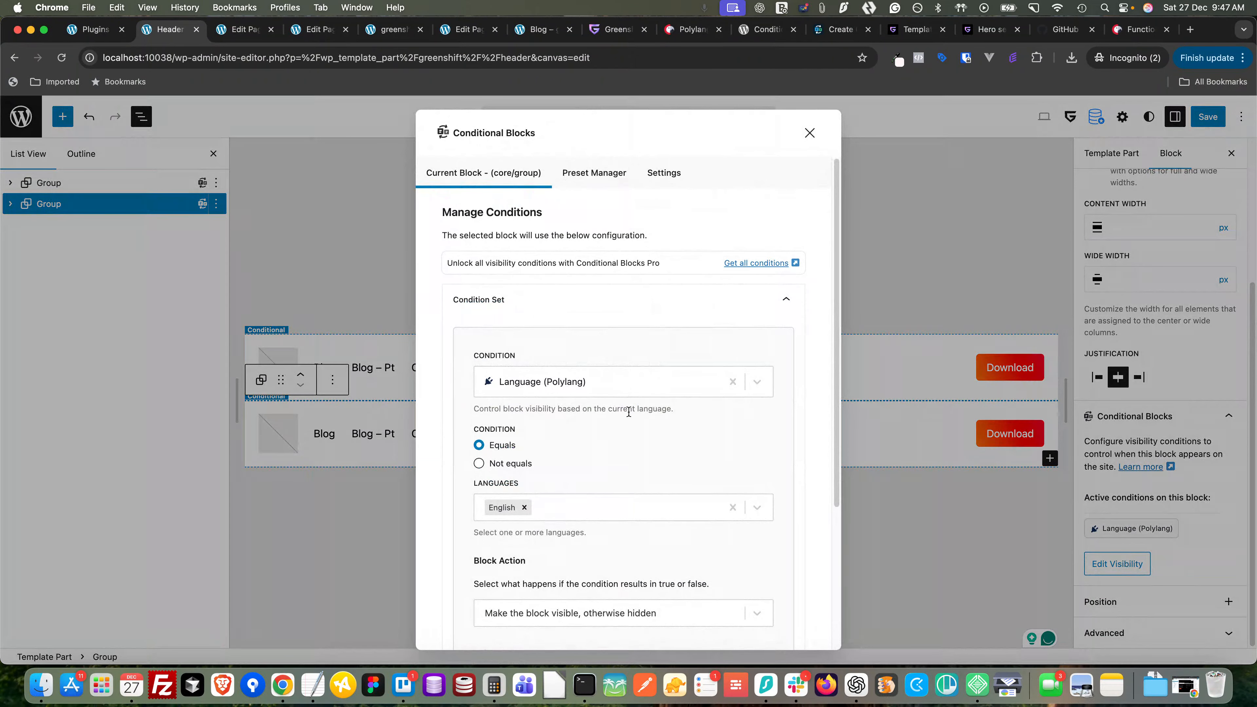
pyautogui.click(524, 508)
pyautogui.click(541, 514)
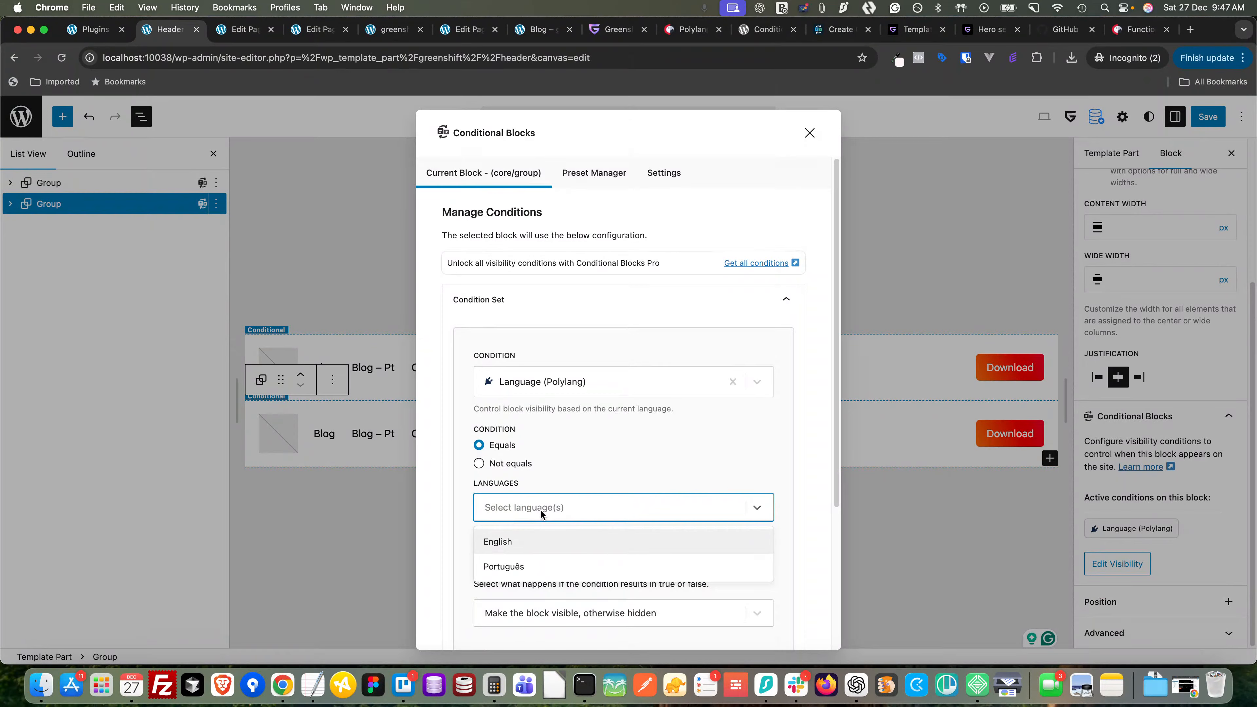
pyautogui.click(530, 566)
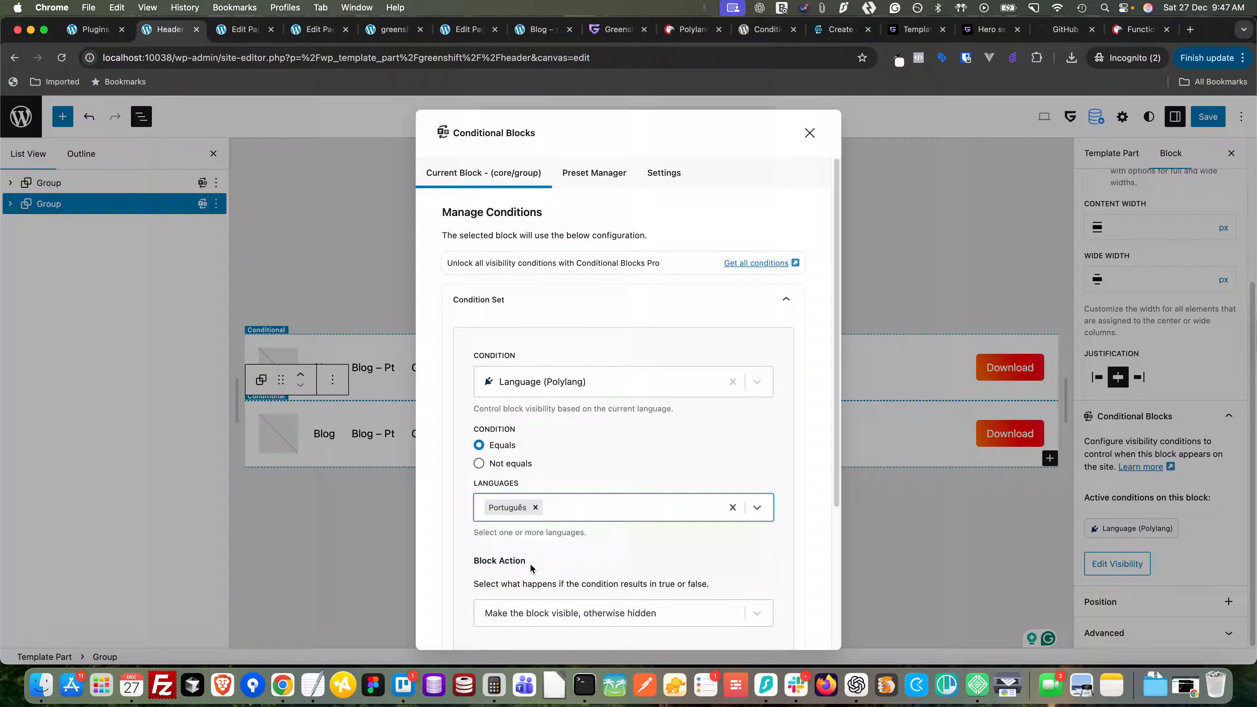
pyautogui.scroll(-4, 643, 473)
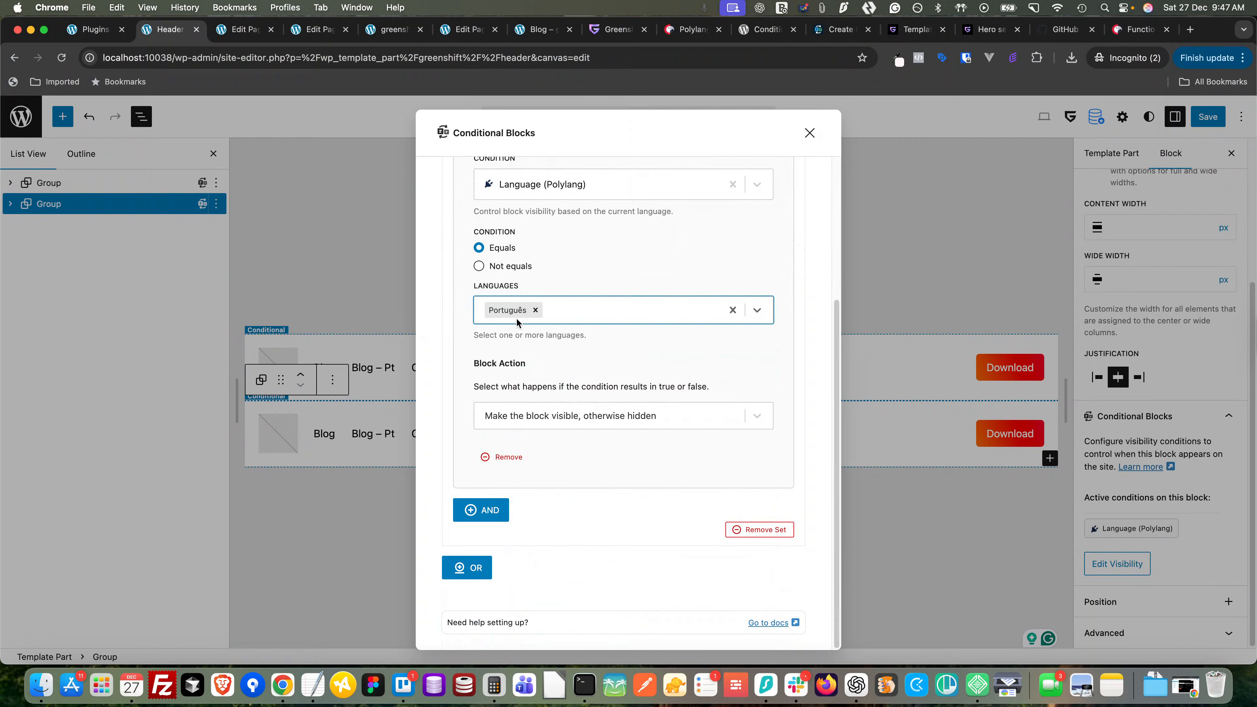
pyautogui.click(809, 133)
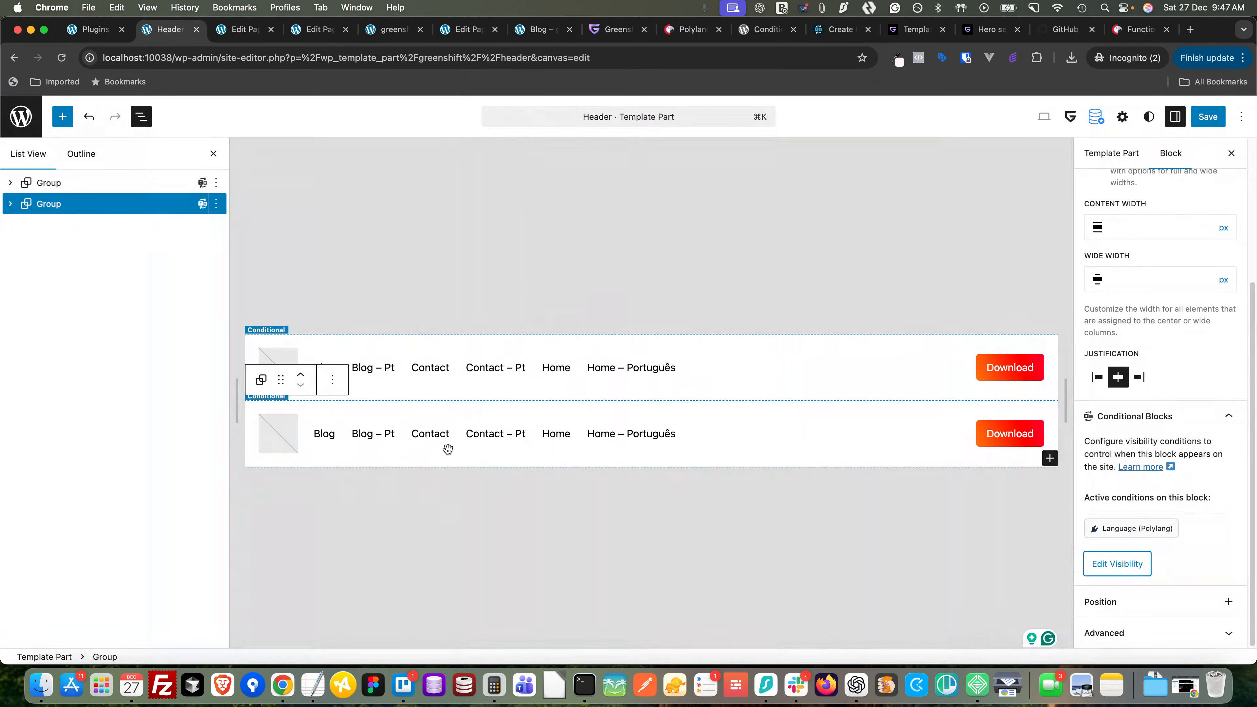
pyautogui.click(1207, 116)
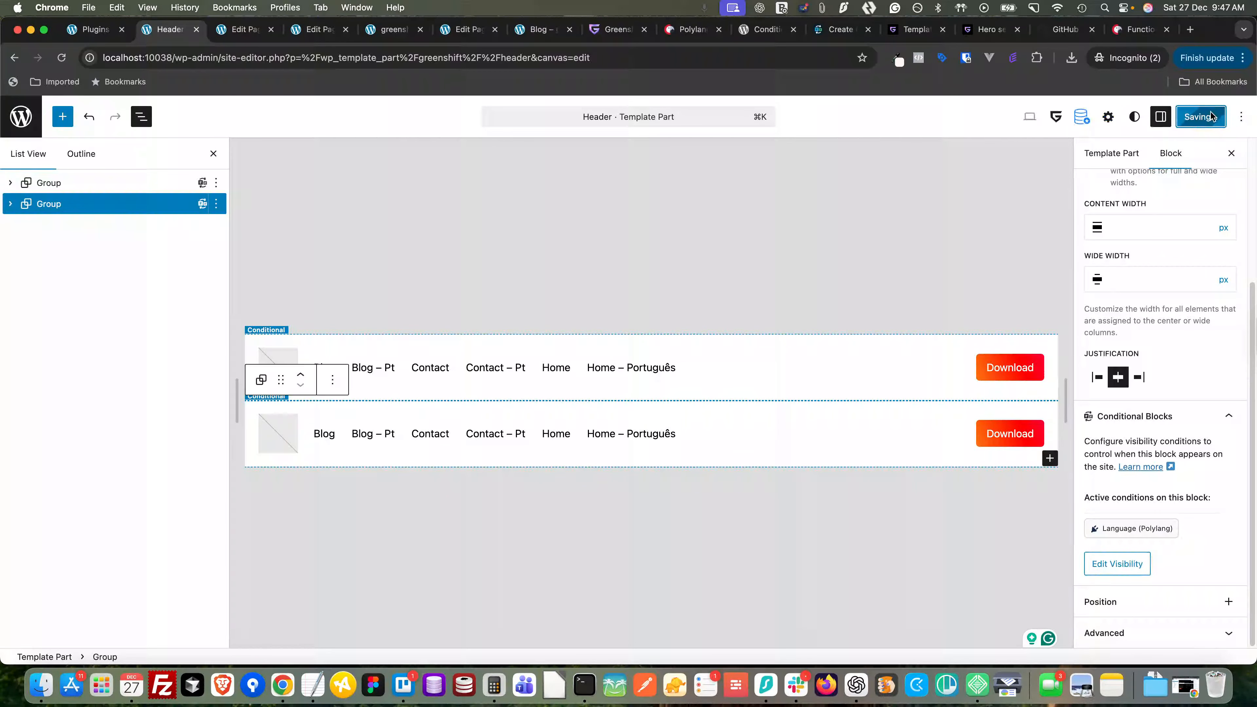
# - Reload the Portuguese home page on the front end to check its header, and return to the Header template part
pyautogui.click(394, 29)
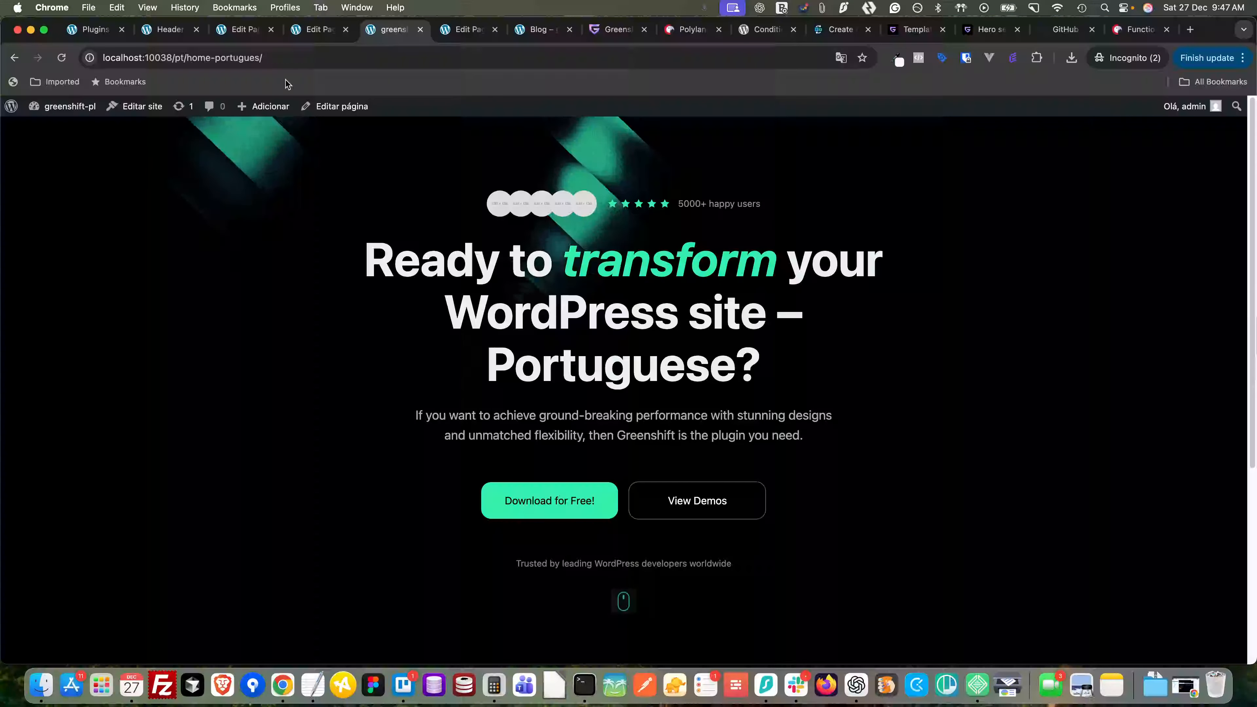
pyautogui.click(63, 60)
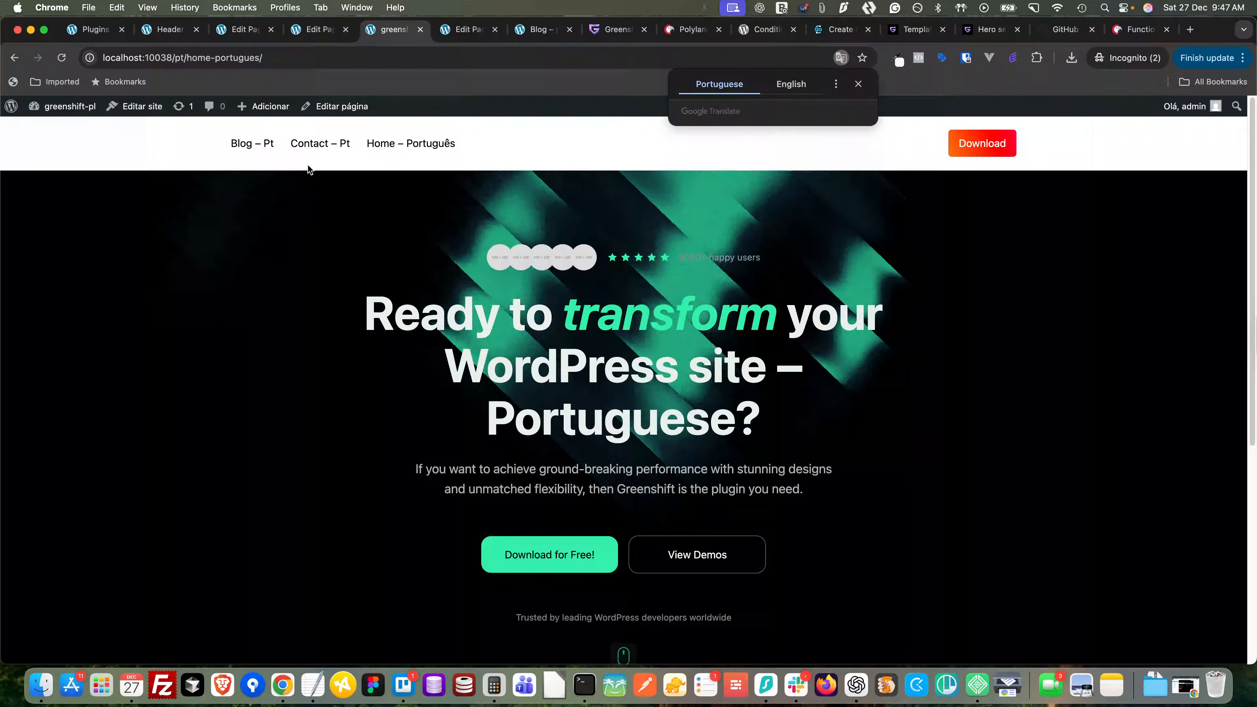
pyautogui.click(163, 29)
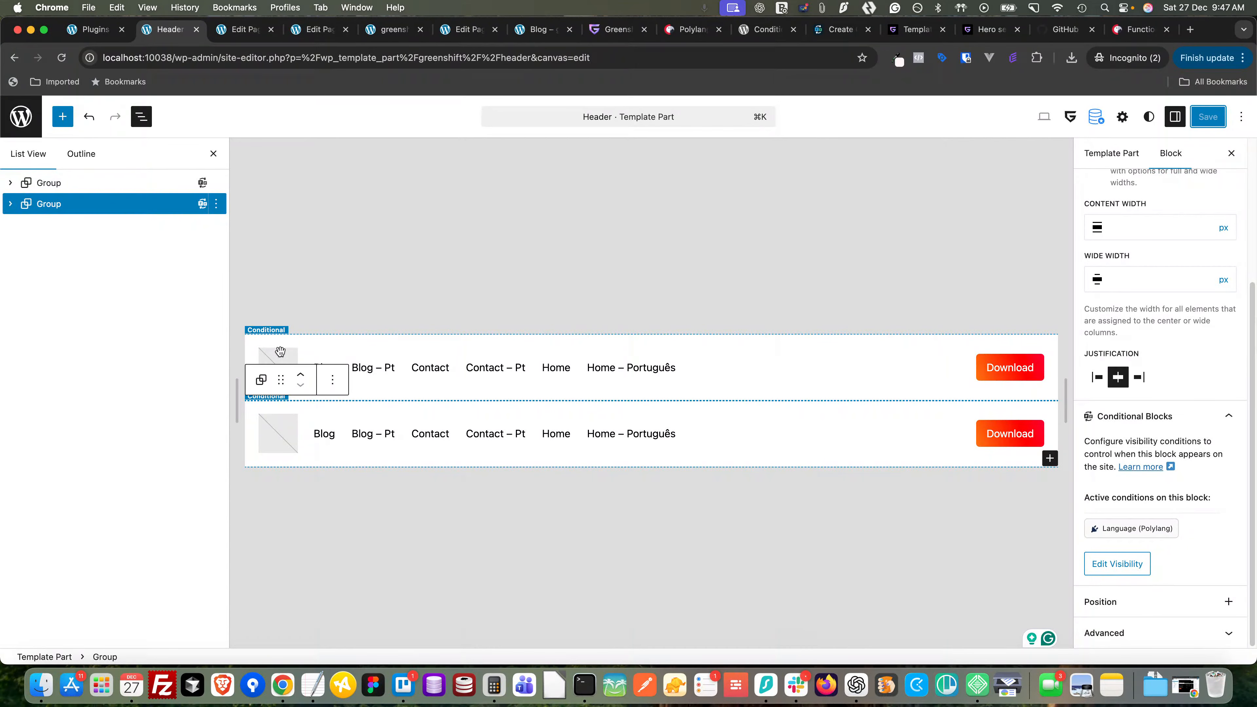
# - Convert the automatic Page List in the first Group's Navigation into individually editable page links
pyautogui.click(473, 371)
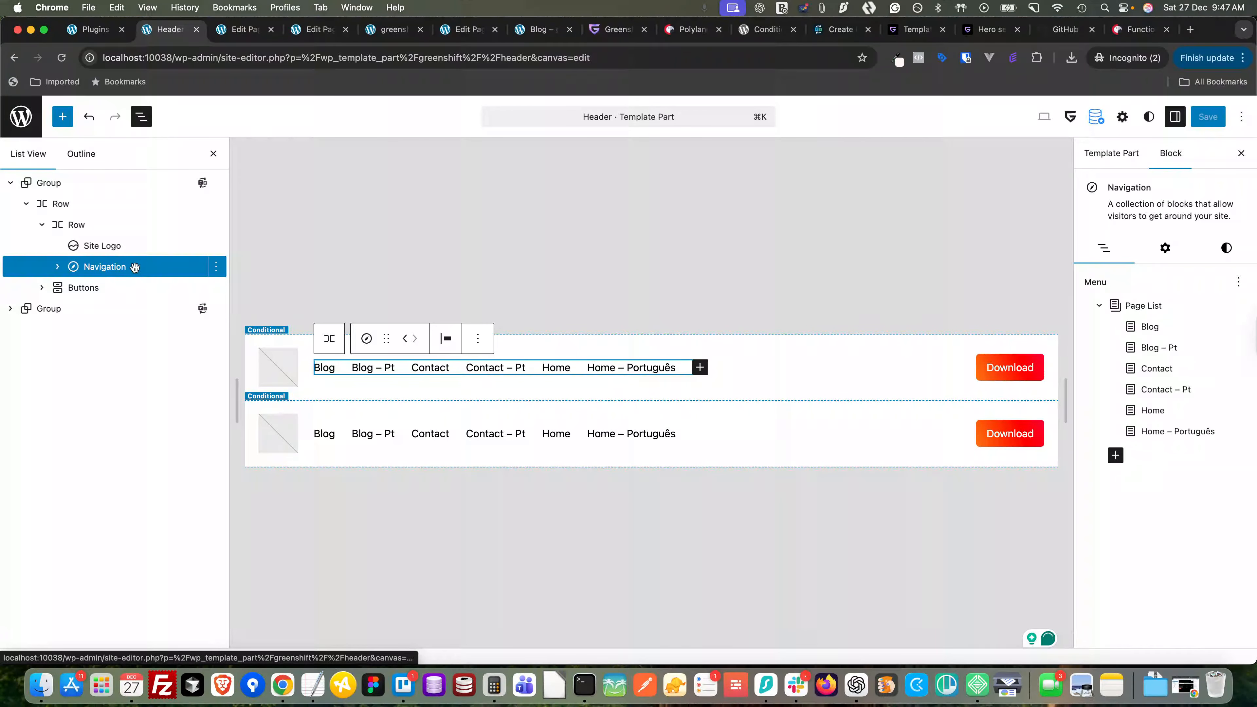
pyautogui.click(1172, 349)
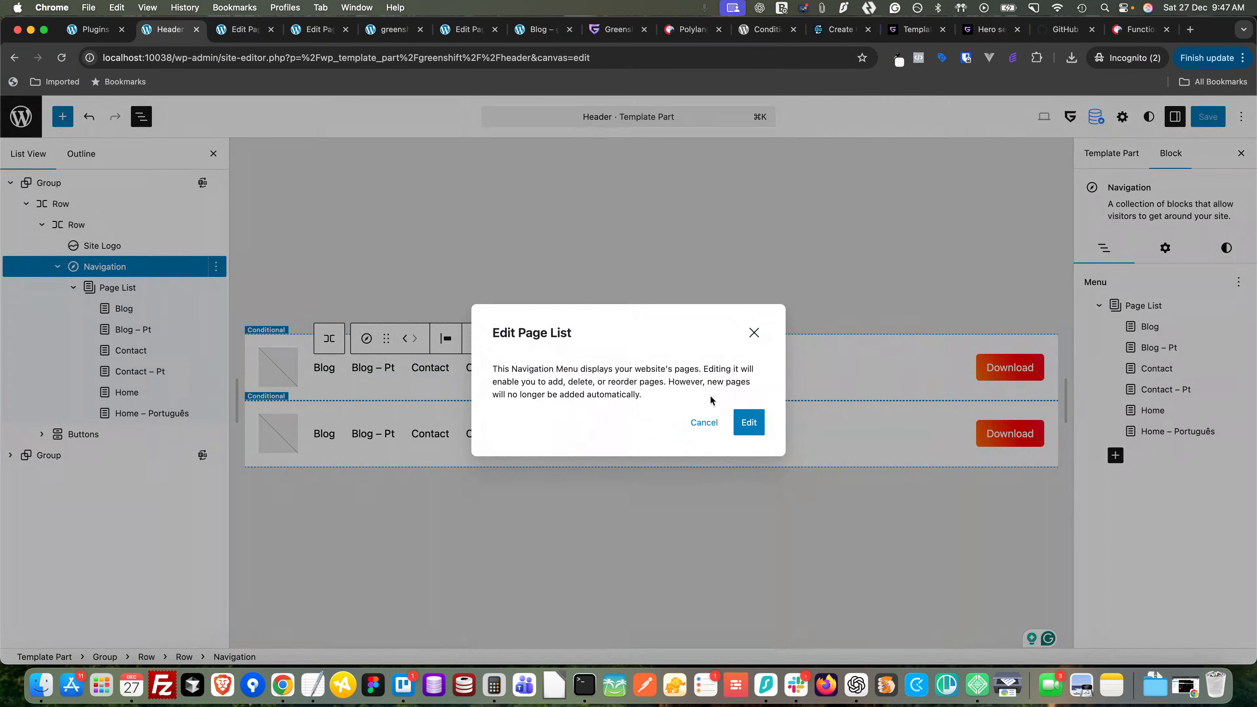
pyautogui.click(749, 421)
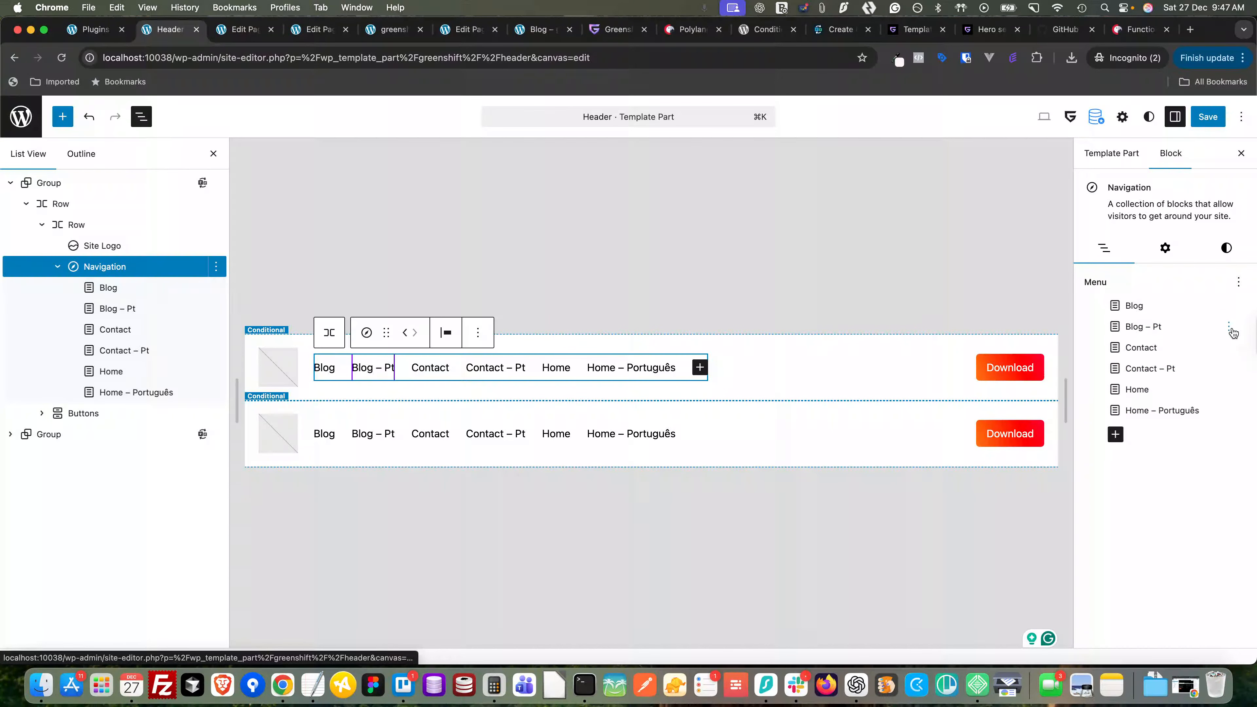
# - Remove the Blog – Pt, Contact – Pt and Home – Português links from the first Group's navigation menu
pyautogui.click(1229, 328)
pyautogui.click(1129, 451)
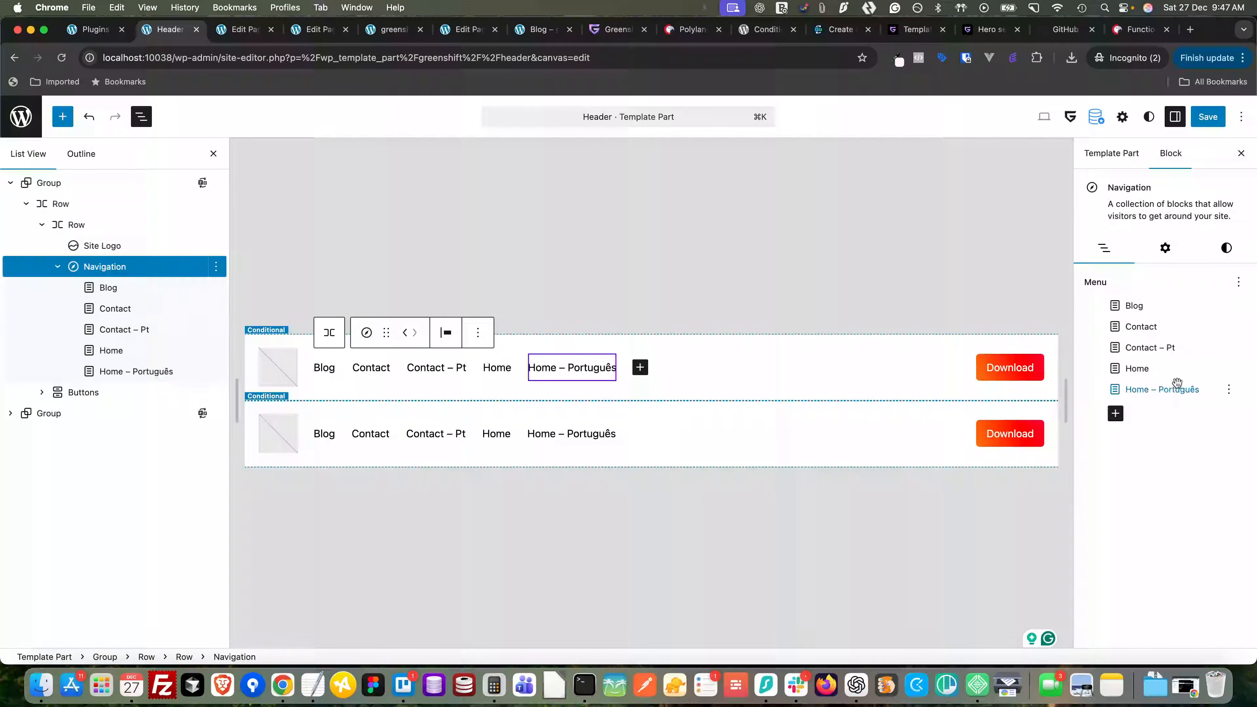
pyautogui.click(1229, 351)
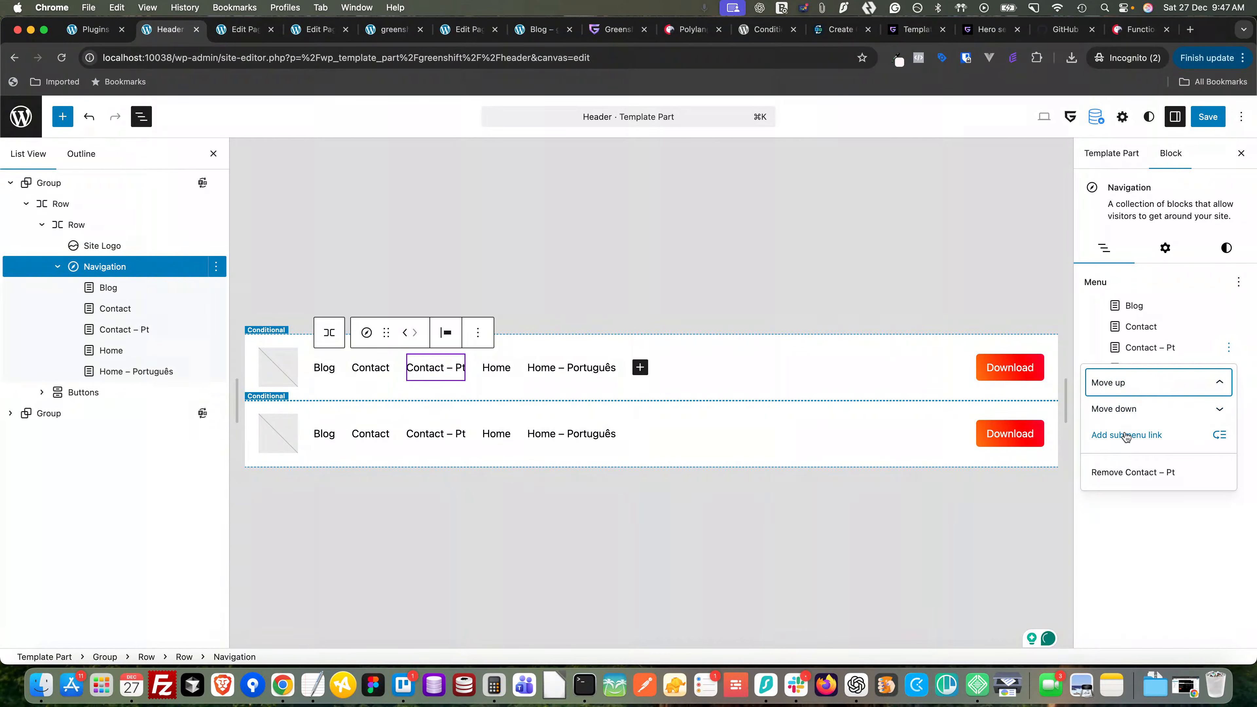
pyautogui.click(1122, 473)
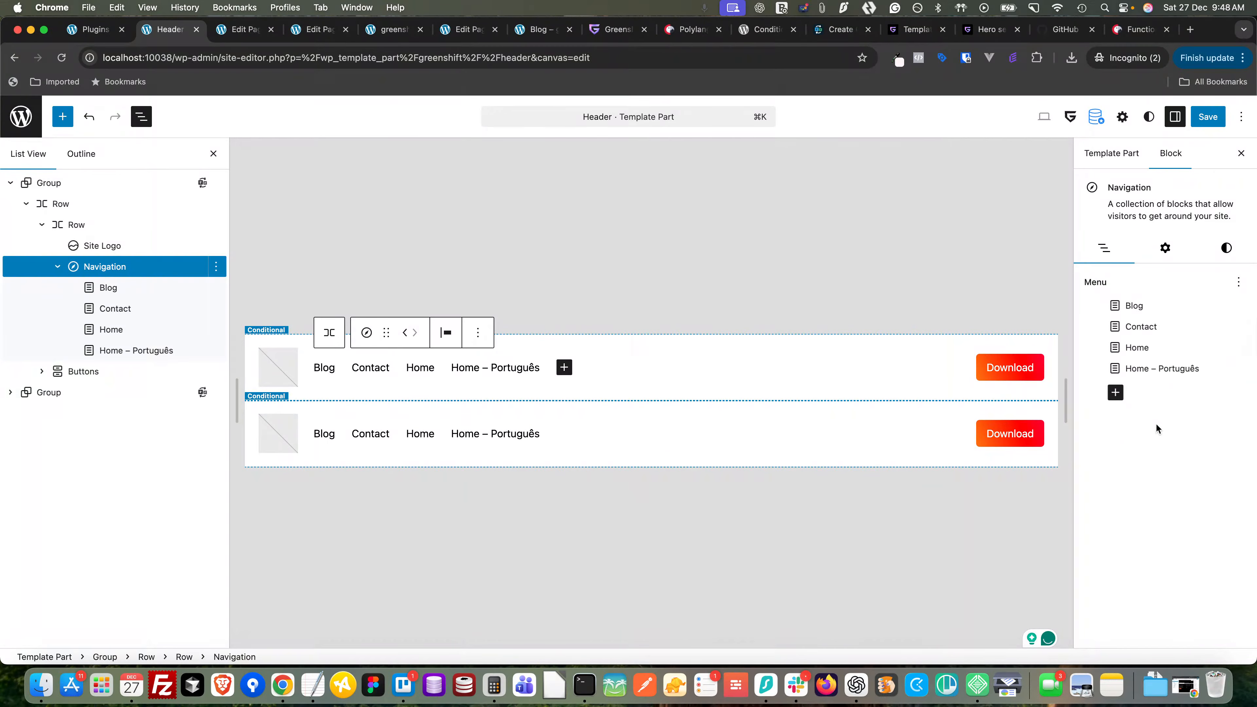
pyautogui.click(1197, 369)
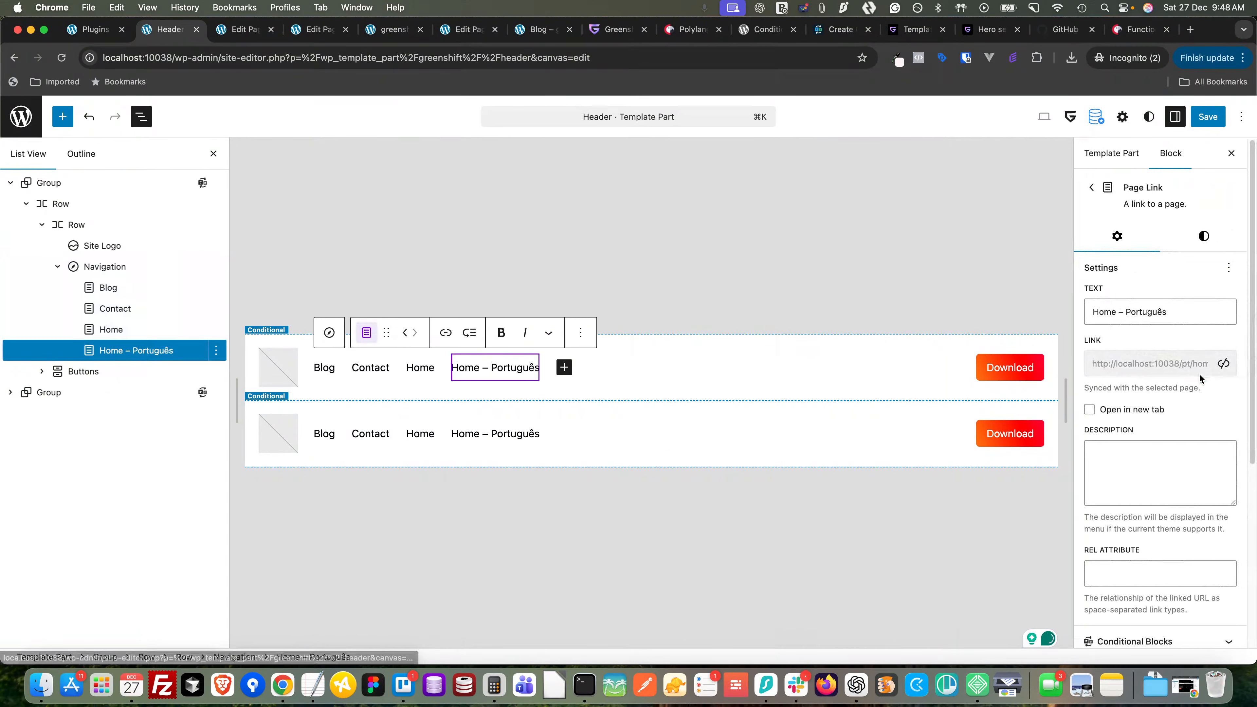
pyautogui.click(1092, 189)
pyautogui.click(1228, 368)
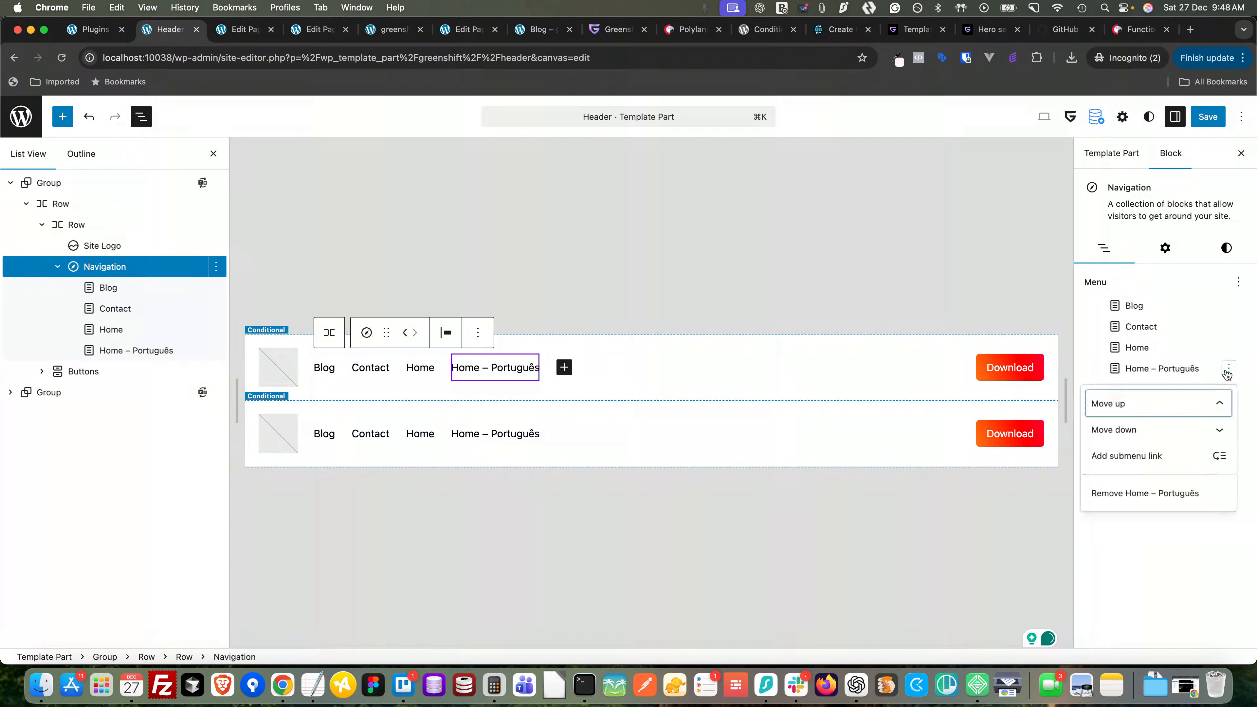
pyautogui.click(1130, 493)
# - Move the Home link ahead of Blog in the first Group's navigation menu and save the changes
pyautogui.moveTo(1111, 349); pyautogui.dragTo(1116, 307)
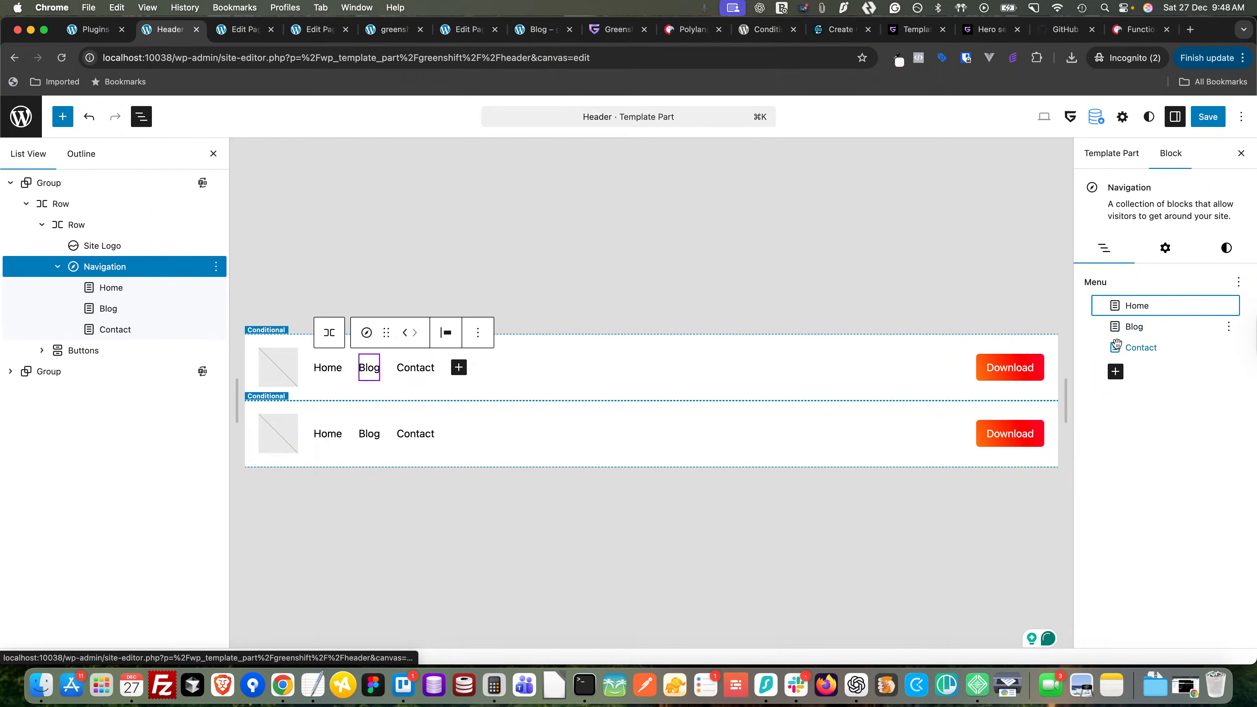
pyautogui.click(1207, 119)
pyautogui.click(1207, 121)
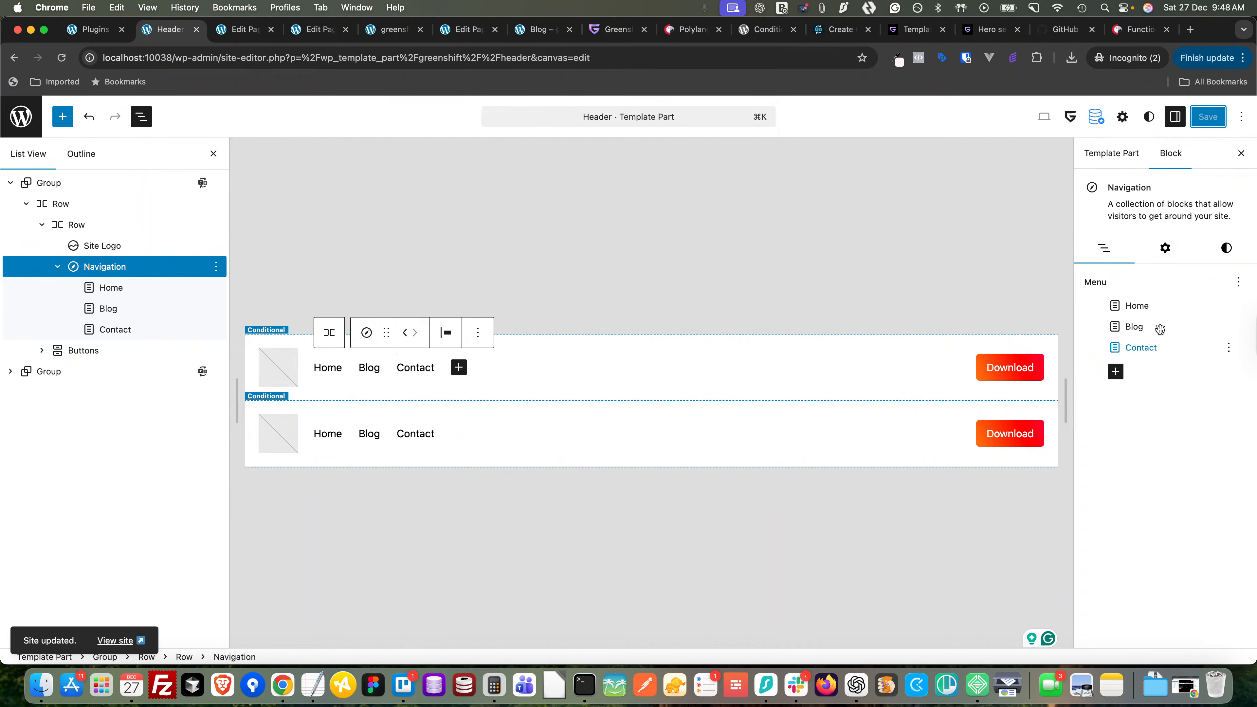
# - Create a new, separate navigation menu for the second Group's Navigation block
pyautogui.click(366, 431)
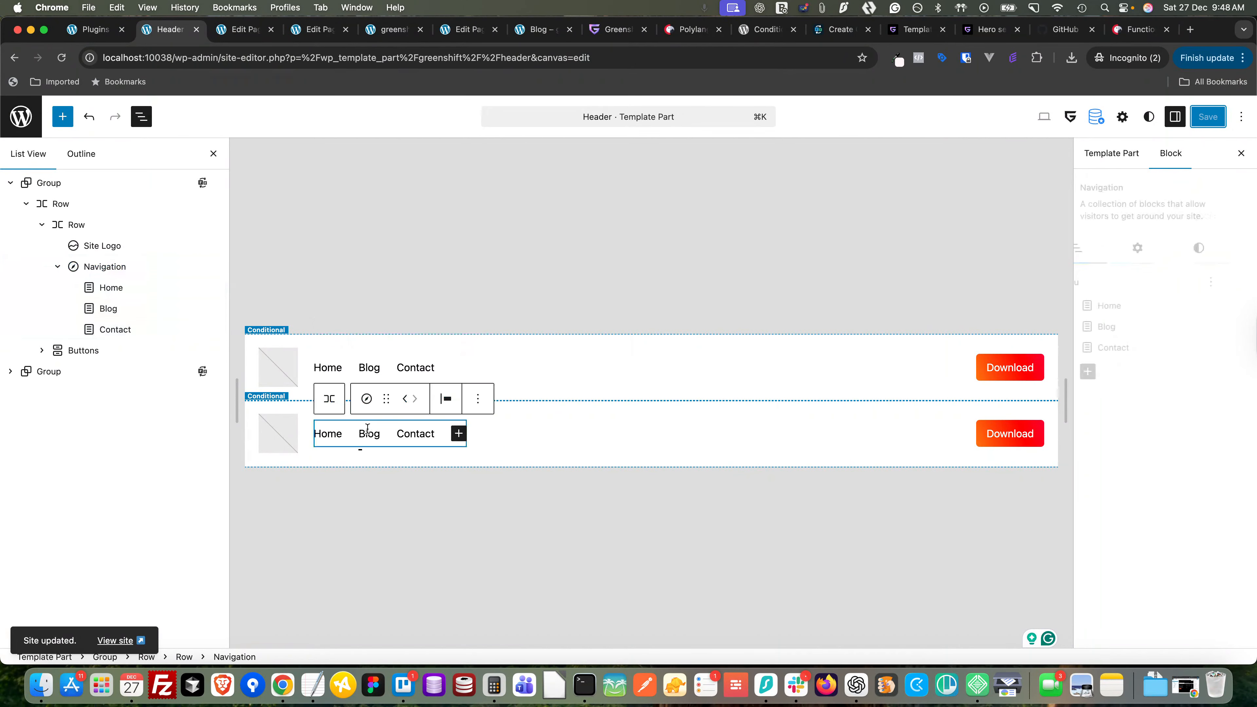
pyautogui.click(1238, 283)
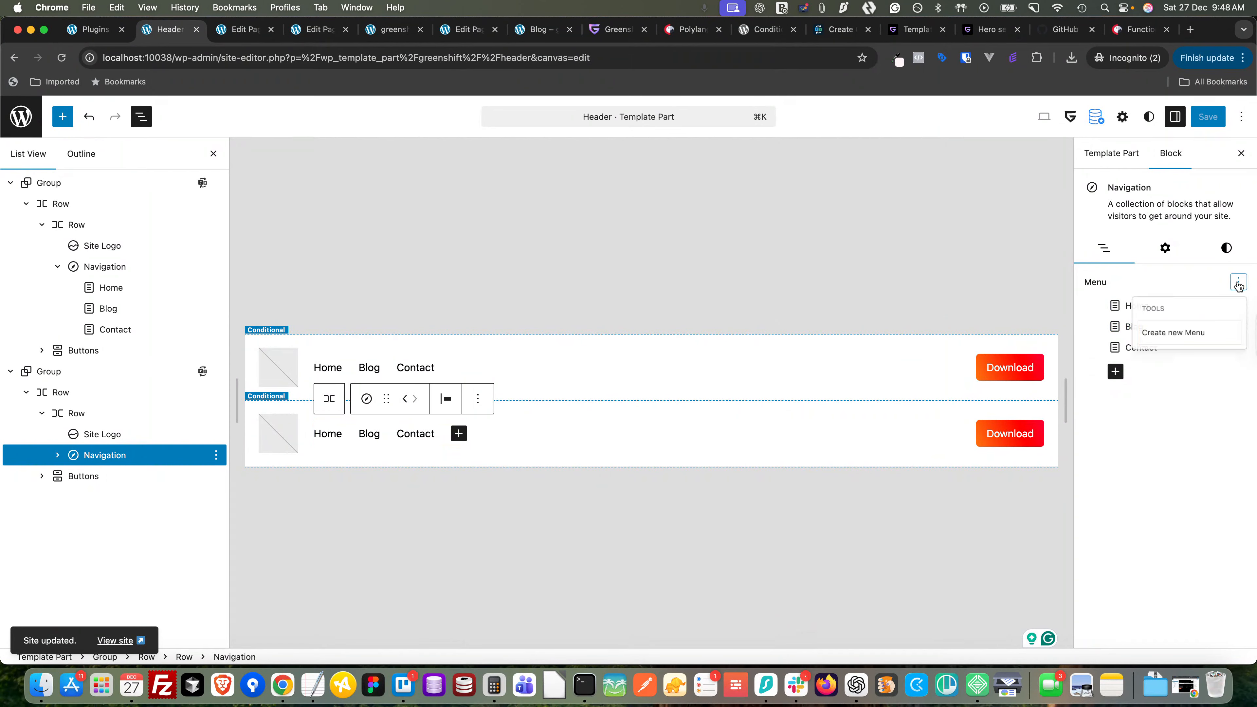
pyautogui.click(1168, 338)
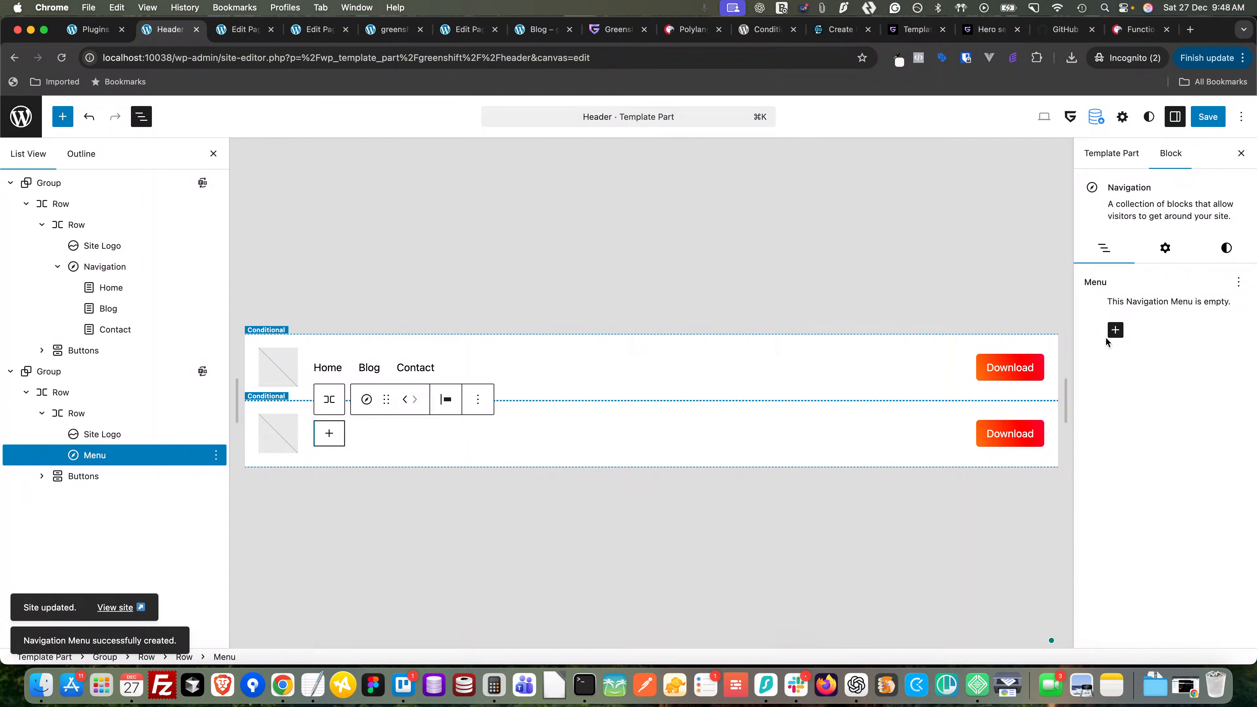
# - Add the Home – Português, Blog – Pt and Contact – Pt pages to the new menu in that order and save
pyautogui.click(1114, 330)
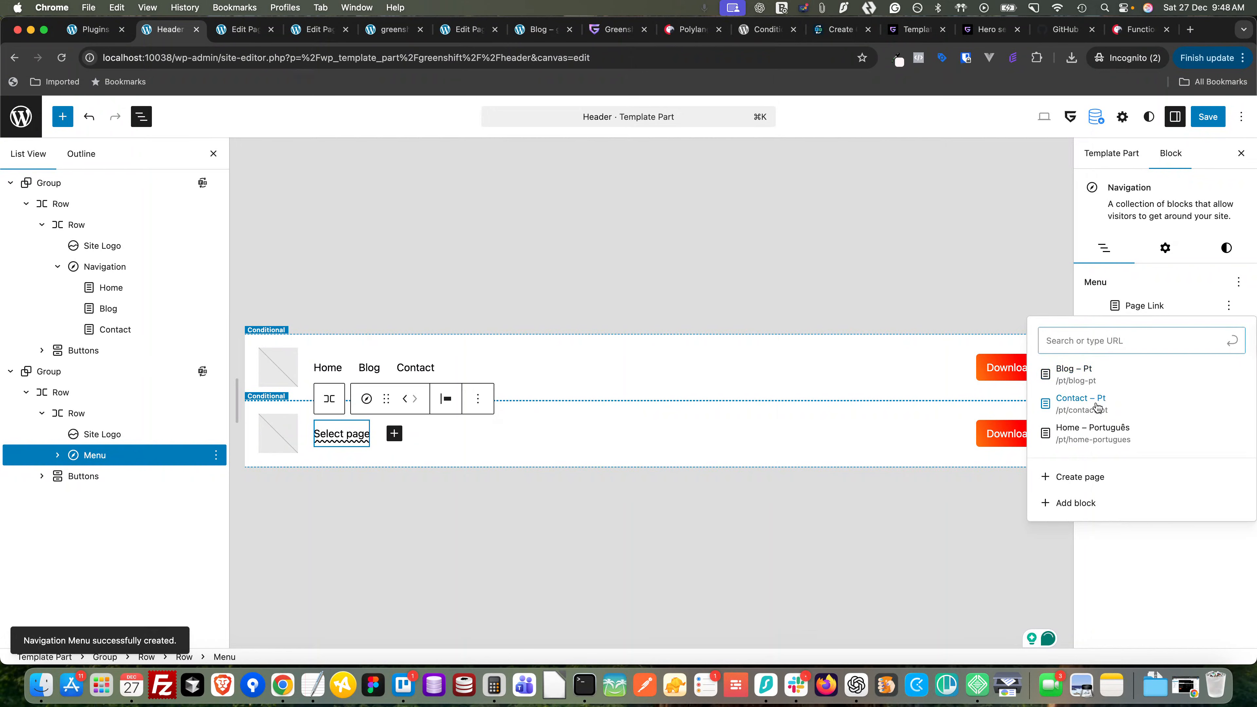
pyautogui.click(1098, 429)
pyautogui.click(1116, 330)
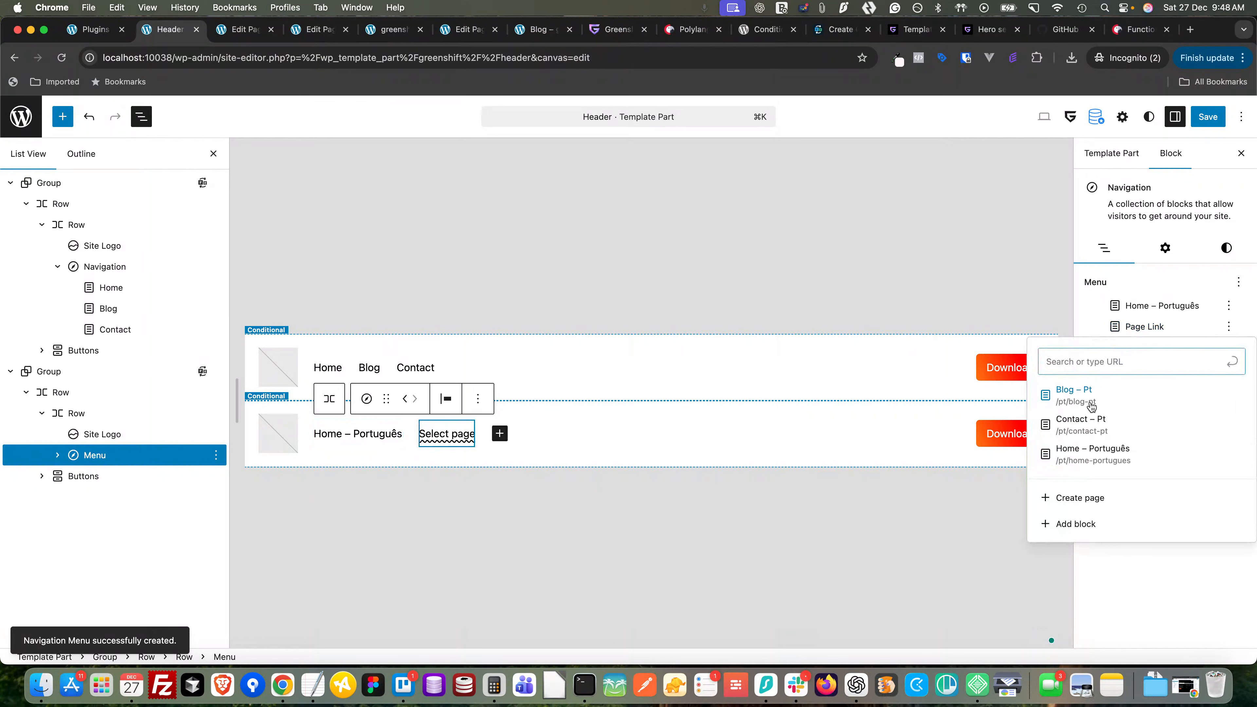
pyautogui.click(1085, 402)
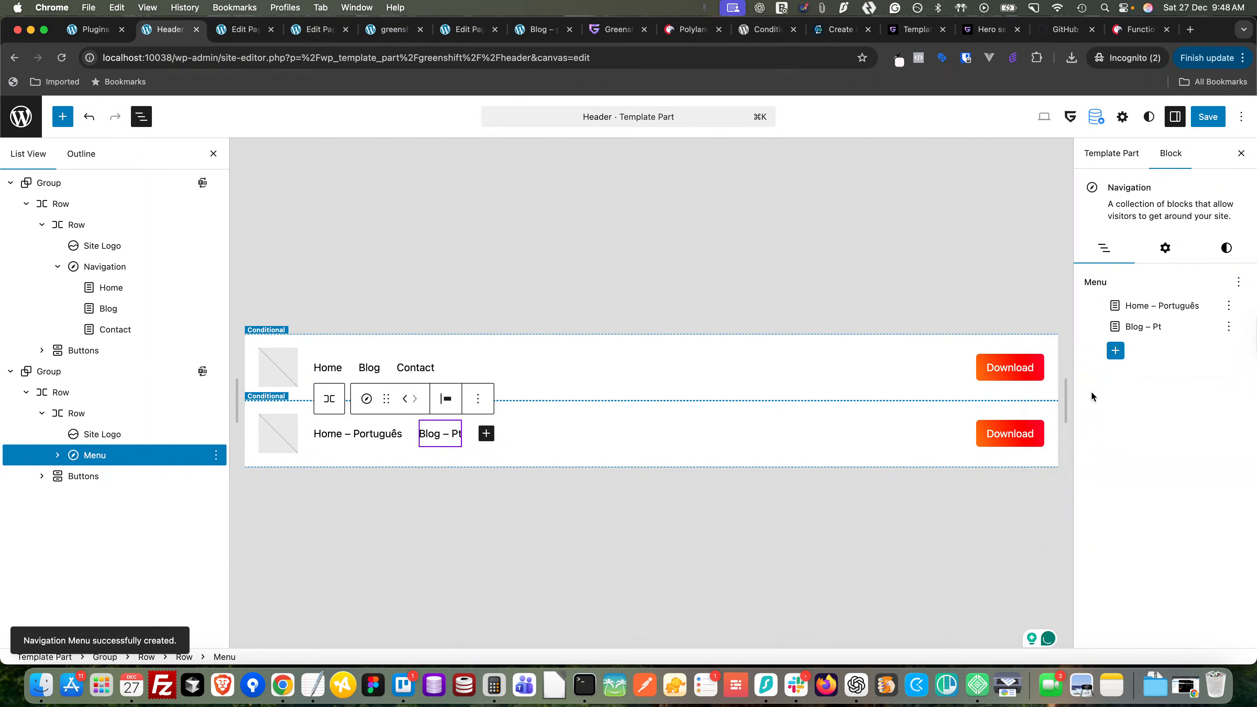
pyautogui.click(1115, 351)
pyautogui.click(1082, 442)
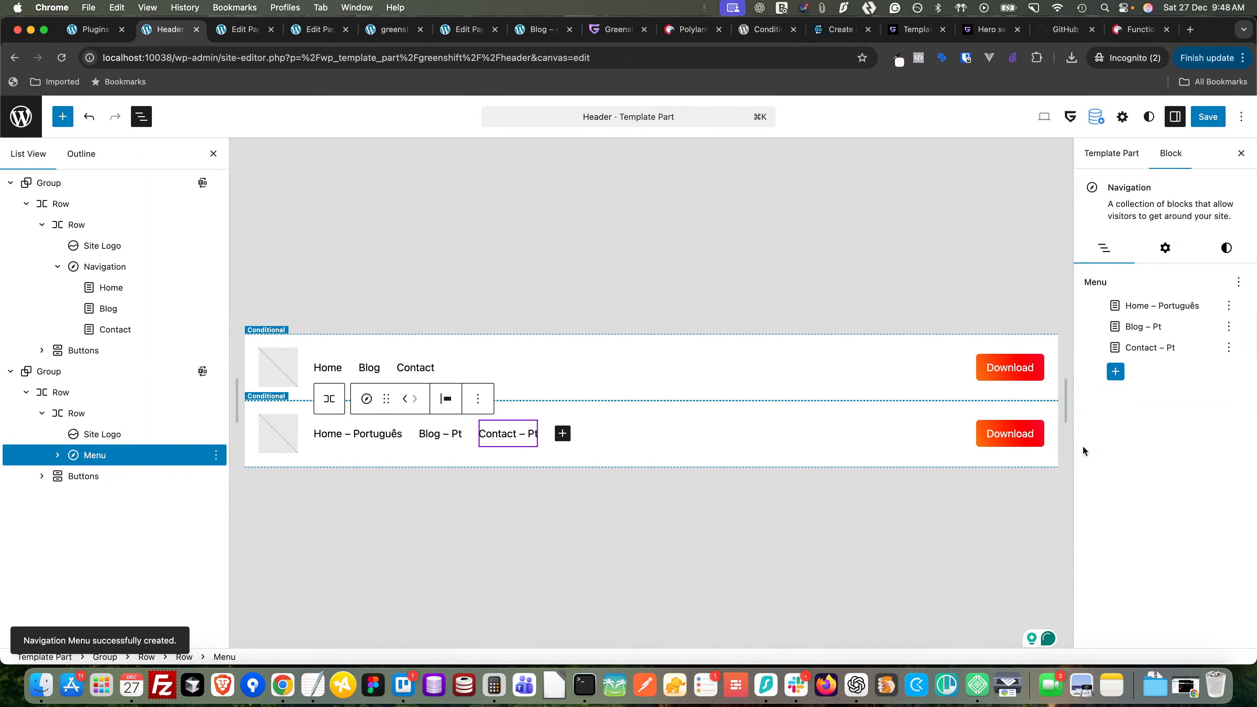
pyautogui.click(1207, 122)
pyautogui.click(1207, 122)
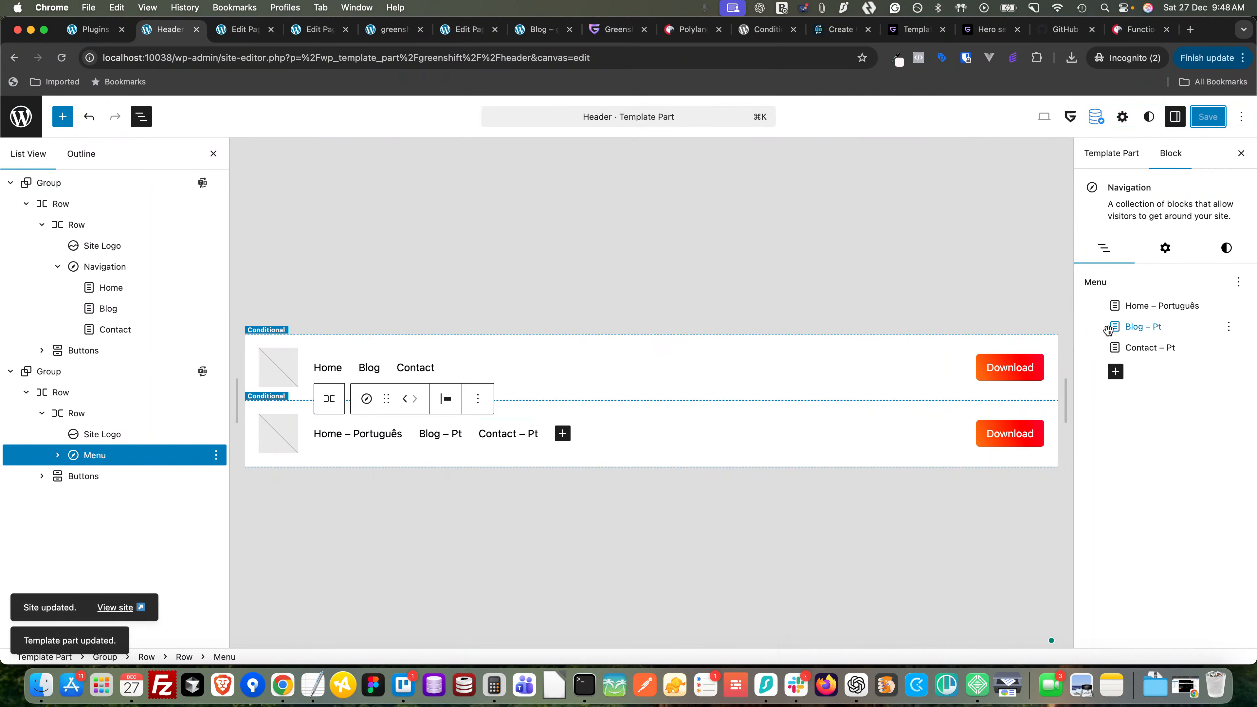
# - Reload the Portuguese home page, then switch the site to English to check each language's header menu
pyautogui.click(384, 37)
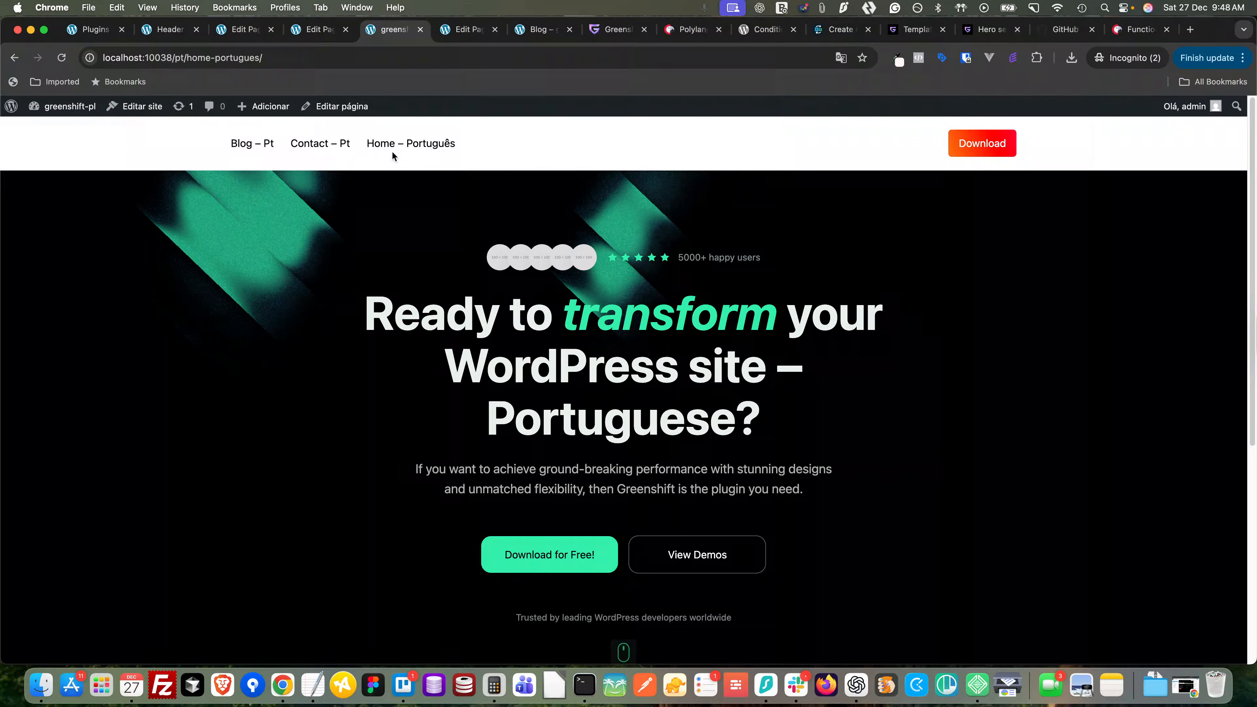
pyautogui.click(61, 57)
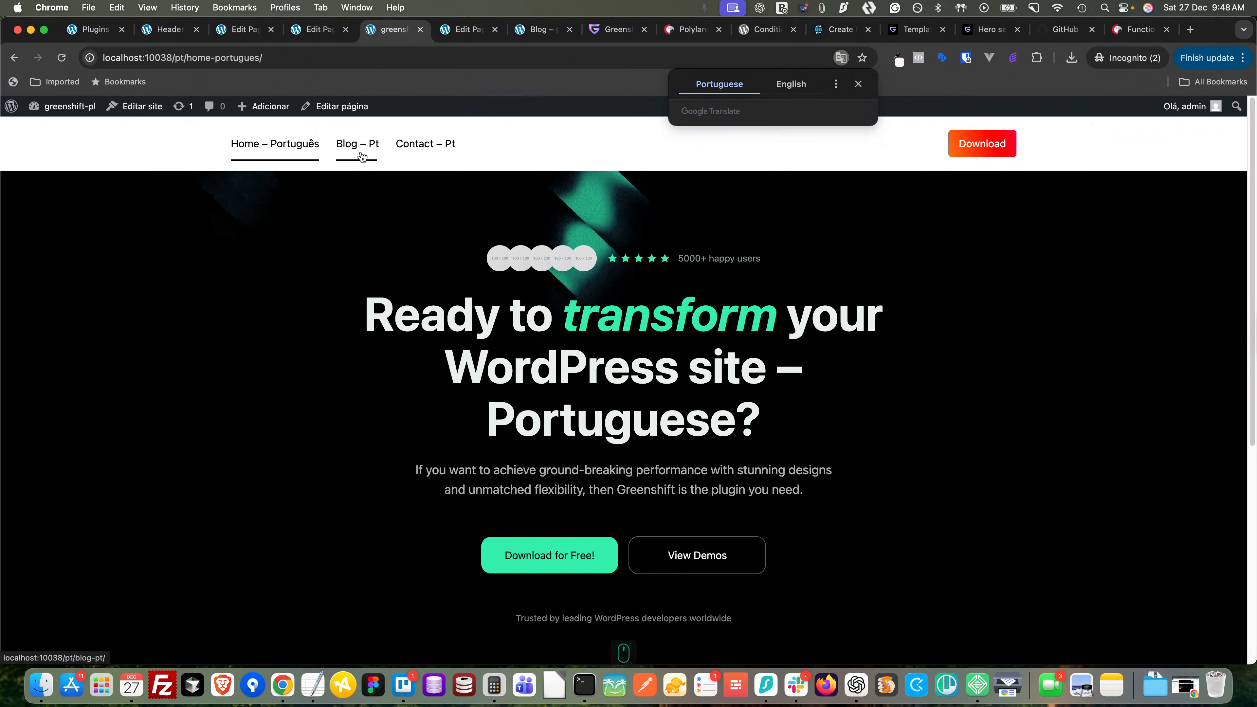
pyautogui.scroll(-7, 460, 378)
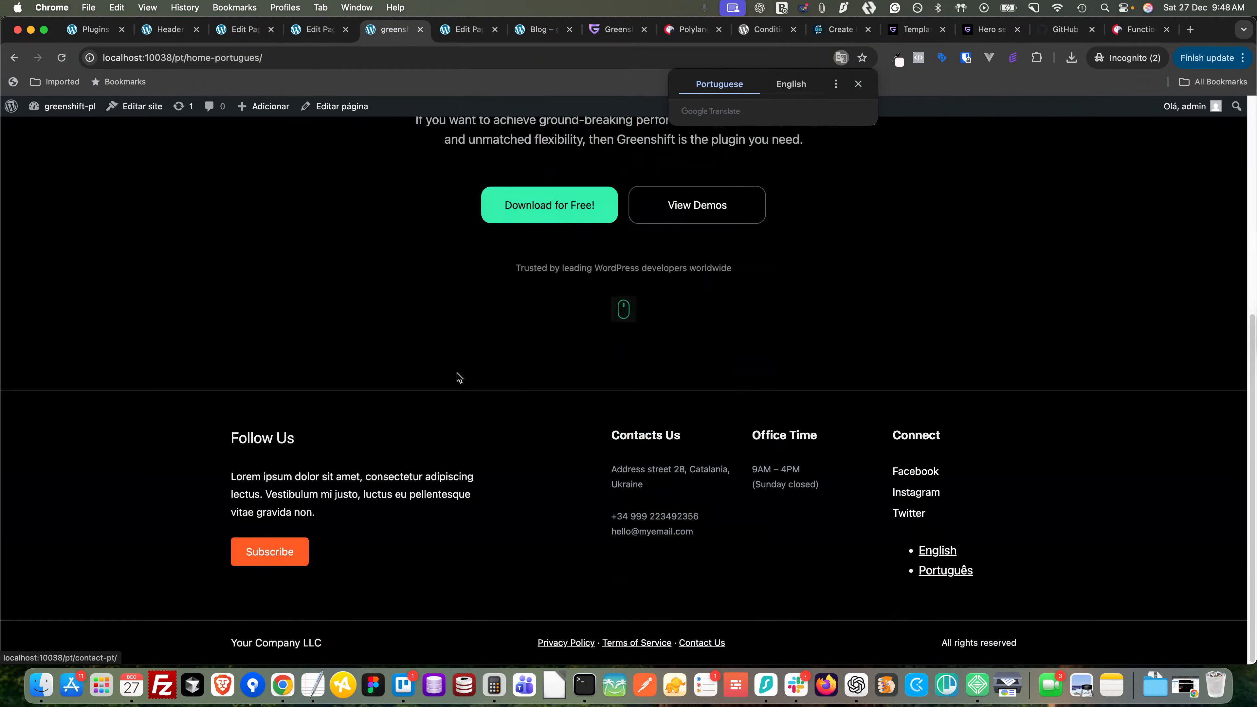
pyautogui.click(931, 552)
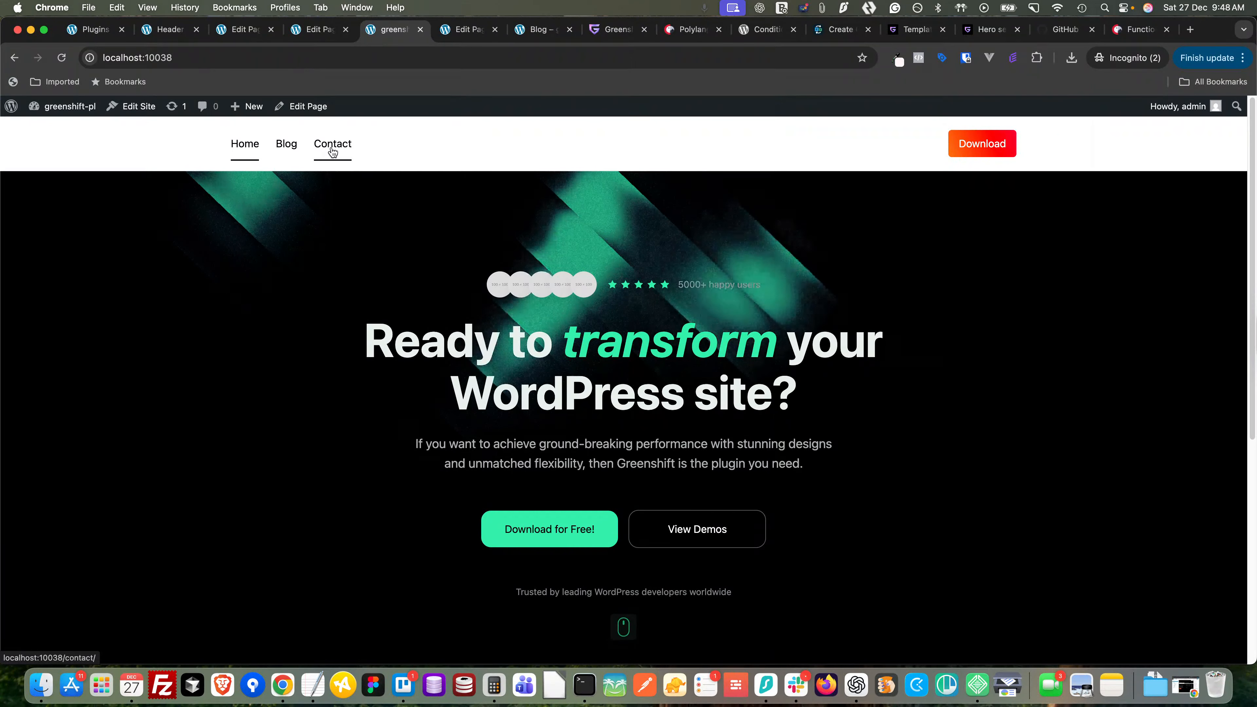
pyautogui.scroll(-7, 315, 351)
pyautogui.scroll(4, 316, 352)
pyautogui.scroll(-4, 315, 357)
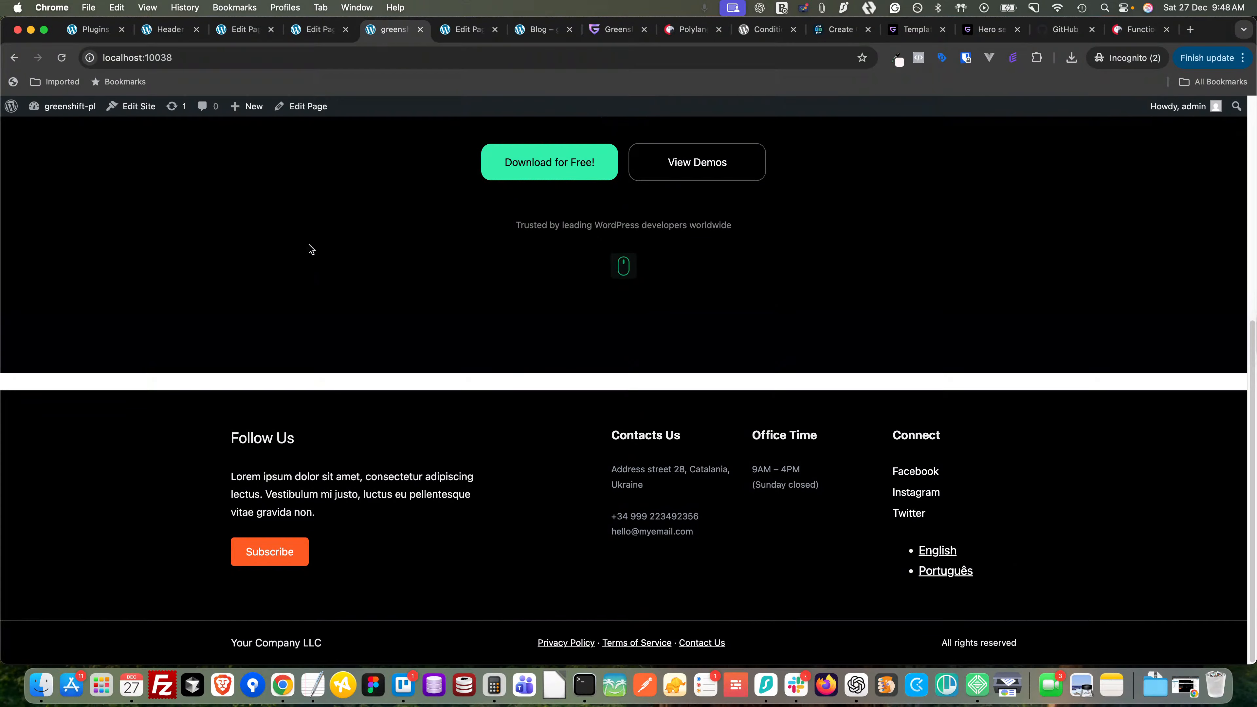
# - Open the Footer template part in the site editor and show its block list with the first Group selected
pyautogui.click(168, 29)
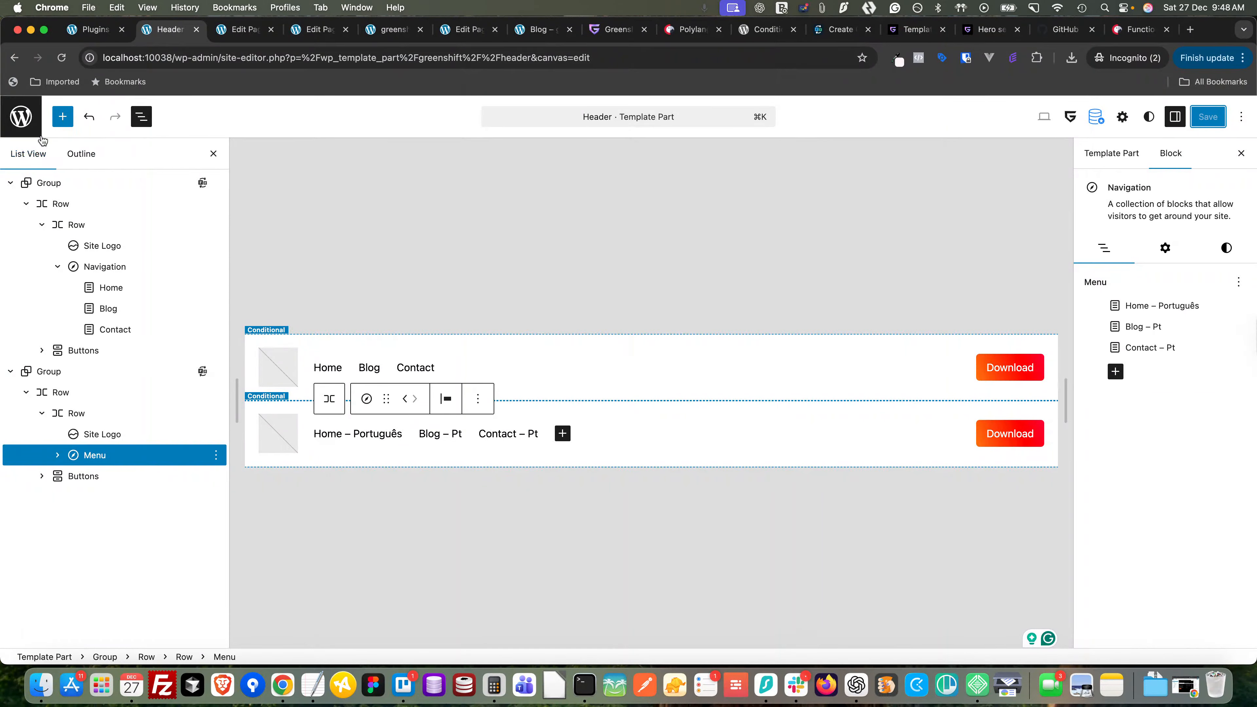
pyautogui.click(20, 116)
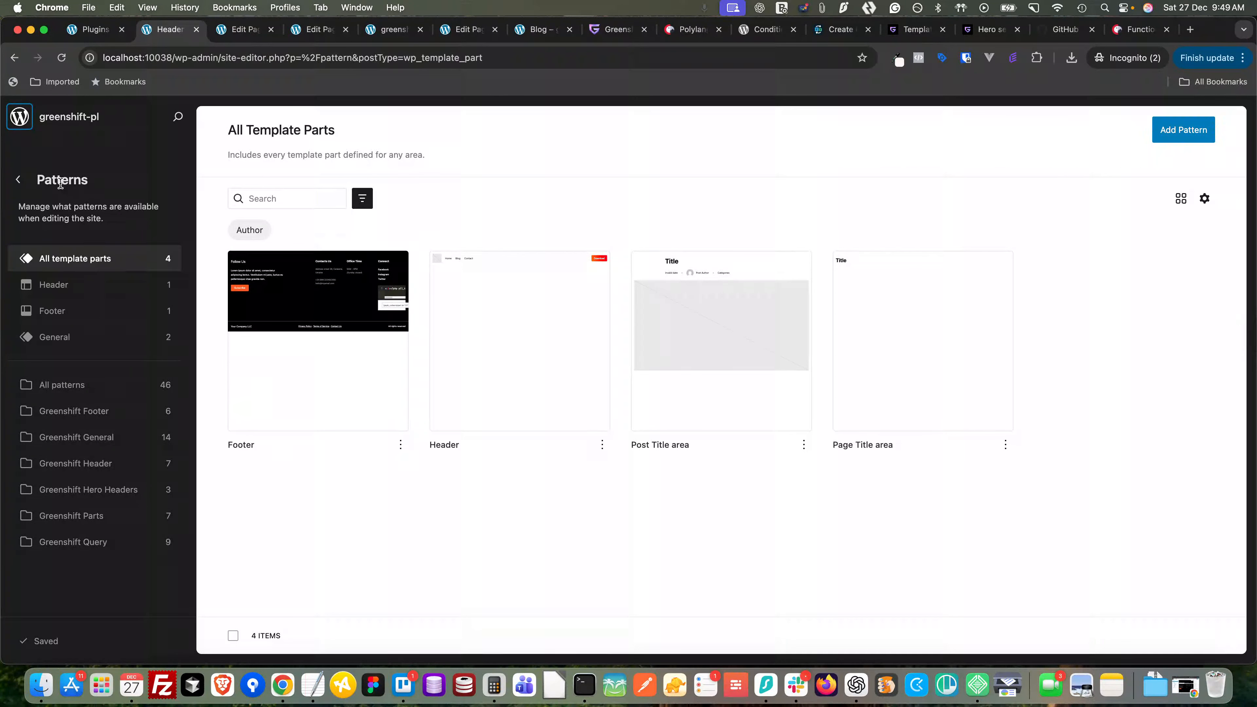
pyautogui.click(53, 310)
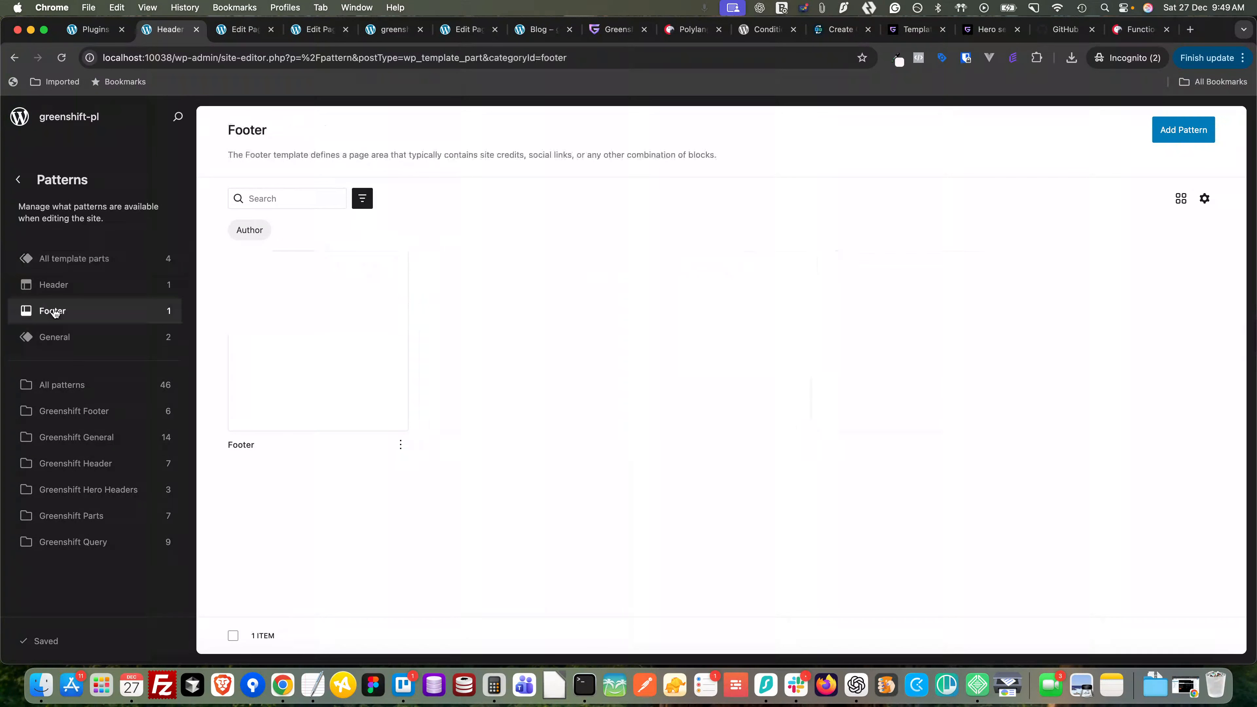
pyautogui.click(362, 302)
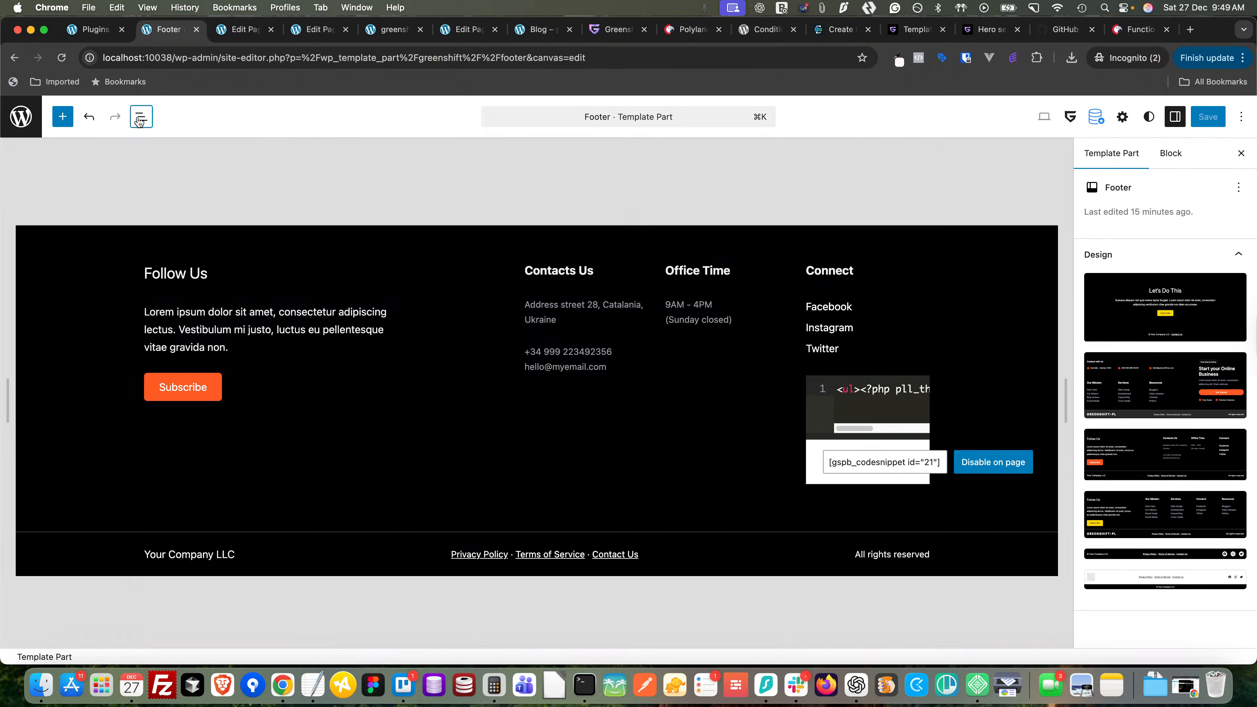
pyautogui.click(140, 116)
pyautogui.click(68, 204)
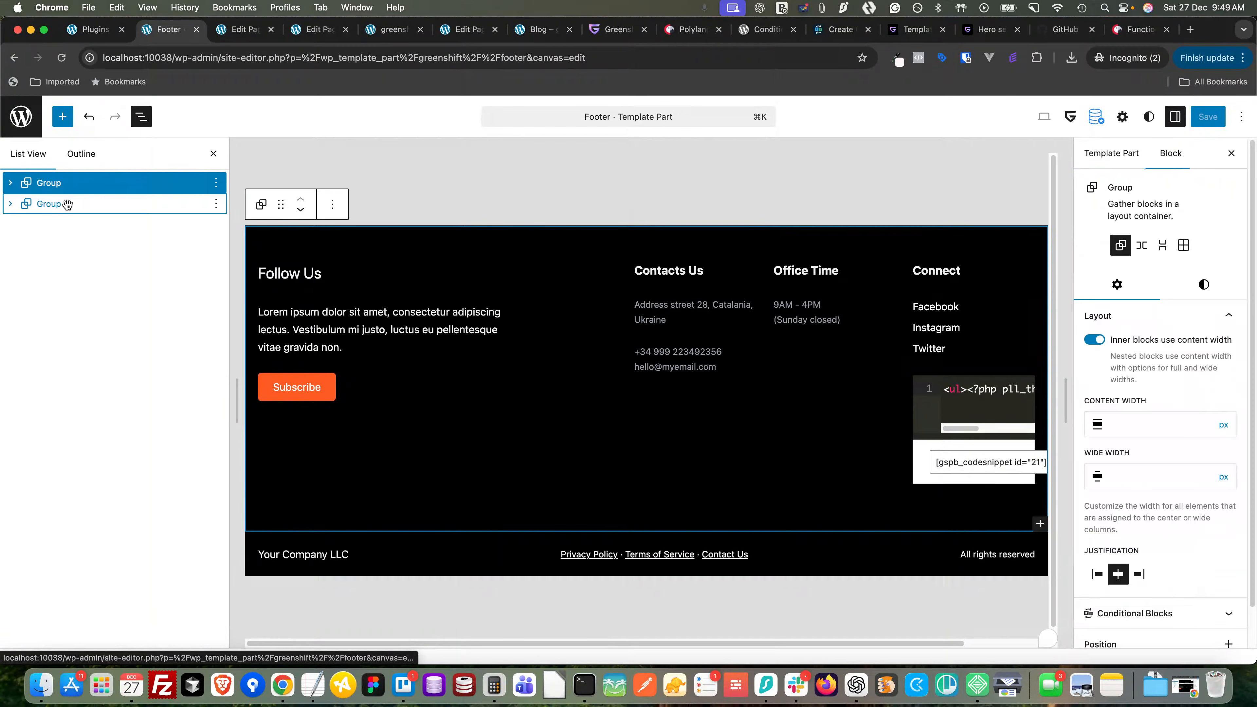
pyautogui.click(115, 182)
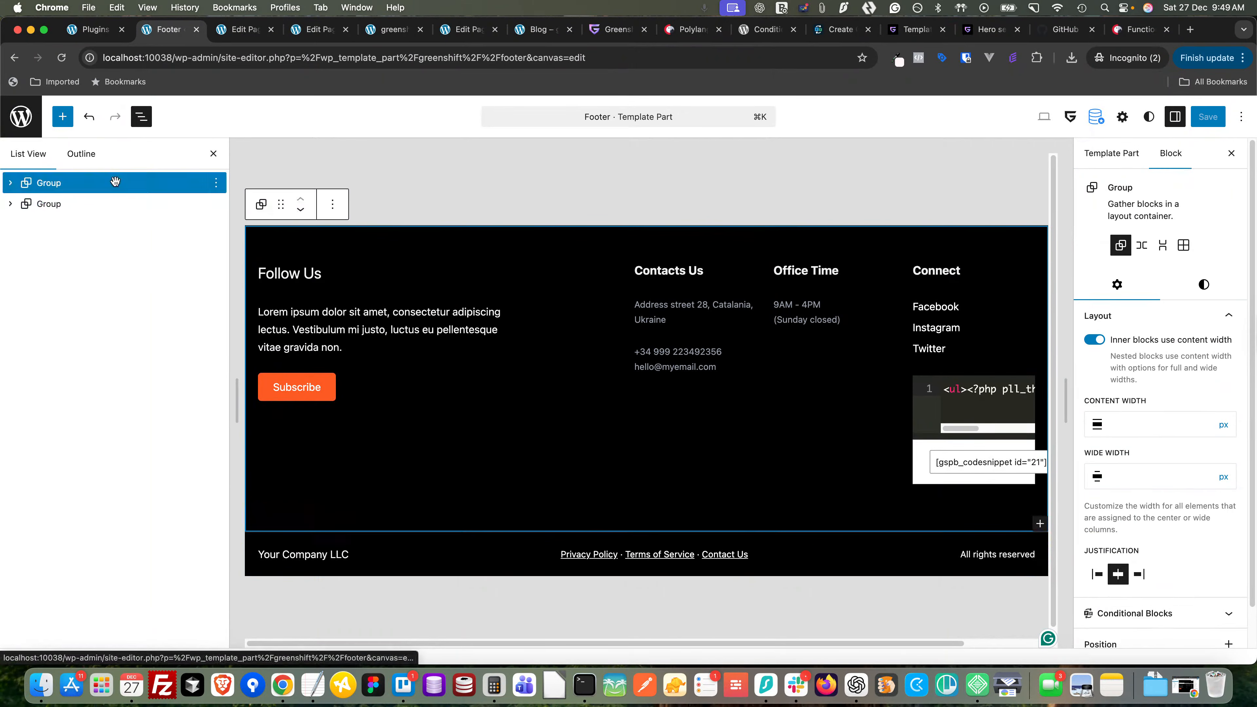
# - Add a DIV element before the first footer Group and nest both Groups inside it
pyautogui.rightClick(114, 183)
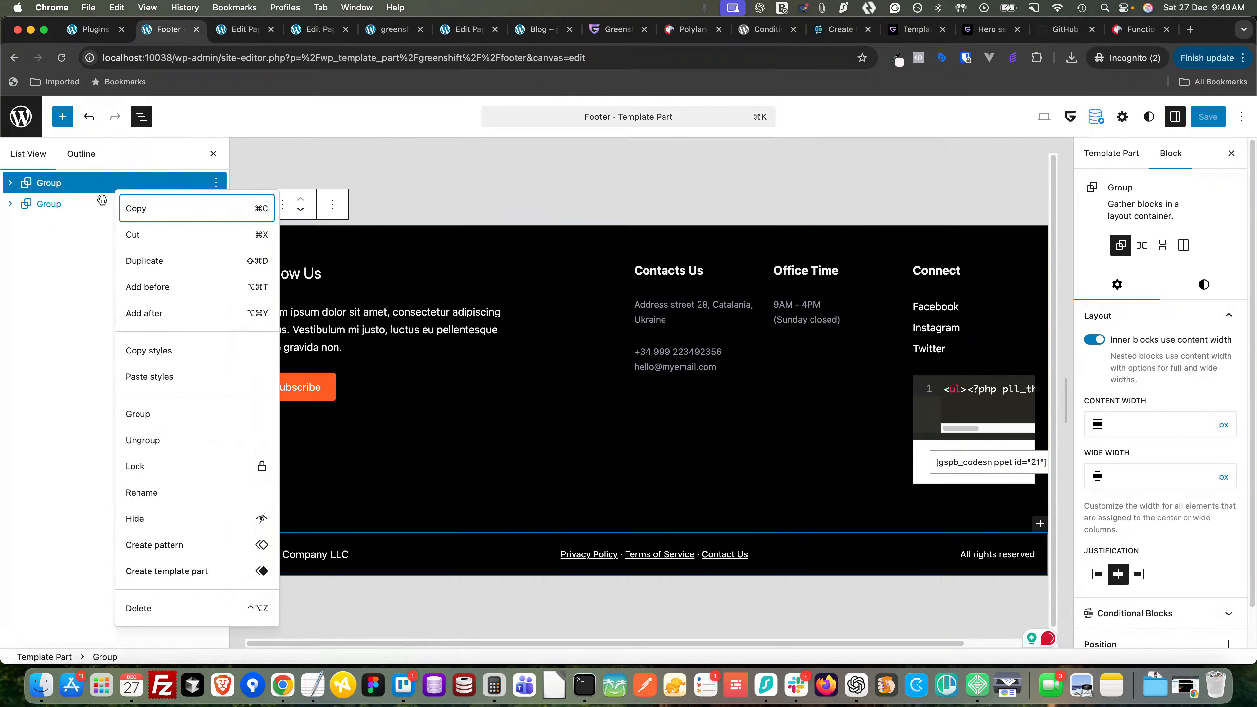
pyautogui.click(149, 287)
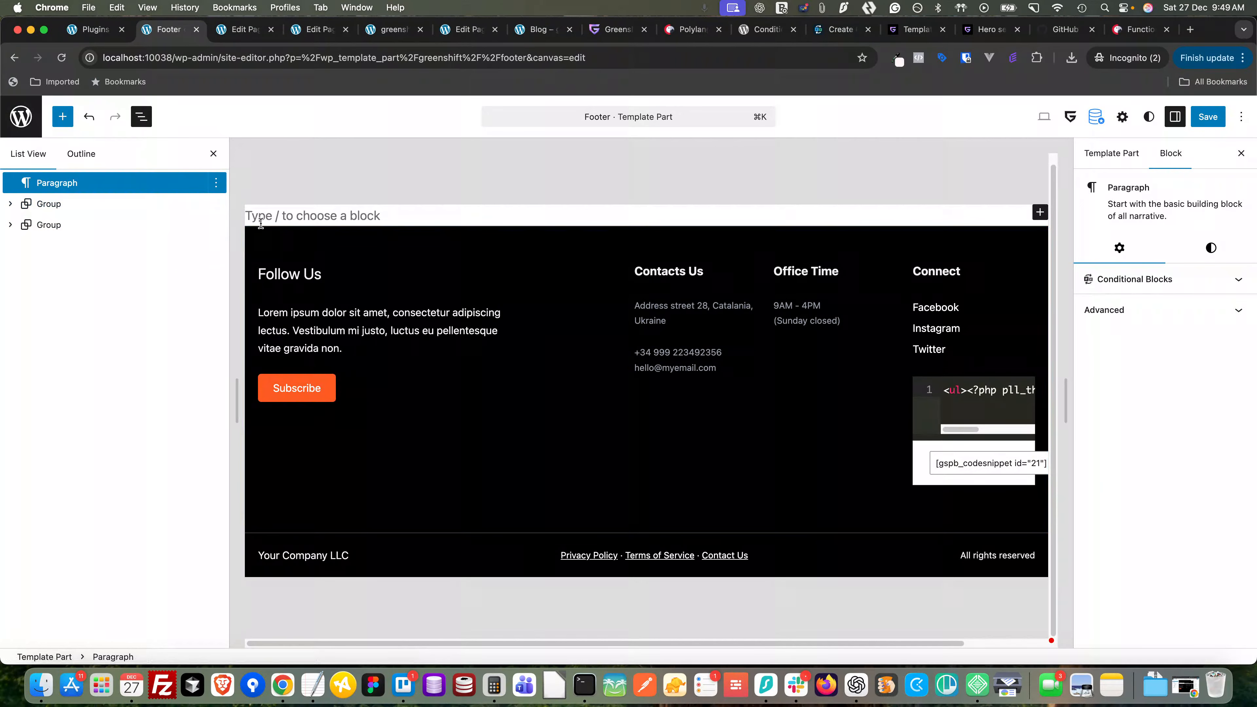
pyautogui.write('/div')
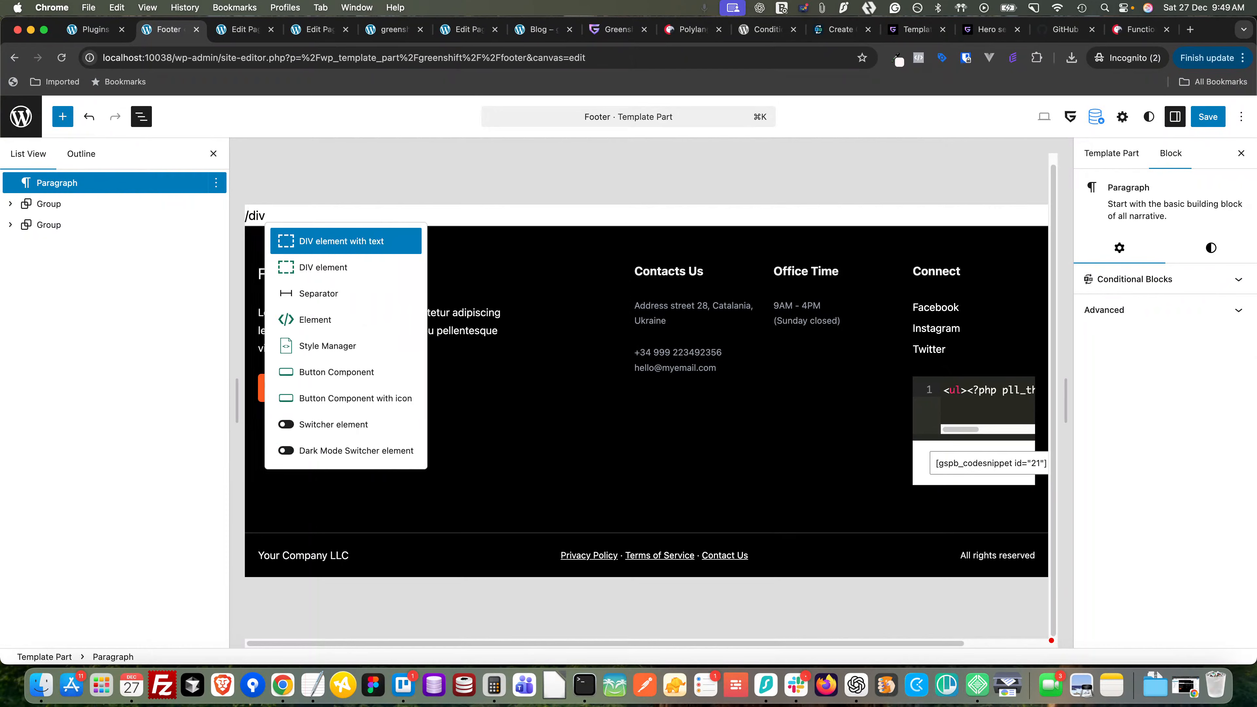
pyautogui.click(297, 266)
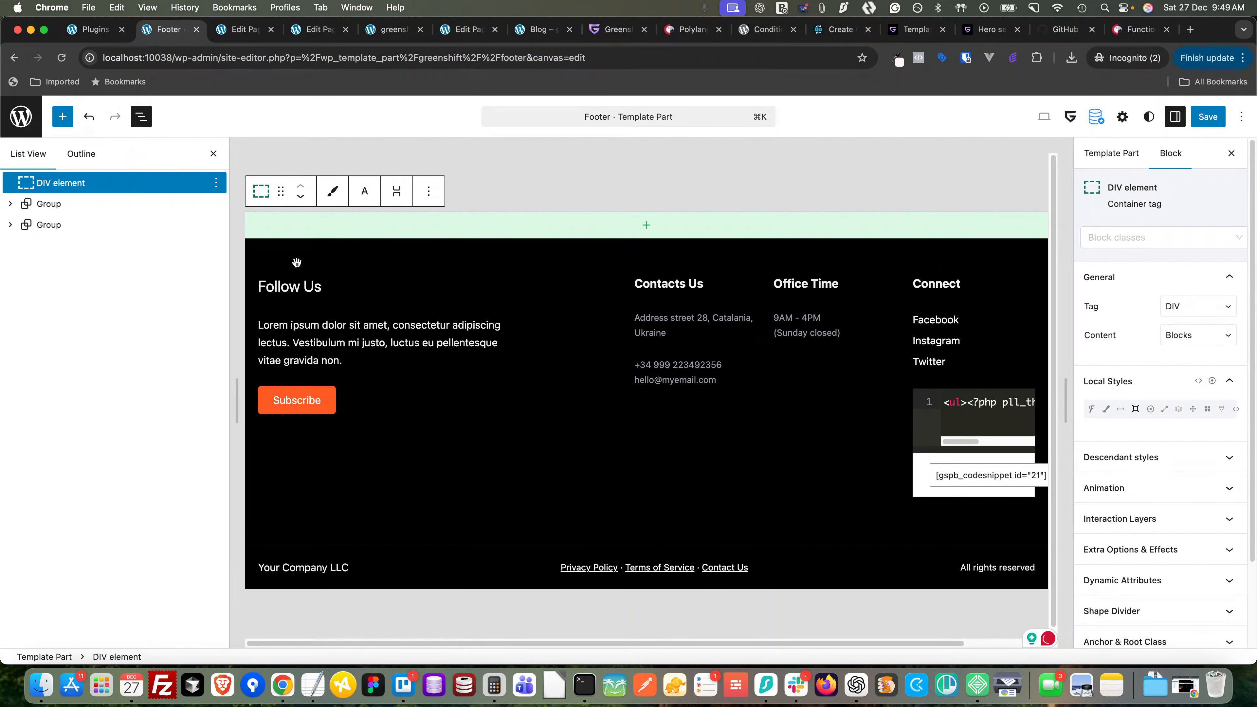
pyautogui.moveTo(43, 202); pyautogui.dragTo(79, 185)
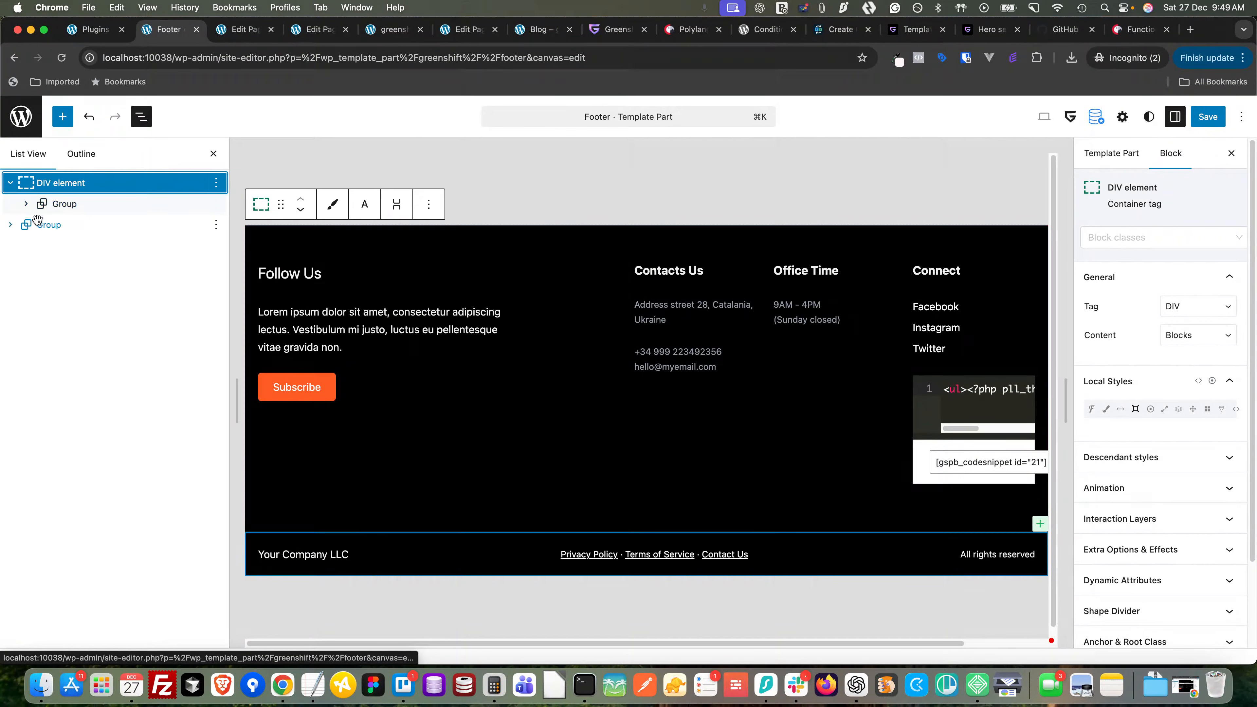
pyautogui.moveTo(40, 224); pyautogui.dragTo(50, 184)
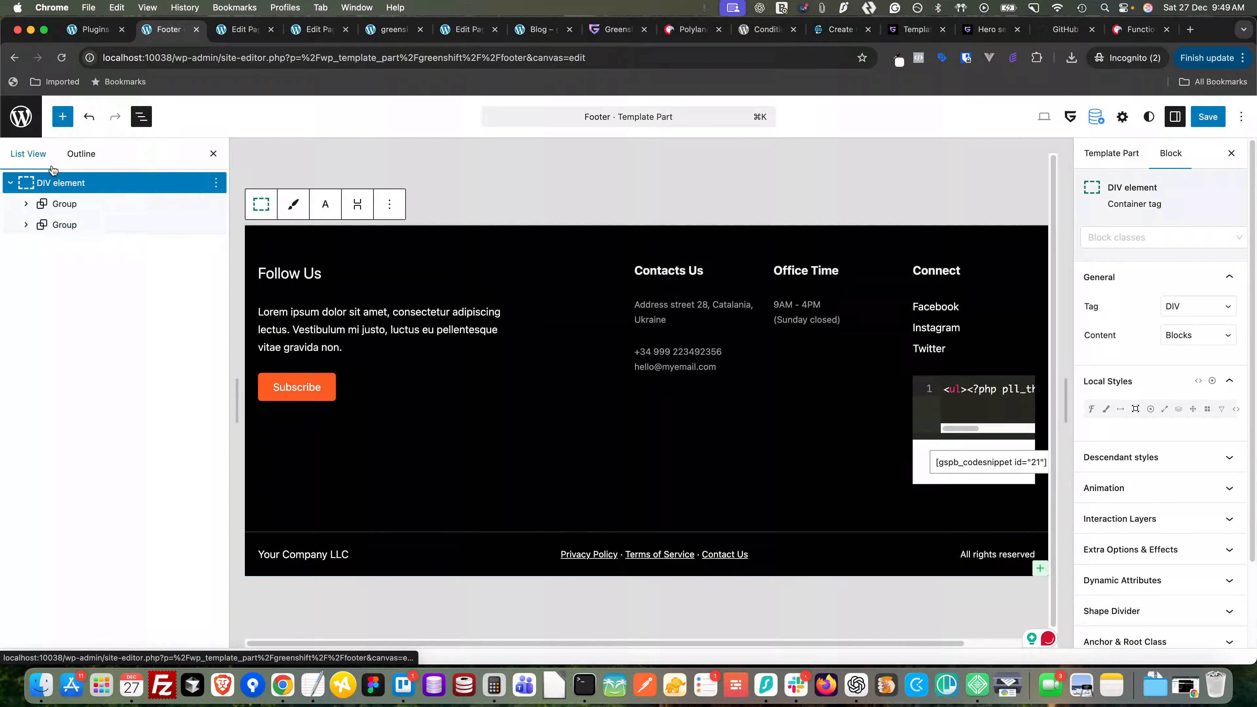
# - Rename the DIV element as English Footer
pyautogui.rightClick(47, 186)
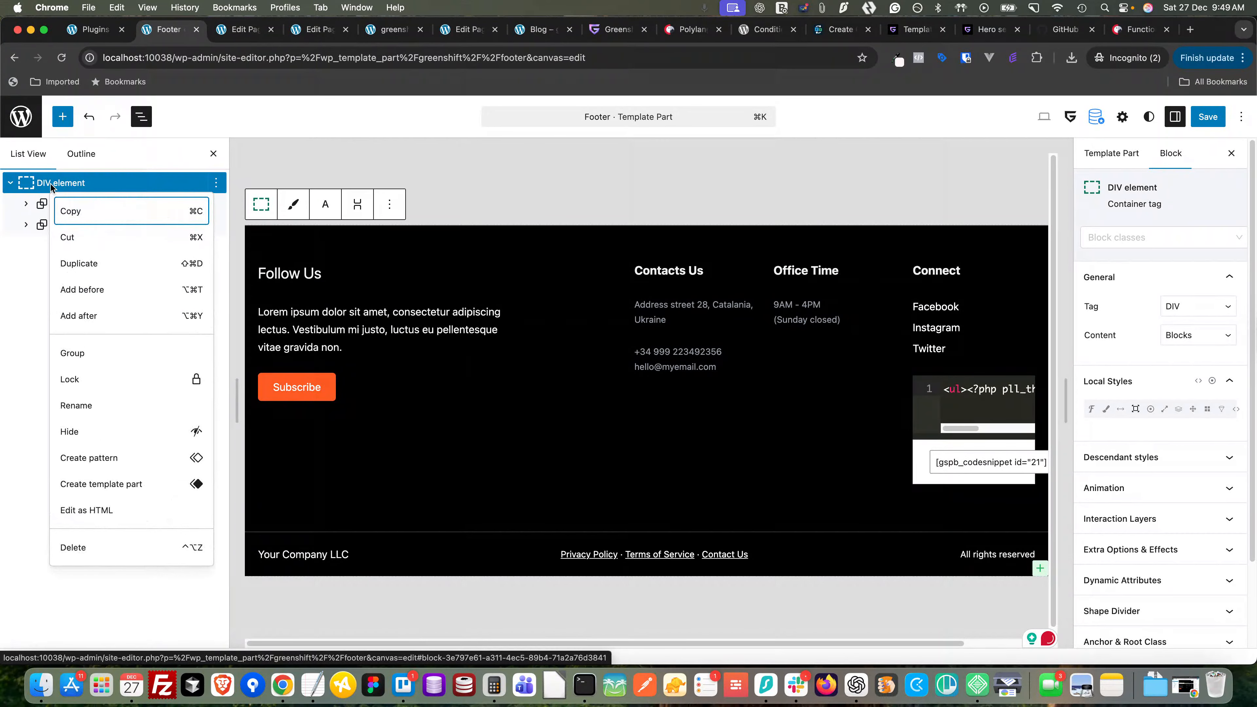
pyautogui.click(74, 405)
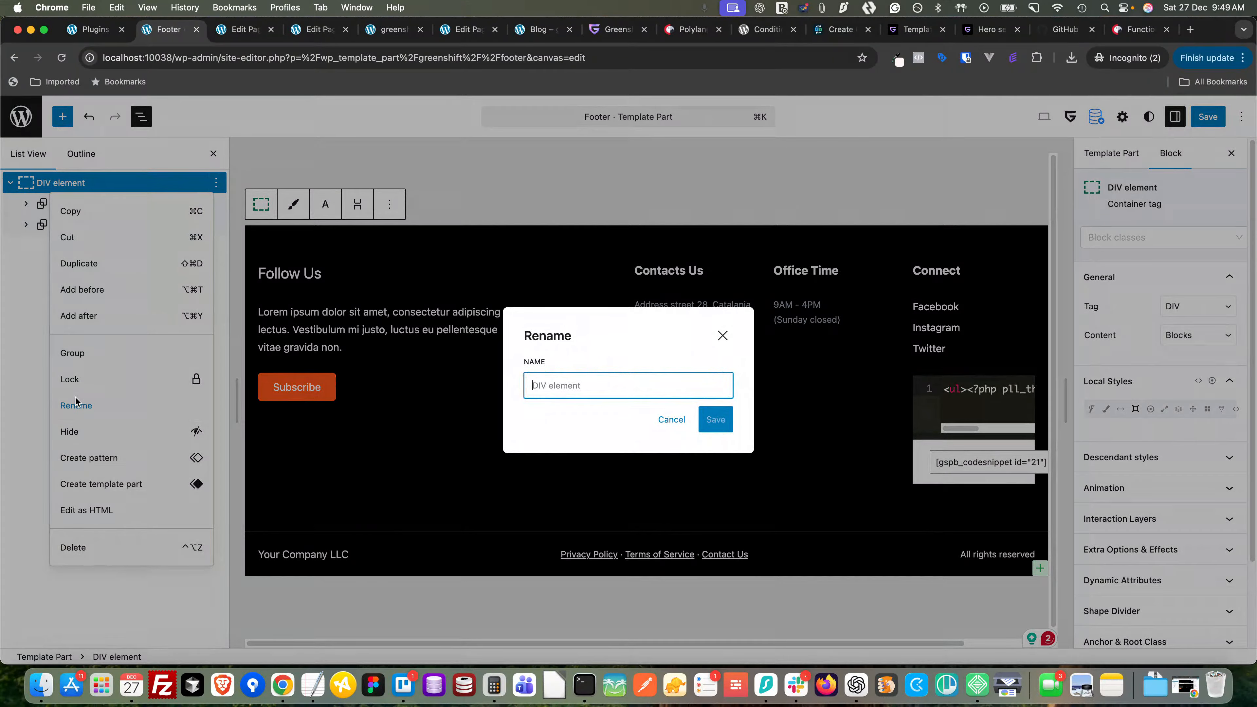
pyautogui.write('English FOo')
pyautogui.press('BackSpace')
pyautogui.press('BackSpace')
pyautogui.write('ooter')
pyautogui.press('Return')
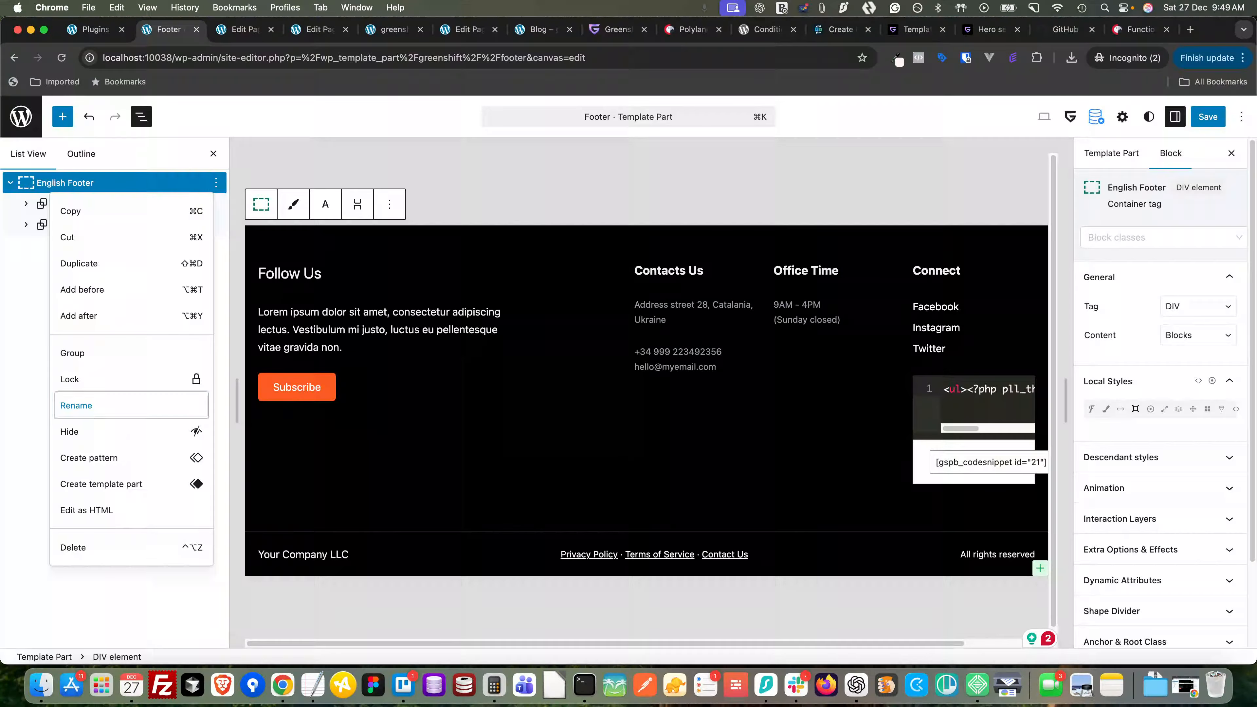
# - Give the English Footer a Language (Polylang) visibility condition that equals English
pyautogui.click(70, 184)
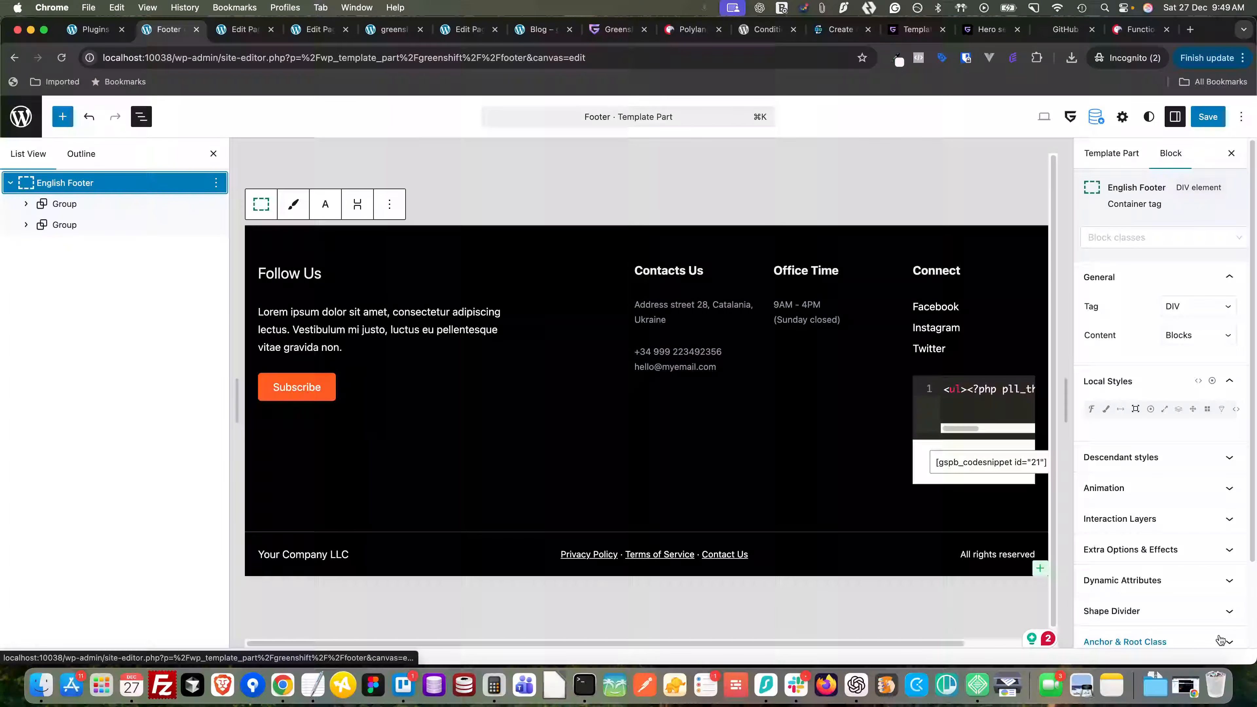
pyautogui.scroll(-3, 1177, 495)
pyautogui.click(1181, 601)
pyautogui.click(1117, 626)
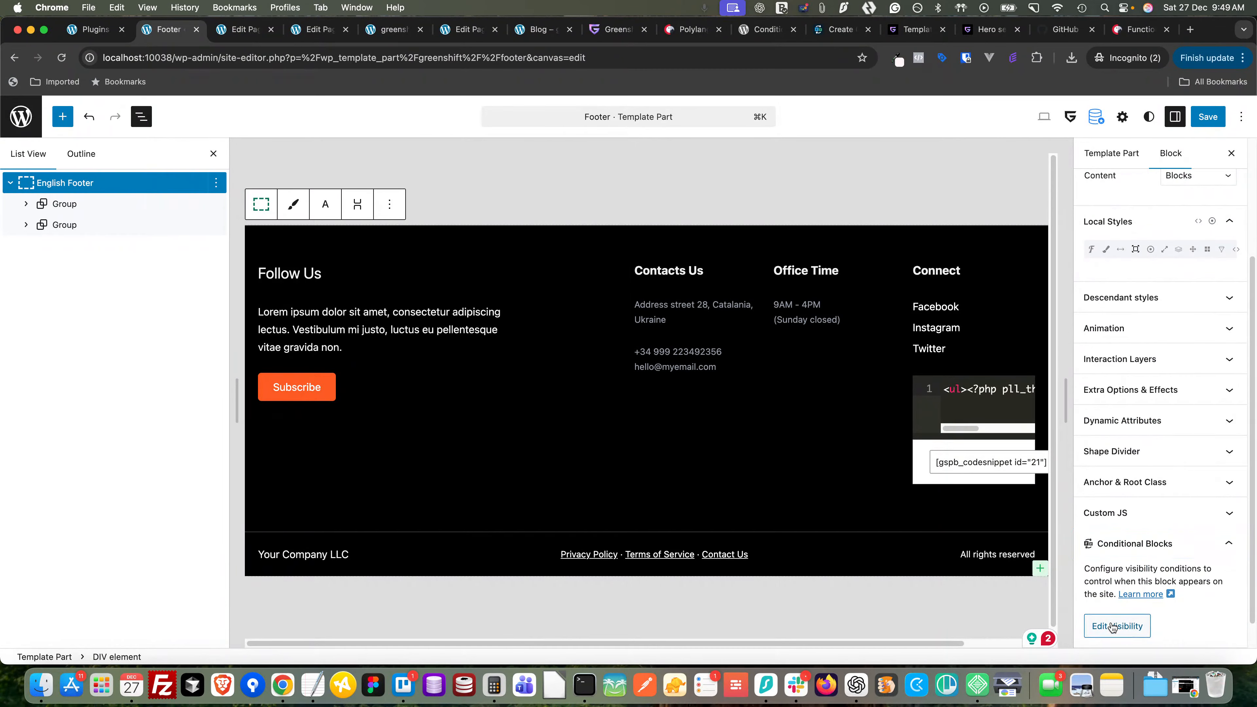
pyautogui.click(666, 389)
pyautogui.scroll(-10, 648, 446)
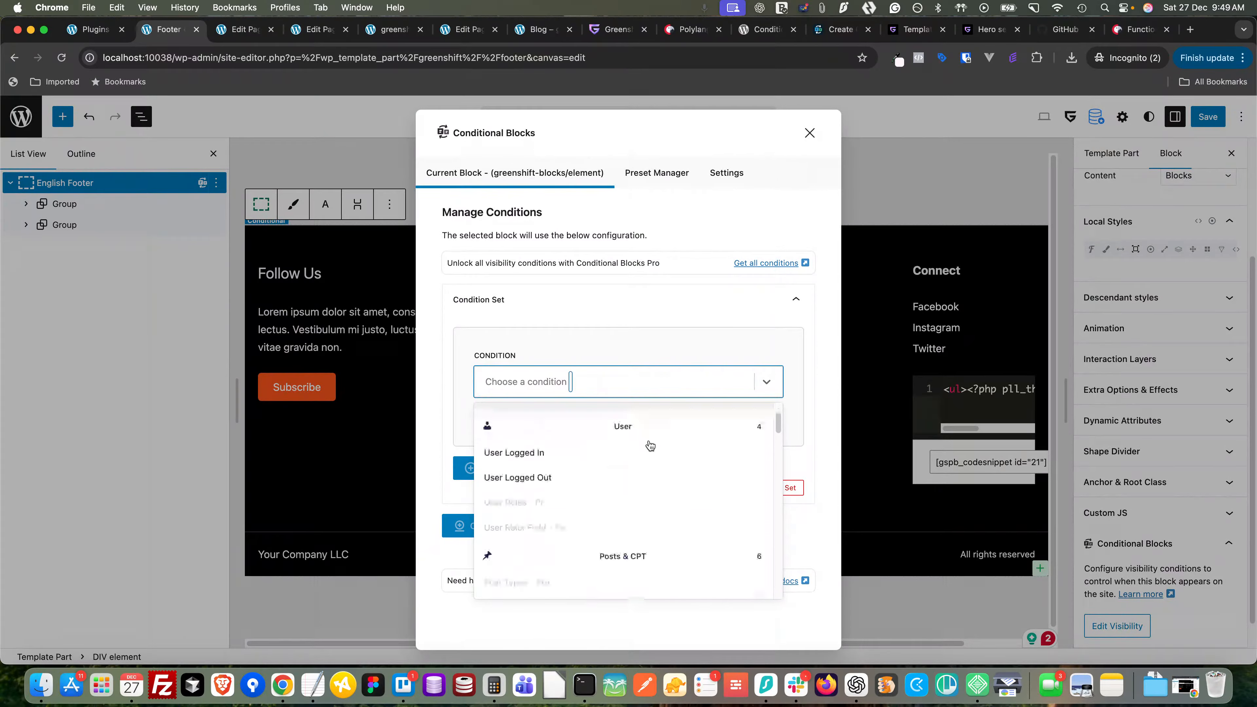
pyautogui.scroll(-10, 648, 456)
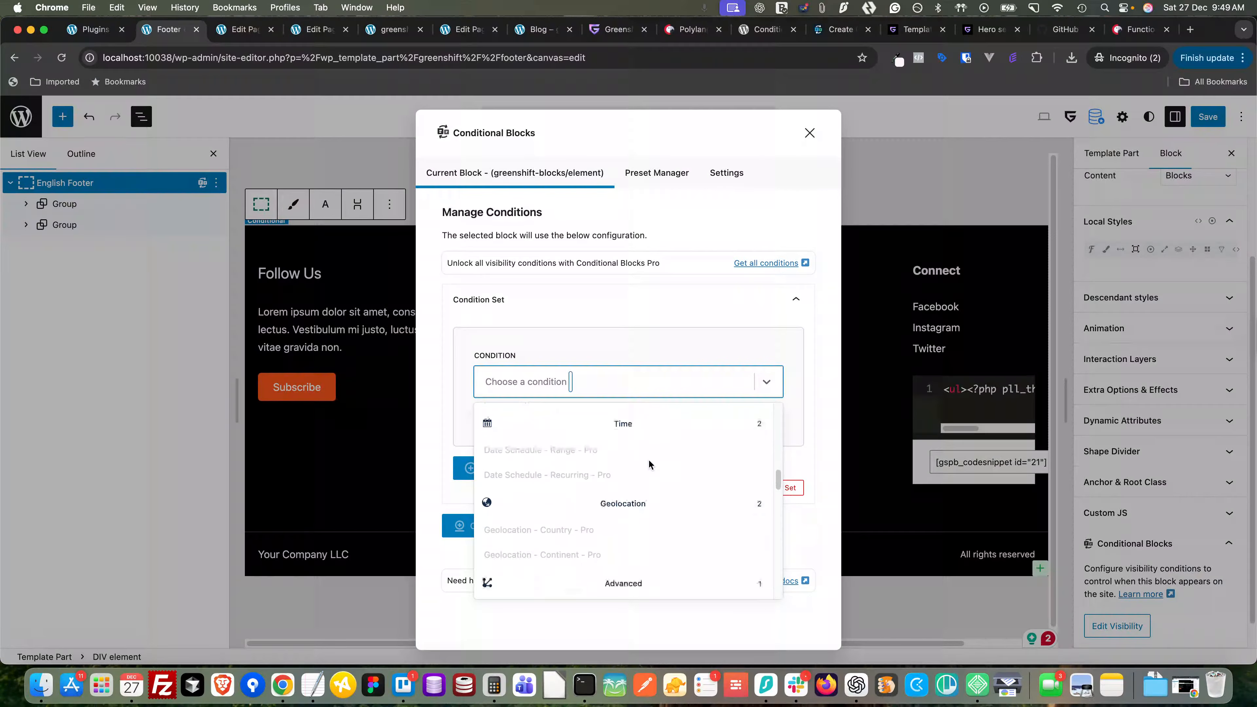
pyautogui.click(573, 545)
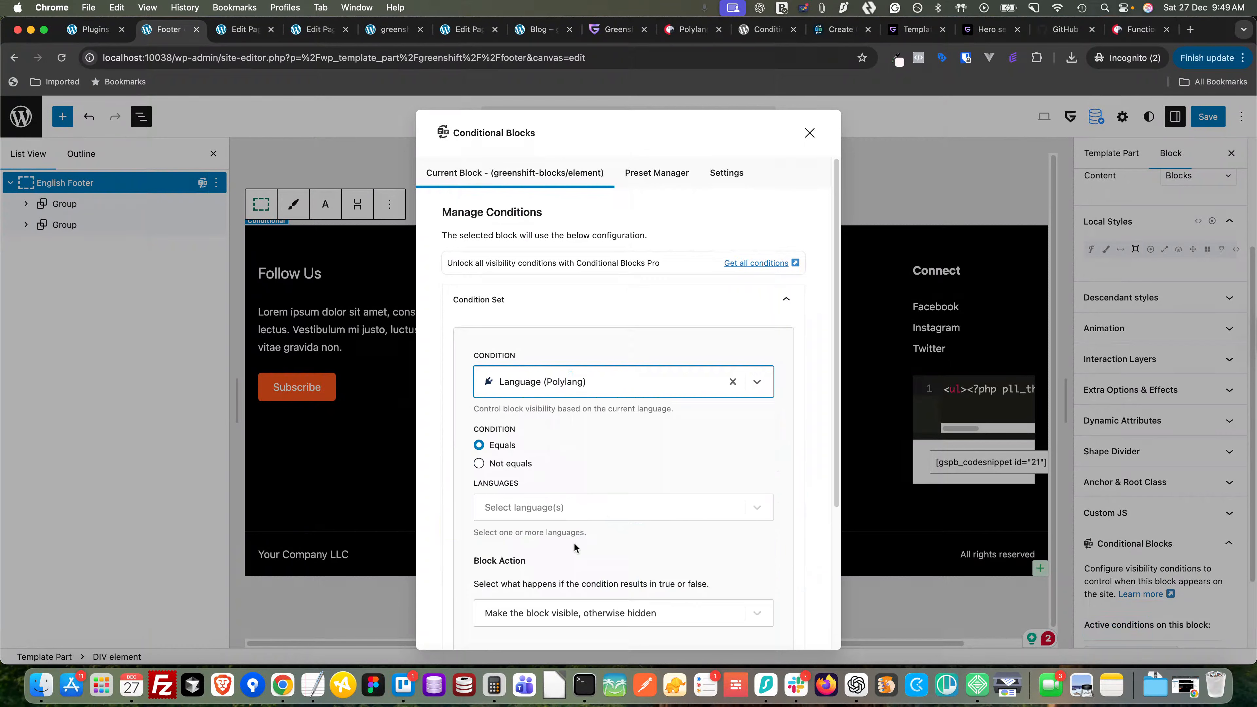
pyautogui.click(536, 515)
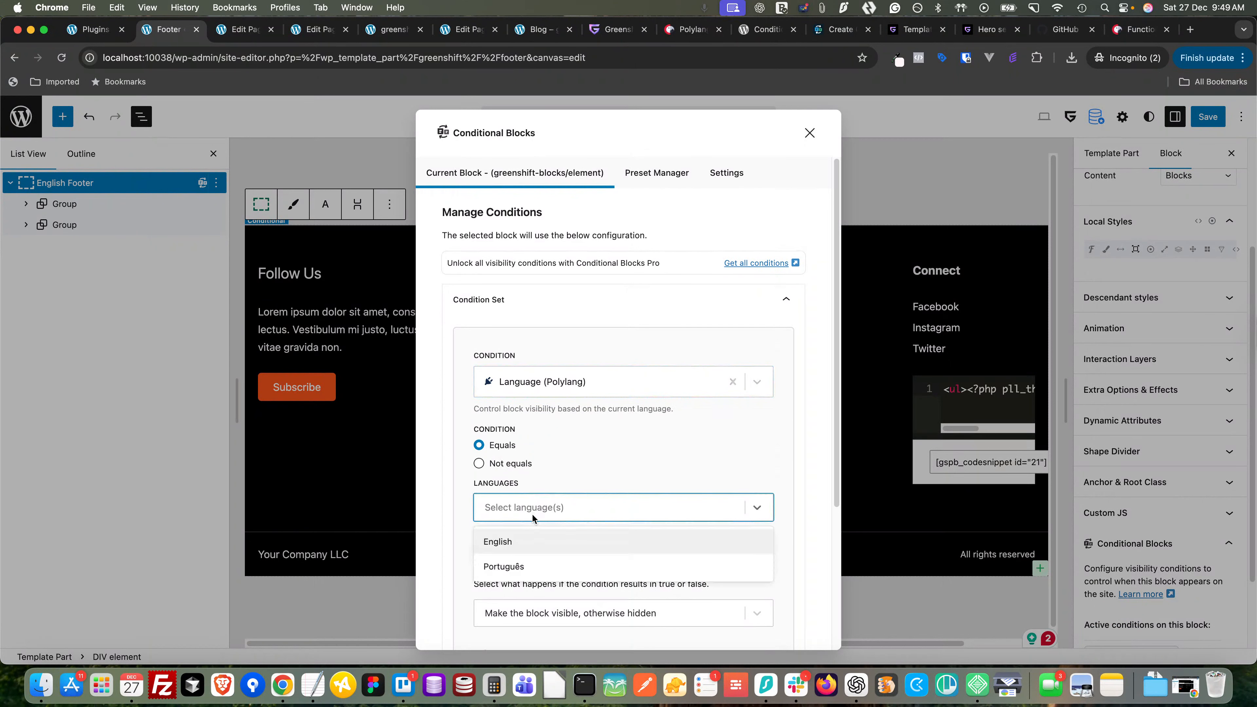
pyautogui.click(520, 539)
pyautogui.scroll(-4, 525, 537)
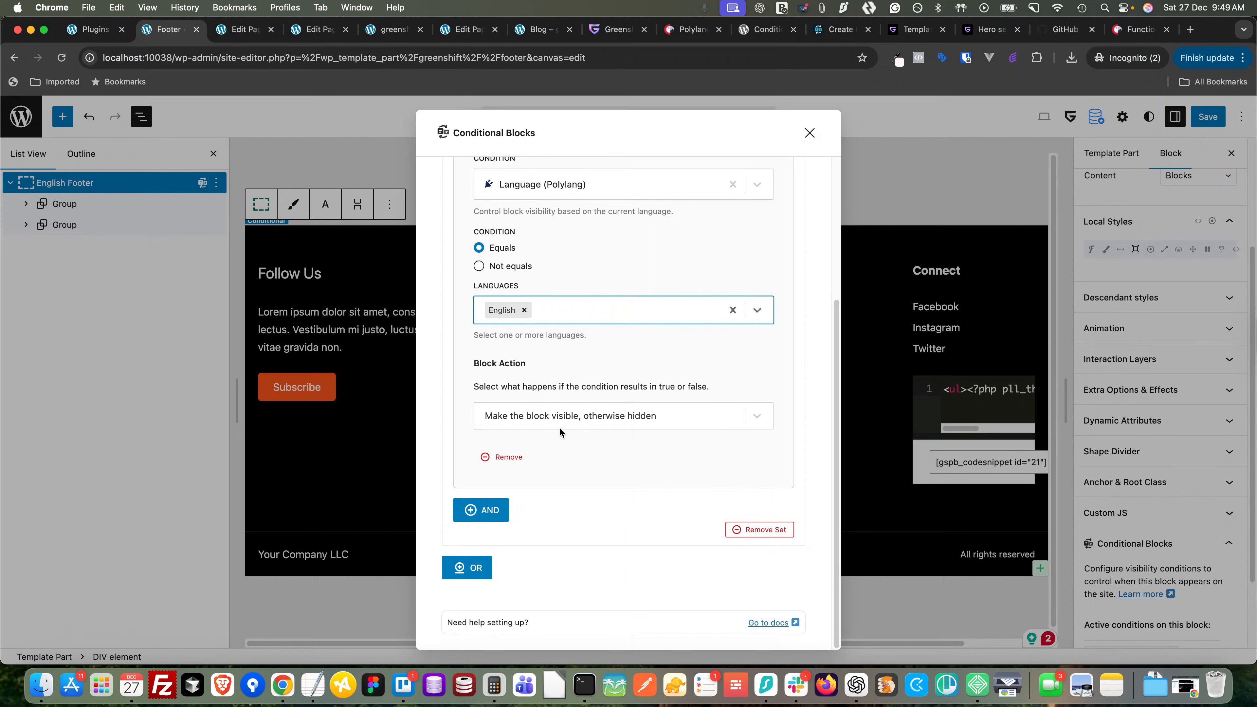
pyautogui.click(812, 132)
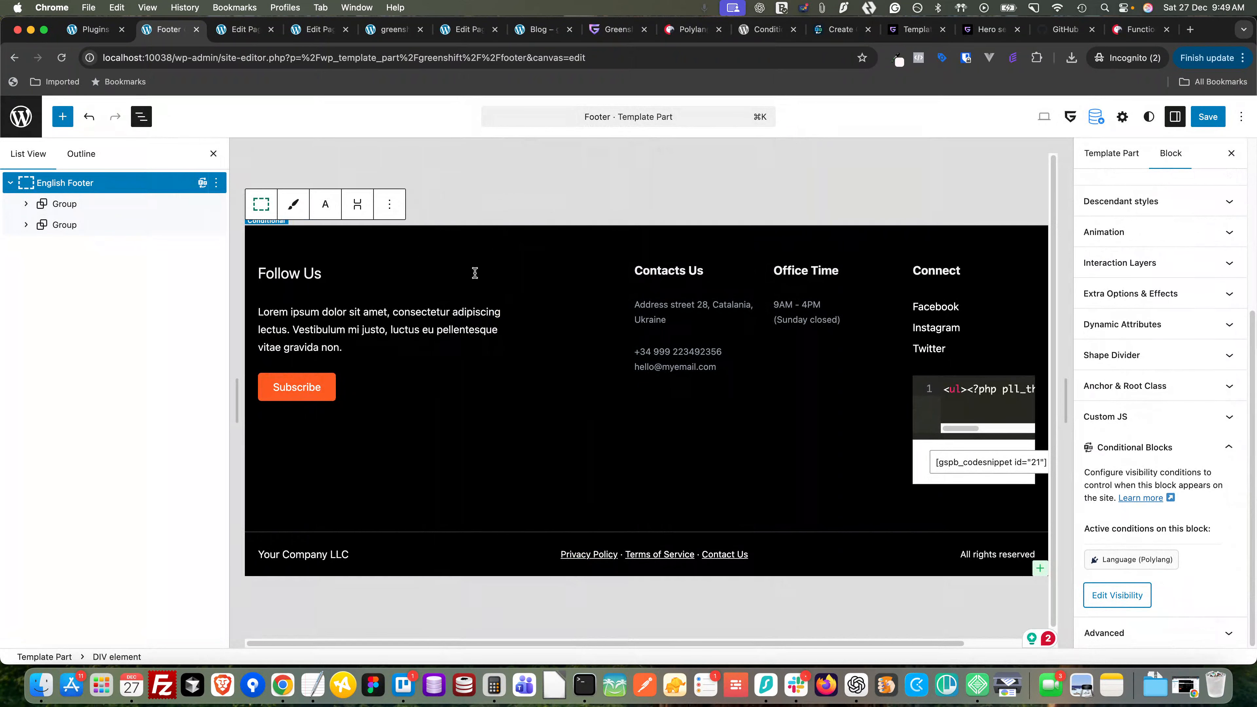
# - Duplicate the English Footer element and rename the copy as Portuguese Footer
pyautogui.rightClick(145, 182)
pyautogui.click(184, 261)
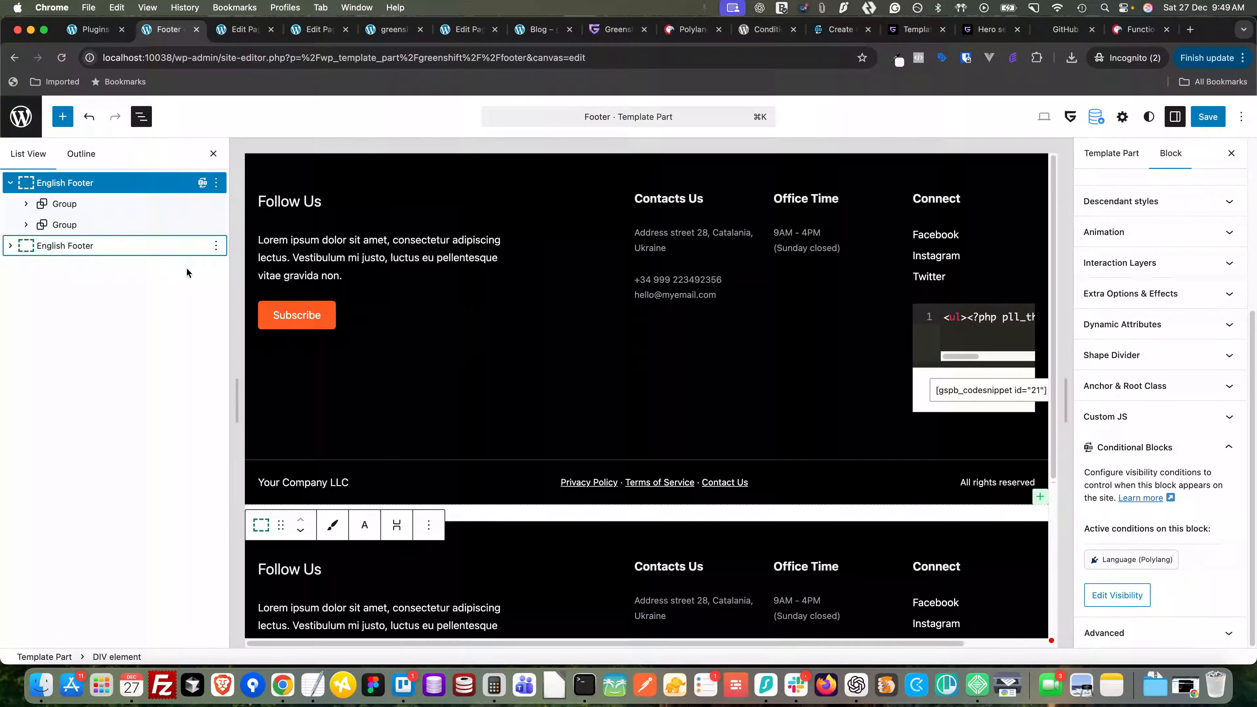
pyautogui.click(216, 245)
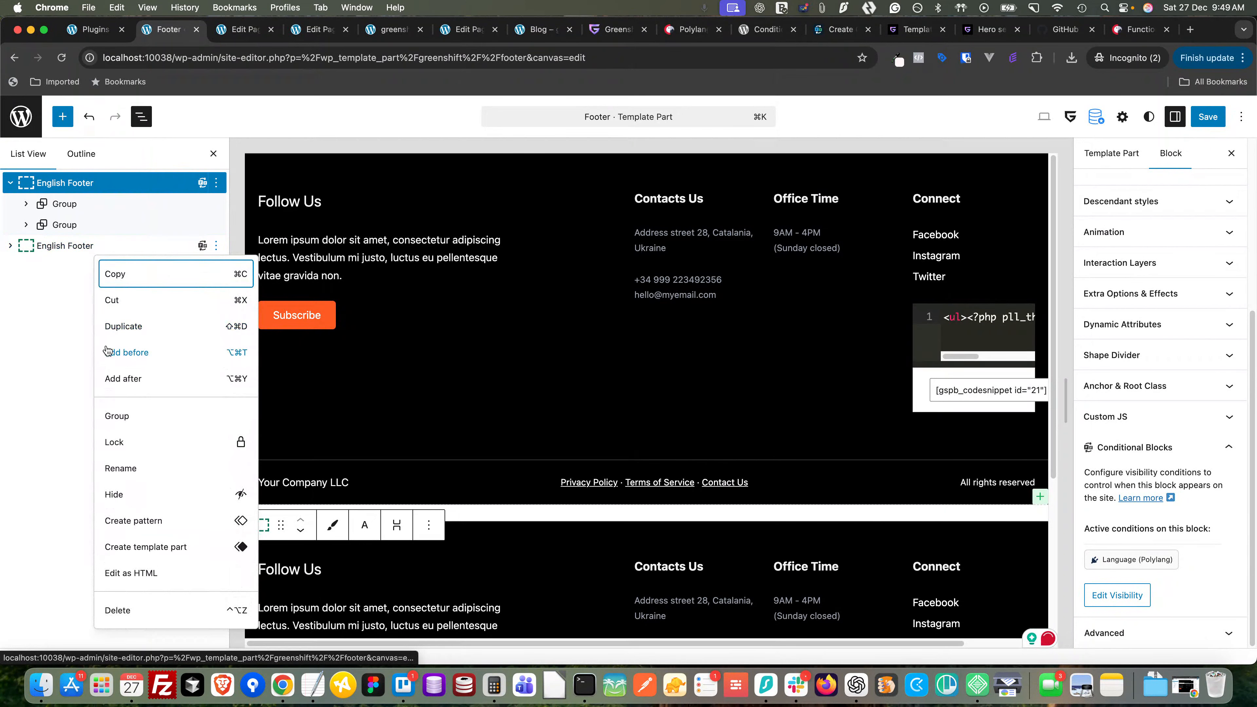
pyautogui.click(117, 473)
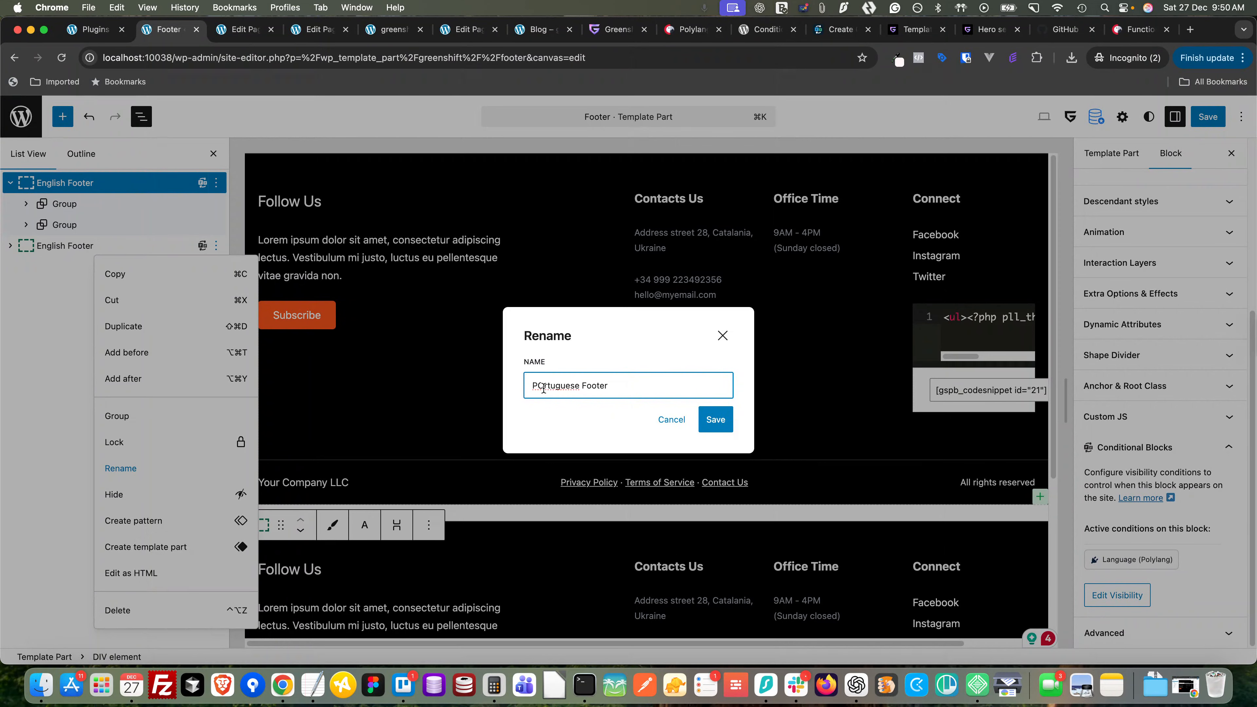
pyautogui.click(716, 420)
# - Change the Portuguese Footer's Language (Polylang) condition from English to Português
pyautogui.click(83, 246)
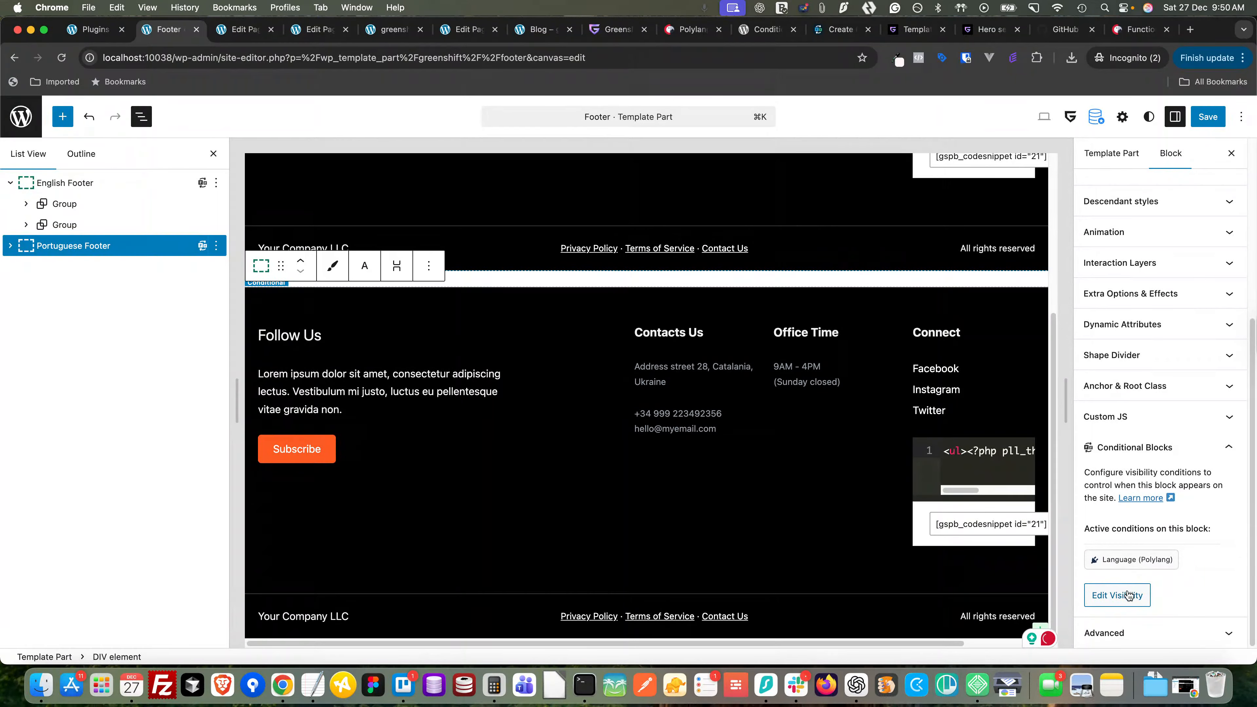
pyautogui.click(1116, 595)
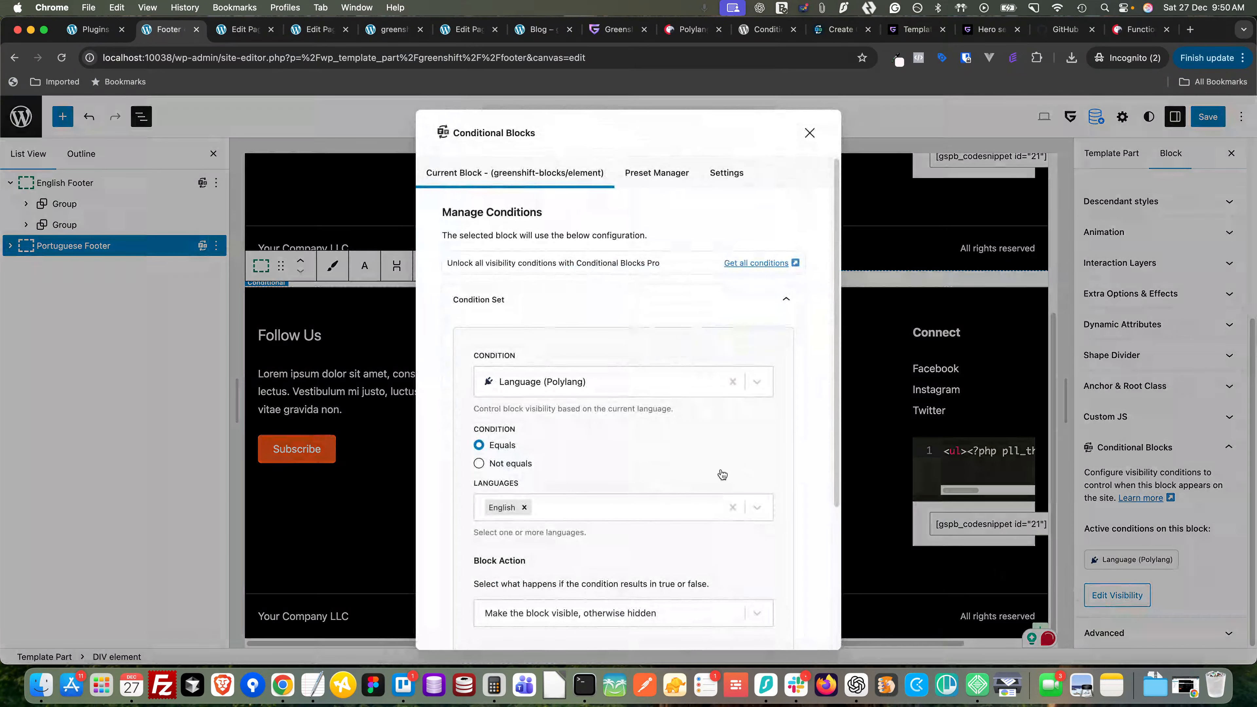
pyautogui.click(524, 507)
pyautogui.click(538, 508)
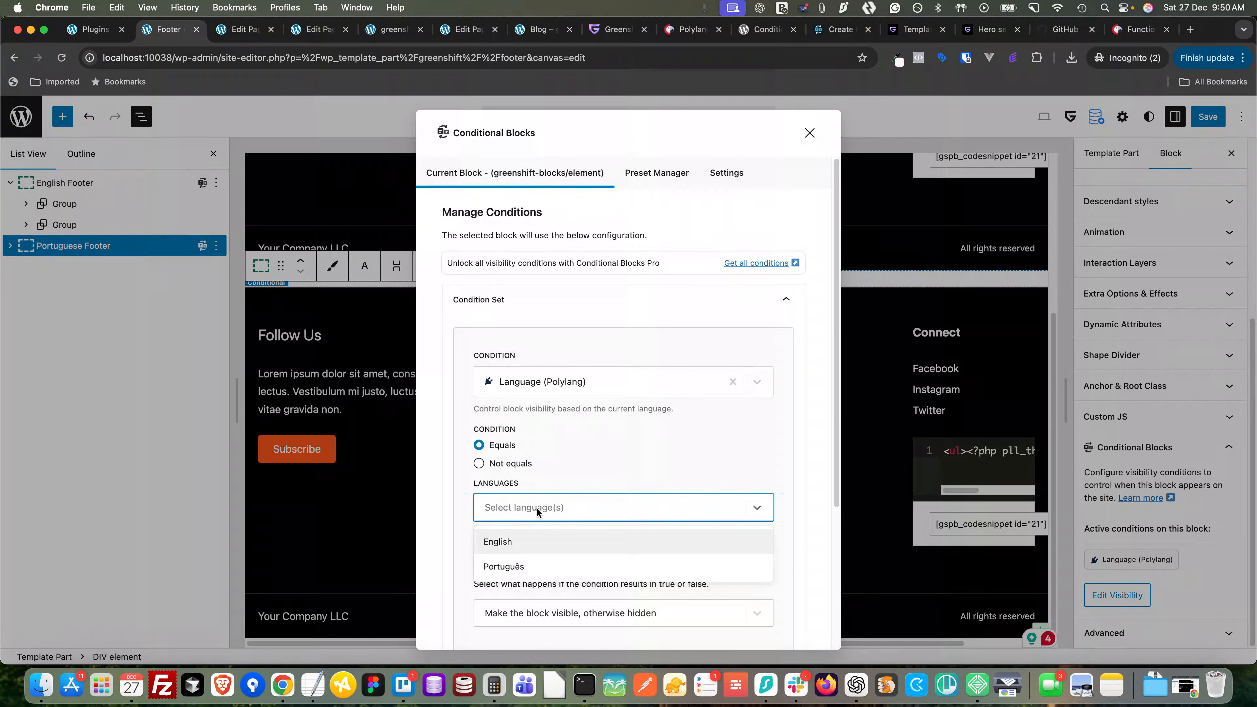
pyautogui.click(516, 564)
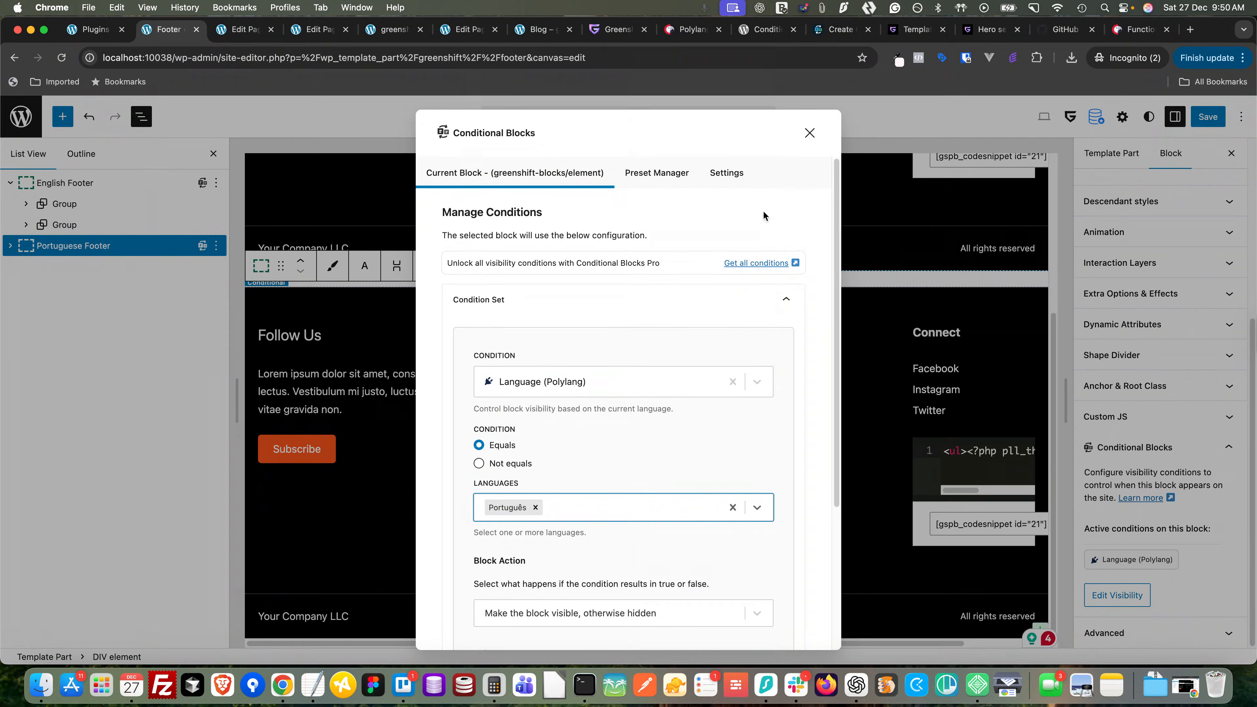
pyautogui.click(809, 133)
# - Change the Portuguese Footer's first heading to "Follow Us - PT" and save the template part
pyautogui.click(357, 334)
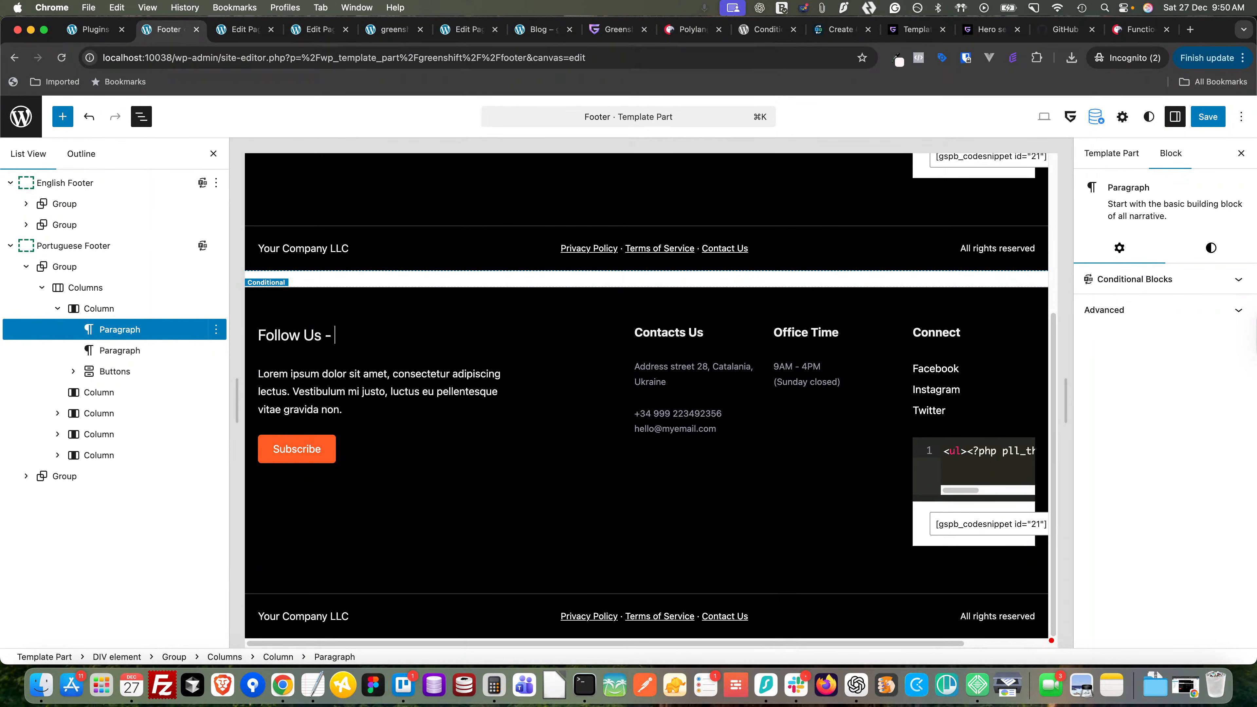
pyautogui.scroll(5, 380, 339)
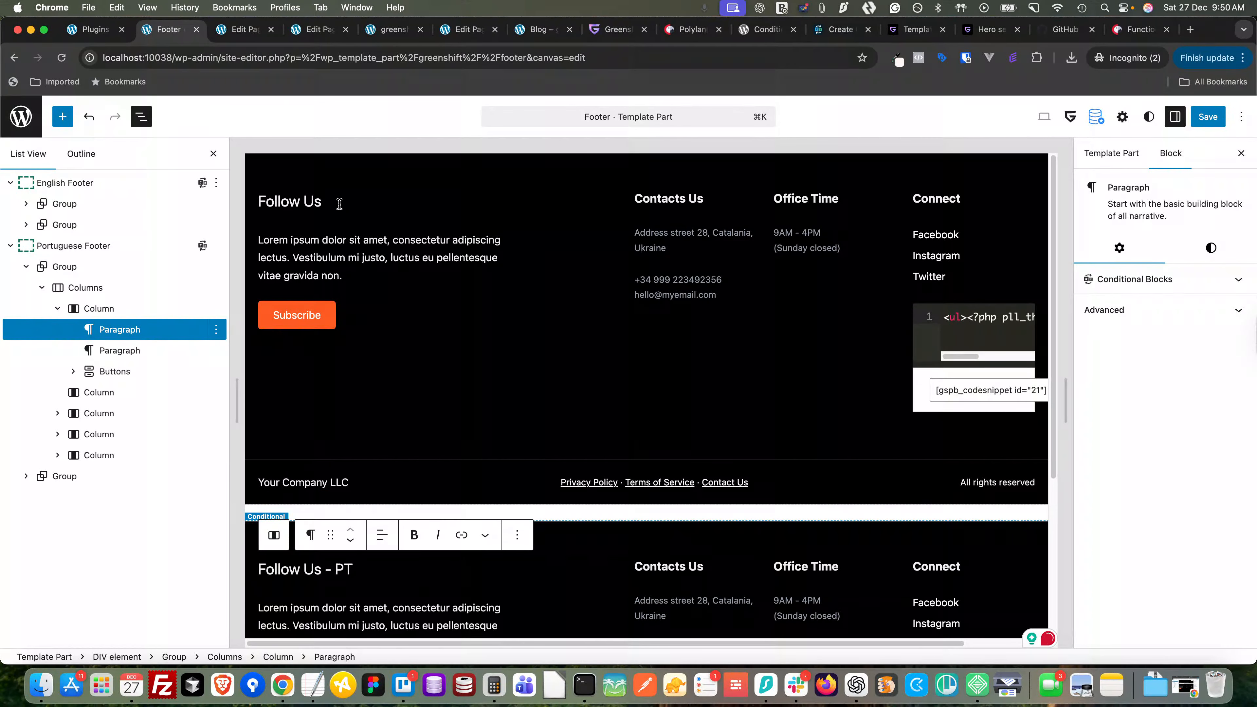
pyautogui.scroll(-5, 368, 297)
pyautogui.click(1215, 118)
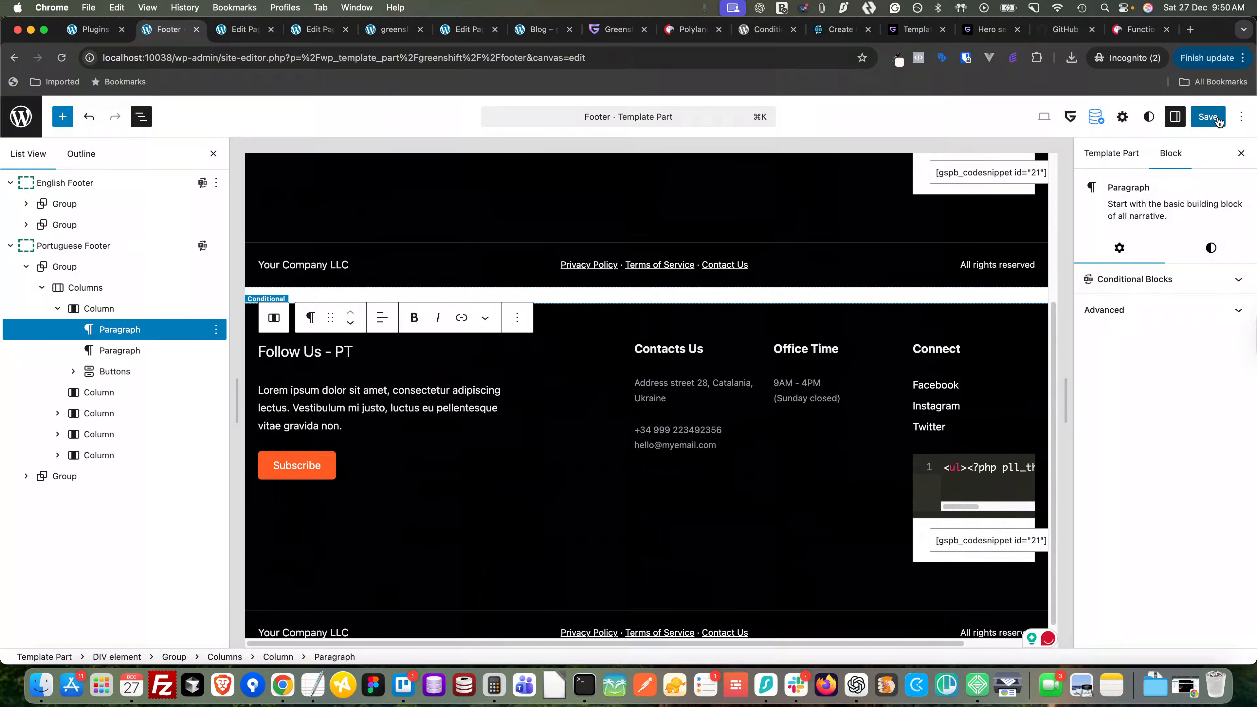
# - Check the footer on the live English home page, then on its Portuguese version
pyautogui.click(389, 27)
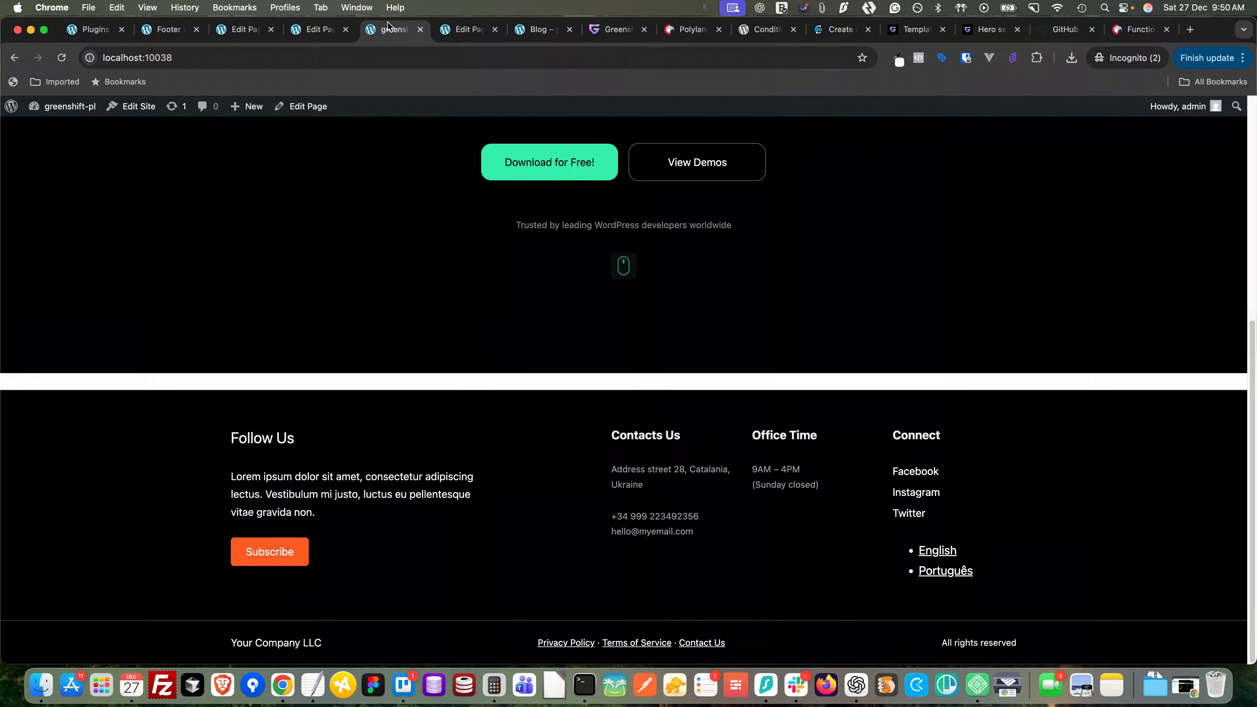
pyautogui.scroll(3, 198, 129)
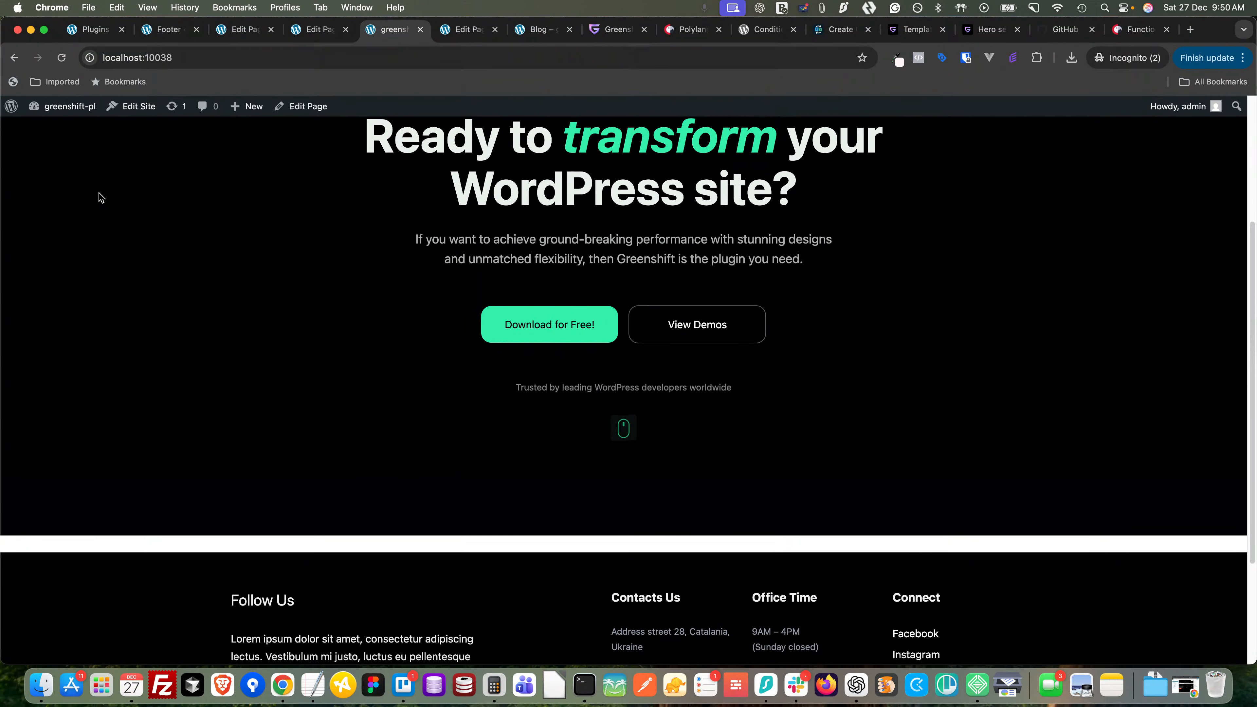
pyautogui.scroll(-3, 154, 243)
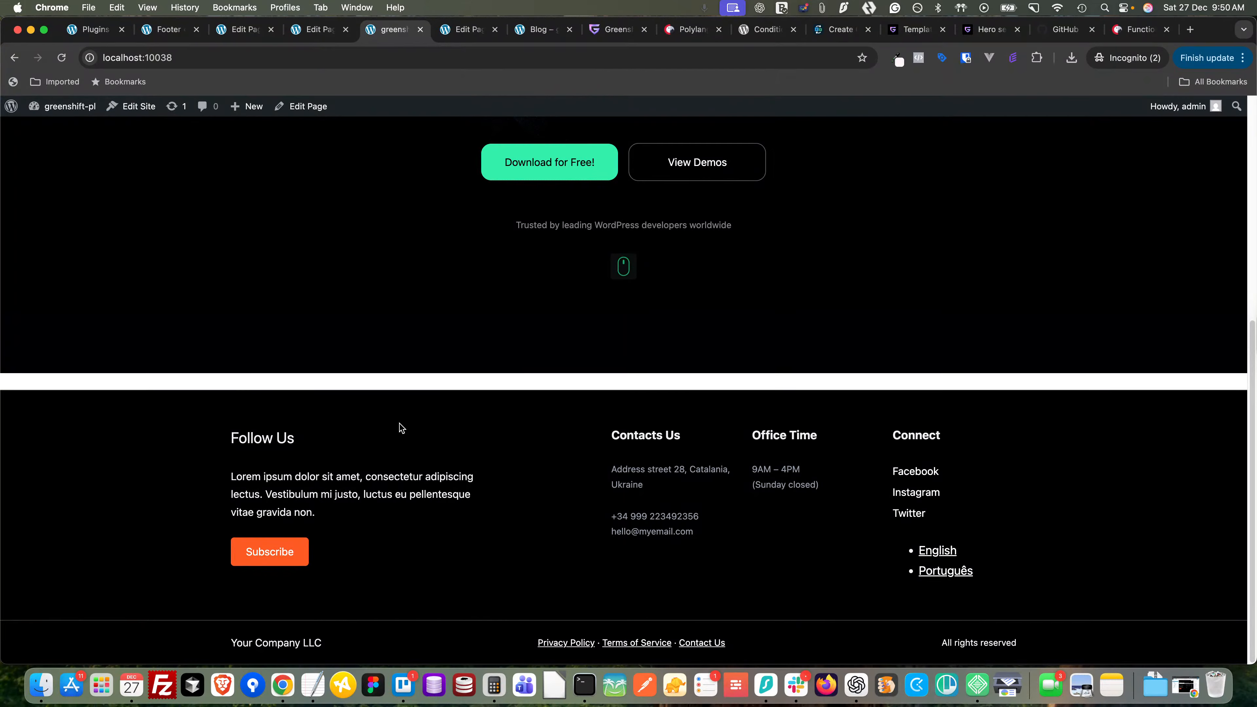
pyautogui.click(944, 572)
pyautogui.scroll(-6, 525, 453)
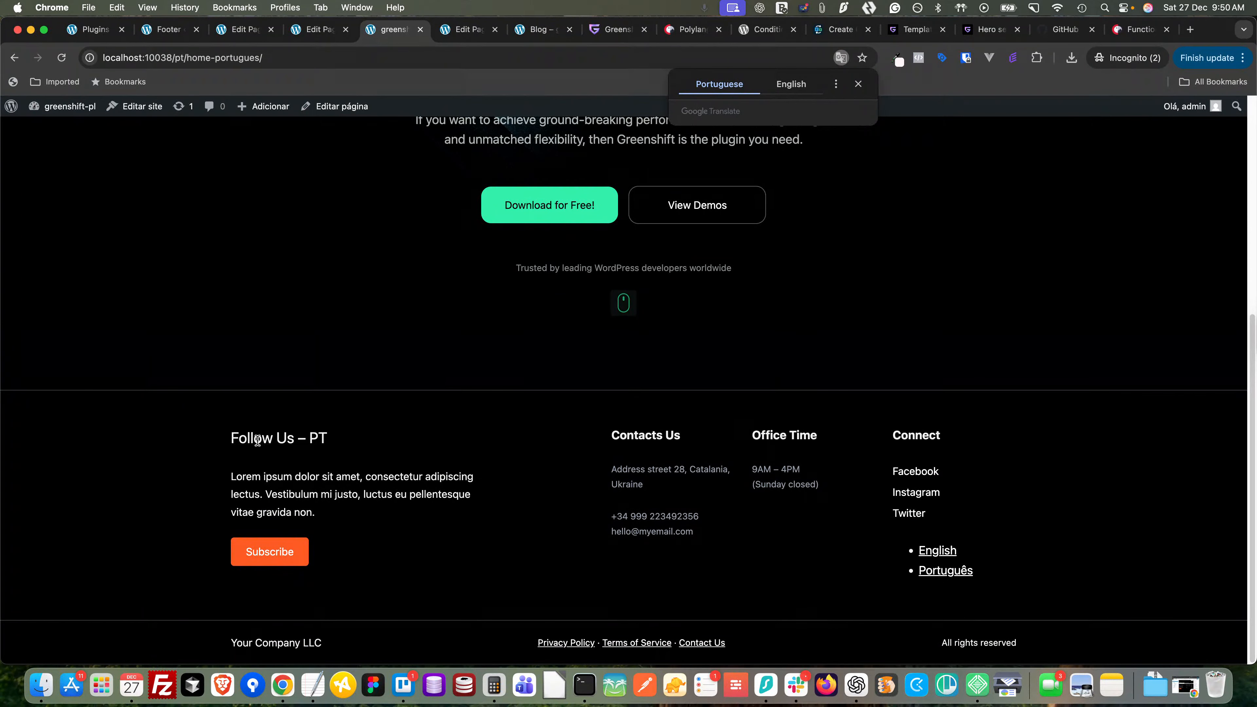
# - Review both footers in the Footer template part and compare them with the live Portuguese home page
pyautogui.click(166, 29)
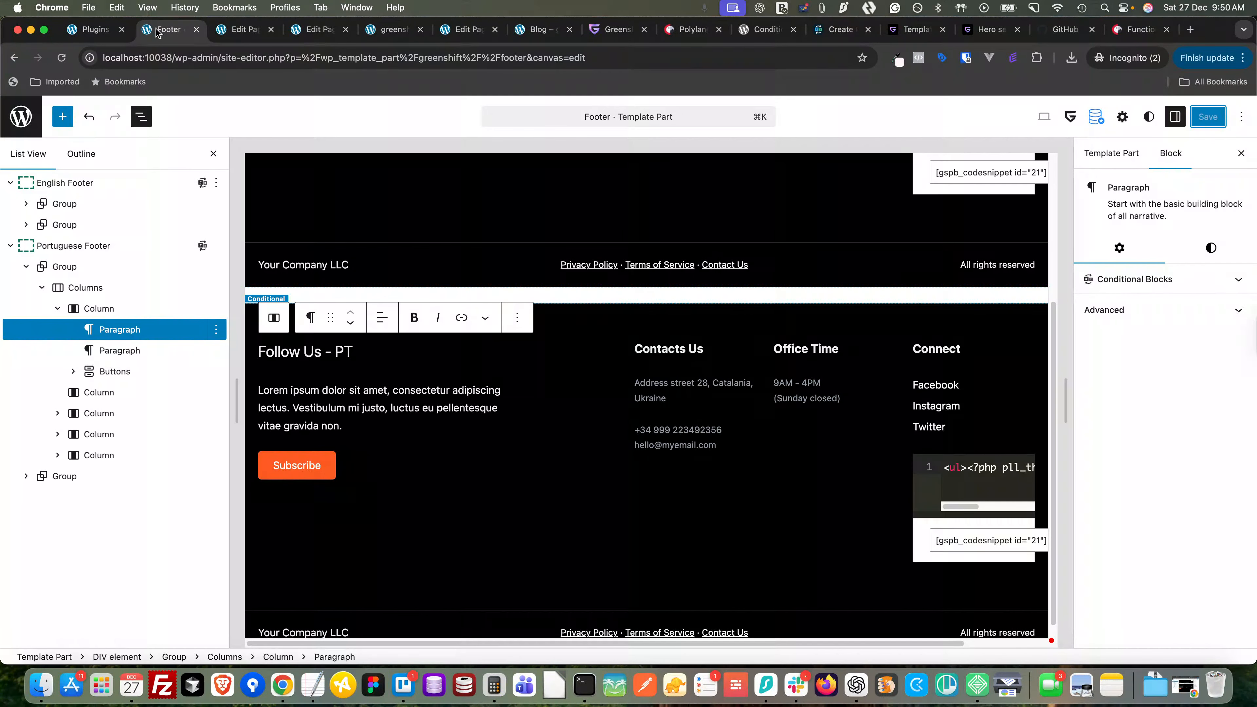
pyautogui.scroll(5, 509, 322)
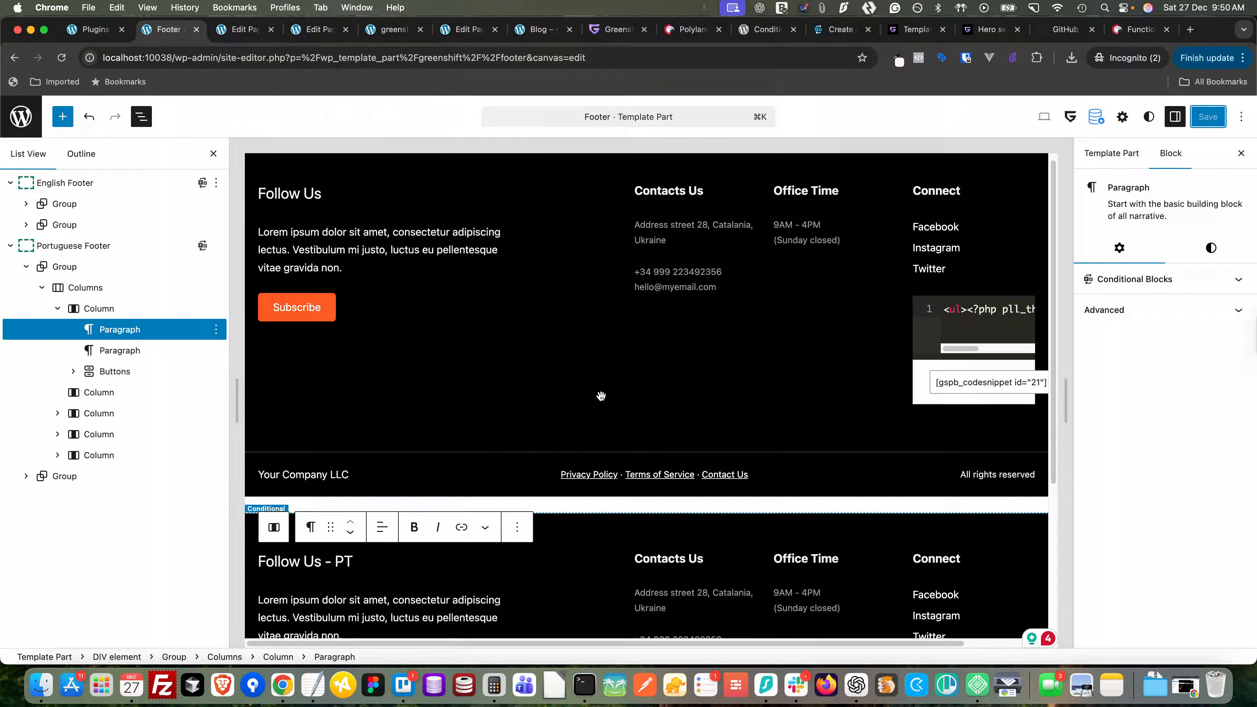
pyautogui.click(372, 32)
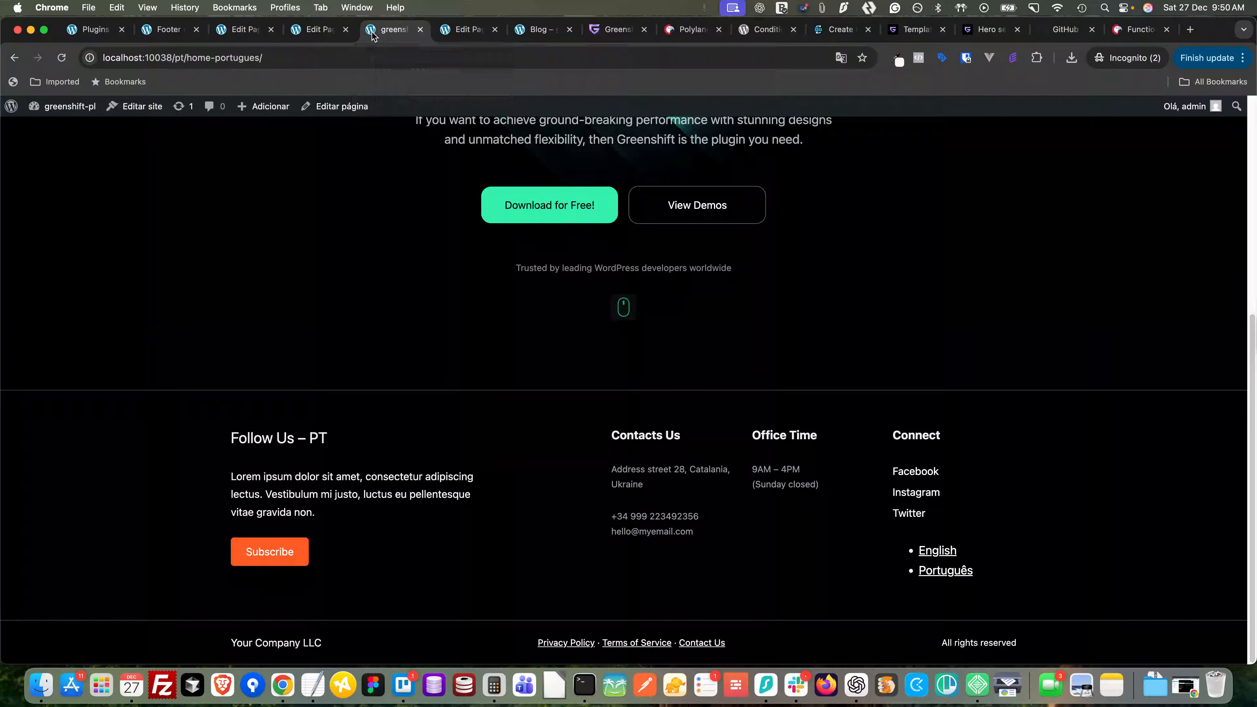
pyautogui.scroll(15, 353, 284)
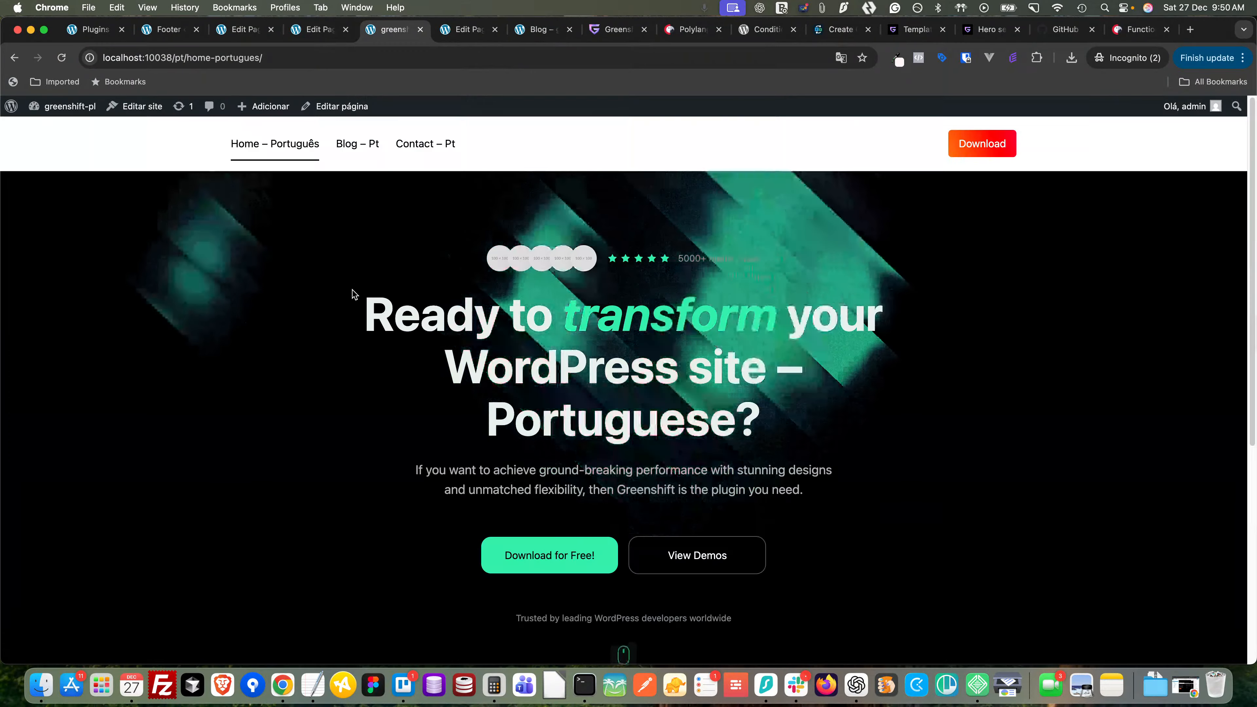
pyautogui.scroll(-3, 339, 325)
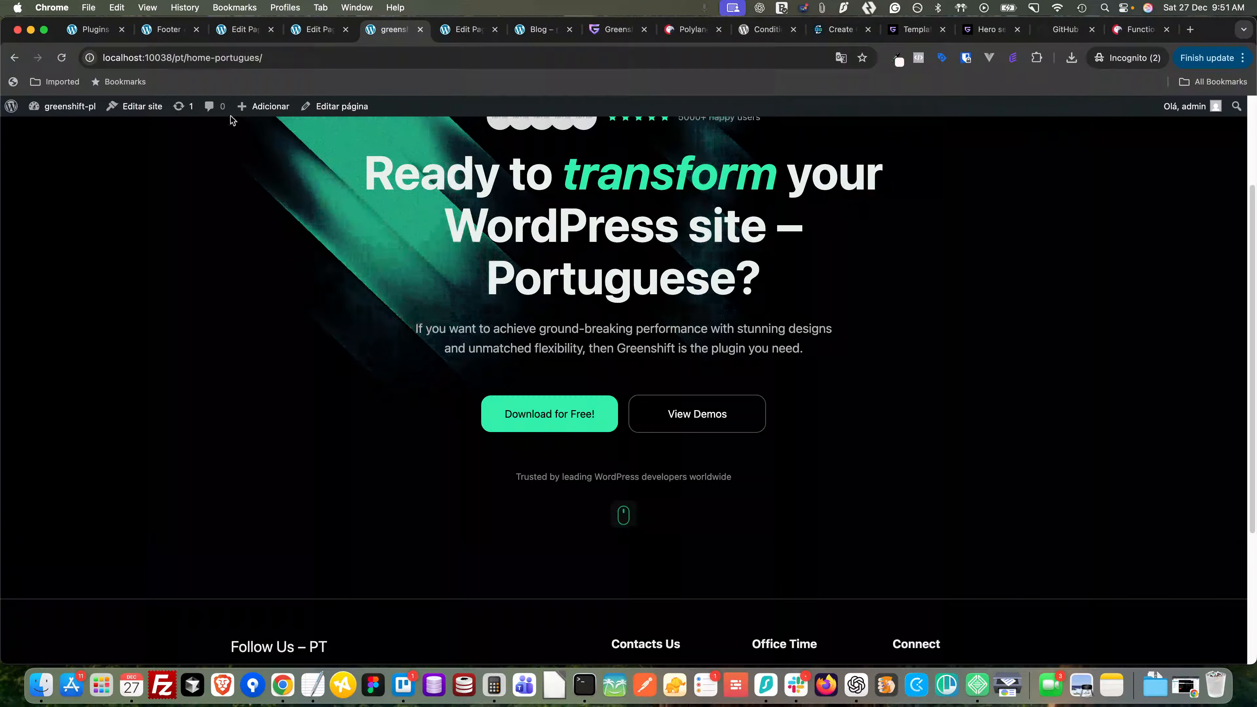
# - Create a new synced pattern named "Sample Pattern" from the Reusable Templates list
pyautogui.click(94, 39)
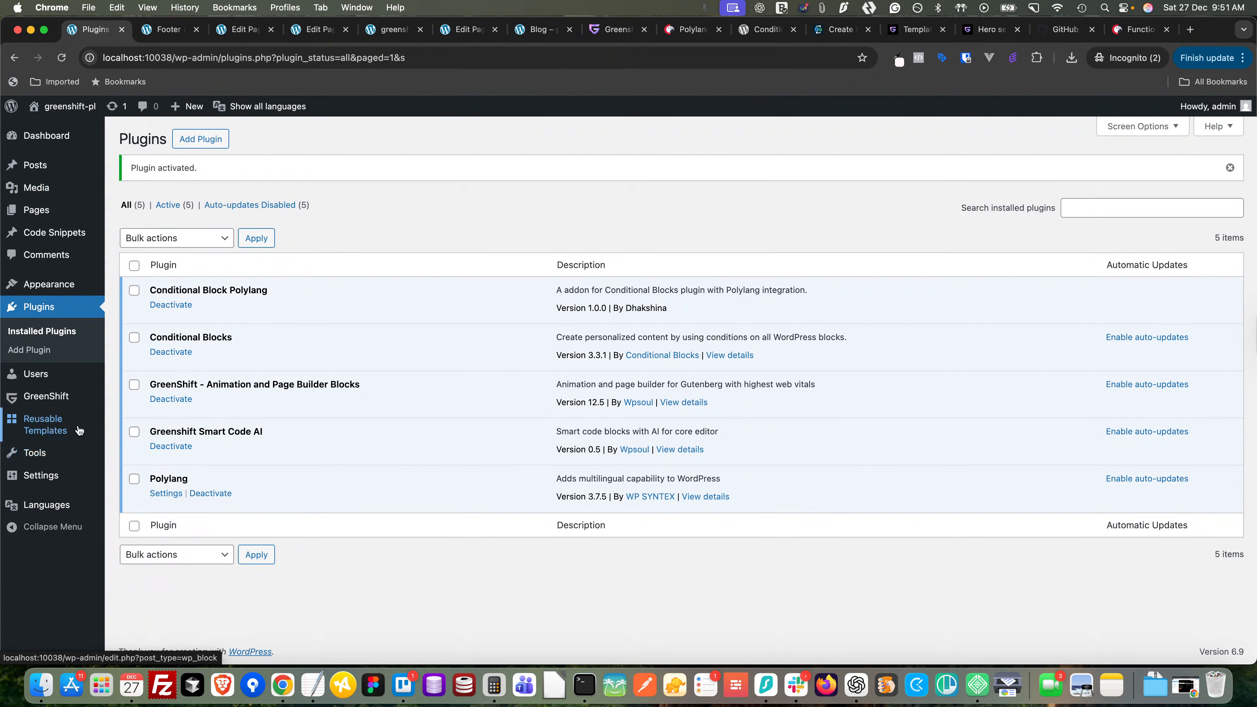
pyautogui.click(43, 424)
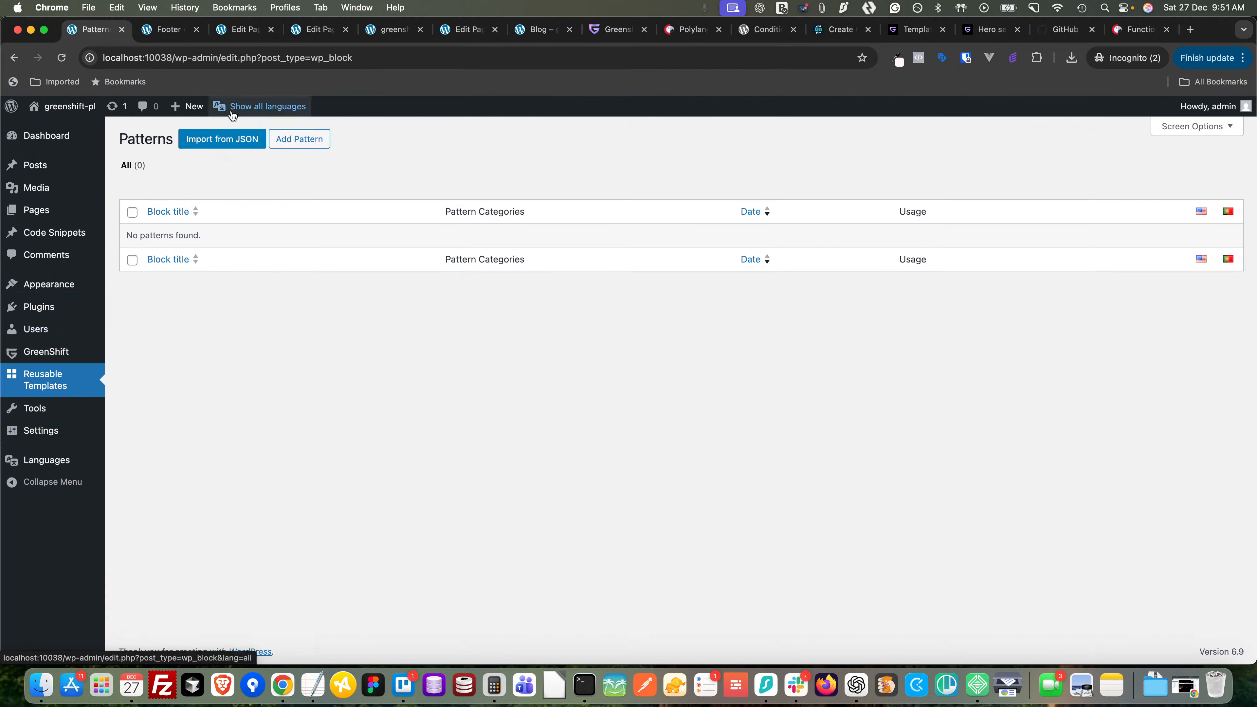
pyautogui.click(283, 145)
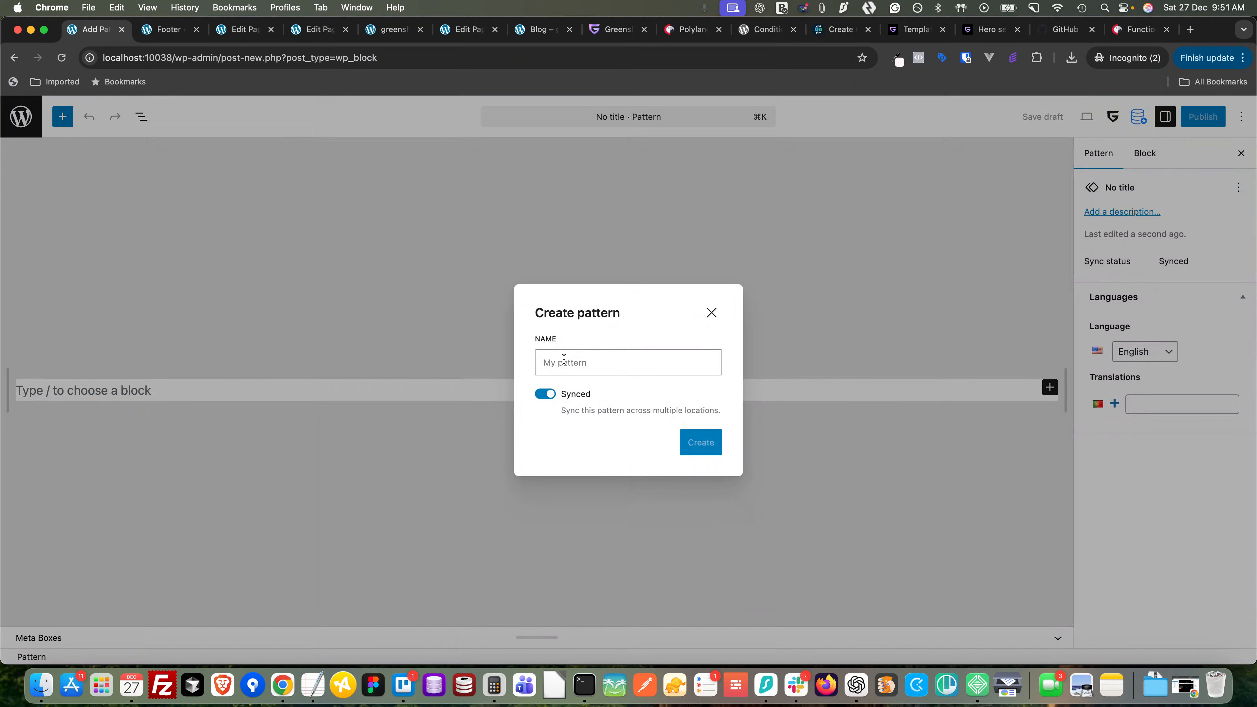
pyautogui.click(563, 359)
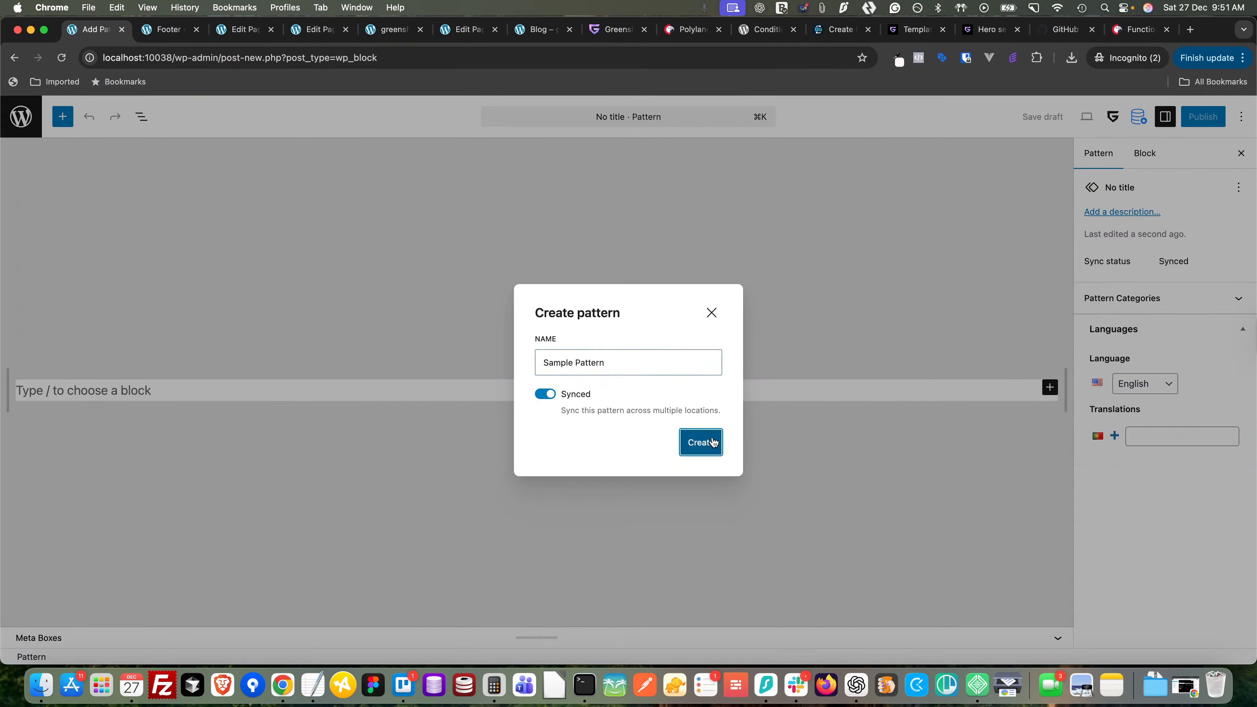
pyautogui.click(701, 442)
# - Insert a DIV element into Sample Pattern and nest a second DIV element inside it
pyautogui.click(65, 118)
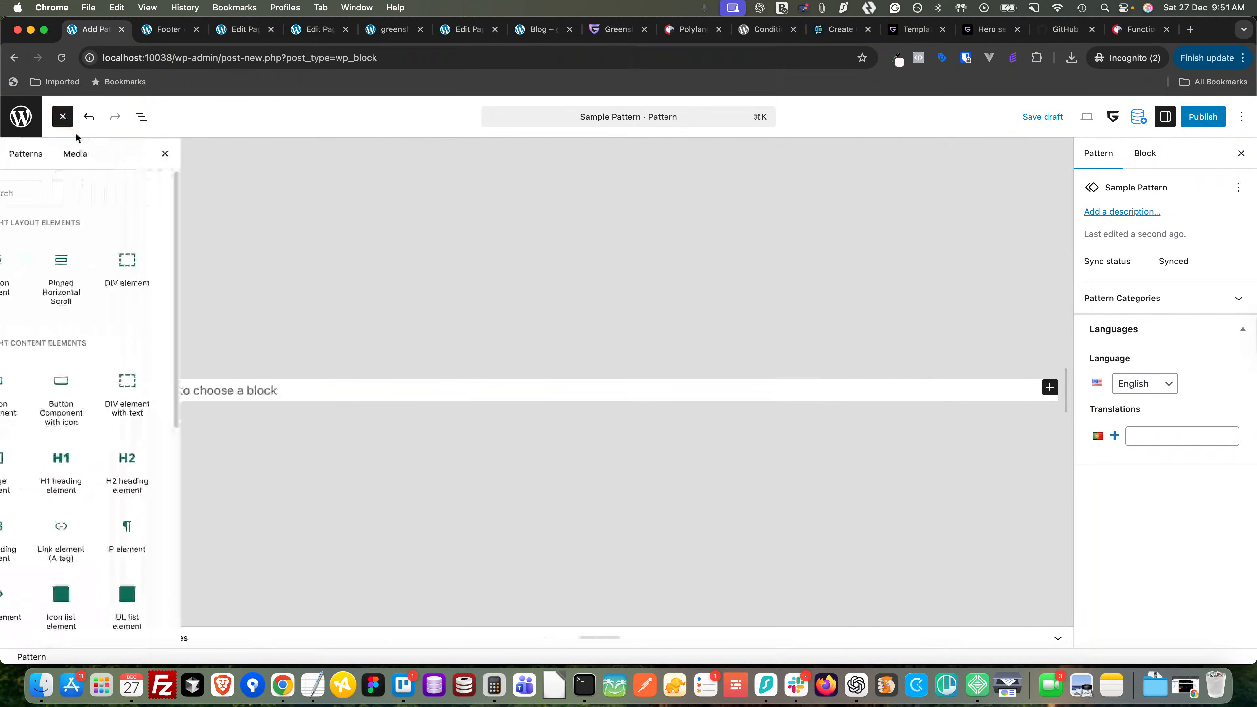
pyautogui.click(175, 268)
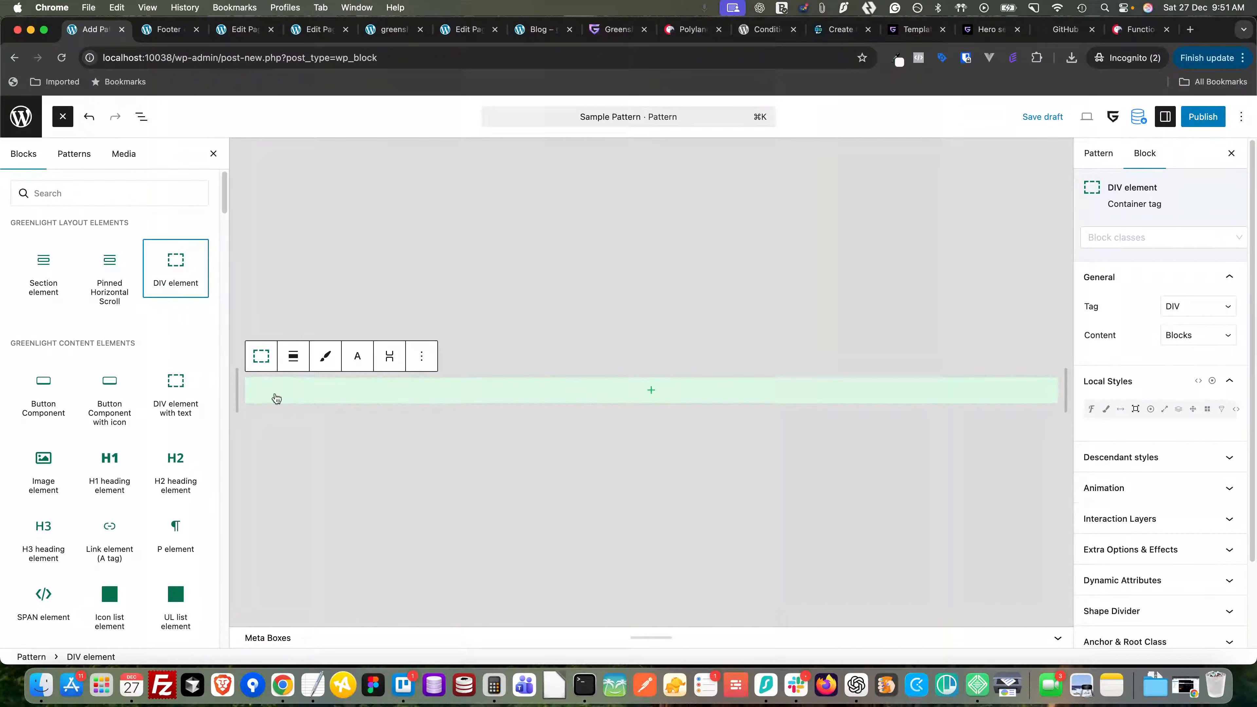
pyautogui.click(653, 391)
pyautogui.click(468, 490)
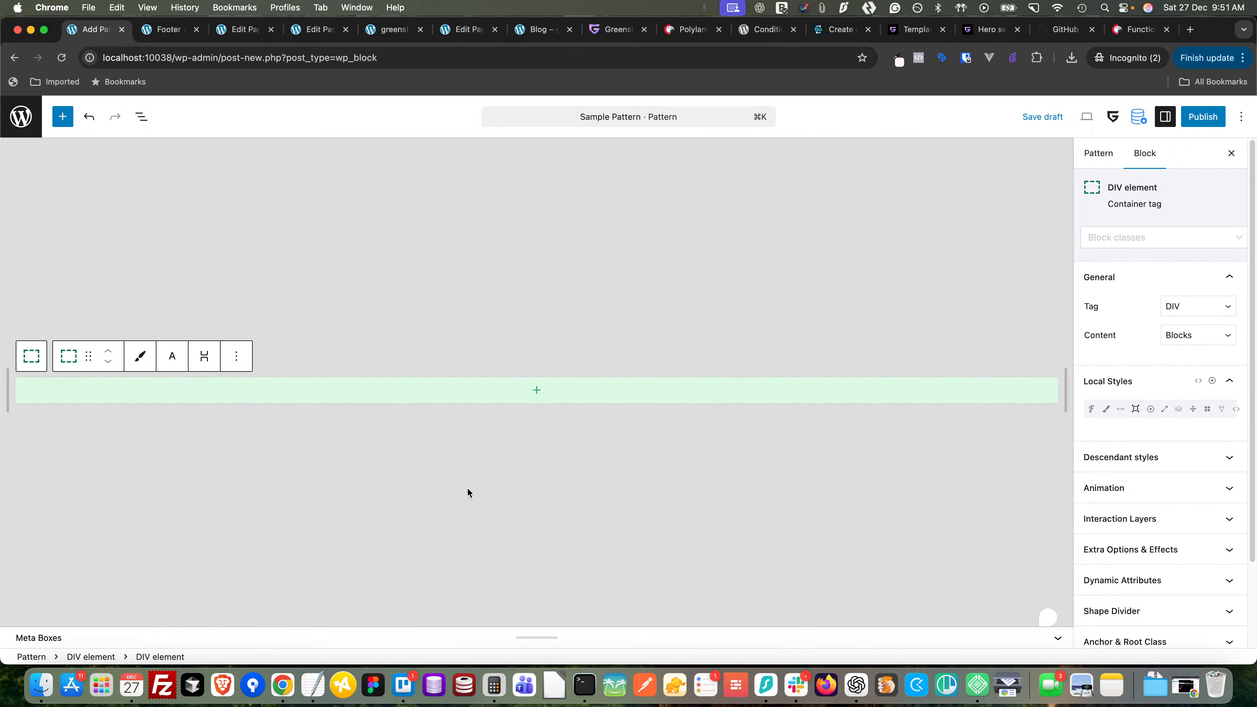
# - Turn the inner DIV into a P element with the text "English Content" and publish the pattern
pyautogui.click(1201, 338)
pyautogui.click(1185, 303)
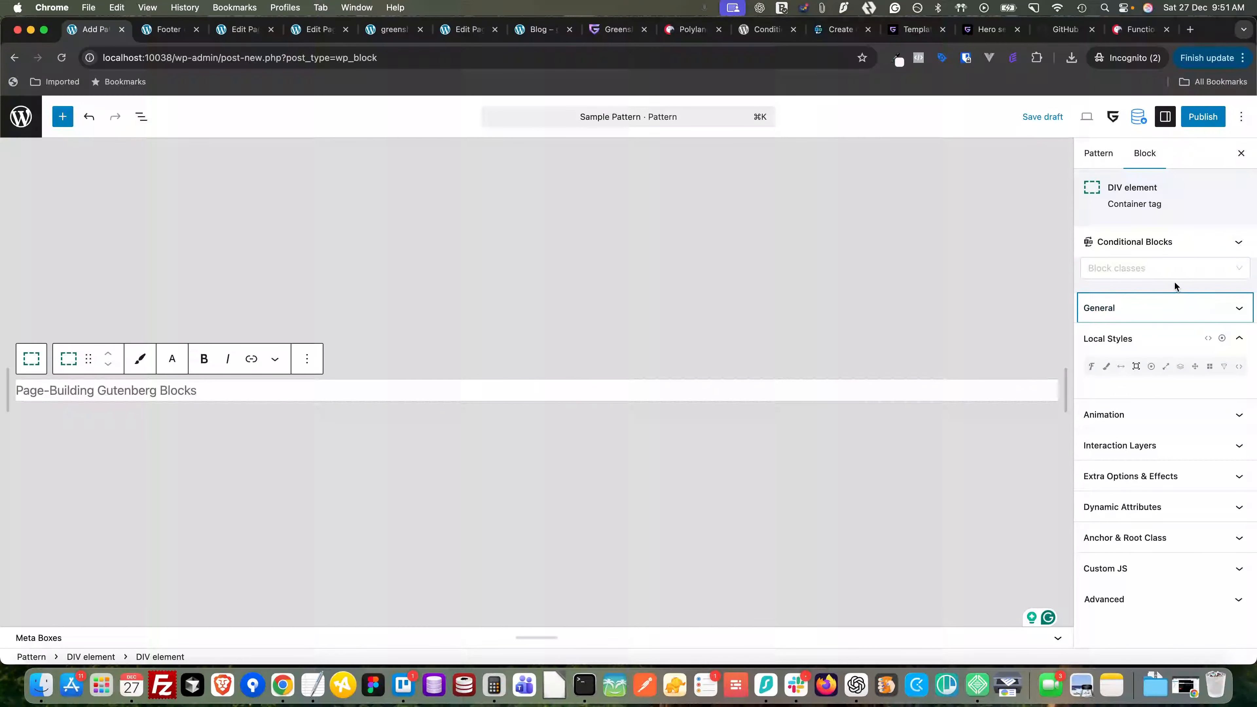
pyautogui.click(1166, 320)
pyautogui.click(1196, 338)
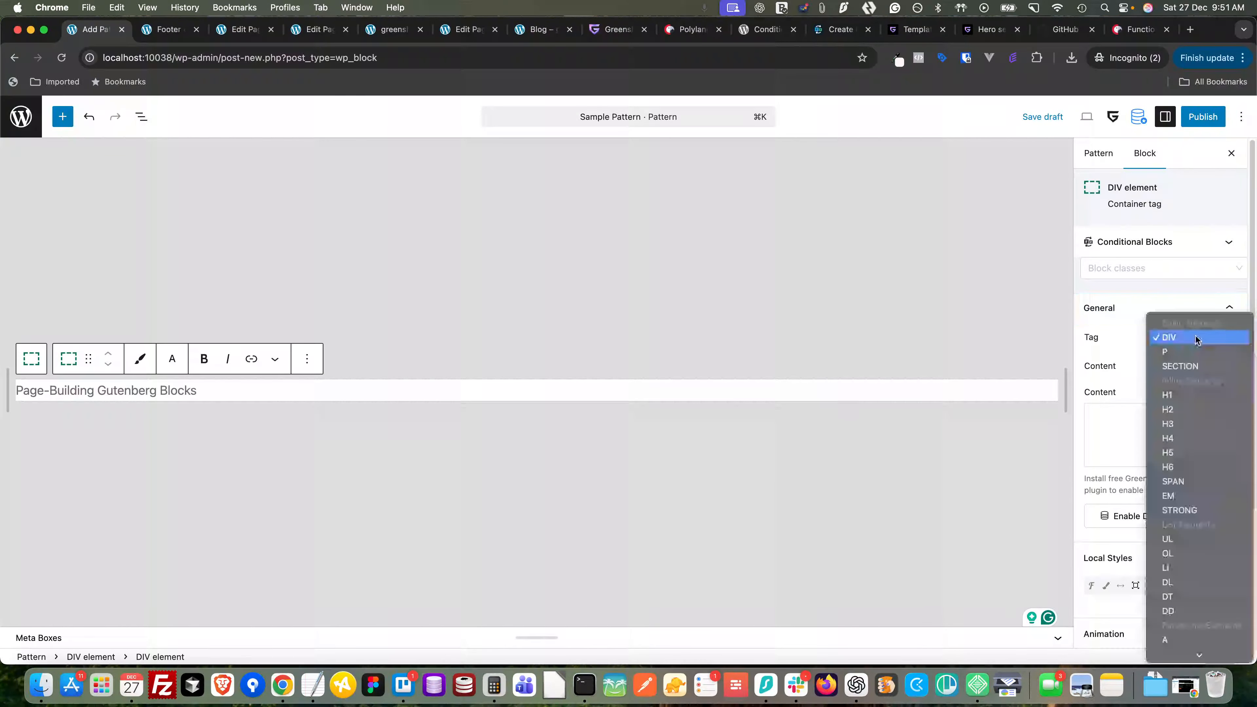
pyautogui.click(1186, 351)
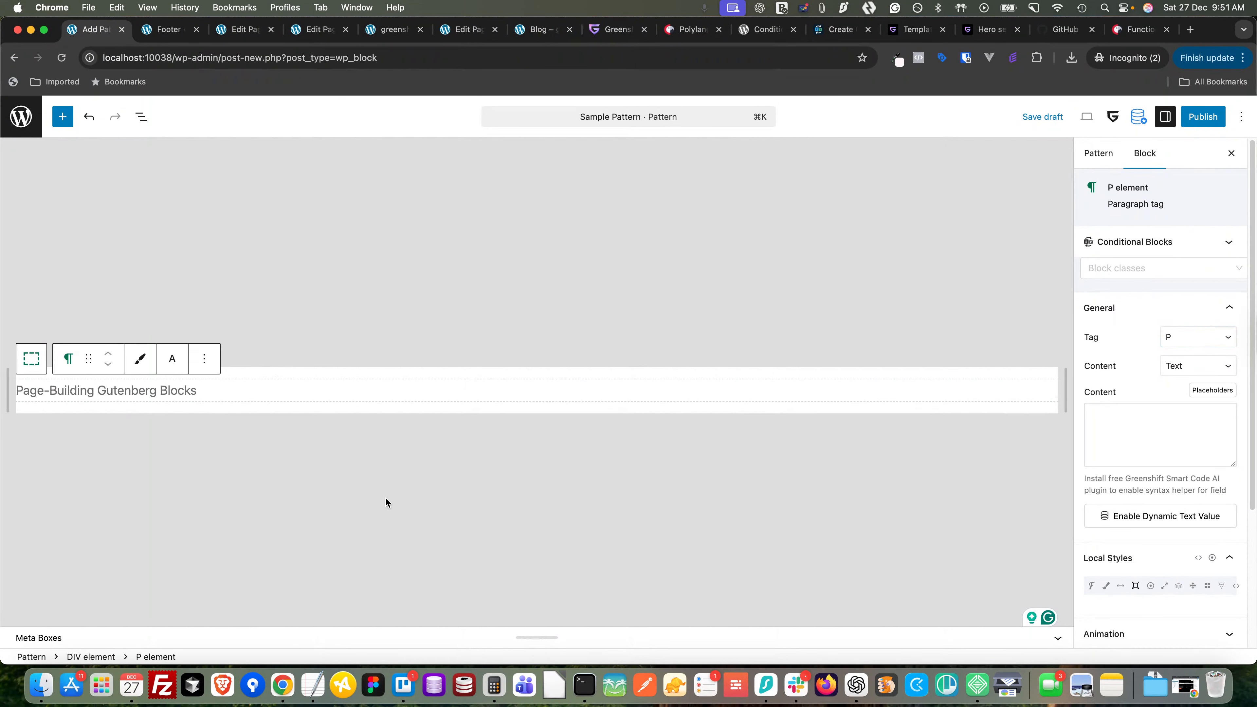
pyautogui.write('English Content')
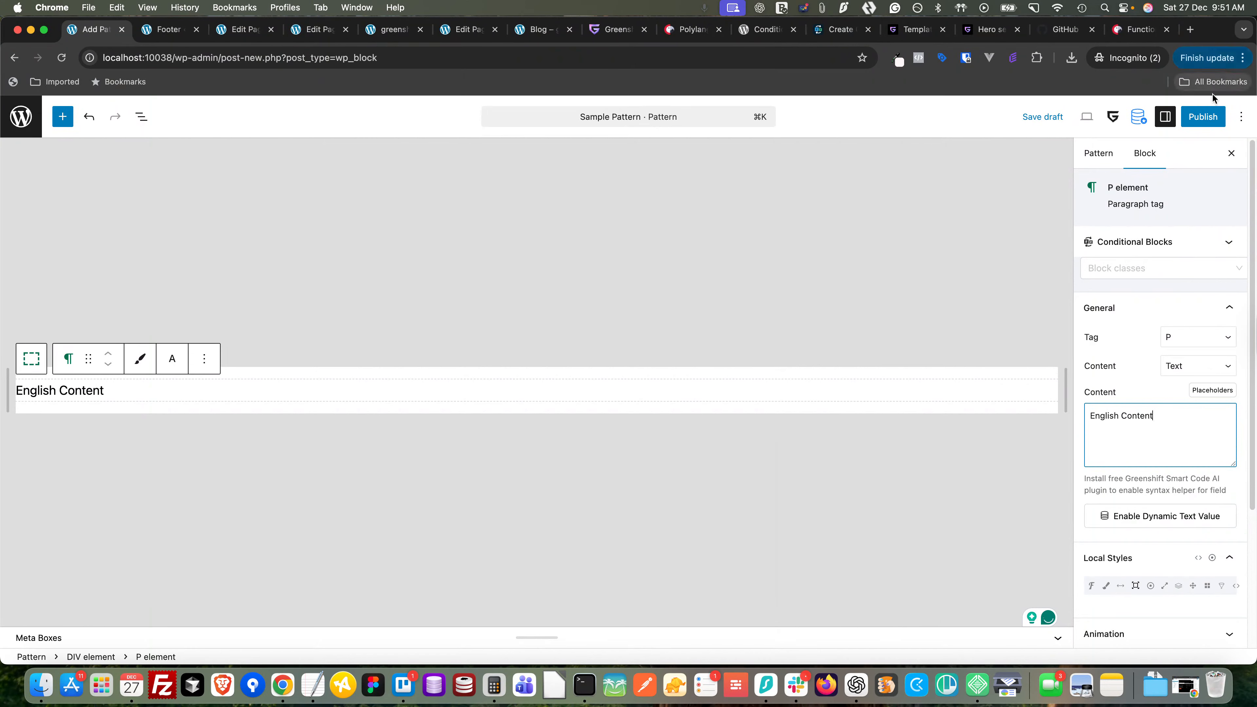
pyautogui.click(1203, 116)
pyautogui.click(1199, 117)
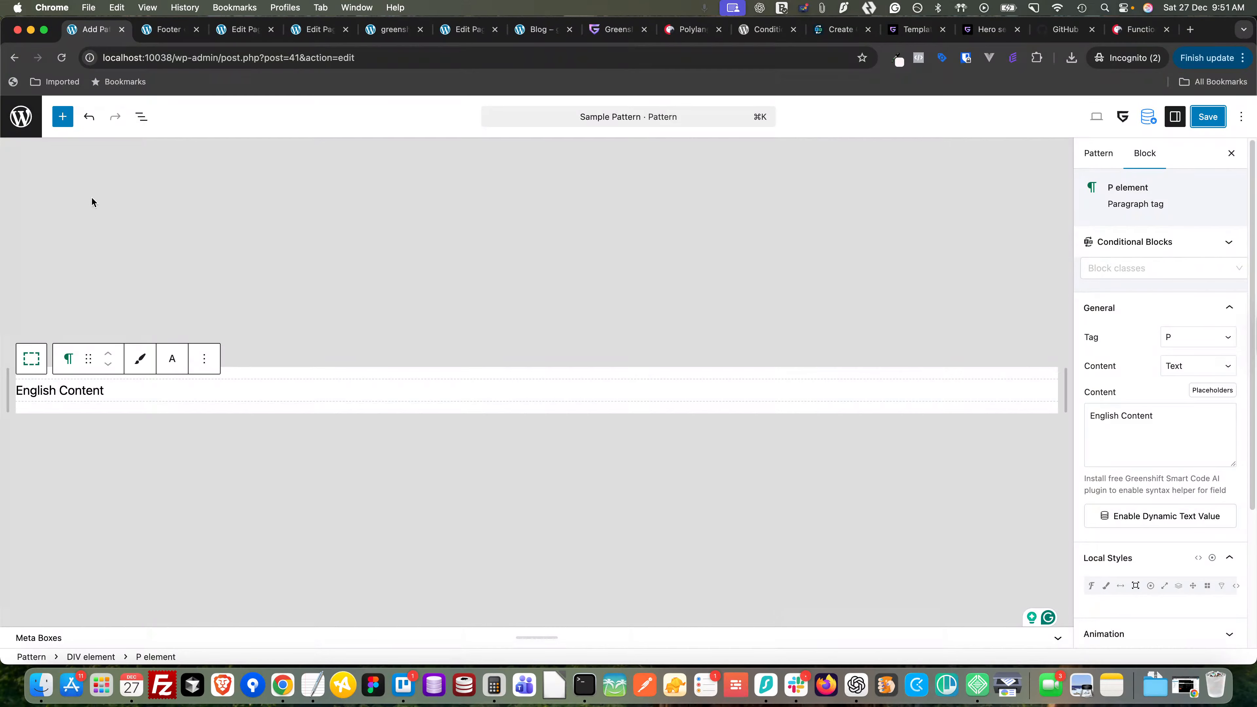
# - Duplicate the outer DIV element together with its paragraph
pyautogui.click(142, 118)
pyautogui.click(82, 184)
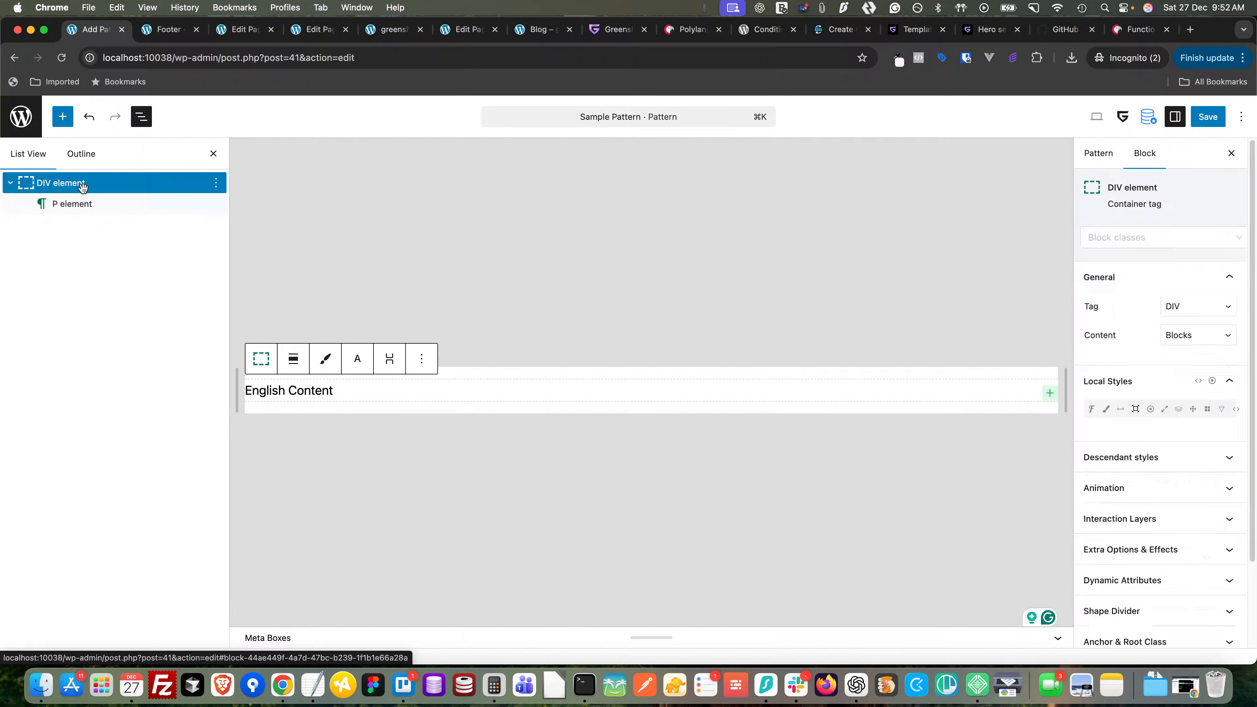
pyautogui.rightClick(83, 183)
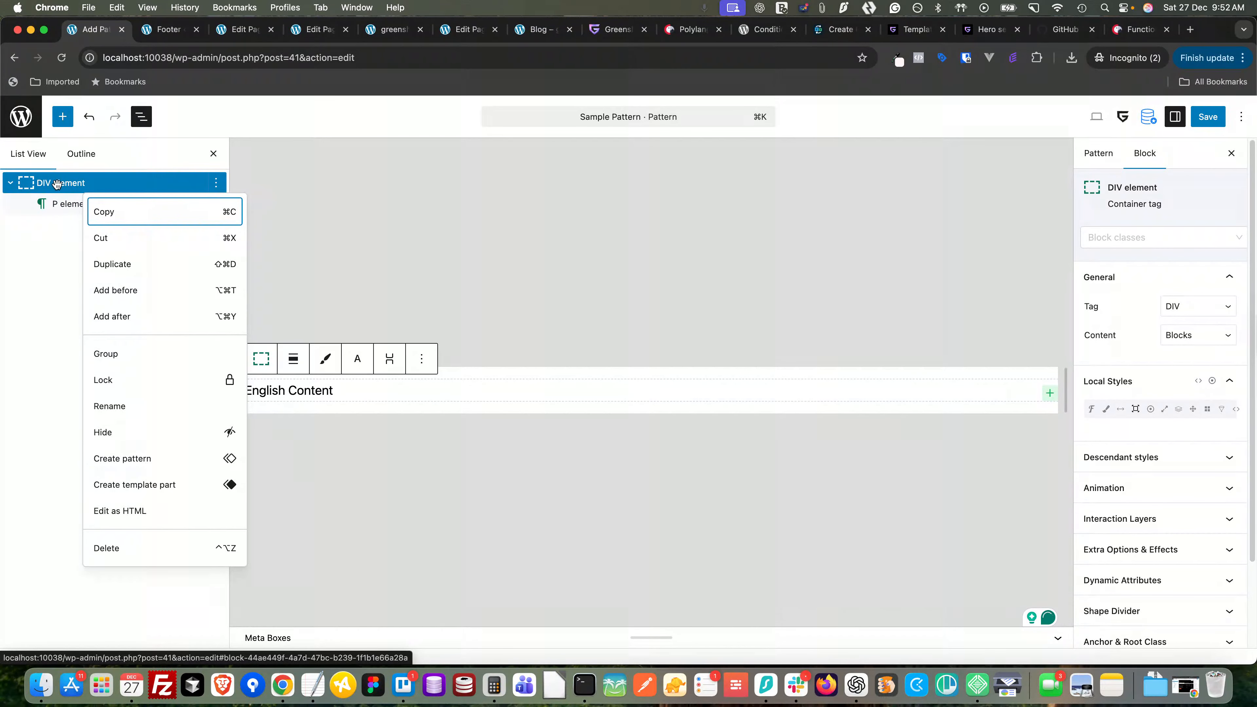
pyautogui.click(110, 263)
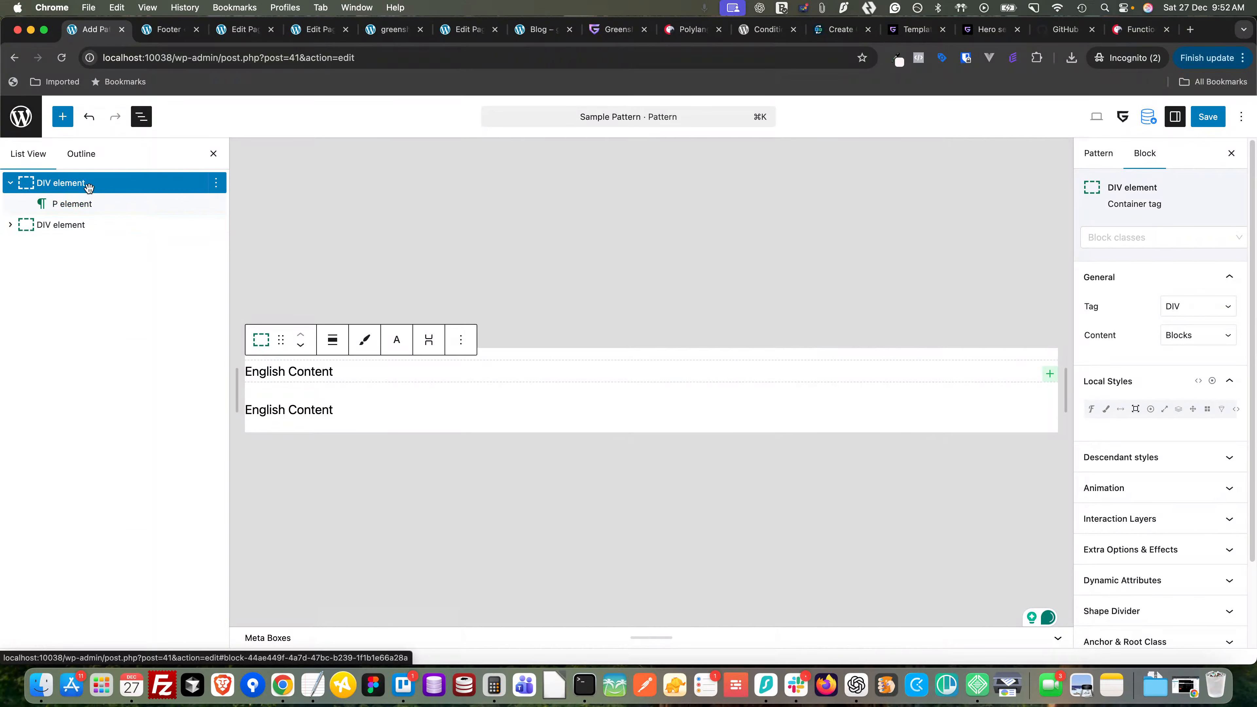
# - Give the first DIV element a Language (Polylang) visibility condition that equals English
pyautogui.scroll(-3, 1138, 495)
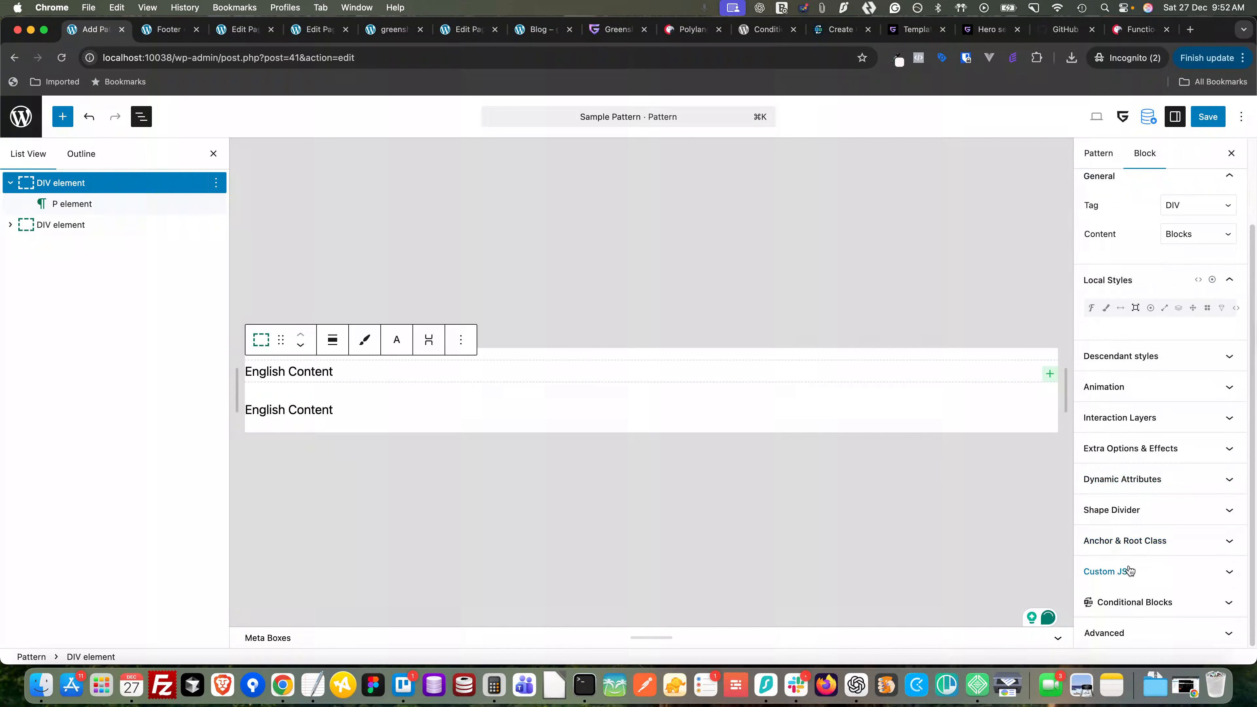
pyautogui.click(1128, 601)
pyautogui.click(1119, 626)
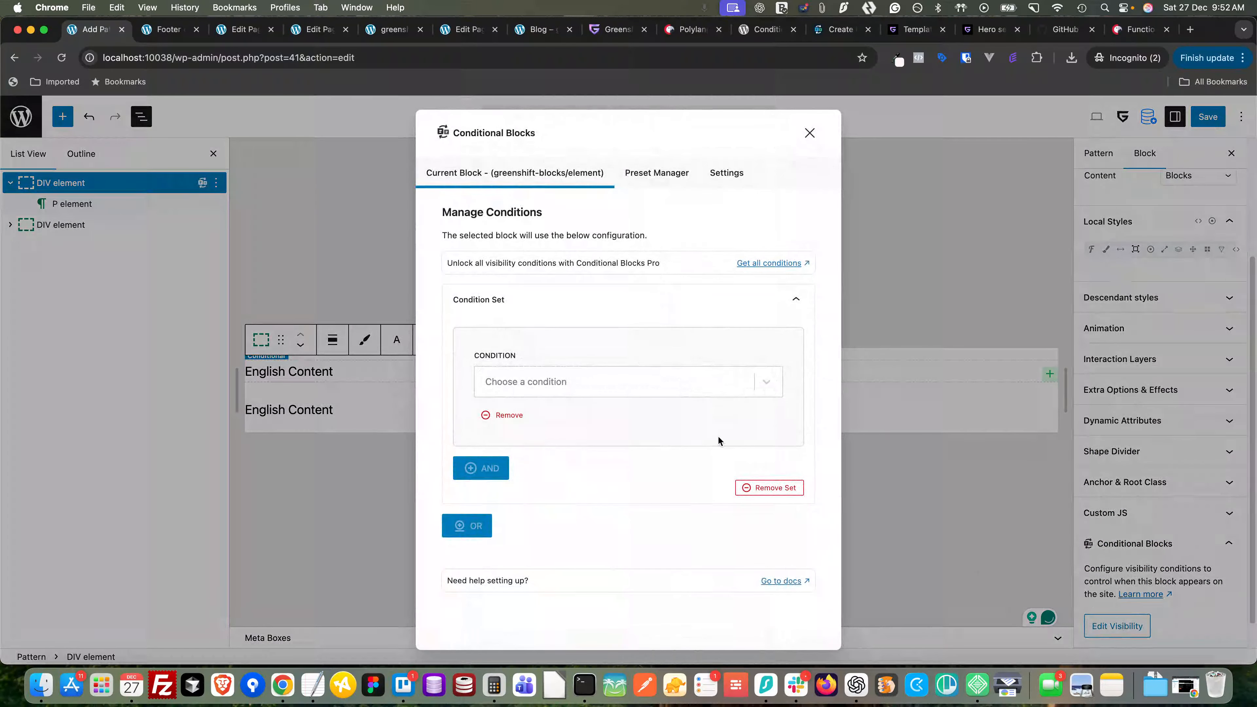
pyautogui.click(610, 390)
pyautogui.scroll(-3, 552, 525)
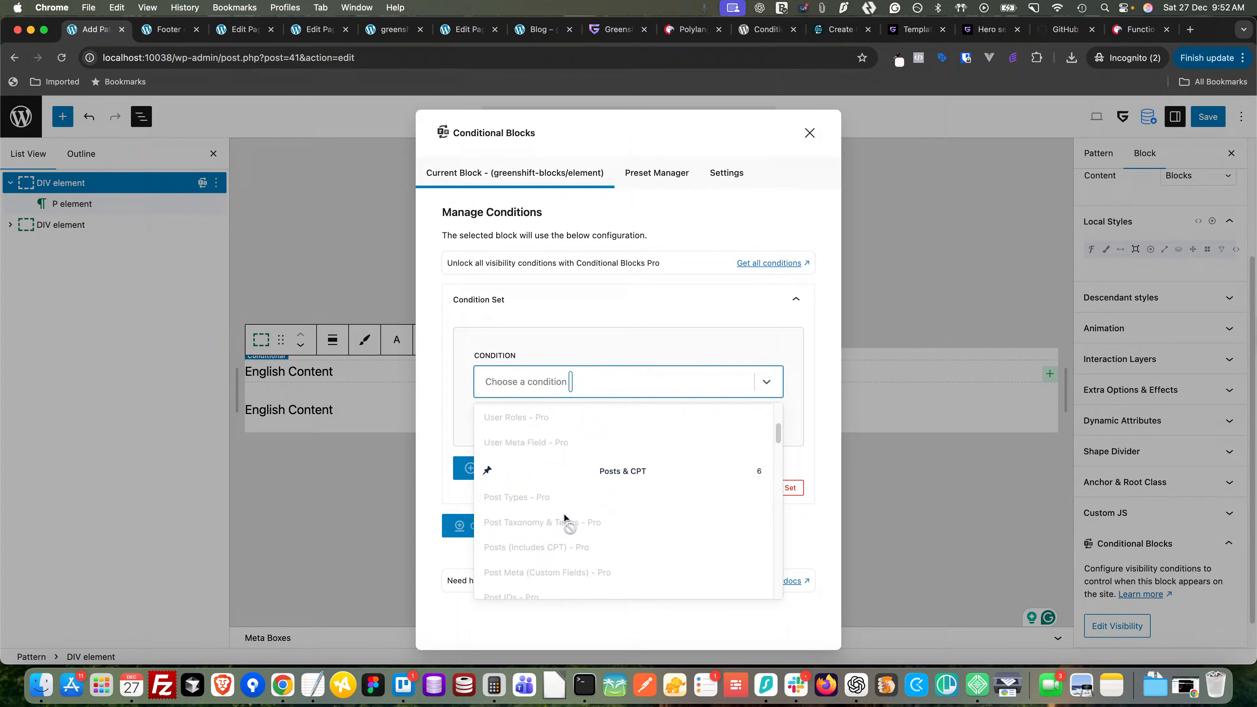
pyautogui.scroll(-10, 564, 513)
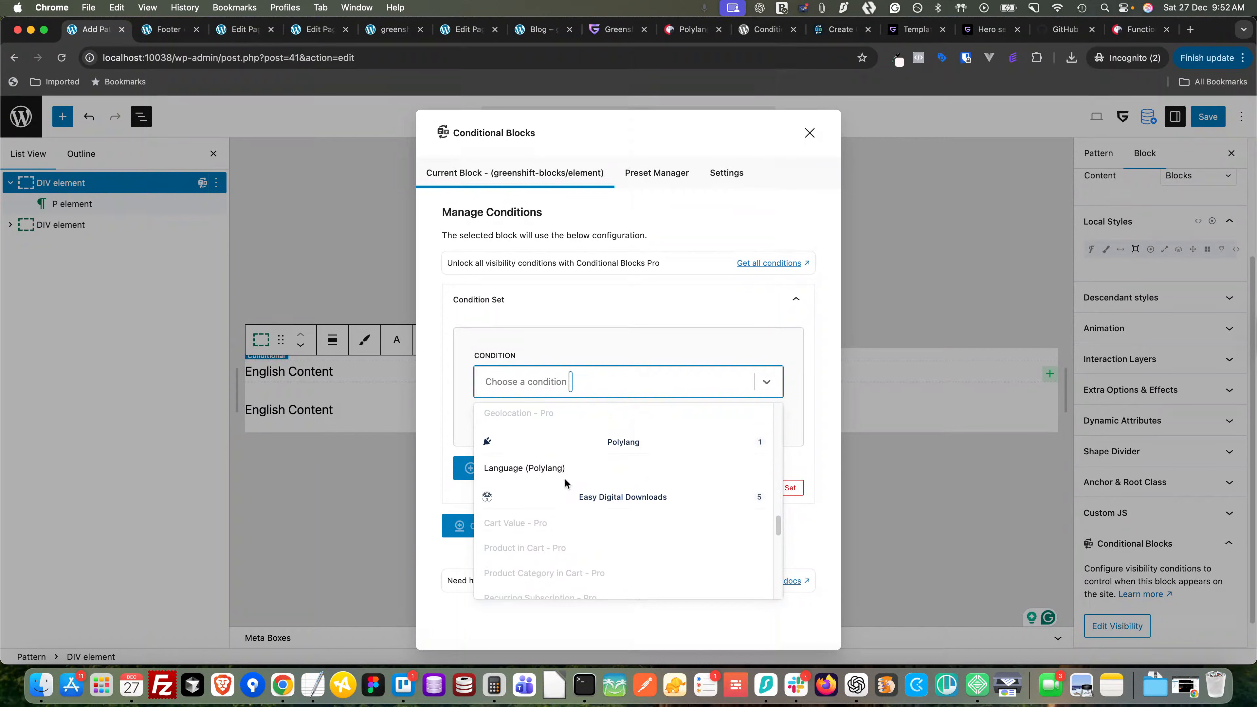
pyautogui.click(557, 468)
pyautogui.click(534, 509)
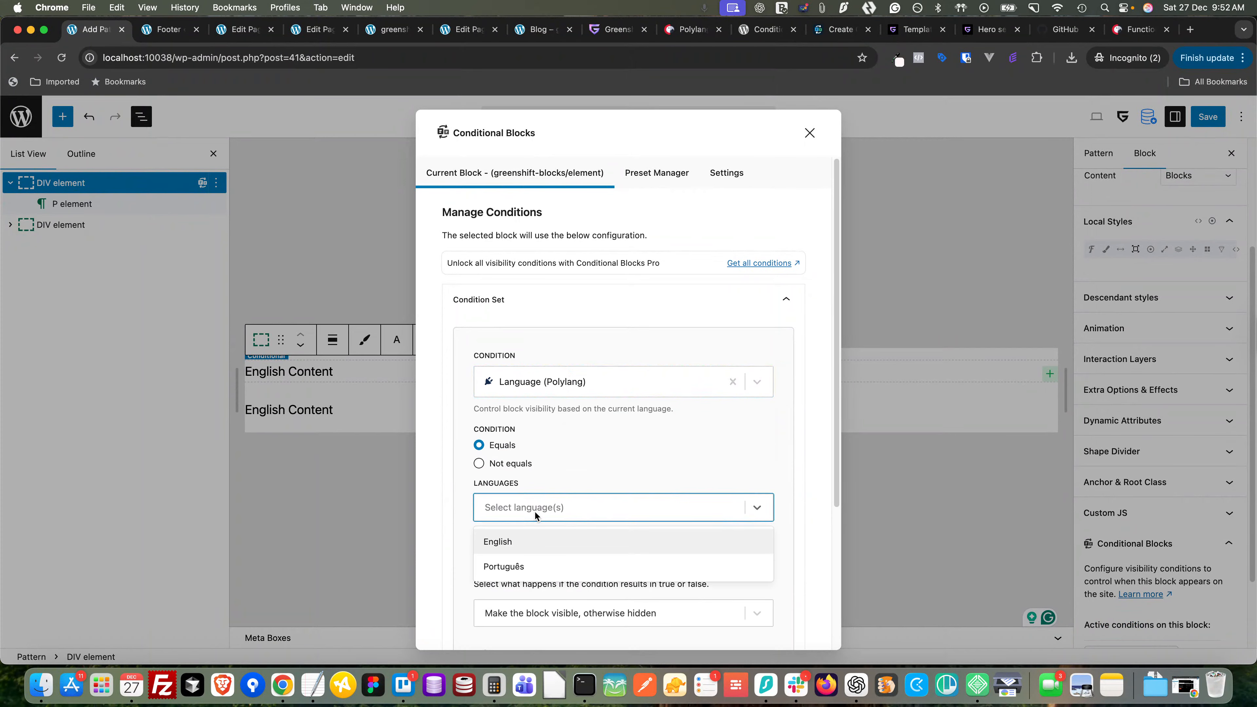
pyautogui.click(522, 548)
pyautogui.click(367, 493)
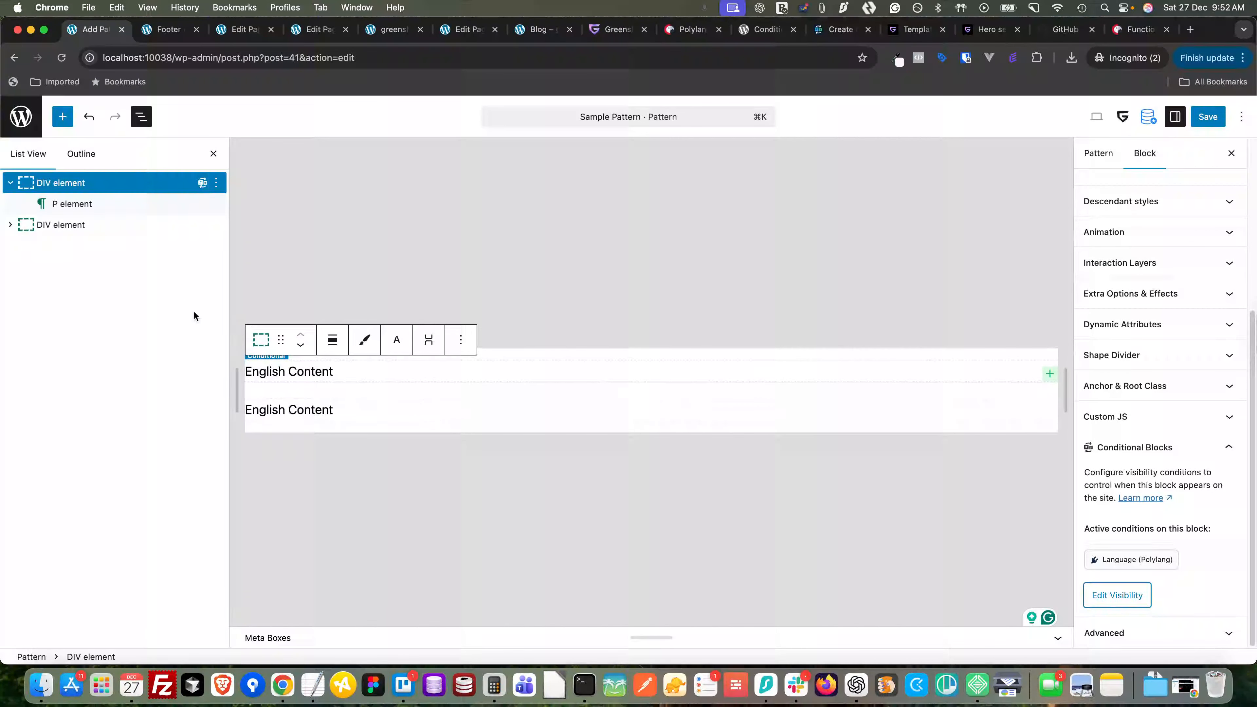
# - Give the second DIV element a Language (Polylang) visibility condition that equals Português
pyautogui.click(84, 225)
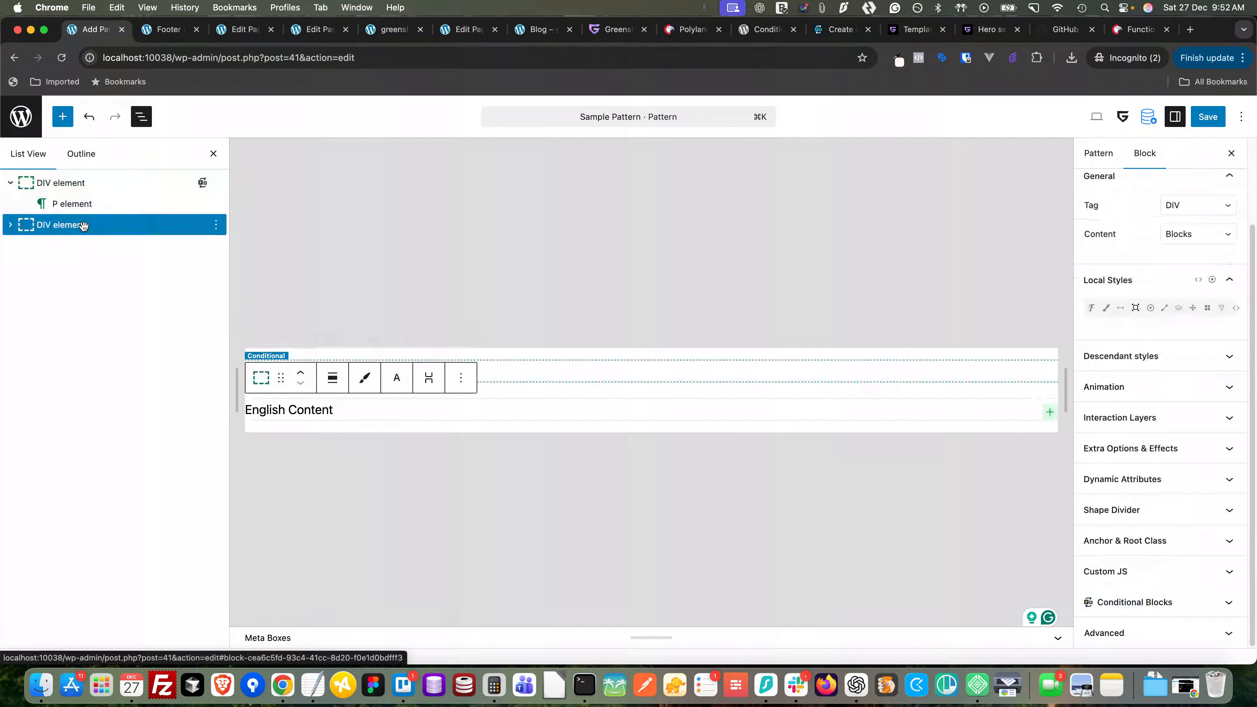
pyautogui.click(1124, 599)
pyautogui.click(1118, 625)
pyautogui.click(587, 378)
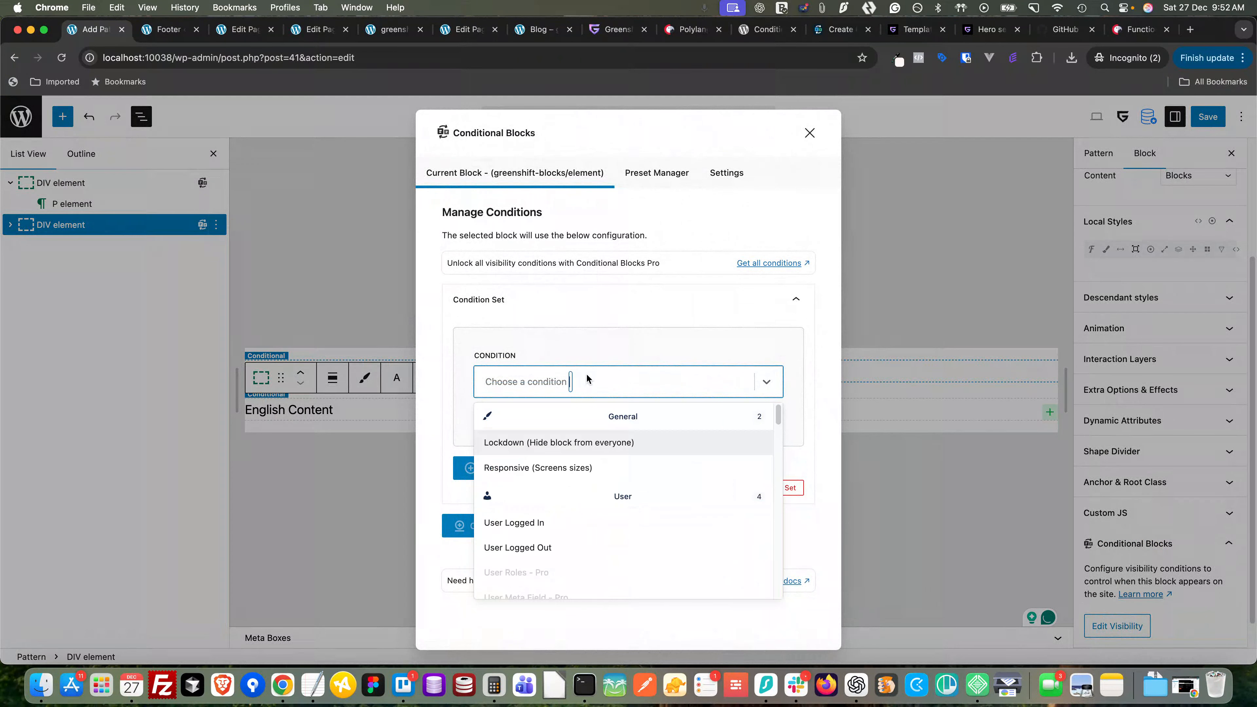
pyautogui.scroll(-15, 587, 468)
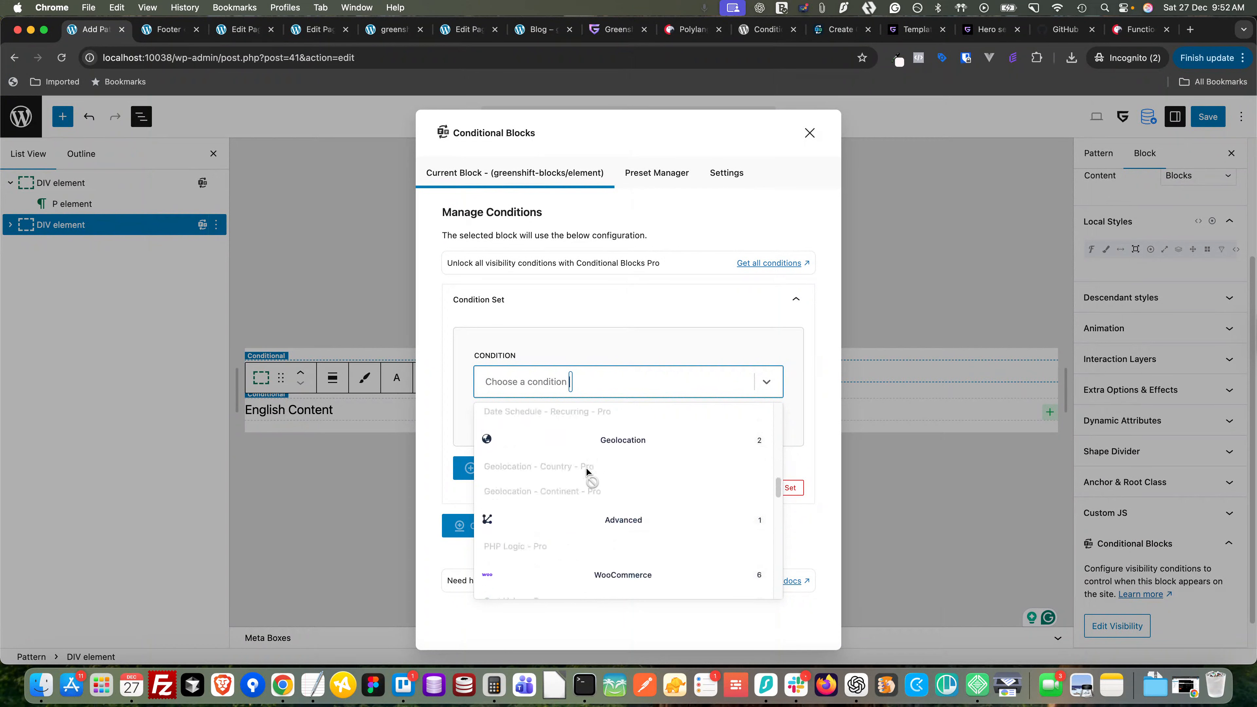
pyautogui.scroll(-10, 586, 467)
pyautogui.scroll(2, 586, 467)
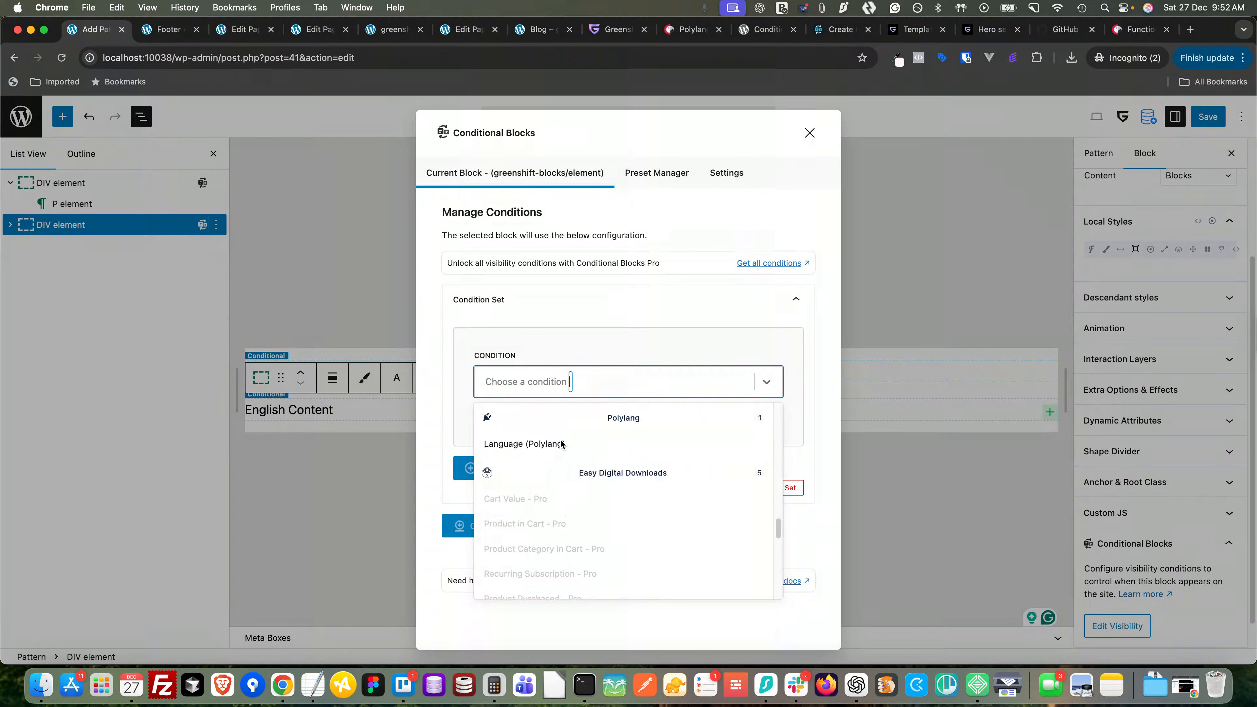
pyautogui.click(561, 444)
pyautogui.click(503, 507)
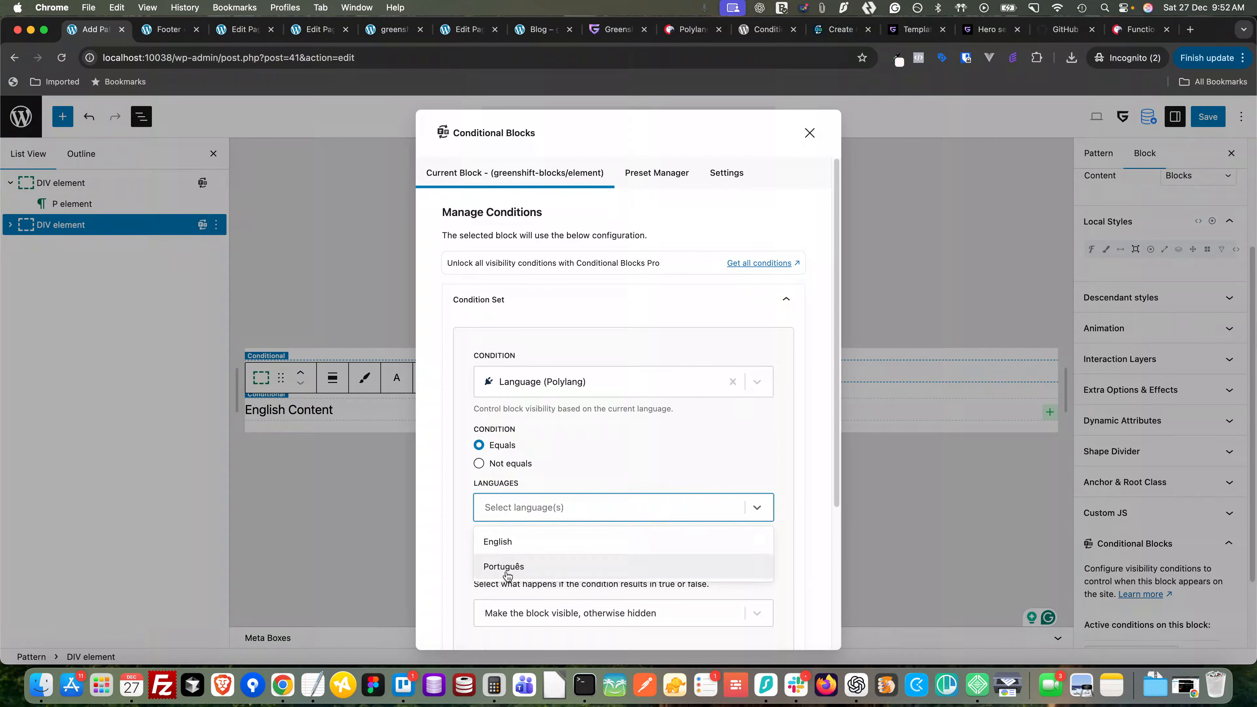
pyautogui.click(493, 565)
pyautogui.click(370, 529)
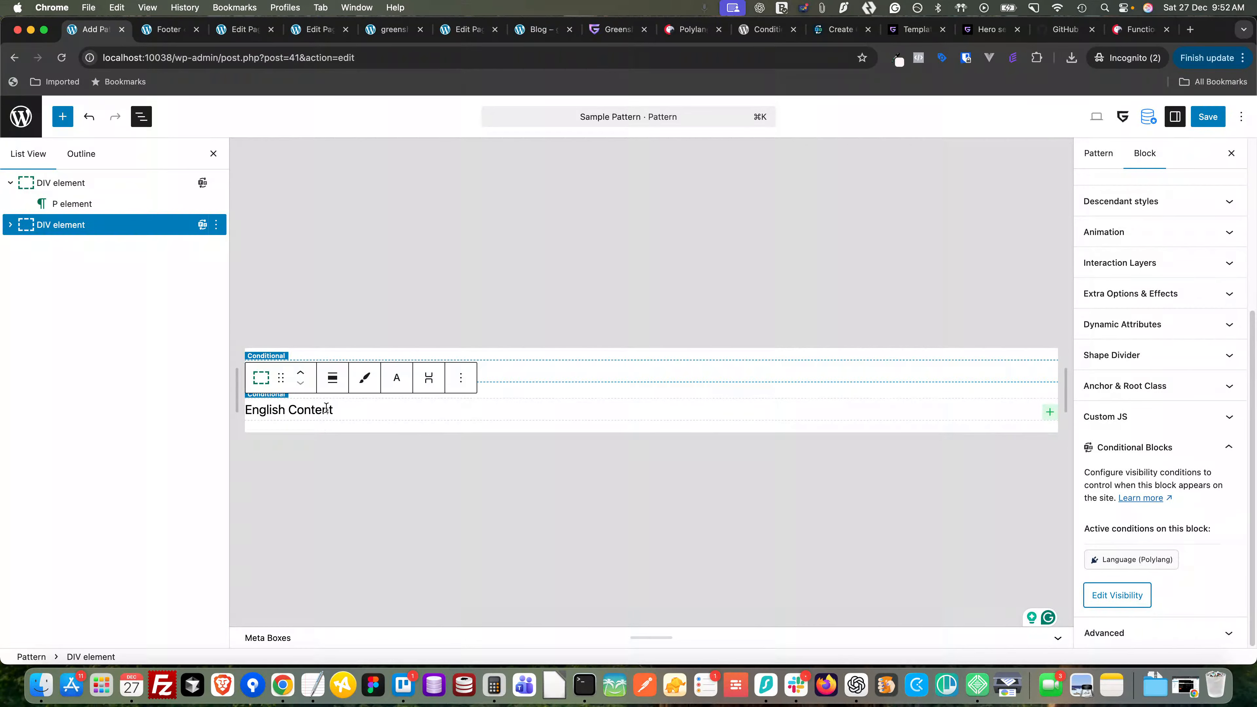
# - Change the second DIV's paragraph text to "Portguese Content", save the pattern and leave the editor
pyautogui.click(326, 408)
pyautogui.doubleClick(274, 409)
pyautogui.write('POr')
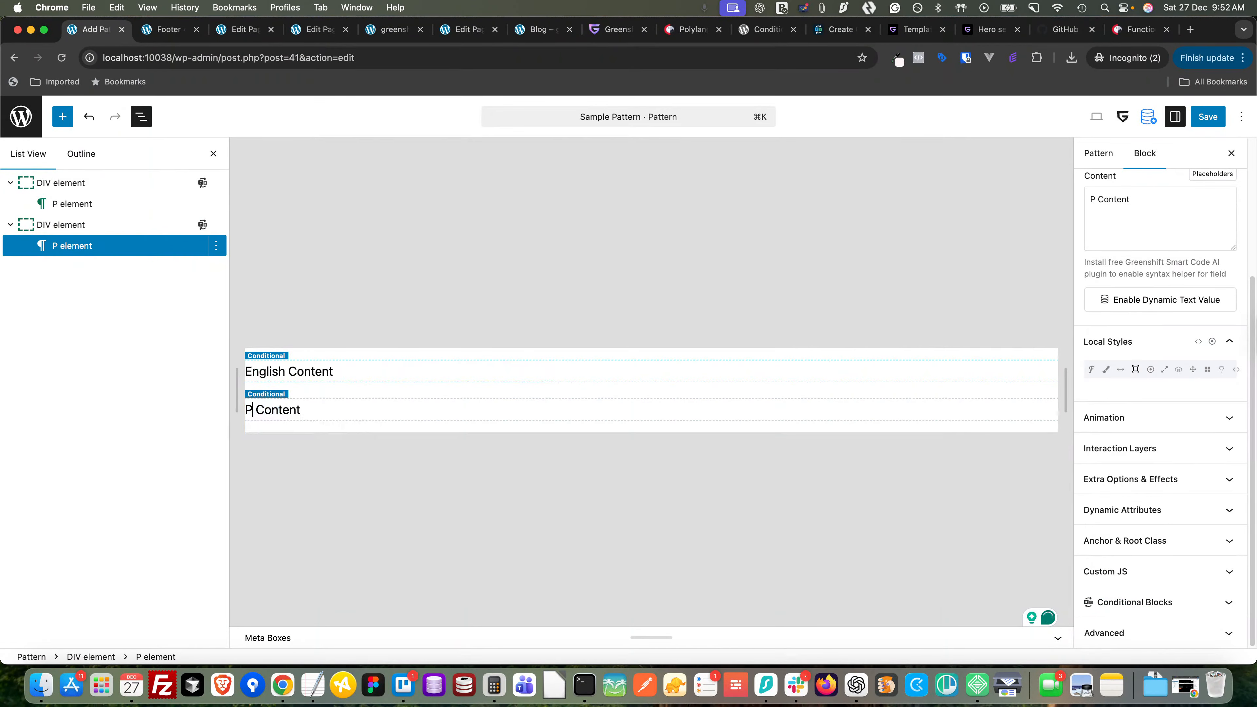
pyautogui.write('tguese')
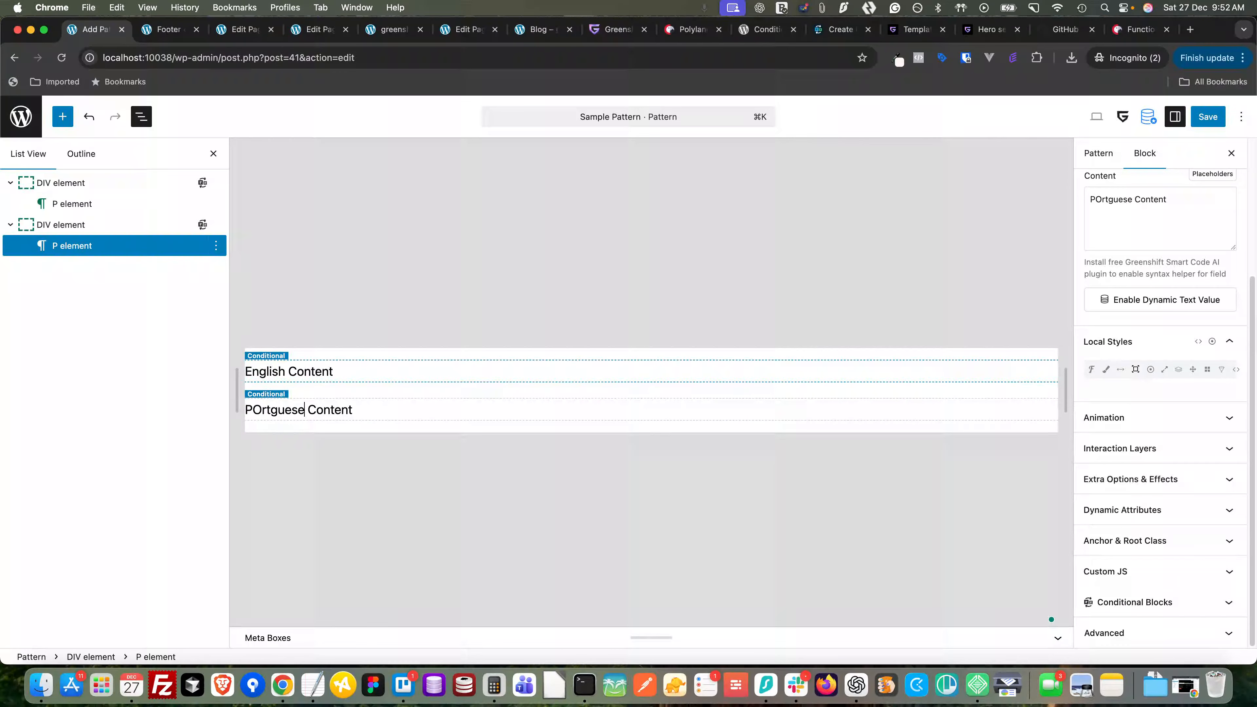
pyautogui.press('BackSpace')
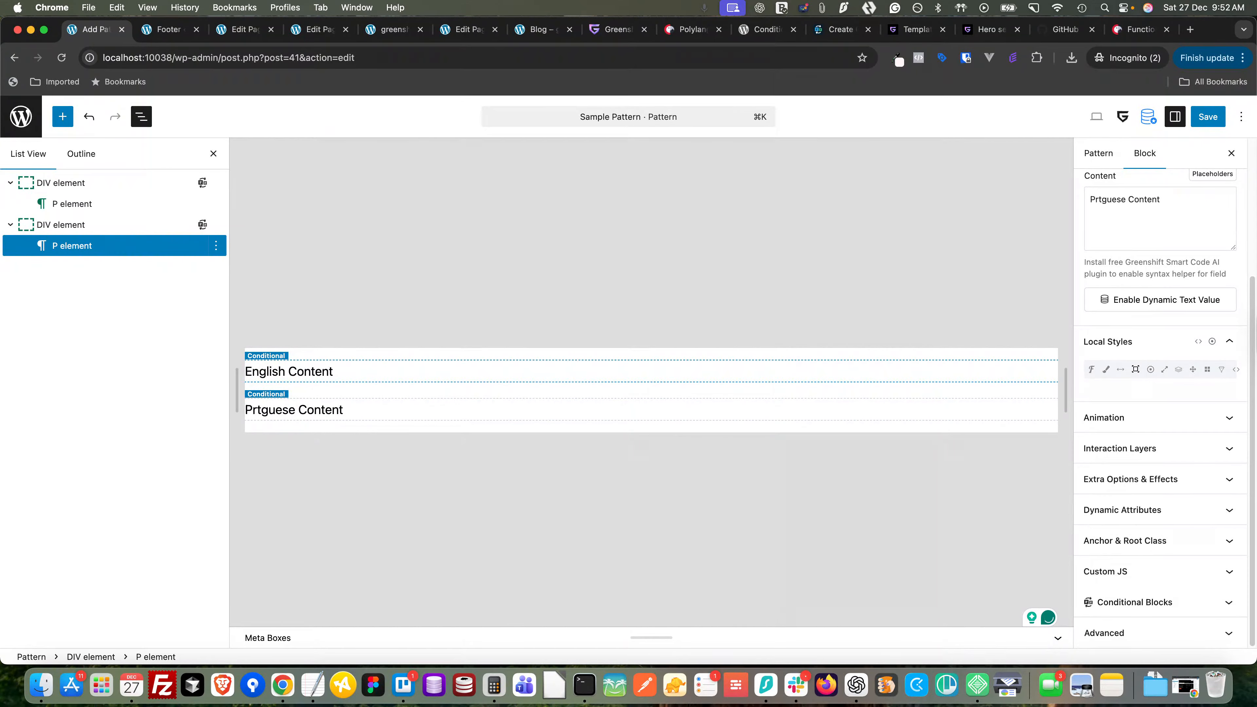
pyautogui.write('o')
pyautogui.click(1208, 123)
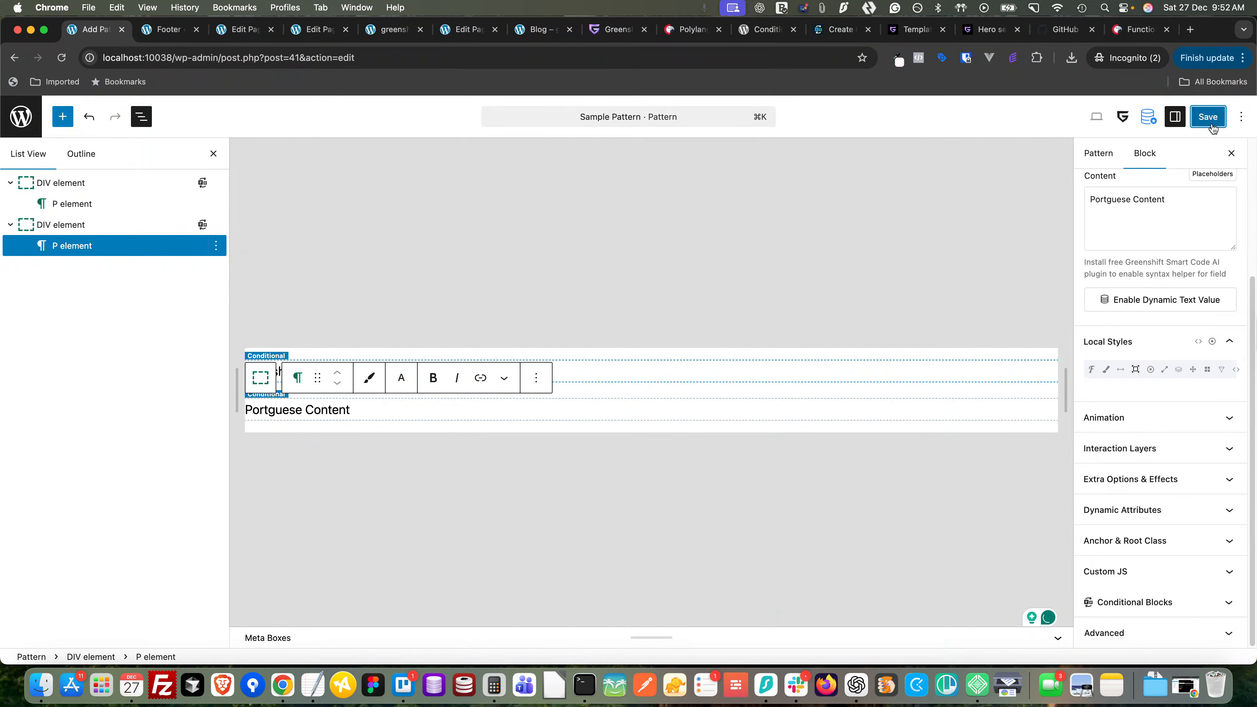
pyautogui.click(20, 119)
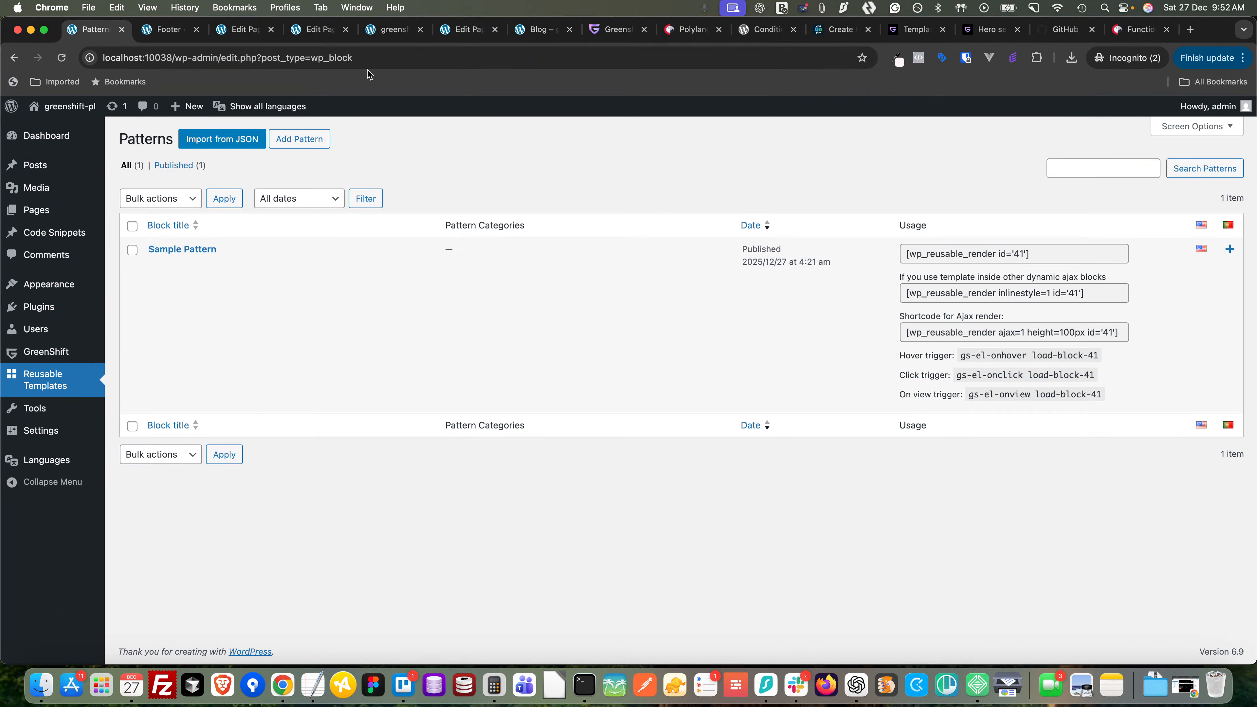
# - Open the Portuguese home page for editing in a new browser tab
pyautogui.click(395, 30)
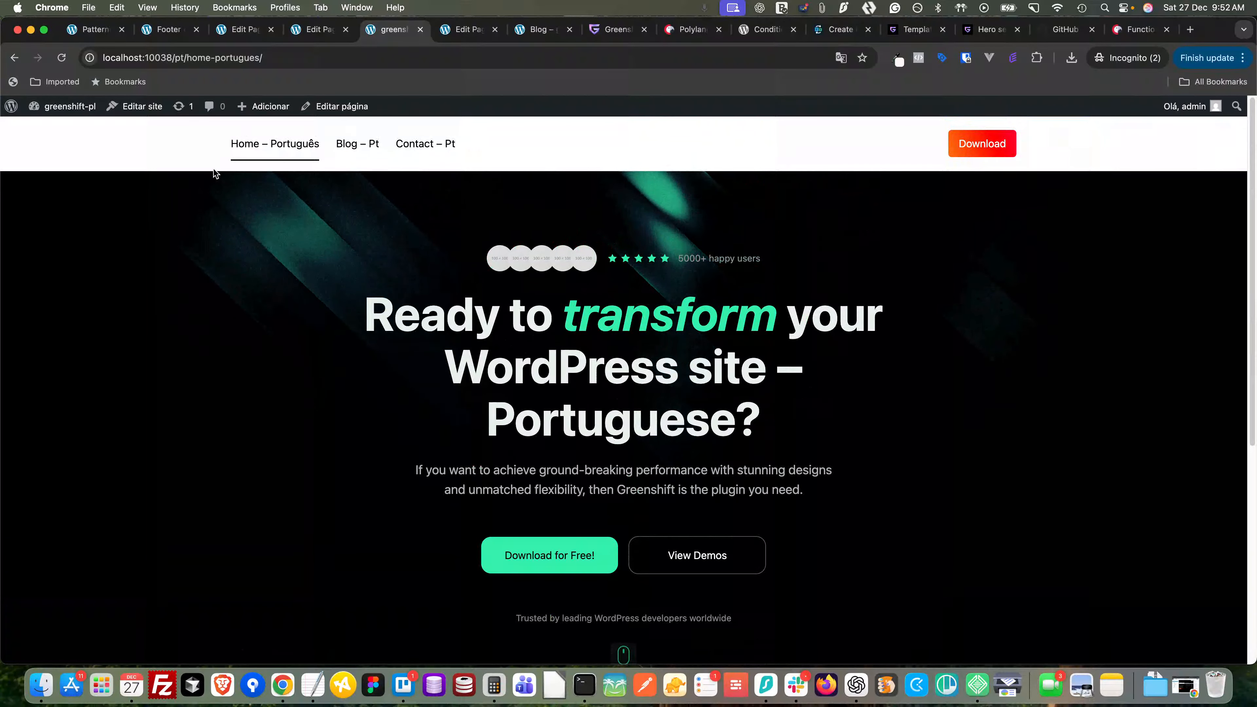
pyautogui.rightClick(341, 106)
pyautogui.click(348, 109)
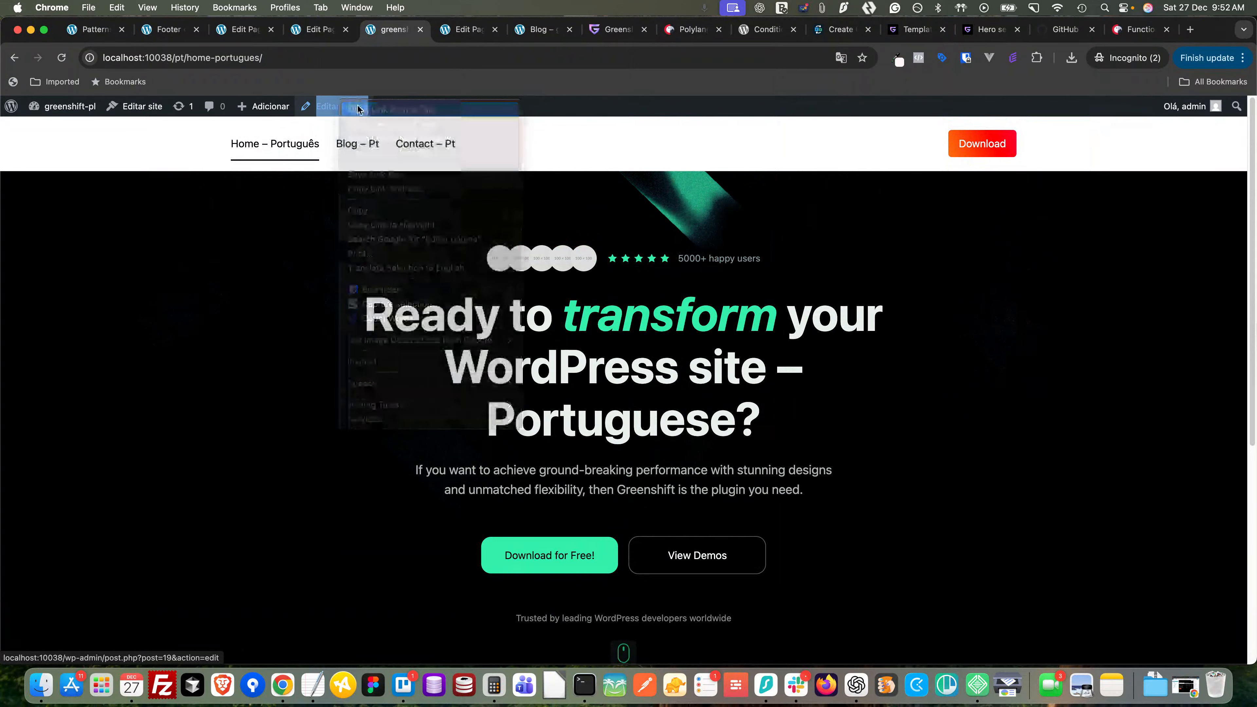
pyautogui.click(434, 29)
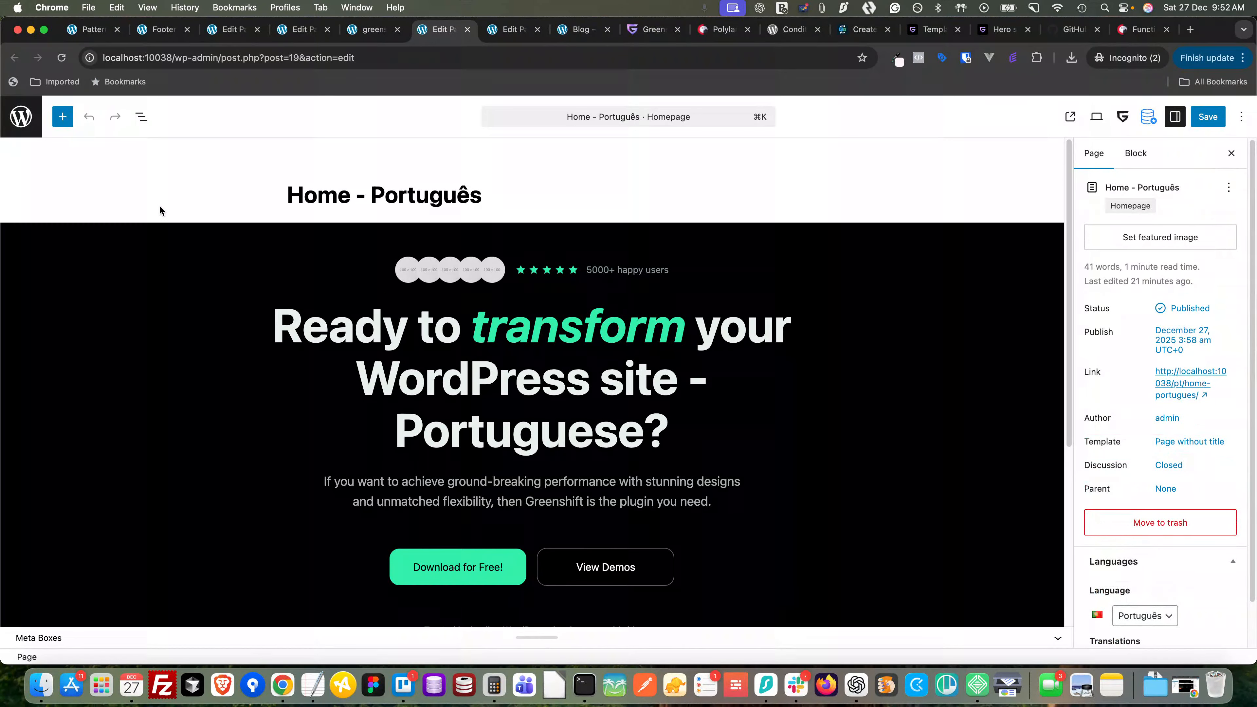
# - Insert Sample Pattern below the hero section of the Home - Português page and save the page
pyautogui.scroll(-5, 229, 298)
pyautogui.click(279, 502)
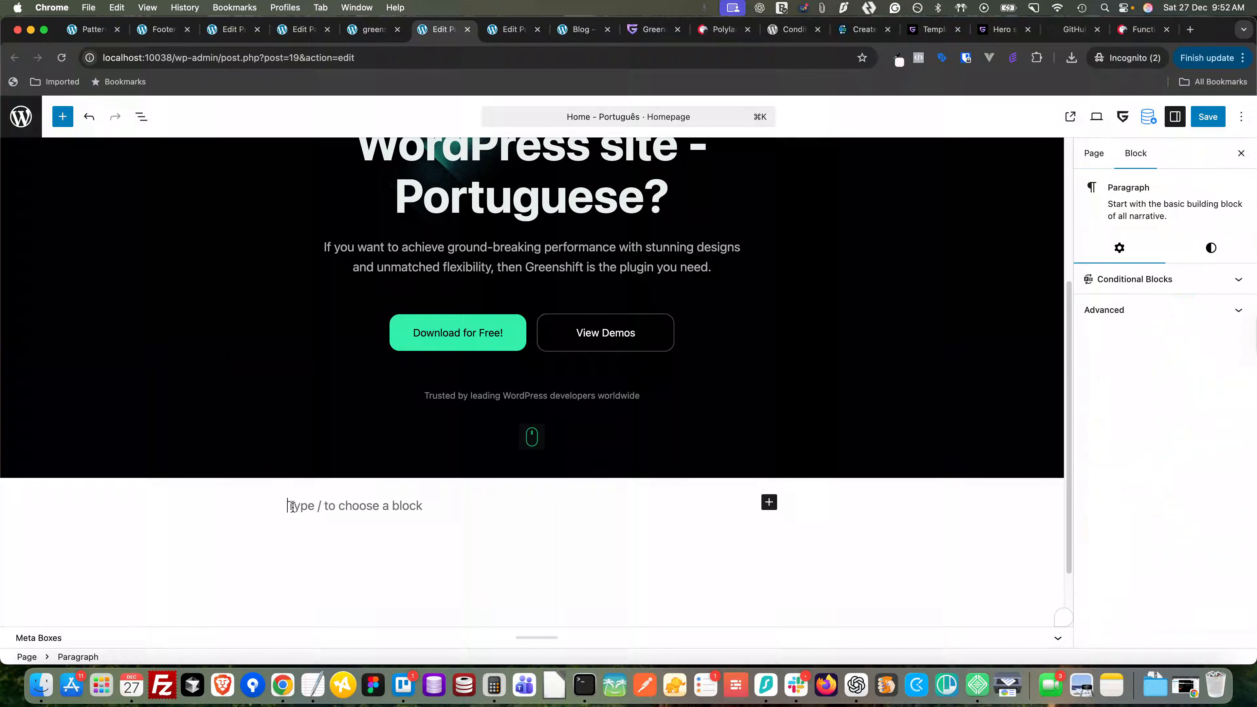
pyautogui.click(769, 502)
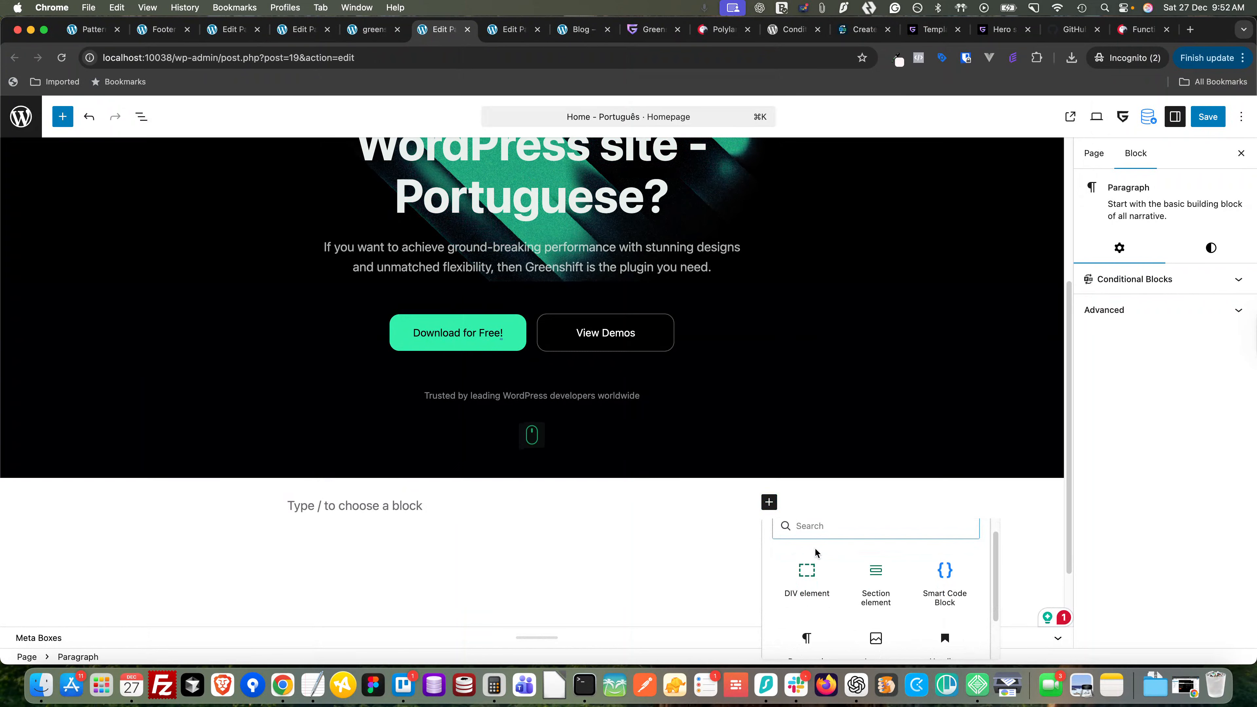
pyautogui.write('sam')
pyautogui.press('BackSpace')
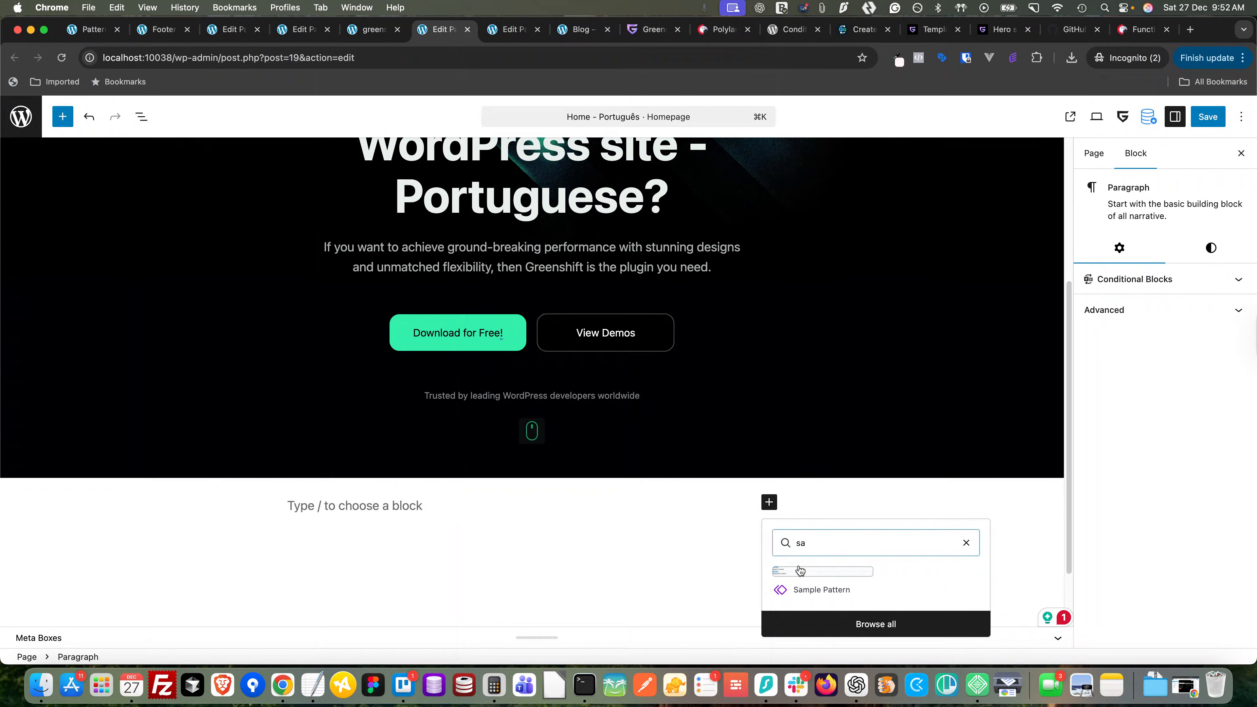
pyautogui.click(775, 588)
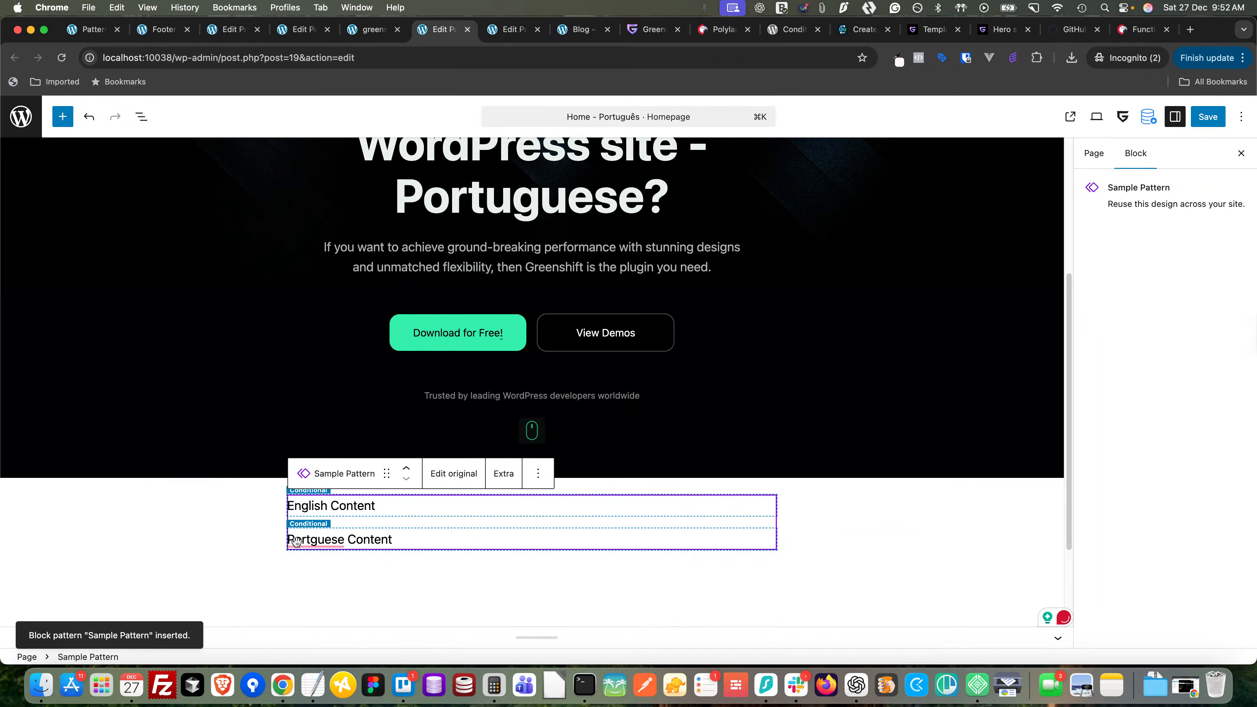
pyautogui.click(1207, 117)
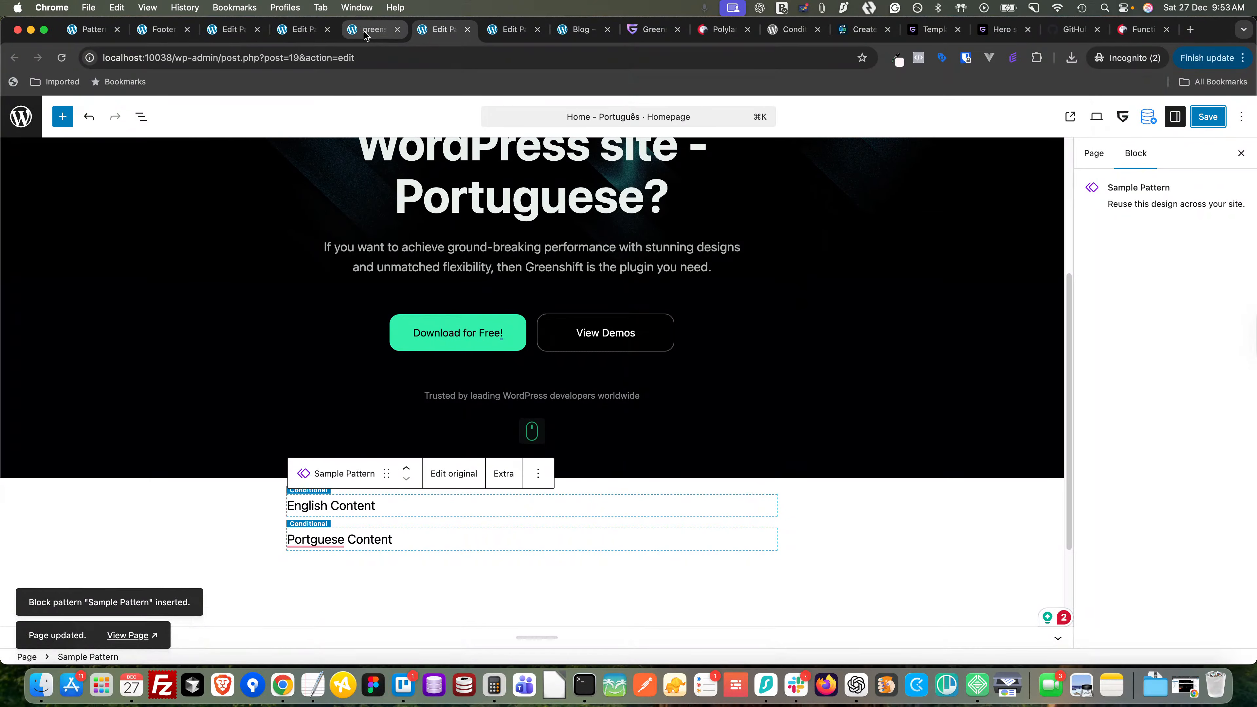
# - Reload the live Portuguese home page and compare the pattern content above the footer with the page editor
pyautogui.click(366, 30)
pyautogui.click(61, 57)
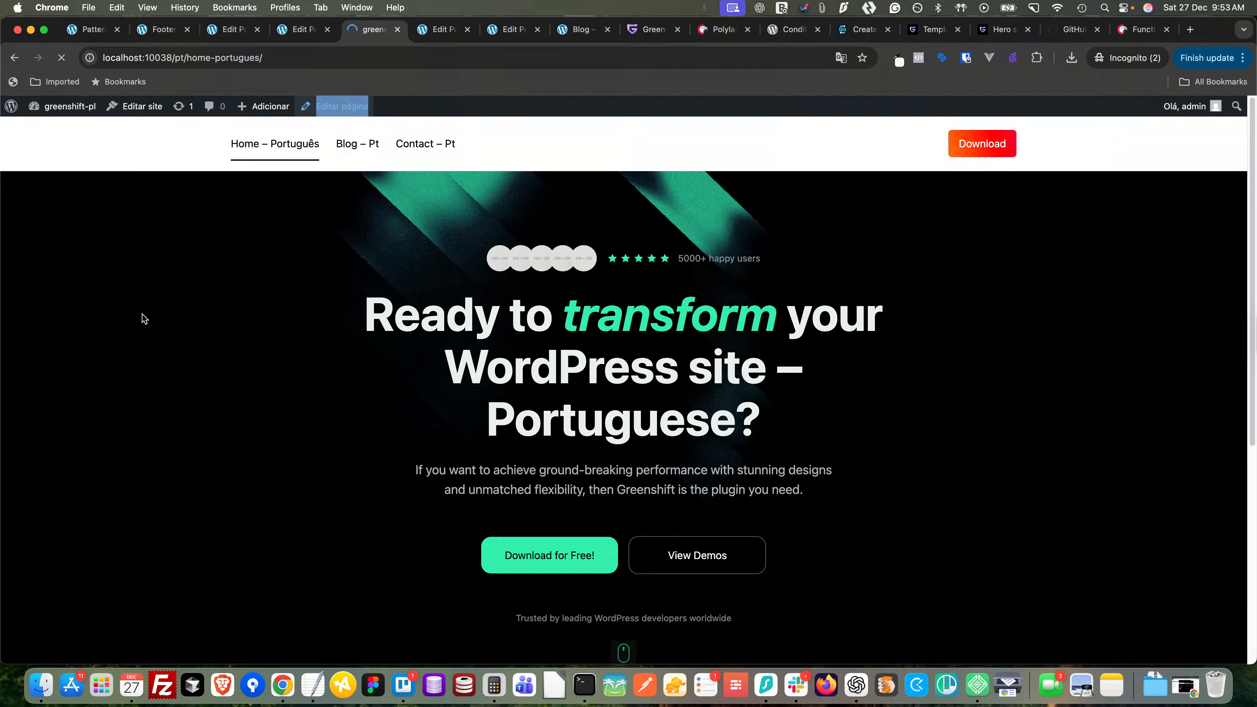
pyautogui.scroll(-7, 145, 318)
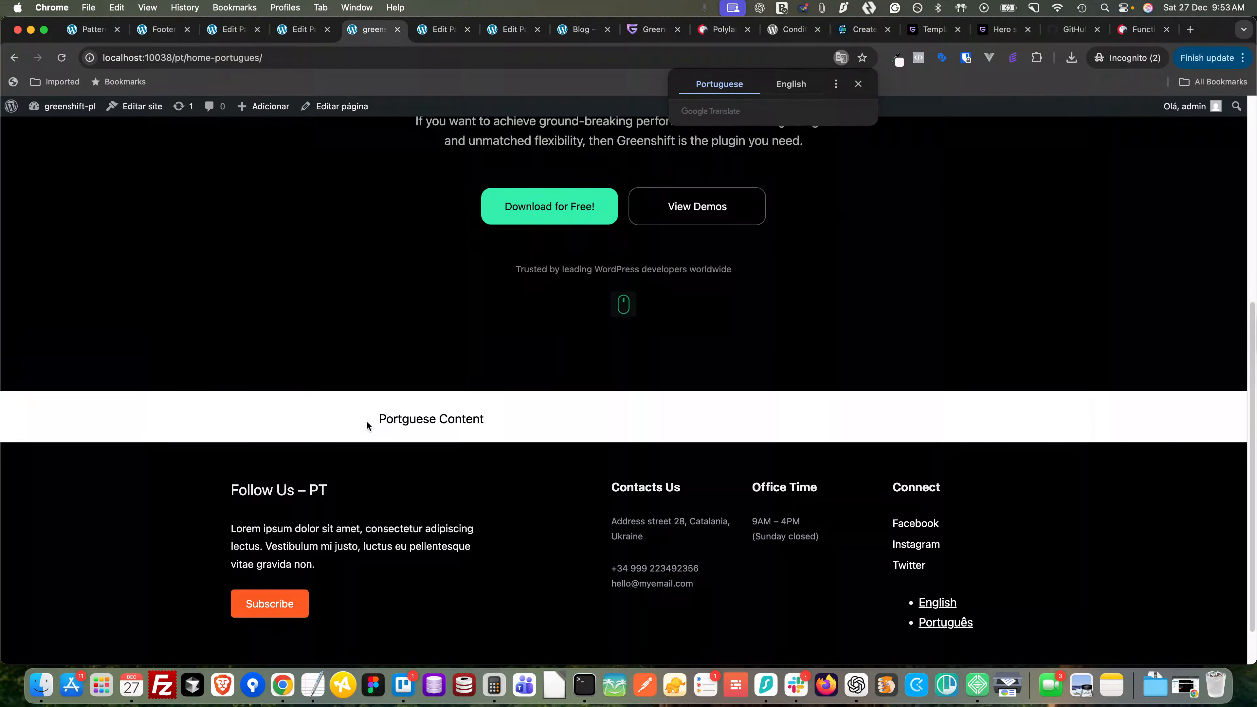
pyautogui.click(441, 30)
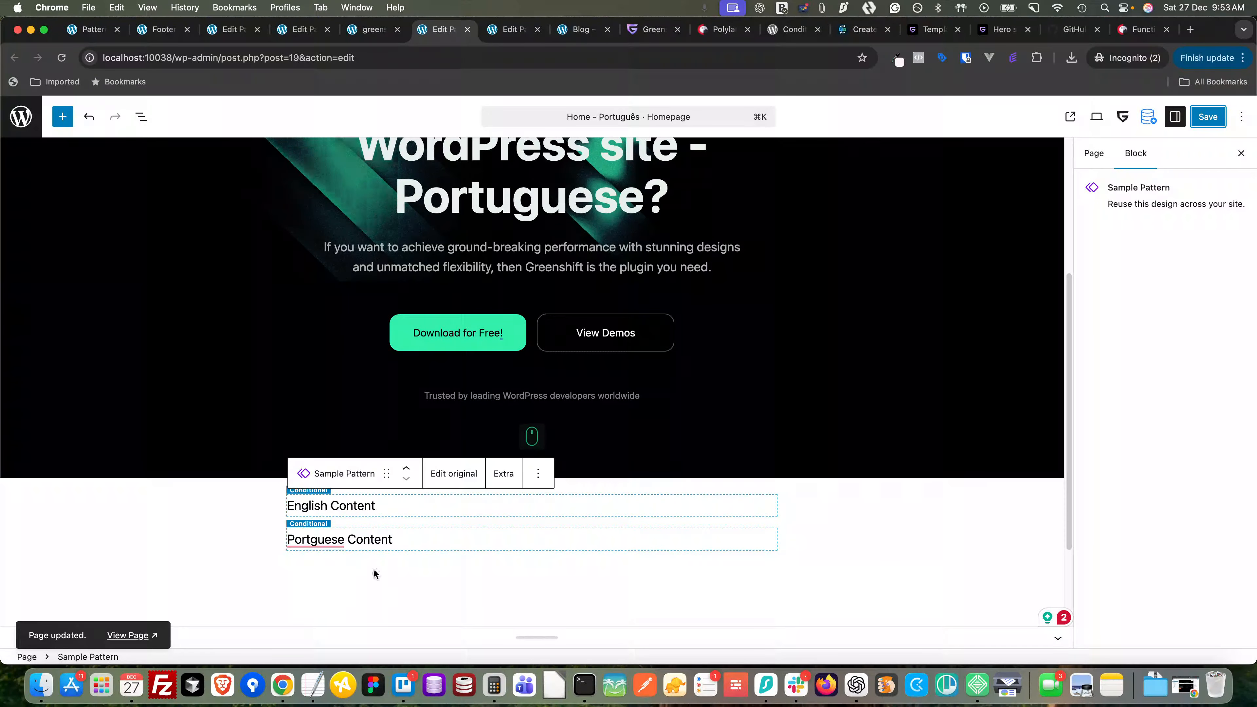
pyautogui.click(362, 32)
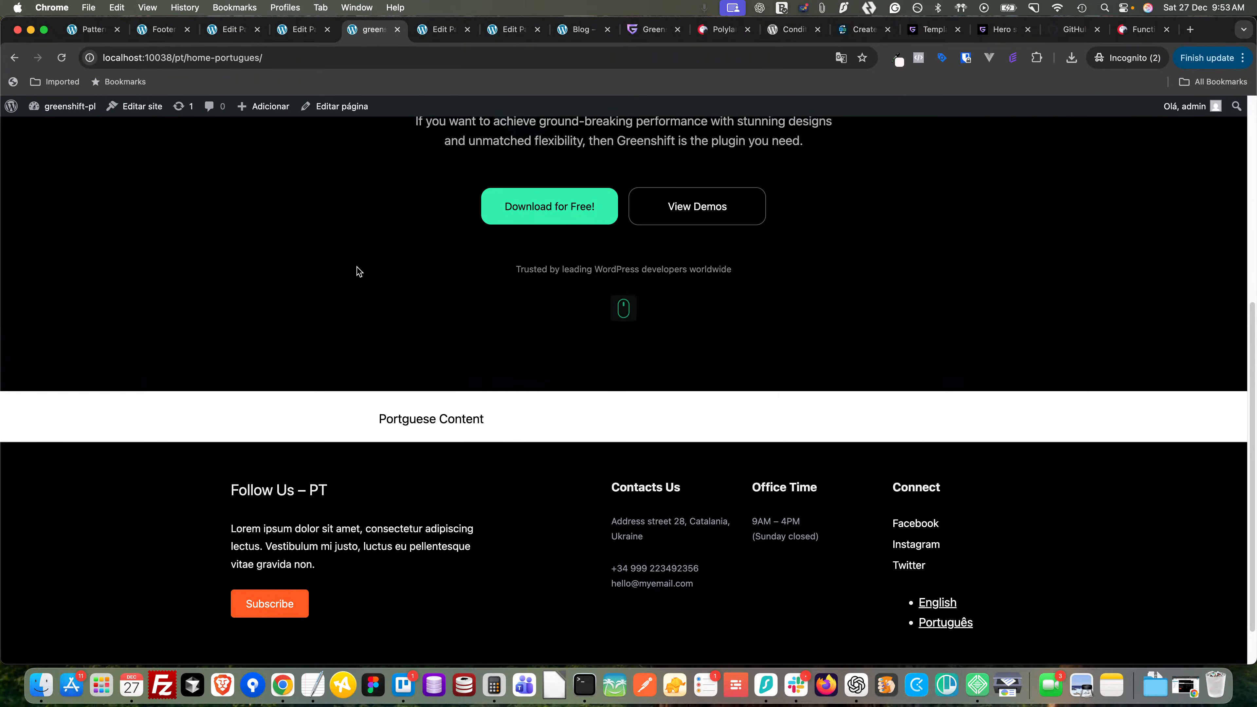
pyautogui.scroll(7, 367, 341)
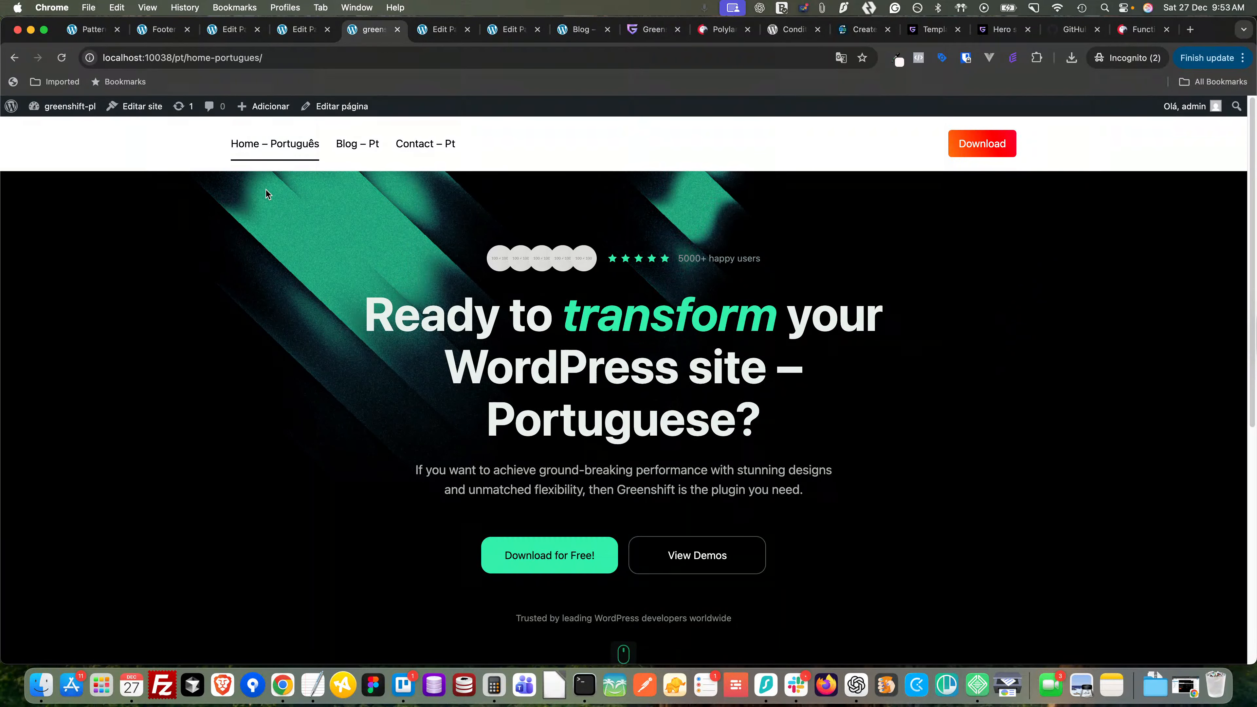
pyautogui.click(309, 698)
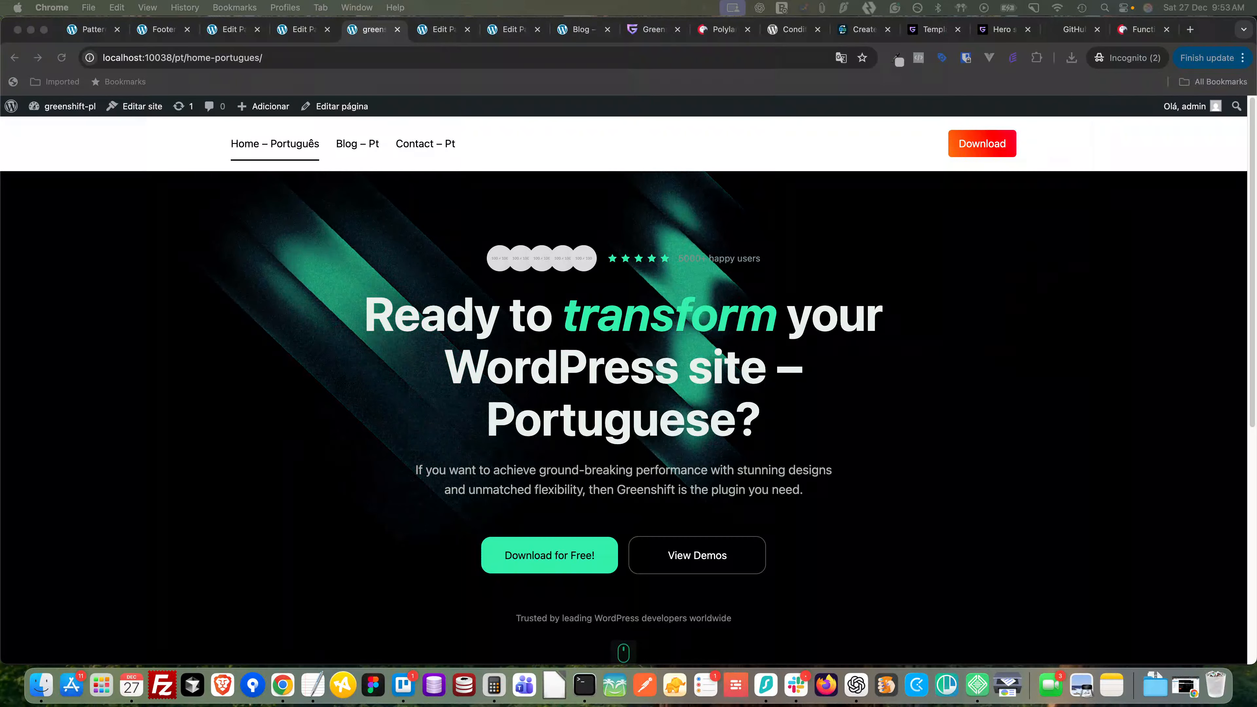
pyautogui.scroll(-8, 634, 427)
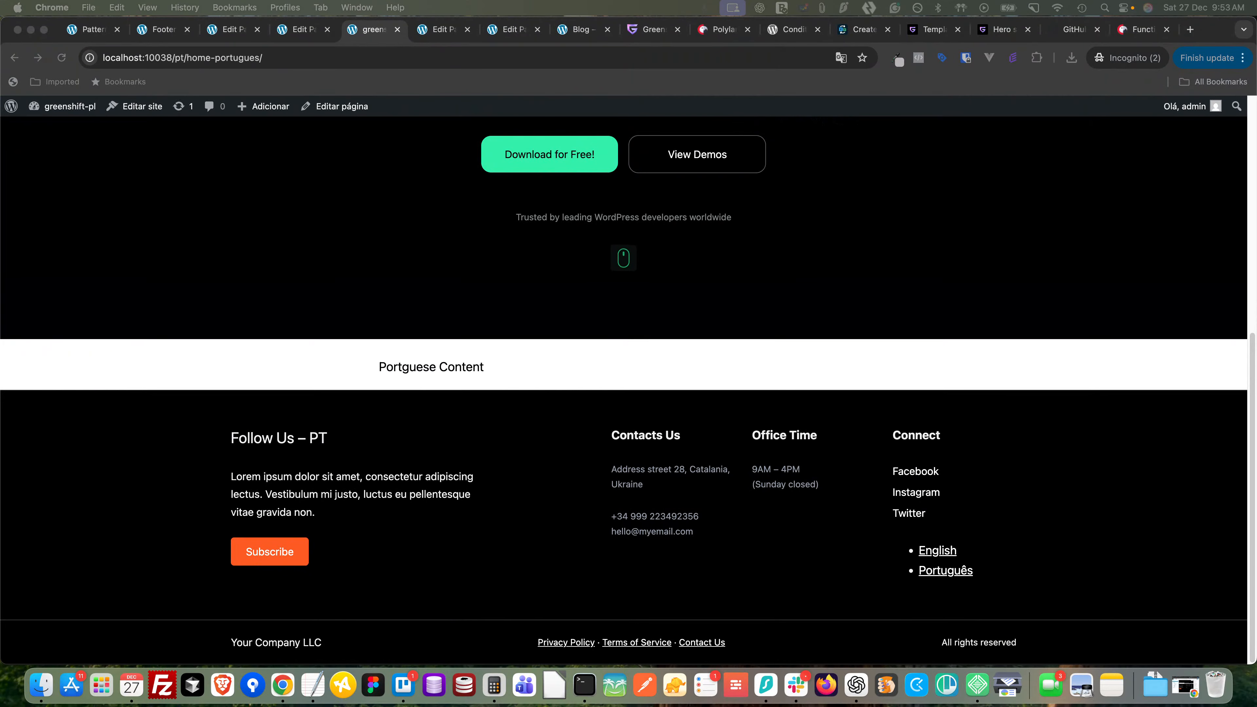
pyautogui.scroll(8, 305, 380)
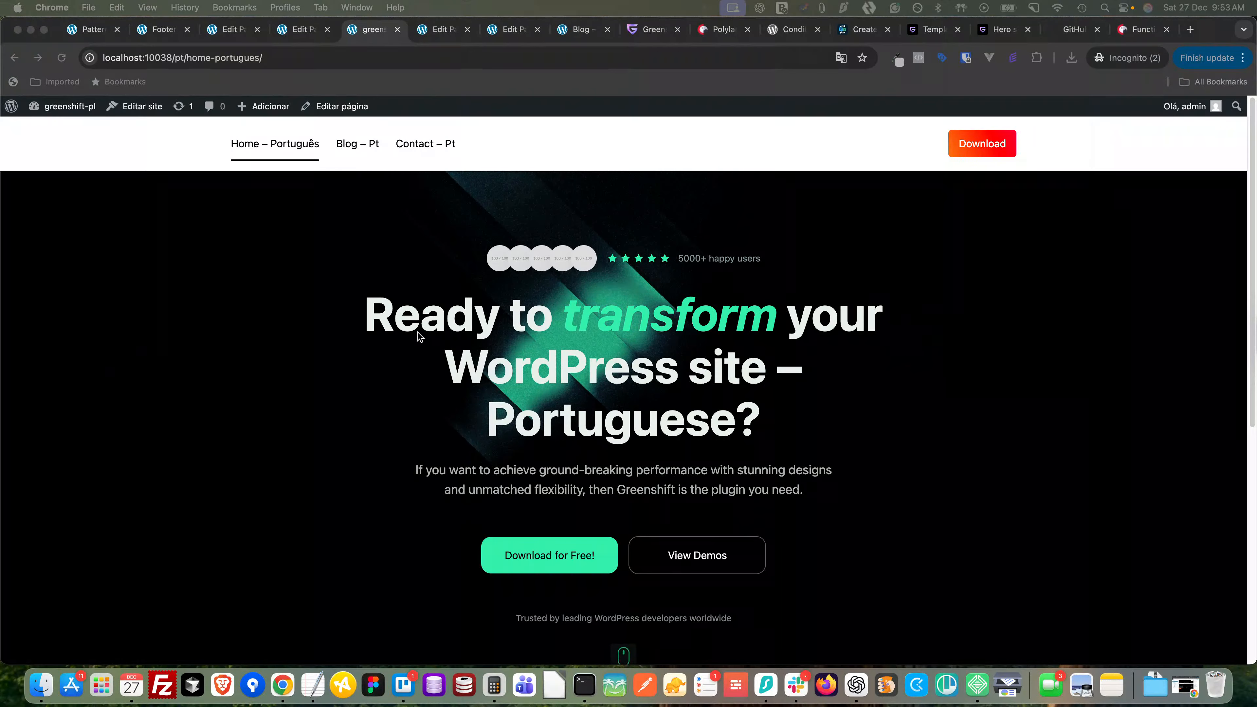
# - Search the plugin directory for "Loco translate", then install and activate the Loco Translate plugin
pyautogui.click(93, 30)
pyautogui.moveTo(59, 307)
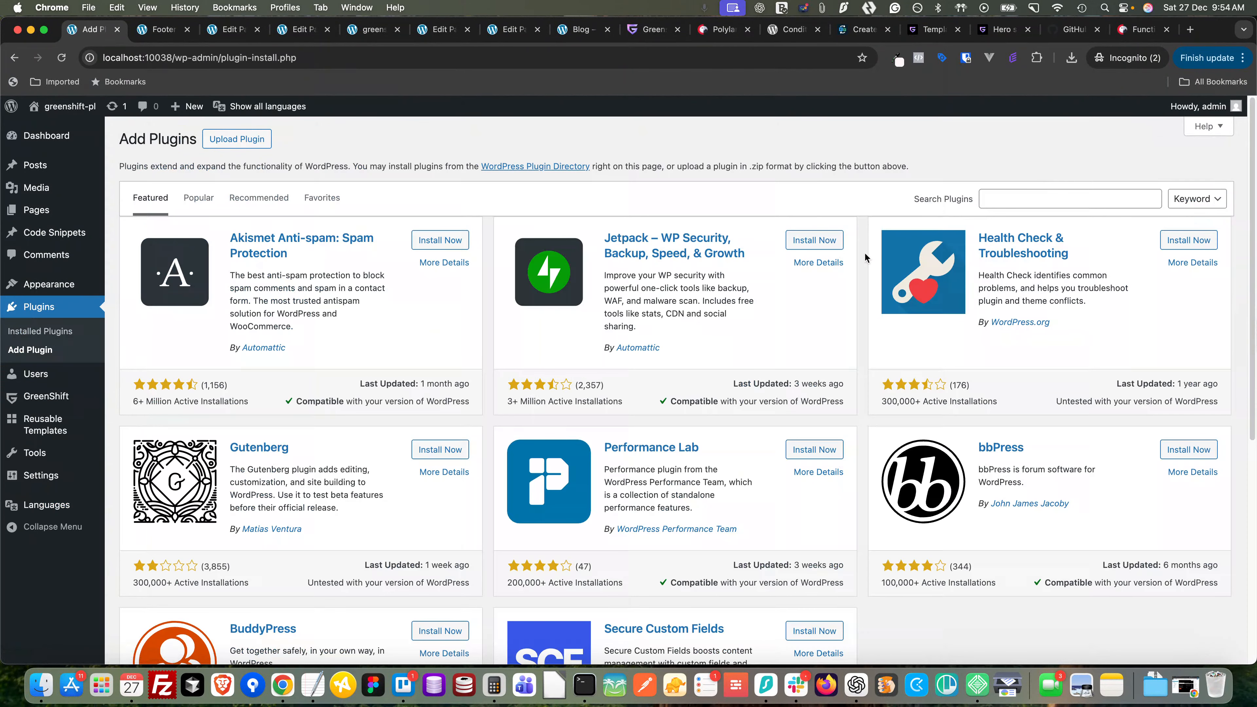
pyautogui.click(1012, 198)
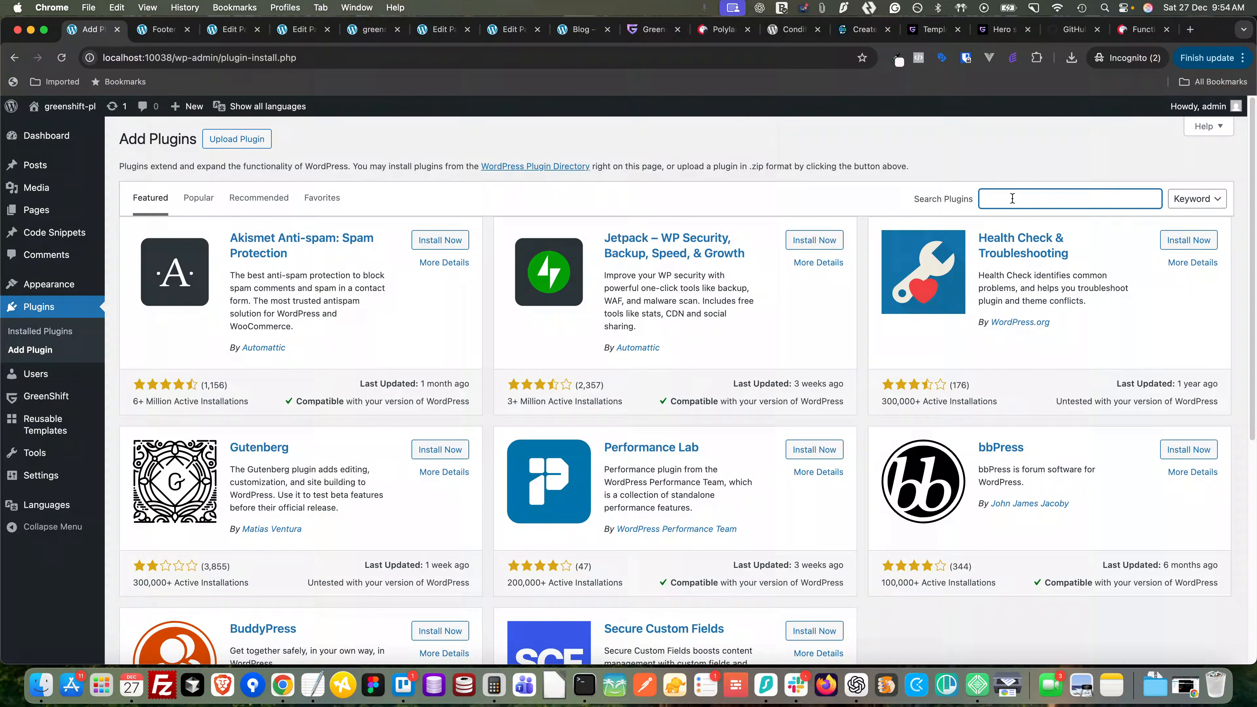
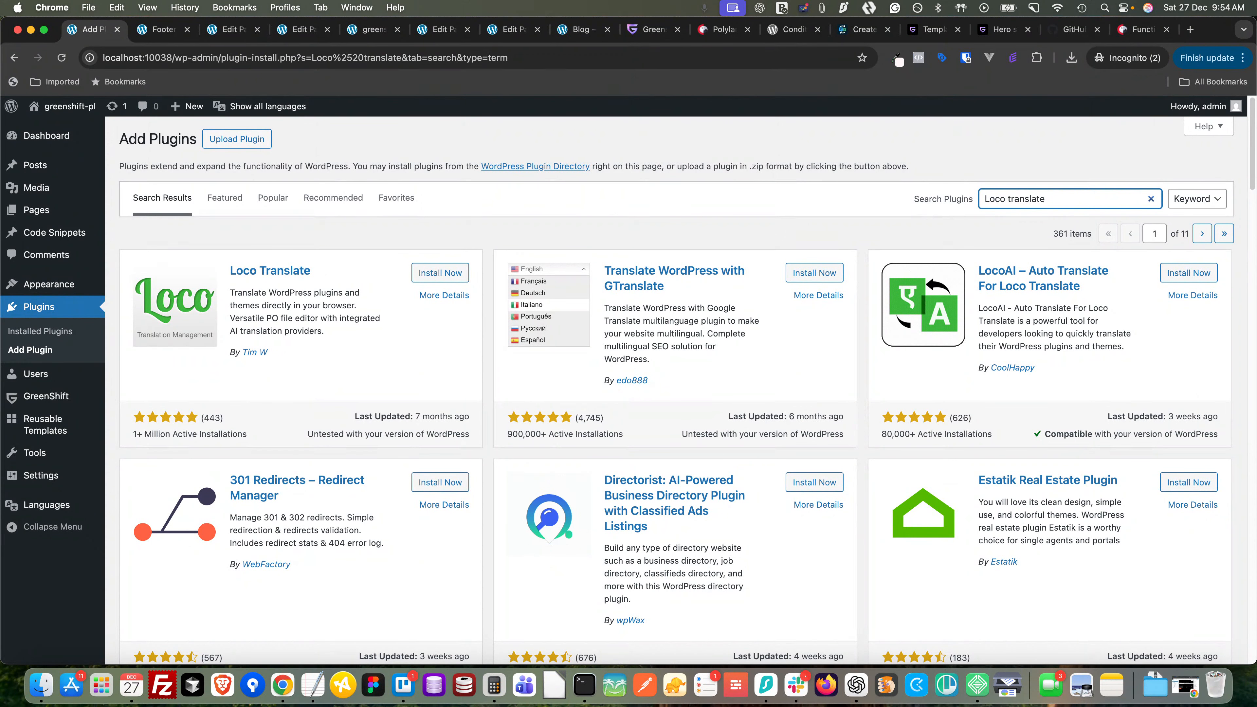
pyautogui.click(428, 273)
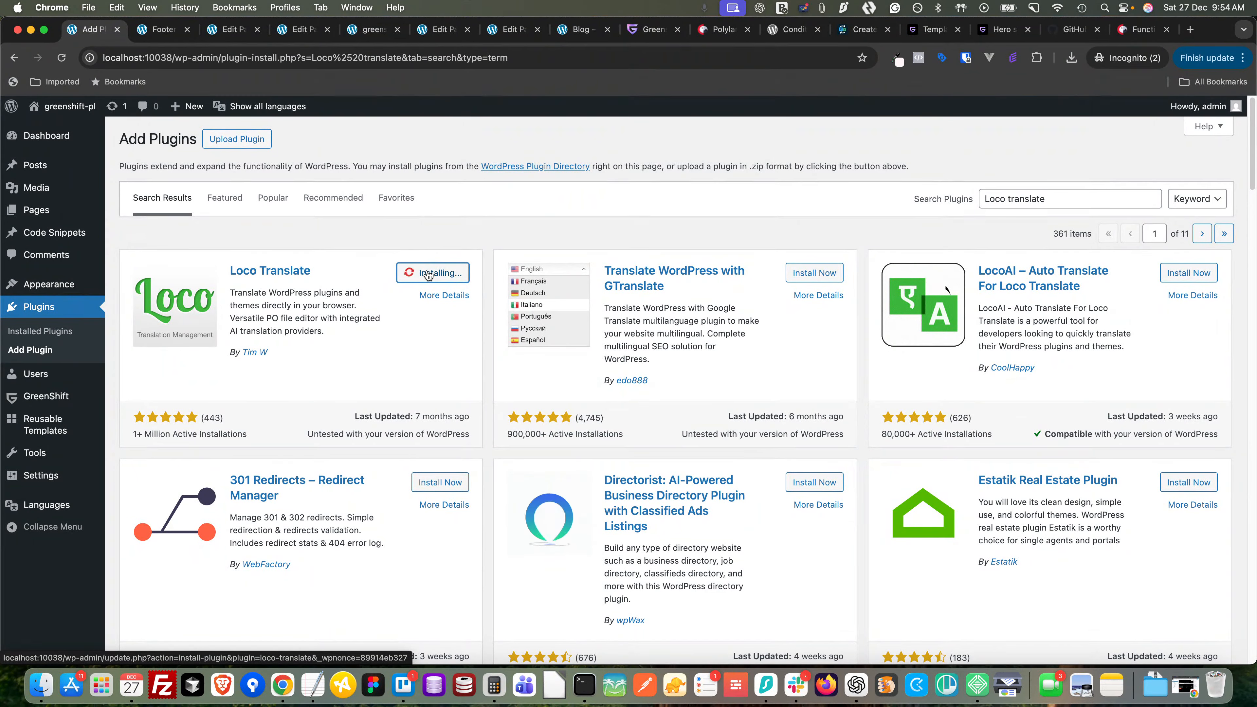
pyautogui.click(432, 275)
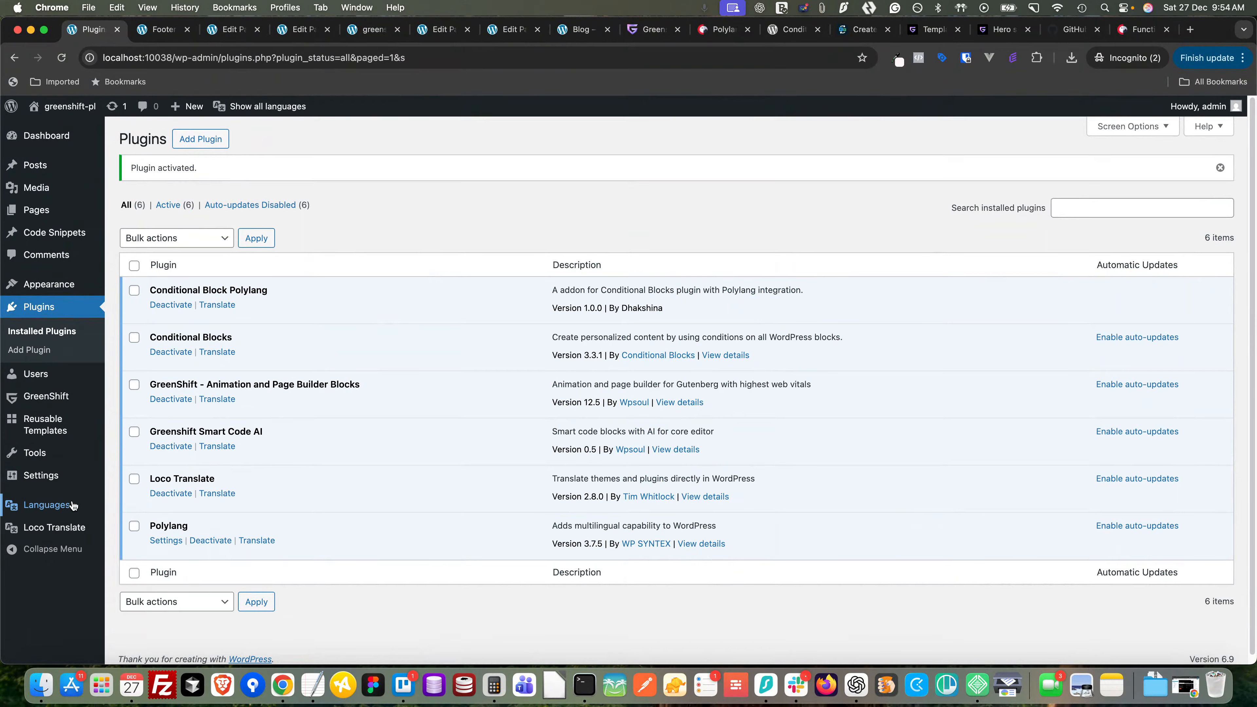
# - Open the translation overview of the Greenshift theme in Loco Translate
pyautogui.moveTo(69, 533)
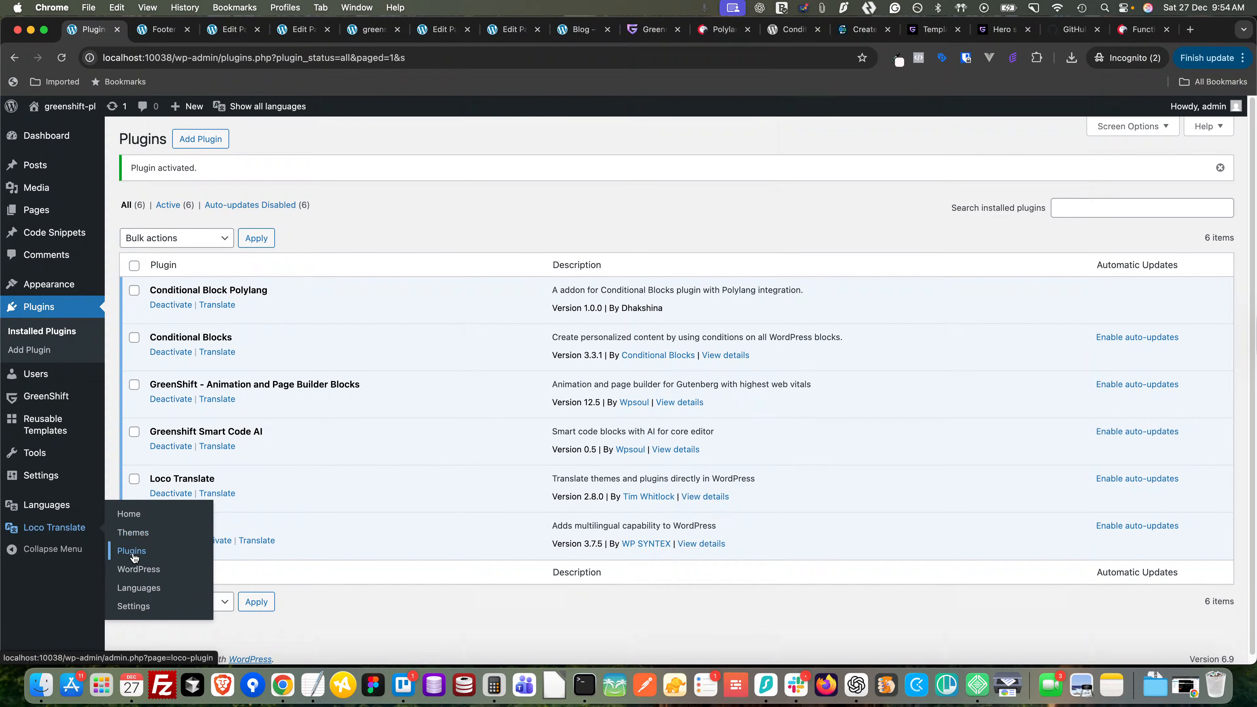
pyautogui.click(137, 535)
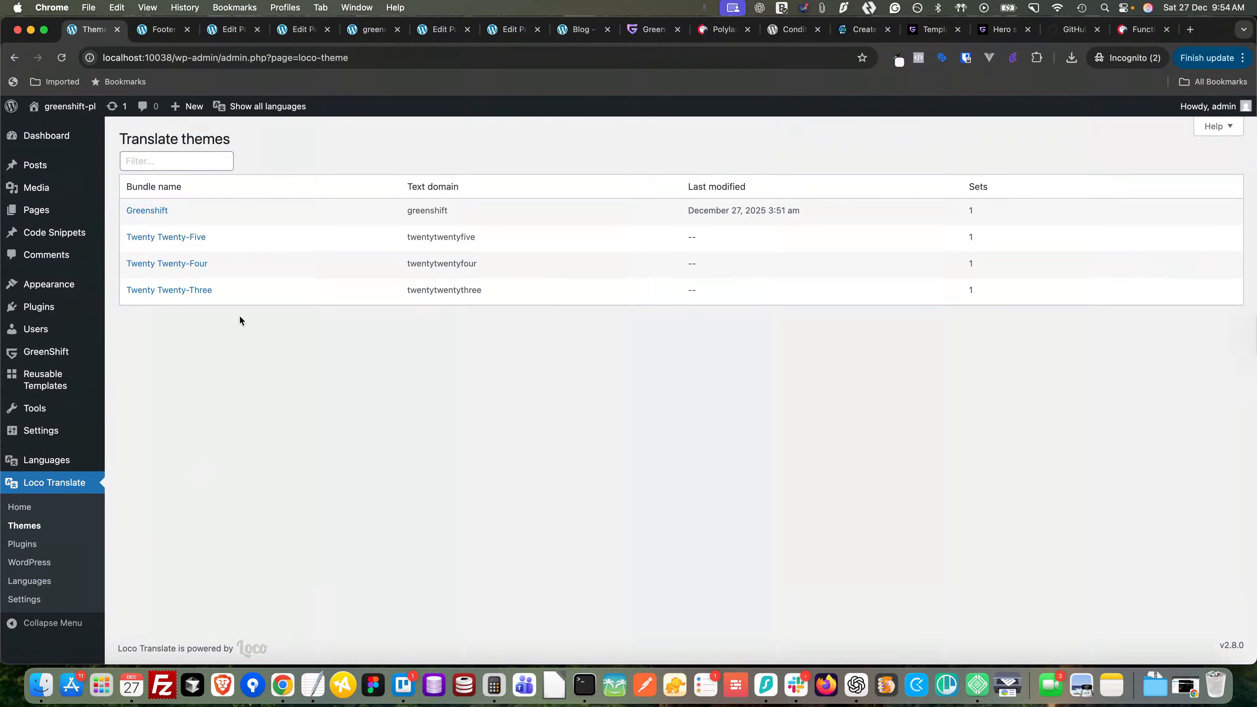
pyautogui.click(147, 210)
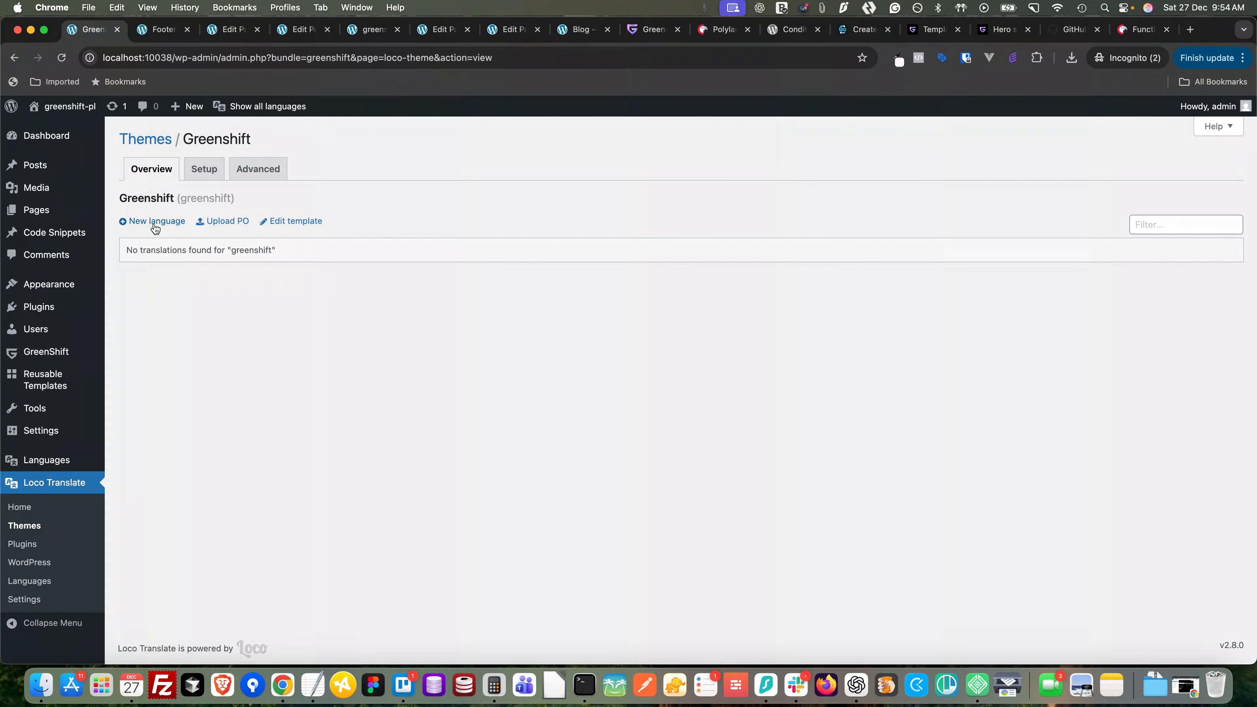
# - Create a new Portuguese (Portugal) translation for the Greenshift theme in the custom location languages/loco/themes and start translating
pyautogui.click(154, 222)
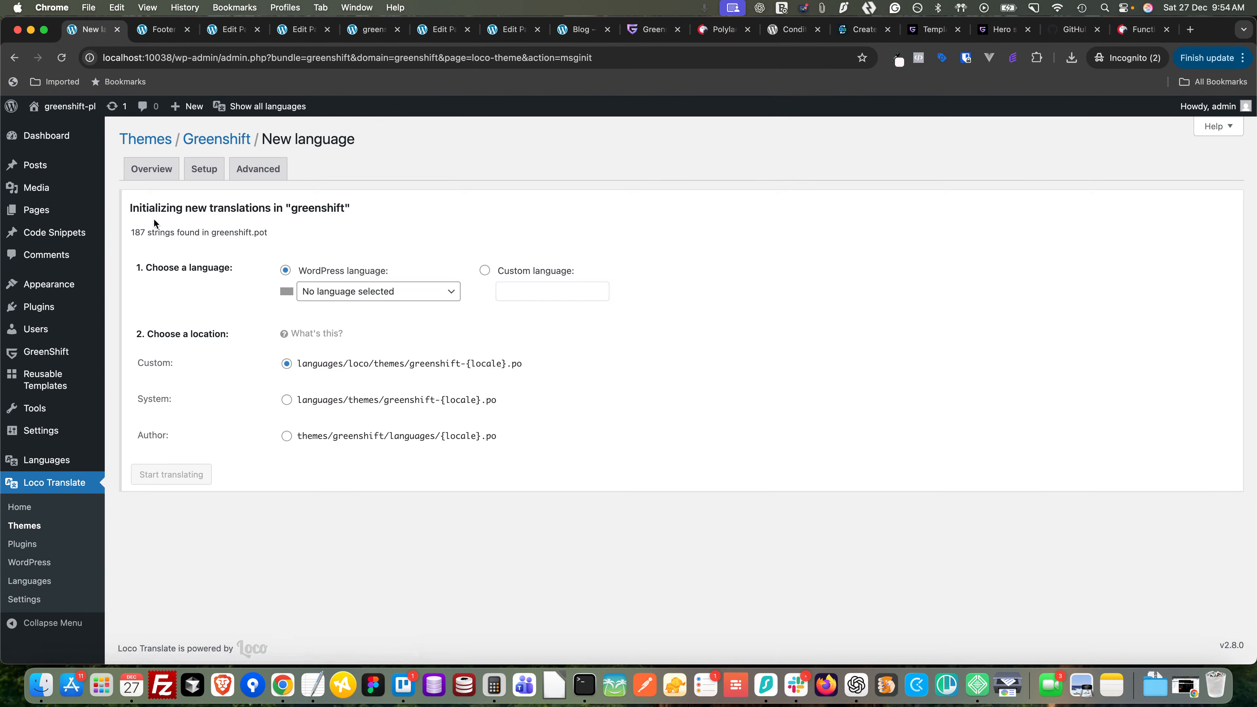
pyautogui.click(485, 271)
pyautogui.click(515, 285)
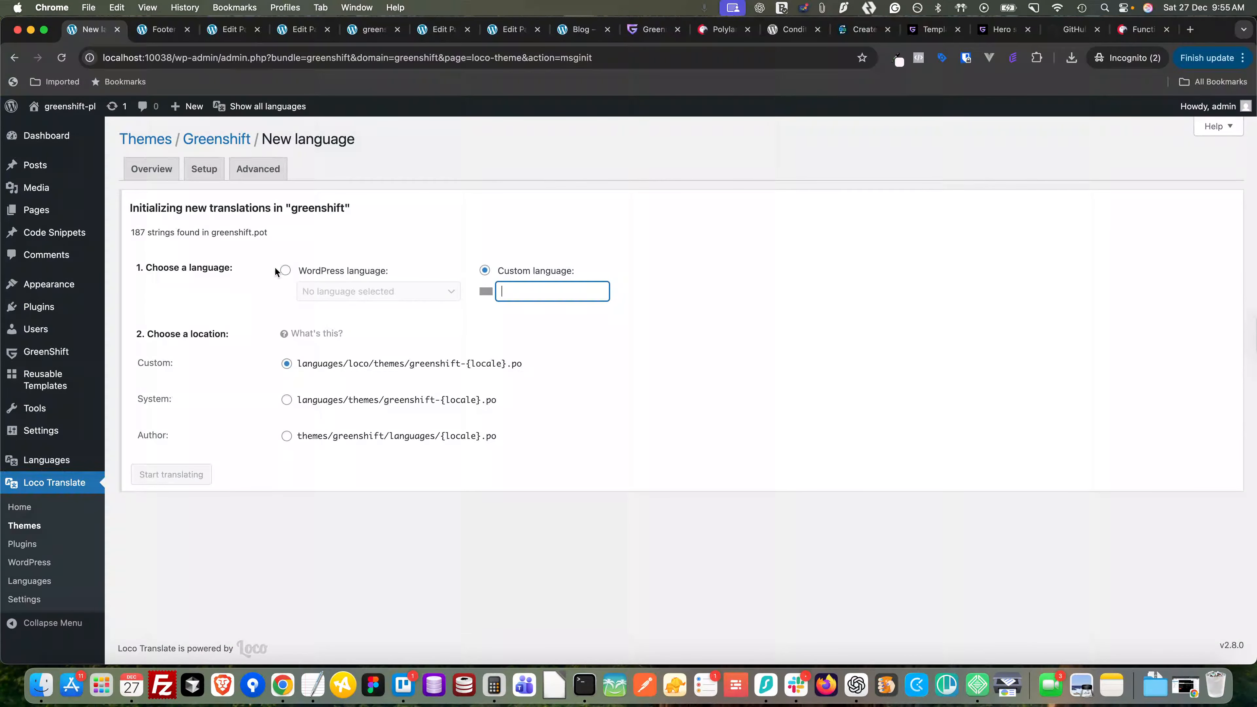
pyautogui.click(285, 270)
pyautogui.click(349, 291)
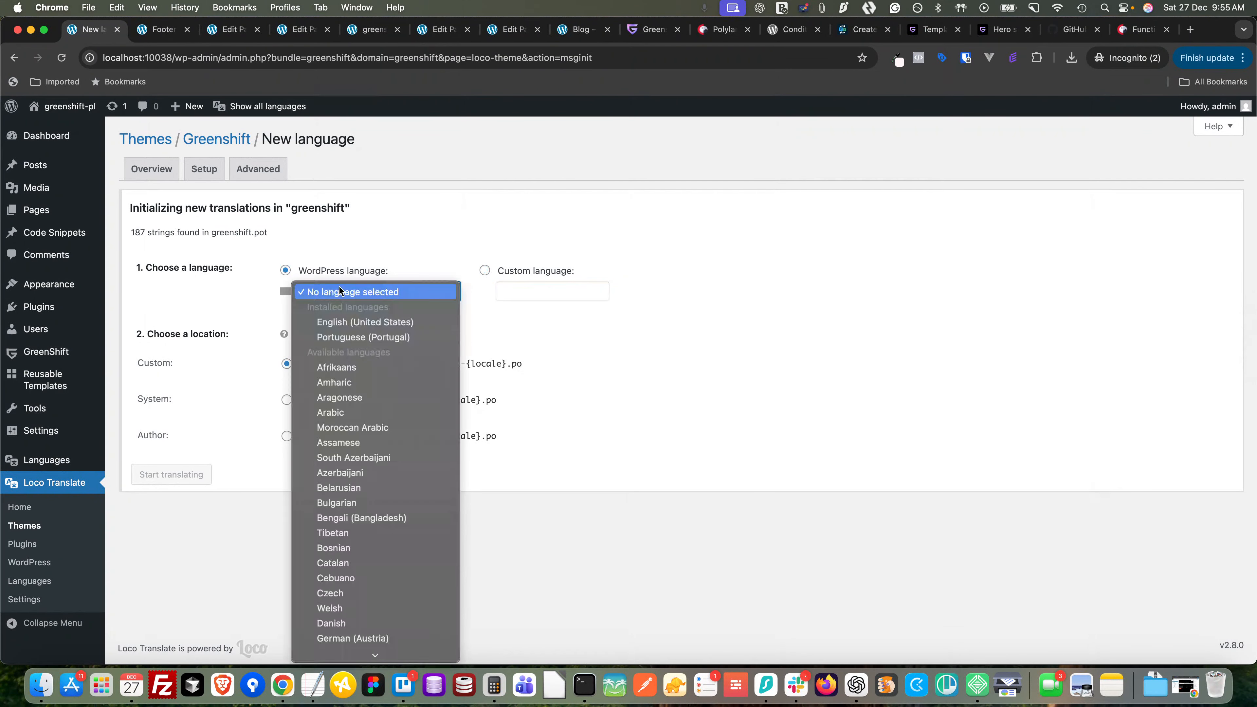
pyautogui.click(348, 338)
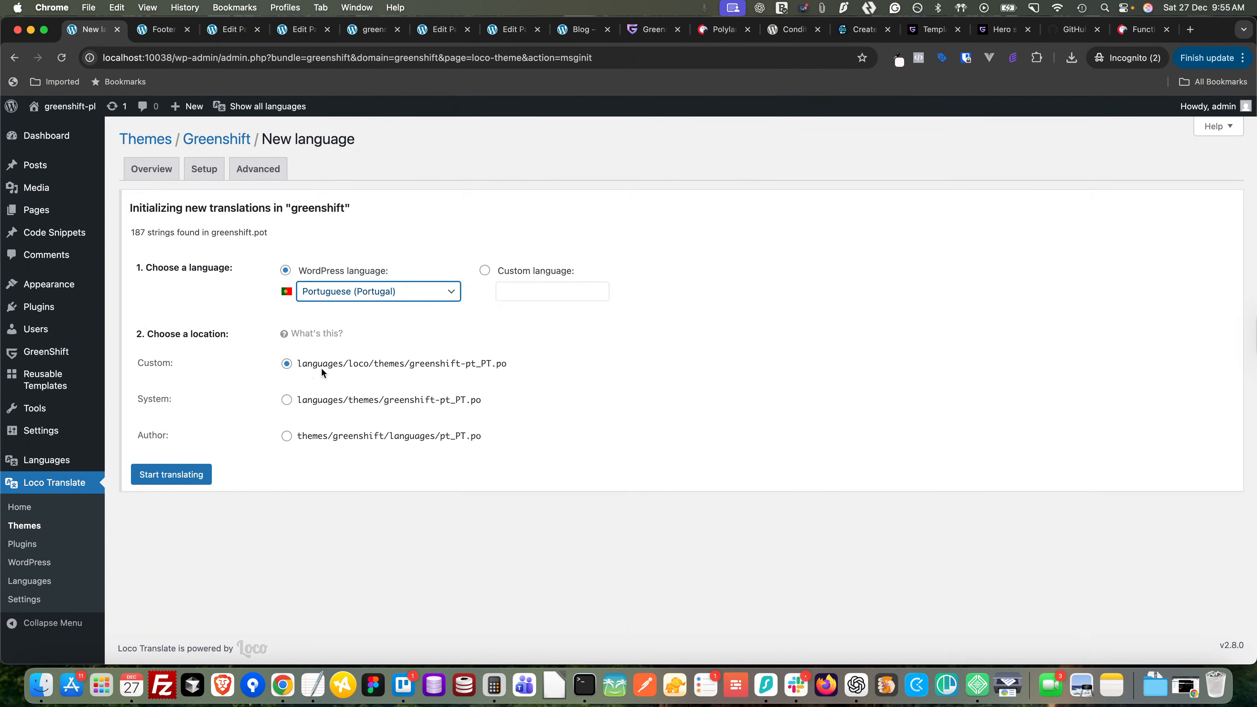
pyautogui.click(172, 475)
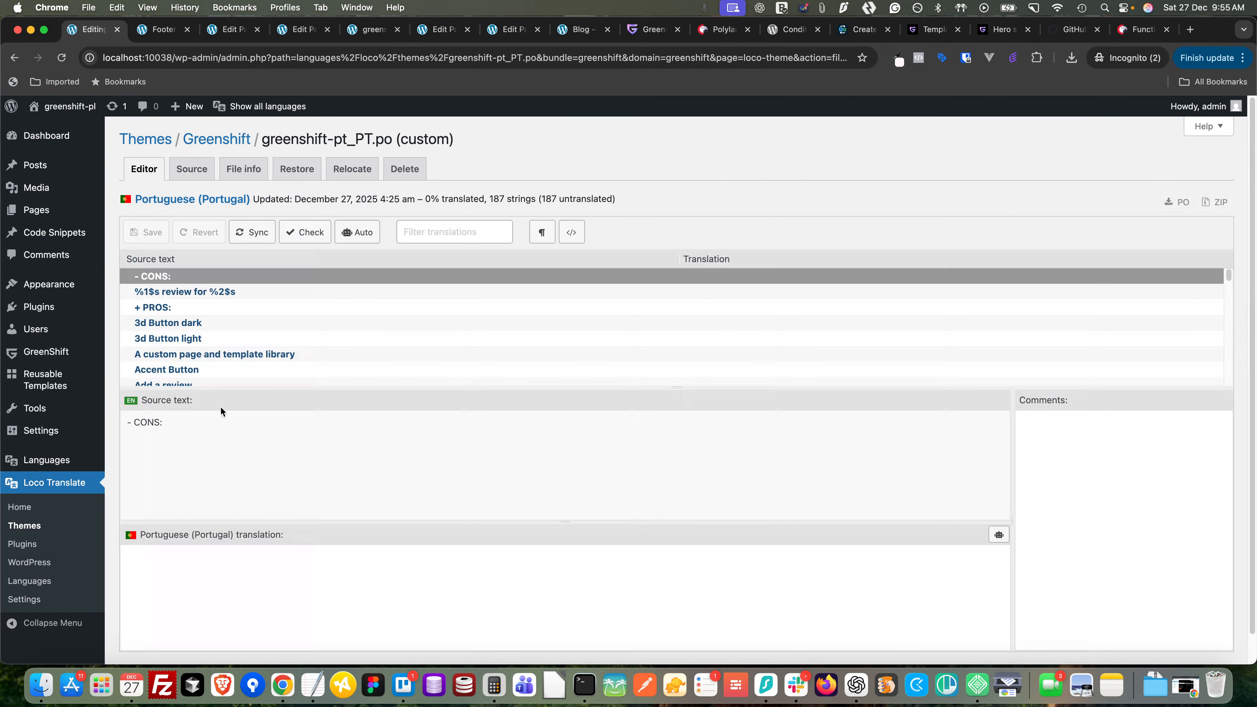
# - Browse the Greenshift source strings available for Portuguese translation, including the 3d Button entries, and switch to the live Portuguese home page
pyautogui.click(197, 322)
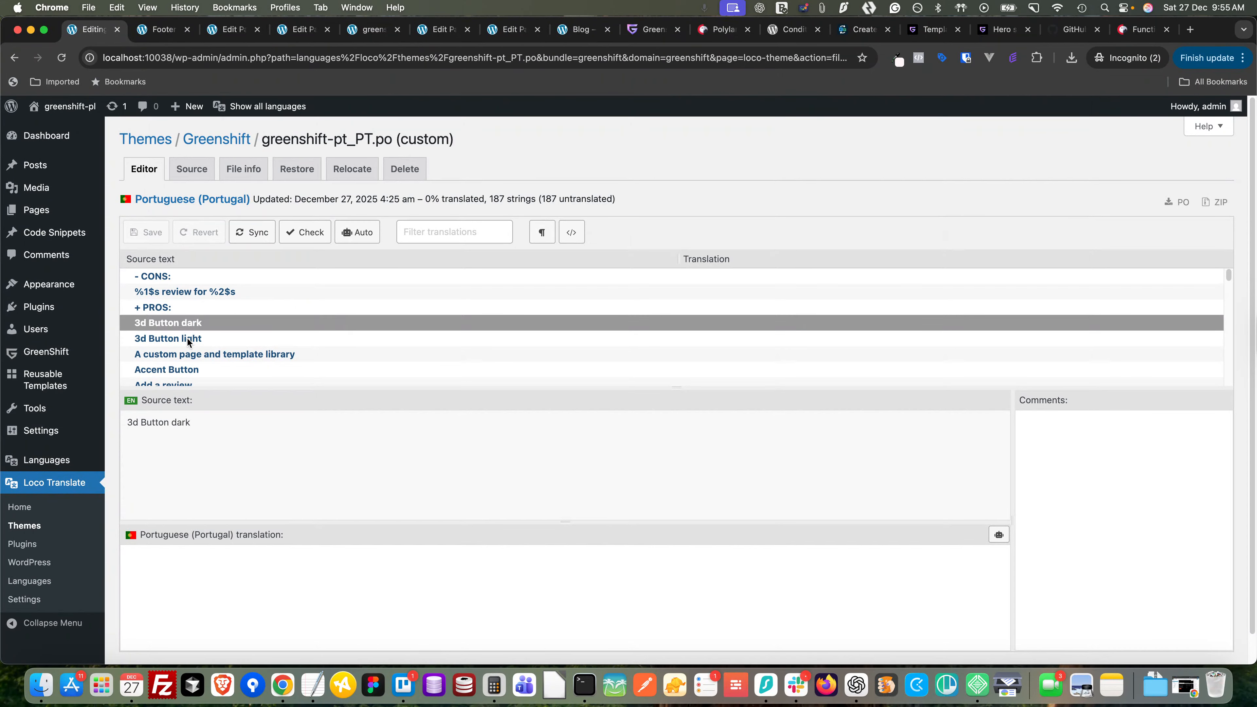
pyautogui.click(188, 342)
pyautogui.scroll(-2, 193, 321)
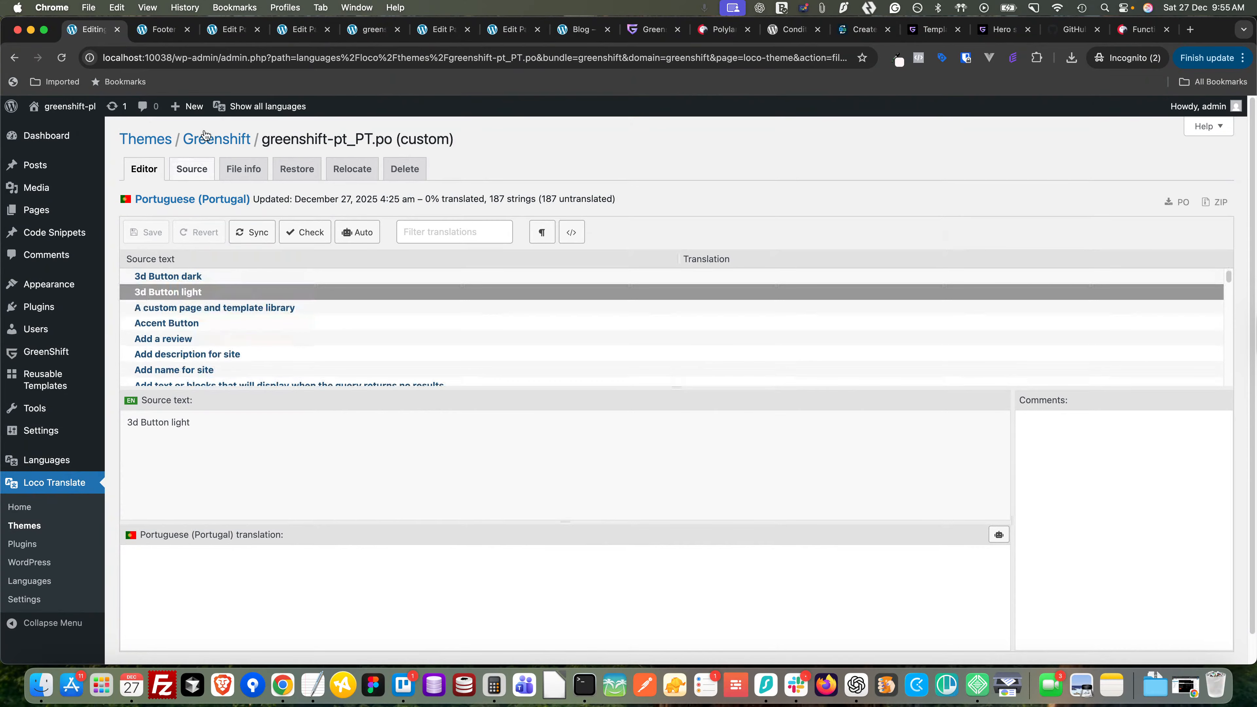
pyautogui.scroll(-5, 446, 337)
pyautogui.scroll(-8, 297, 347)
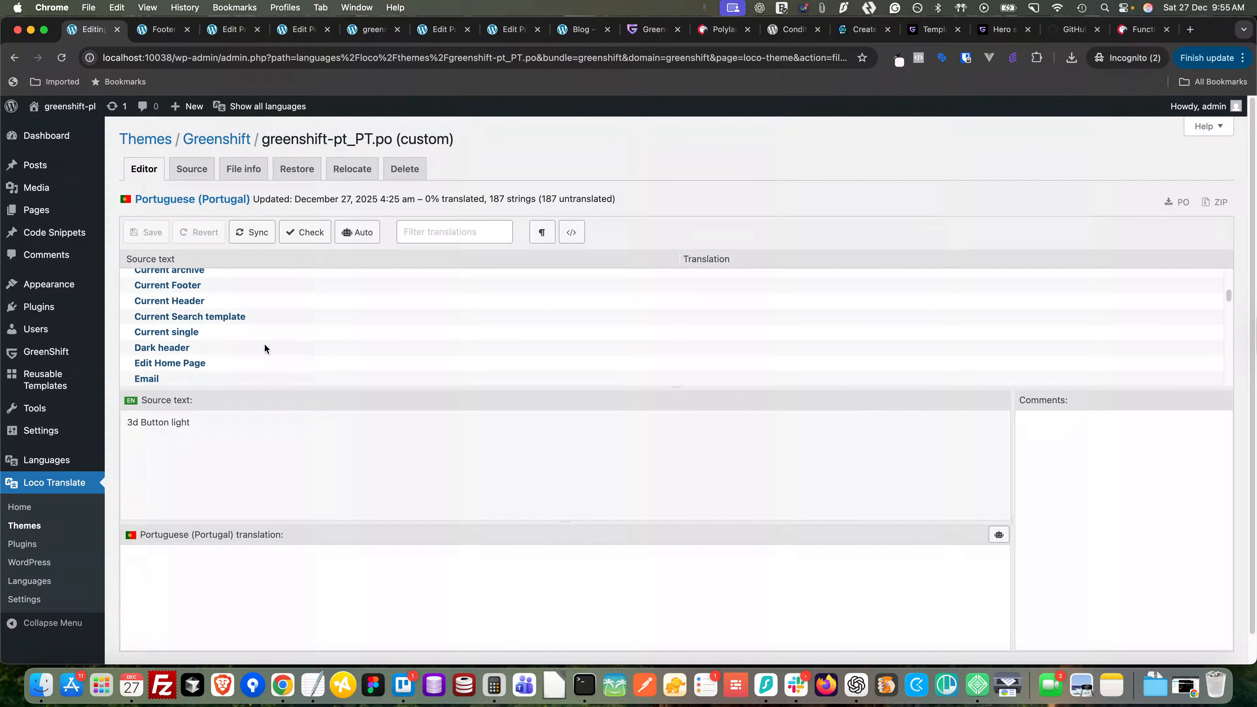
pyautogui.scroll(-1, 264, 501)
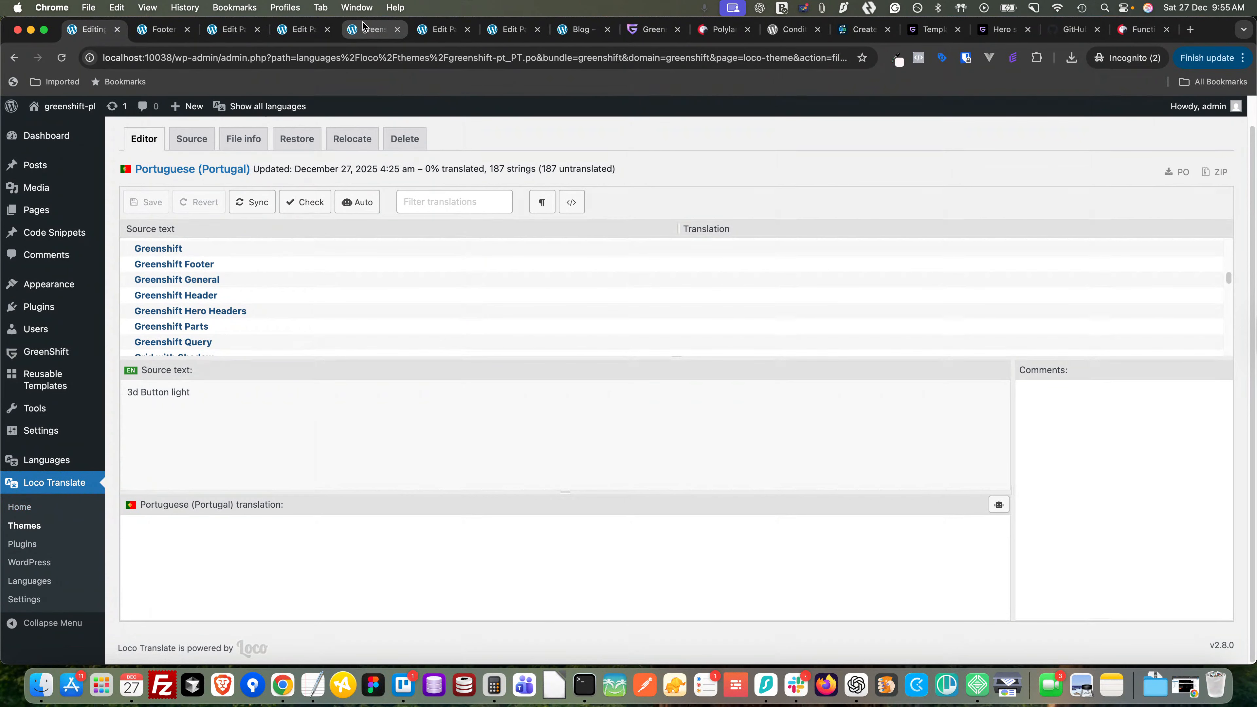
pyautogui.click(367, 29)
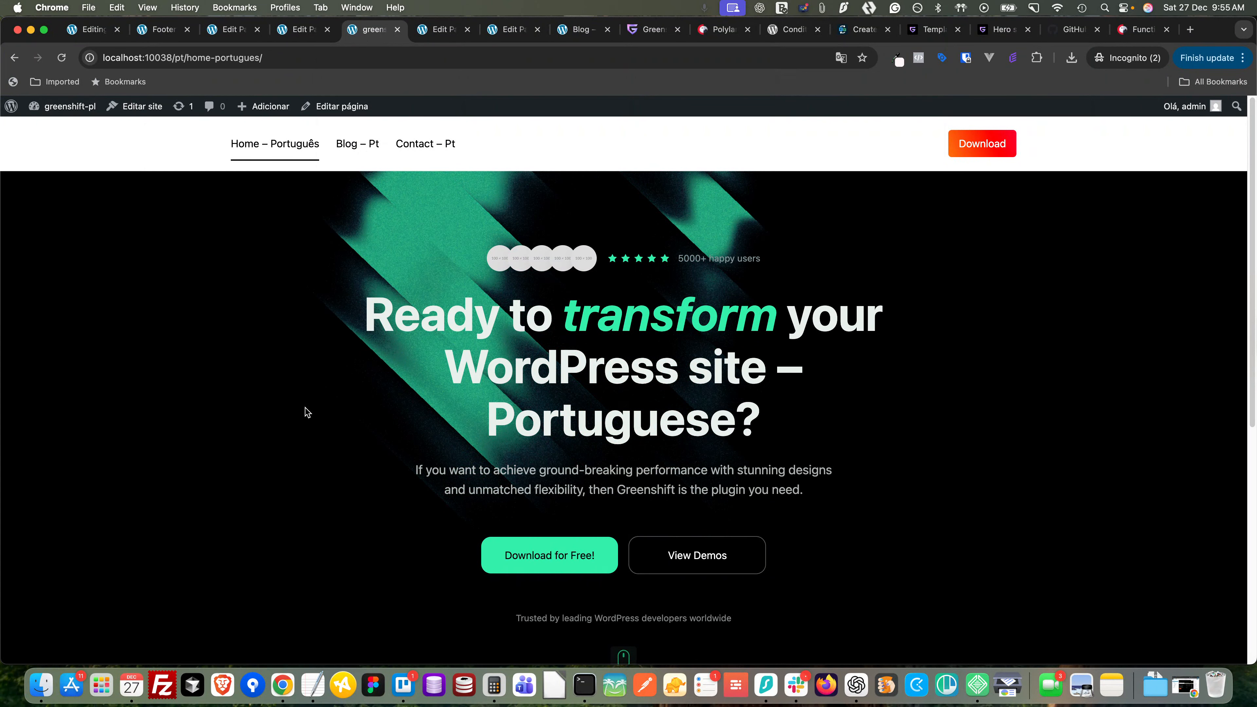